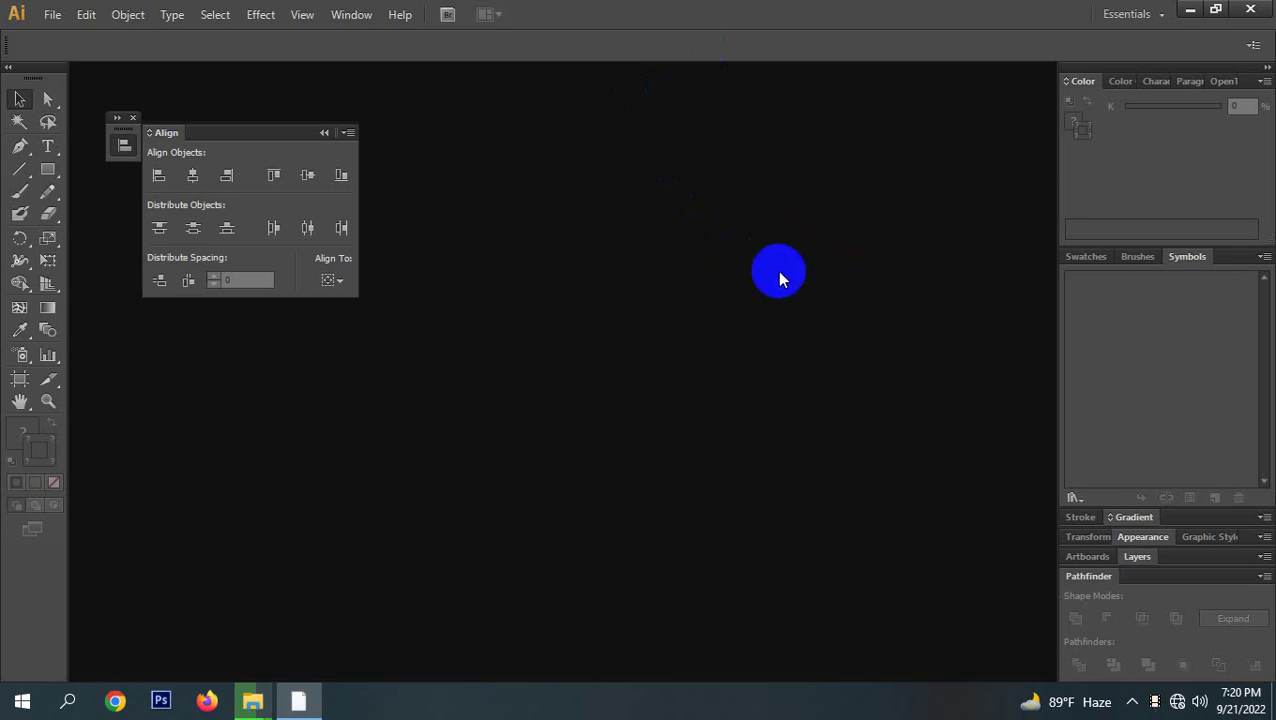
# Close the floating Align panel.
pyautogui.click(133, 118)
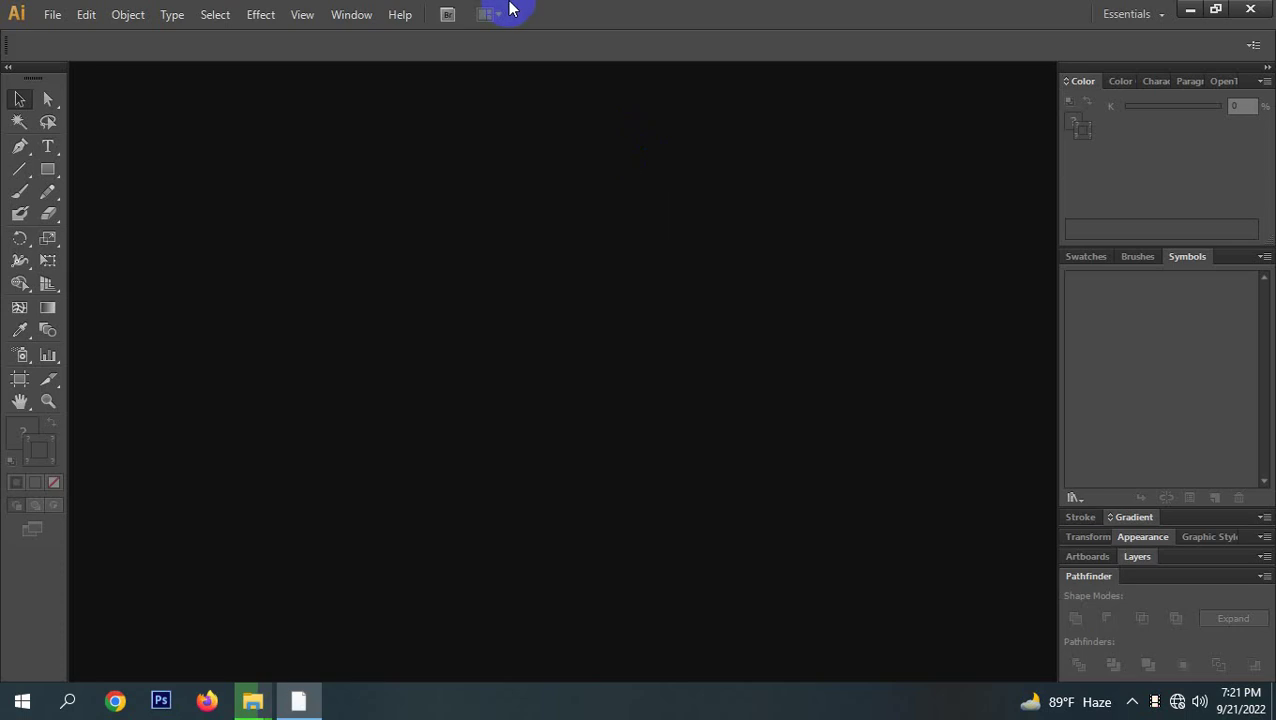
# Switch the workspace layout to Automation and from there to Web.
pyautogui.click(1140, 20)
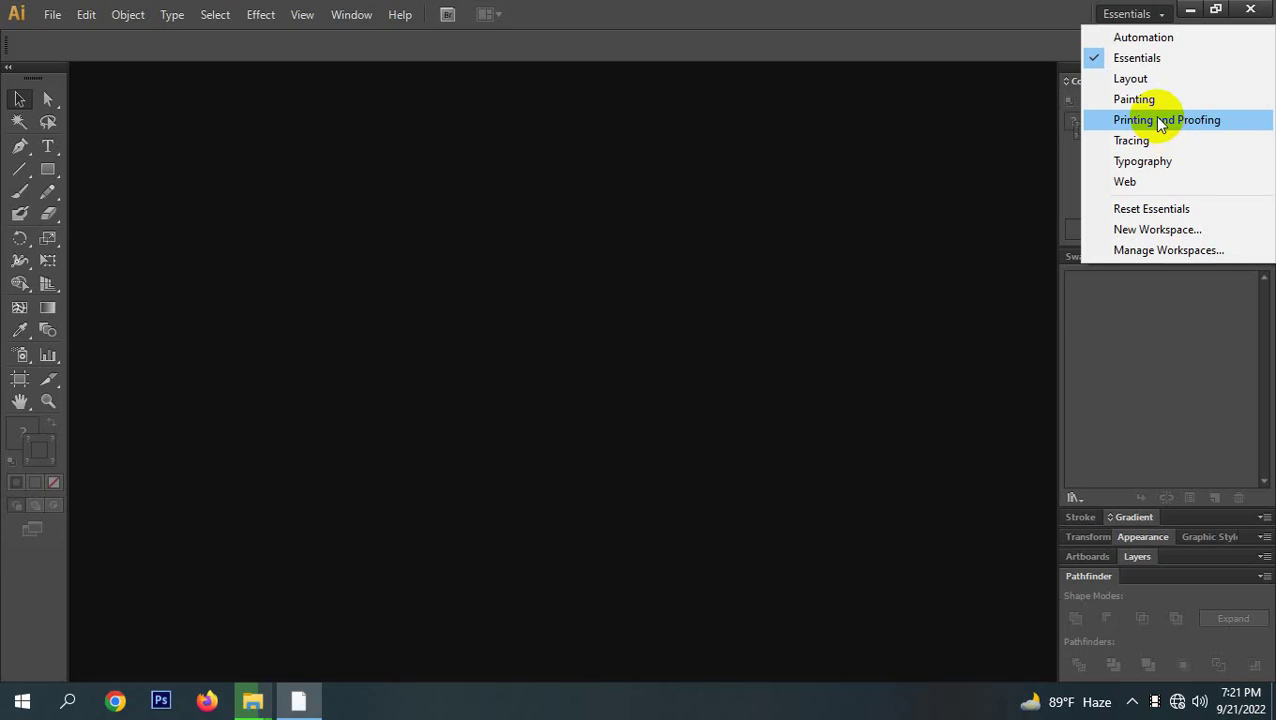
pyautogui.click(1186, 37)
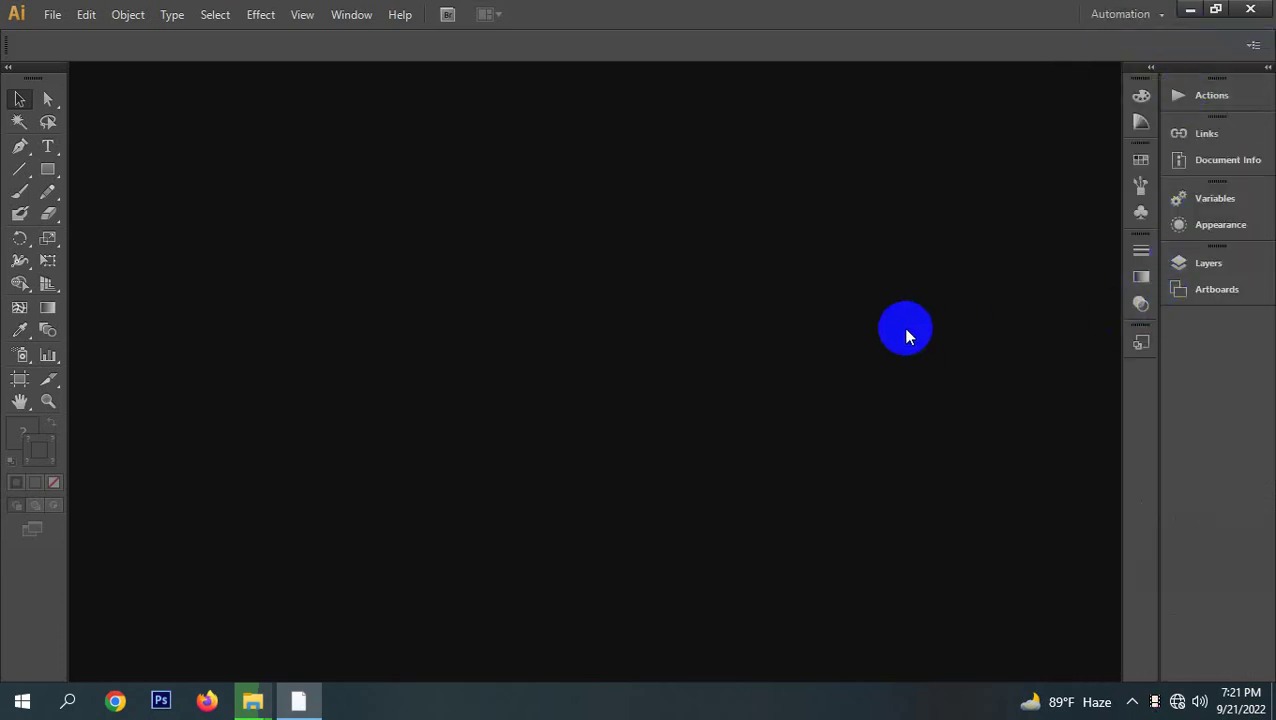
pyautogui.click(1135, 14)
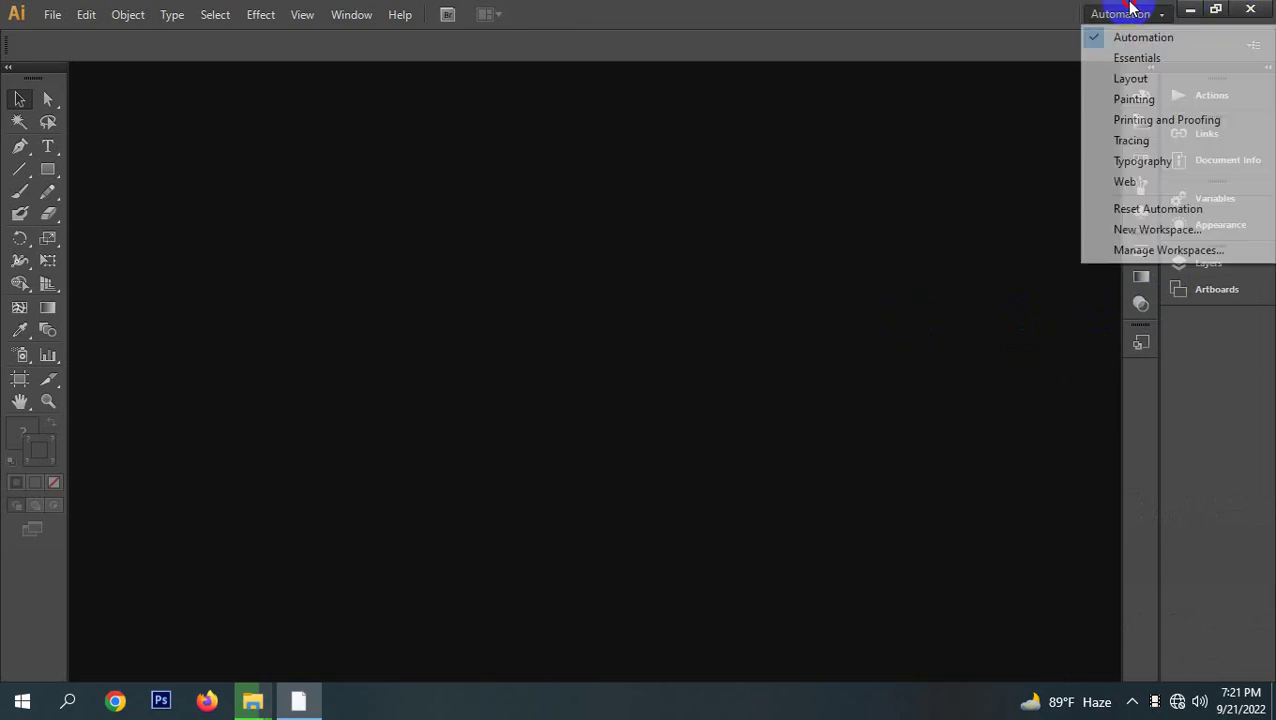
pyautogui.click(1130, 183)
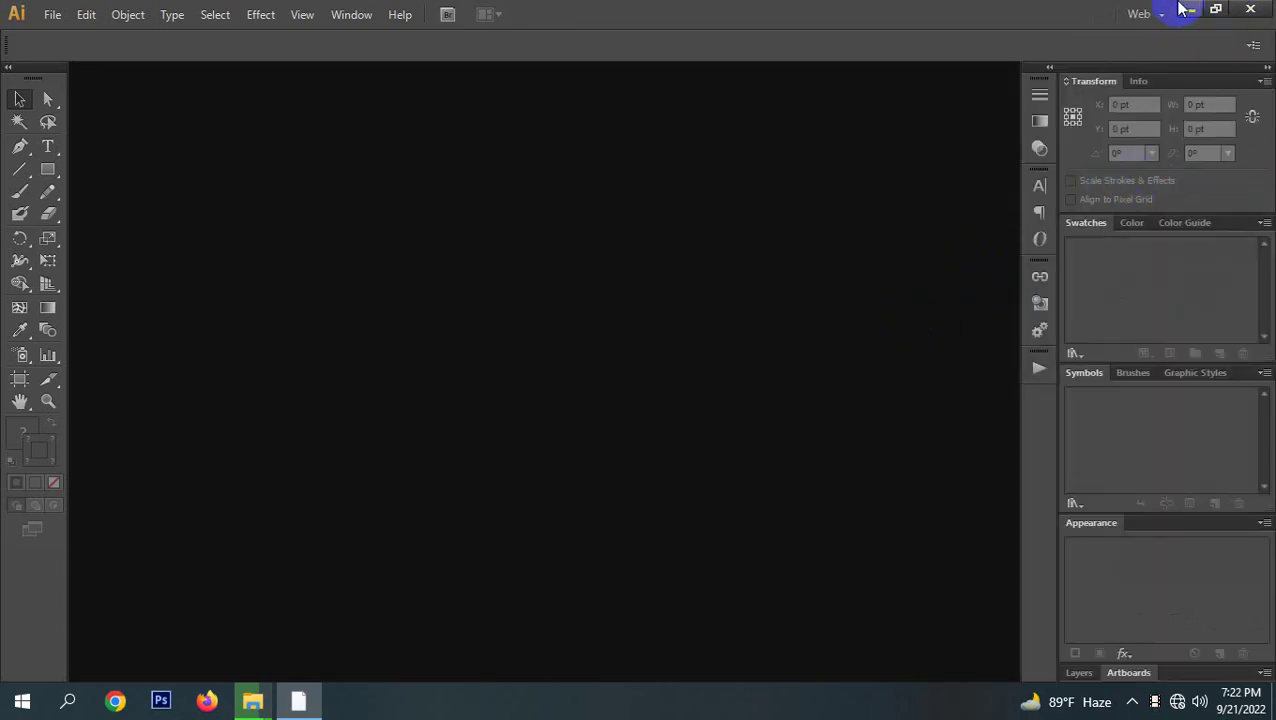
pyautogui.click(1140, 14)
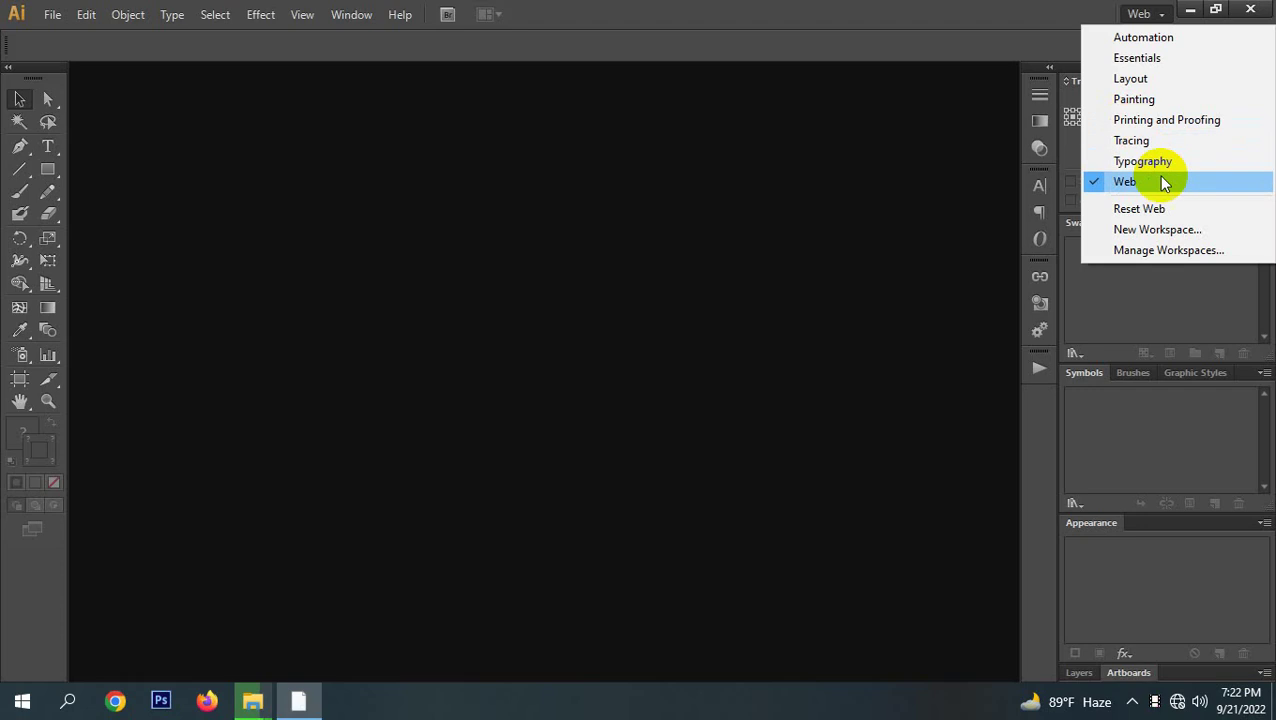
pyautogui.click(1128, 238)
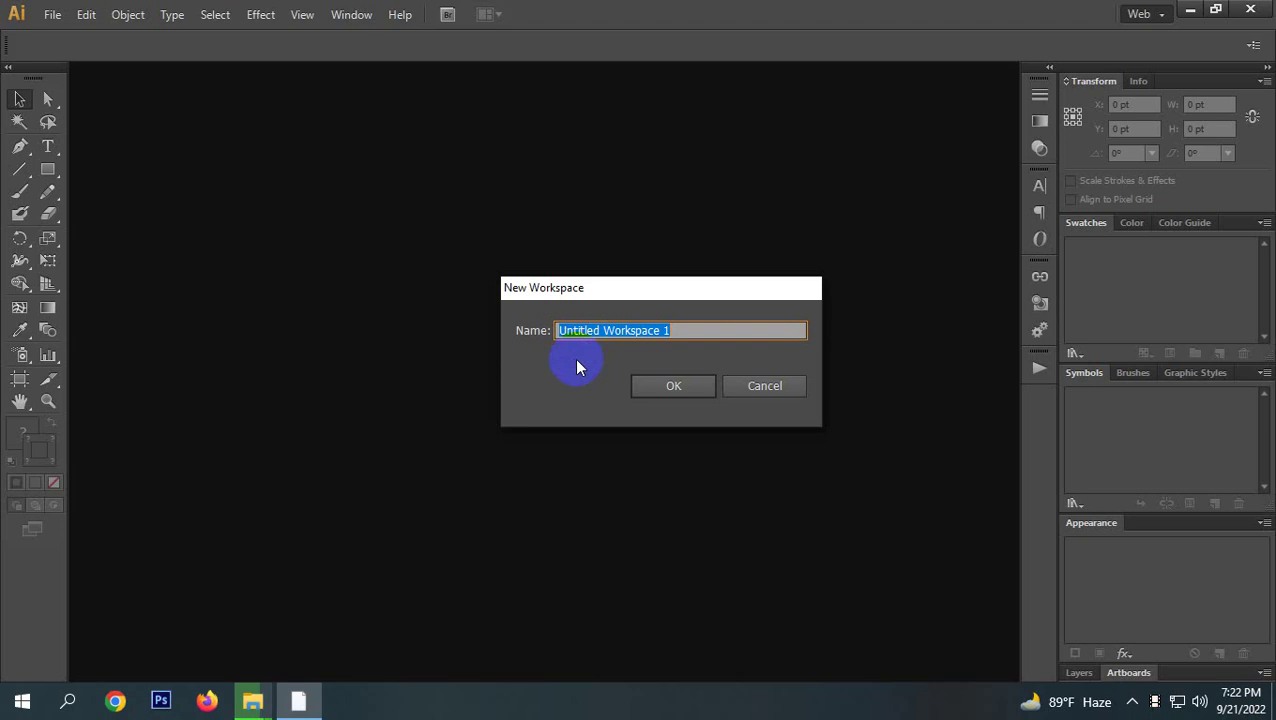
pyautogui.click(785, 386)
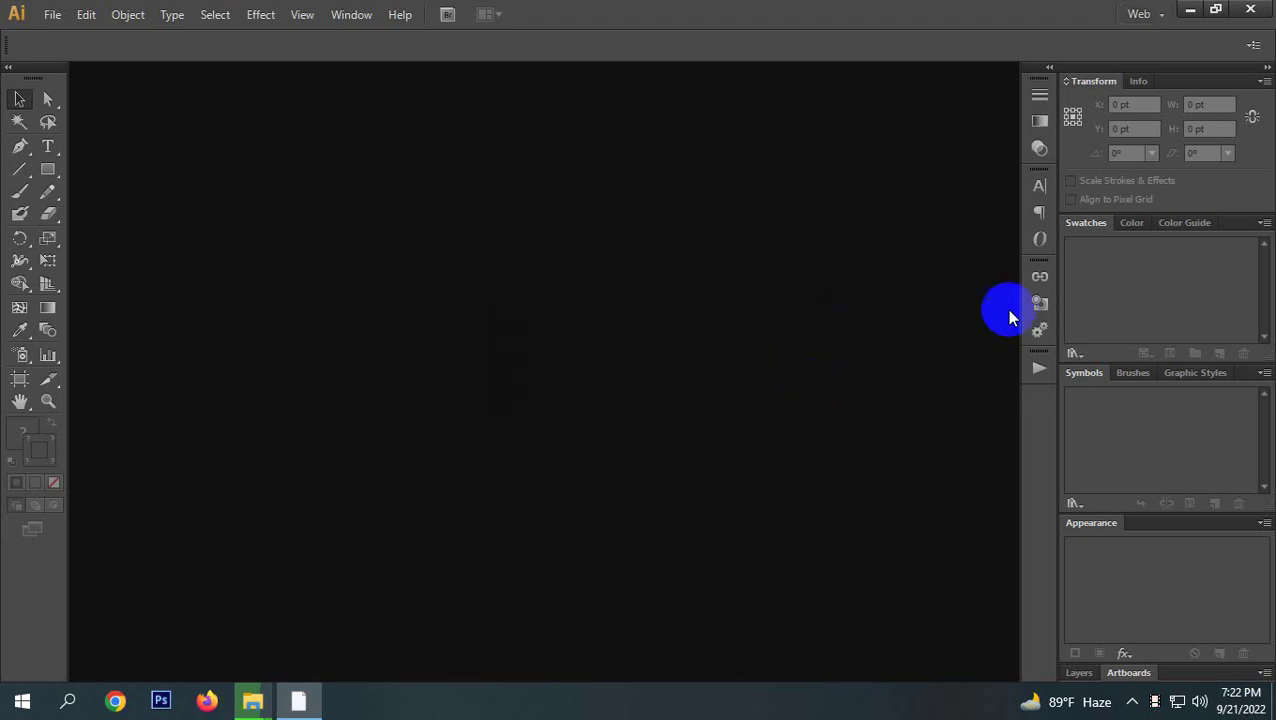
# Switch the workspace to Essentials, and detach the Symbols panel from its group and close it.
pyautogui.click(1150, 13)
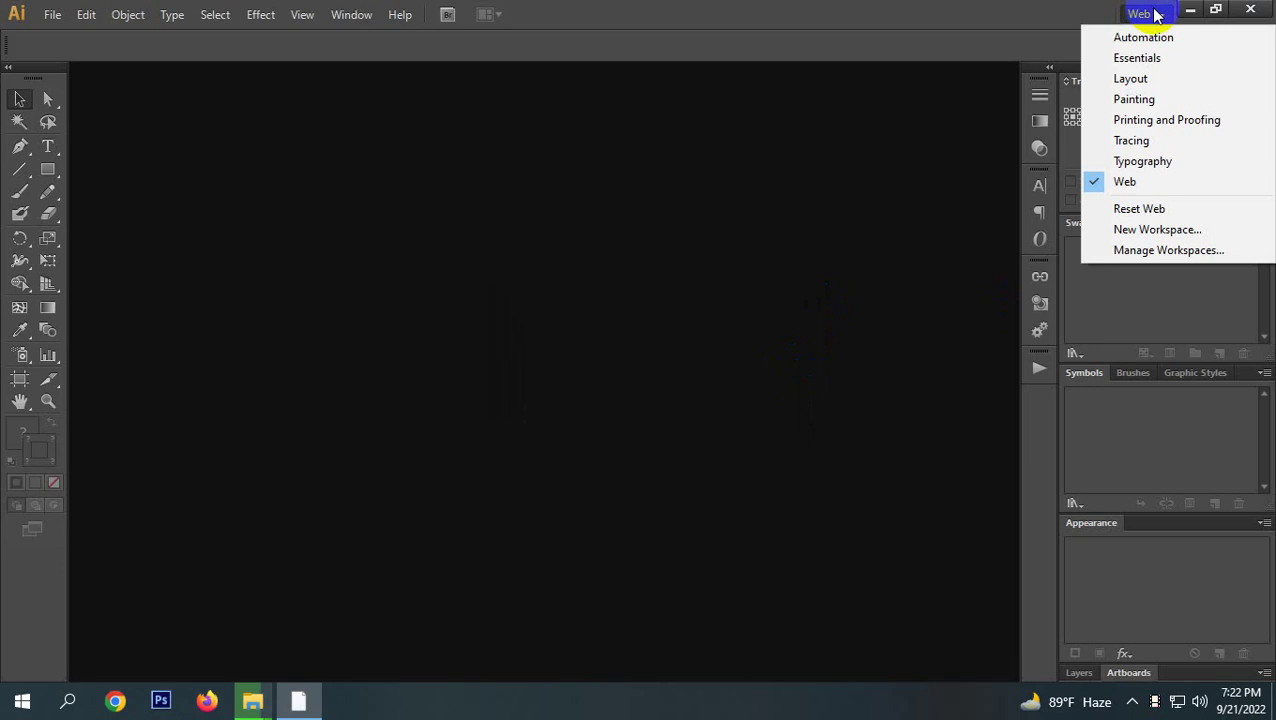
pyautogui.click(1160, 61)
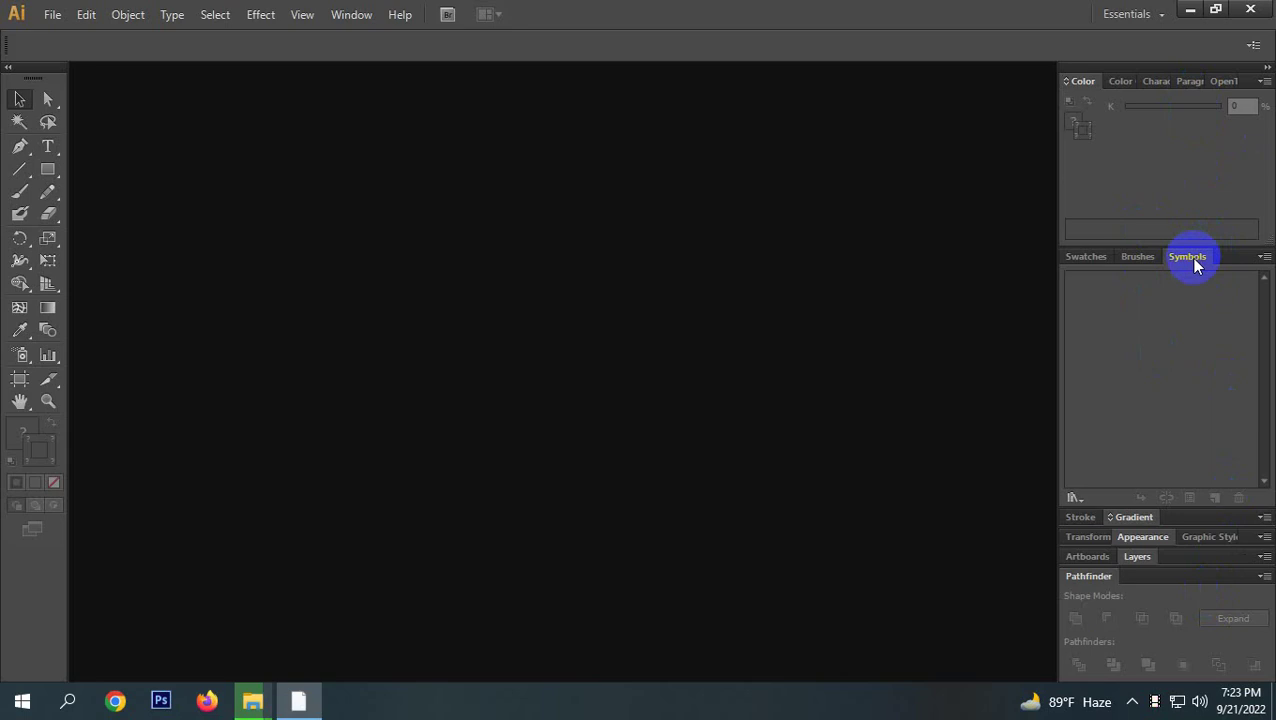
pyautogui.moveTo(1193, 259)
pyautogui.mouseDown()
pyautogui.moveTo(1062, 310)
pyautogui.moveTo(790, 300)
pyautogui.moveTo(769, 288)
pyautogui.moveTo(780, 285)
pyautogui.mouseUp()
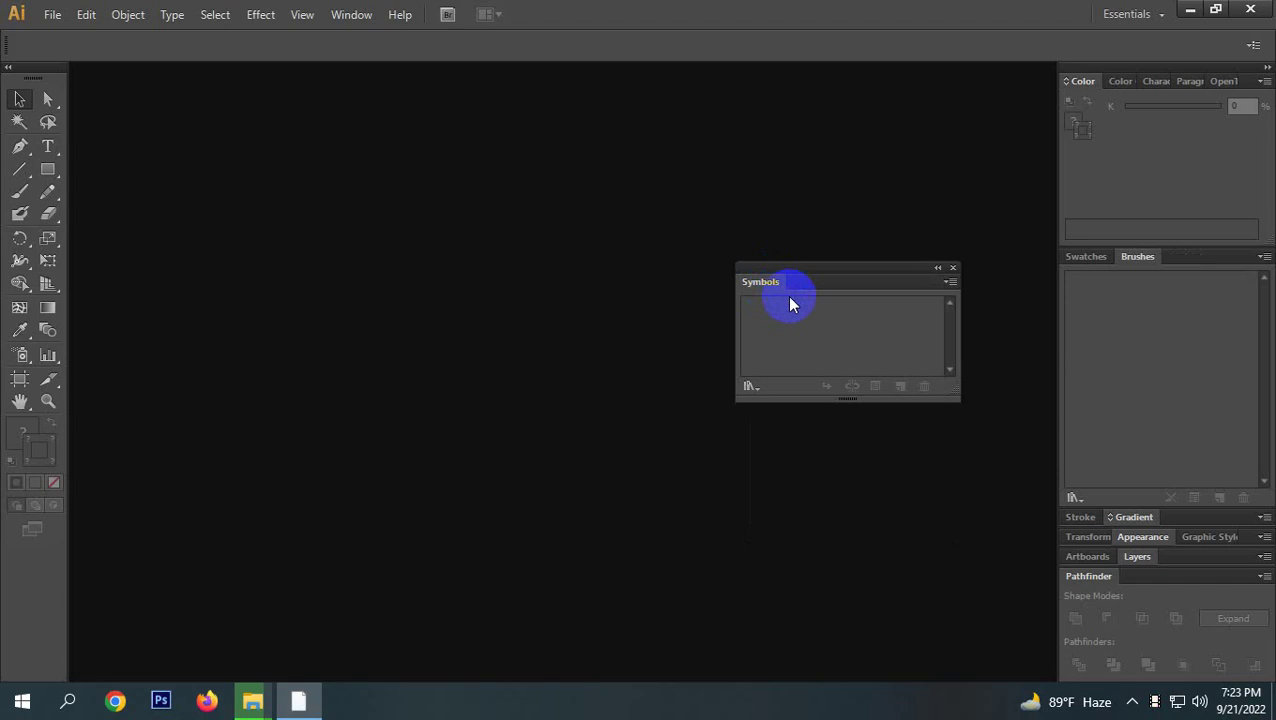
pyautogui.click(953, 270)
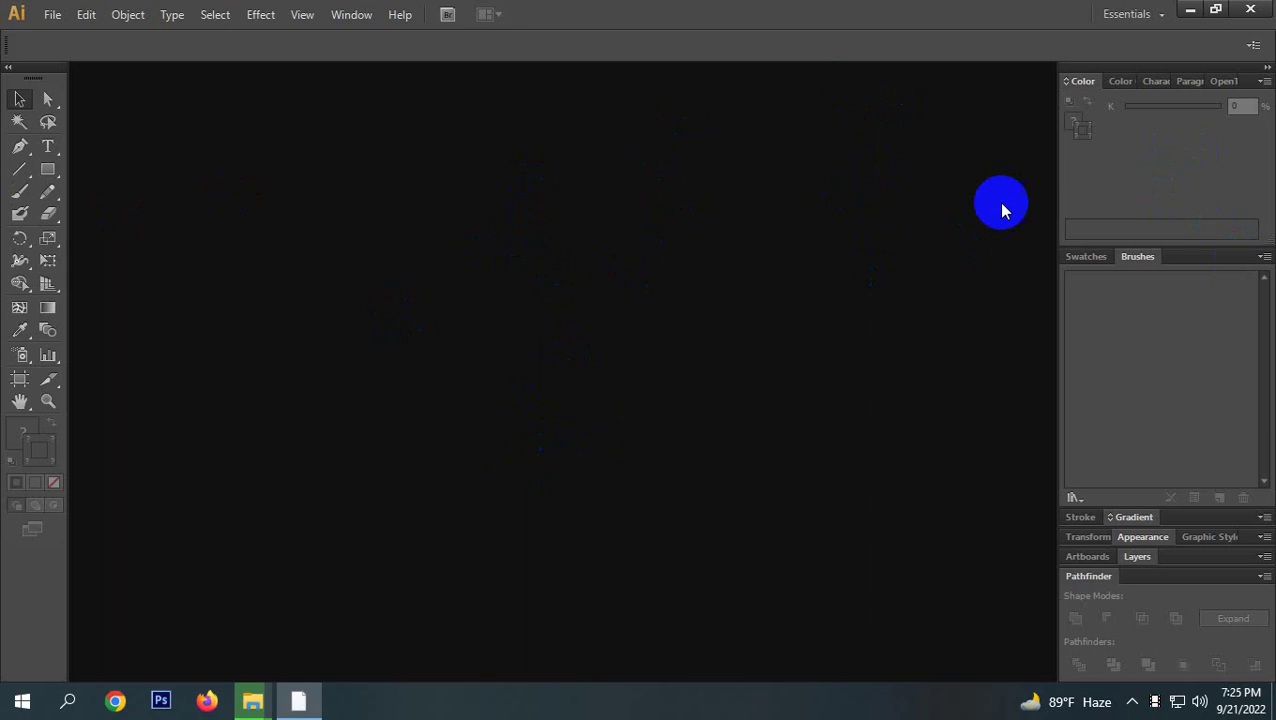
# Activate the Pen tool and return to the Selection tool.
pyautogui.click(19, 146)
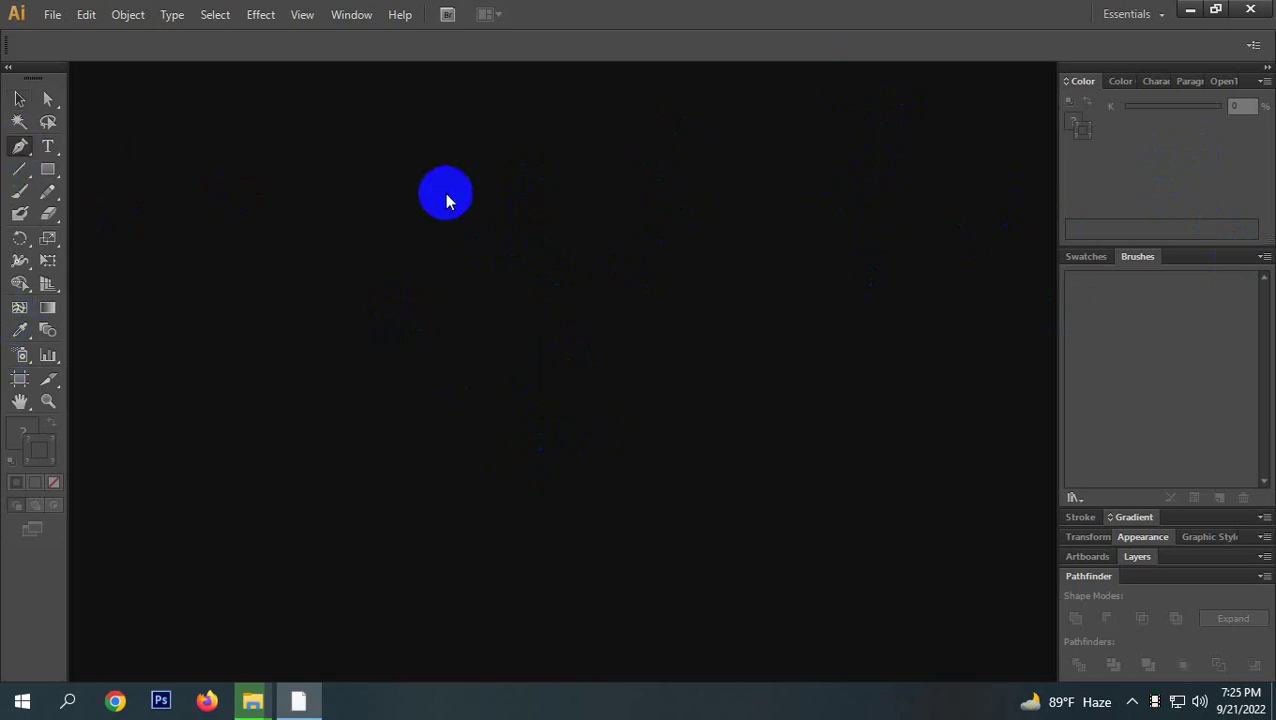
pyautogui.click(19, 98)
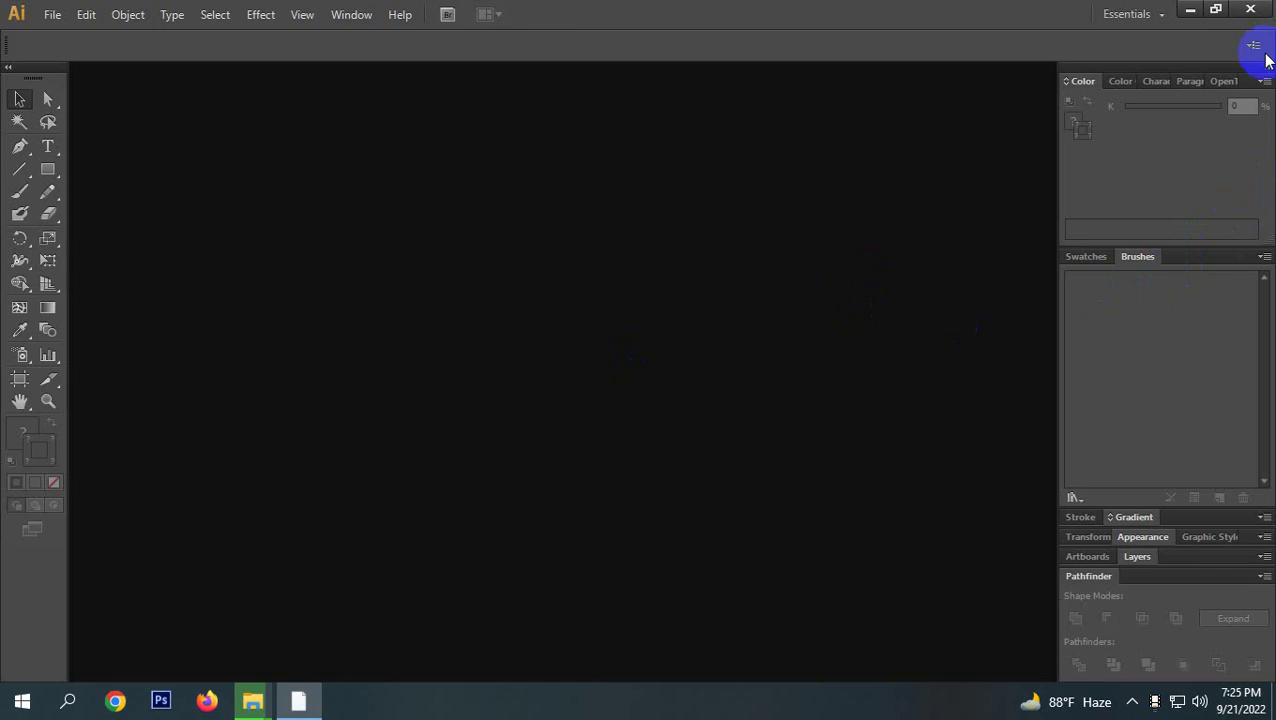
# Show the Magic Wand panel and dock it in the group with Swatches and Brushes.
pyautogui.click(340, 15)
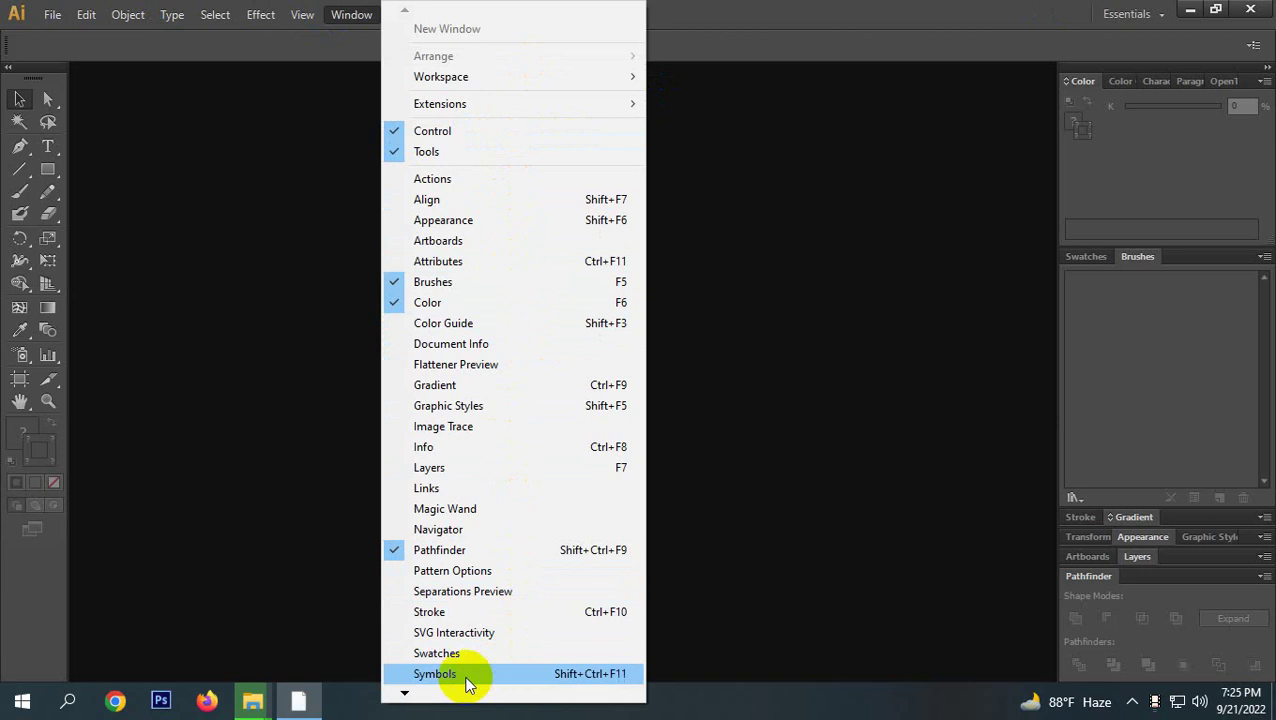
pyautogui.click(403, 692)
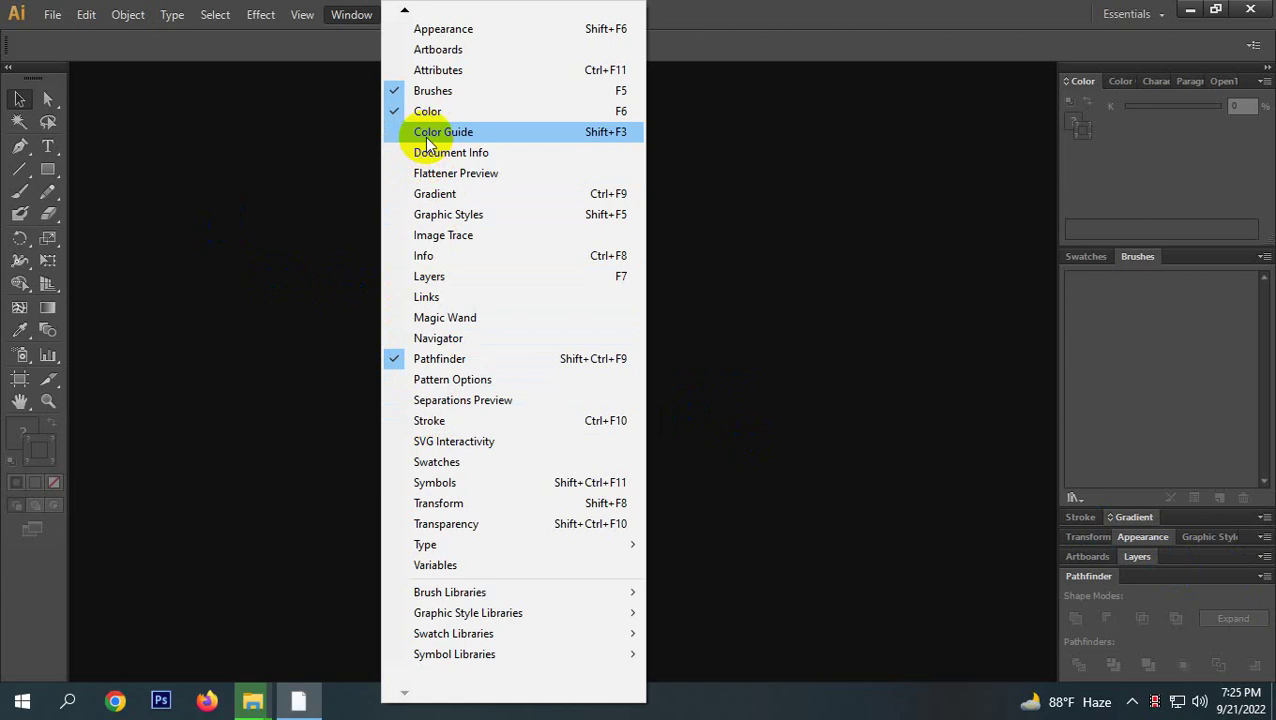
pyautogui.click(470, 324)
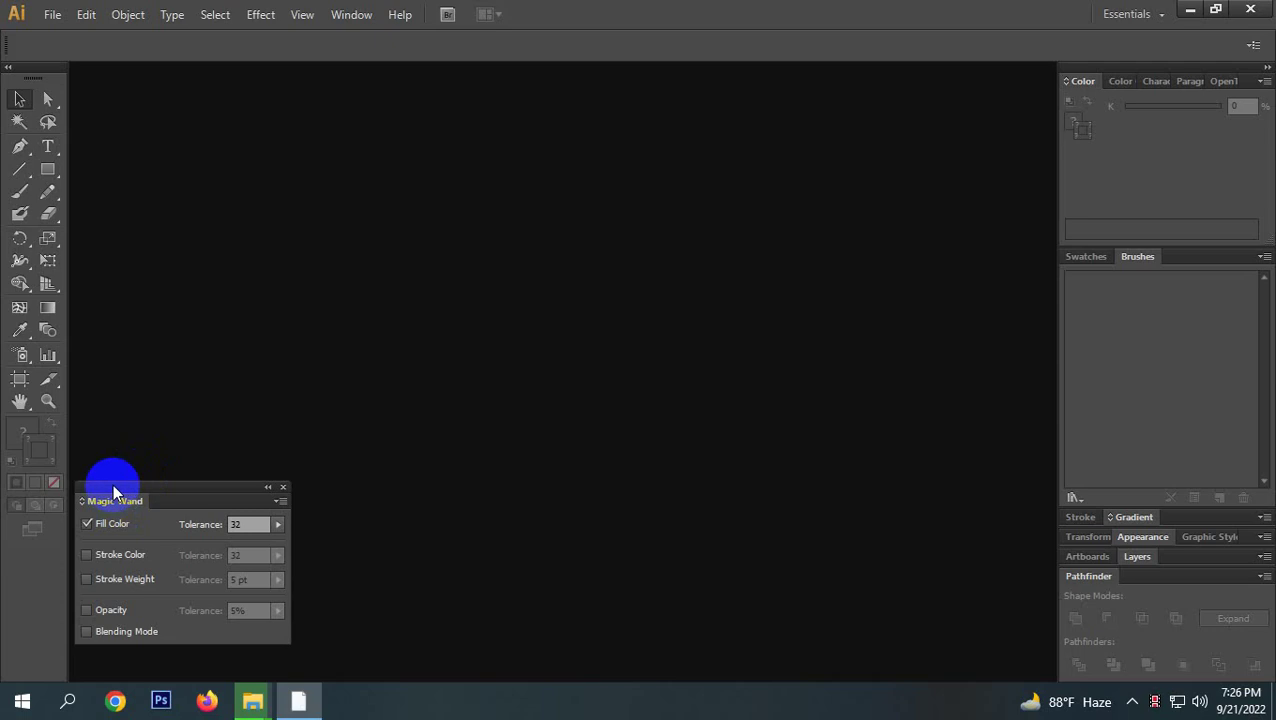
pyautogui.moveTo(113, 483)
pyautogui.mouseDown()
pyautogui.moveTo(1048, 336)
pyautogui.moveTo(1179, 265)
pyautogui.moveTo(1159, 253)
pyautogui.mouseUp()
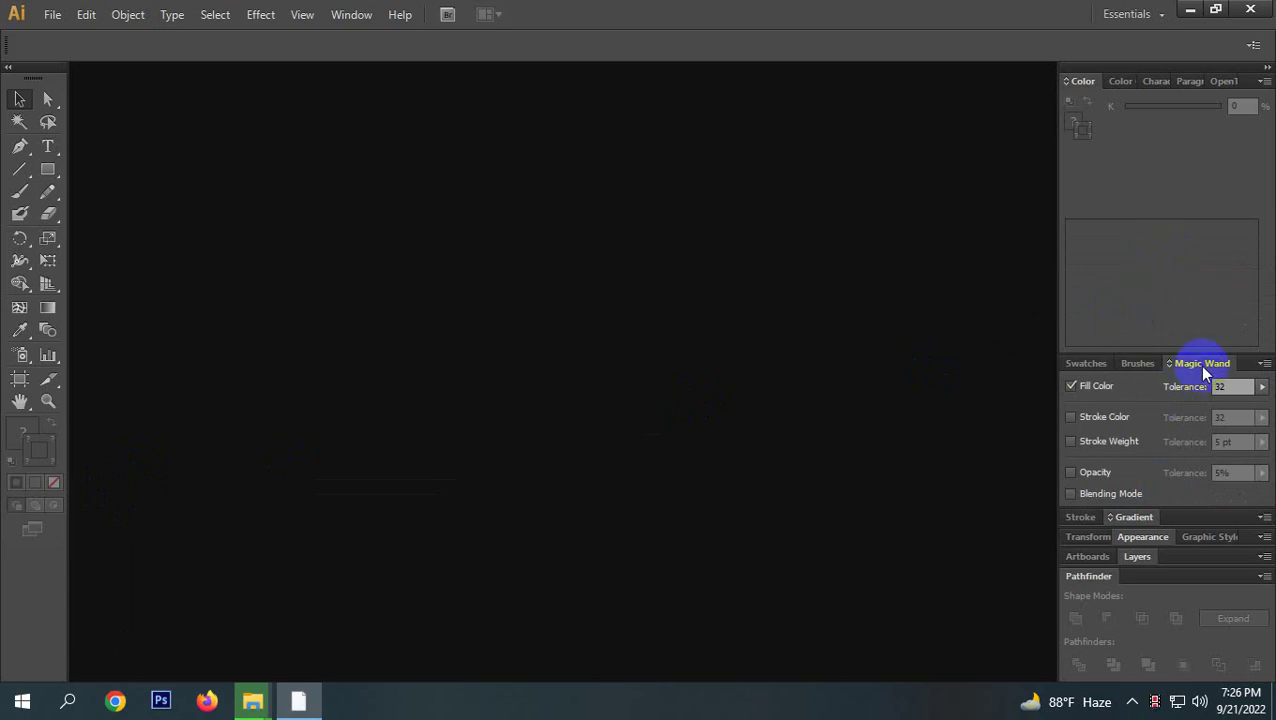
# Detach the Magic Wand panel from the Swatches and Brushes group and close it.
pyautogui.moveTo(1200, 370); pyautogui.dragTo(845, 367)
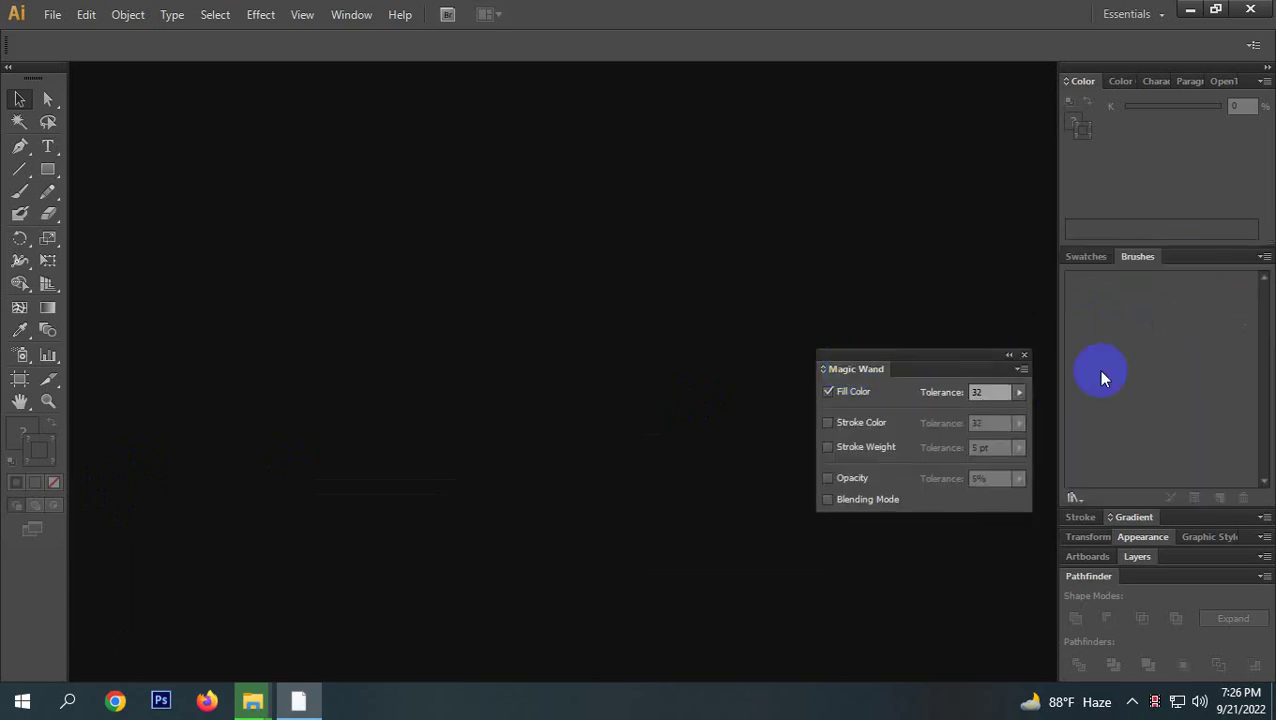
pyautogui.click(1023, 357)
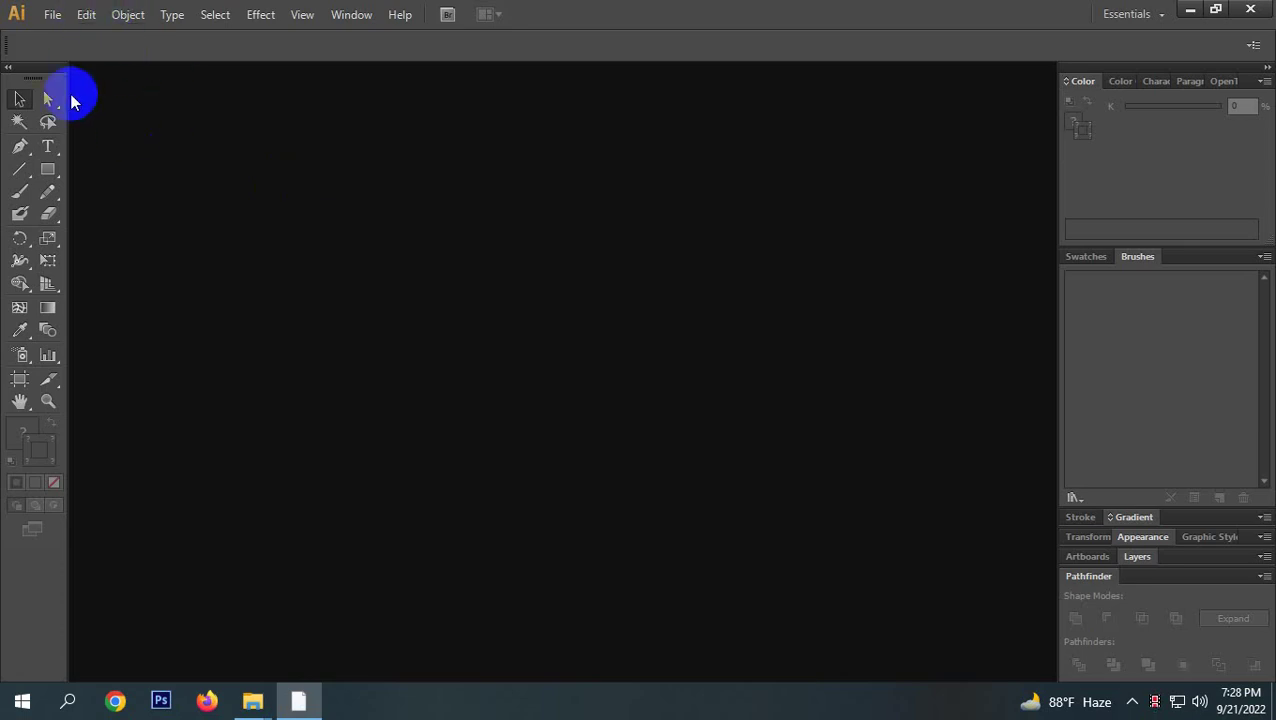
pyautogui.click(53, 14)
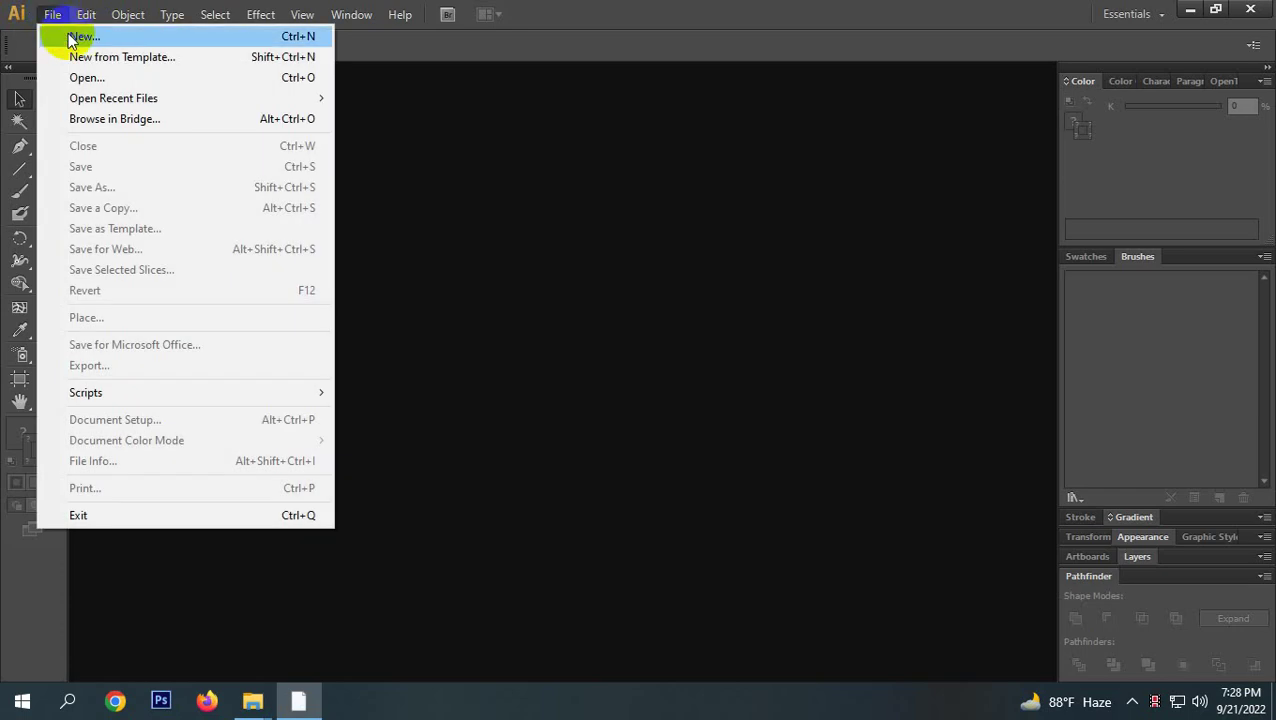
pyautogui.click(70, 38)
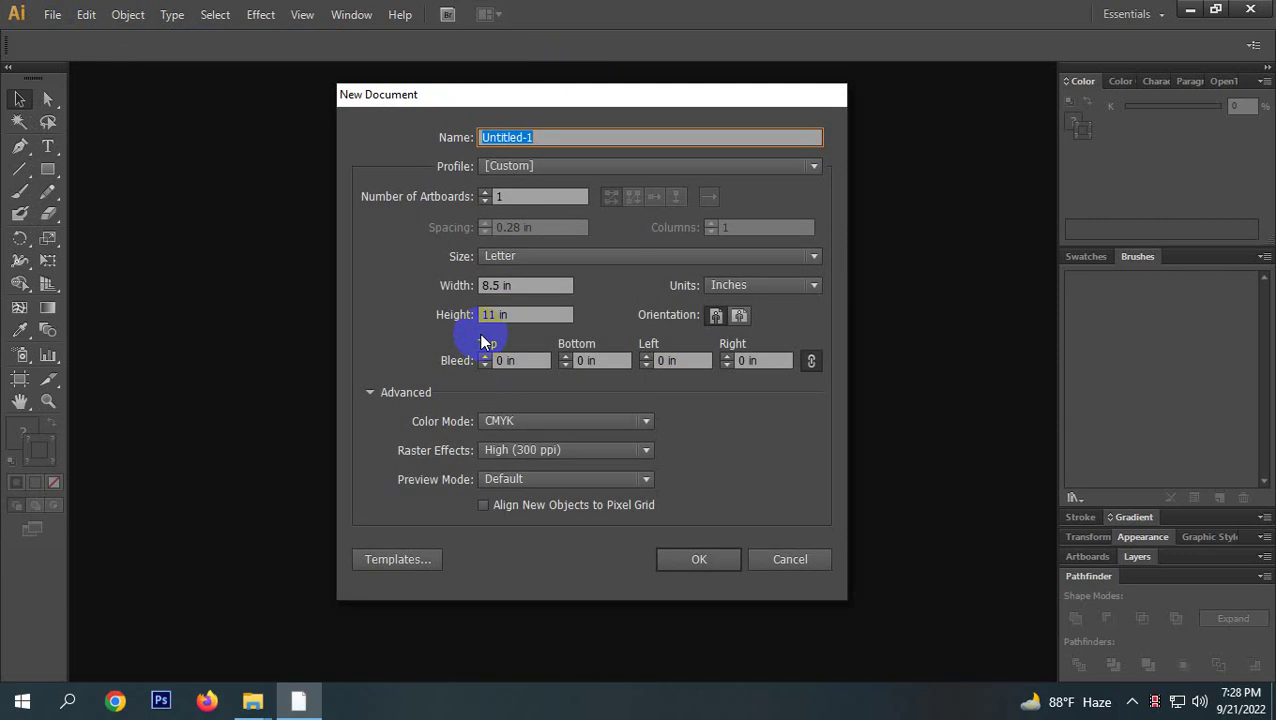
pyautogui.click(789, 561)
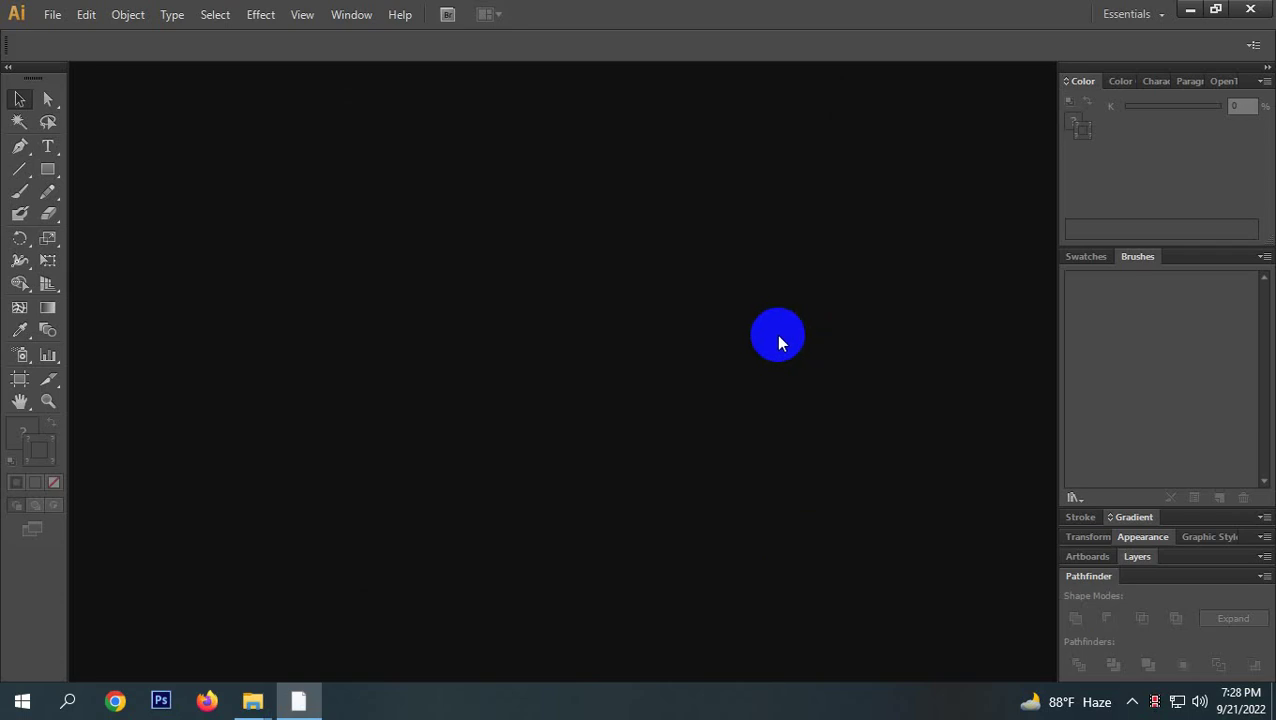
pyautogui.click(62, 10)
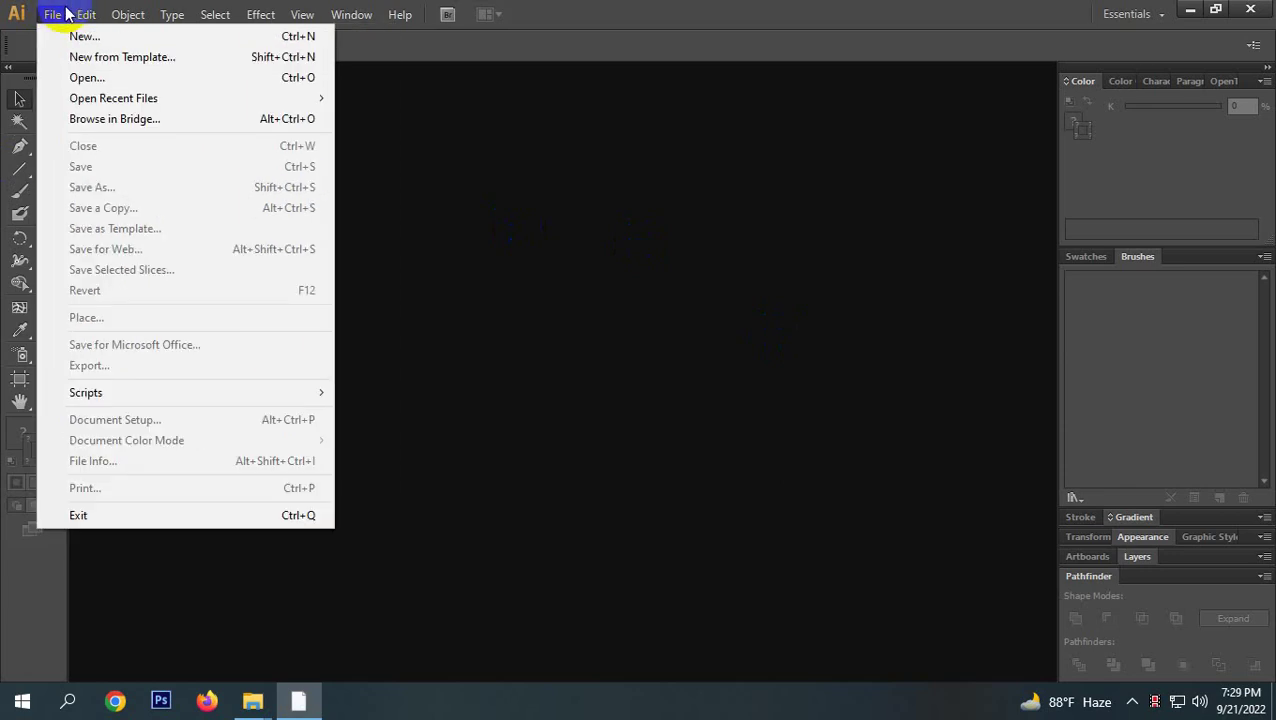
pyautogui.click(50, 14)
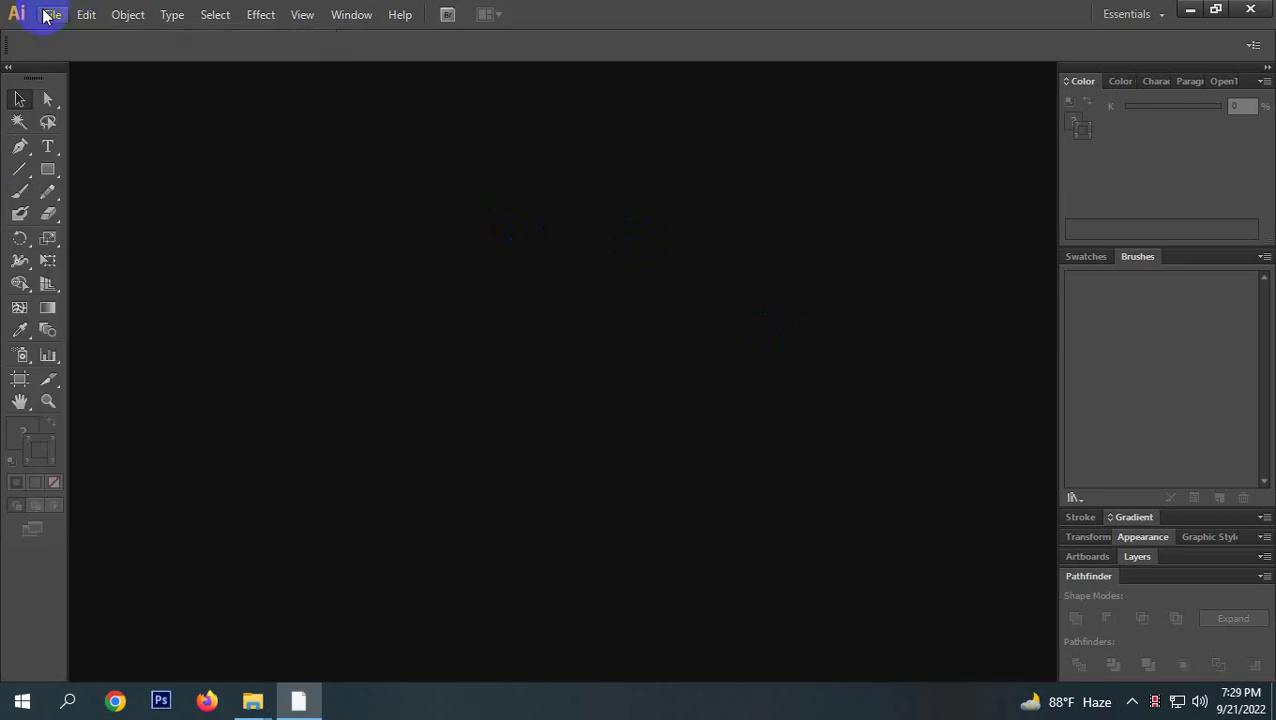
# Start a new document and name it Demo.
pyautogui.click(47, 12)
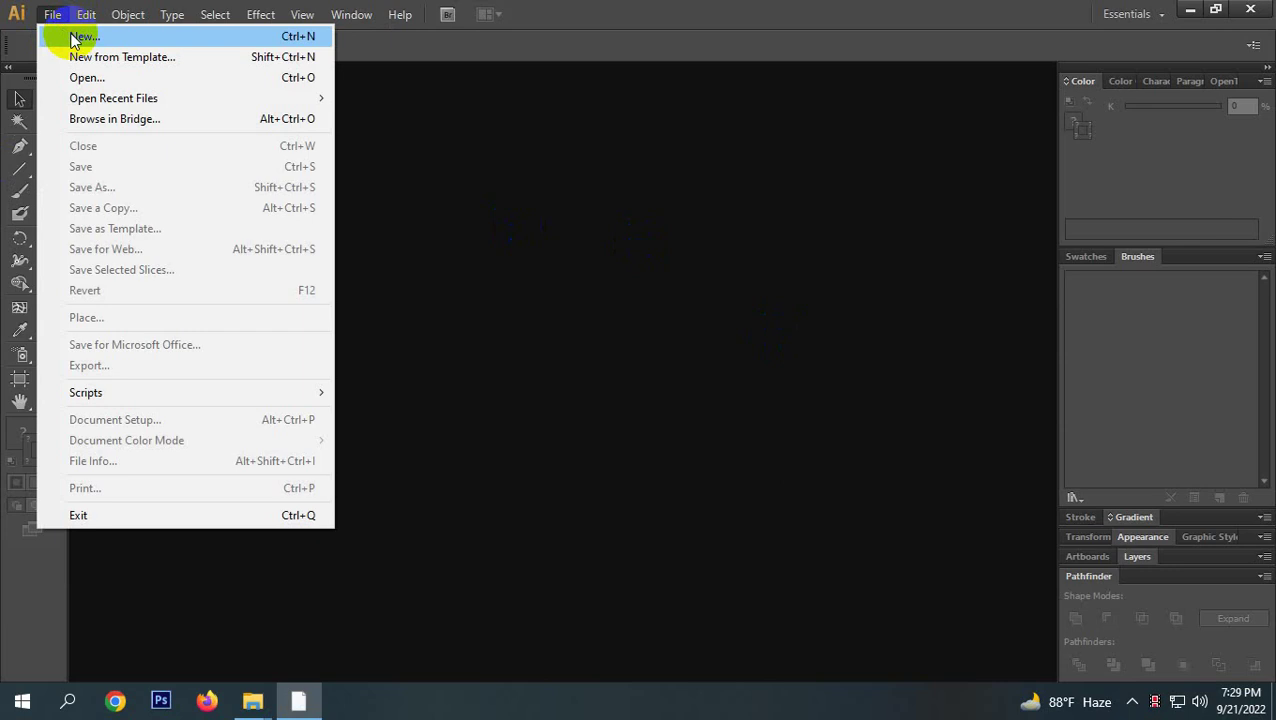
pyautogui.click(76, 37)
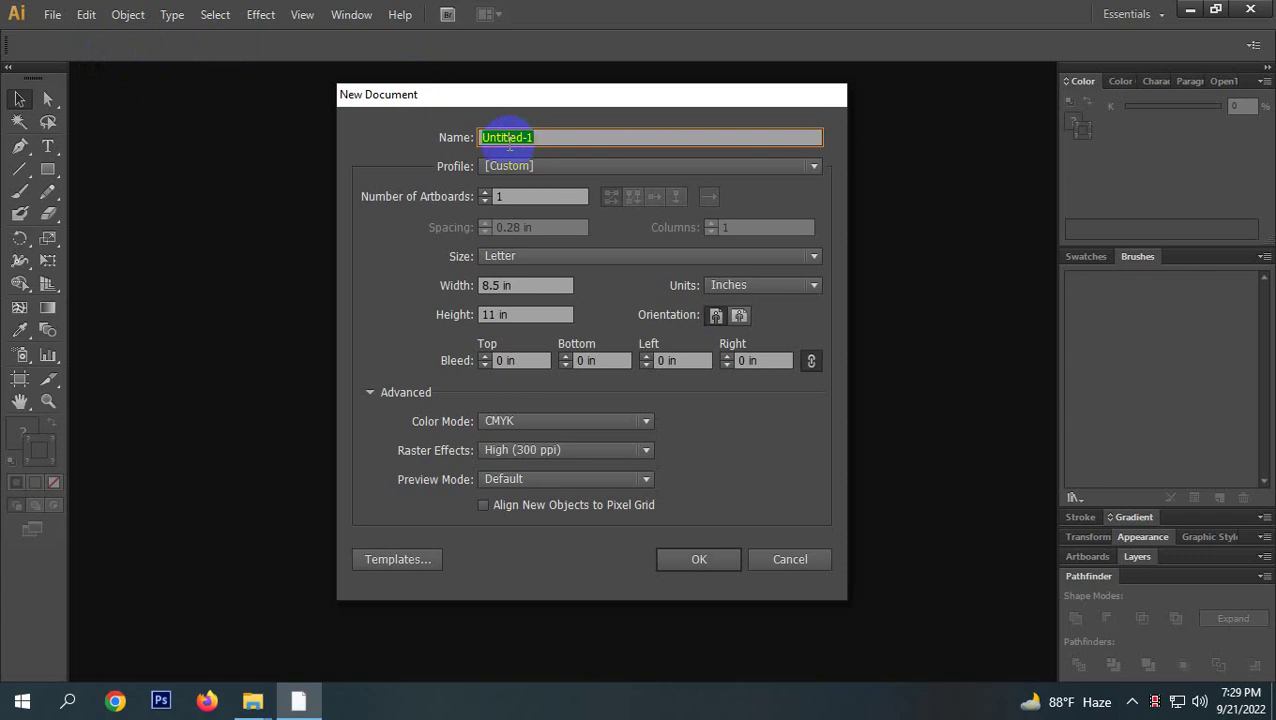
pyautogui.moveTo(508, 140); pyautogui.dragTo(757, 150)
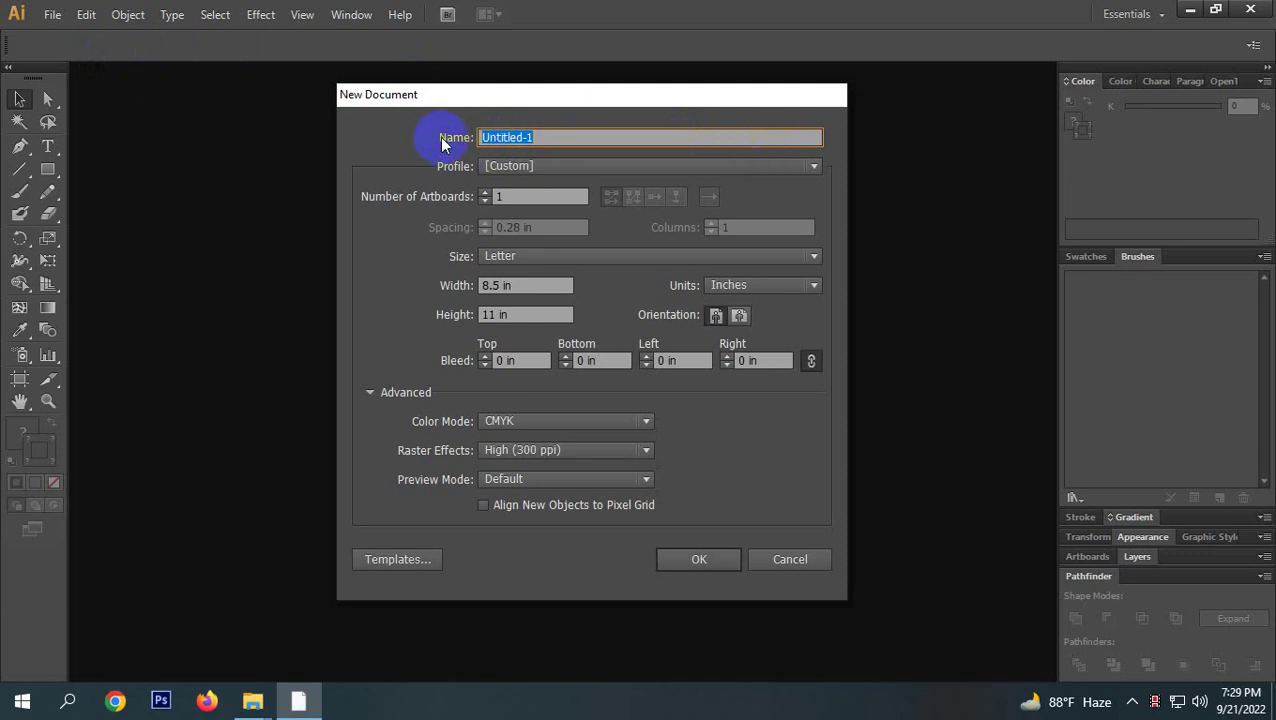
pyautogui.doubleClick(490, 136)
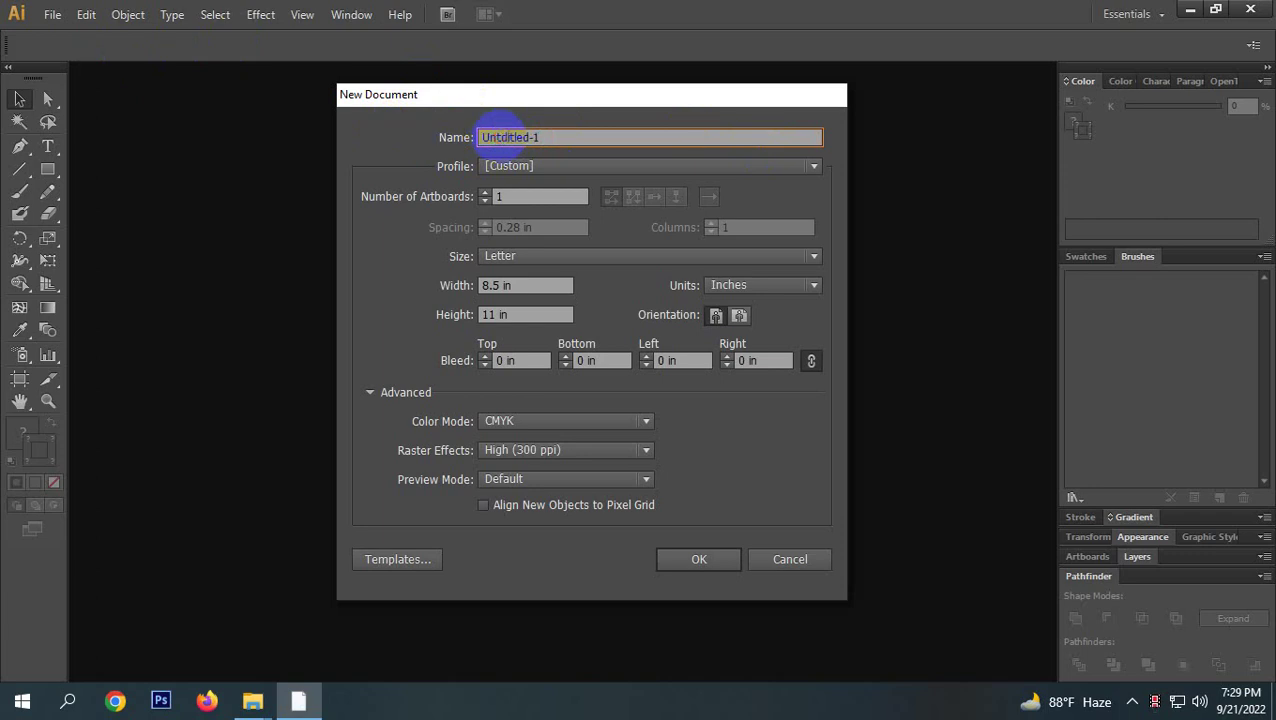
pyautogui.click(501, 134)
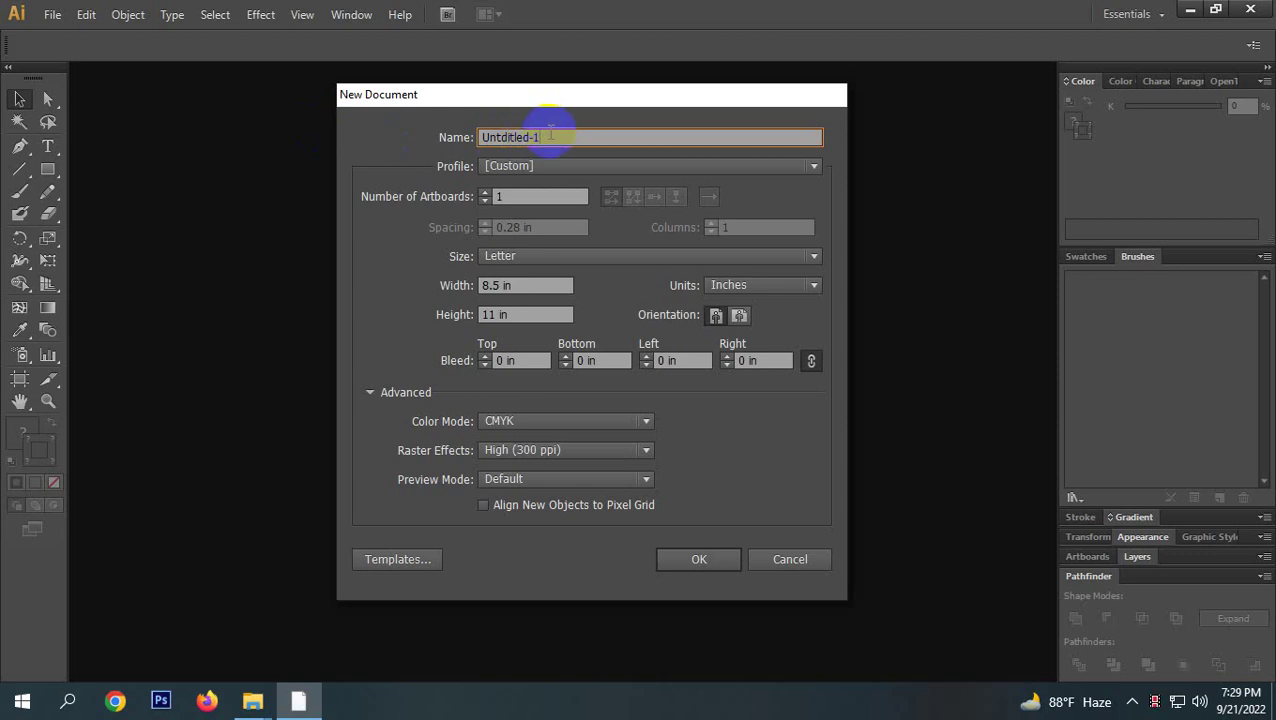
pyautogui.moveTo(548, 136); pyautogui.dragTo(440, 140)
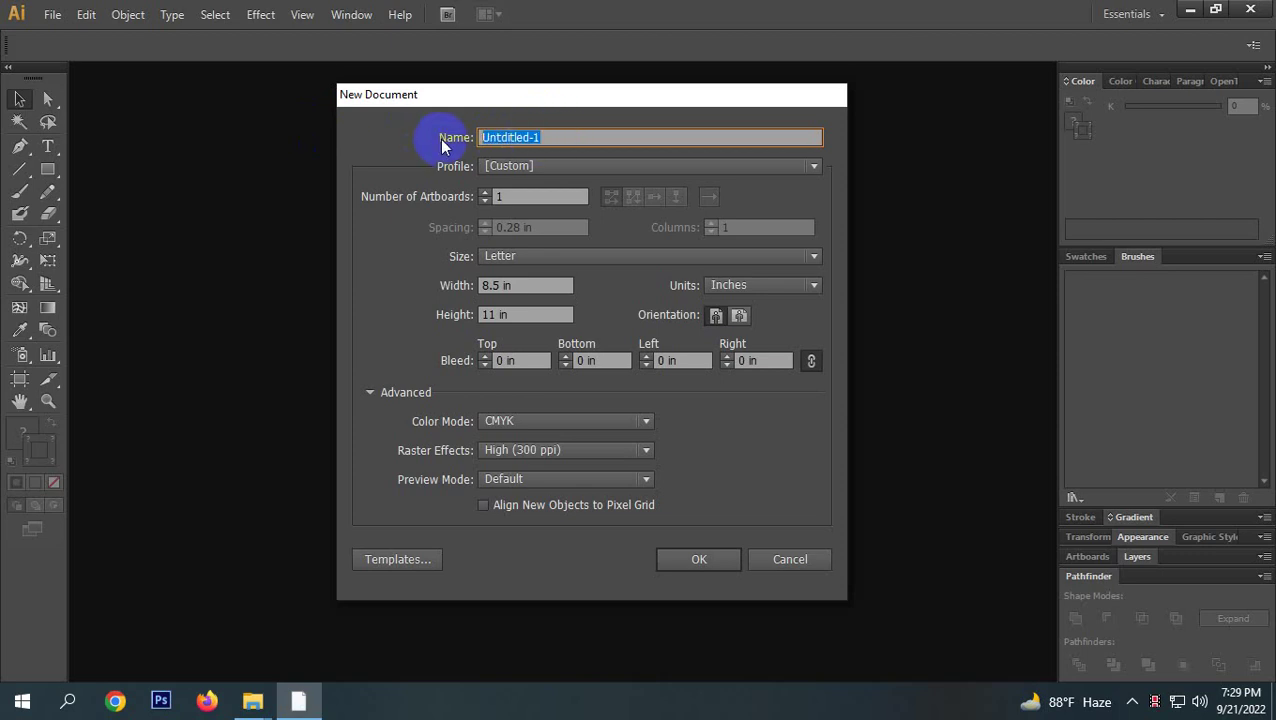
pyautogui.write('uisdh9we')
pyautogui.press('BackSpace')
pyautogui.press('BackSpace')
pyautogui.press('BackSpace')
pyautogui.press('BackSpace')
pyautogui.press('BackSpace')
pyautogui.press('BackSpace')
pyautogui.press('BackSpace')
pyautogui.press('BackSpace')
pyautogui.write('Demo')
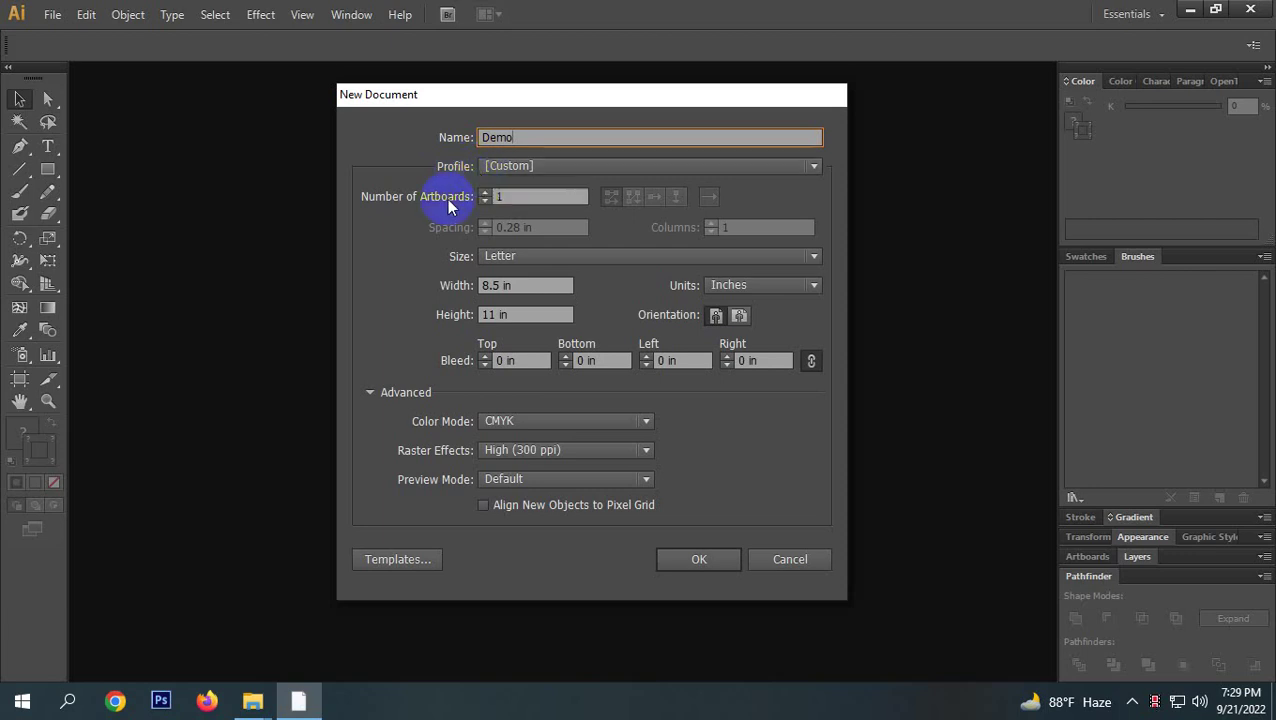
# Set the page size of the new document to A4.
pyautogui.click(548, 206)
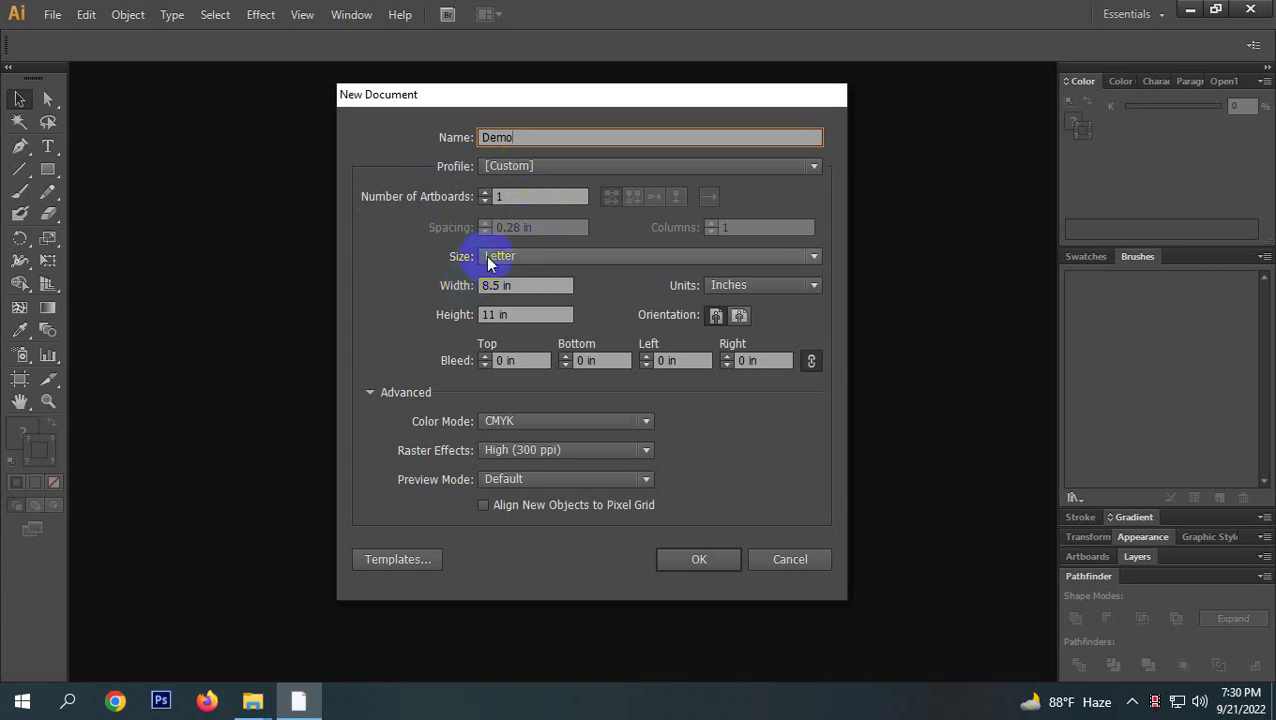
pyautogui.click(587, 262)
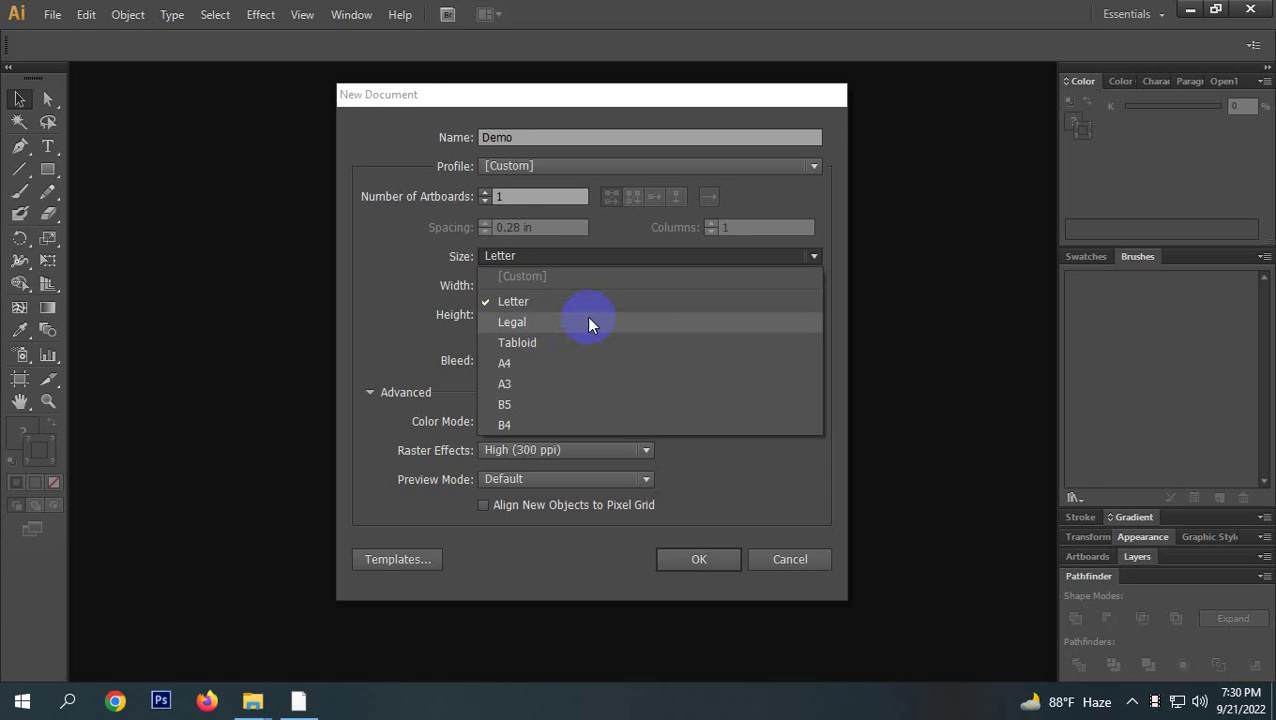
pyautogui.click(545, 362)
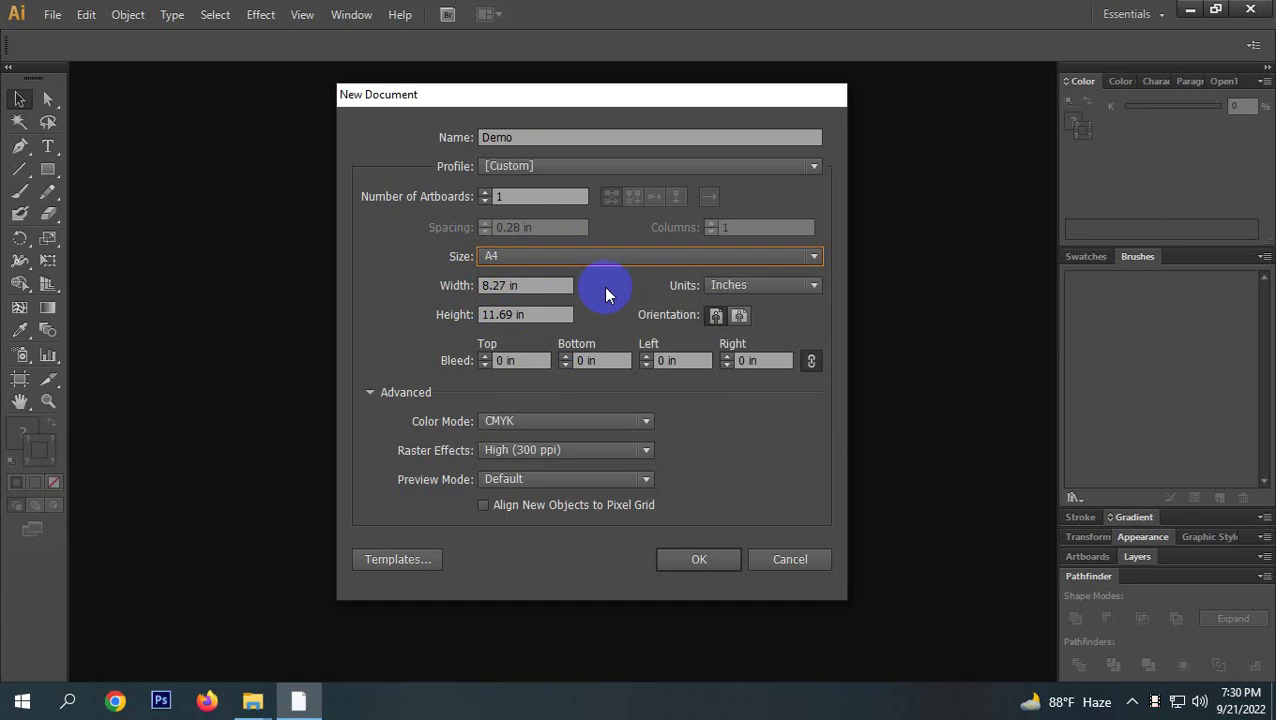
# Set a custom page size for the new document, 10 in wide and 10 in high.
pyautogui.click(486, 288)
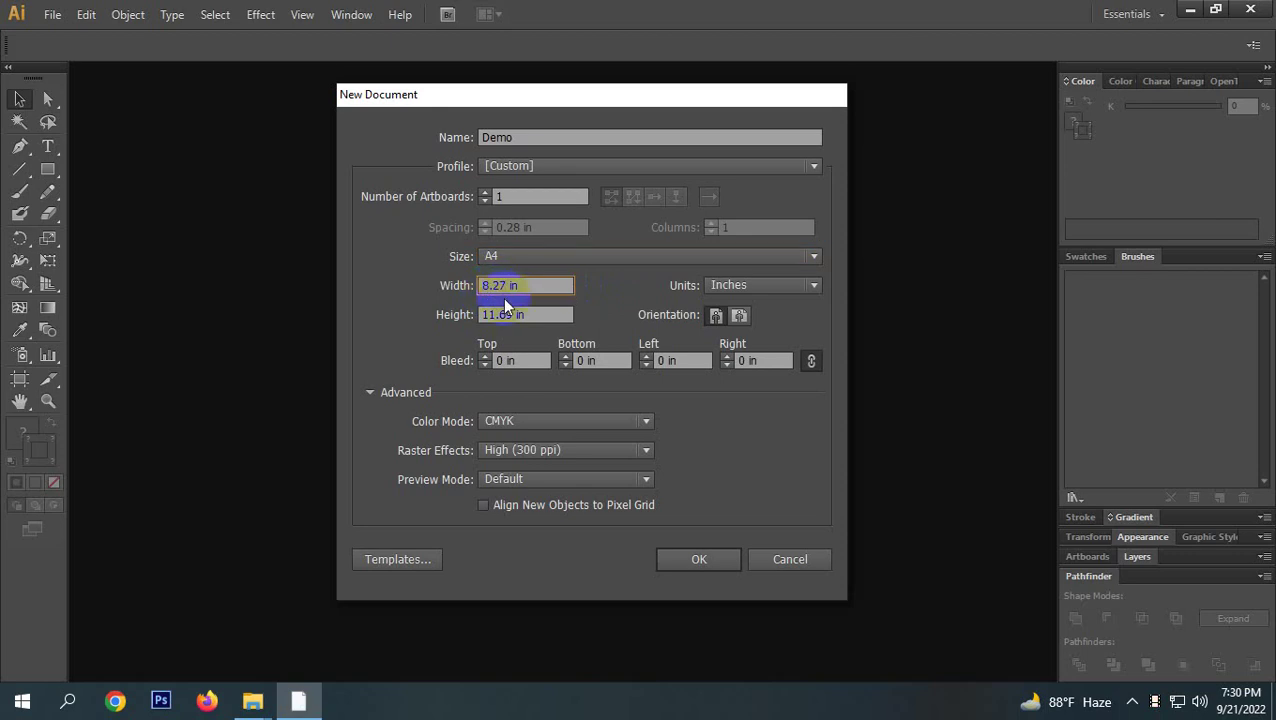
pyautogui.moveTo(503, 293)
pyautogui.mouseDown()
pyautogui.moveTo(455, 290)
pyautogui.moveTo(481, 297)
pyautogui.mouseUp()
pyautogui.click(495, 288)
pyautogui.moveTo(510, 287); pyautogui.dragTo(432, 286)
pyautogui.write('10')
pyautogui.moveTo(512, 316); pyautogui.dragTo(400, 320)
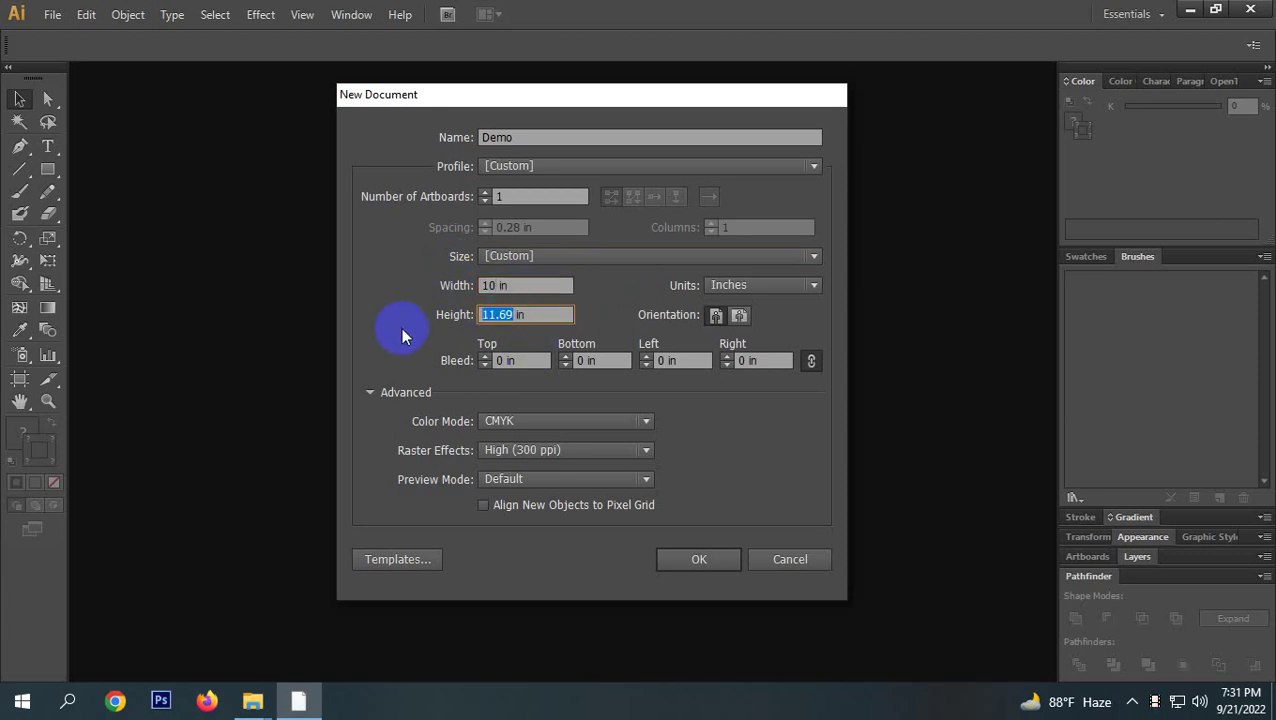
pyautogui.write('10')
# Switch the document units to Pixels to compare the width and height values, and return the units to Inches.
pyautogui.click(766, 291)
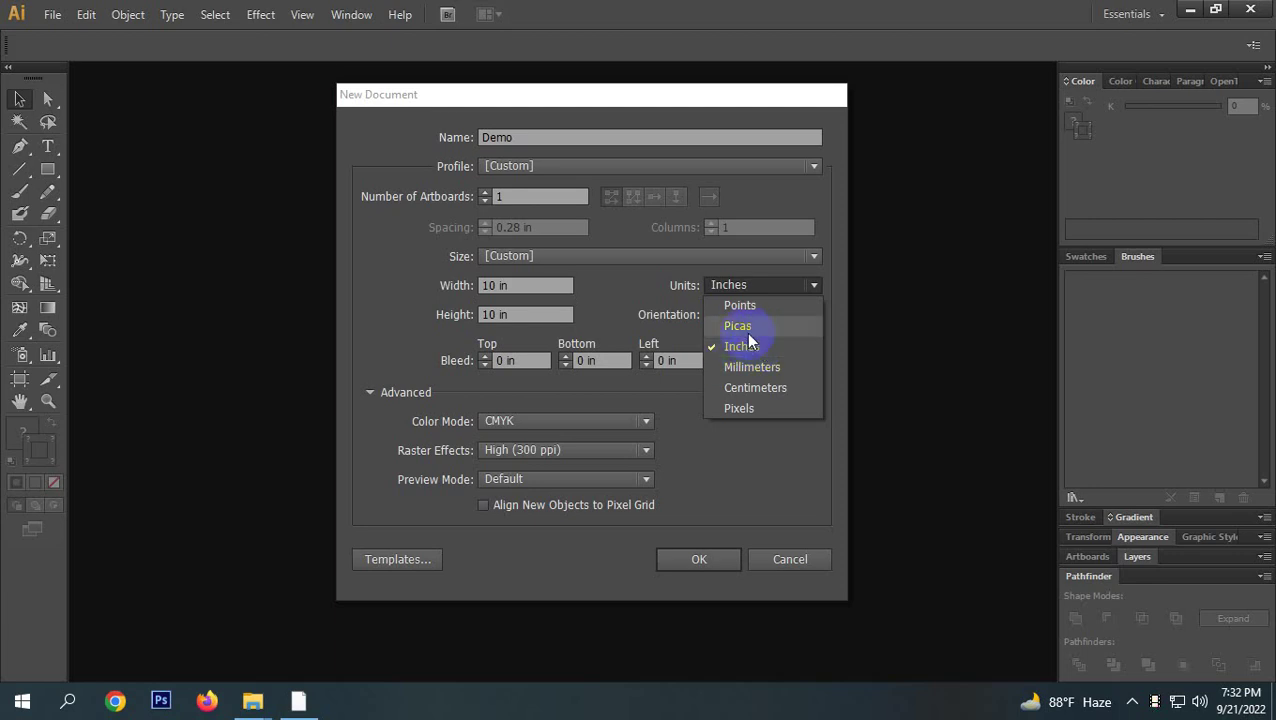
pyautogui.click(752, 406)
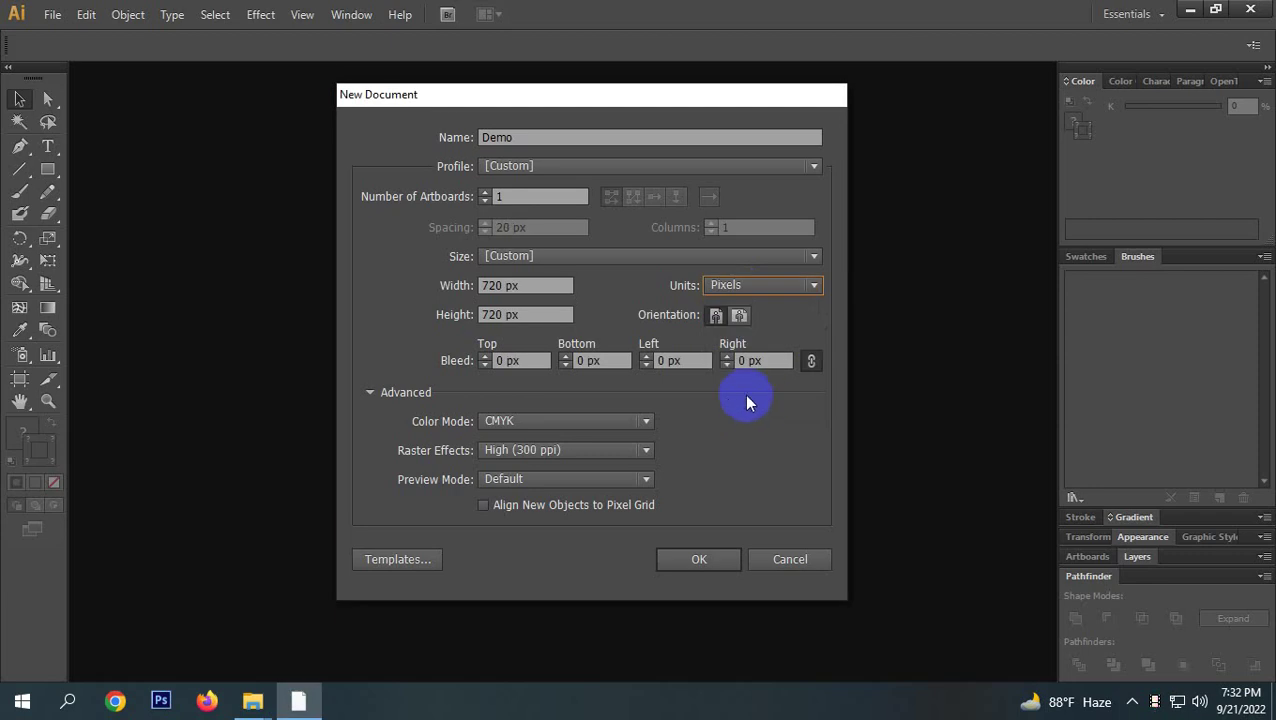
pyautogui.click(776, 285)
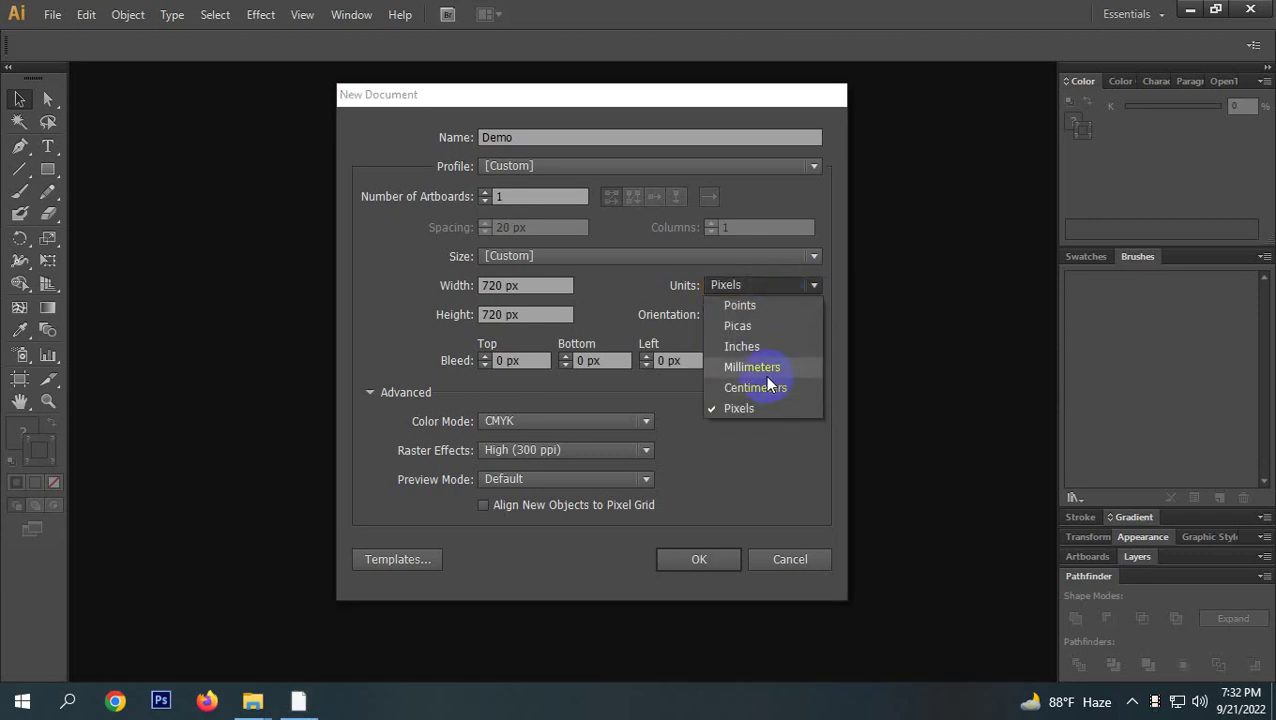
pyautogui.click(747, 346)
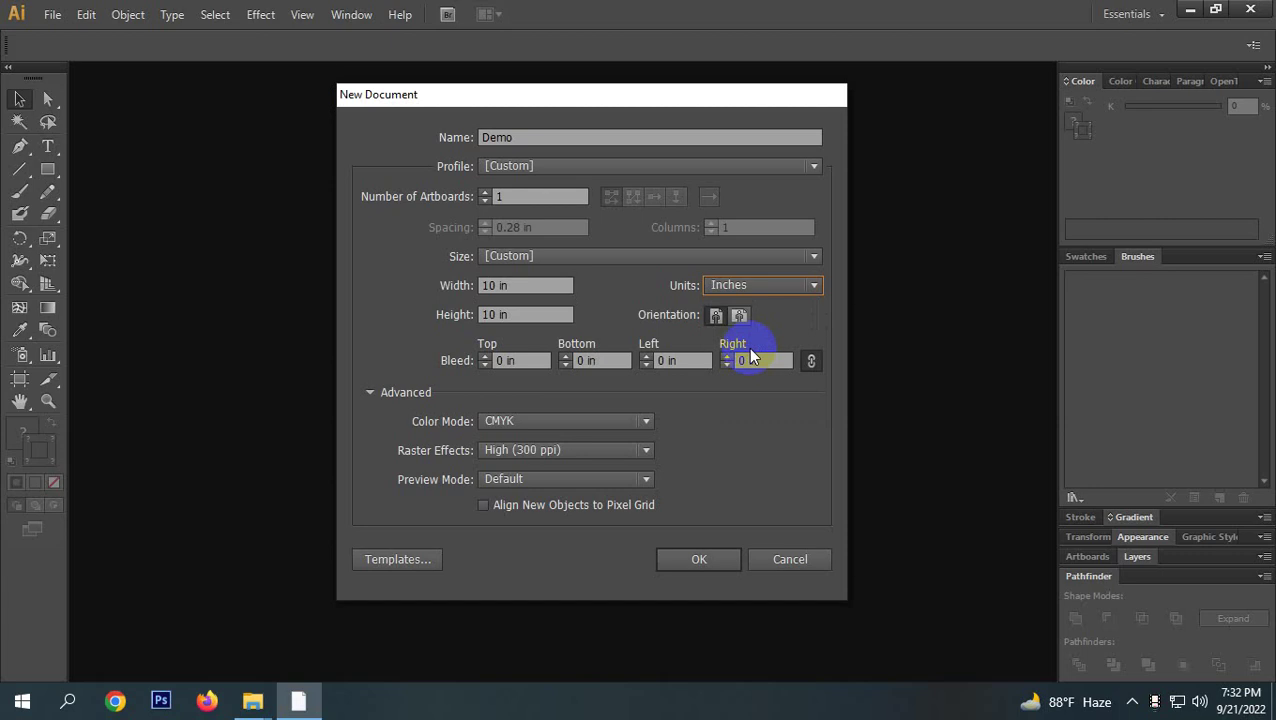
pyautogui.click(768, 286)
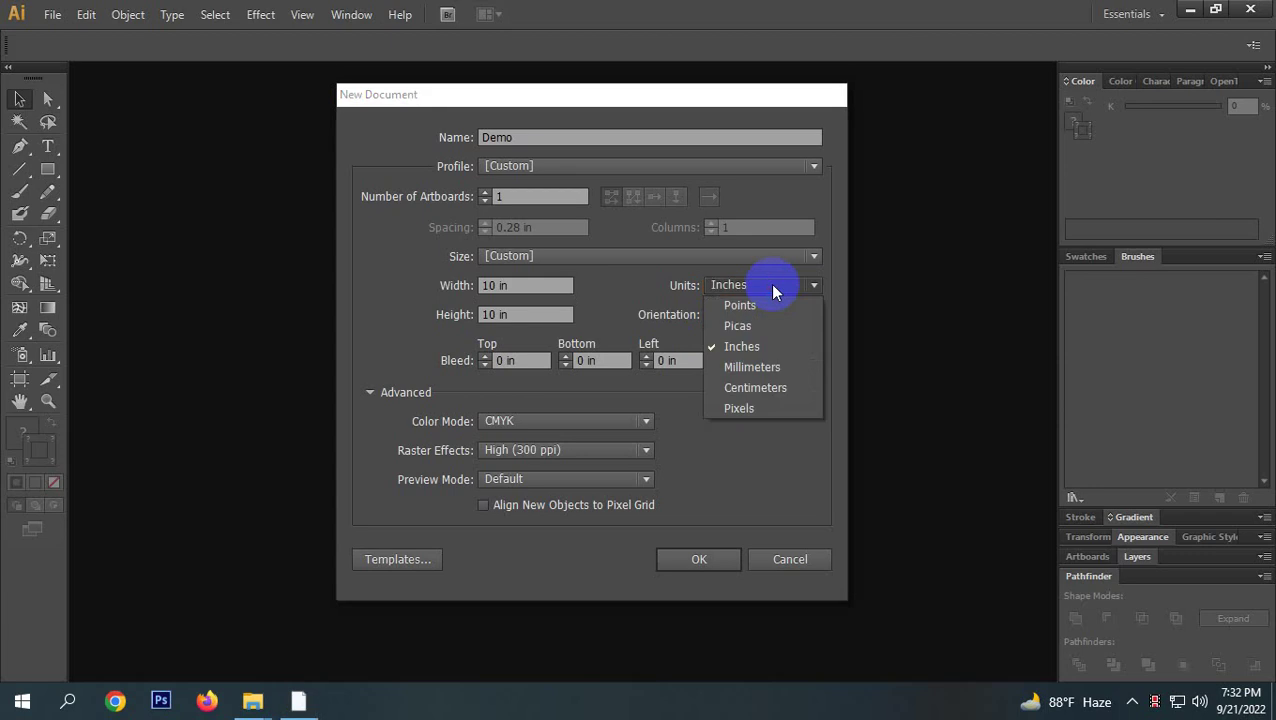
pyautogui.click(760, 344)
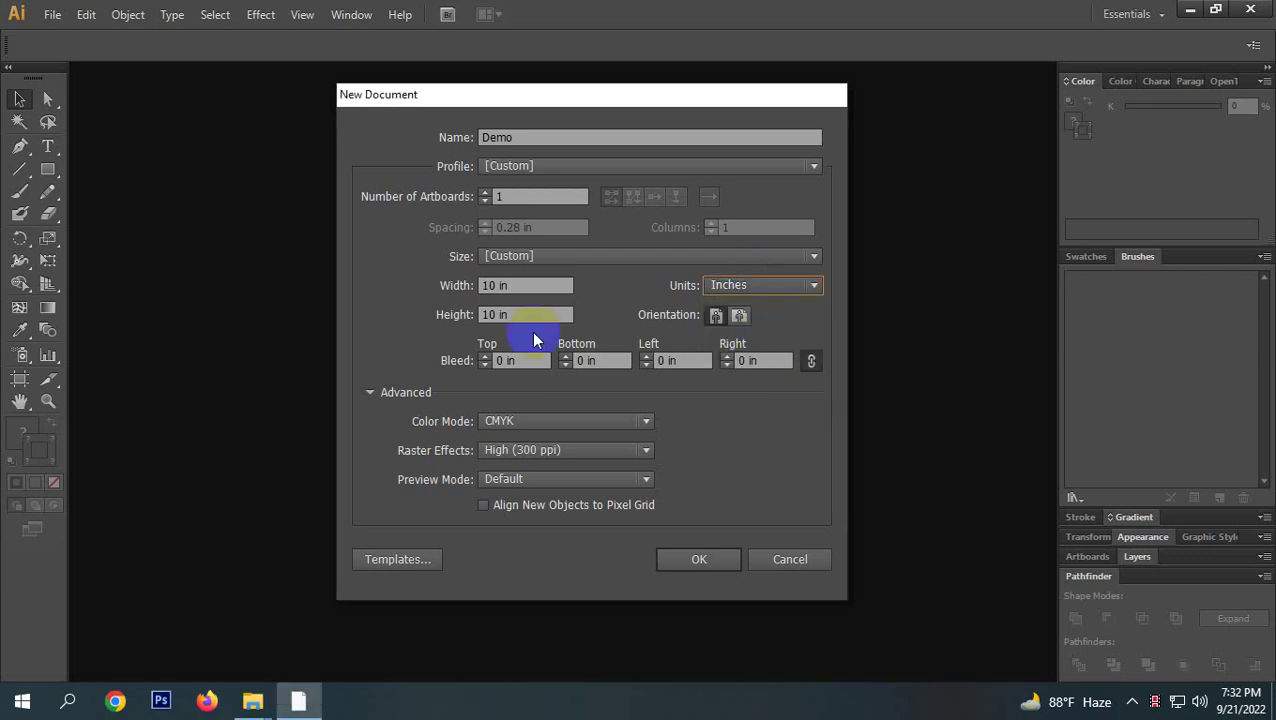
pyautogui.click(739, 292)
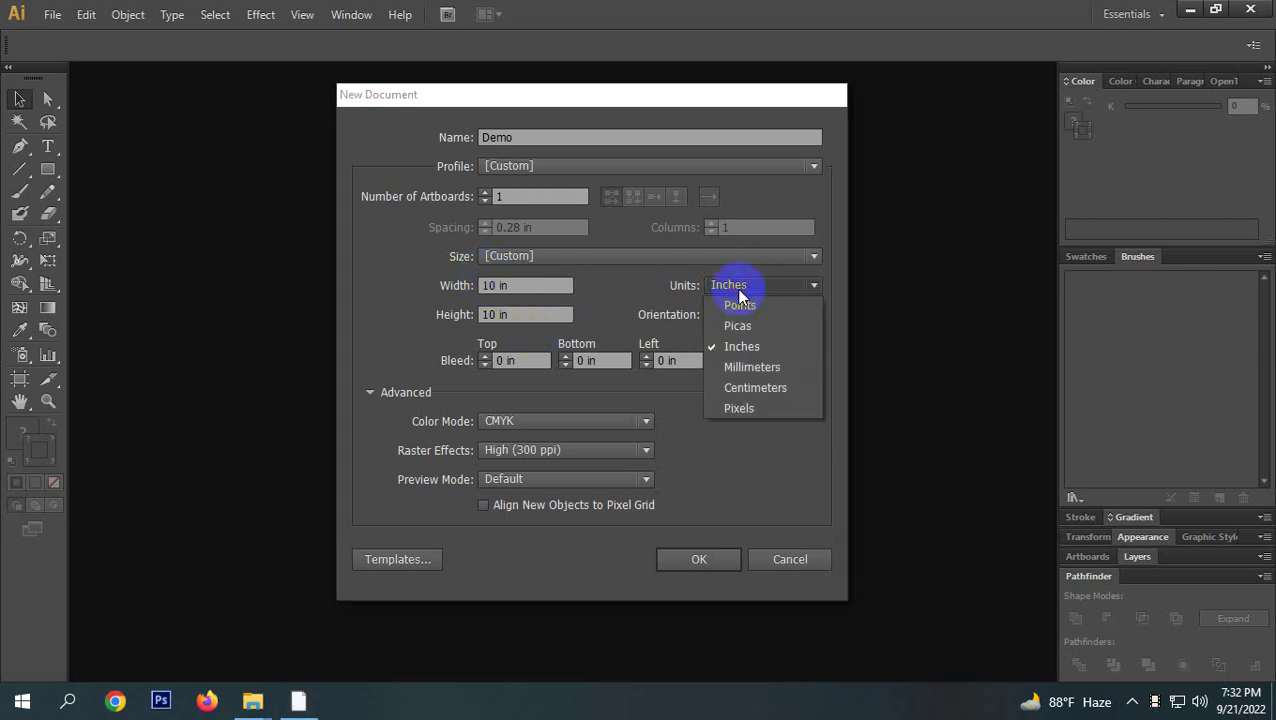
pyautogui.click(765, 409)
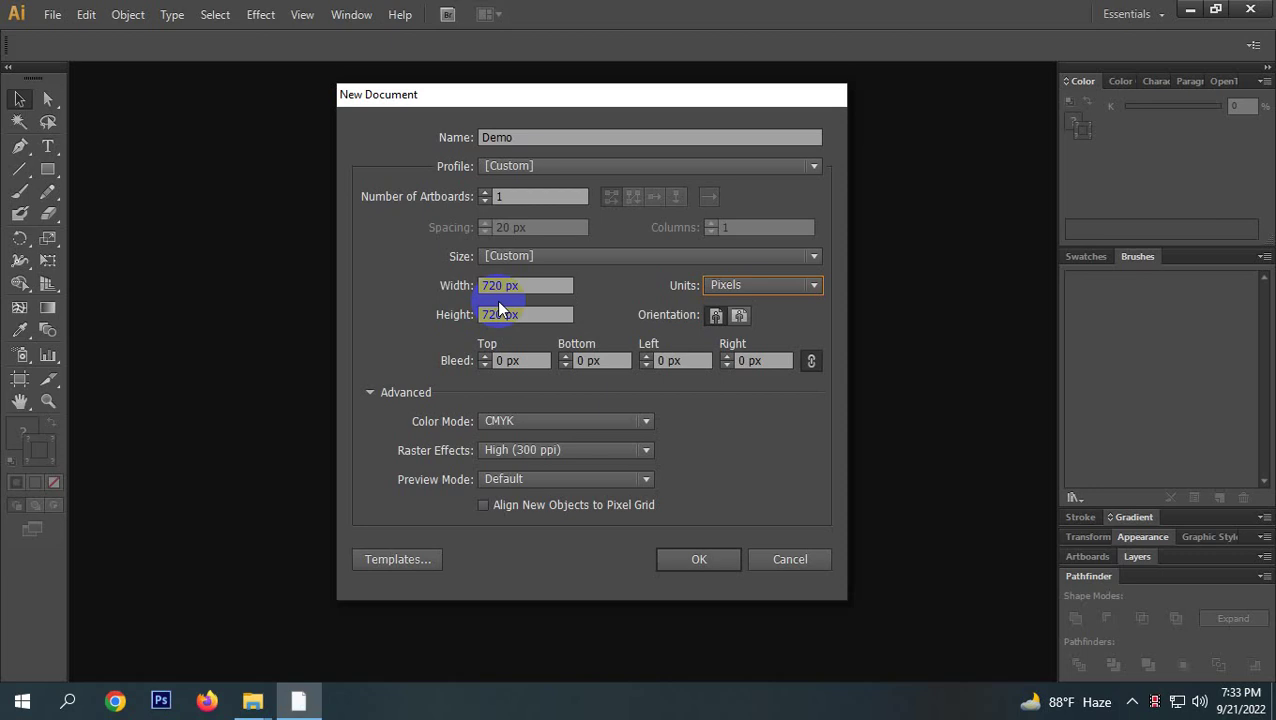
pyautogui.click(748, 285)
pyautogui.click(758, 344)
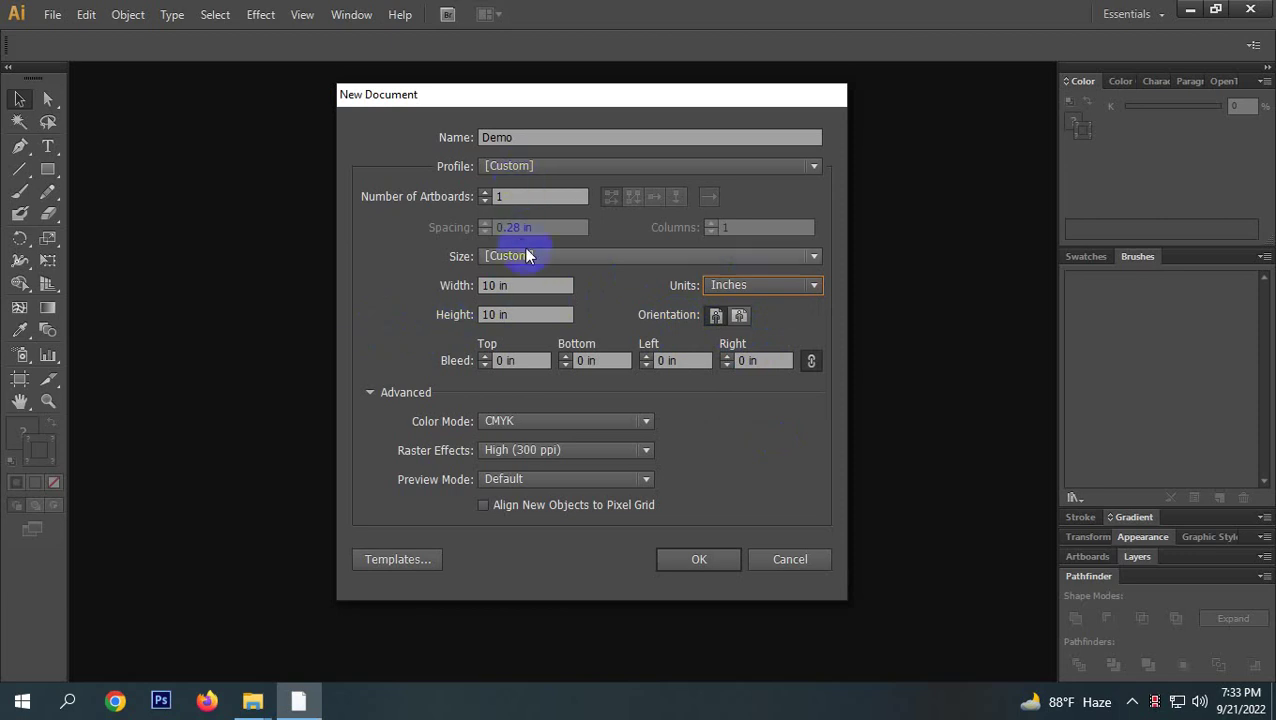
pyautogui.click(541, 312)
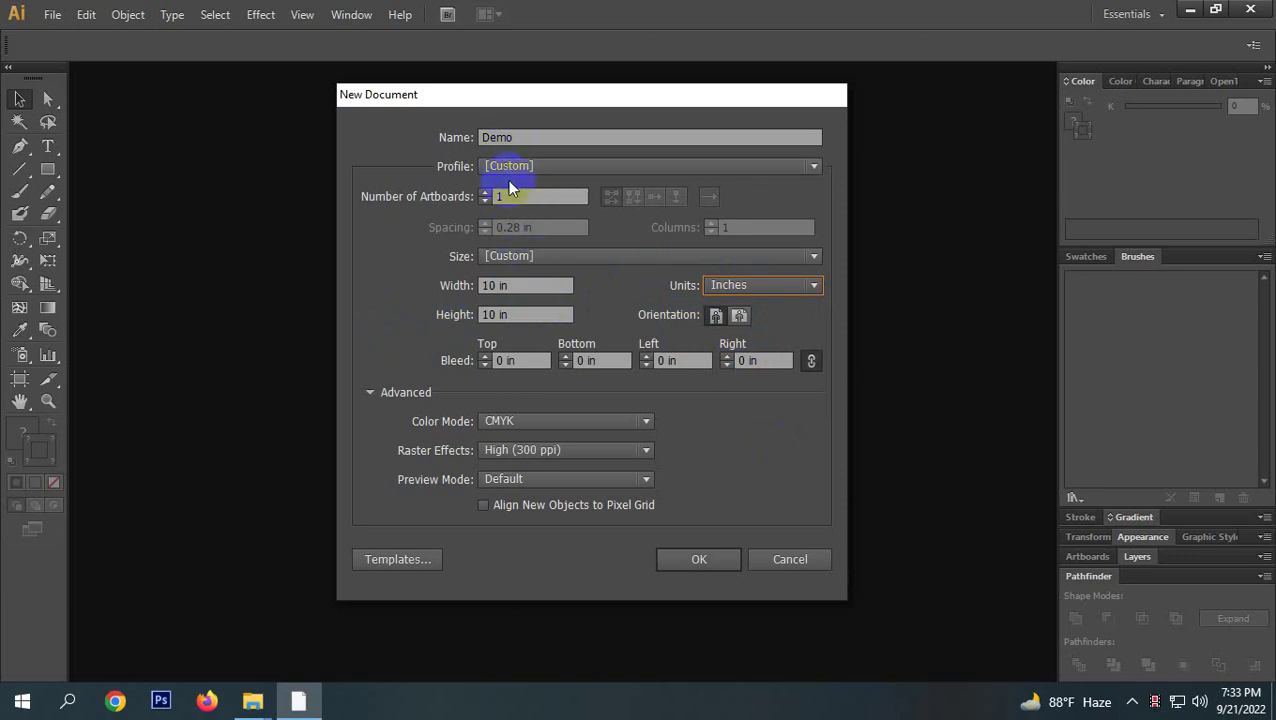
pyautogui.click(347, 94)
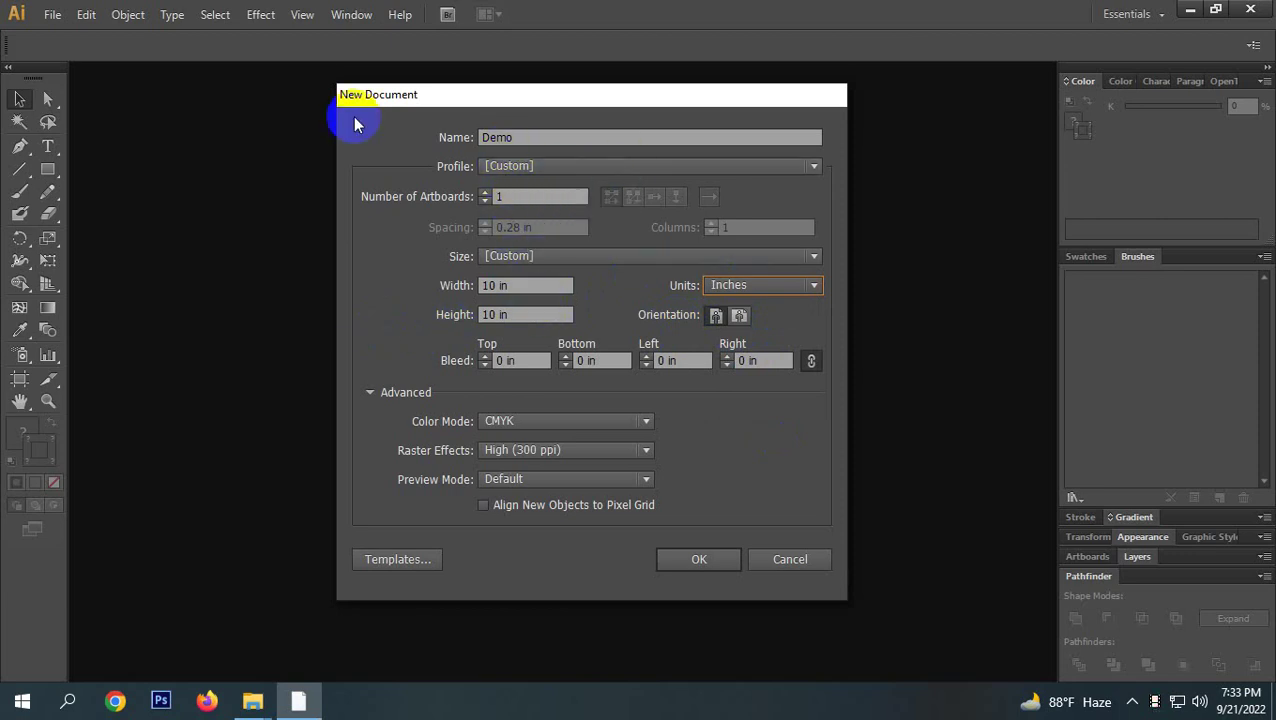
# Apply the Print profile to the new document and set its units to Inches.
pyautogui.click(503, 168)
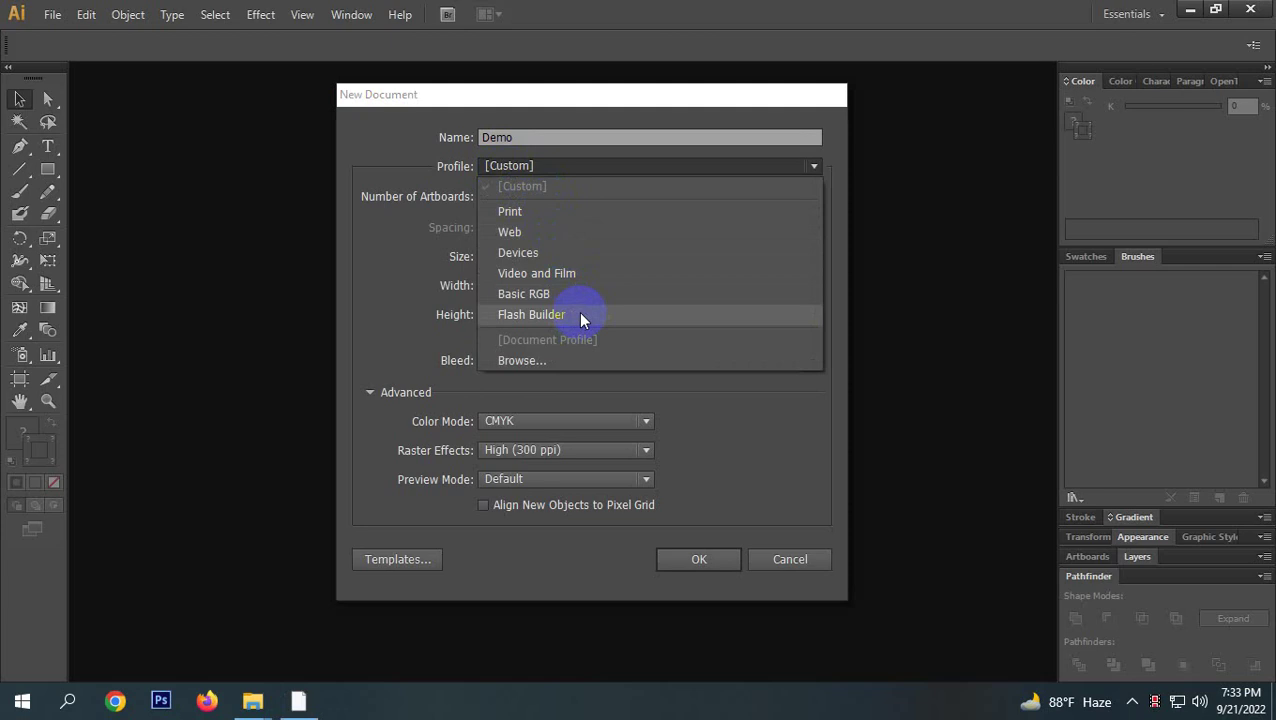
pyautogui.click(532, 214)
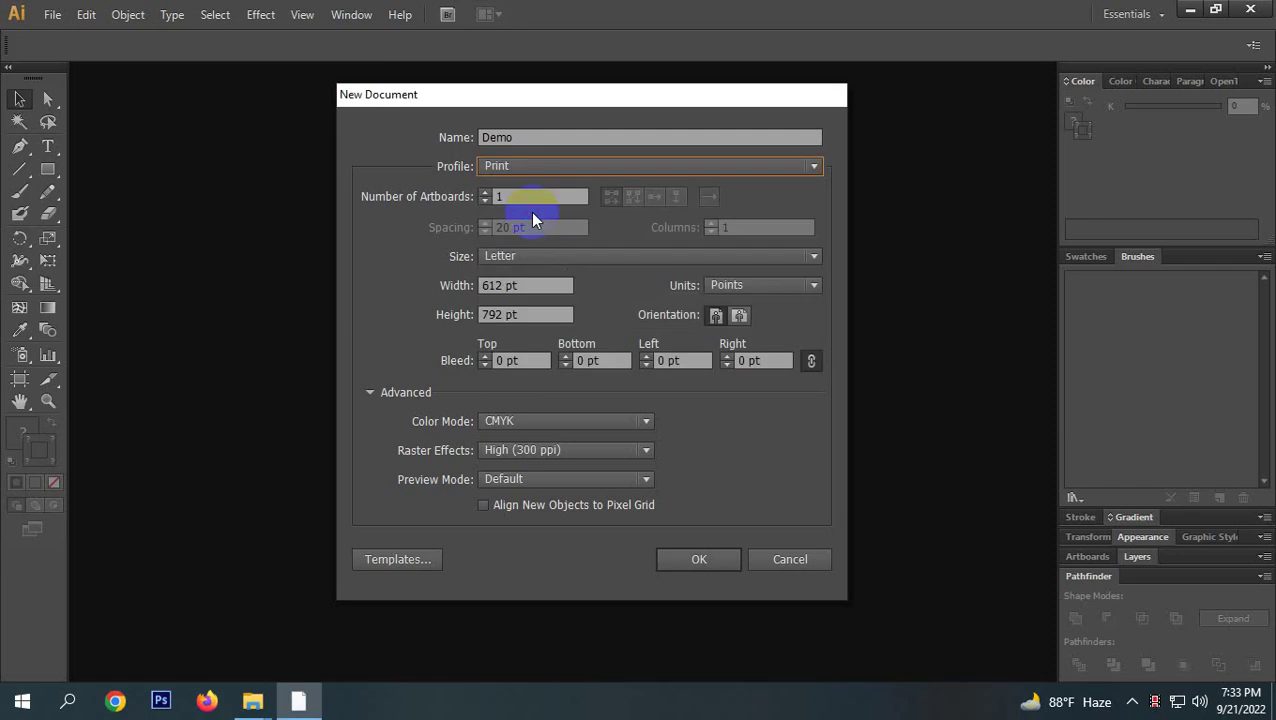
pyautogui.click(484, 285)
pyautogui.click(795, 284)
pyautogui.click(741, 346)
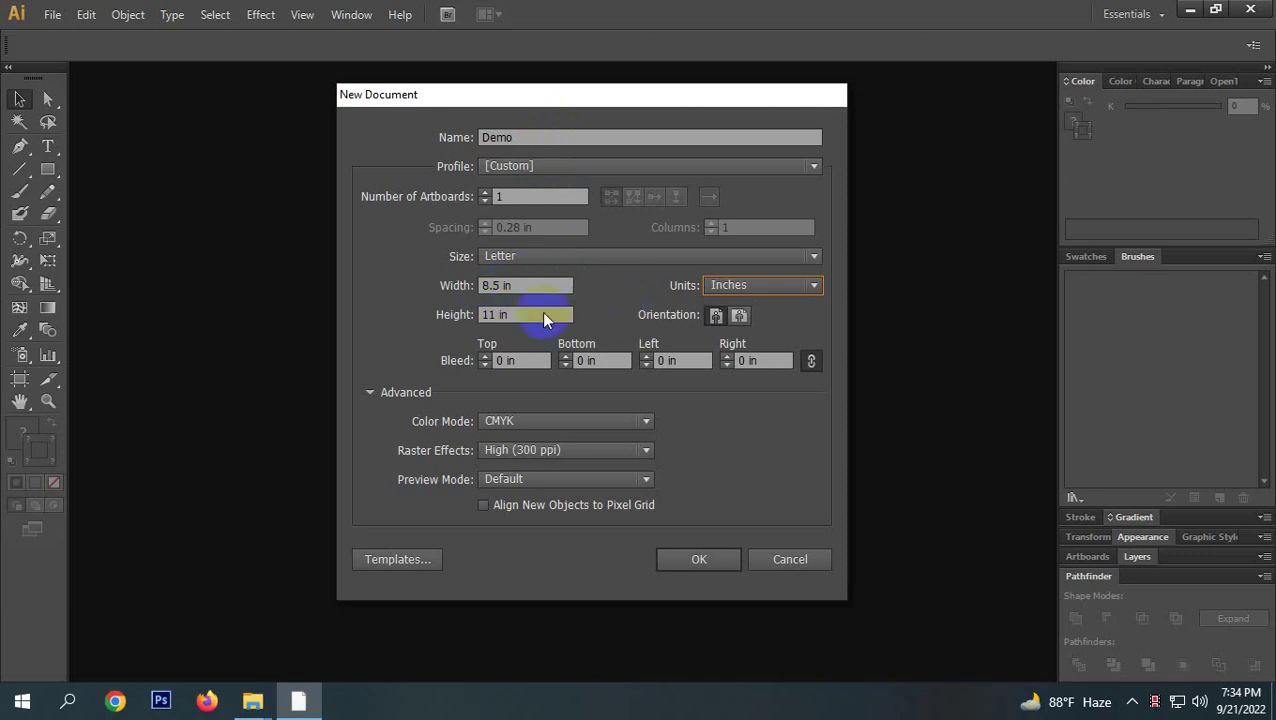
# Set the new document's page size to A4 with landscape orientation.
pyautogui.click(484, 286)
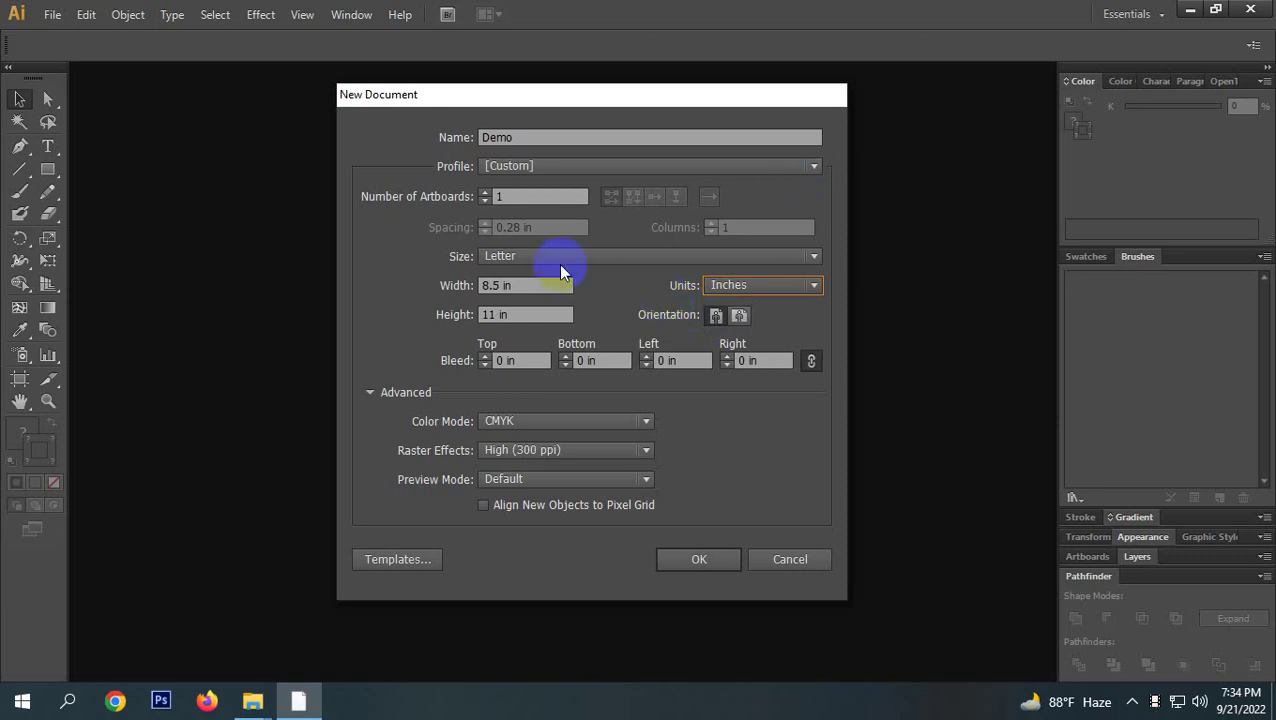
pyautogui.click(507, 295)
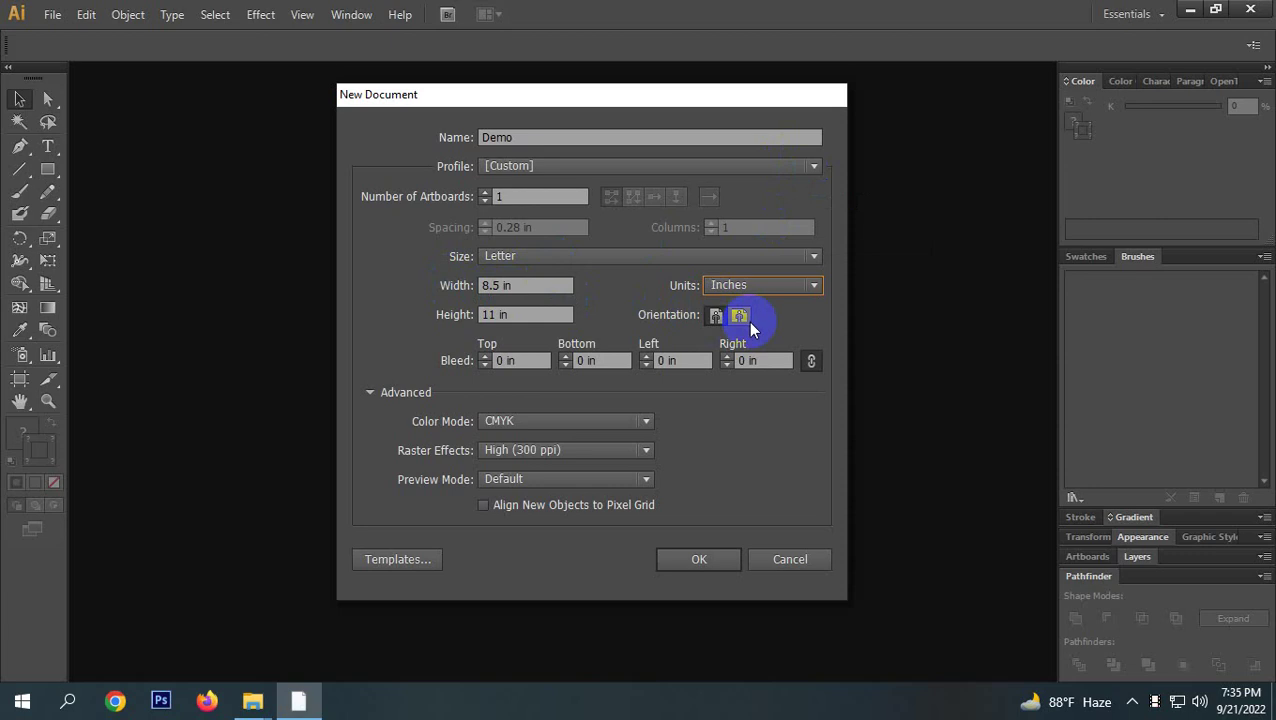
pyautogui.click(566, 258)
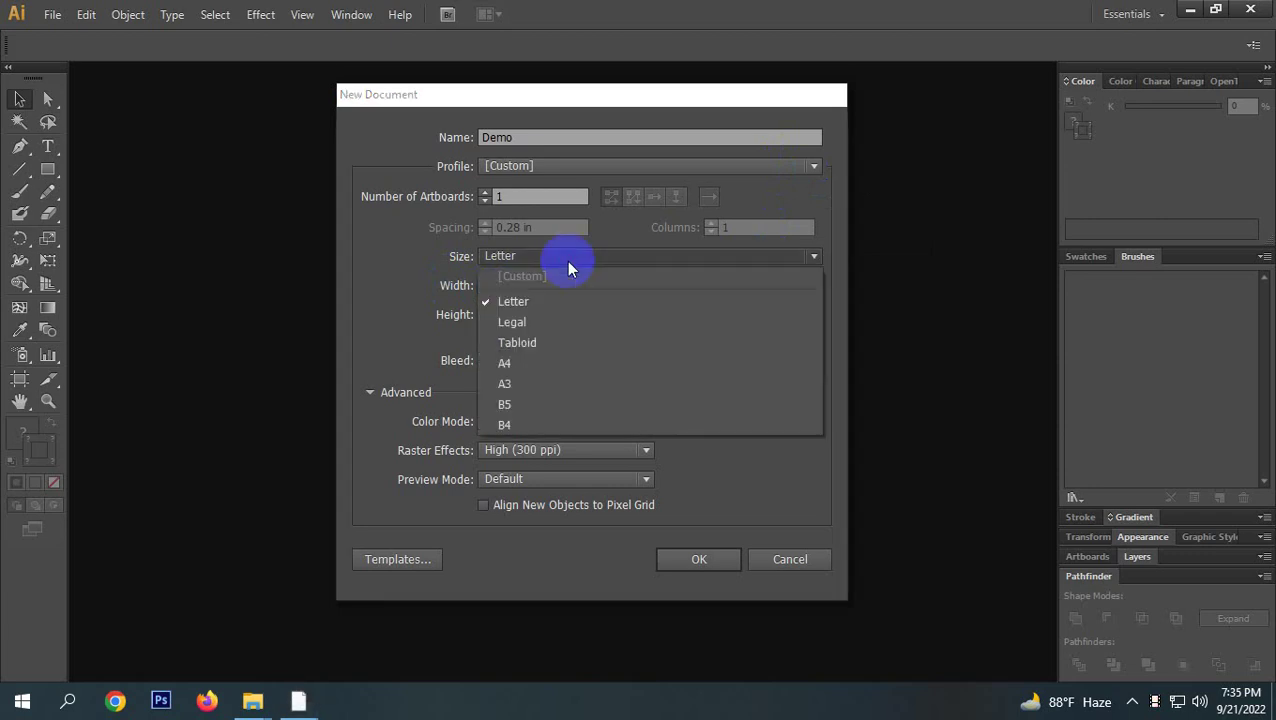
pyautogui.click(515, 364)
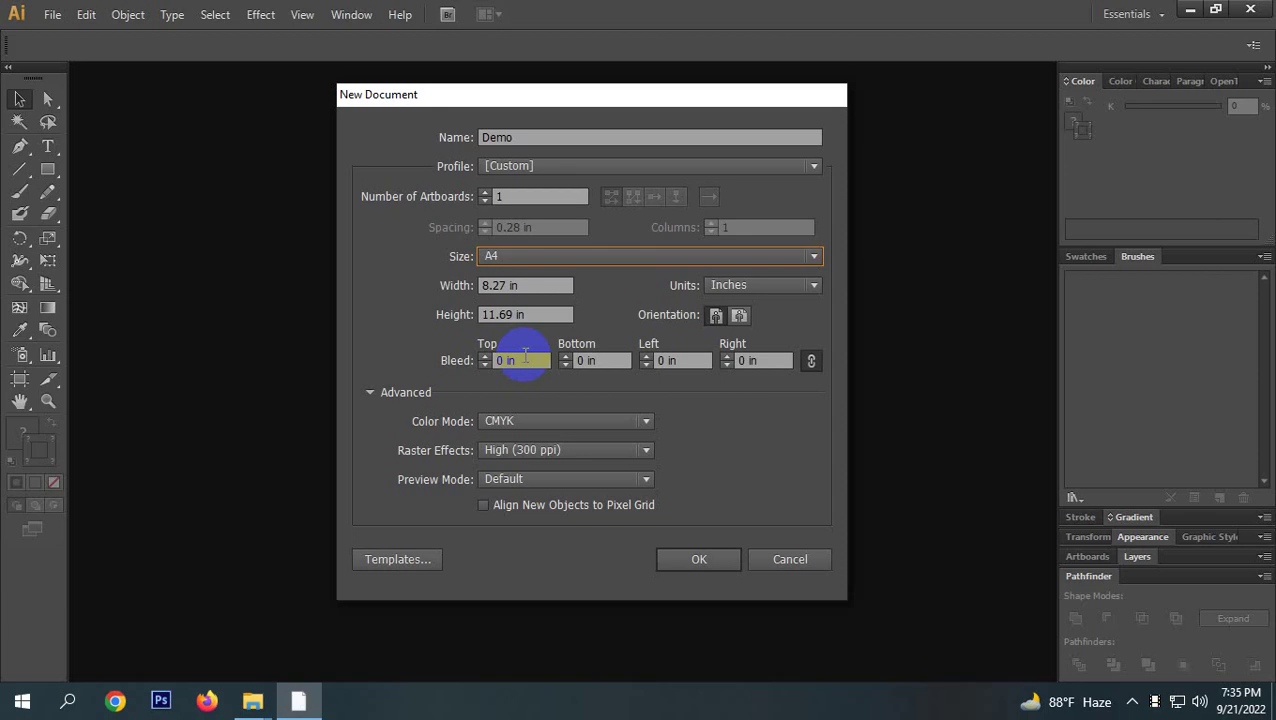
pyautogui.click(499, 287)
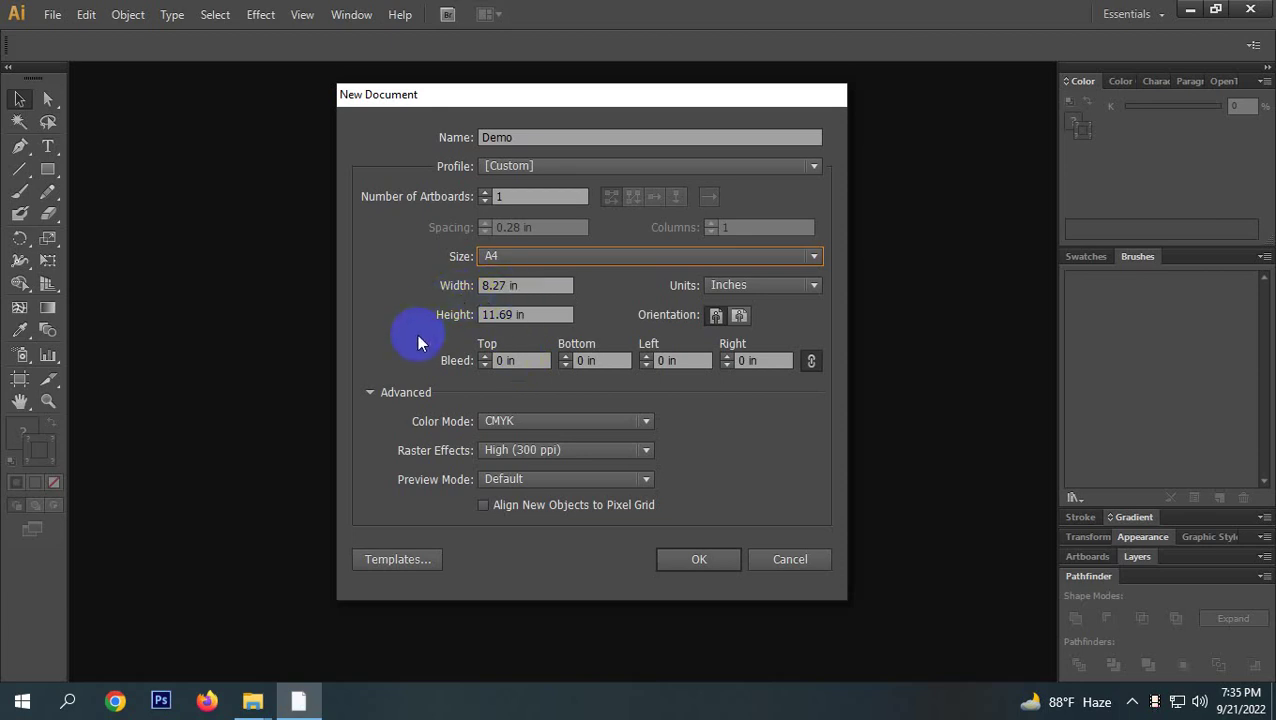
pyautogui.click(536, 316)
pyautogui.click(507, 314)
pyautogui.click(746, 317)
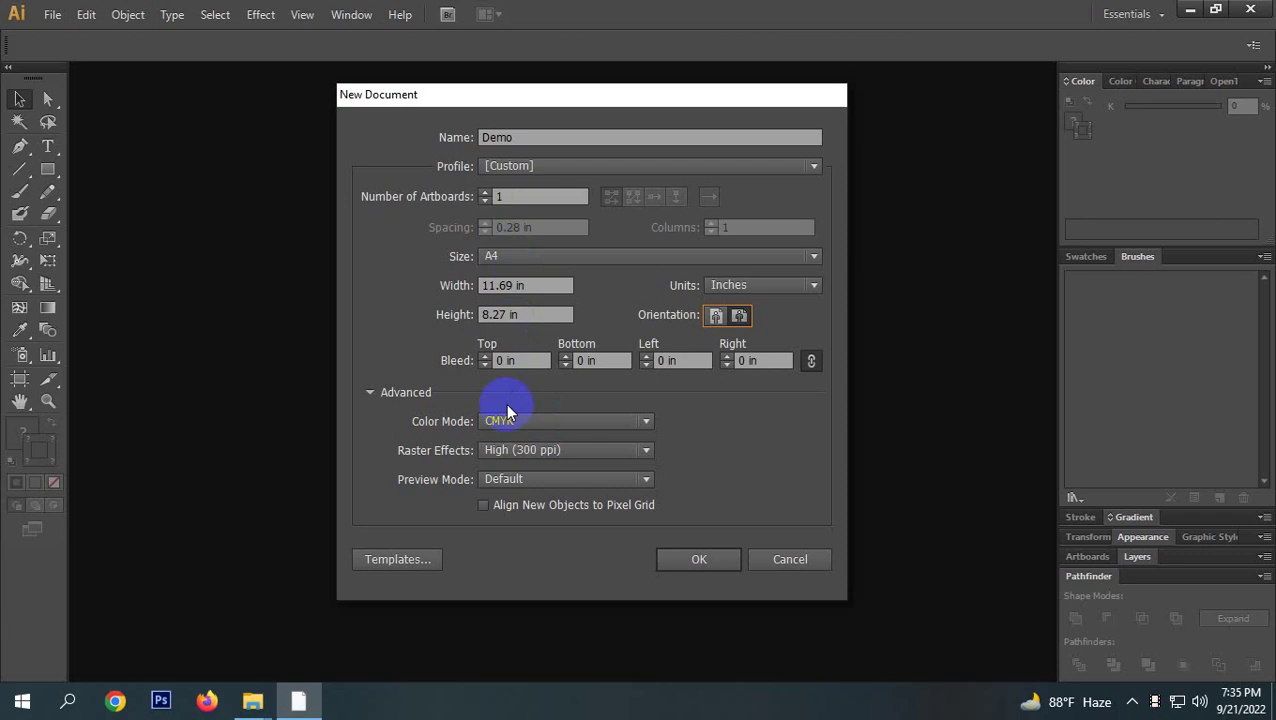
# Collapse and re-expand the advanced settings, and try the RGB color mode before returning it to CMYK.
pyautogui.click(370, 392)
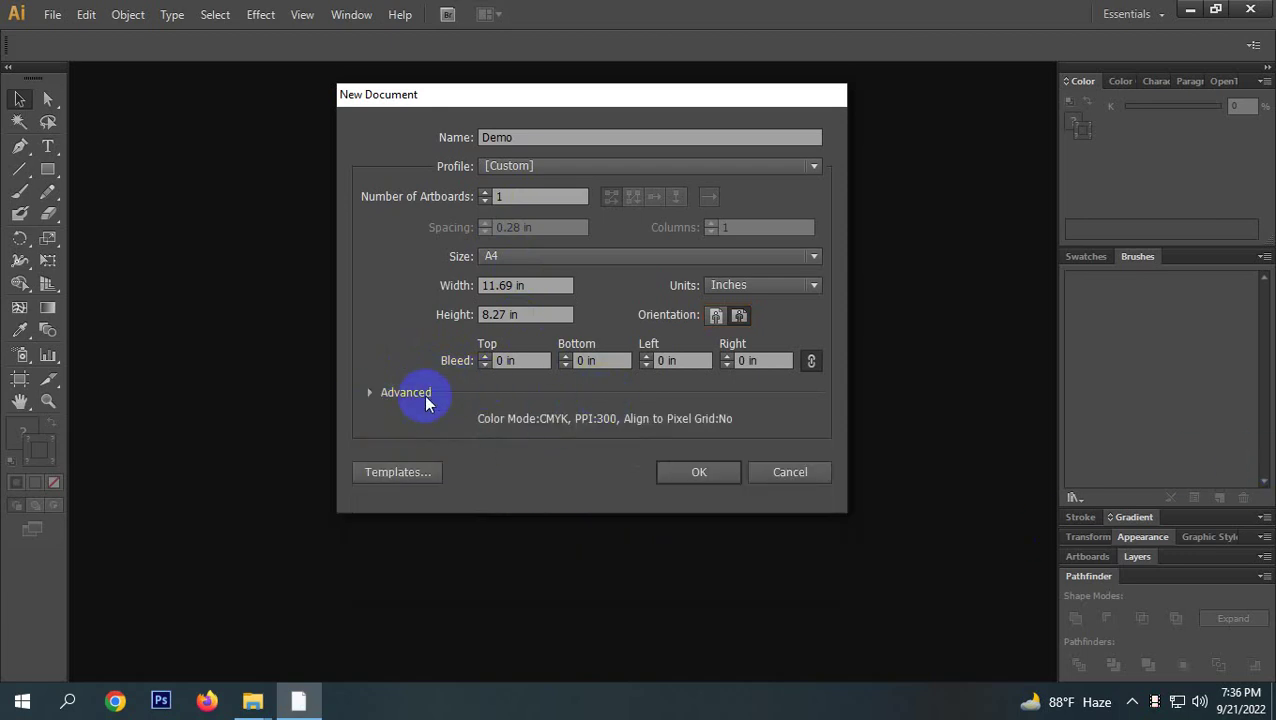
pyautogui.click(366, 393)
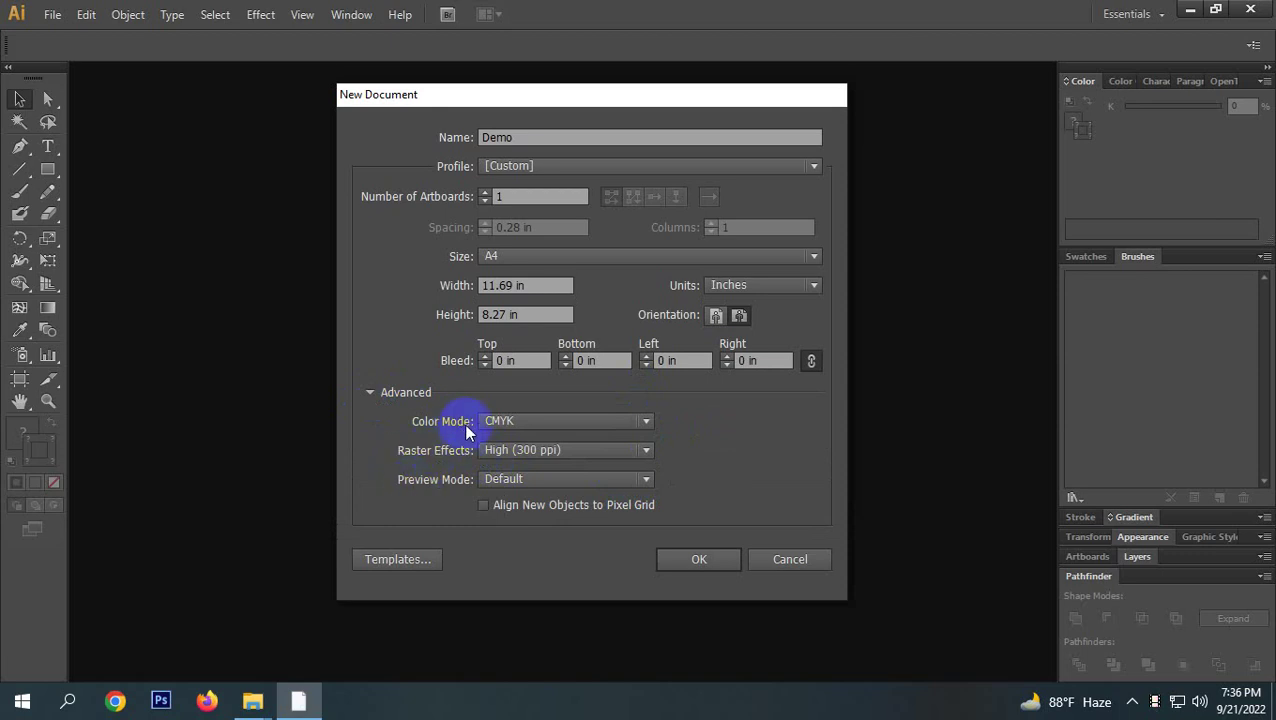
pyautogui.click(600, 422)
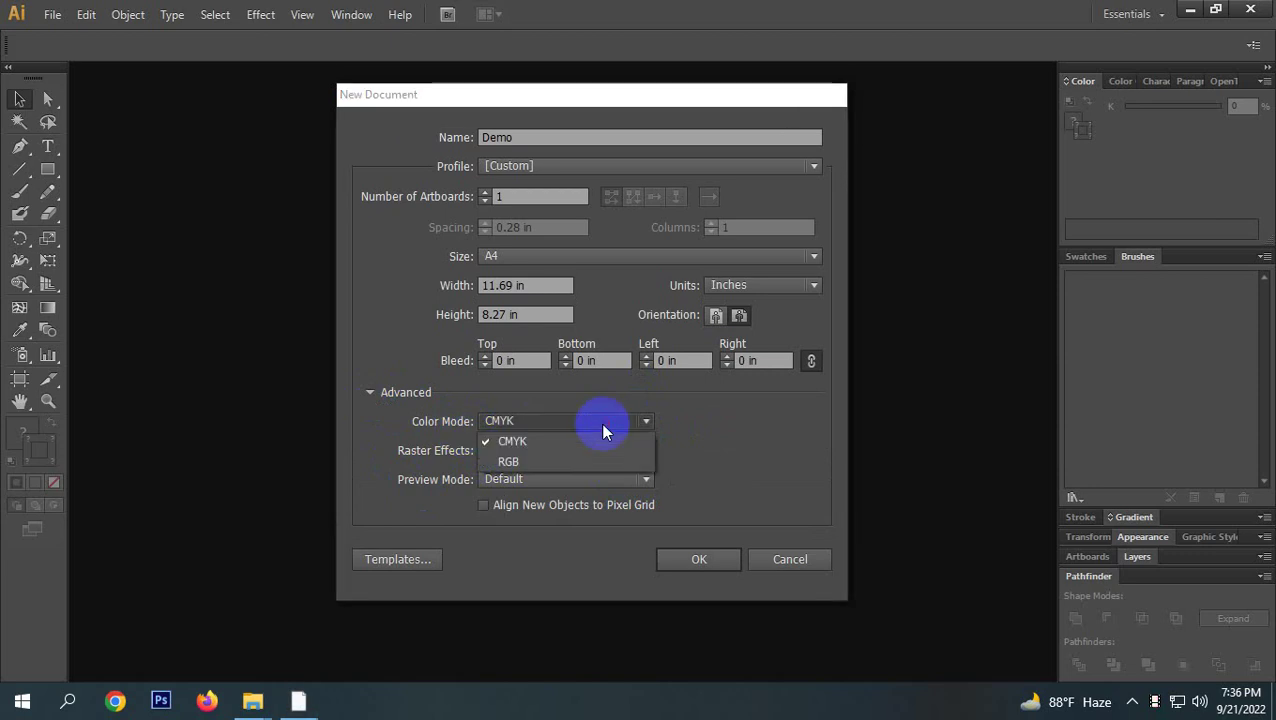
pyautogui.click(565, 463)
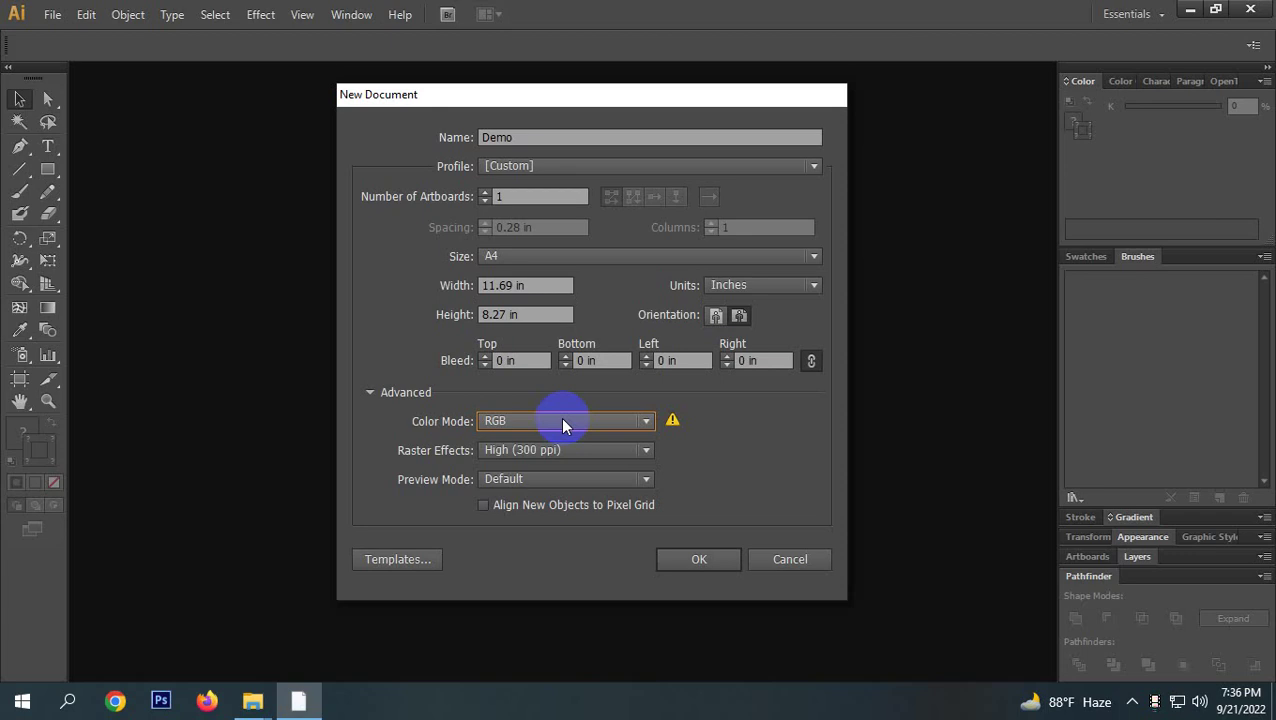
pyautogui.click(605, 421)
pyautogui.click(580, 441)
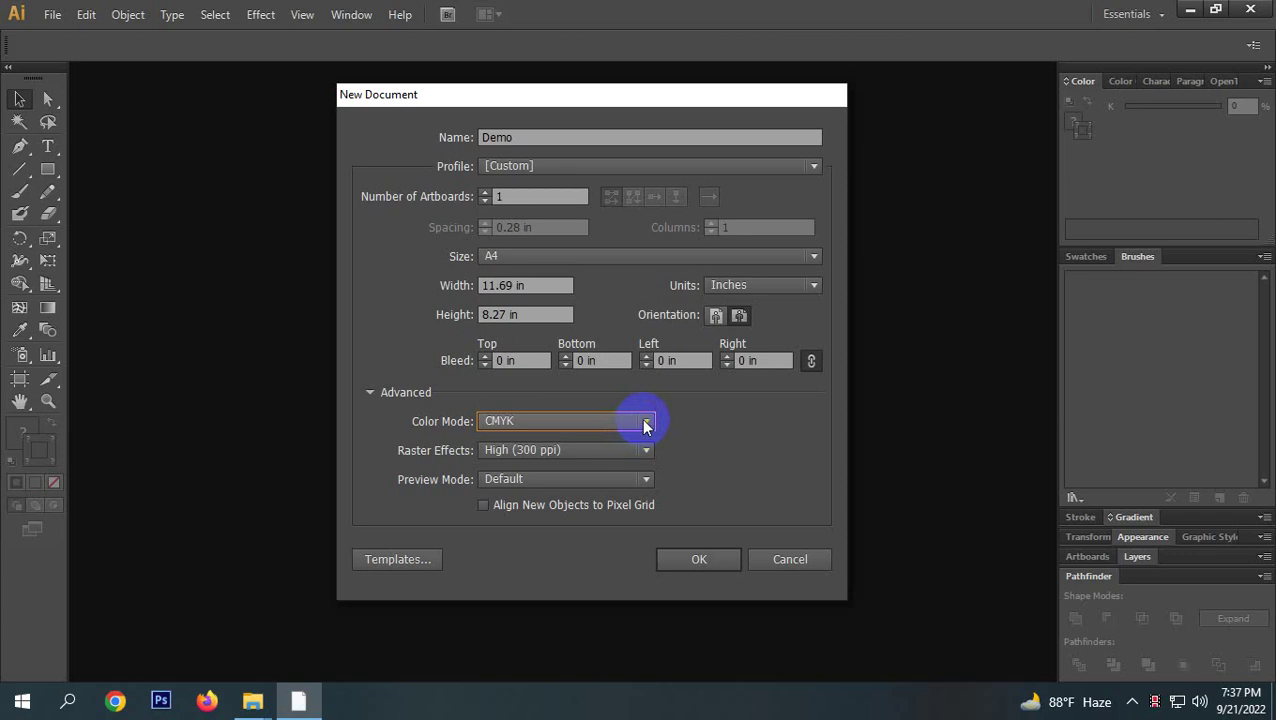
pyautogui.click(636, 424)
pyautogui.click(547, 463)
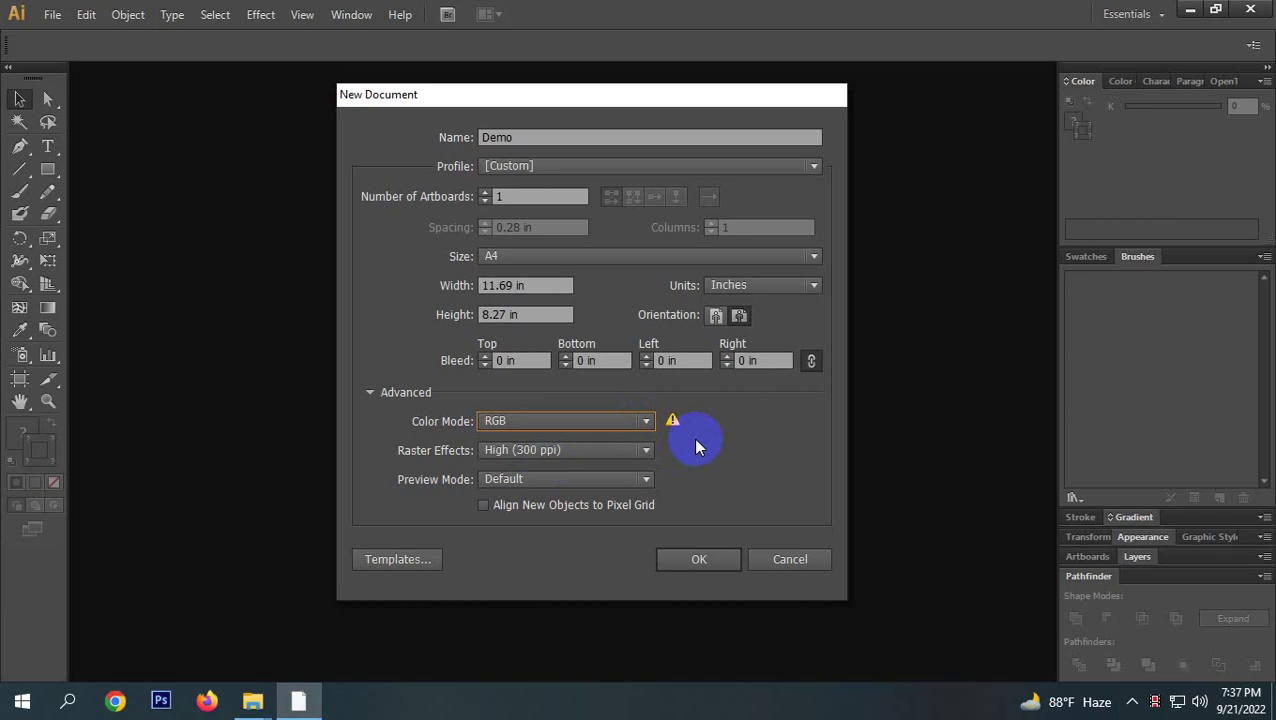
pyautogui.click(598, 421)
pyautogui.click(584, 438)
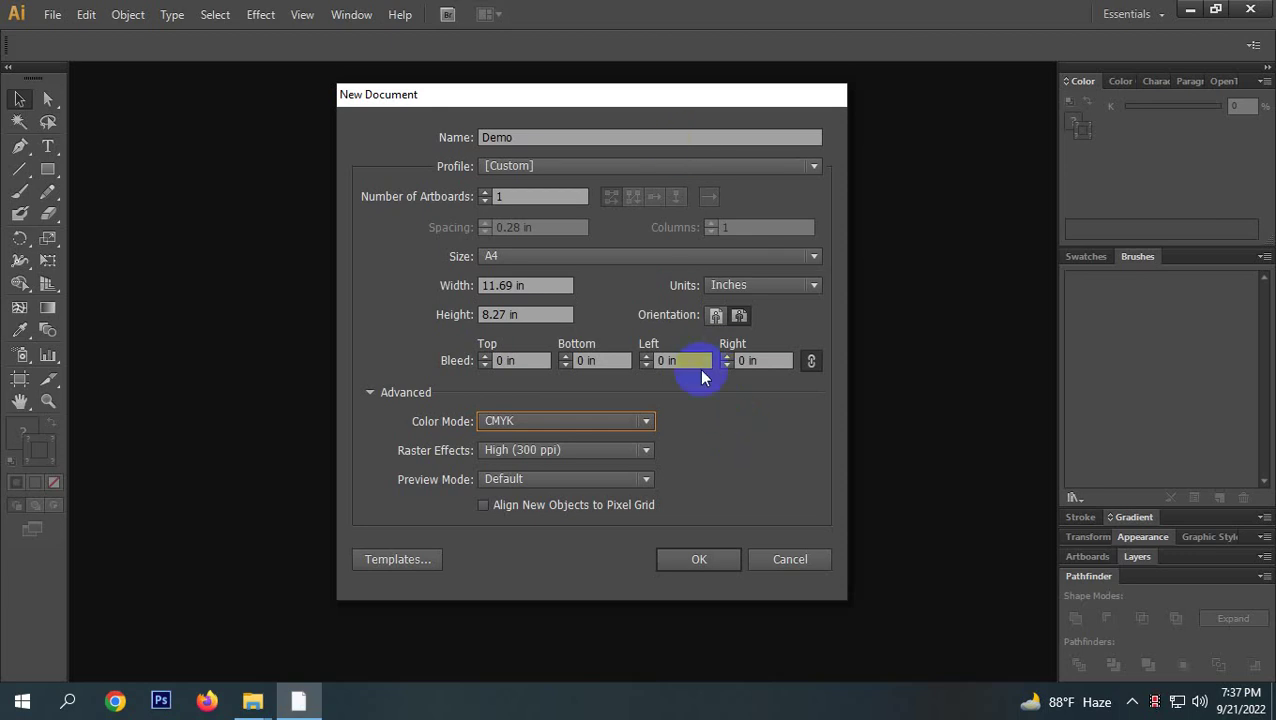
pyautogui.click(533, 423)
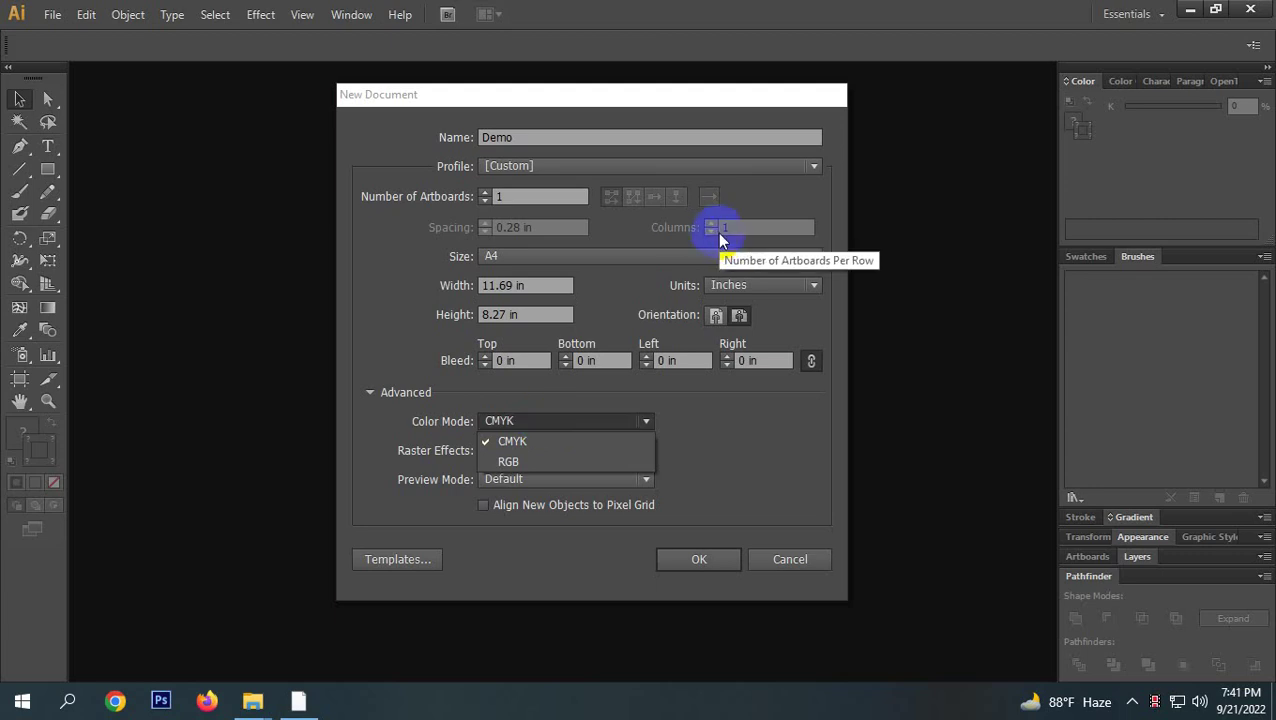
pyautogui.click(516, 442)
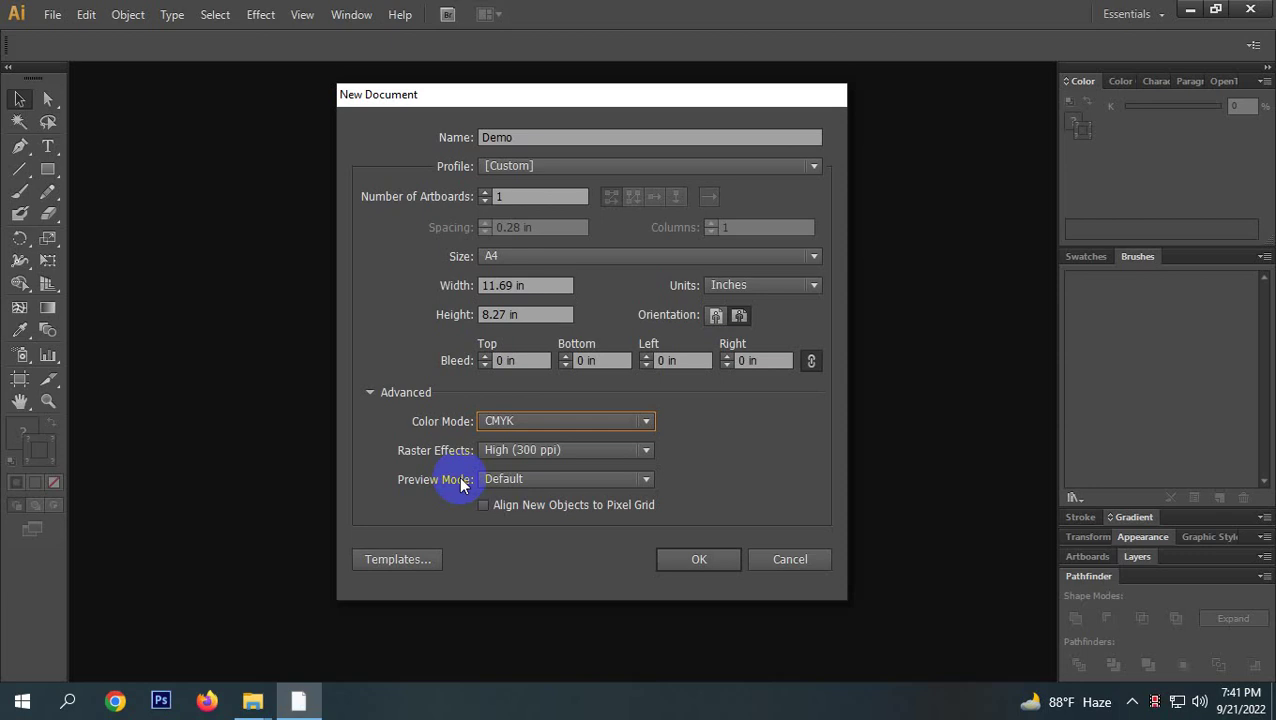
# Examine the available Raster Effects resolution options for the new document.
pyautogui.click(588, 454)
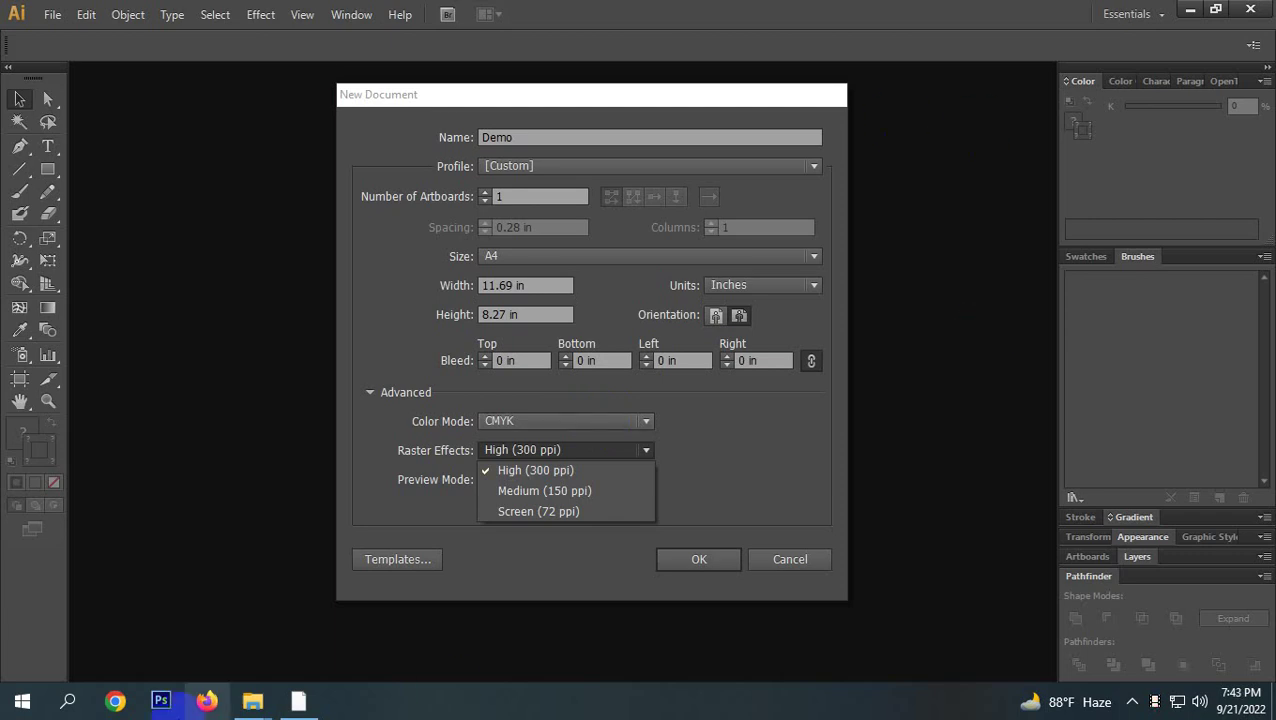
pyautogui.click(1192, 12)
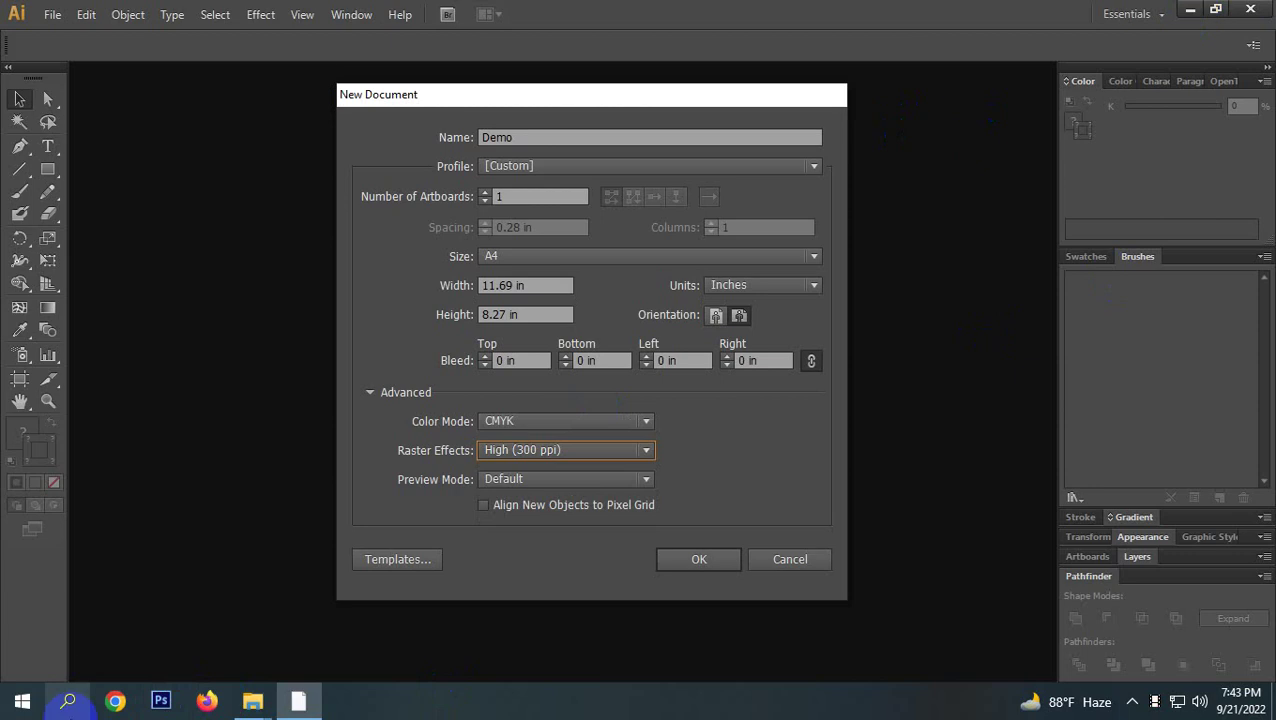
# Switch to Photoshop and open logo-01.png from Local Disk (D:) as a document.
pyautogui.click(160, 703)
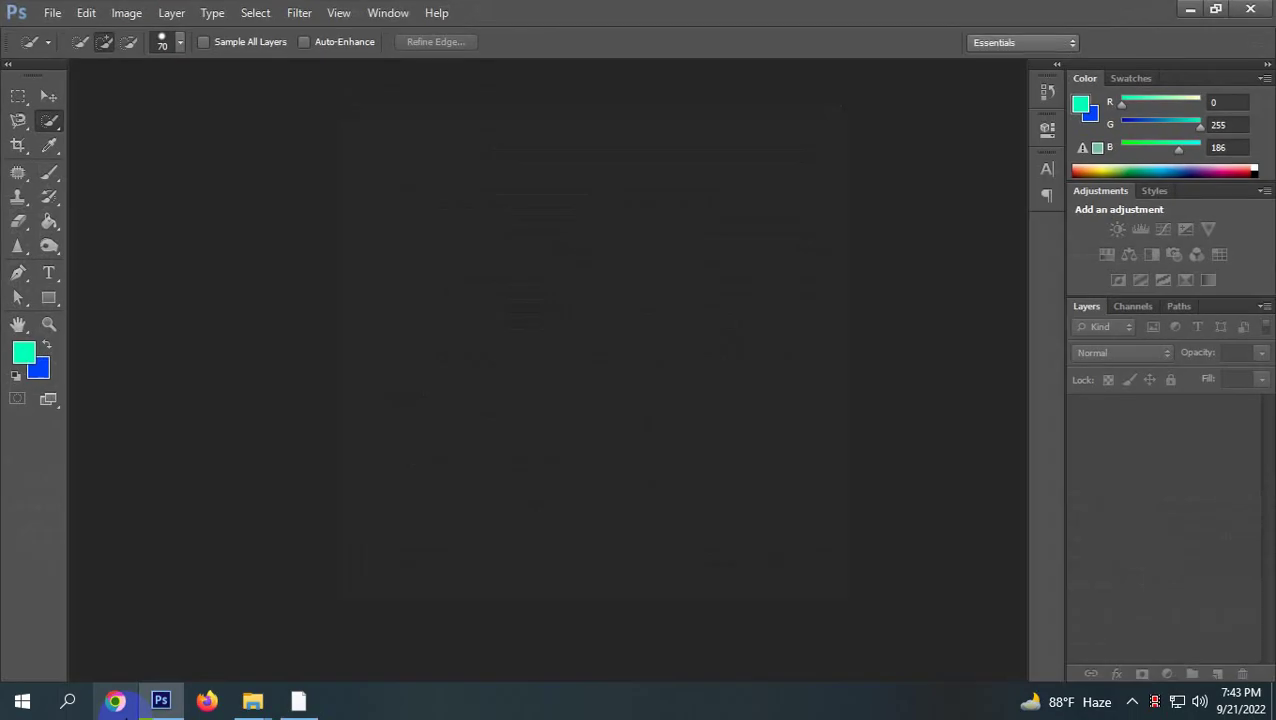
pyautogui.click(252, 700)
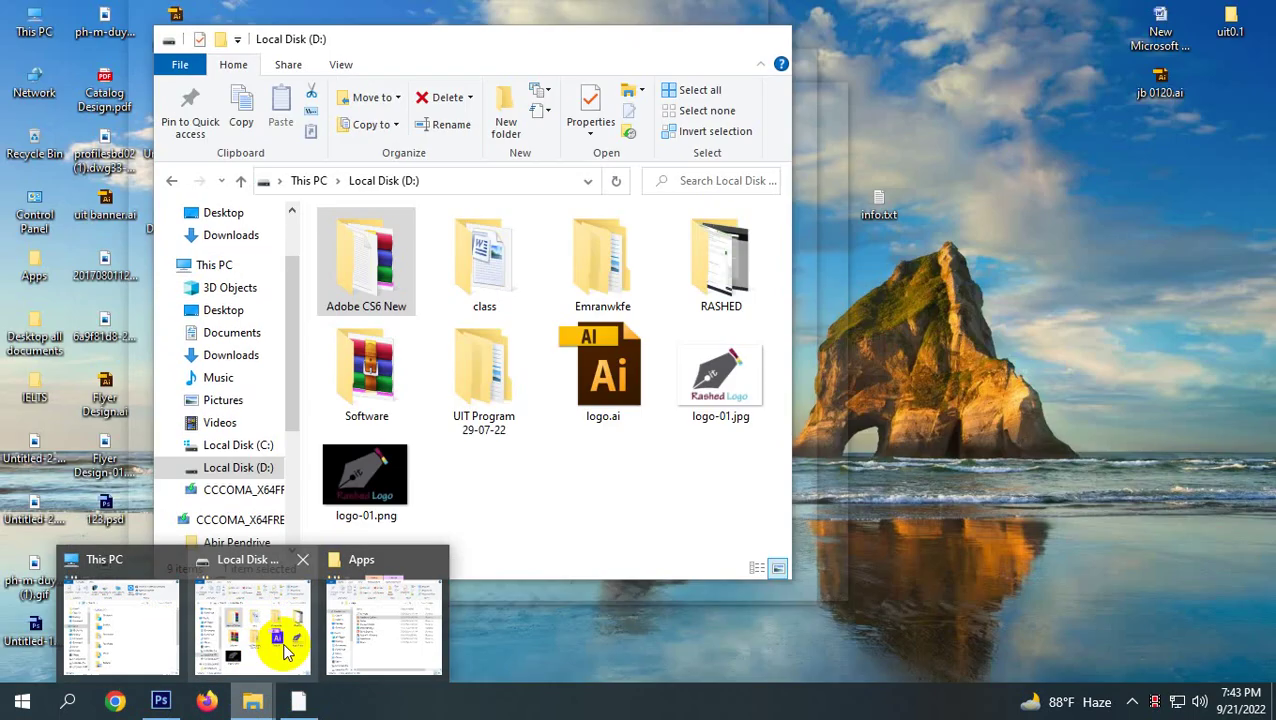
pyautogui.click(285, 637)
pyautogui.click(362, 505)
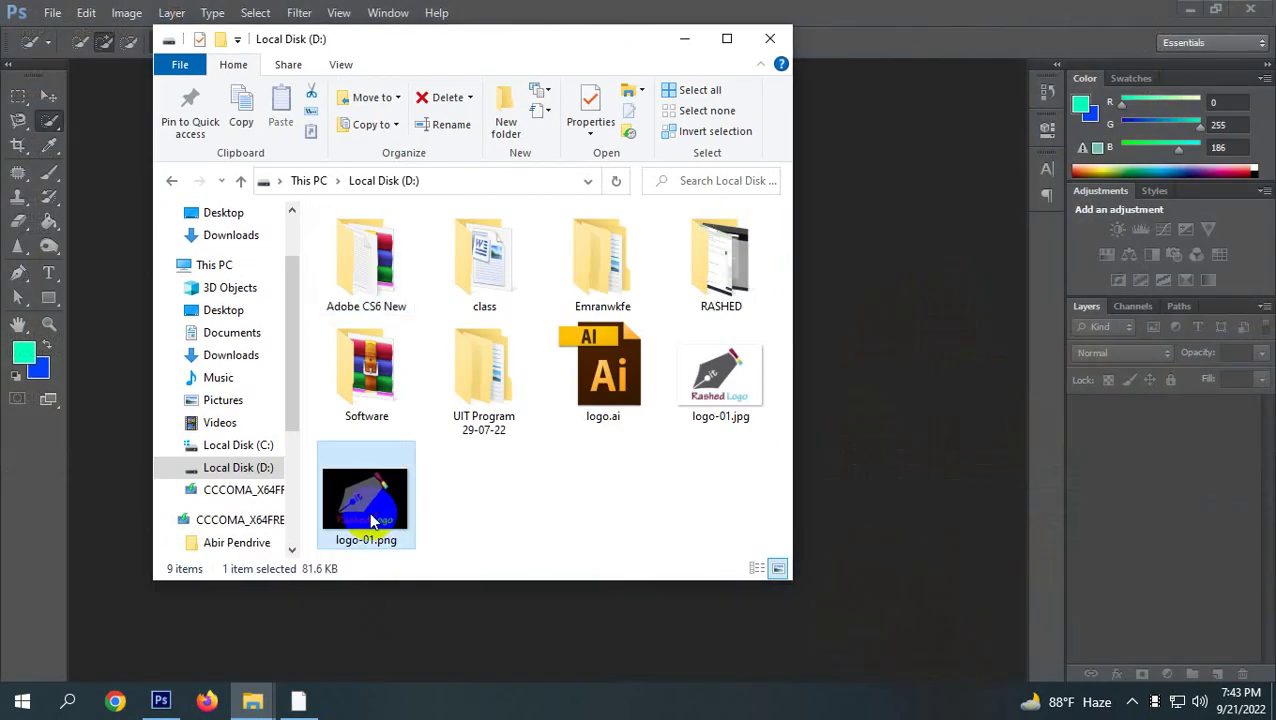
pyautogui.moveTo(366, 498); pyautogui.dragTo(494, 258)
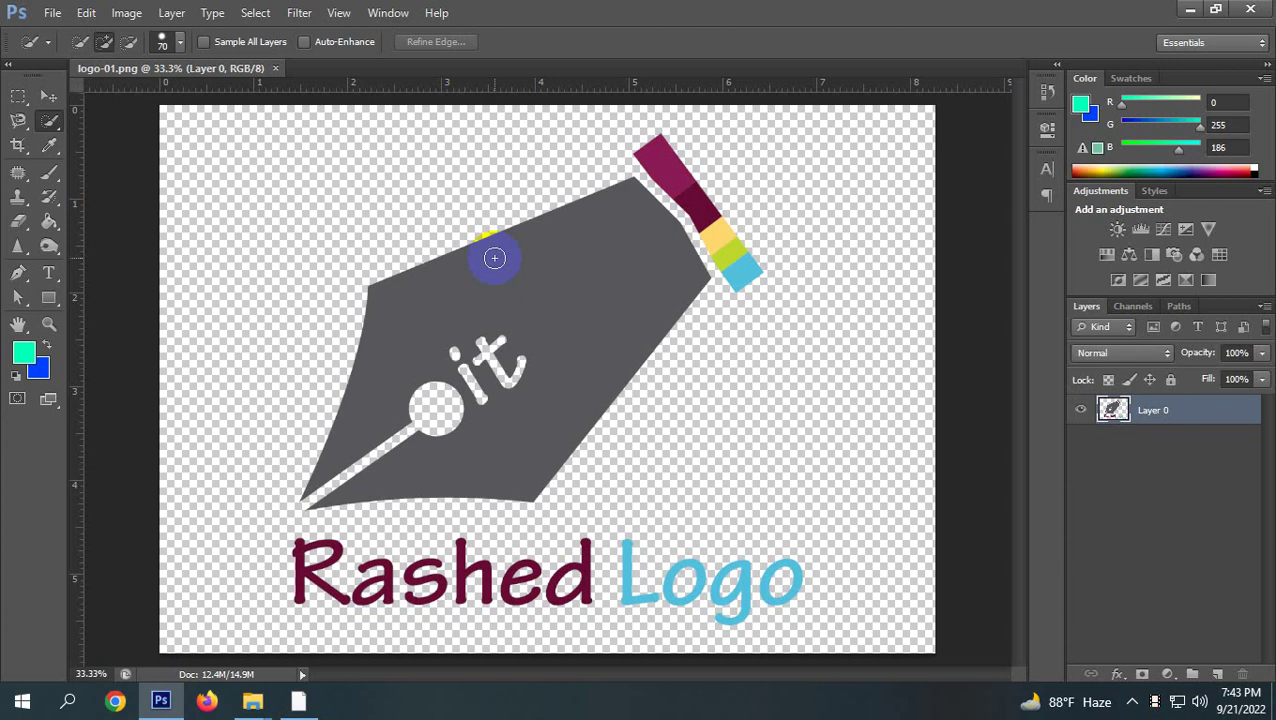
# Examine the pixel grid and the stepped upper edge of the logo's pen-nib shape at high magnification.
pyautogui.click(45, 97)
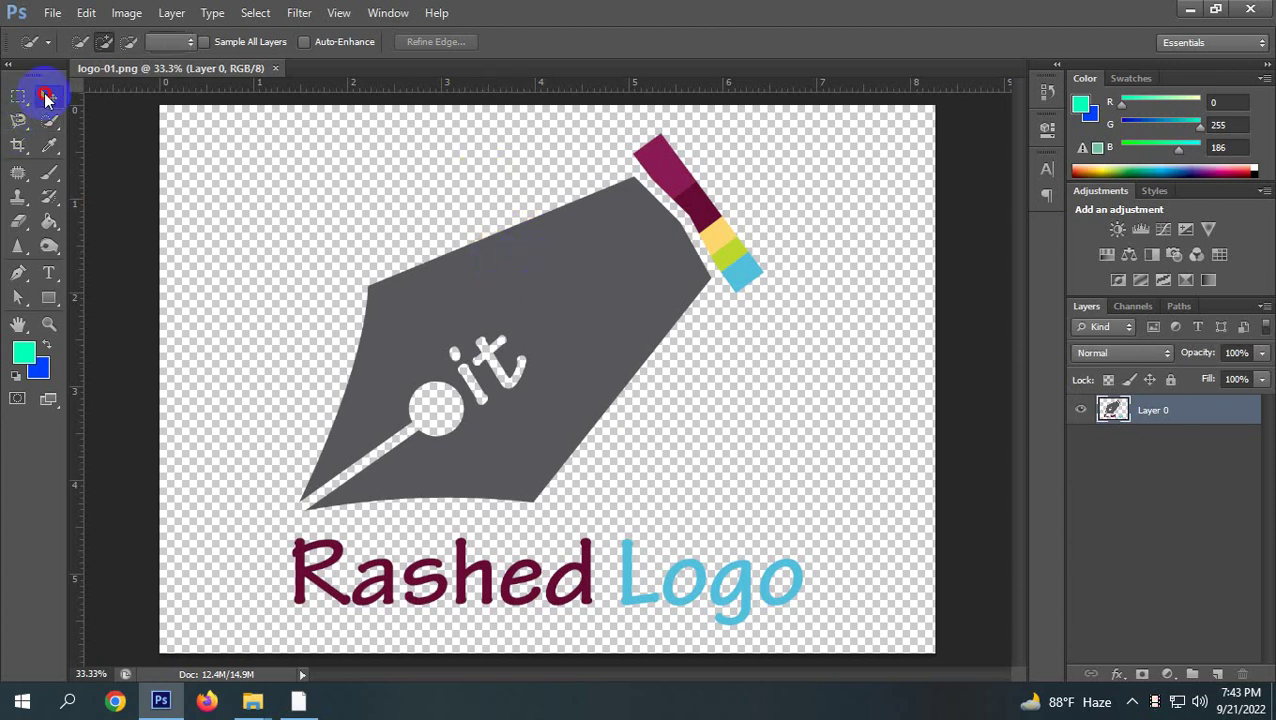
pyautogui.scroll(10, 498, 251)
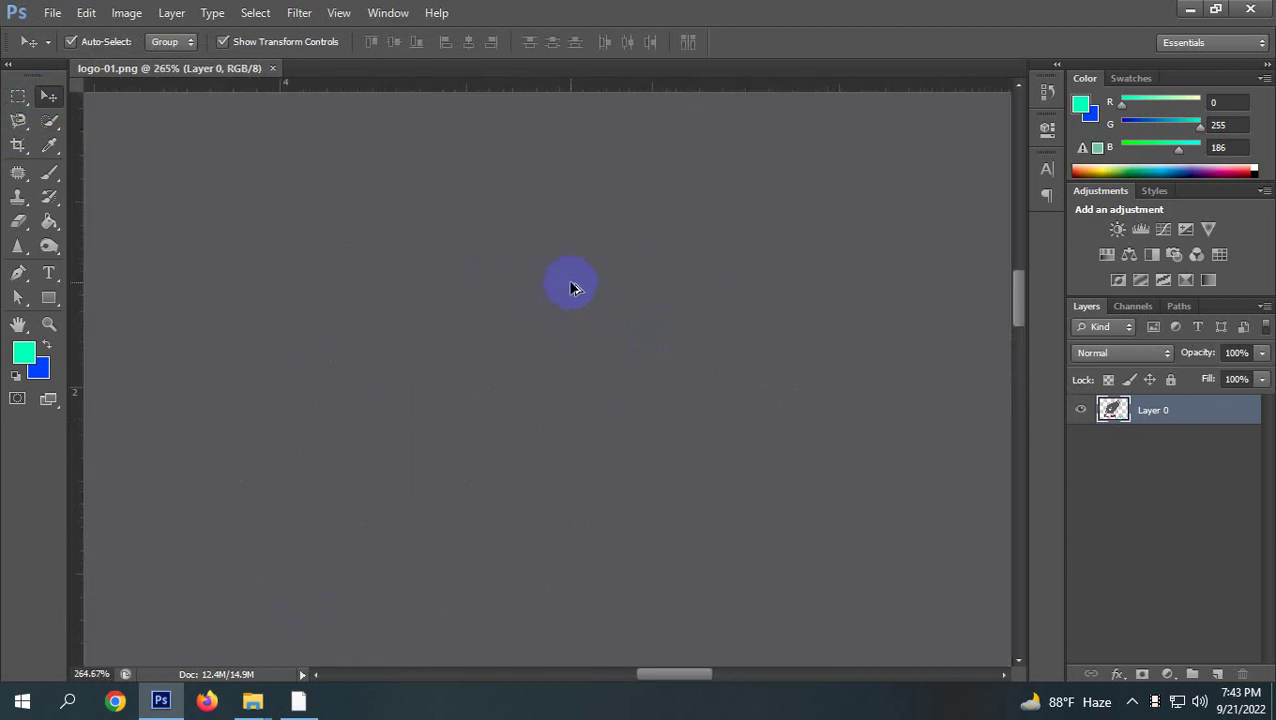
pyautogui.scroll(10, 570, 288)
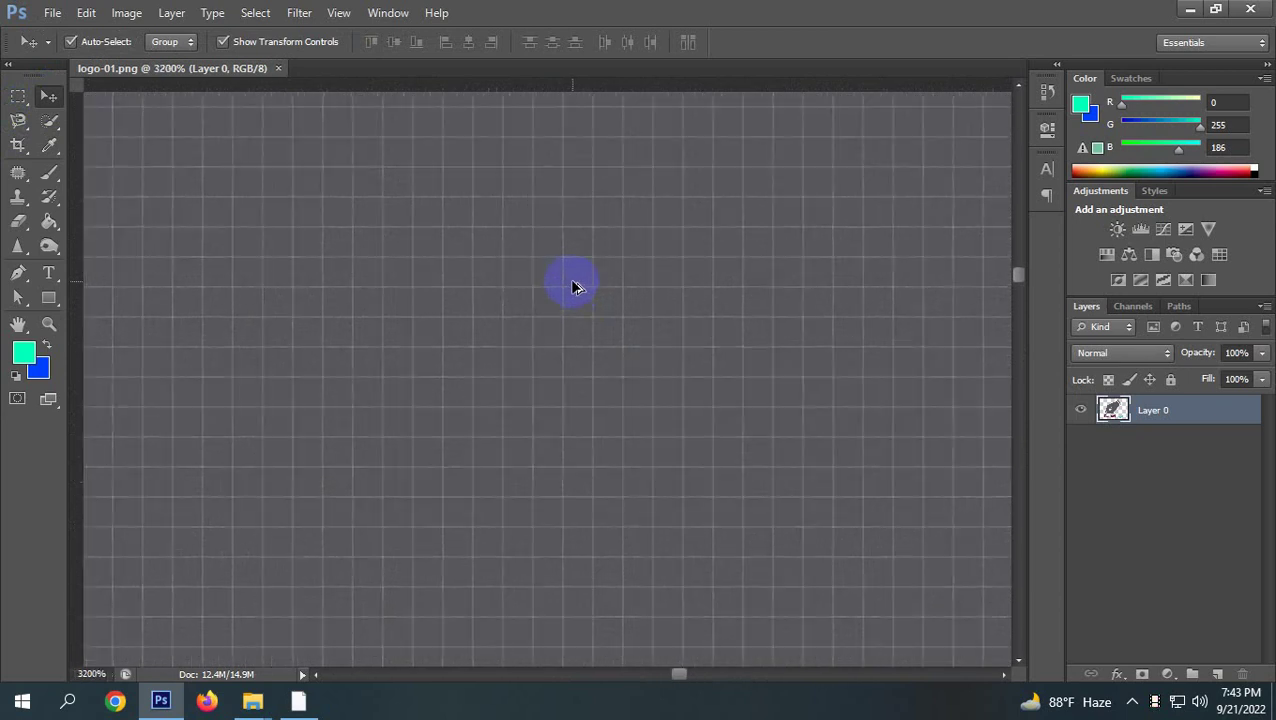
pyautogui.scroll(-7, 578, 267)
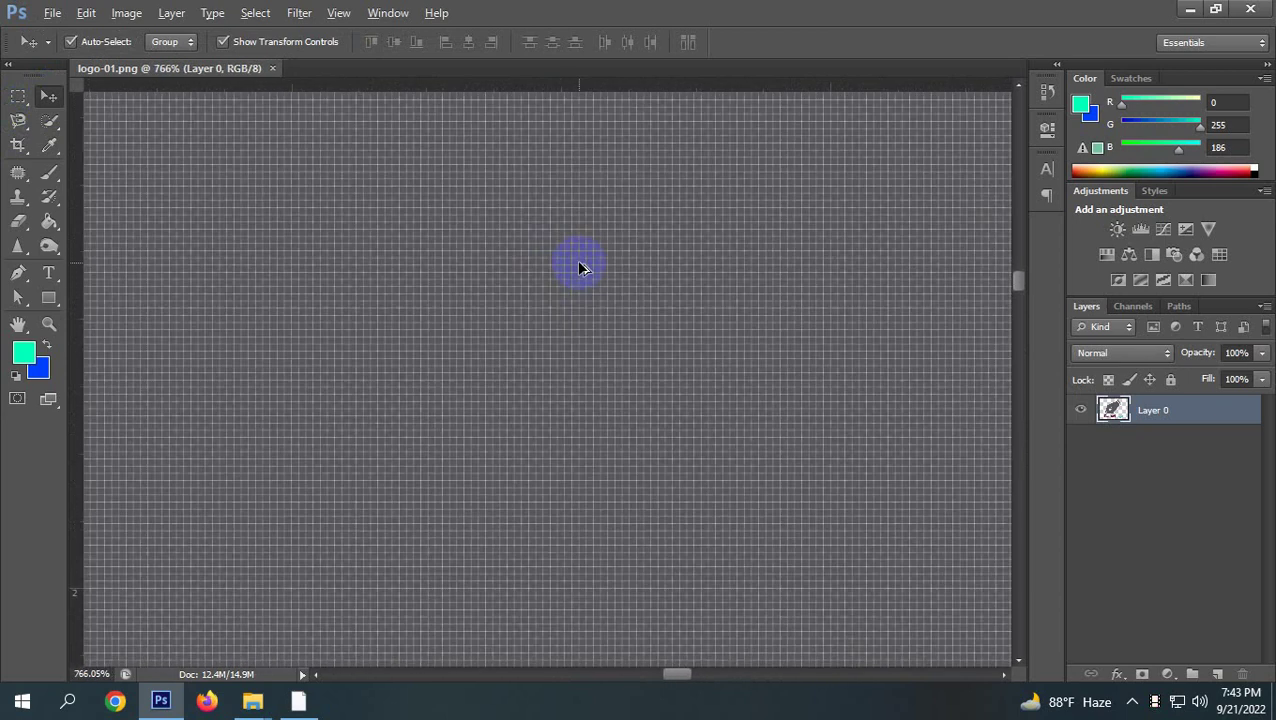
pyautogui.scroll(5, 567, 237)
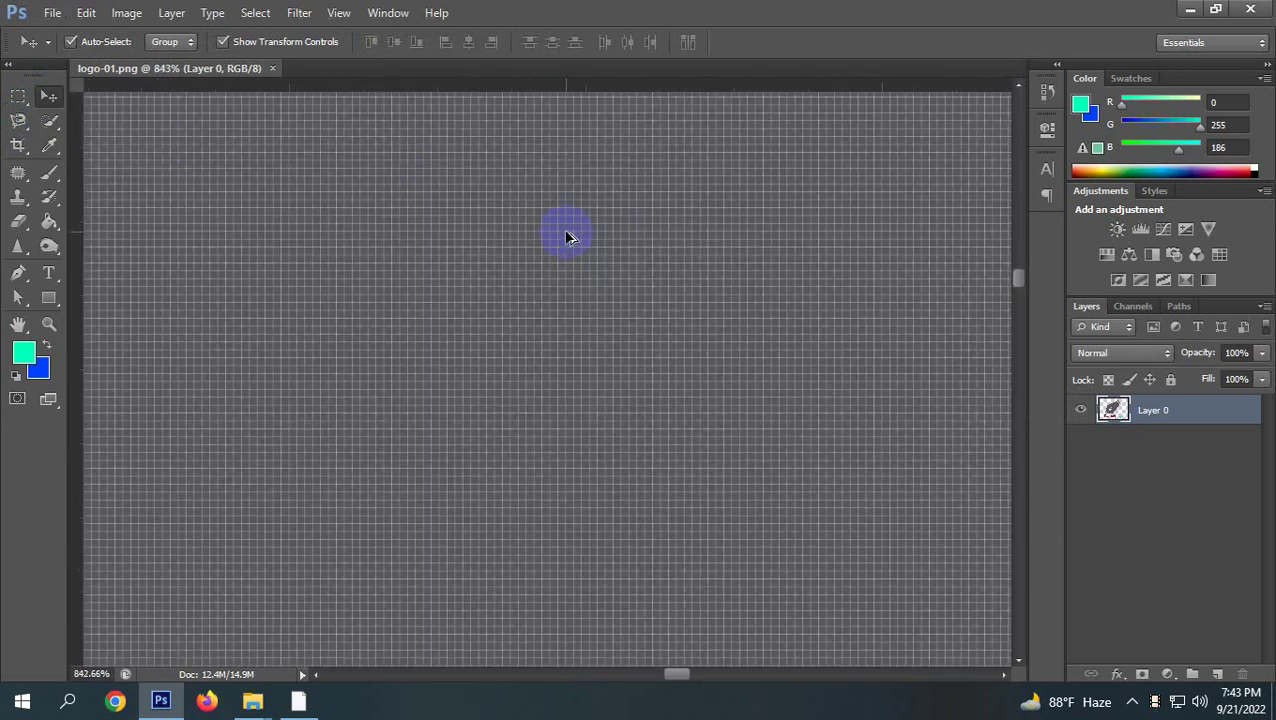
pyautogui.moveTo(336, 328); pyautogui.dragTo(543, 360)
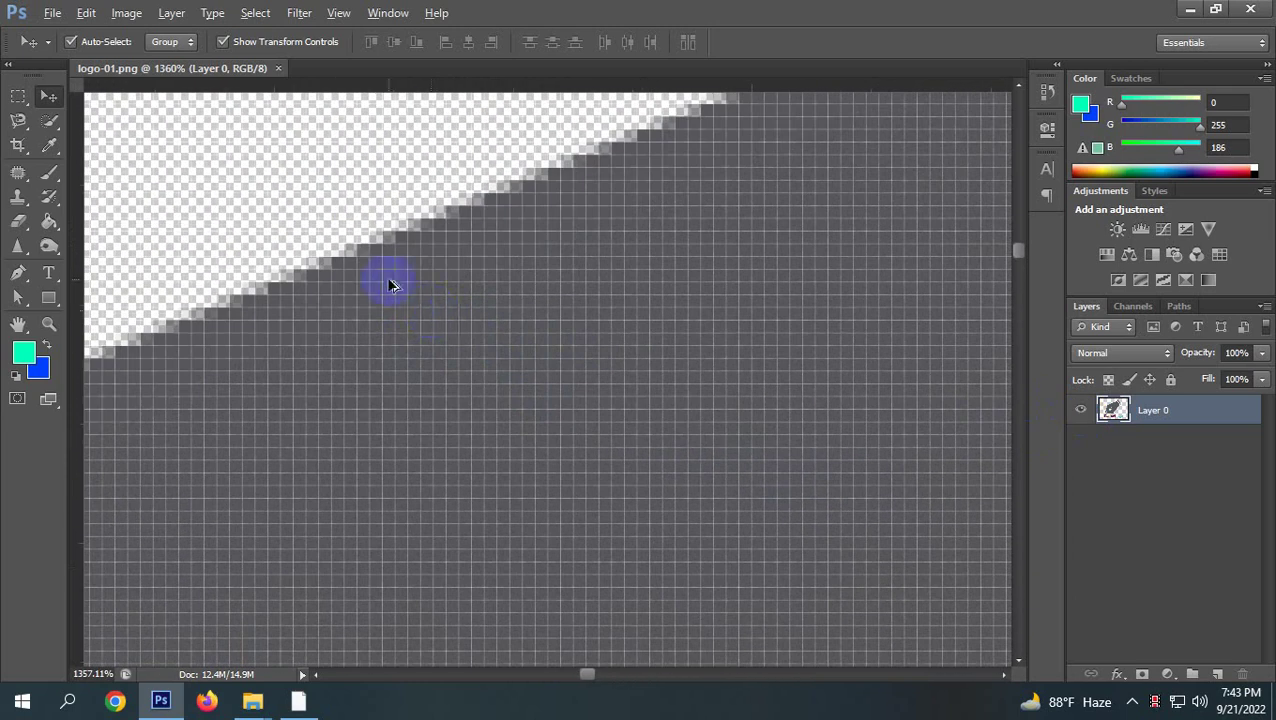
pyautogui.click(366, 252)
pyautogui.scroll(-10, 581, 406)
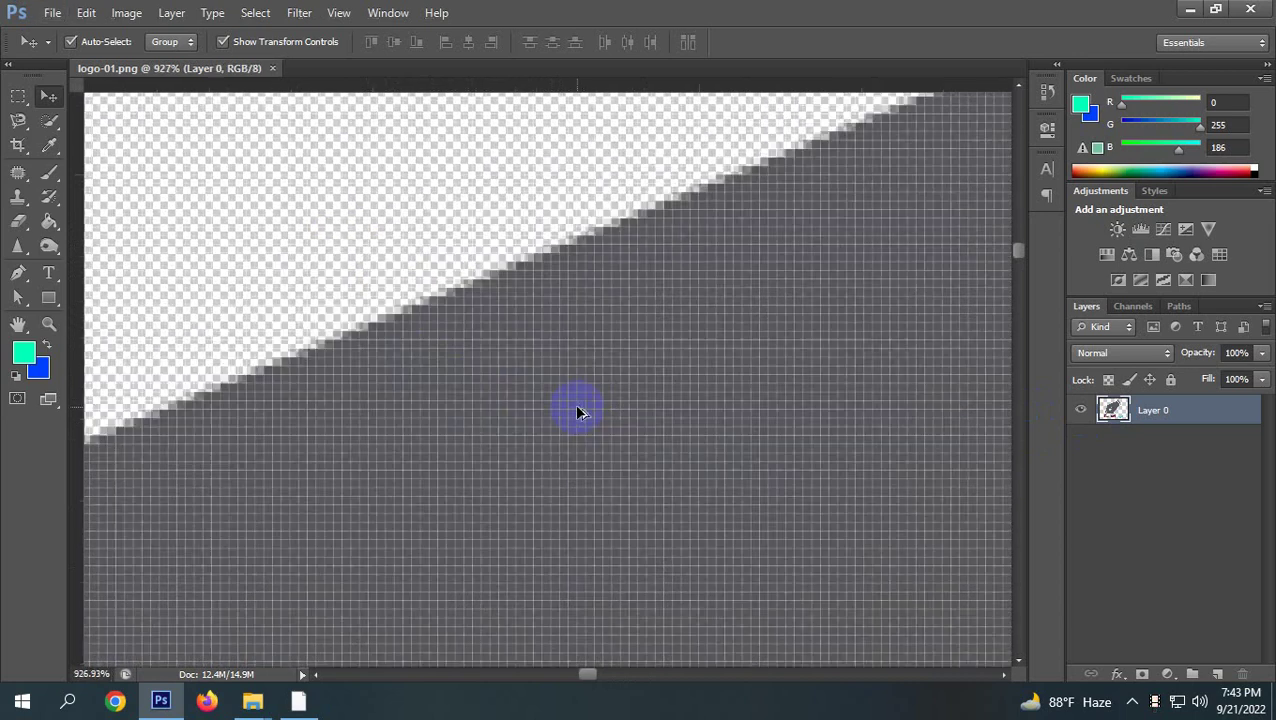
pyautogui.scroll(-5, 577, 411)
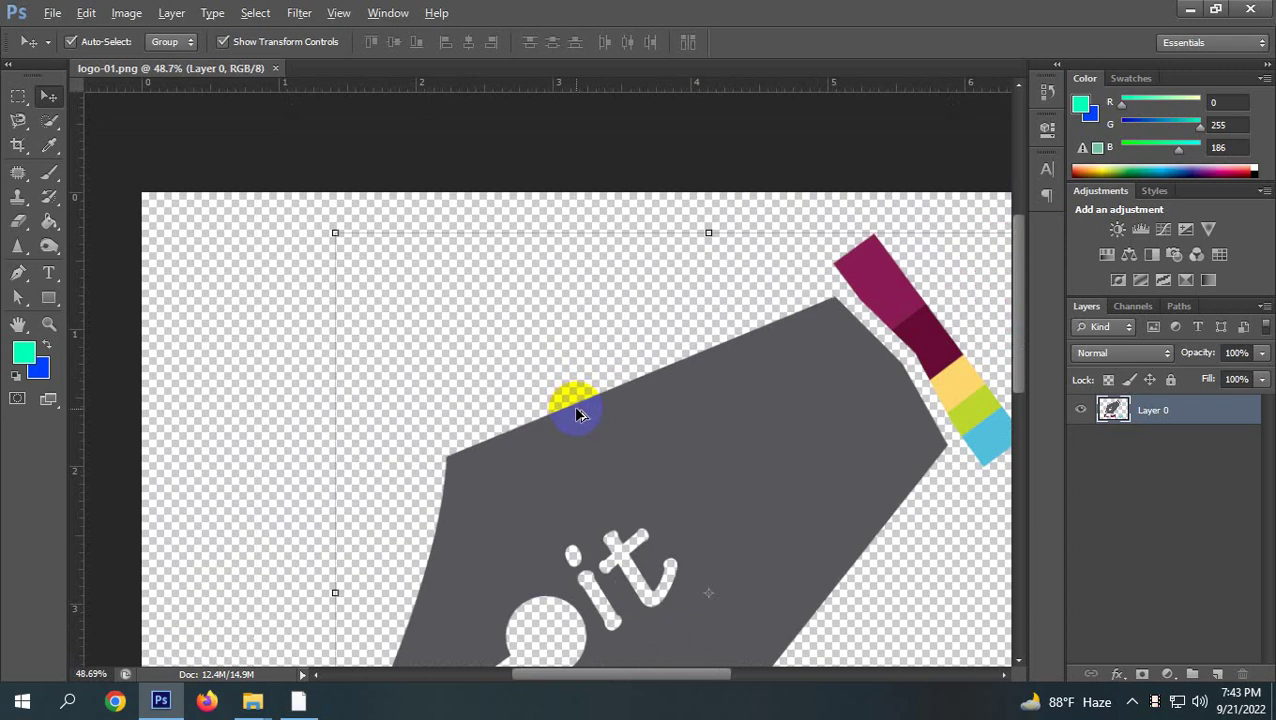
pyautogui.press('alt')
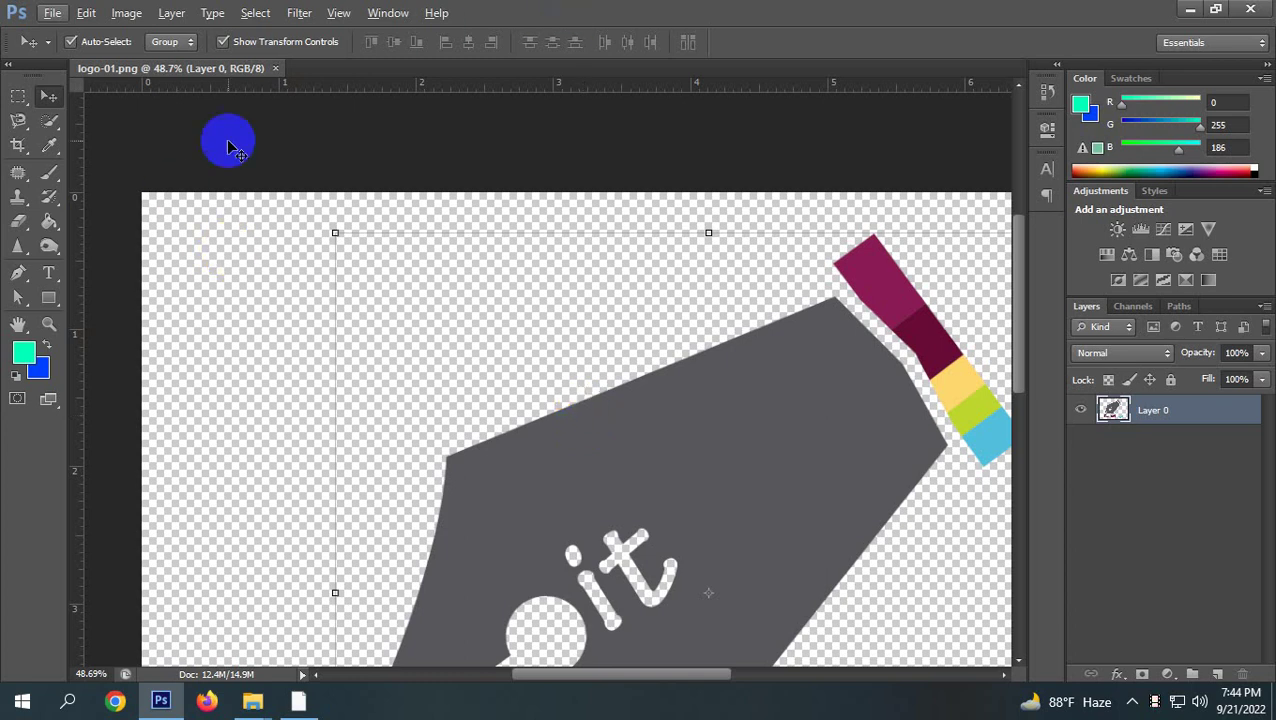
# Switch back to Illustrator and examine the Raster Effects and Preview Mode options for the new document.
pyautogui.click(299, 703)
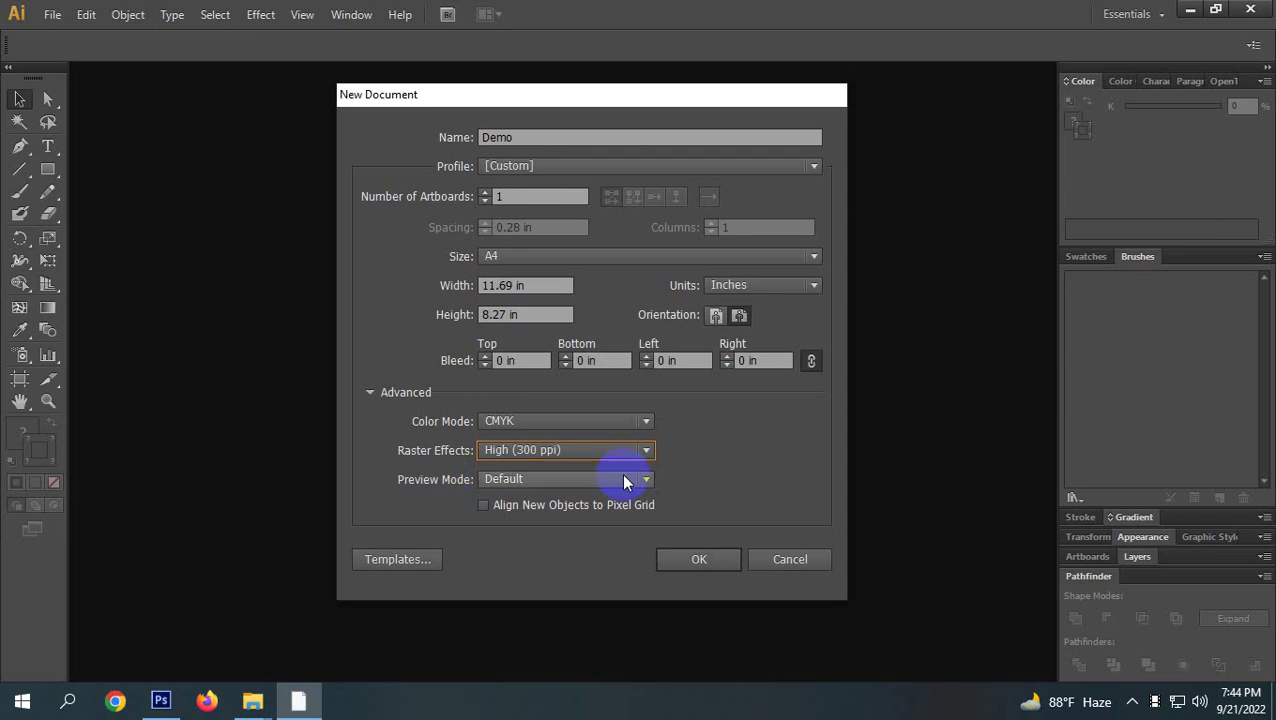
pyautogui.click(541, 455)
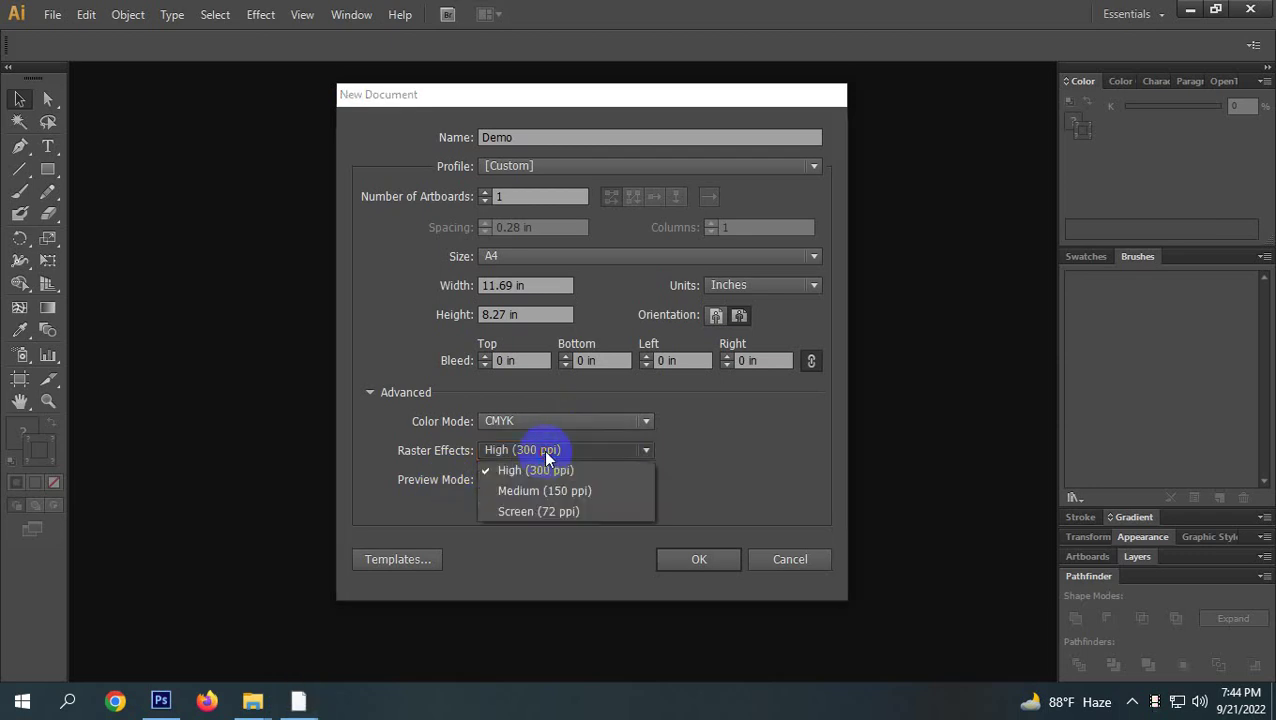
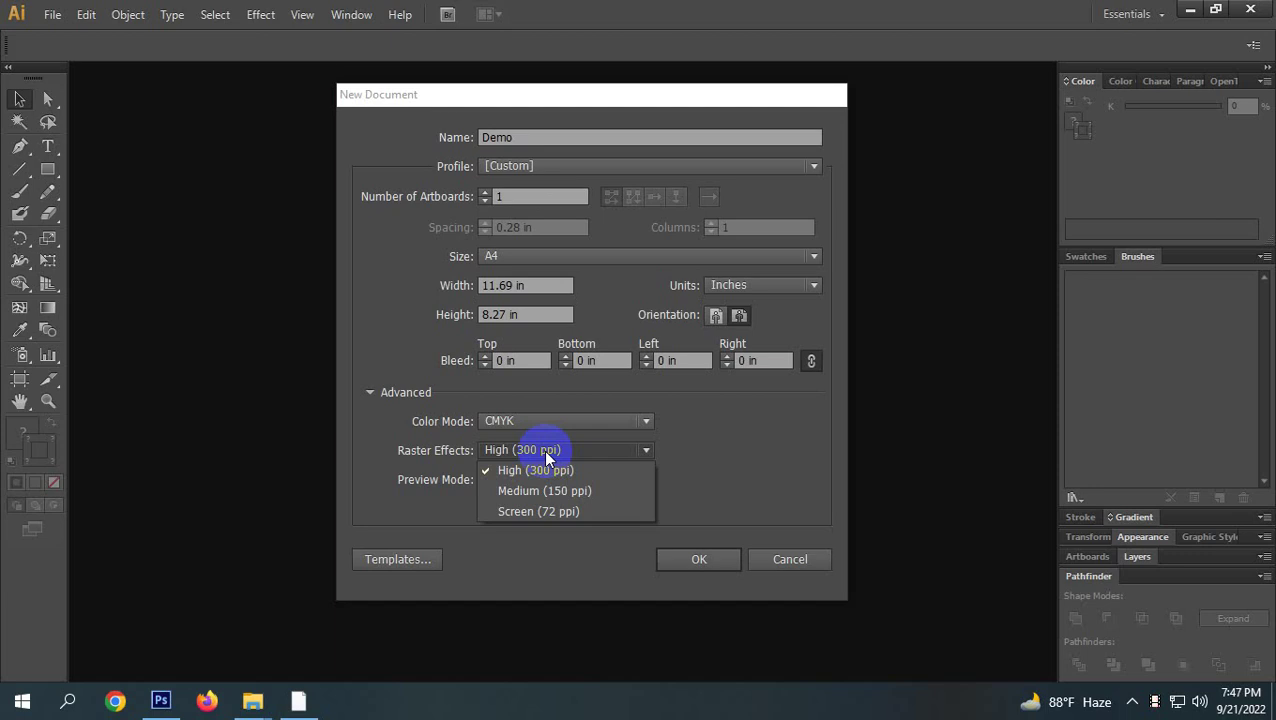
pyautogui.click(605, 466)
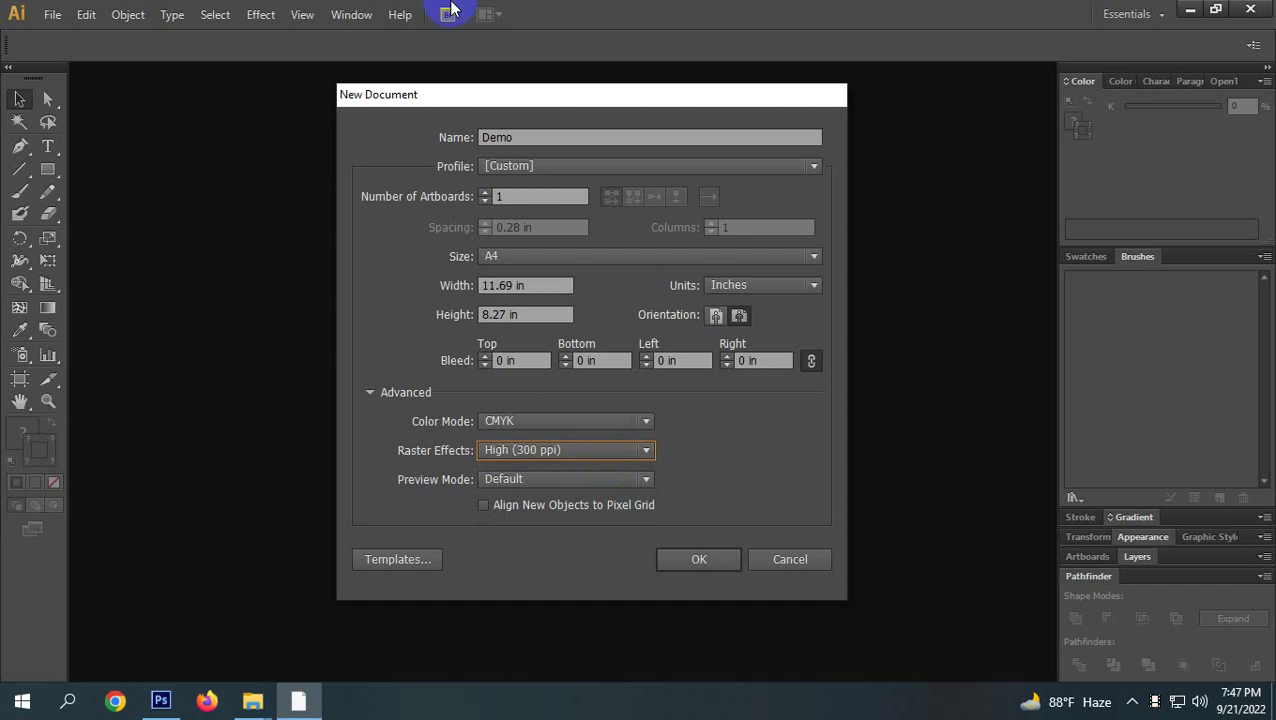
pyautogui.click(545, 478)
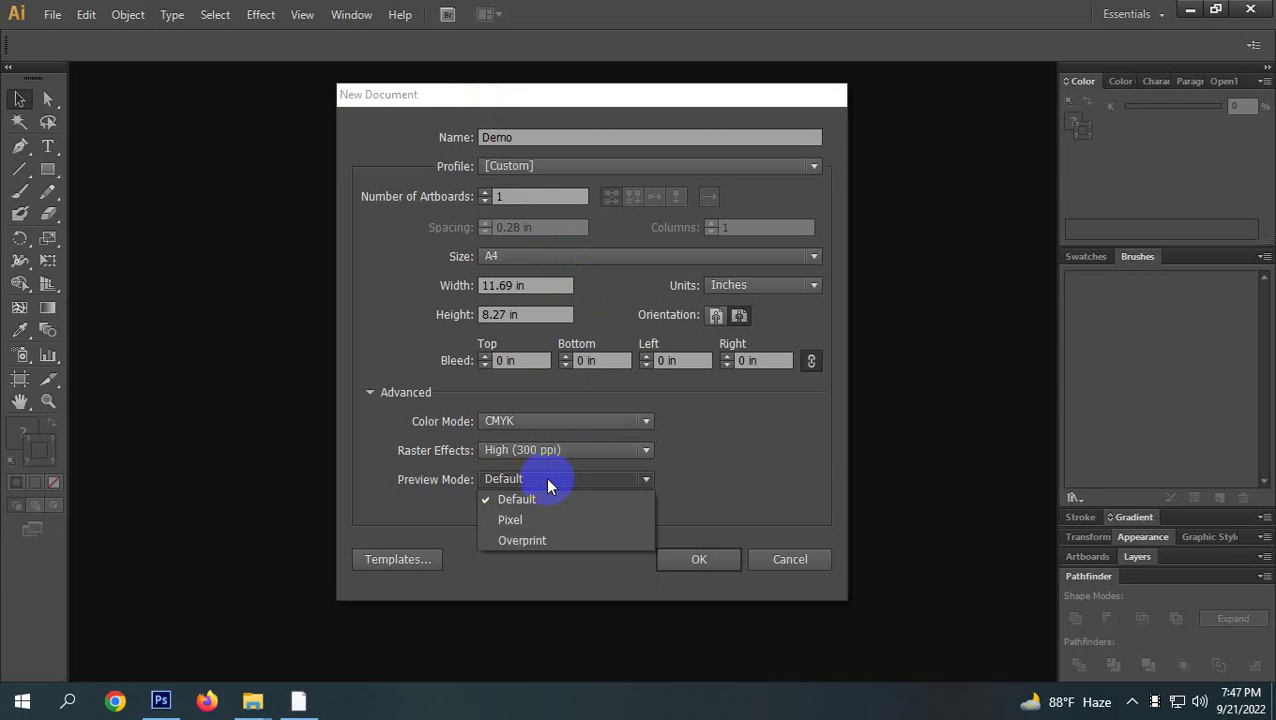
pyautogui.click(545, 480)
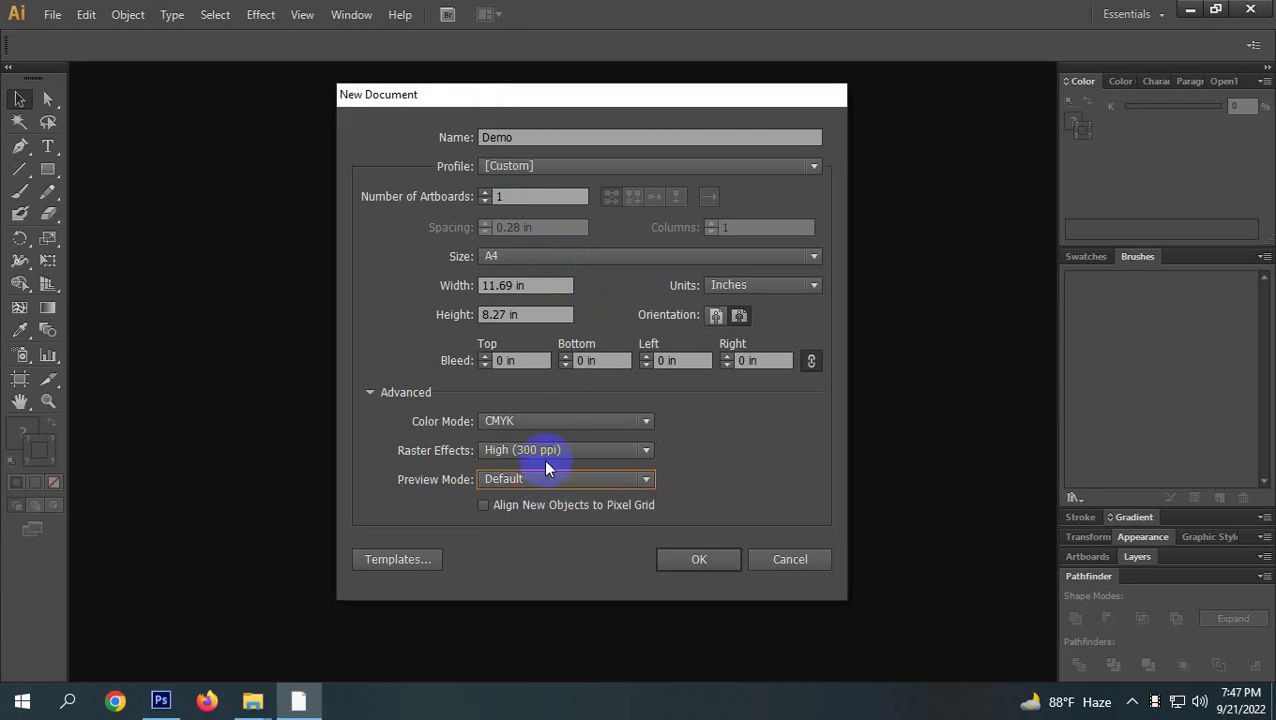
# Create the Demo document with the configured settings and show its whole artboard in the workspace.
pyautogui.click(724, 566)
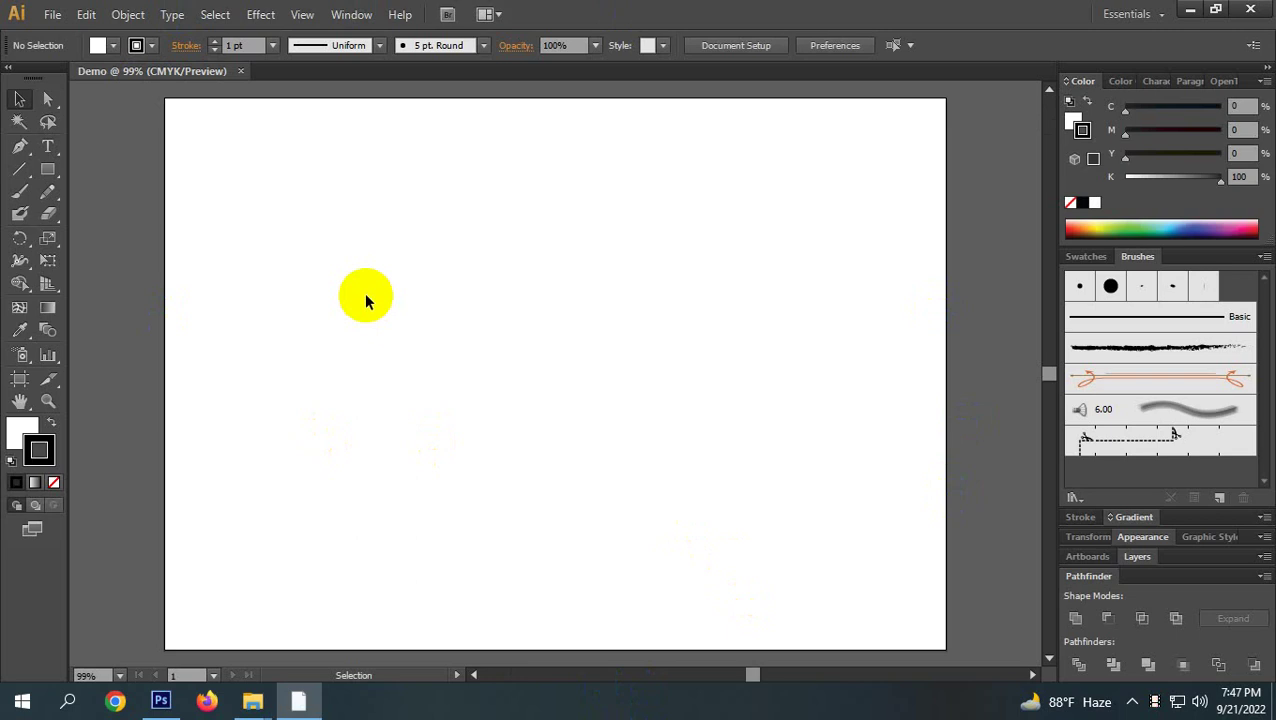
pyautogui.hotkey('ctrl', '-')
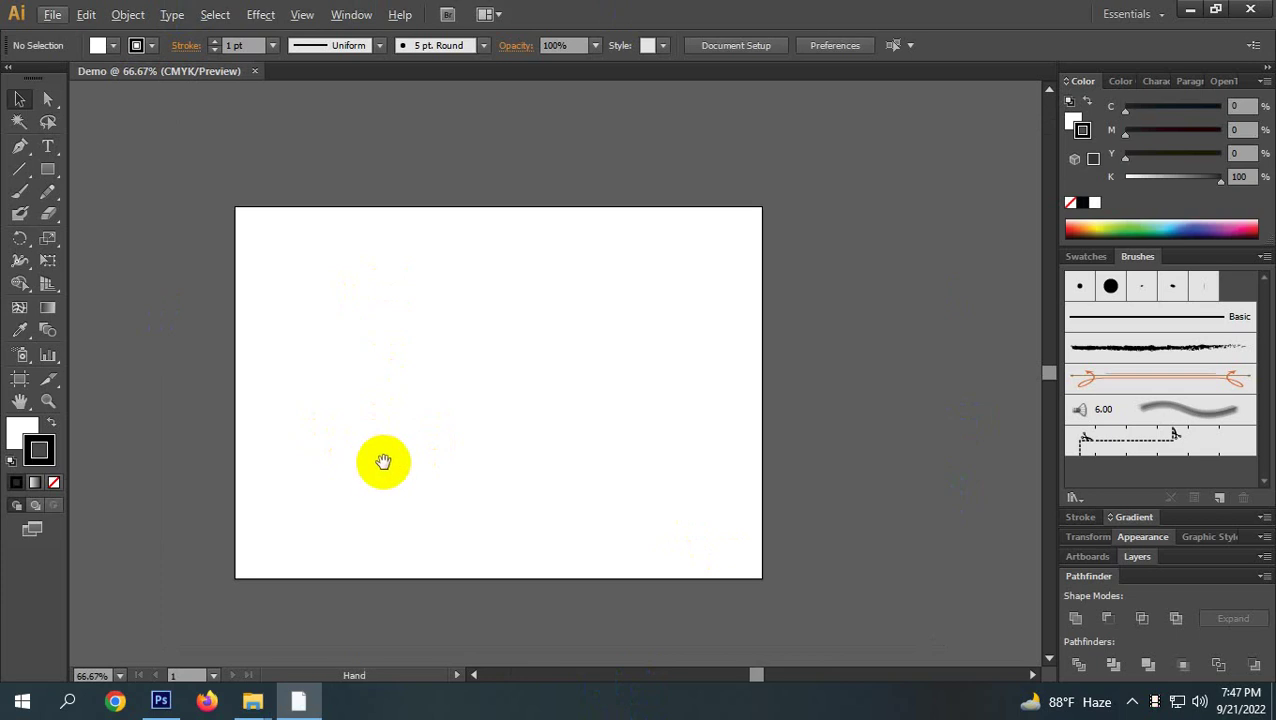
pyautogui.moveTo(382, 458); pyautogui.dragTo(505, 407)
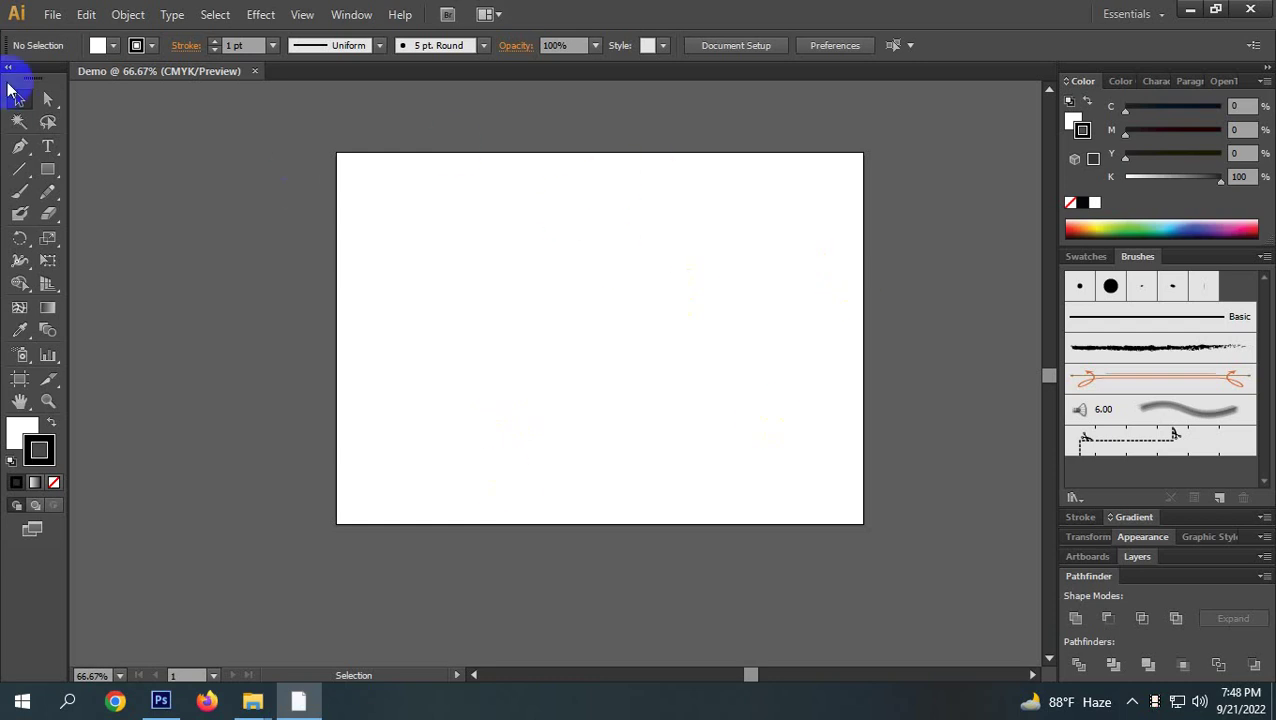
# Create a second new A4 document with the number of artboards set to 6.
pyautogui.click(48, 16)
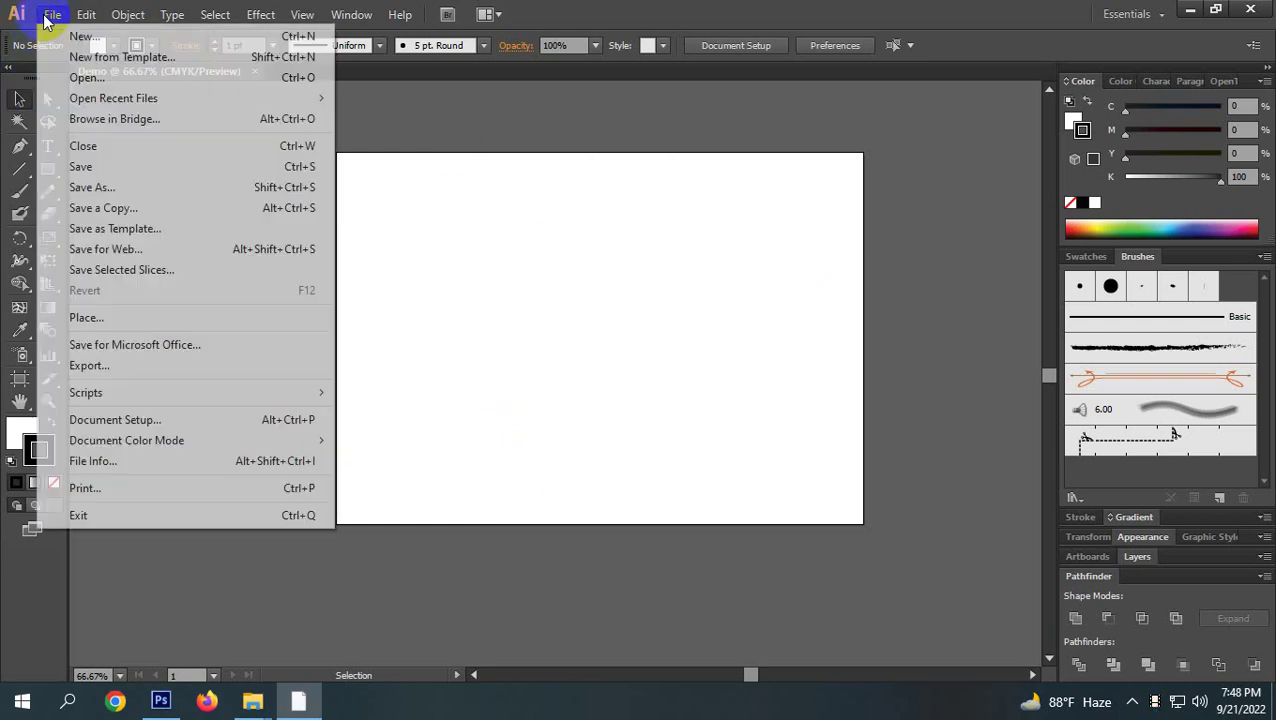
pyautogui.click(46, 20)
pyautogui.click(46, 18)
pyautogui.click(60, 38)
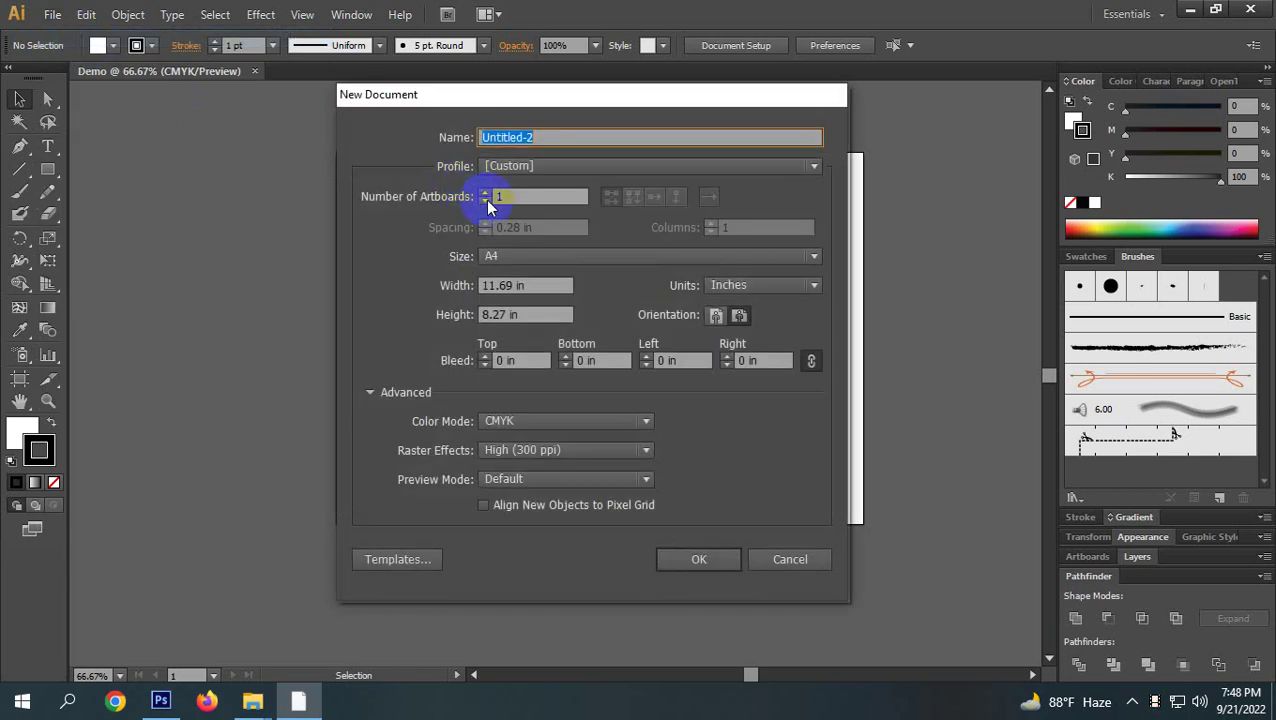
pyautogui.click(485, 194)
pyautogui.click(485, 194)
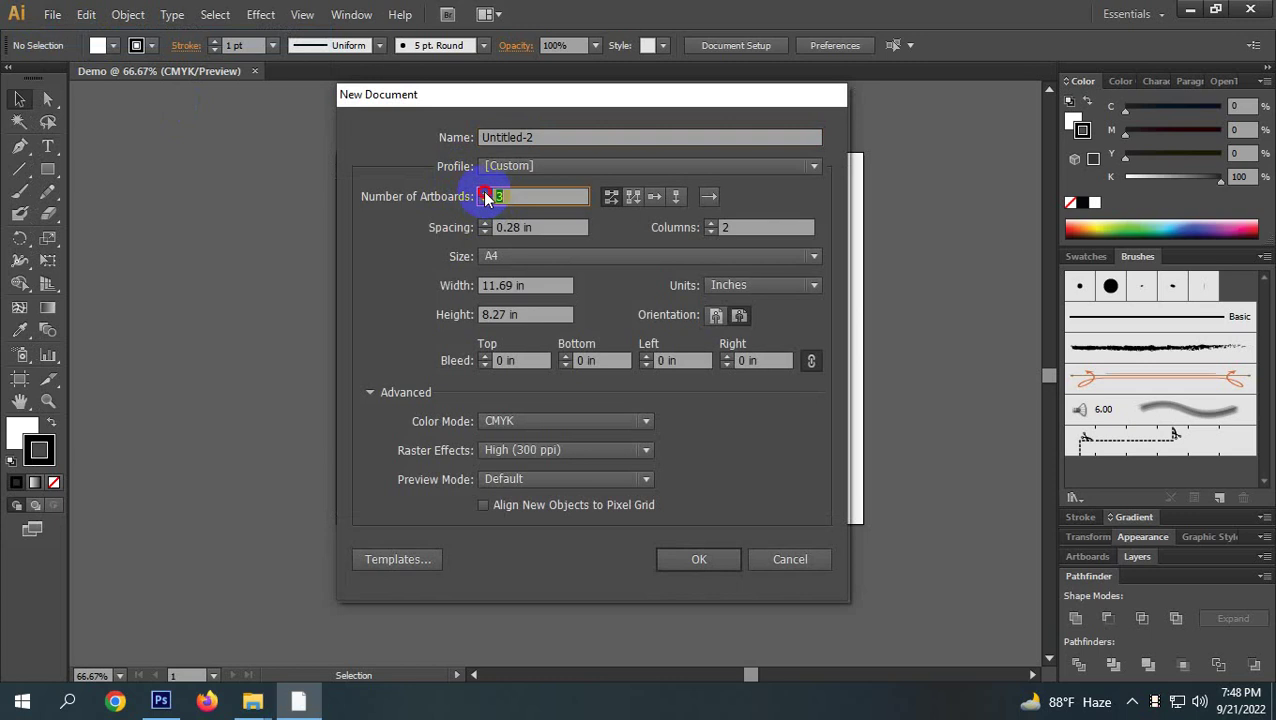
pyautogui.click(485, 194)
pyautogui.click(485, 194)
pyautogui.click(485, 194)
pyautogui.click(699, 559)
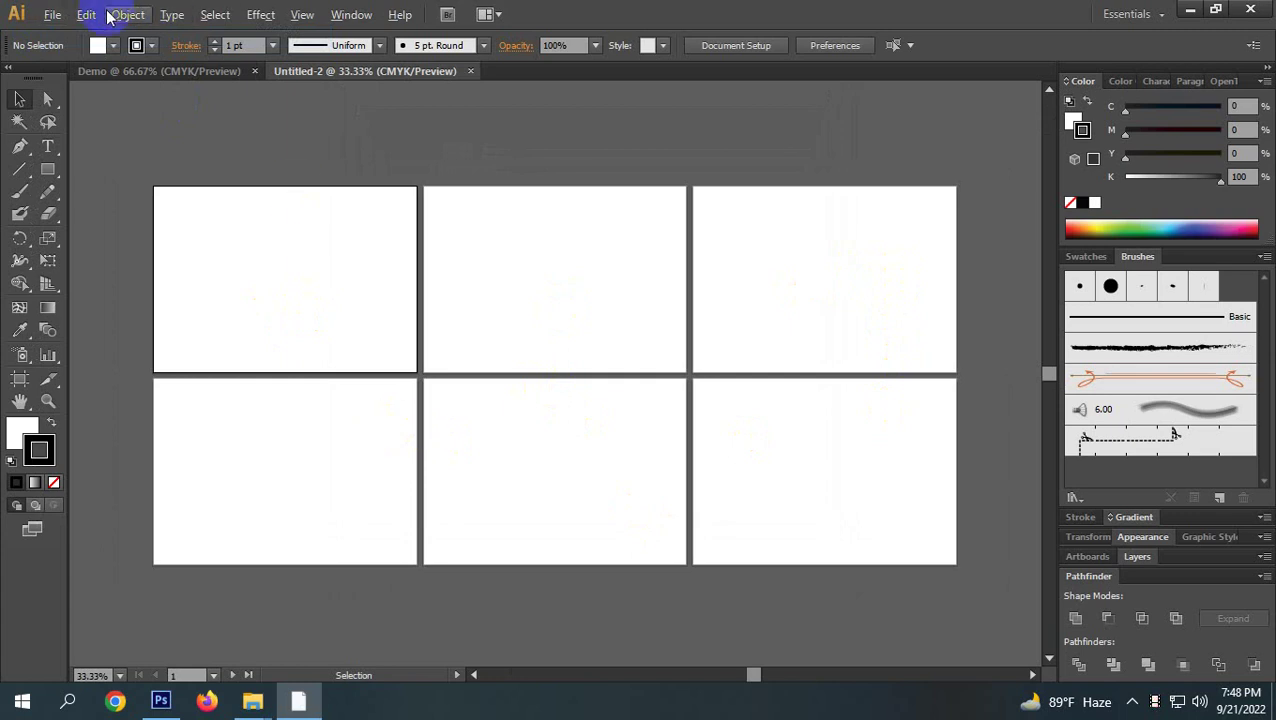
# Review the artboard arrangement, spacing and column options for another new document without creating it, and close the six-artboard document.
pyautogui.hotkey('ctrl', 'n')
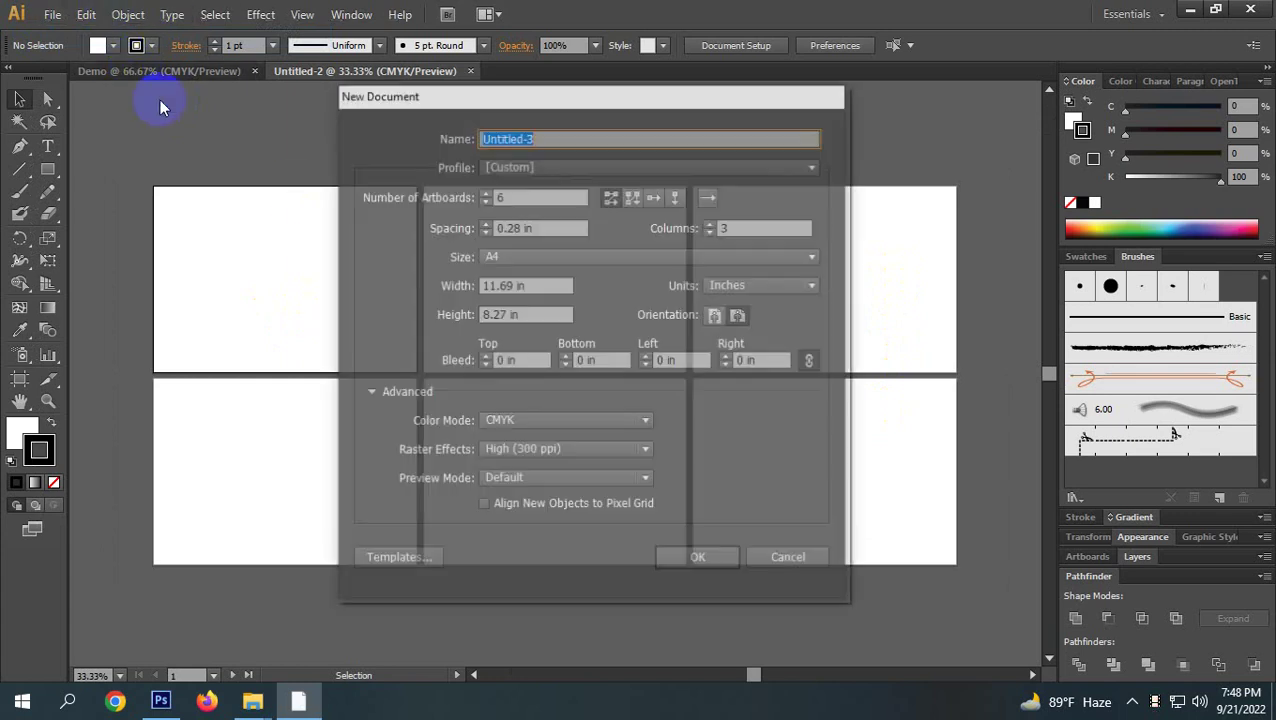
pyautogui.click(790, 559)
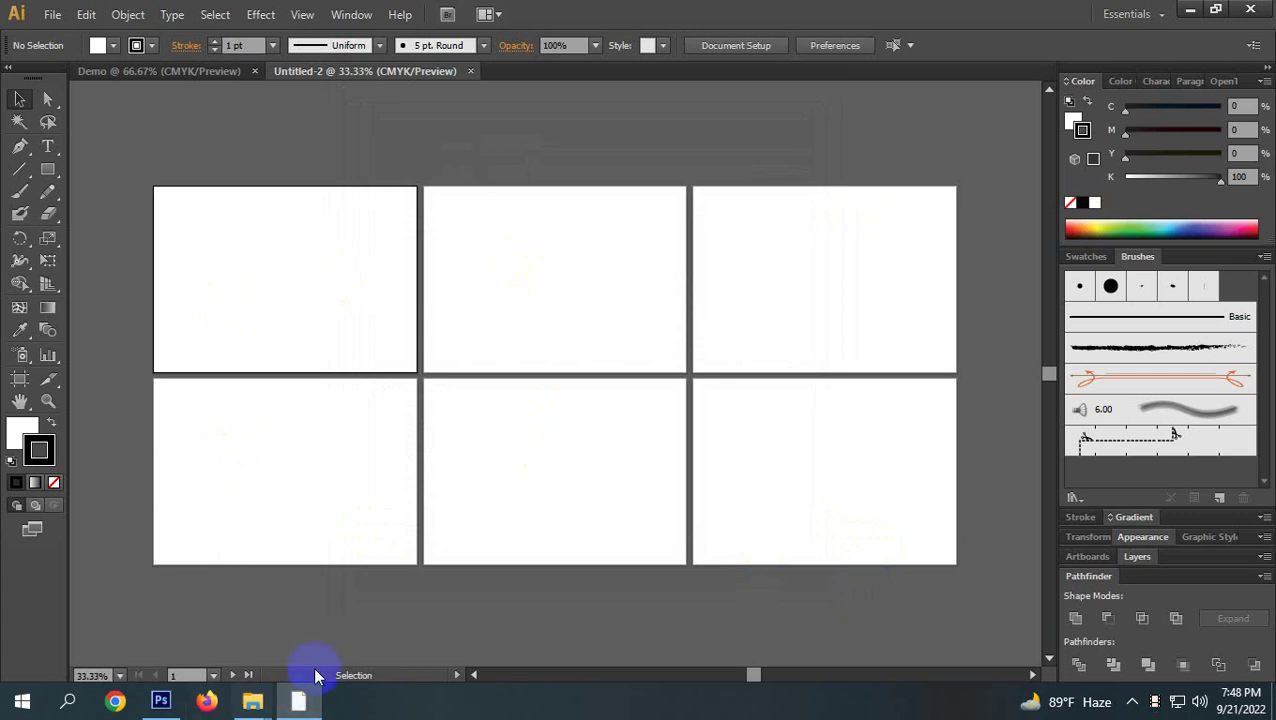
pyautogui.press('ctrl')
pyautogui.hotkey('ctrl', 'n')
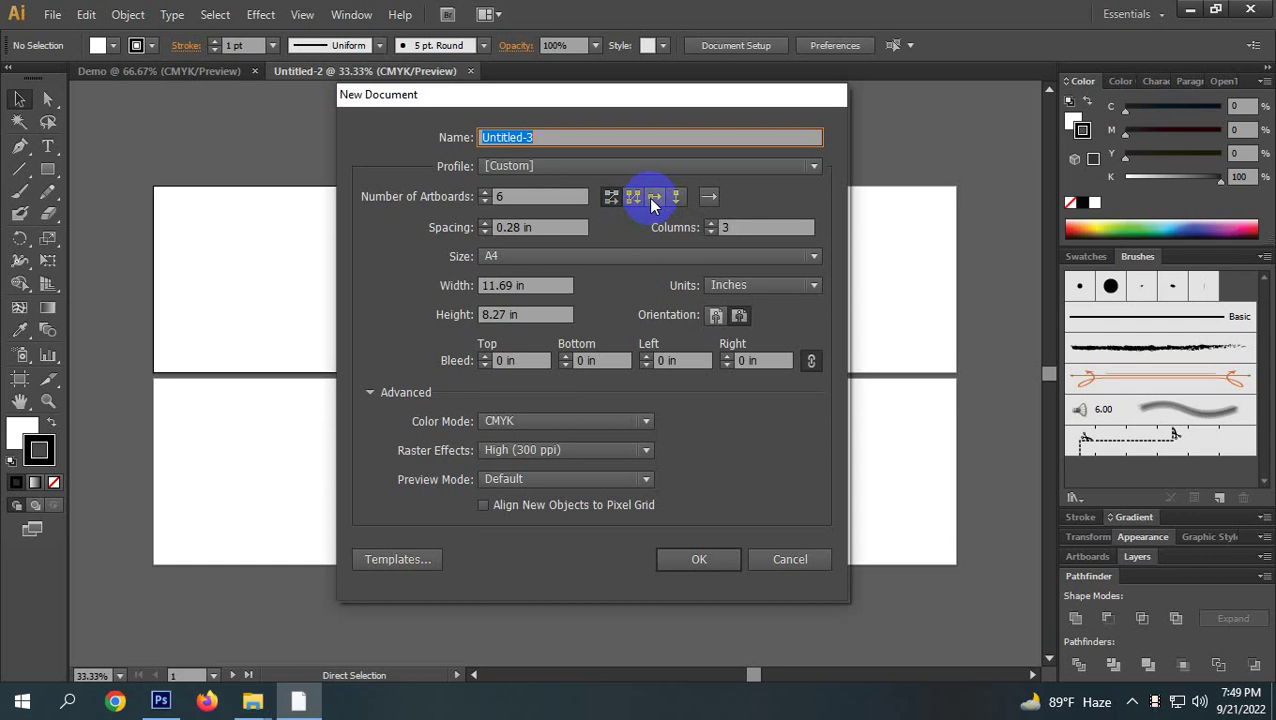
pyautogui.click(653, 199)
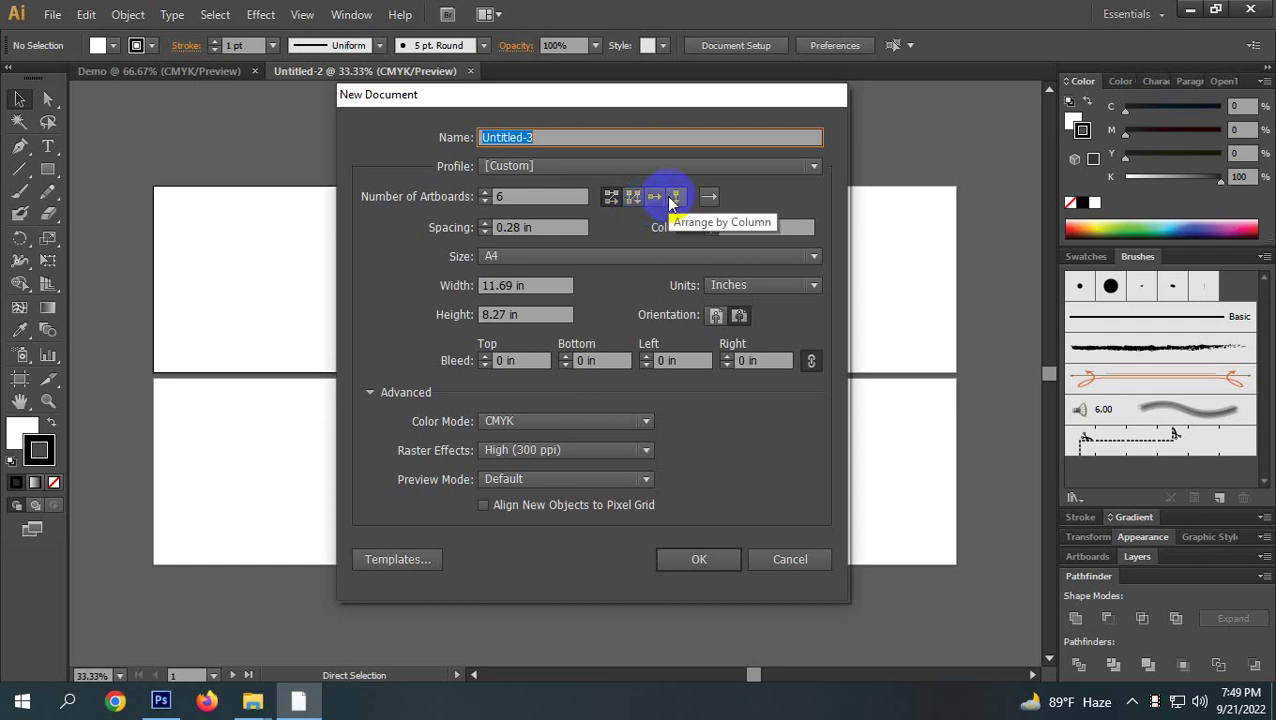
pyautogui.doubleClick(499, 196)
pyautogui.click(508, 227)
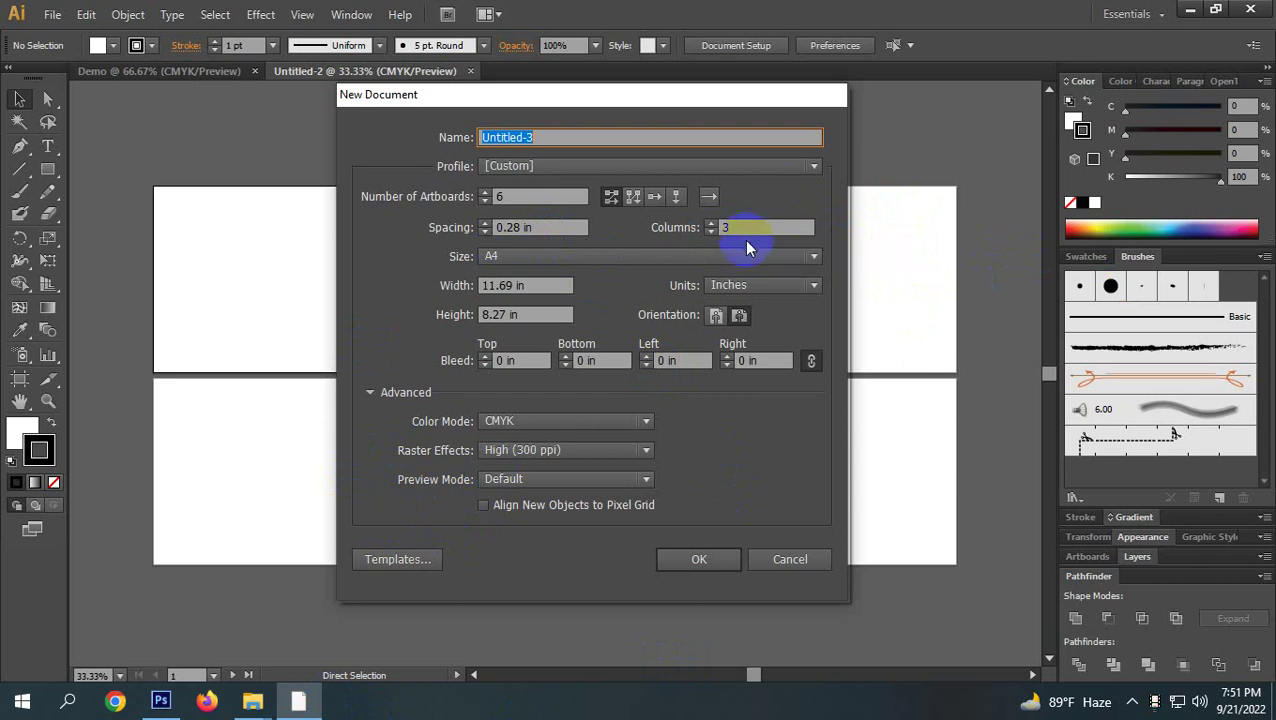
pyautogui.click(765, 570)
pyautogui.click(475, 70)
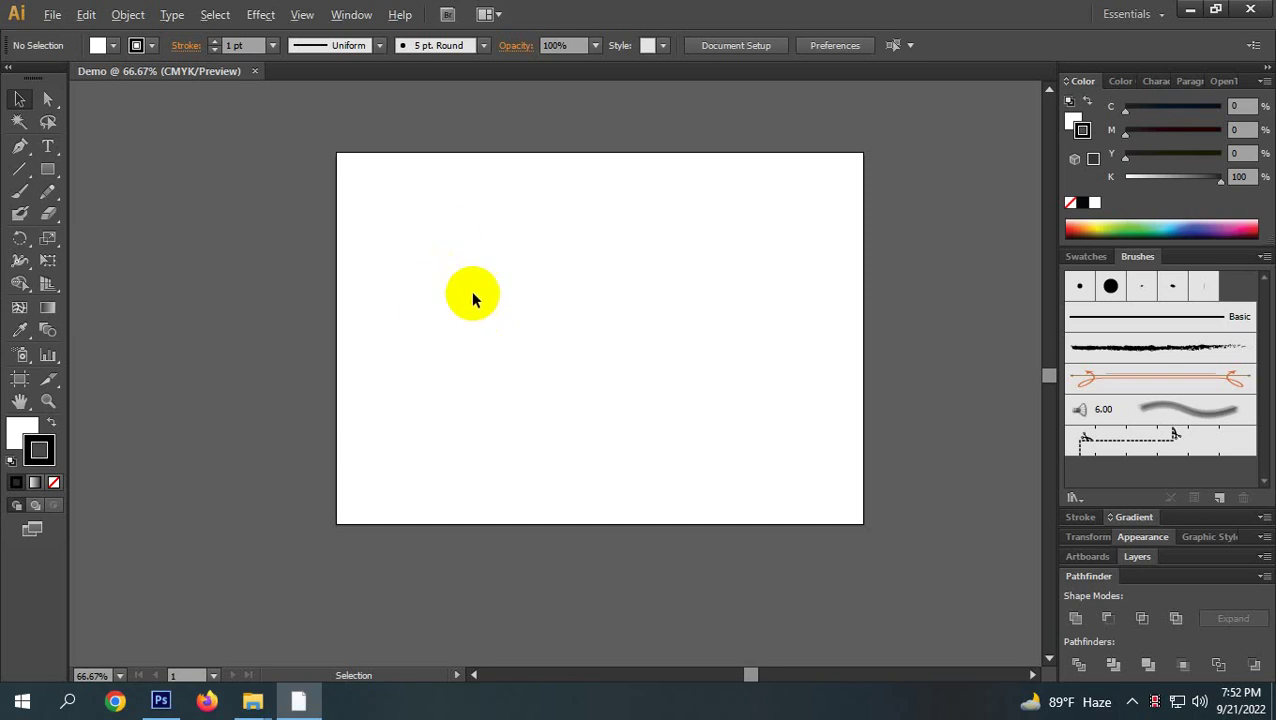
# Examine the Demo artboard's size relative to the entire canvas at 3.13% zoom.
pyautogui.scroll(-2, 510, 375)
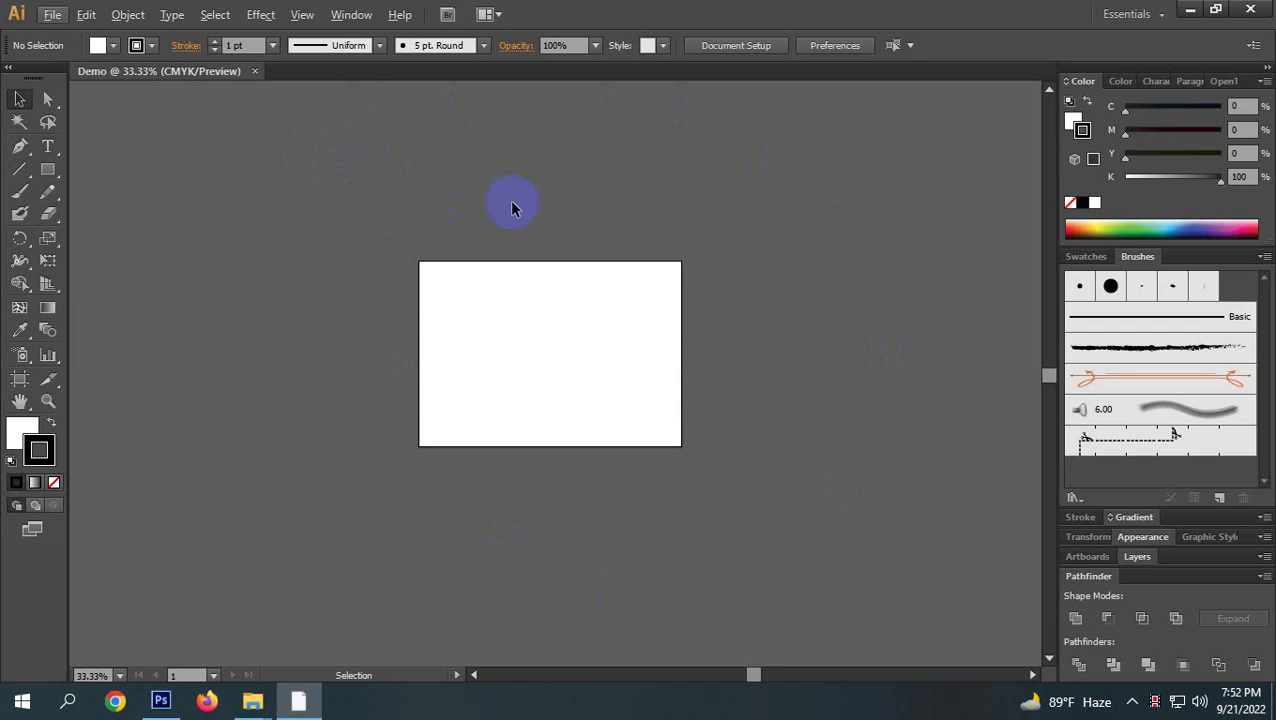
pyautogui.click(507, 390)
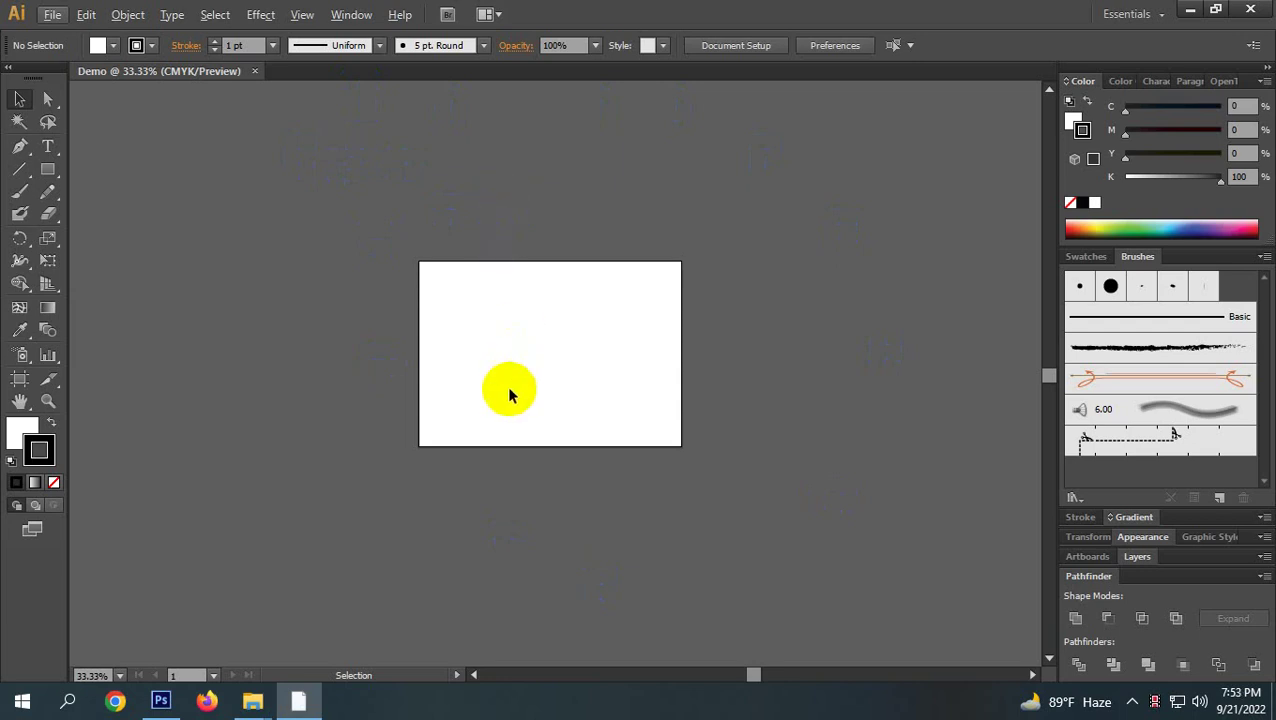
pyautogui.hotkey('ctrl', '-')
pyautogui.hotkey('ctrl', '-')
pyautogui.hotkey('ctrl', '-')
pyautogui.hotkey('ctrl', '-')
pyautogui.hotkey('ctrl', '-')
pyautogui.hotkey('ctrl', '-')
pyautogui.hotkey('ctrl', '-')
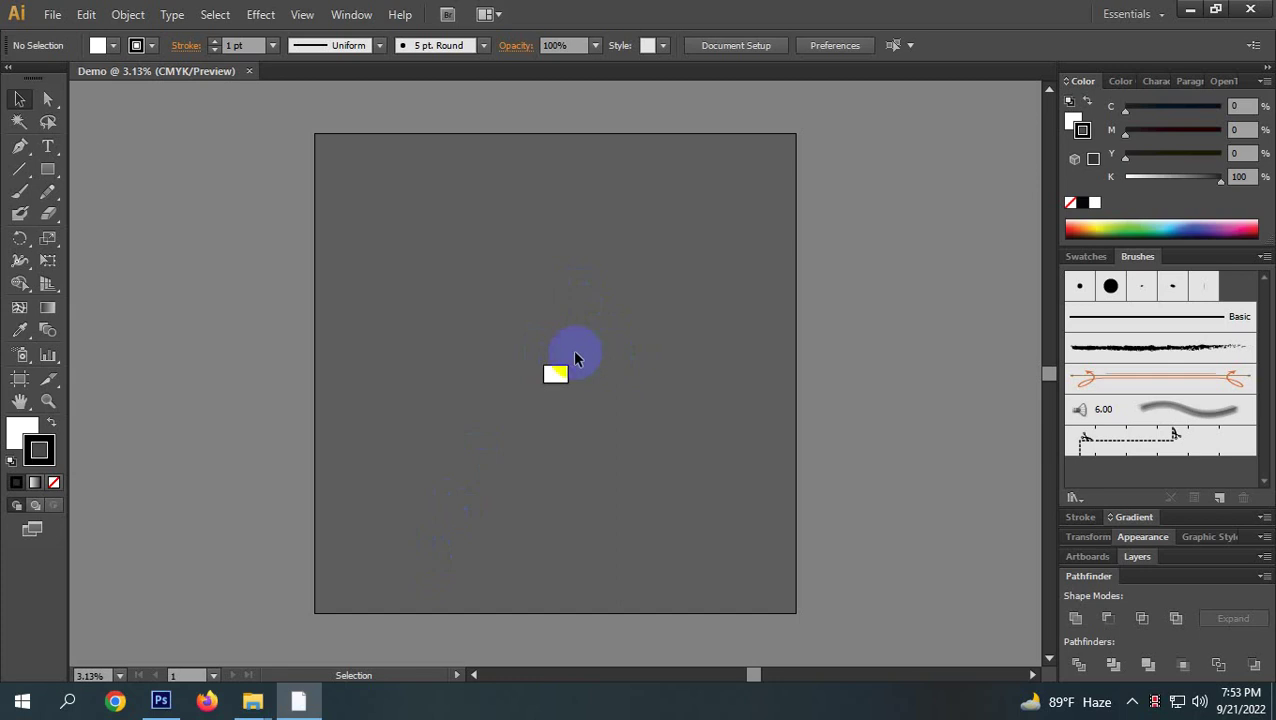
# Compare the control options offered by the Type tool and the Selection tool with nothing selected in Demo.
pyautogui.scroll(6, 556, 376)
pyautogui.scroll(1, 560, 401)
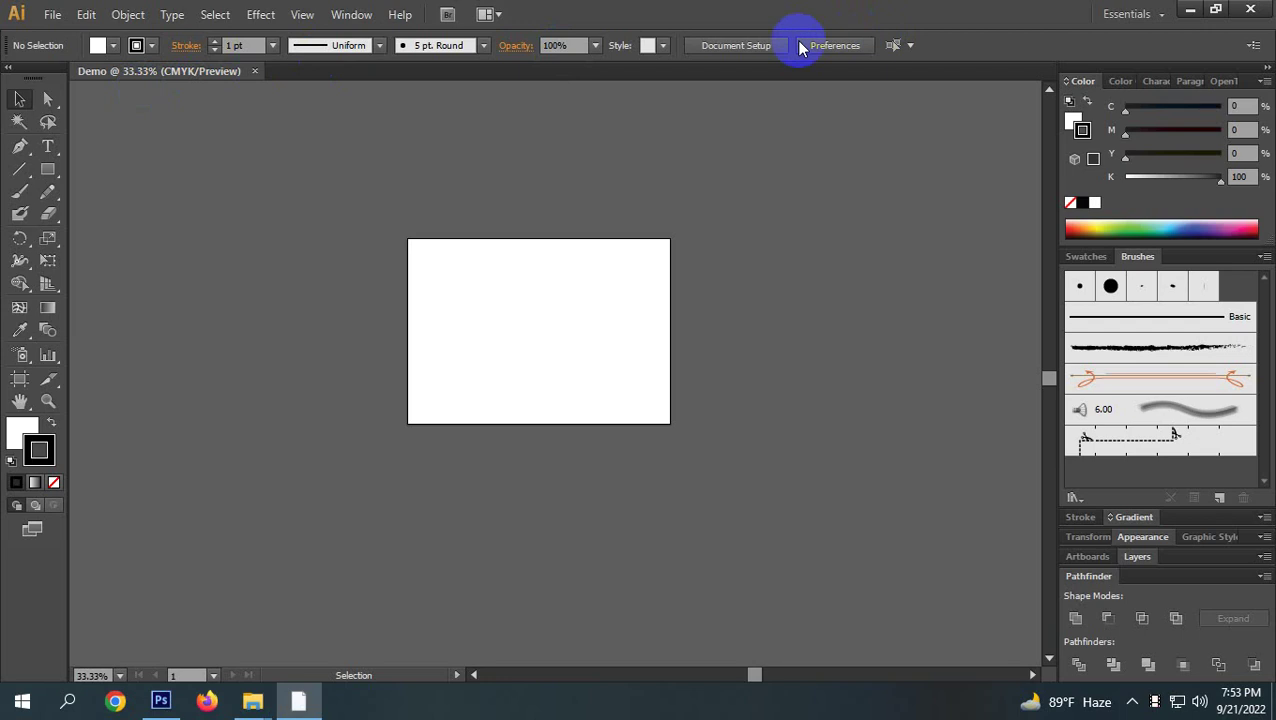
pyautogui.click(50, 148)
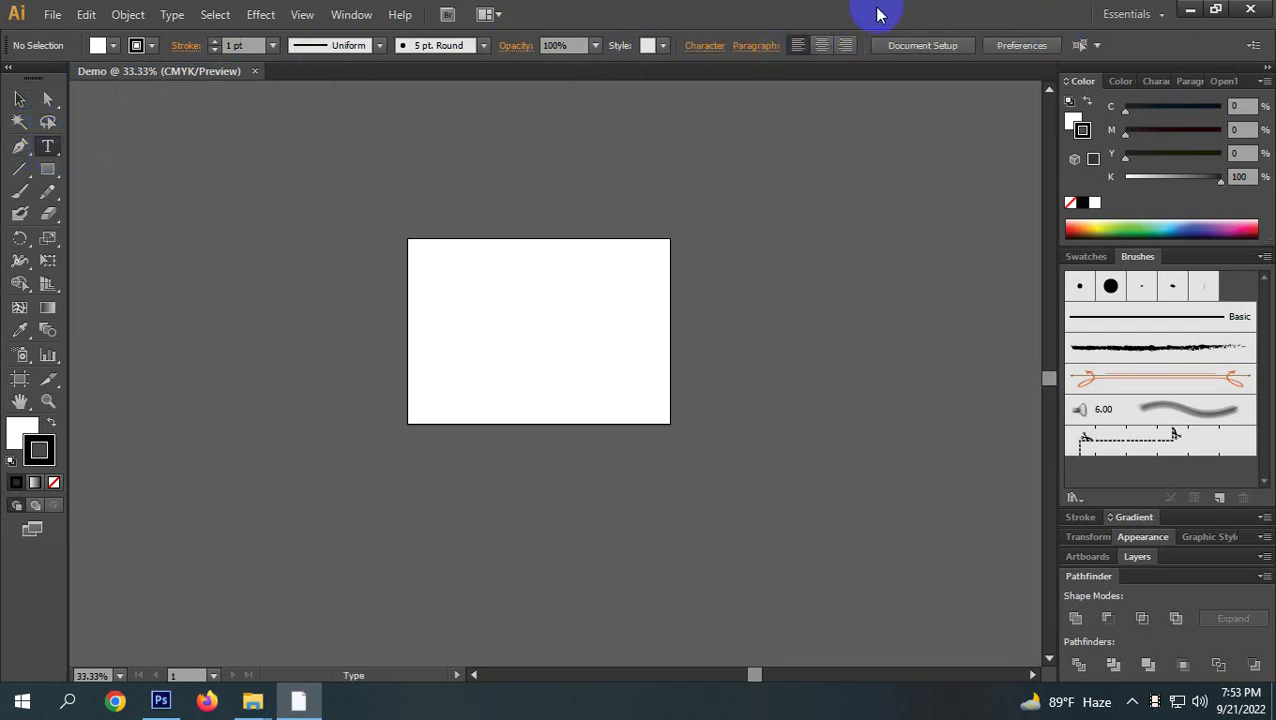
pyautogui.click(18, 100)
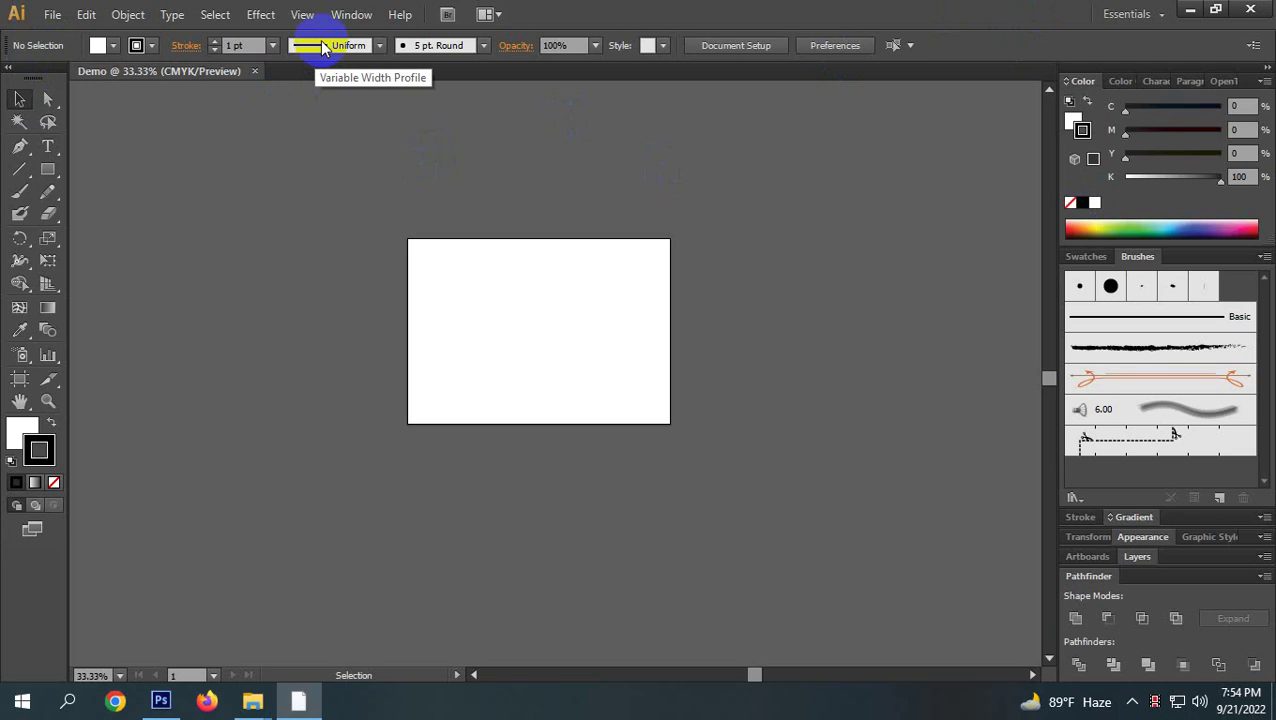
# Review the available file, edit, object and selection commands without running any of them.
pyautogui.click(52, 14)
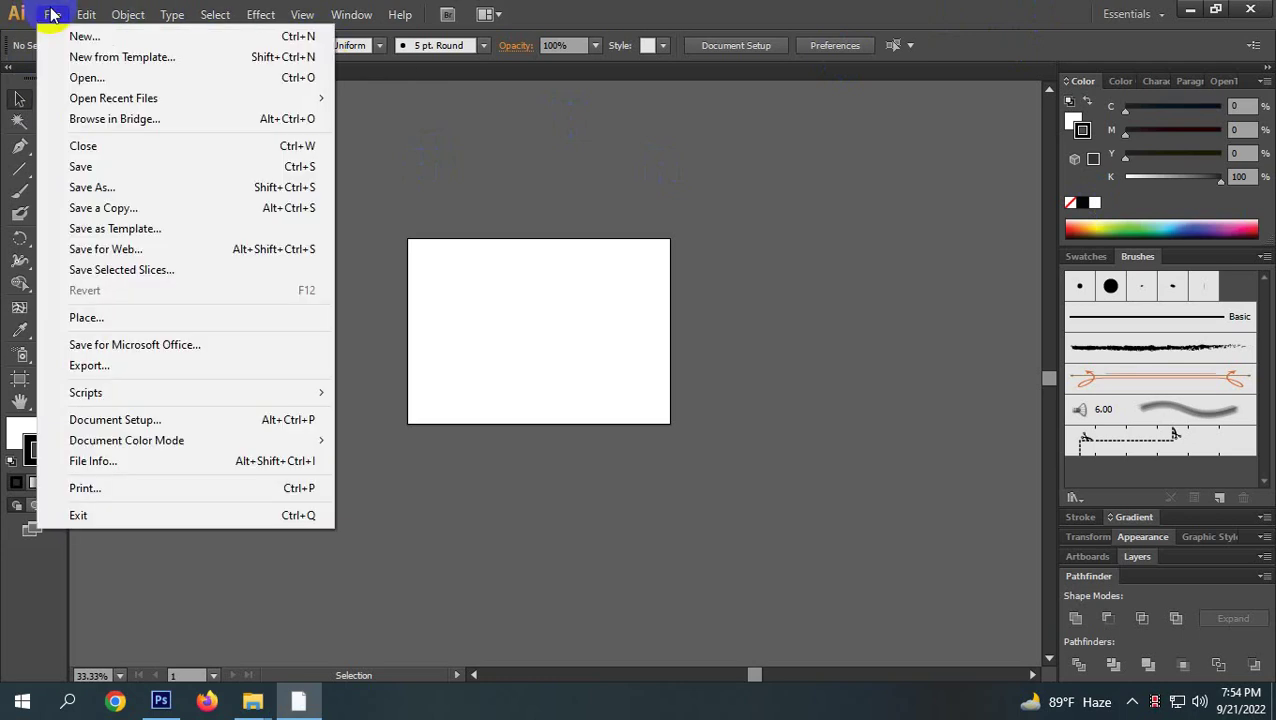
pyautogui.moveTo(117, 16)
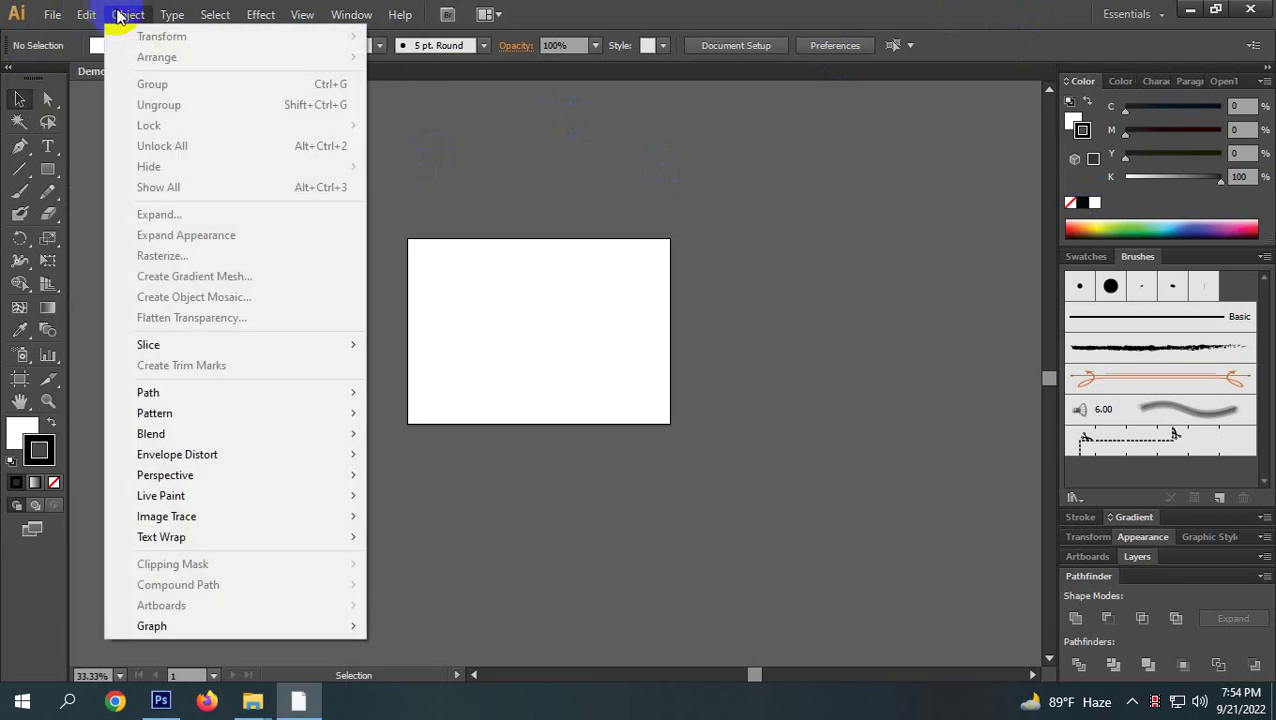
pyautogui.moveTo(201, 15)
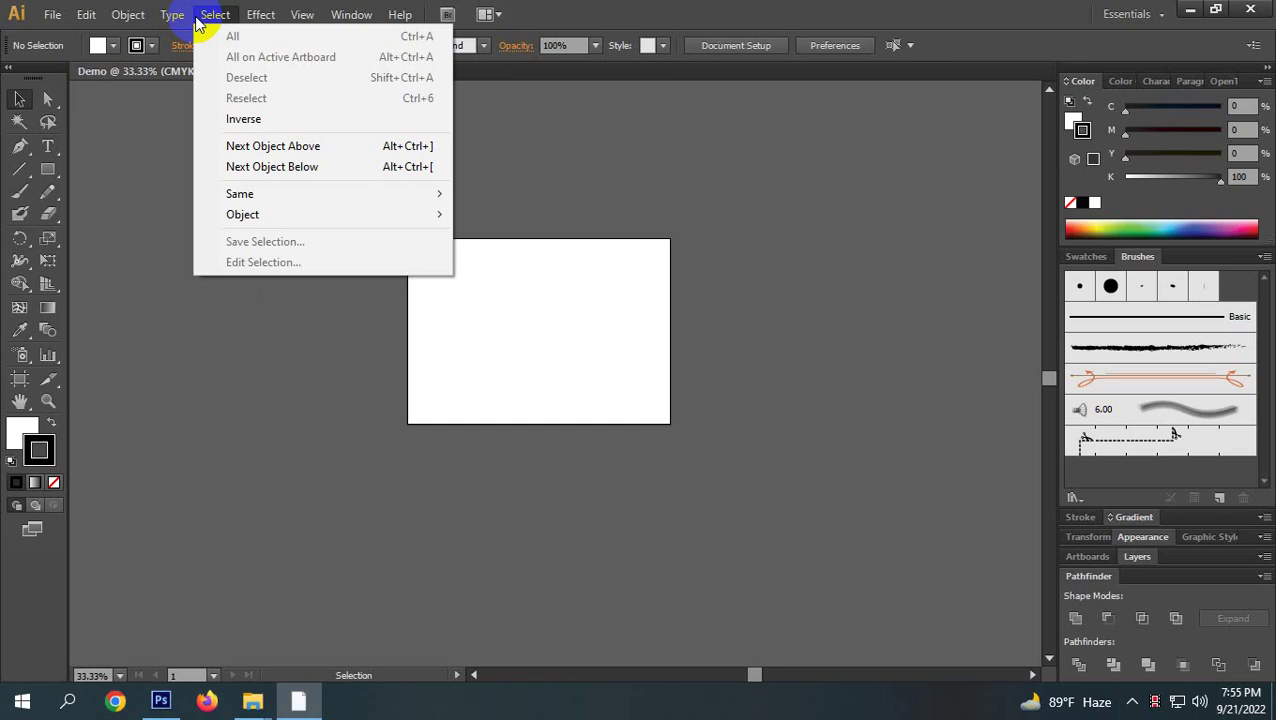
pyautogui.moveTo(262, 14)
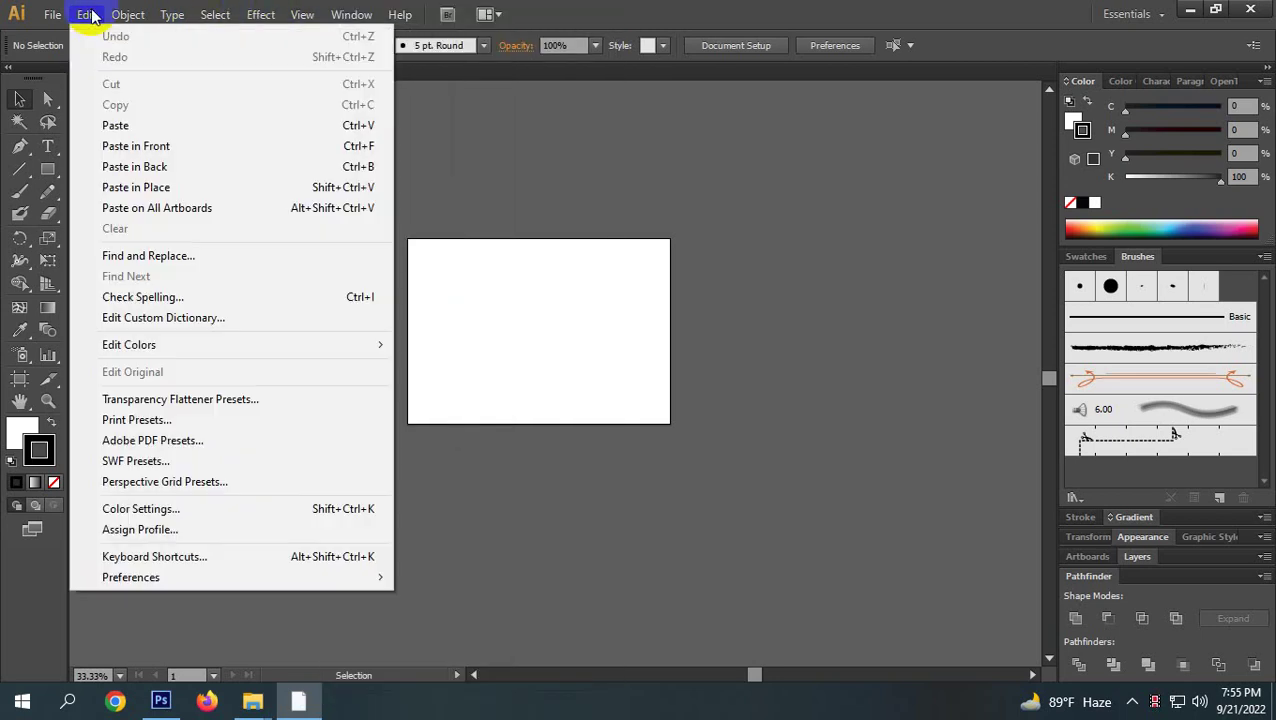
pyautogui.moveTo(57, 14)
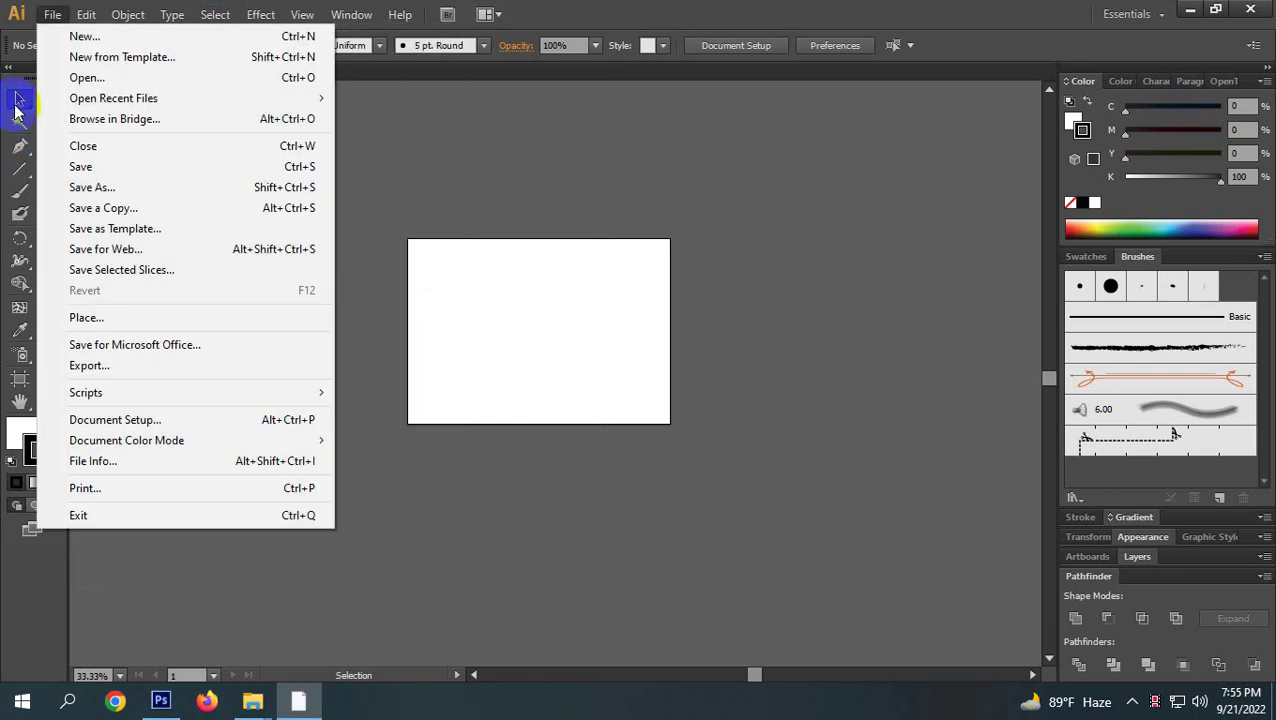
pyautogui.click(17, 108)
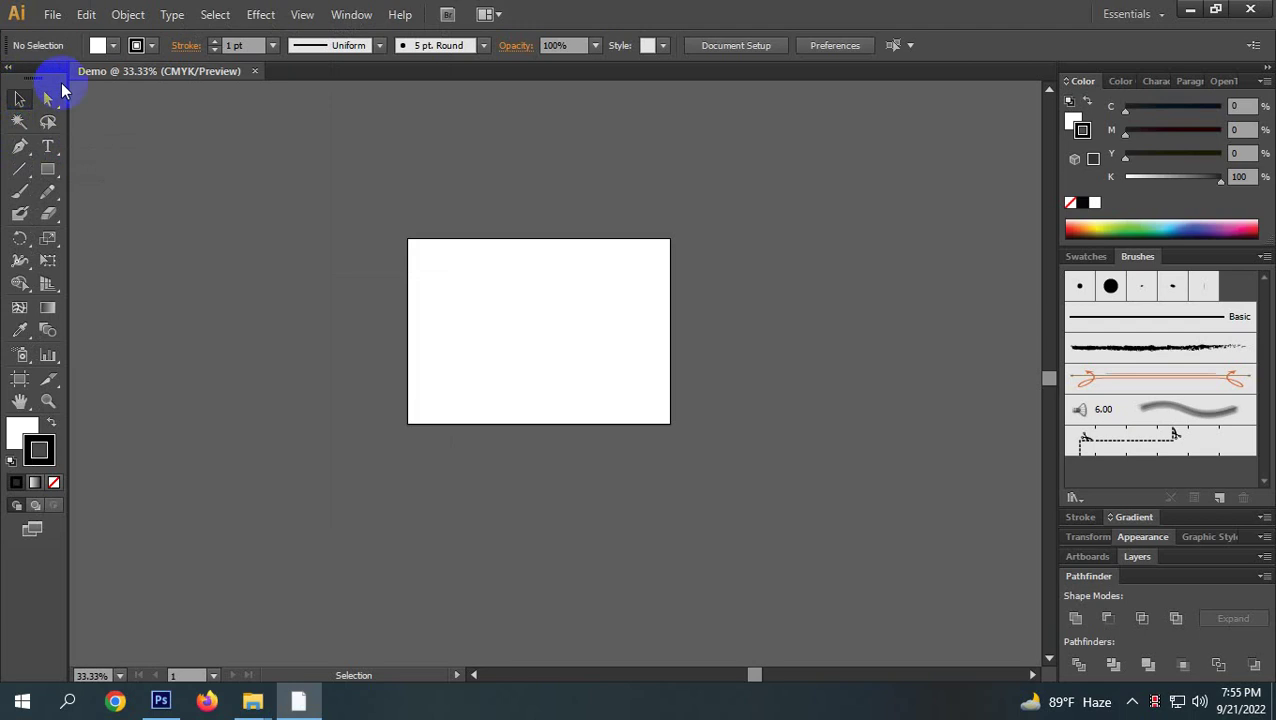
# Examine the shape tools grouped with the Rectangle tool, briefly activating the Ellipse tool before returning to the Rectangle tool.
pyautogui.click(48, 170)
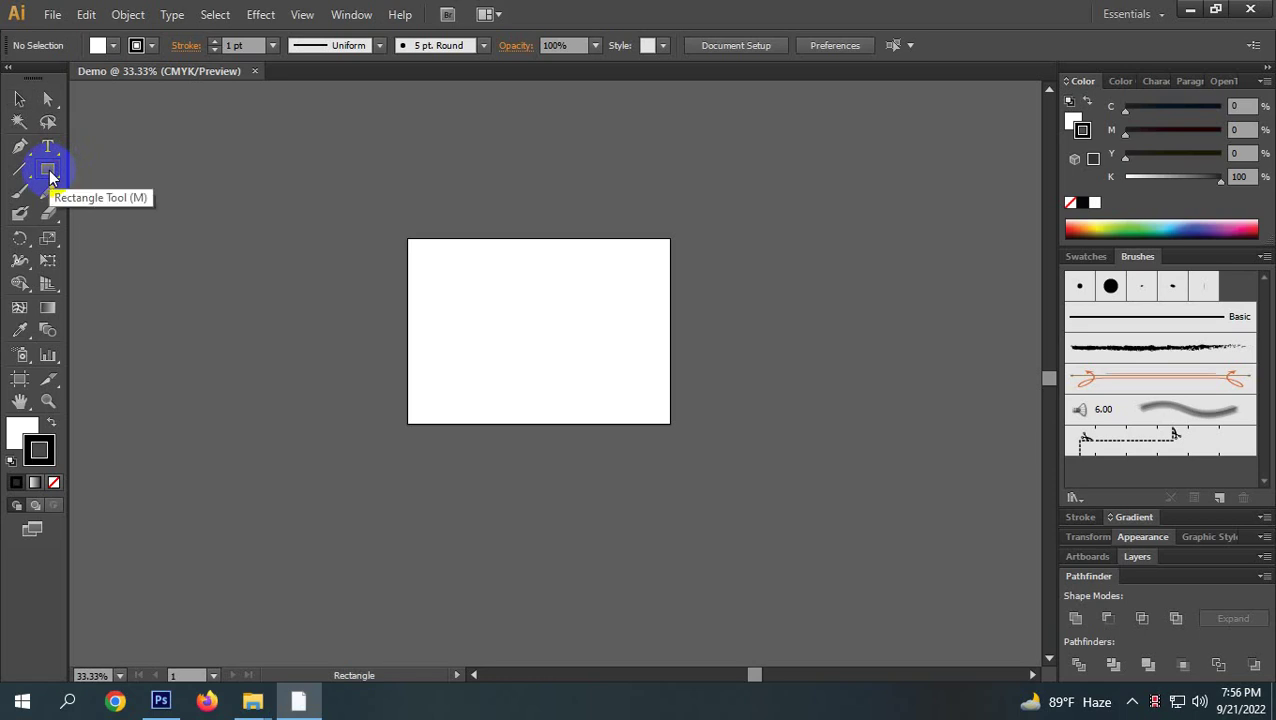
pyautogui.click(51, 176)
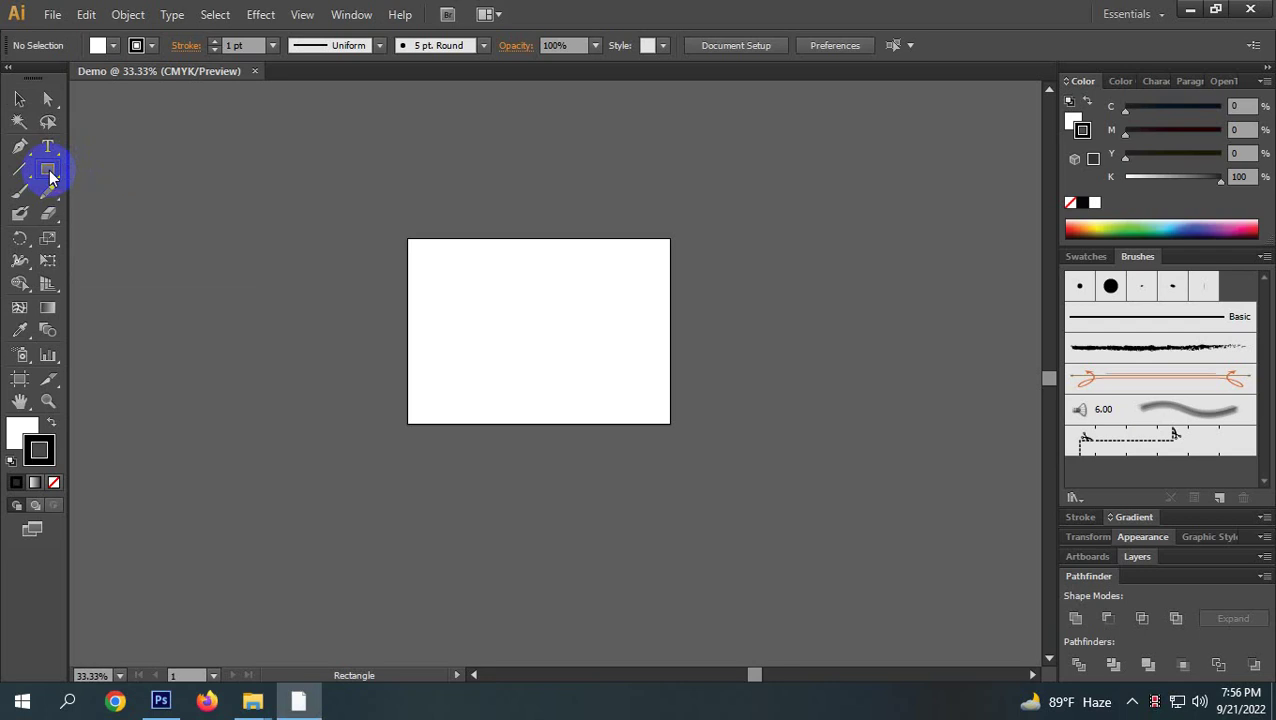
pyautogui.click(50, 175)
pyautogui.click(52, 172)
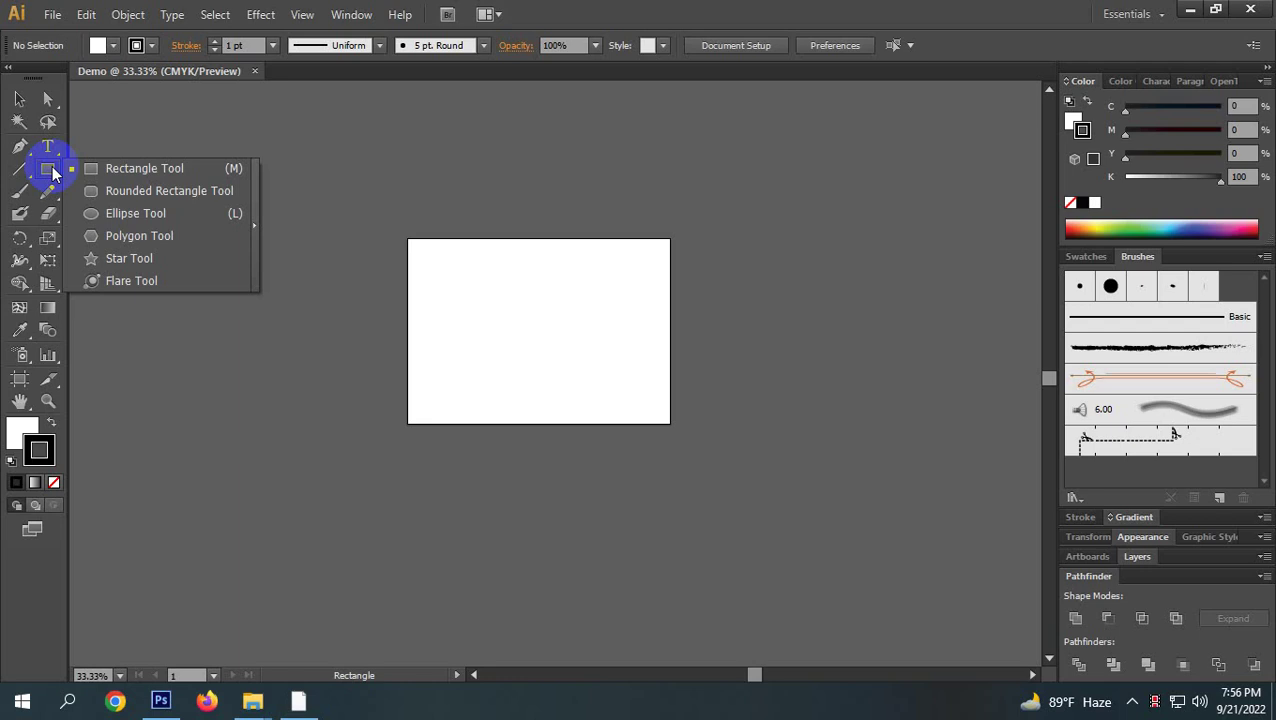
pyautogui.moveTo(55, 173); pyautogui.dragTo(181, 213)
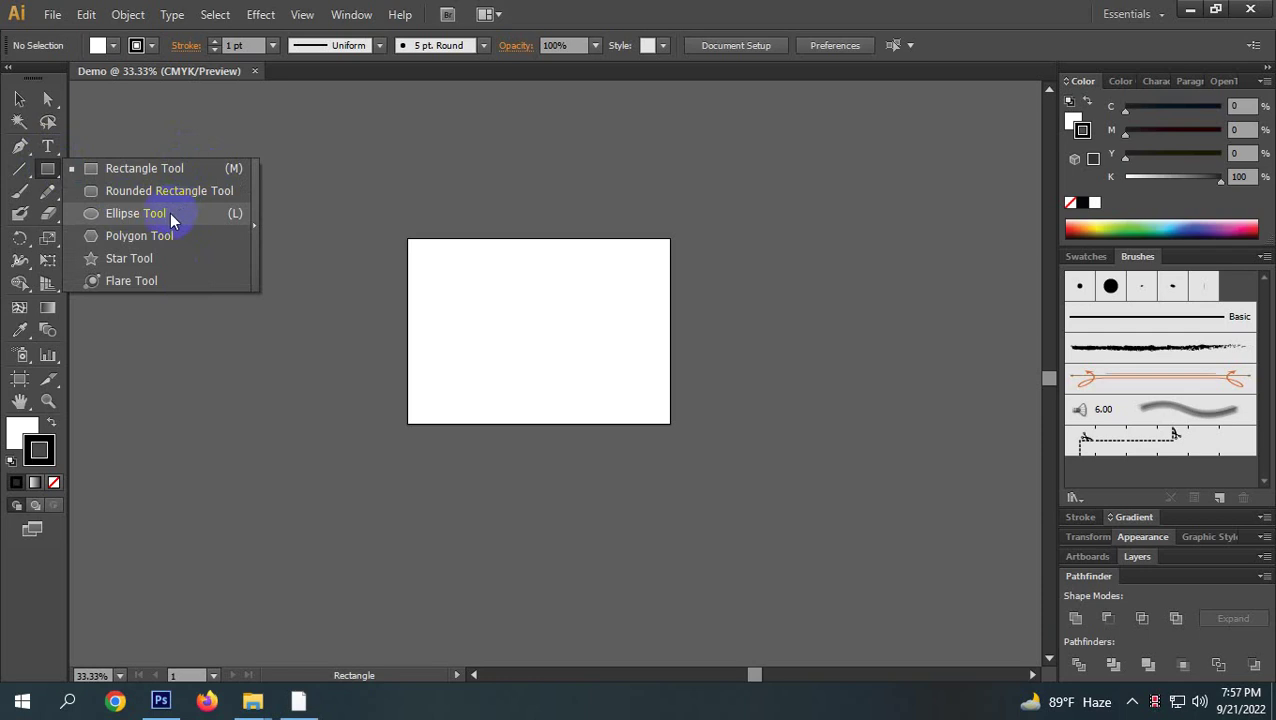
pyautogui.moveTo(174, 212); pyautogui.dragTo(174, 212)
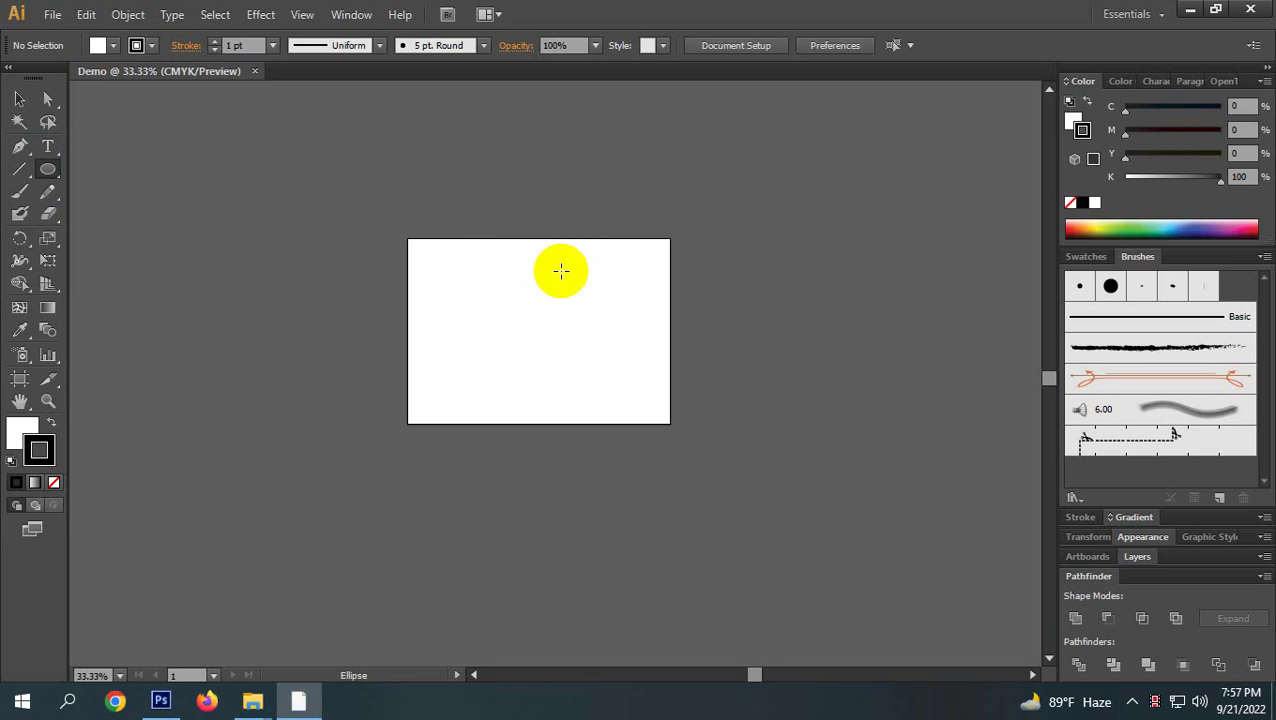
pyautogui.click(46, 171)
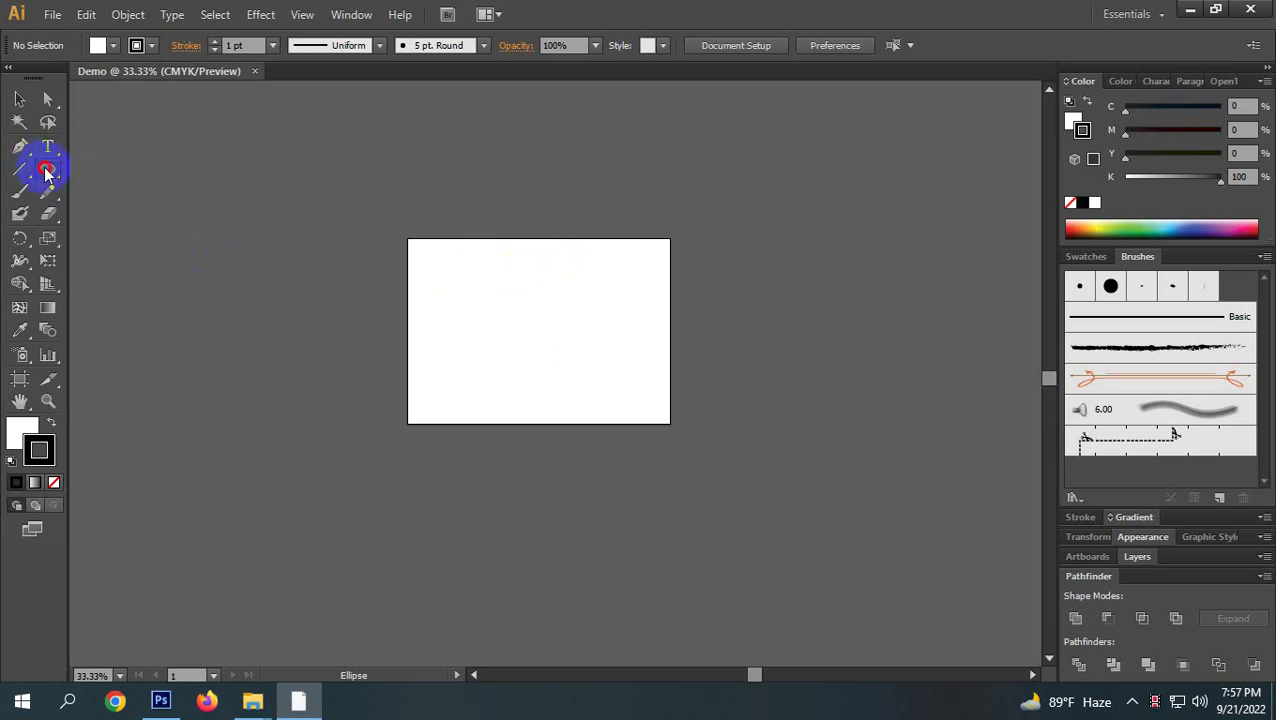
pyautogui.moveTo(46, 171); pyautogui.dragTo(99, 174)
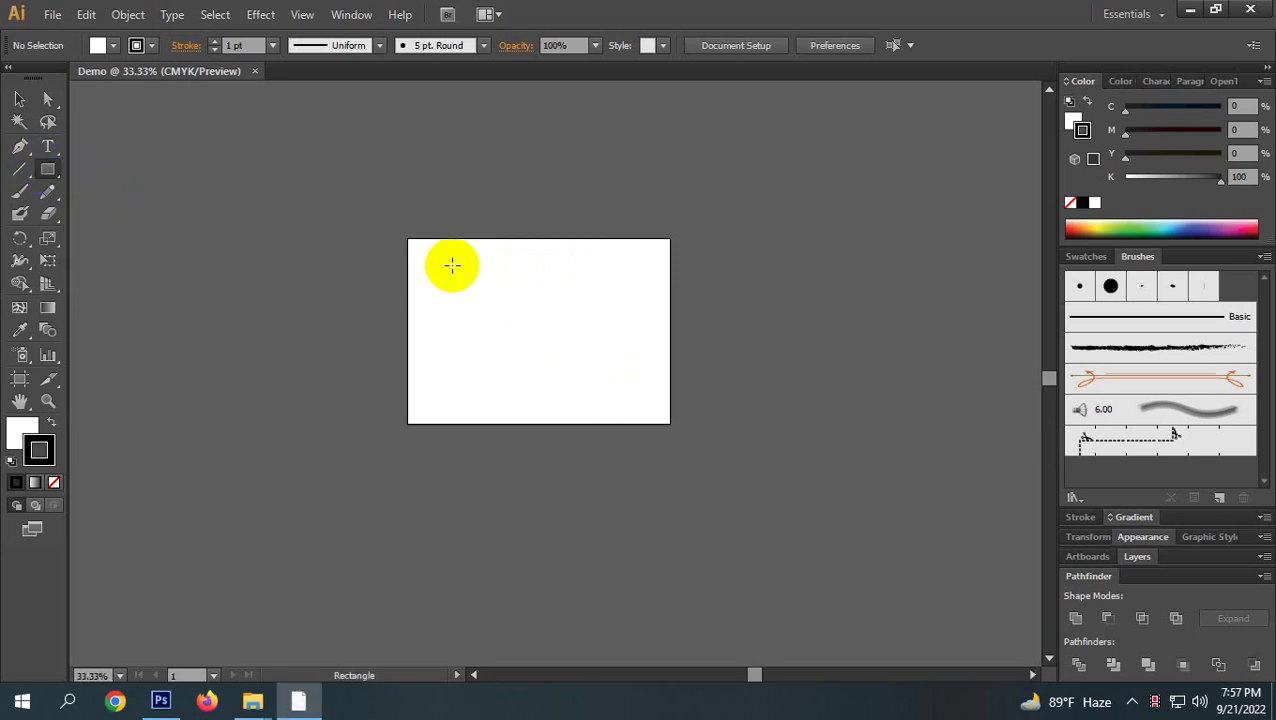
# Draw a small square on the canvas to the left of the artboard, undoing the trial rectangles.
pyautogui.moveTo(454, 268)
pyautogui.mouseDown()
pyautogui.moveTo(607, 396)
pyautogui.moveTo(630, 447)
pyautogui.mouseUp()
pyautogui.hotkey('ctrl', 'z')
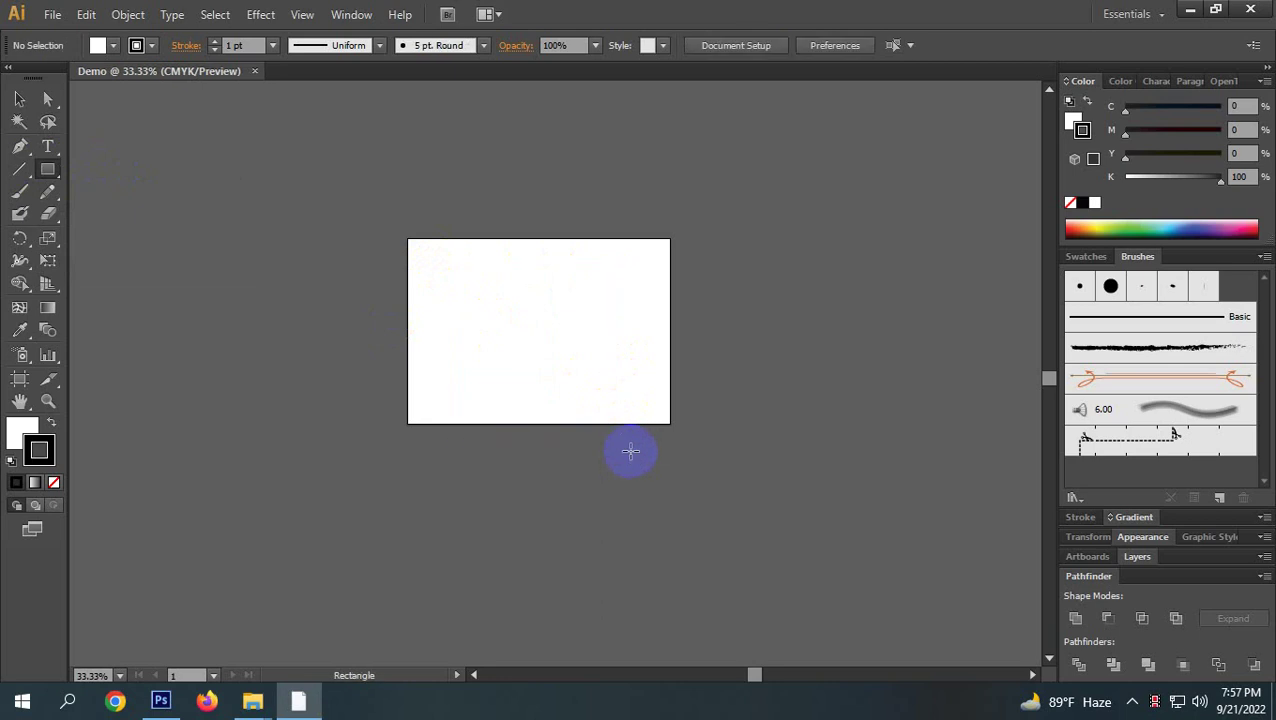
pyautogui.moveTo(202, 233); pyautogui.dragTo(292, 384)
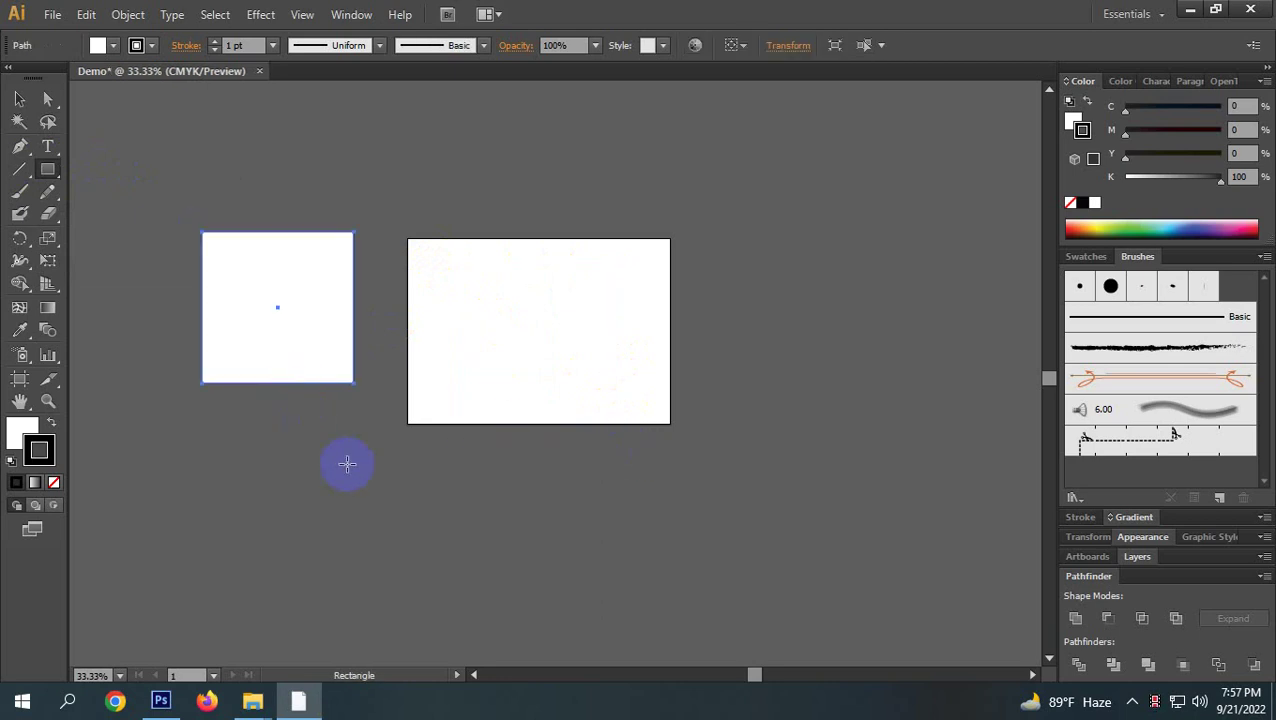
pyautogui.moveTo(433, 200); pyautogui.dragTo(610, 152)
pyautogui.hotkey('ctrl', 'z')
pyautogui.click(251, 339)
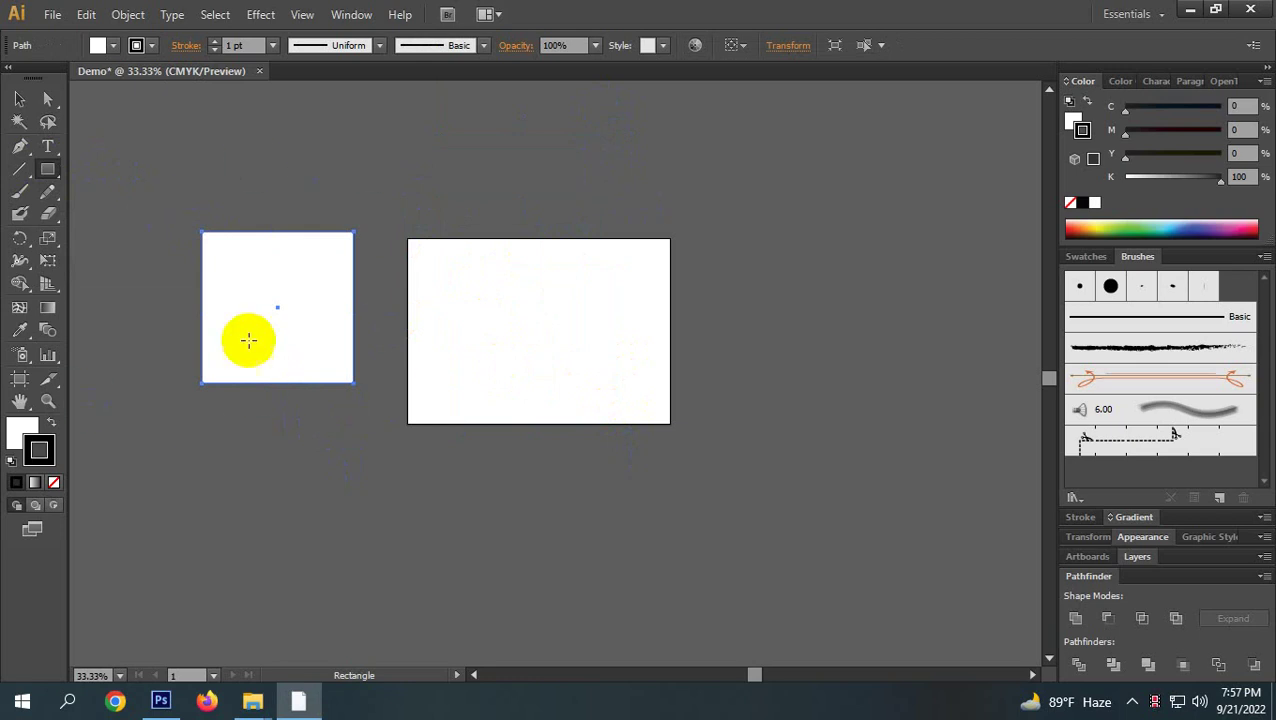
# Draw a large square above the artboard, three wide rectangles beside and below its right side, and a narrow upright rectangle overlapping its upper-right corner.
pyautogui.scroll(5, 572, 527)
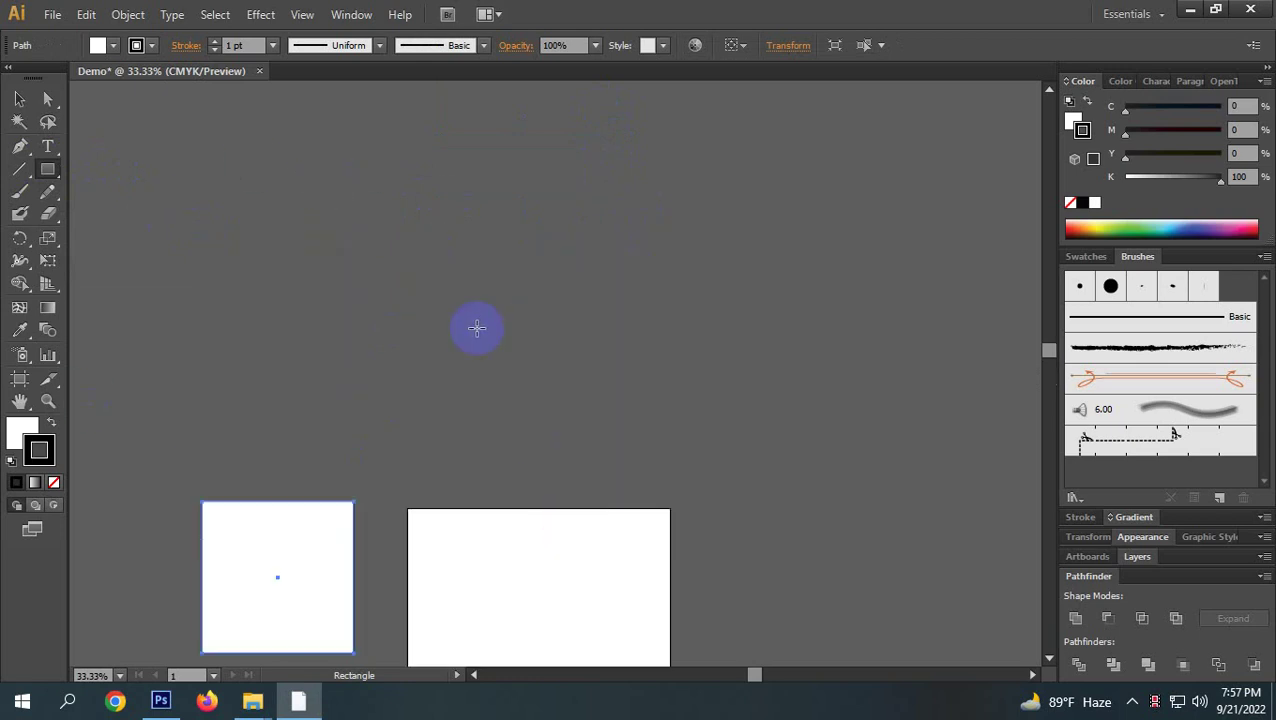
pyautogui.moveTo(405, 266); pyautogui.dragTo(643, 441)
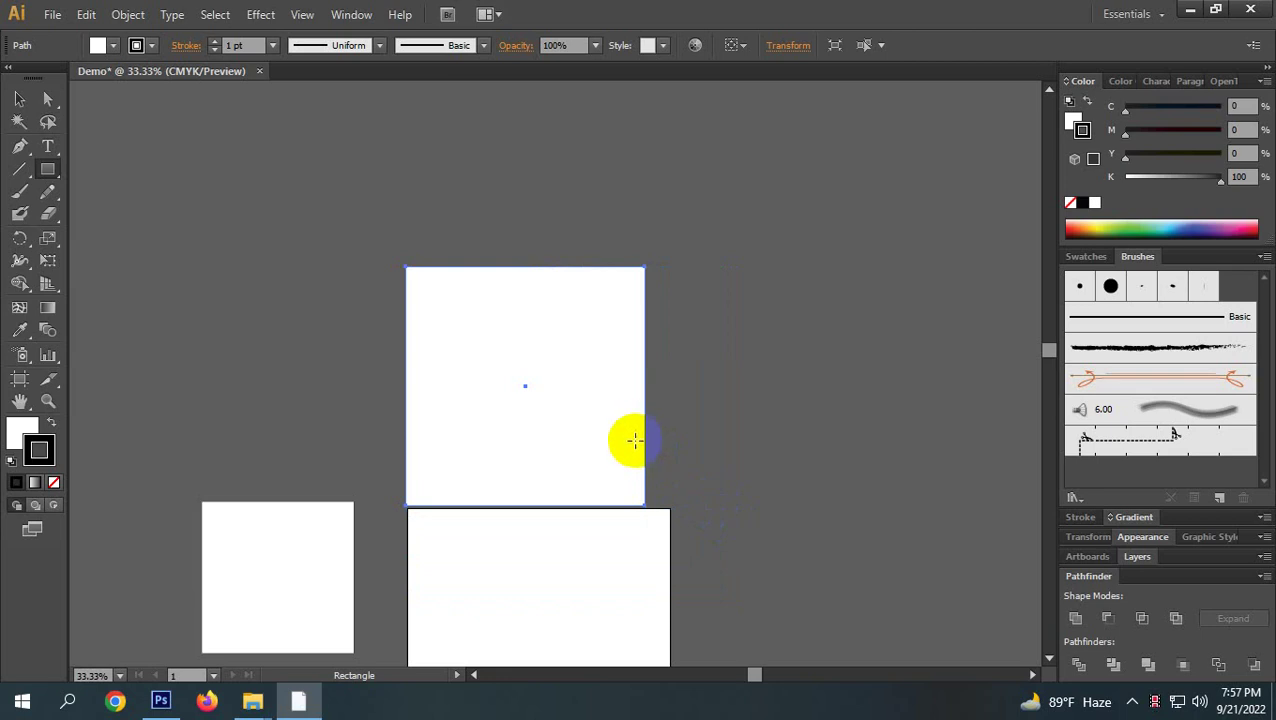
pyautogui.scroll(-3, 641, 424)
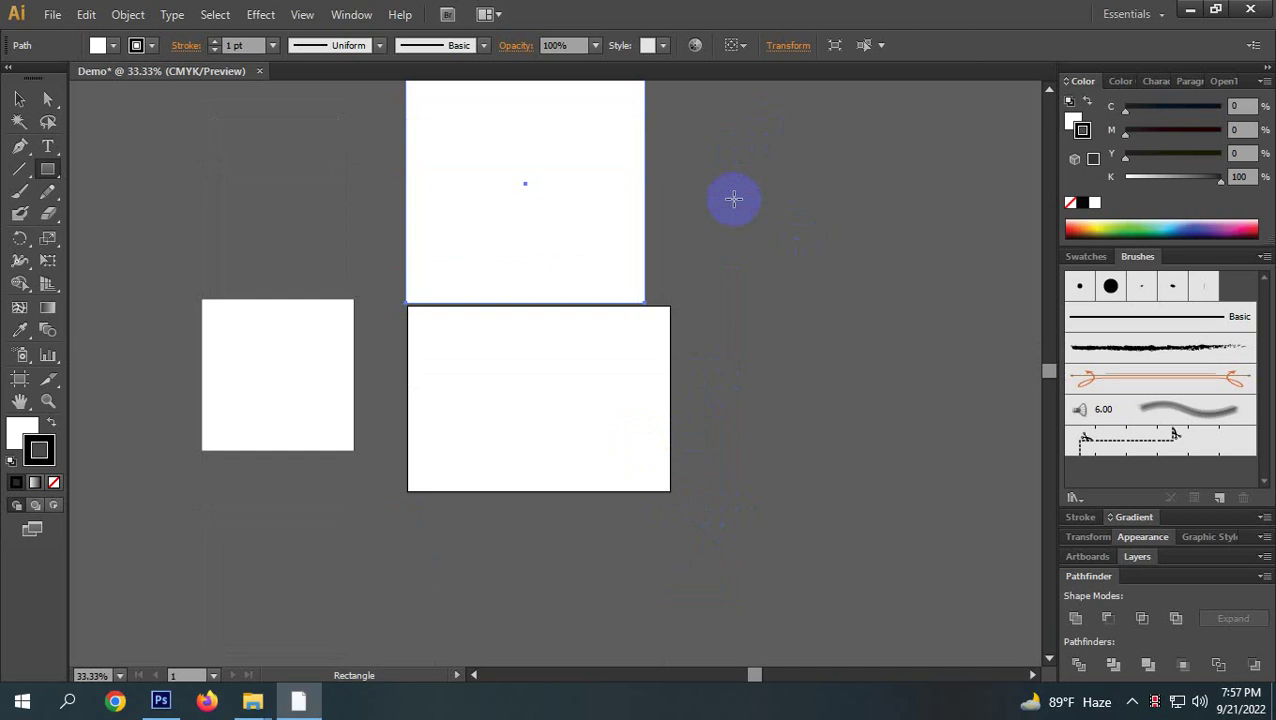
pyautogui.moveTo(735, 200); pyautogui.dragTo(937, 309)
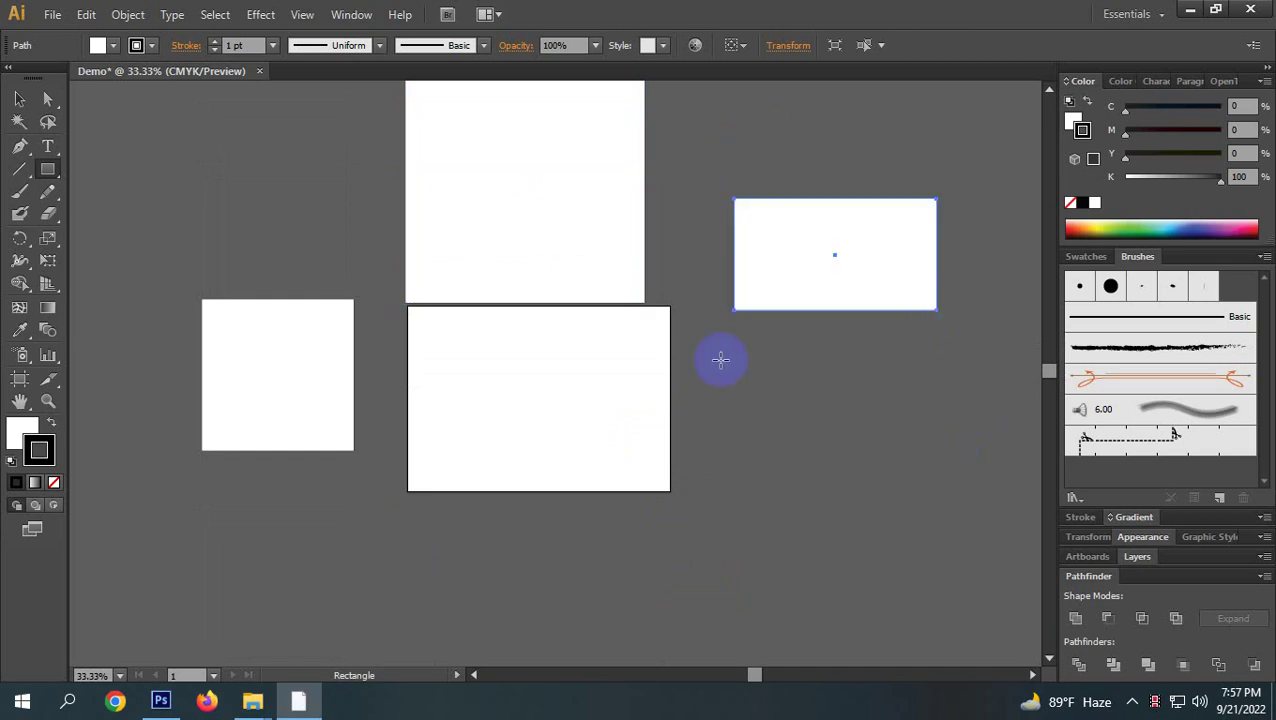
pyautogui.moveTo(710, 402); pyautogui.dragTo(938, 468)
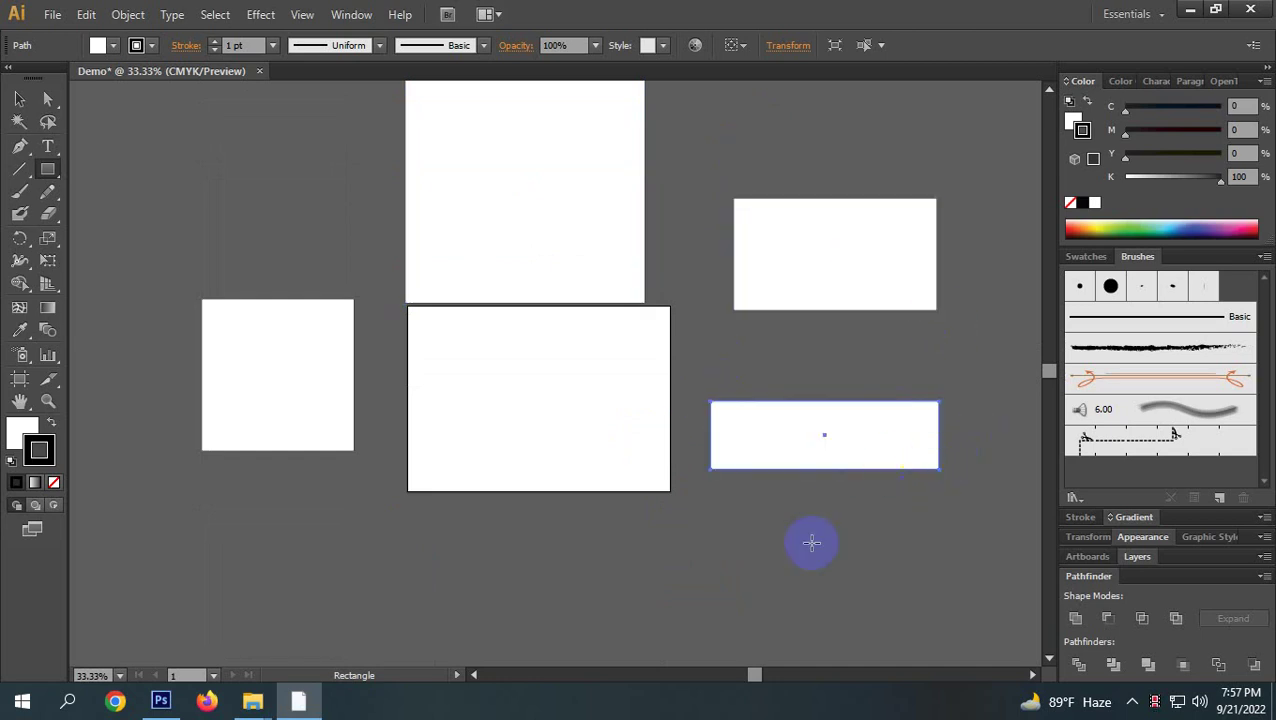
pyautogui.moveTo(631, 573); pyautogui.dragTo(960, 532)
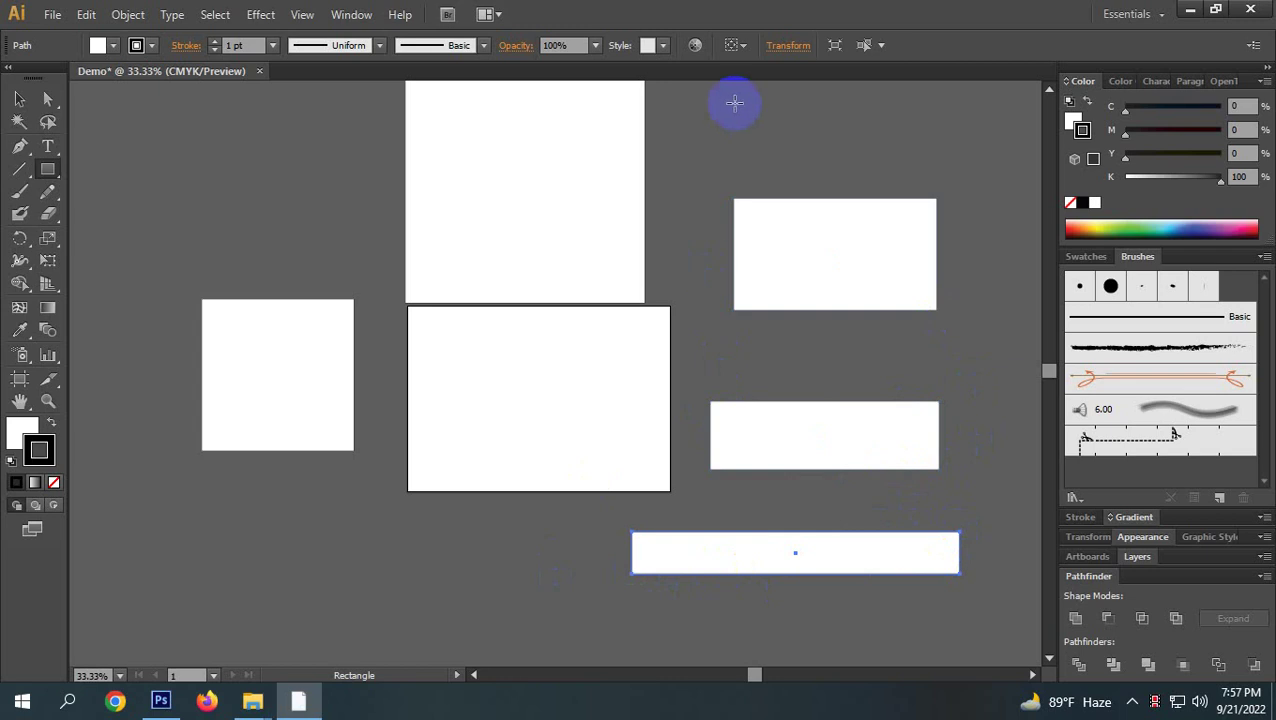
pyautogui.moveTo(722, 103); pyautogui.dragTo(668, 357)
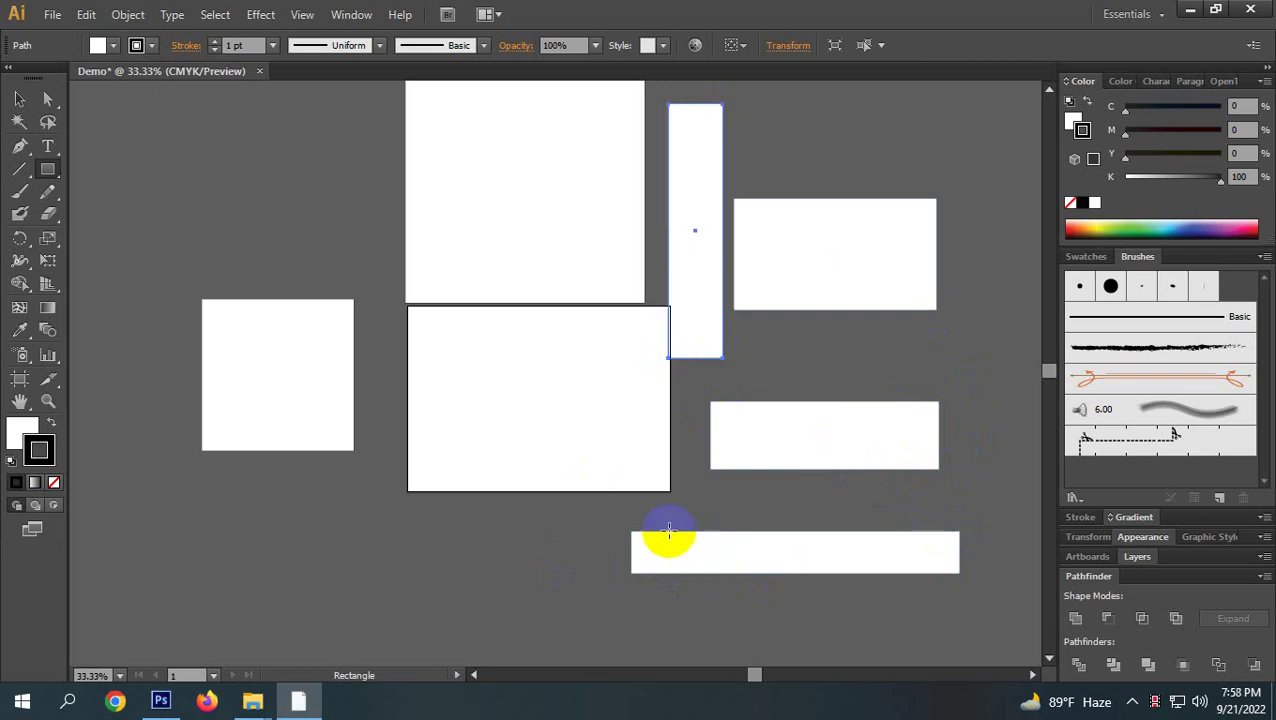
# Draw a wide rounded rectangle above the small square, to the left of the large square.
pyautogui.click(48, 170)
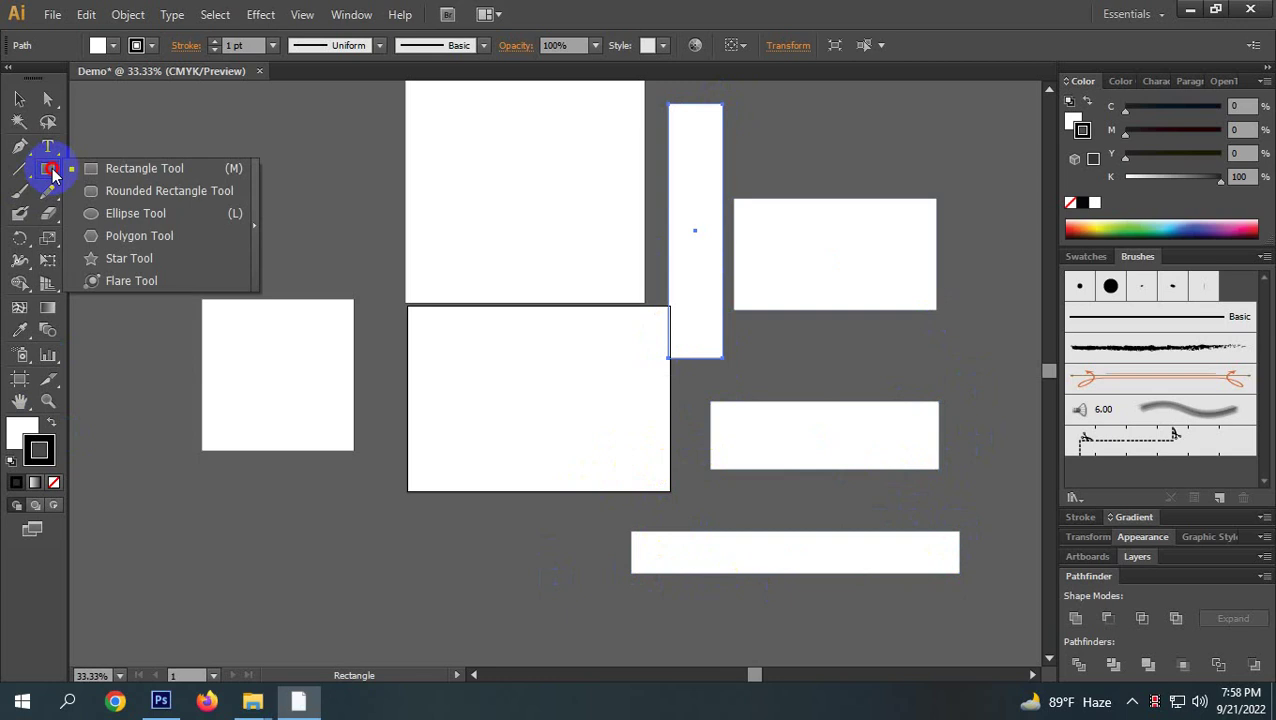
pyautogui.click(114, 191)
pyautogui.scroll(3, 263, 321)
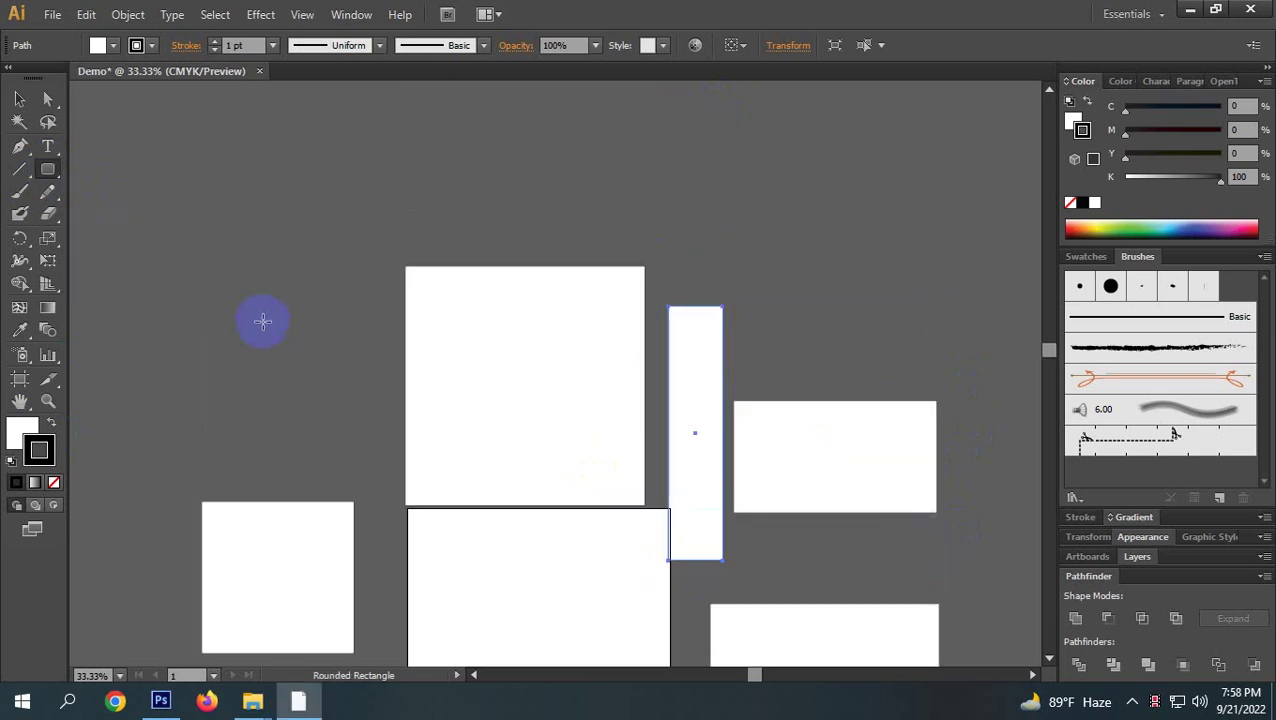
pyautogui.moveTo(113, 280); pyautogui.dragTo(306, 428)
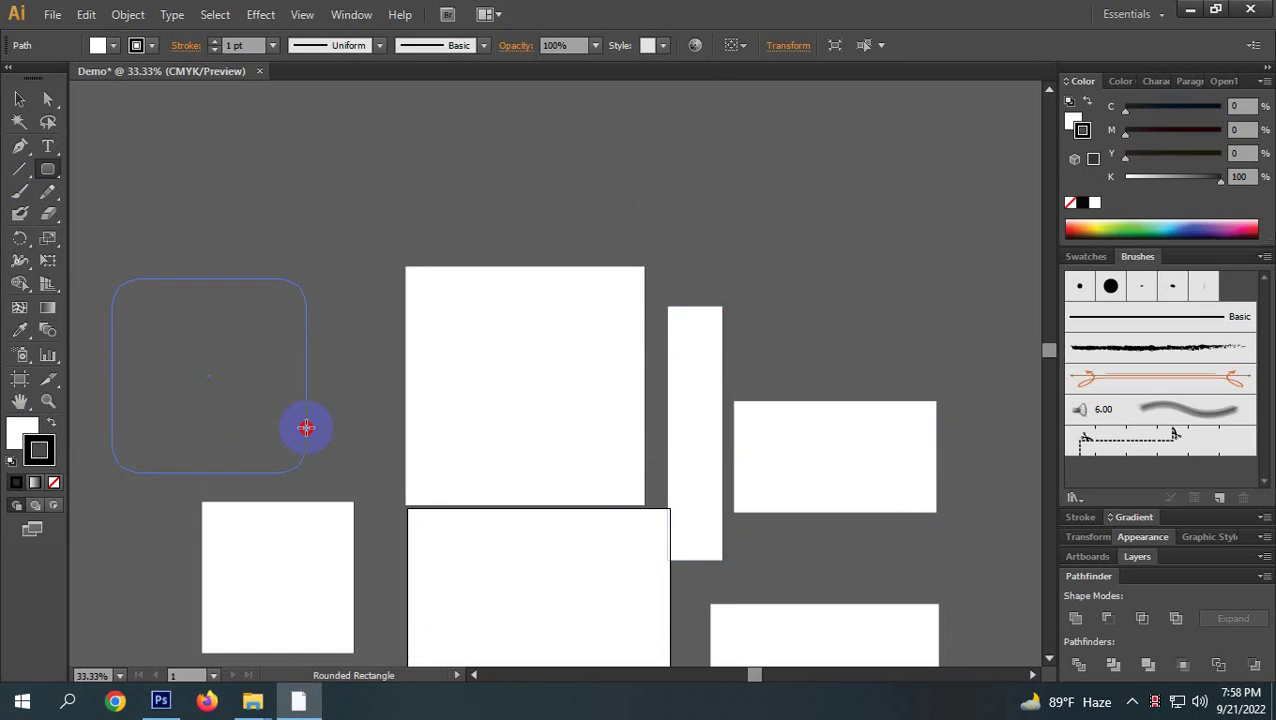
pyautogui.moveTo(306, 428); pyautogui.dragTo(345, 405)
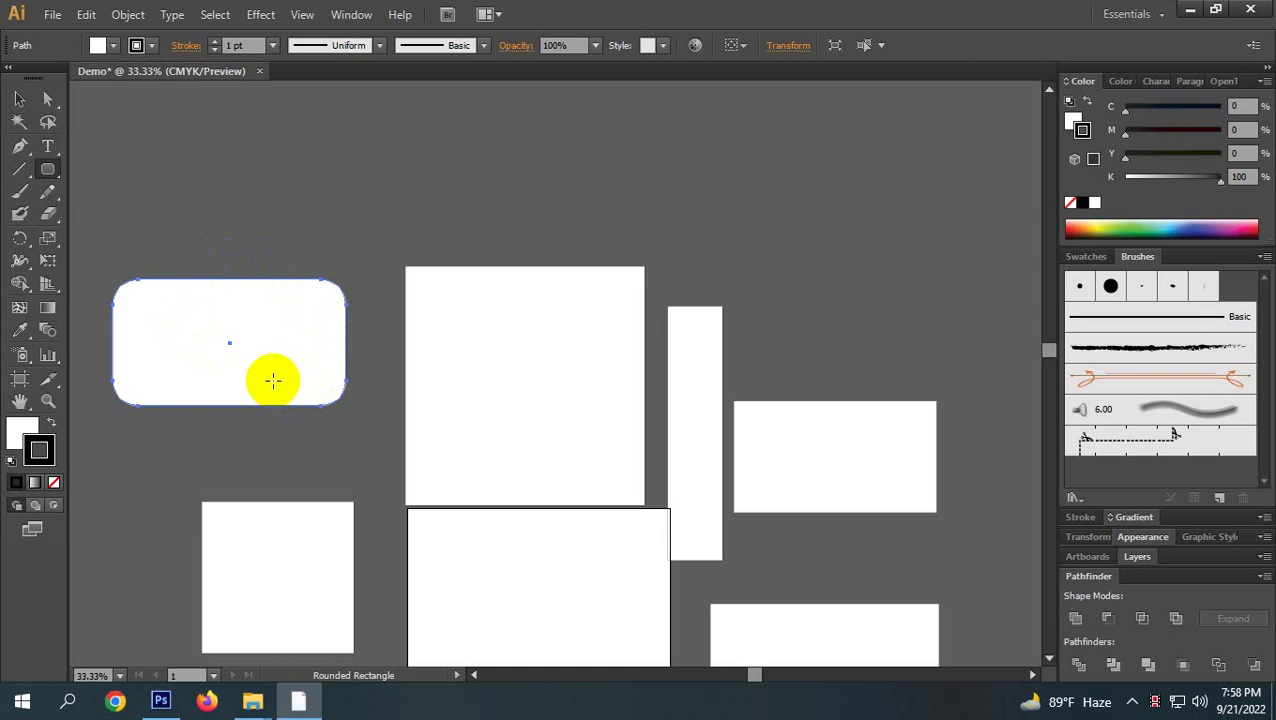
# Draw a large horizontal ellipse on the canvas above the large square with the Ellipse tool.
pyautogui.click(47, 172)
pyautogui.moveTo(47, 183); pyautogui.dragTo(150, 212)
pyautogui.scroll(5, 430, 307)
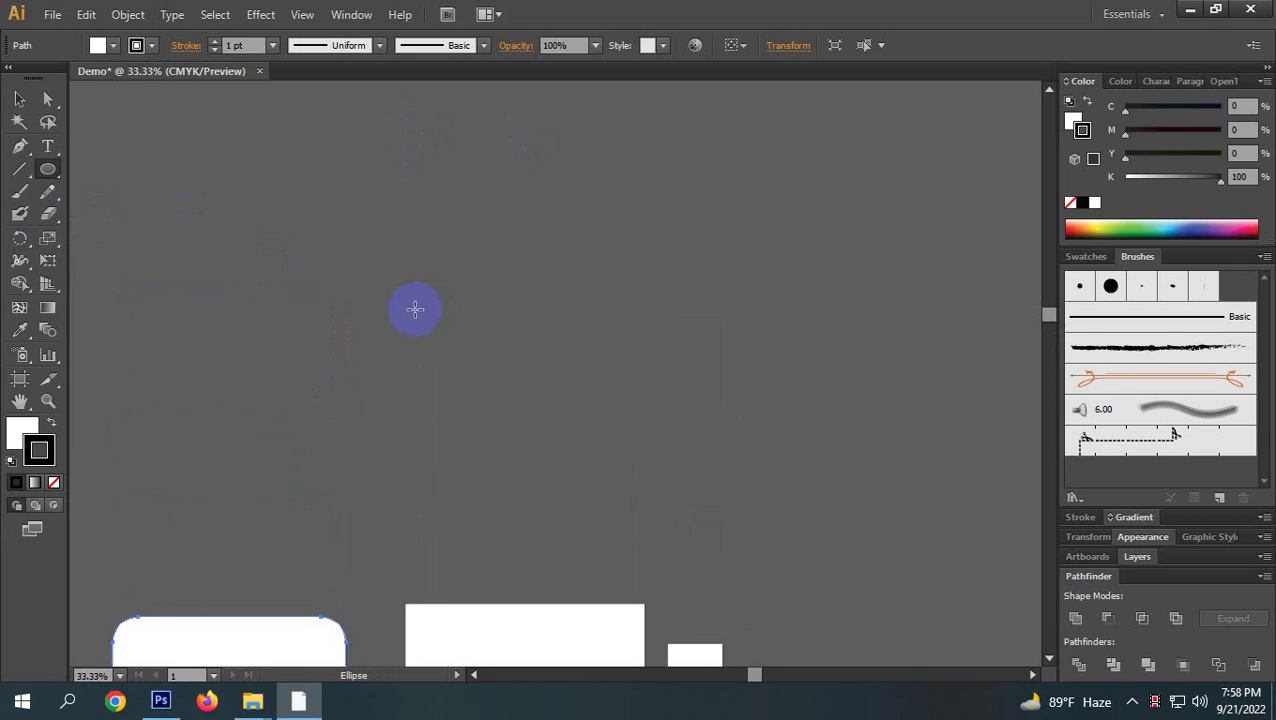
pyautogui.moveTo(353, 325); pyautogui.dragTo(711, 525)
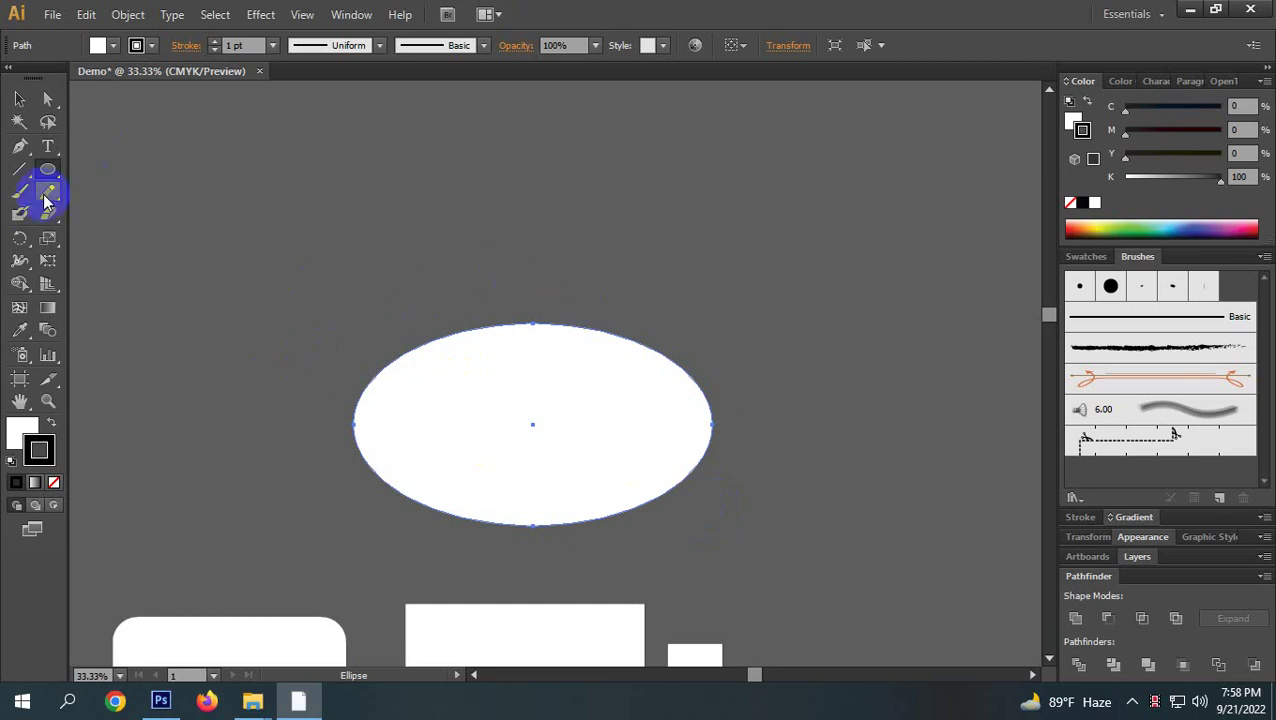
# Draw a hexagon with the Polygon tool on the canvas to the lower right of the ellipse.
pyautogui.moveTo(47, 169); pyautogui.dragTo(150, 238)
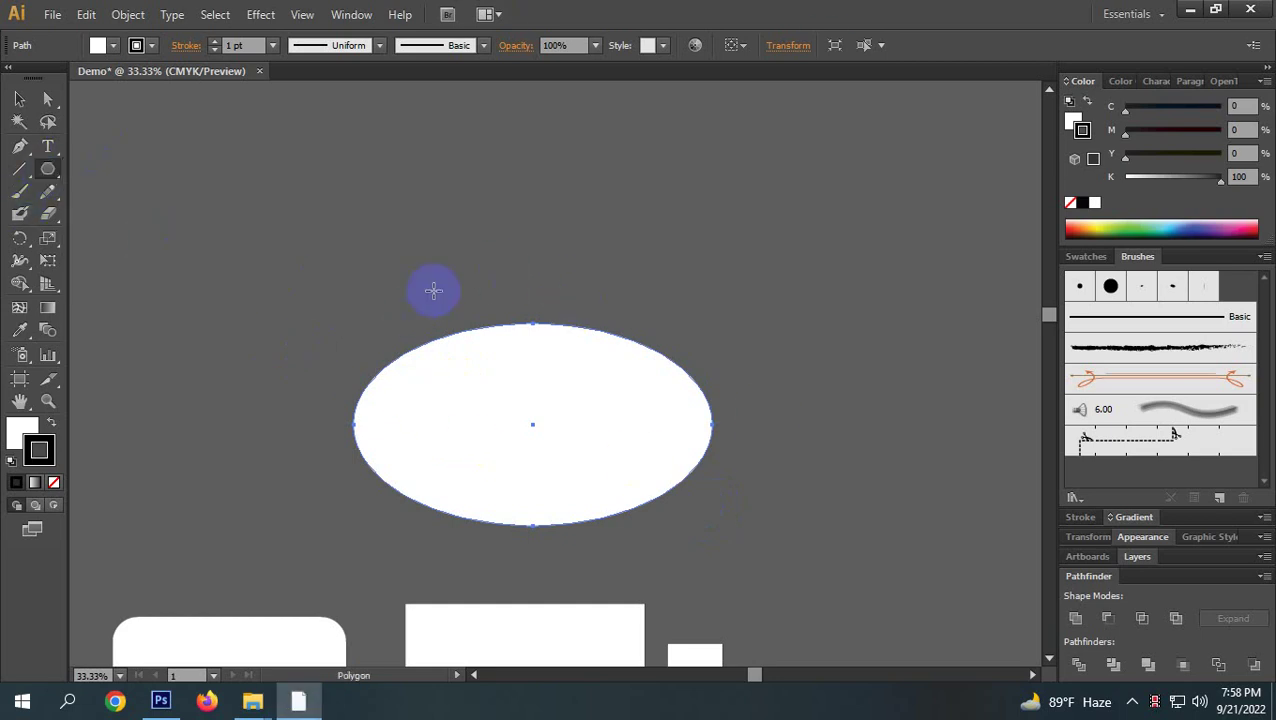
pyautogui.scroll(-5, 726, 427)
pyautogui.moveTo(862, 129); pyautogui.dragTo(946, 226)
pyautogui.scroll(5, 892, 335)
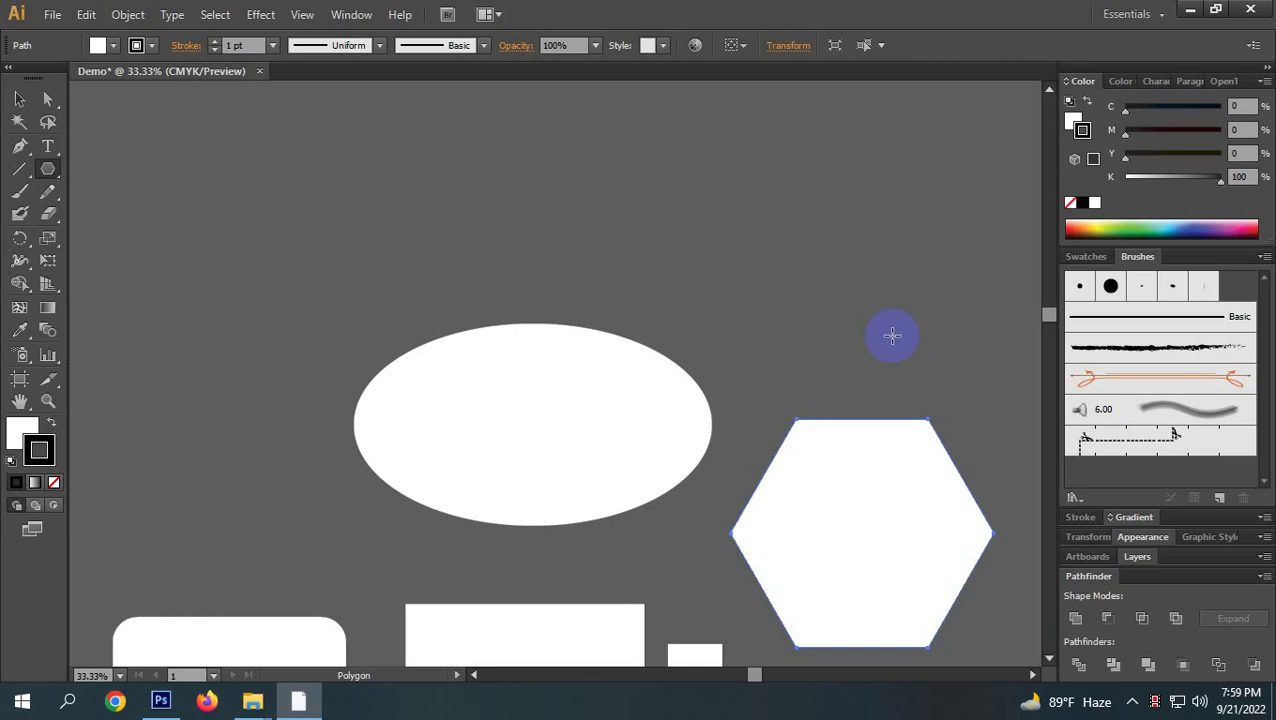
pyautogui.scroll(2, 838, 480)
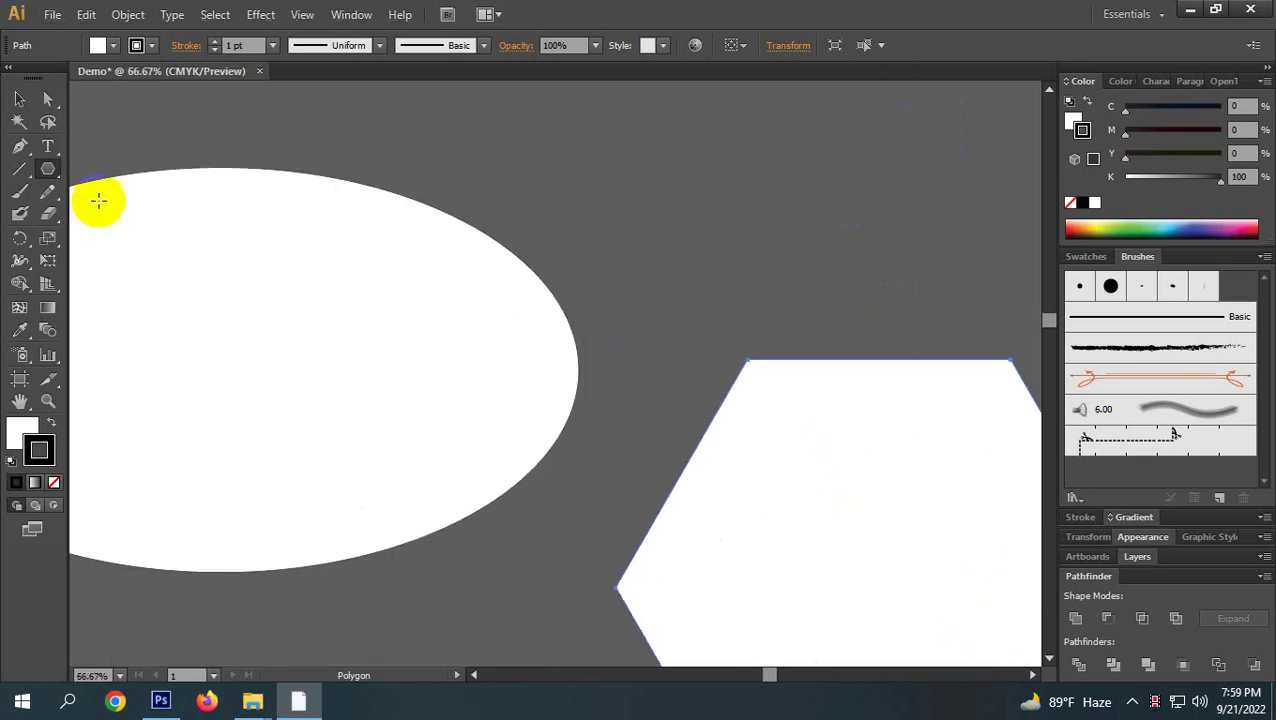
# Select the ellipse with the Selection tool and again with the Direct Selection tool to compare its bounding box and anchor points.
pyautogui.scroll(2, 373, 401)
pyautogui.scroll(-3, 618, 390)
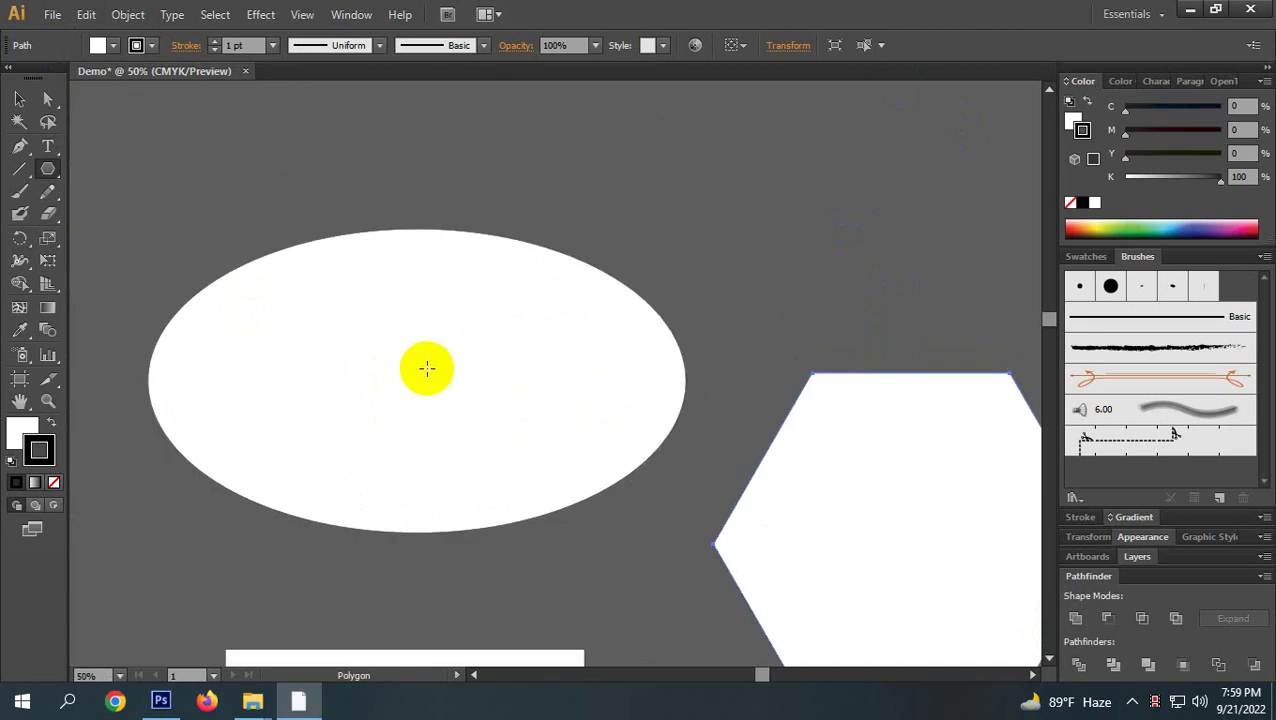
pyautogui.click(19, 101)
pyautogui.click(426, 347)
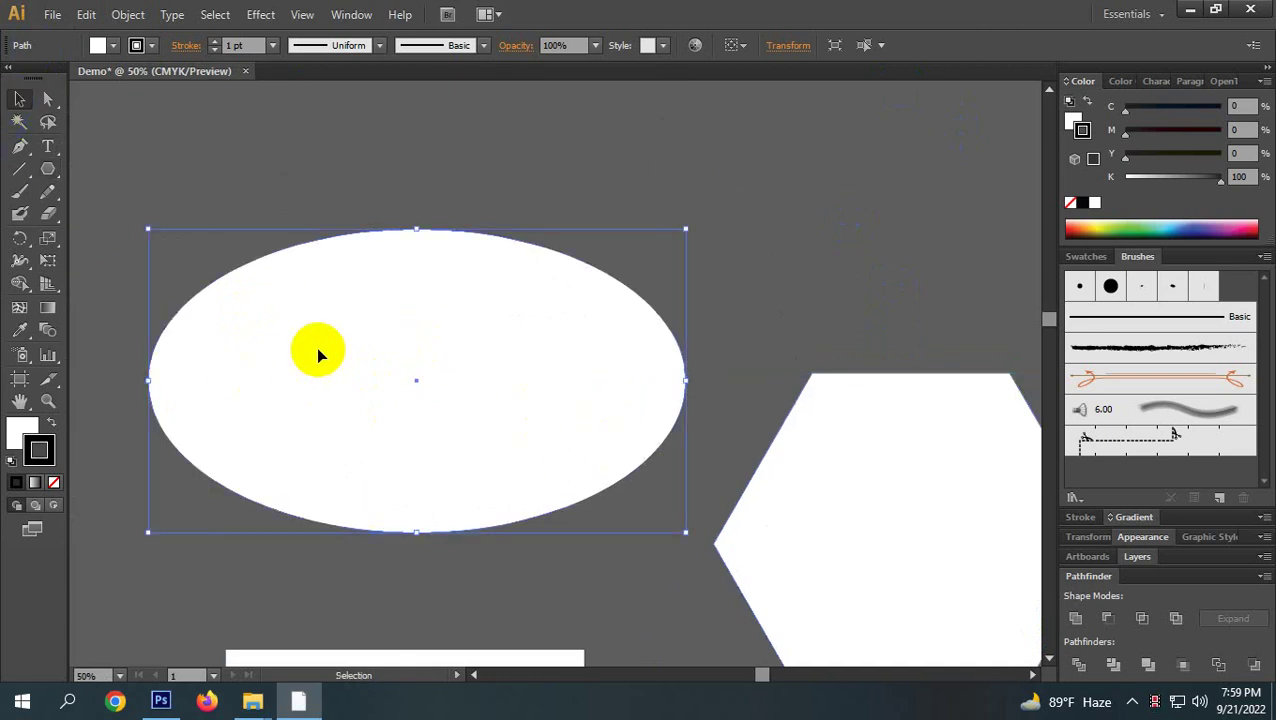
pyautogui.click(47, 99)
pyautogui.click(179, 114)
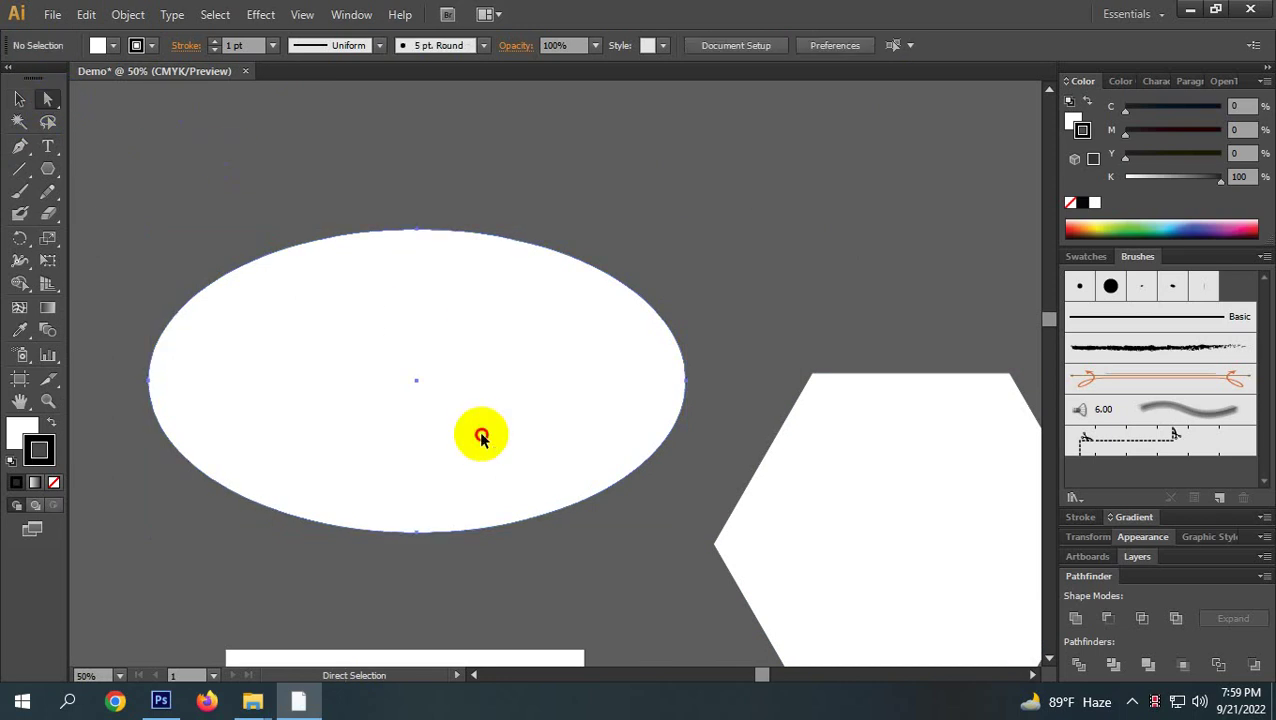
pyautogui.click(481, 437)
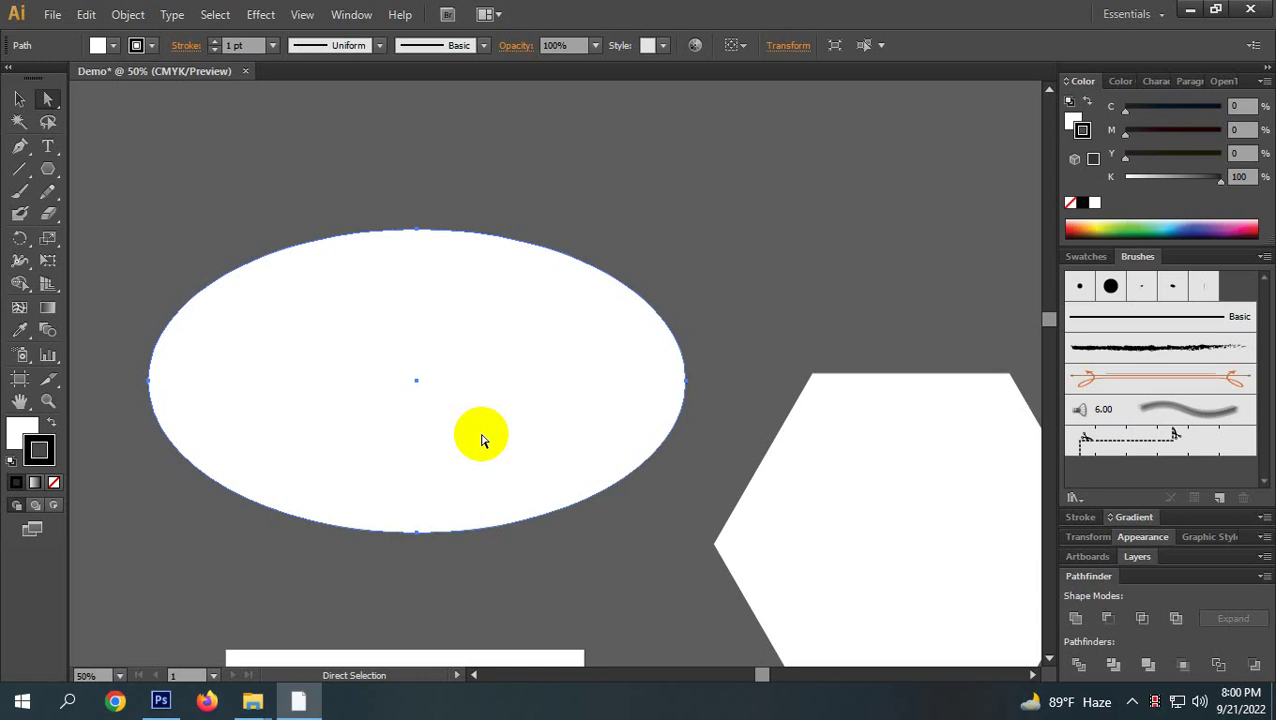
# Select the hexagon with the Selection tool to examine its sides and bounding box.
pyautogui.click(19, 99)
pyautogui.scroll(-3, 265, 135)
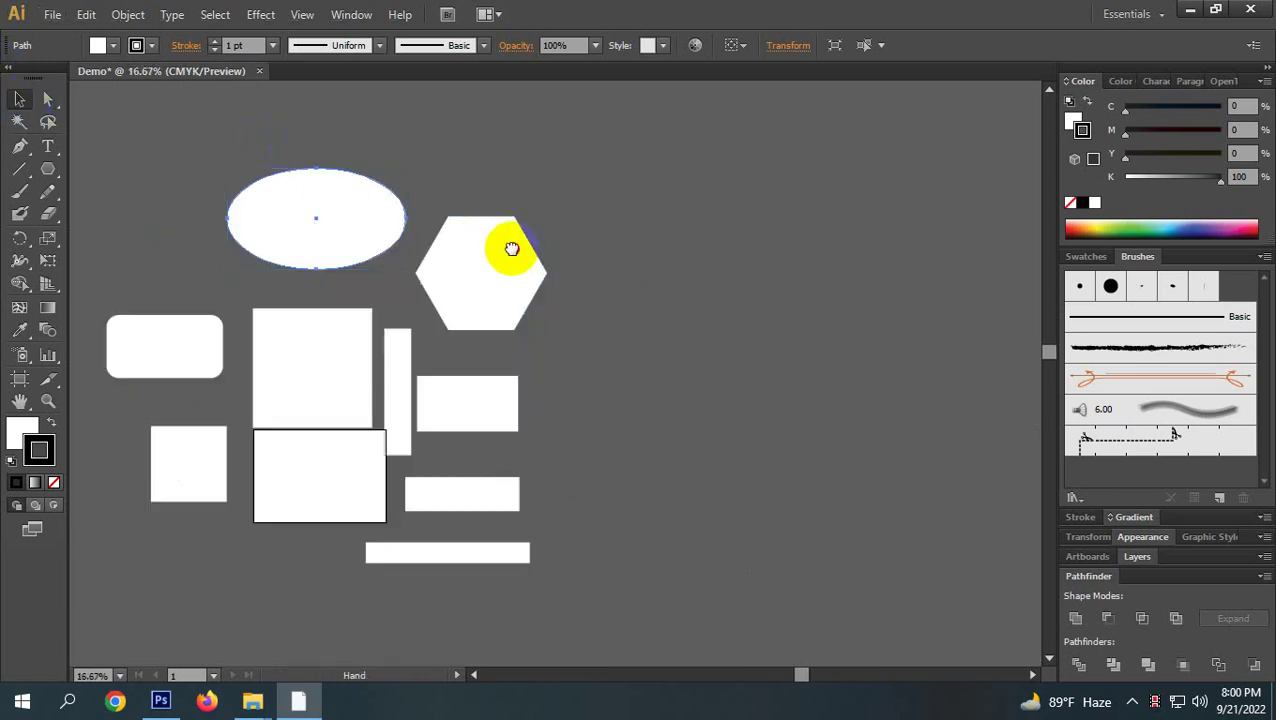
pyautogui.click(521, 236)
pyautogui.scroll(2, 500, 242)
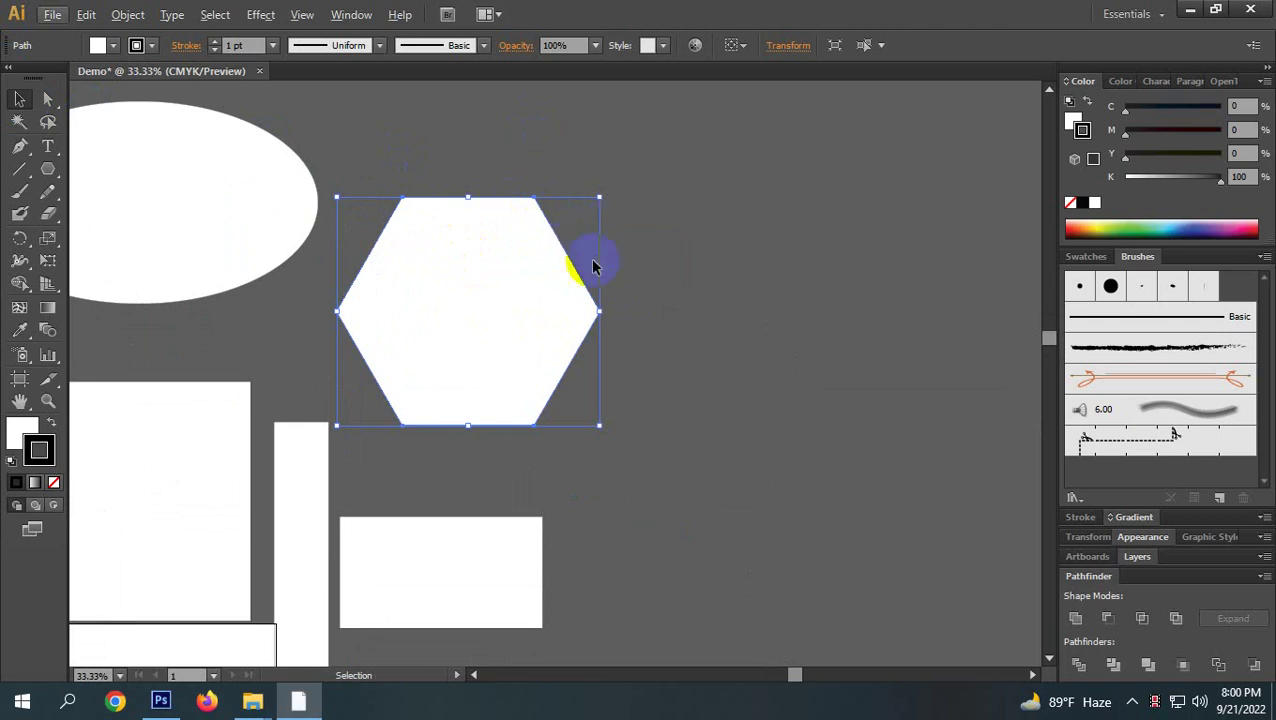
pyautogui.click(649, 370)
pyautogui.click(490, 359)
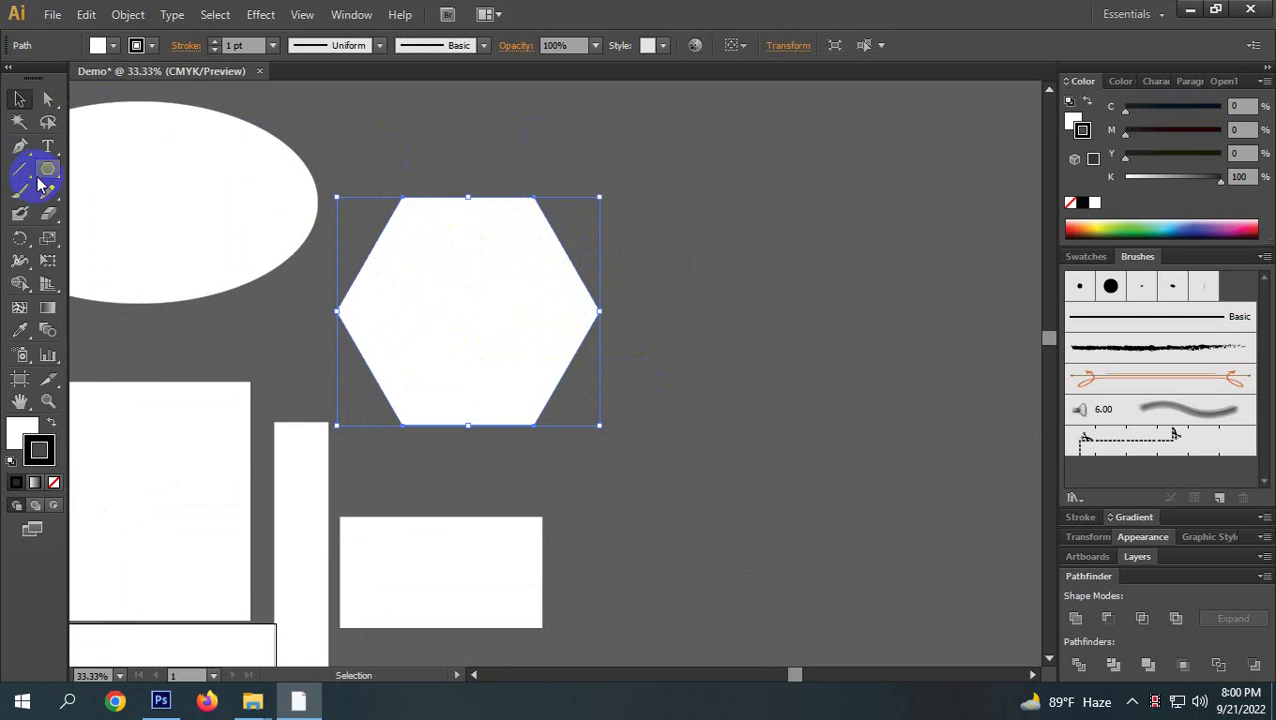
# Draw a large five-pointed star overlapping the hexagon's upper-right side with the Star tool, and delete it.
pyautogui.moveTo(45, 171); pyautogui.dragTo(170, 261)
pyautogui.moveTo(686, 177)
pyautogui.mouseDown()
pyautogui.moveTo(778, 316)
pyautogui.moveTo(652, 272)
pyautogui.mouseUp()
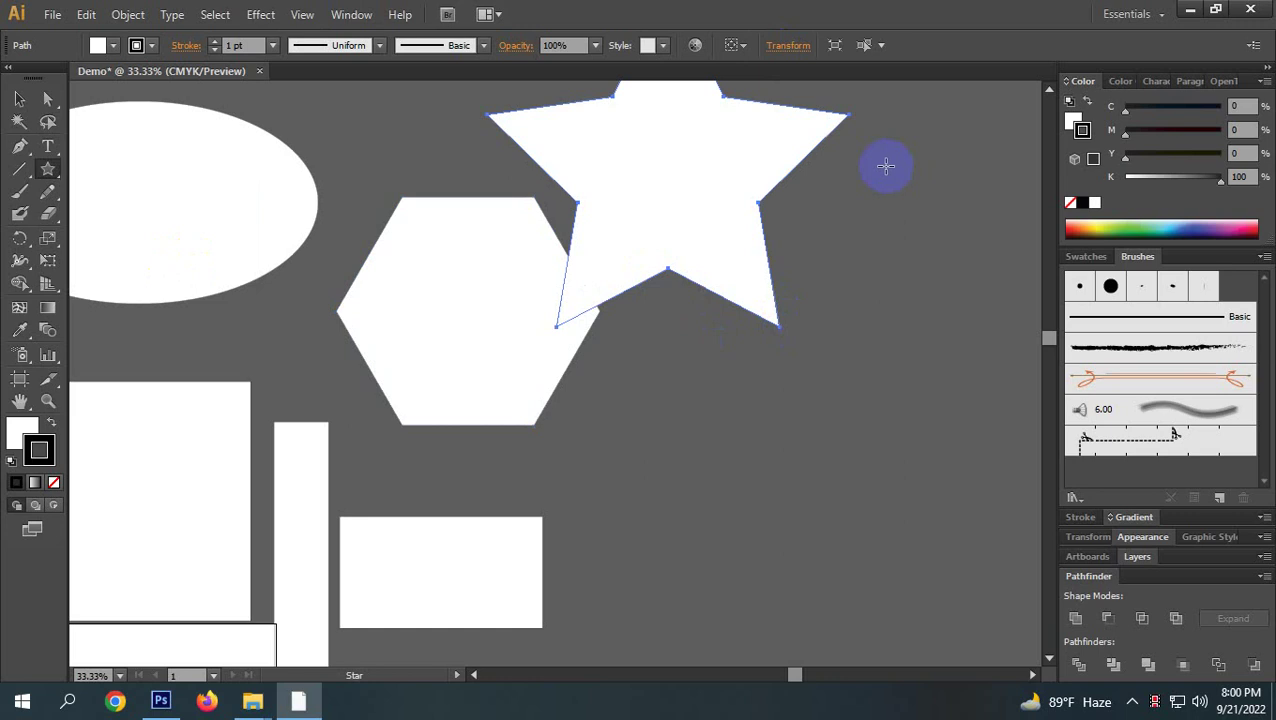
pyautogui.moveTo(260, 150); pyautogui.dragTo(260, 150)
pyautogui.moveTo(45, 167); pyautogui.dragTo(14, 105)
pyautogui.click(19, 99)
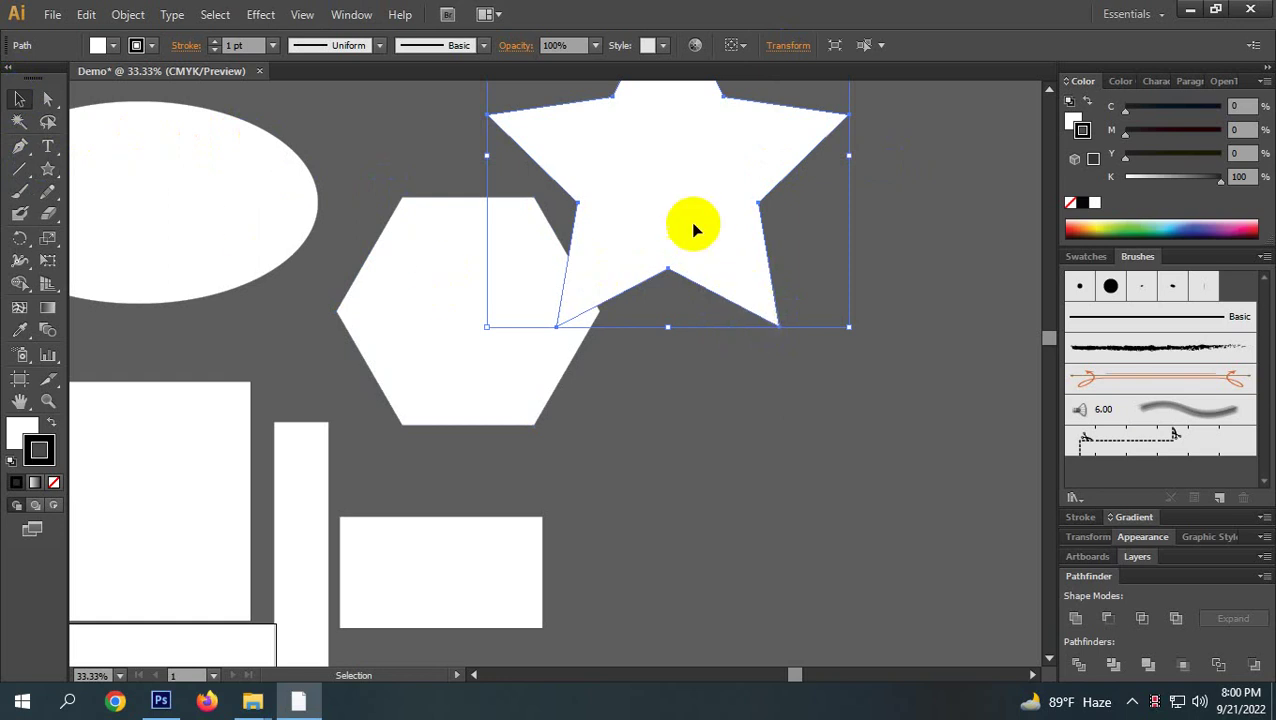
pyautogui.press('Delete')
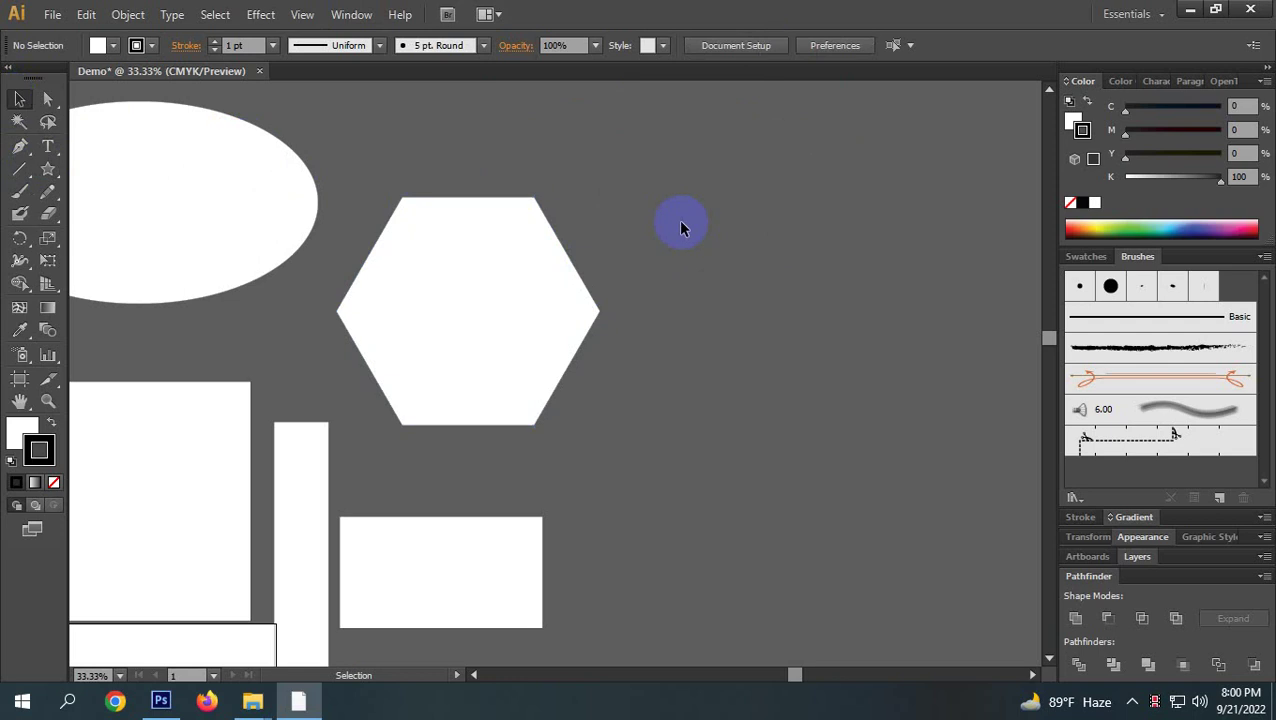
pyautogui.hscroll(2, 860, 378)
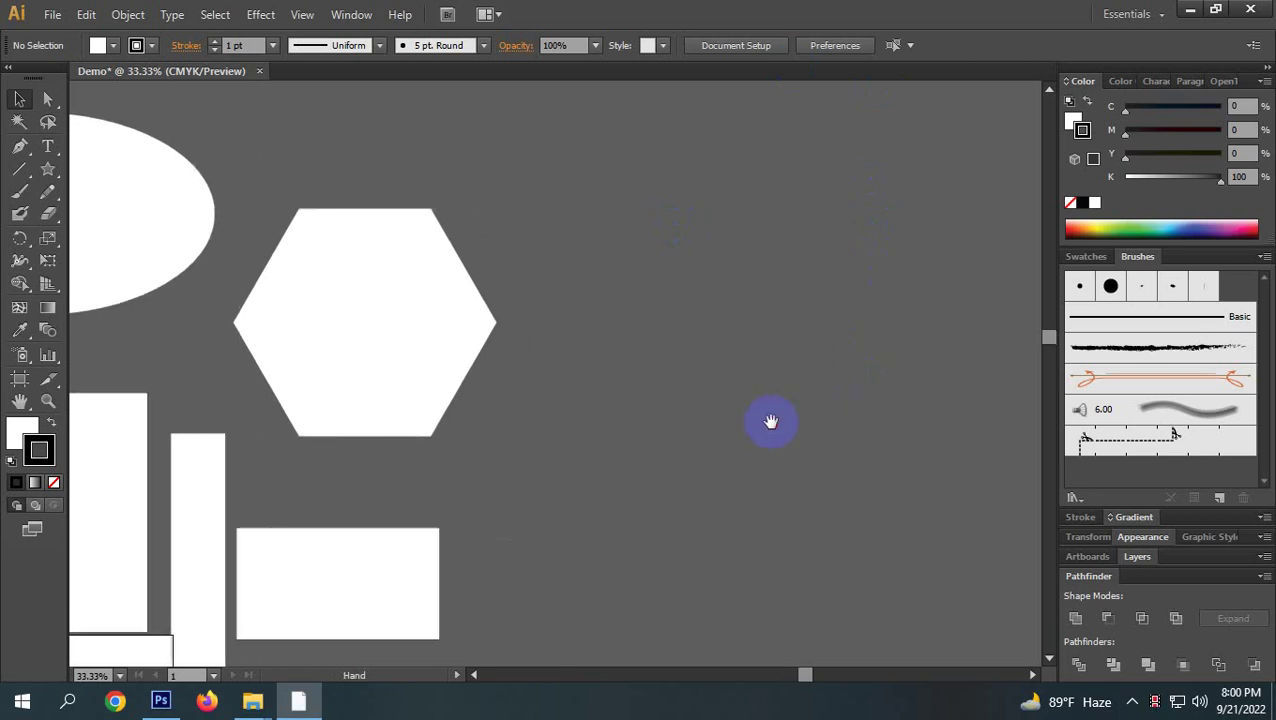
pyautogui.moveTo(47, 170); pyautogui.dragTo(134, 235)
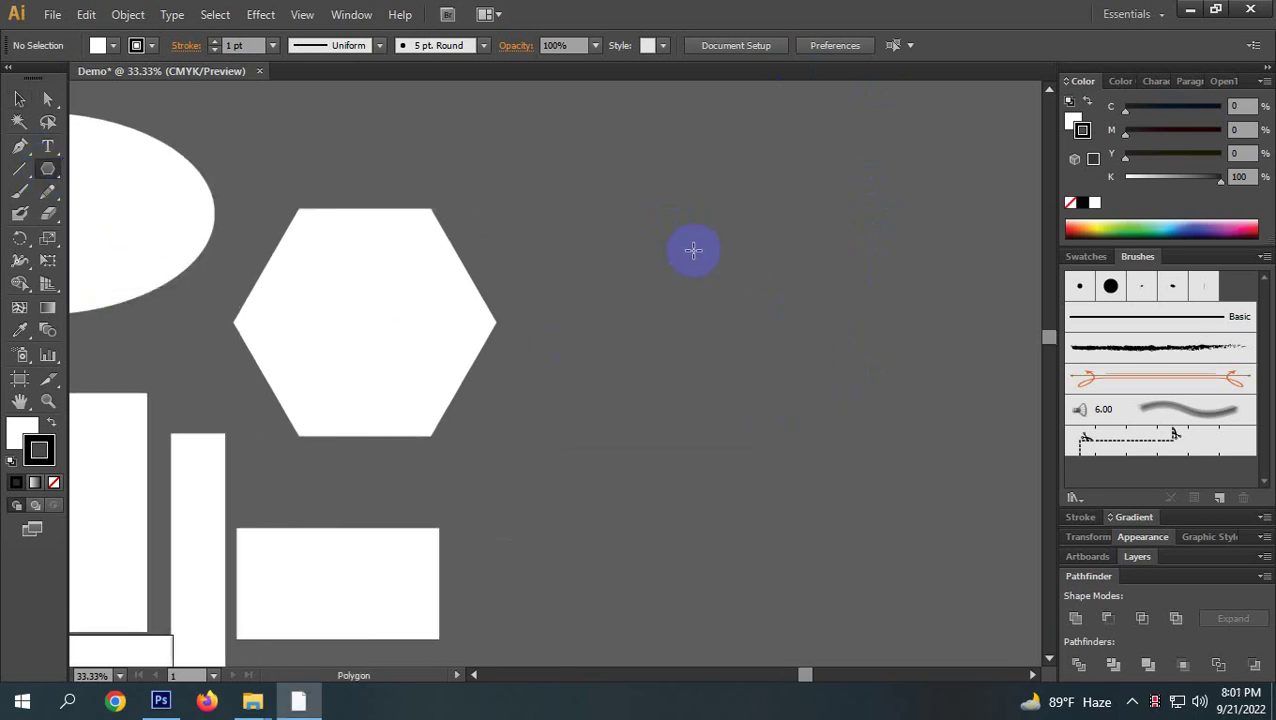
pyautogui.click(693, 250)
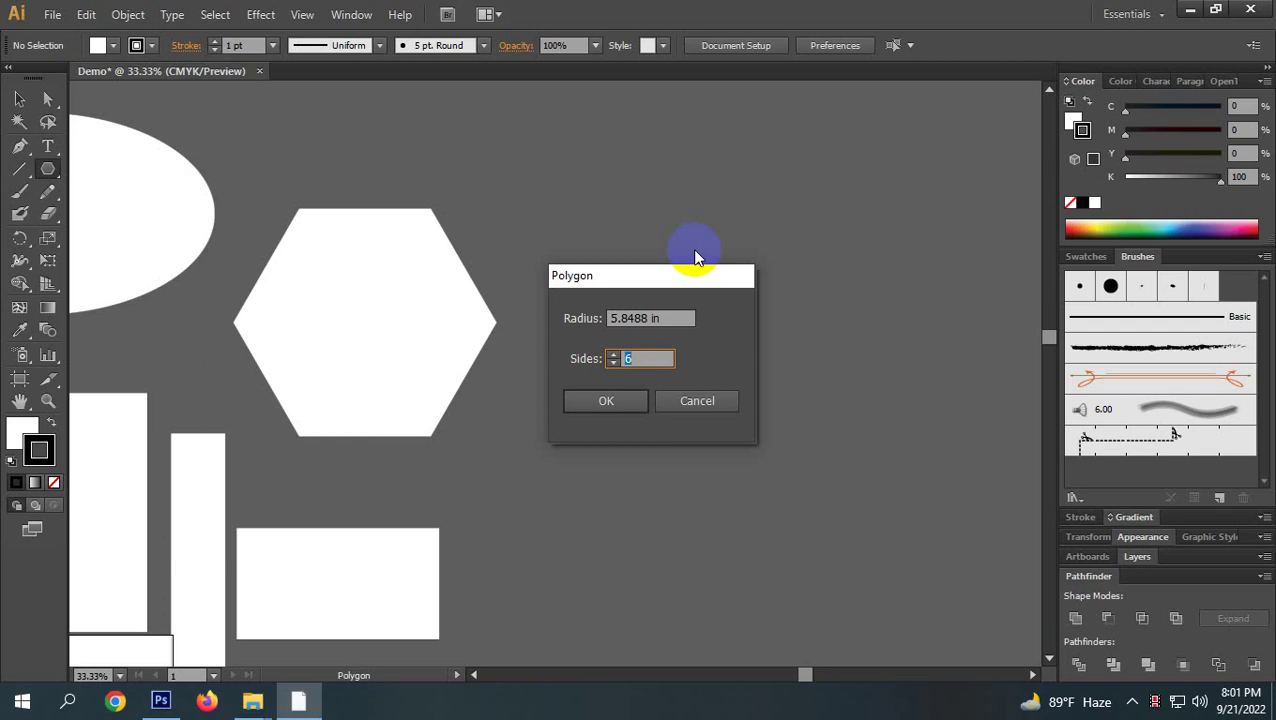
pyautogui.click(700, 404)
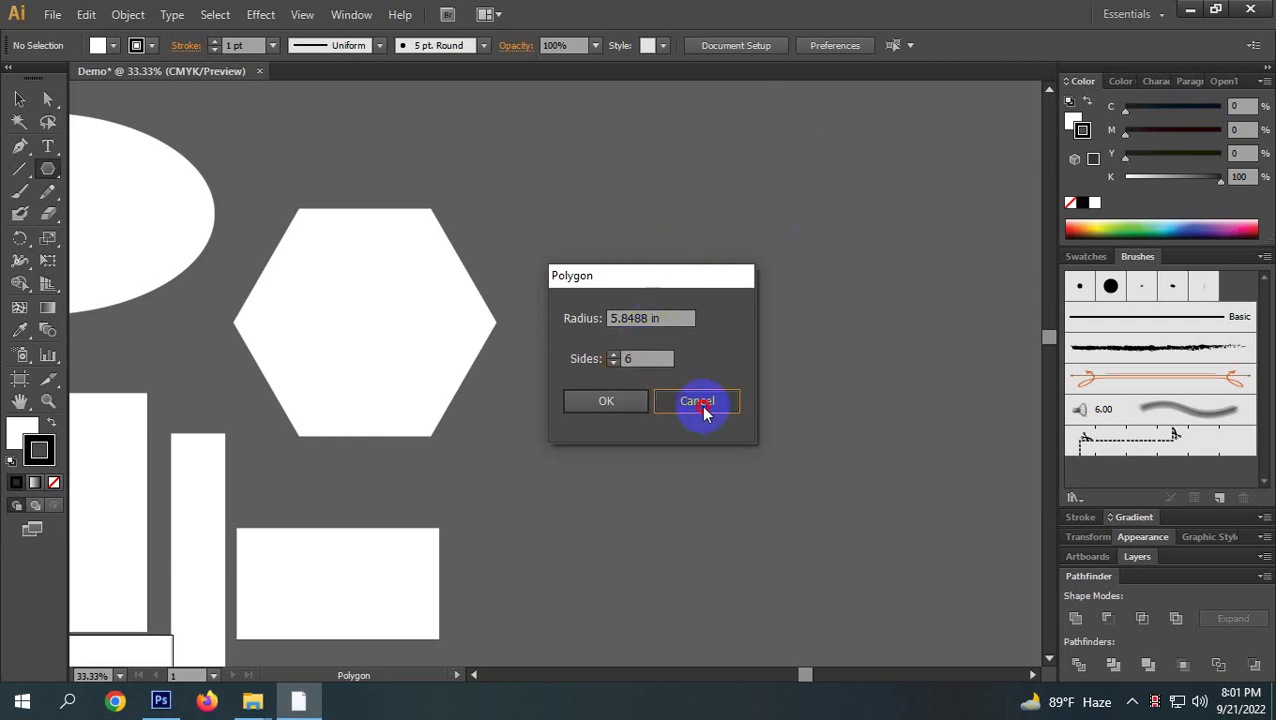
pyautogui.click(806, 447)
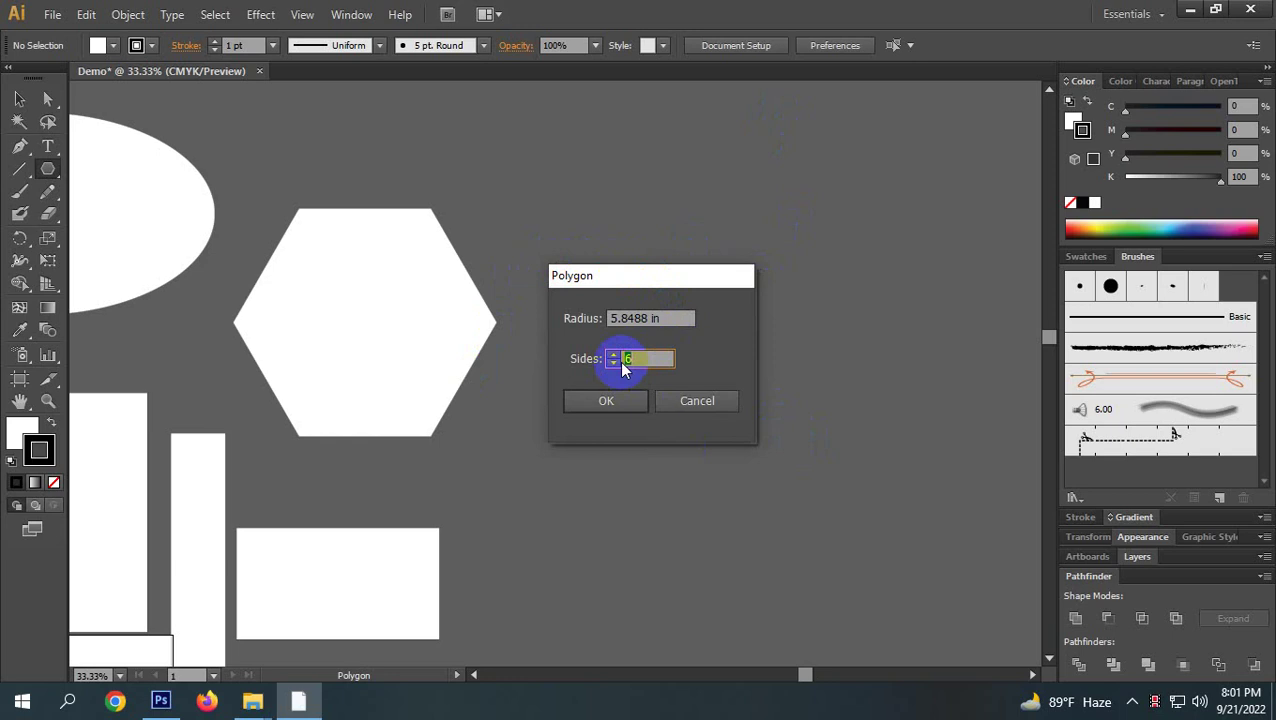
pyautogui.click(733, 408)
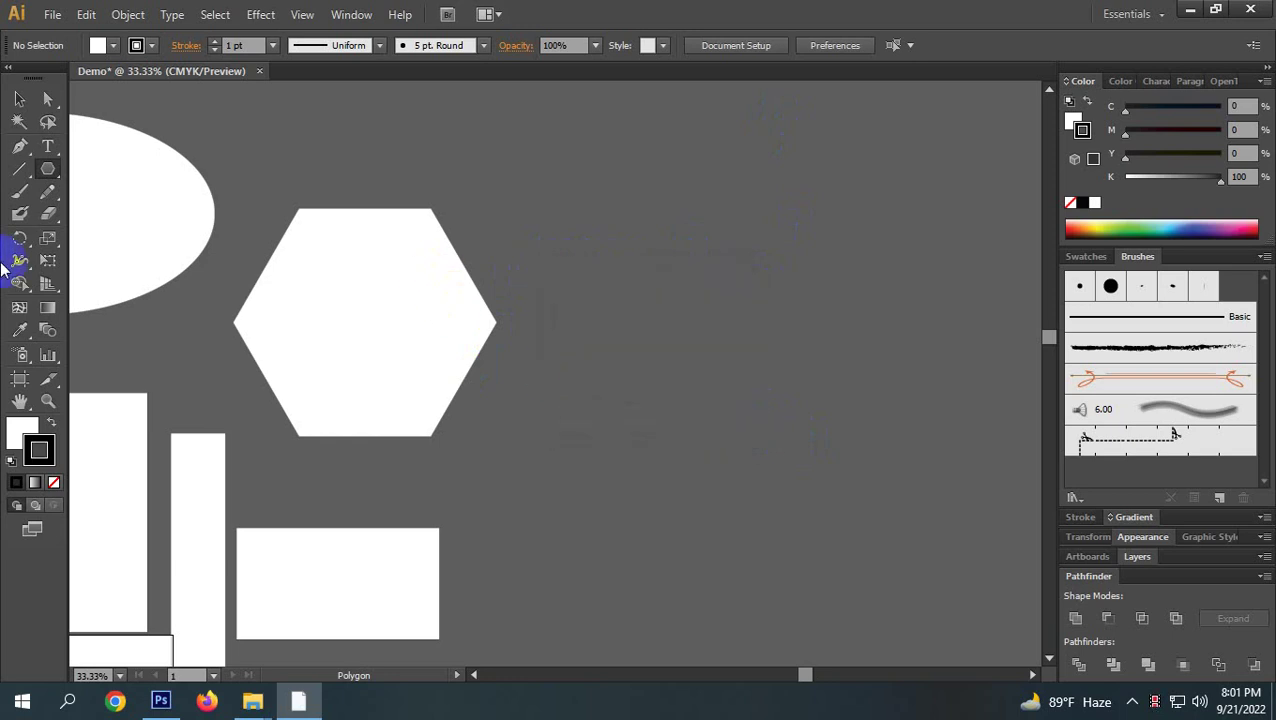
# Create a triangle on the canvas to the right of the hexagon with the Polygon tool, using radius 5.8488 in and 3 sides.
pyautogui.moveTo(47, 168); pyautogui.dragTo(117, 237)
pyautogui.click(762, 328)
pyautogui.click(619, 390)
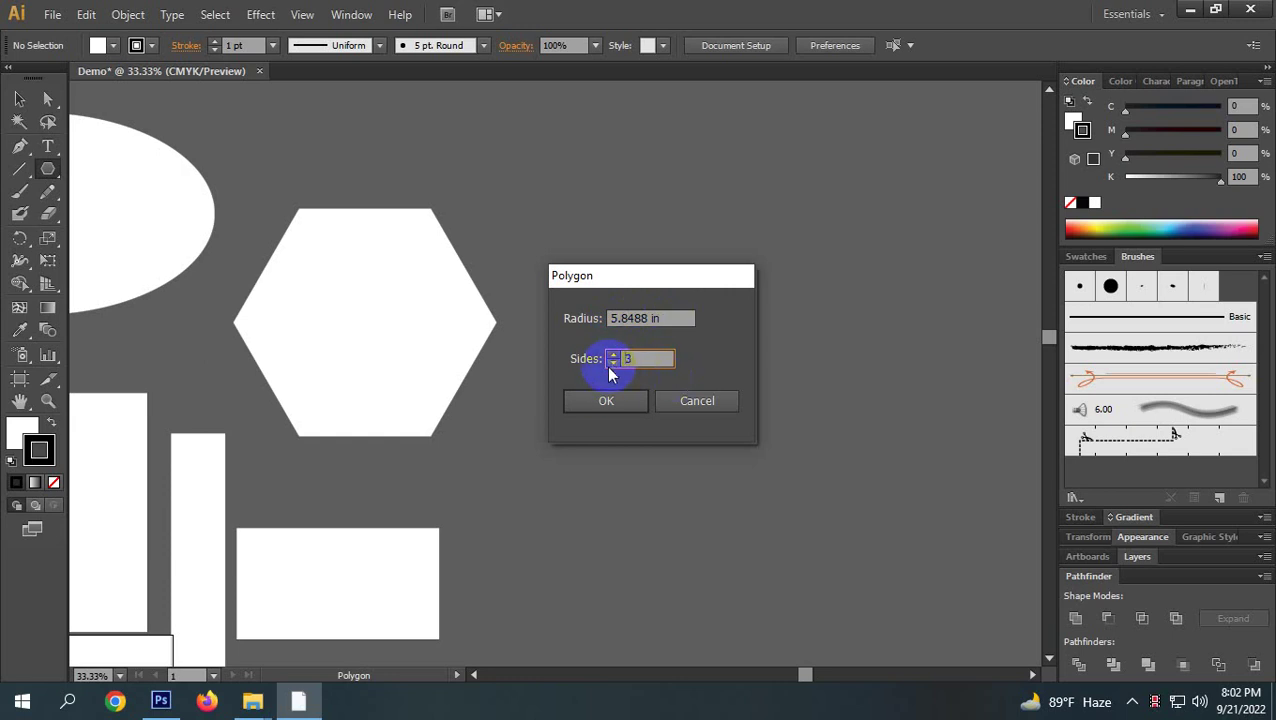
pyautogui.click(606, 402)
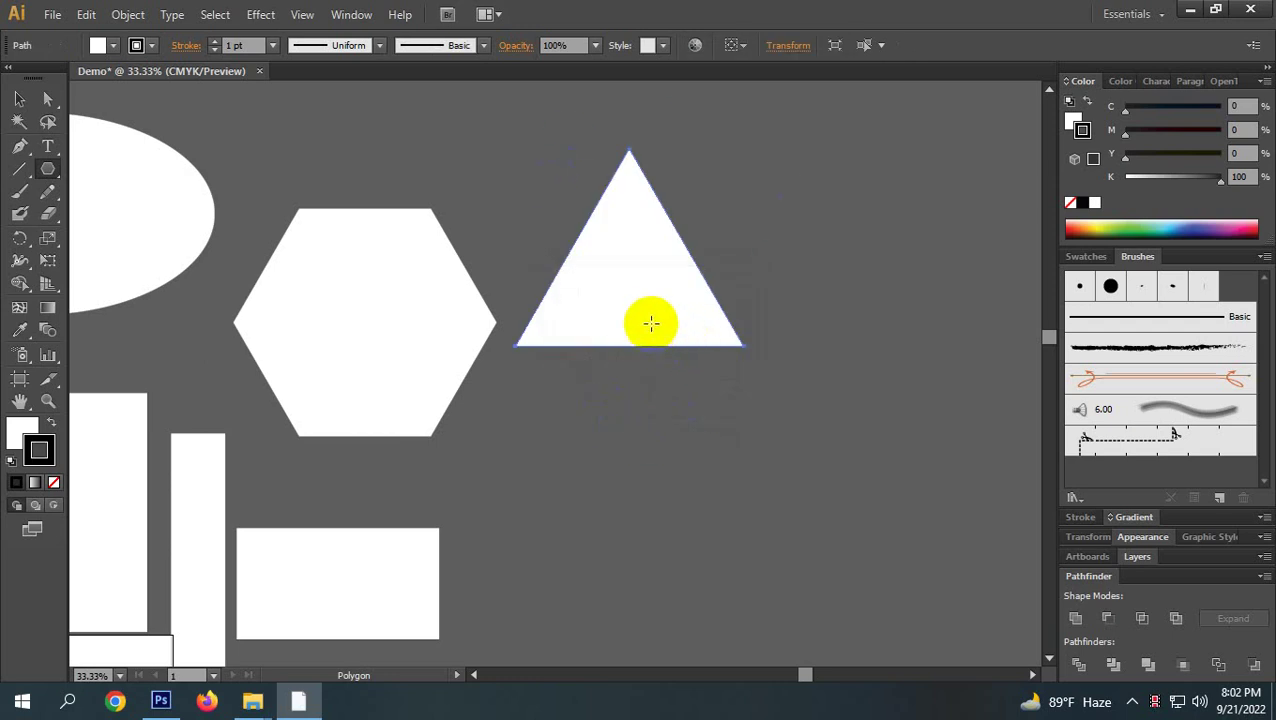
pyautogui.click(18, 100)
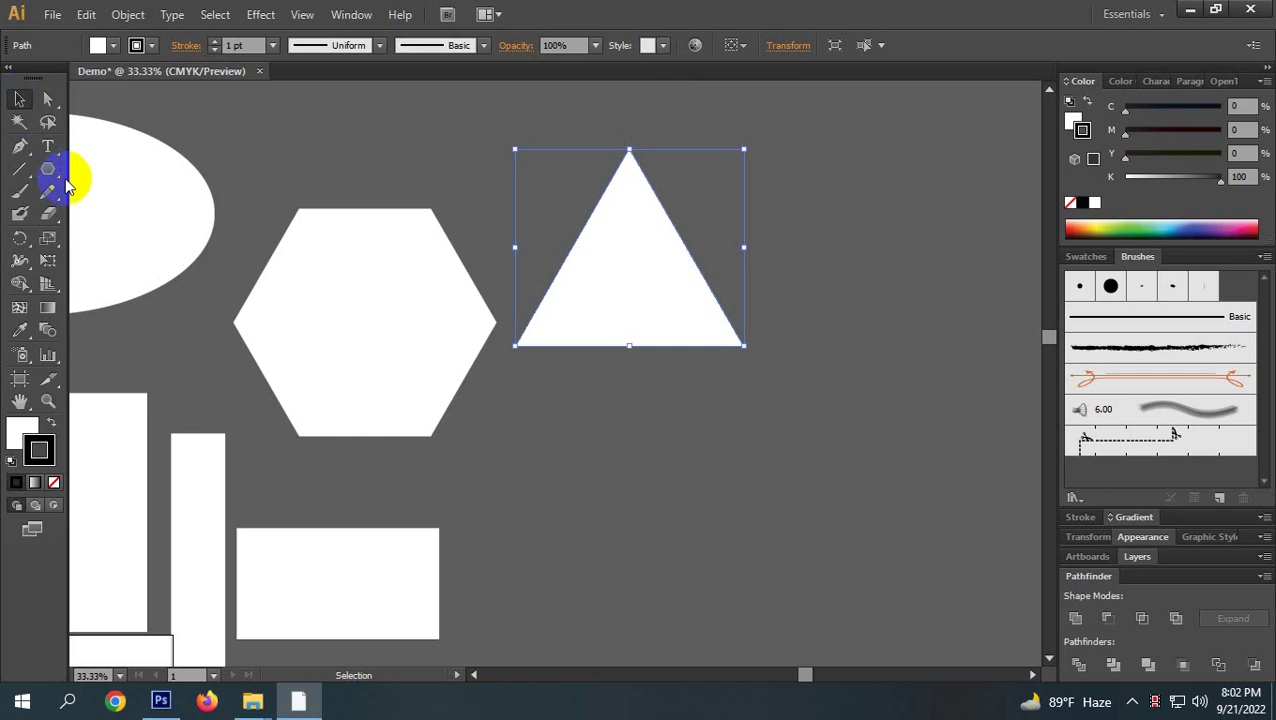
pyautogui.moveTo(47, 169); pyautogui.dragTo(124, 236)
pyautogui.click(624, 465)
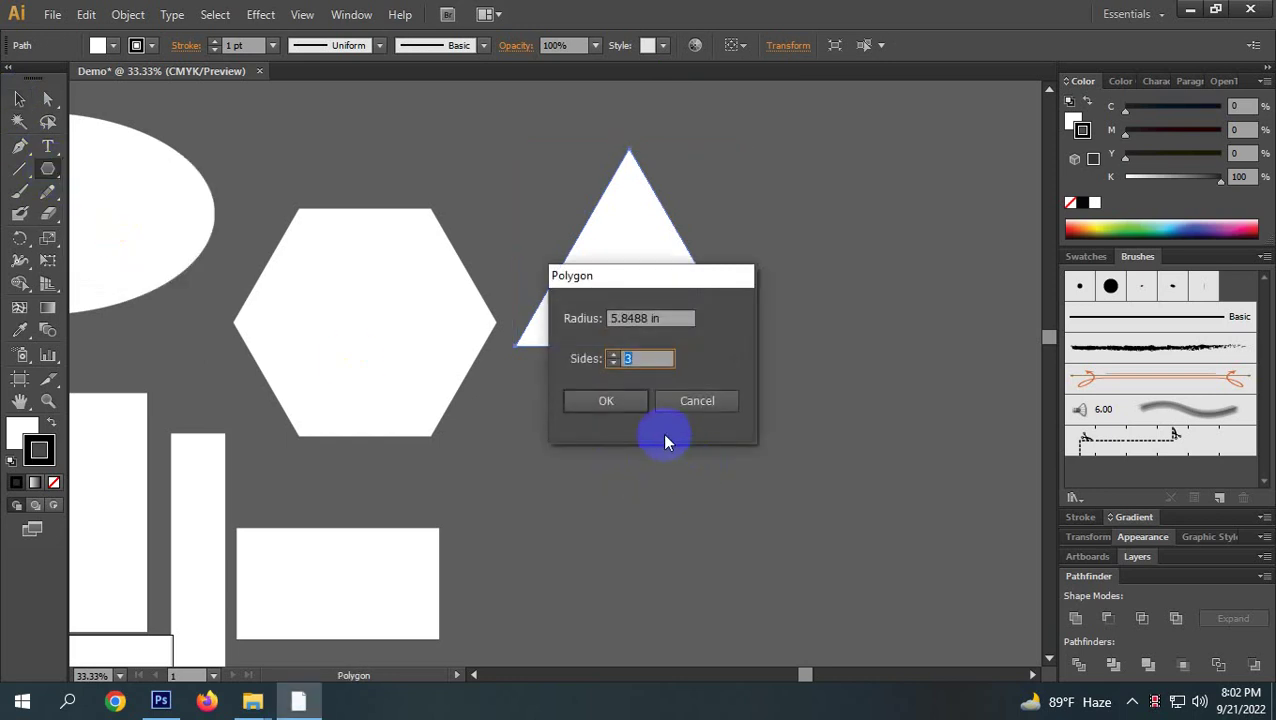
pyautogui.click(672, 400)
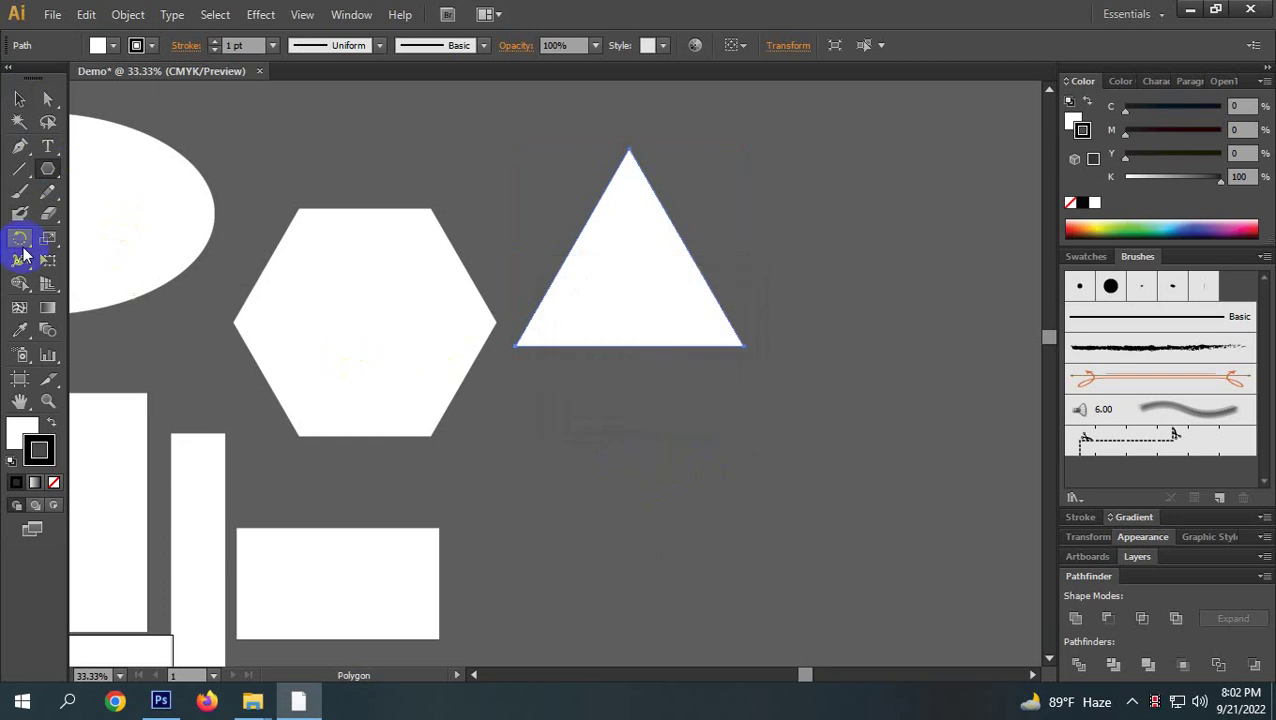
# Create a star below the triangle with the Star tool, using radius 1 of 8.4352 in, radius 2 of 4.2176 in and 3 points.
pyautogui.moveTo(47, 169); pyautogui.dragTo(122, 260)
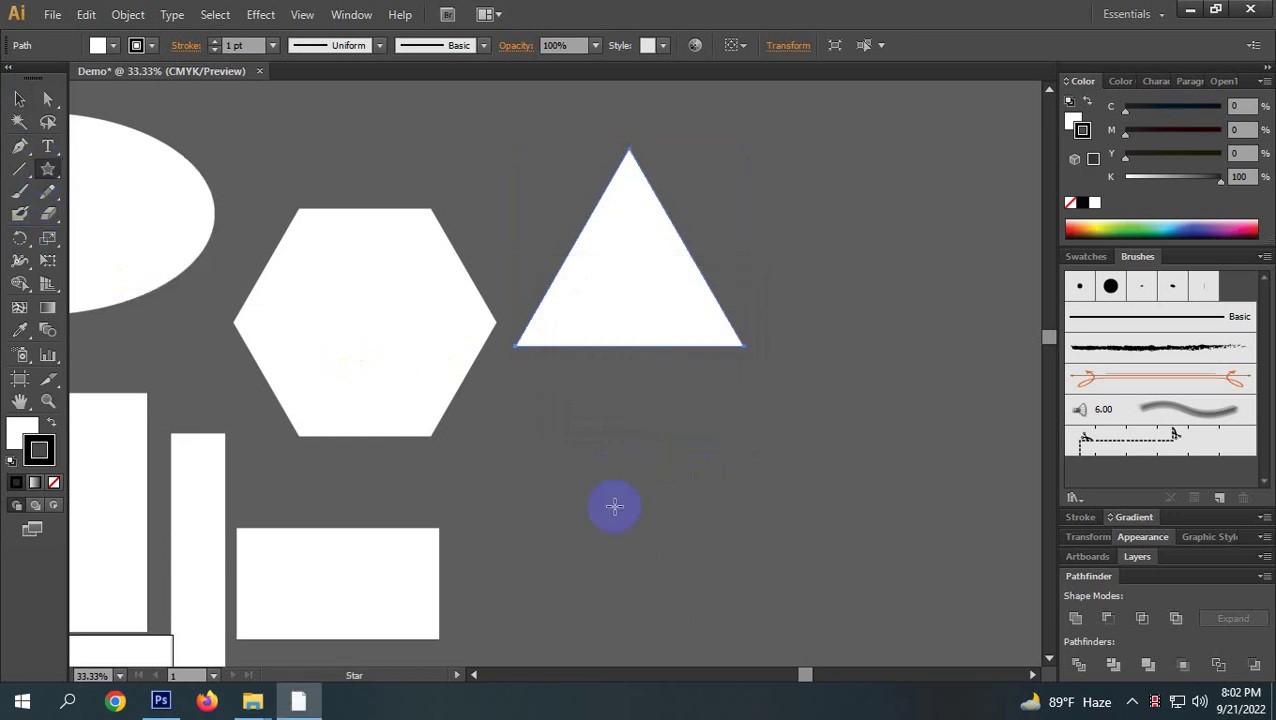
pyautogui.click(629, 501)
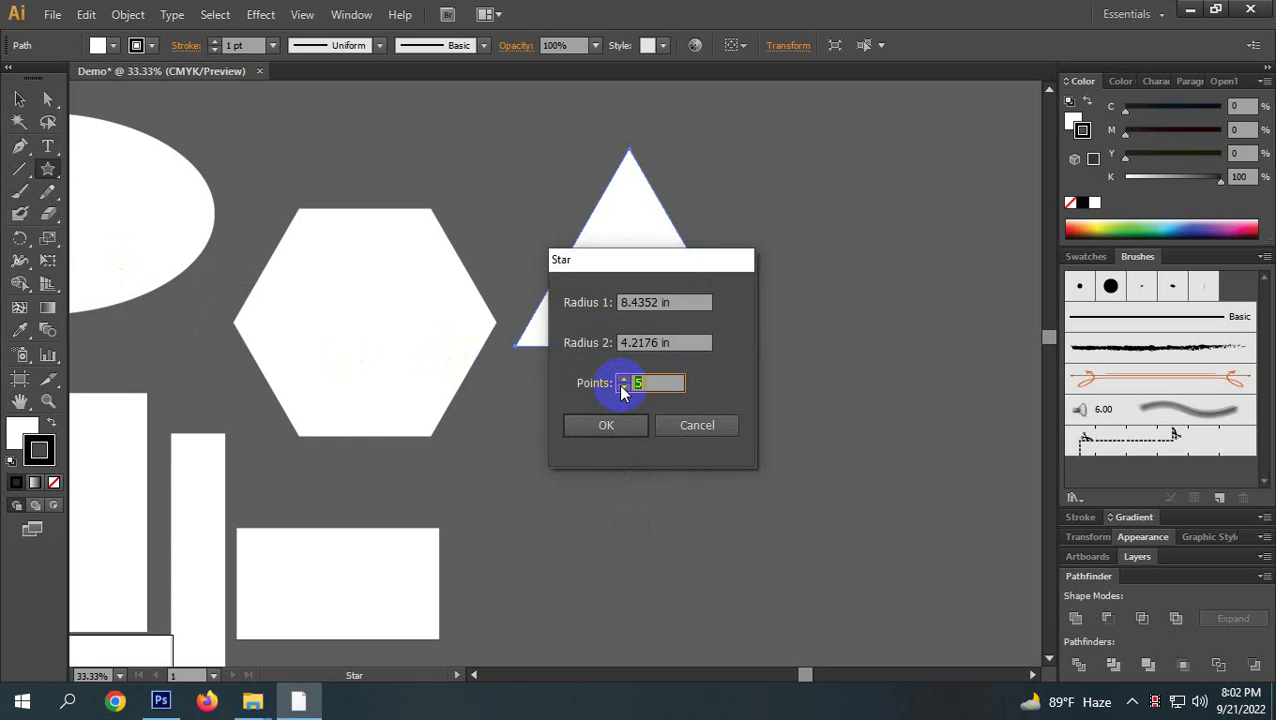
pyautogui.click(621, 387)
pyautogui.click(621, 388)
pyautogui.click(606, 424)
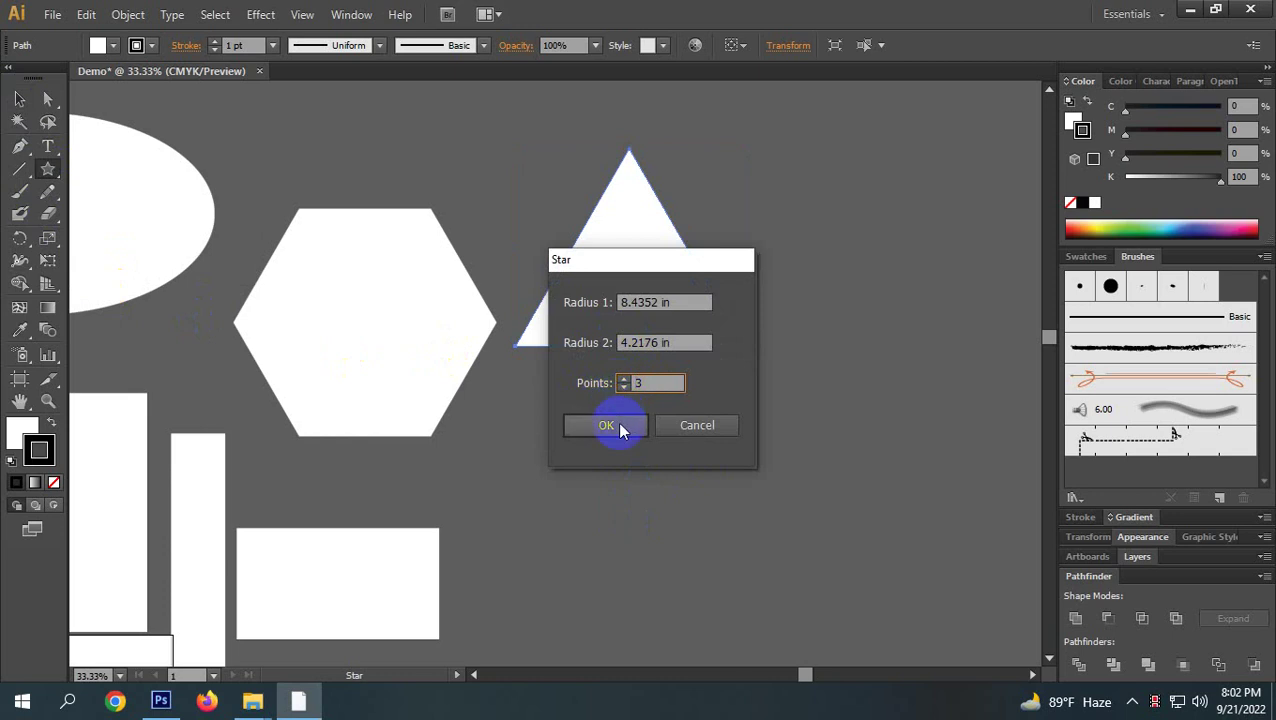
# Move the three-point star down and to the right, clear of the triangle above it.
pyautogui.click(22, 97)
pyautogui.scroll(-3, 684, 312)
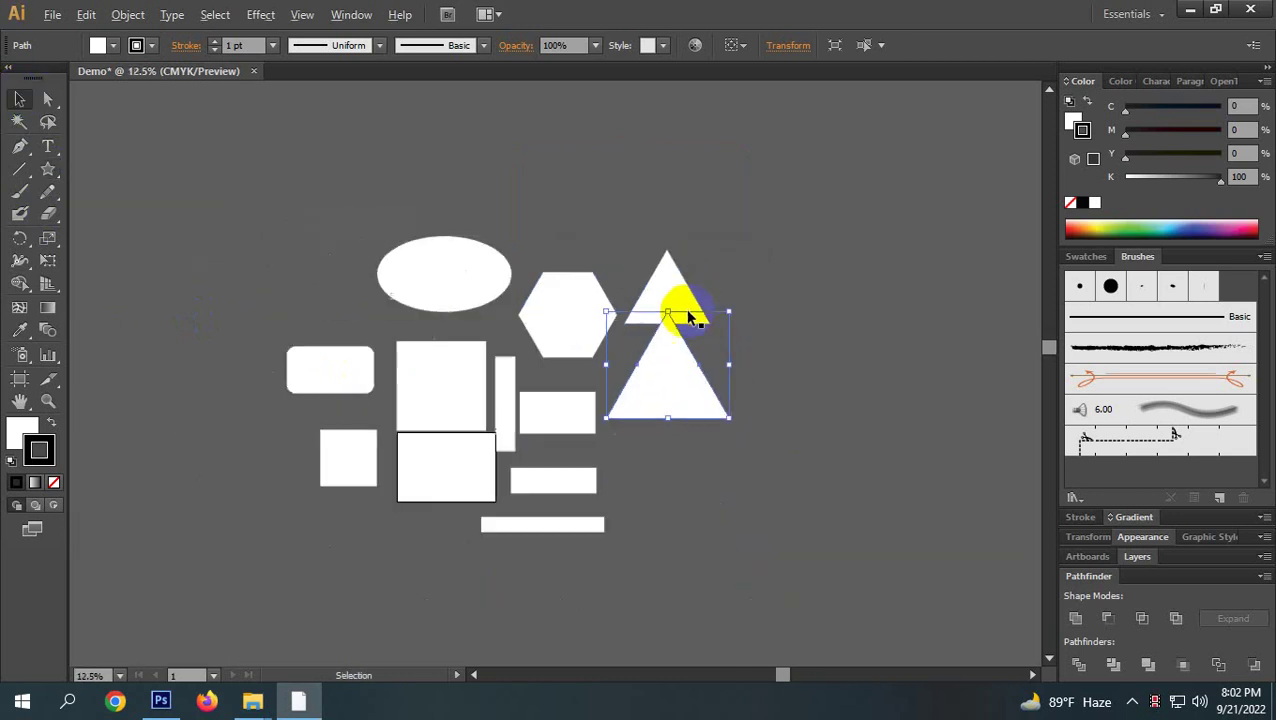
pyautogui.moveTo(601, 341); pyautogui.dragTo(698, 376)
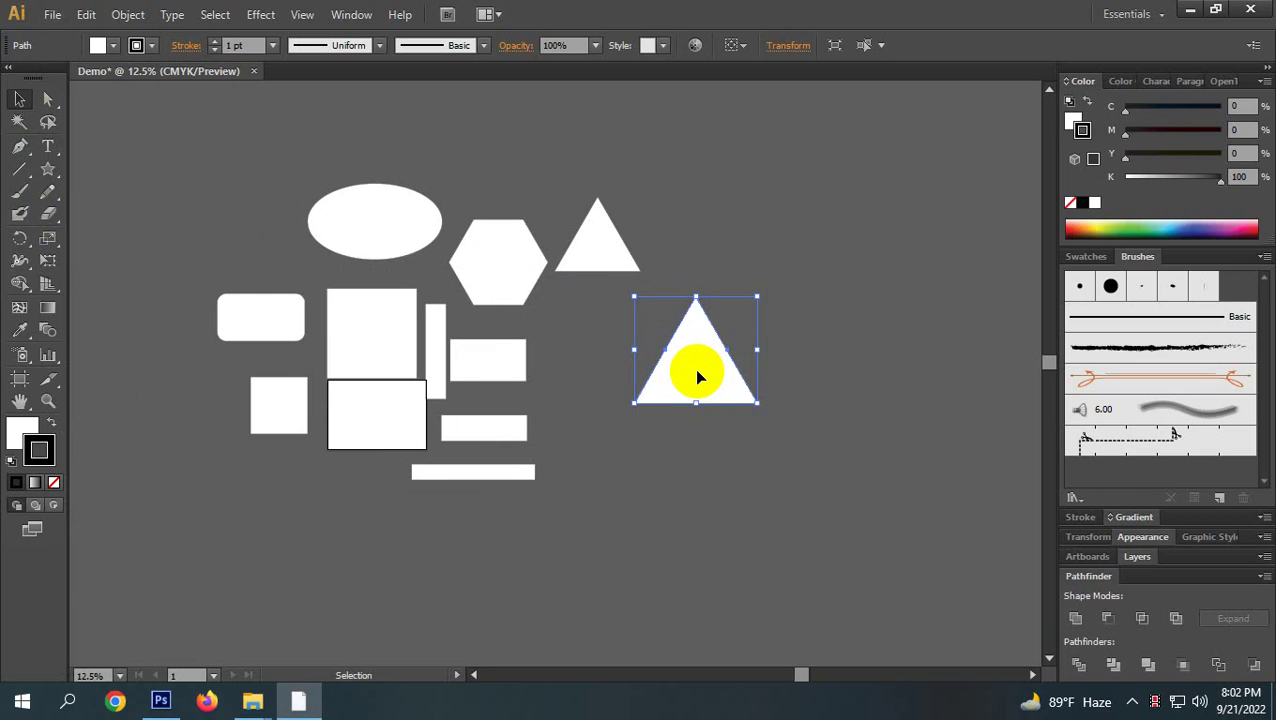
# Select the polygon triangle and the three-point star in turn to compare their anchor points.
pyautogui.click(590, 258)
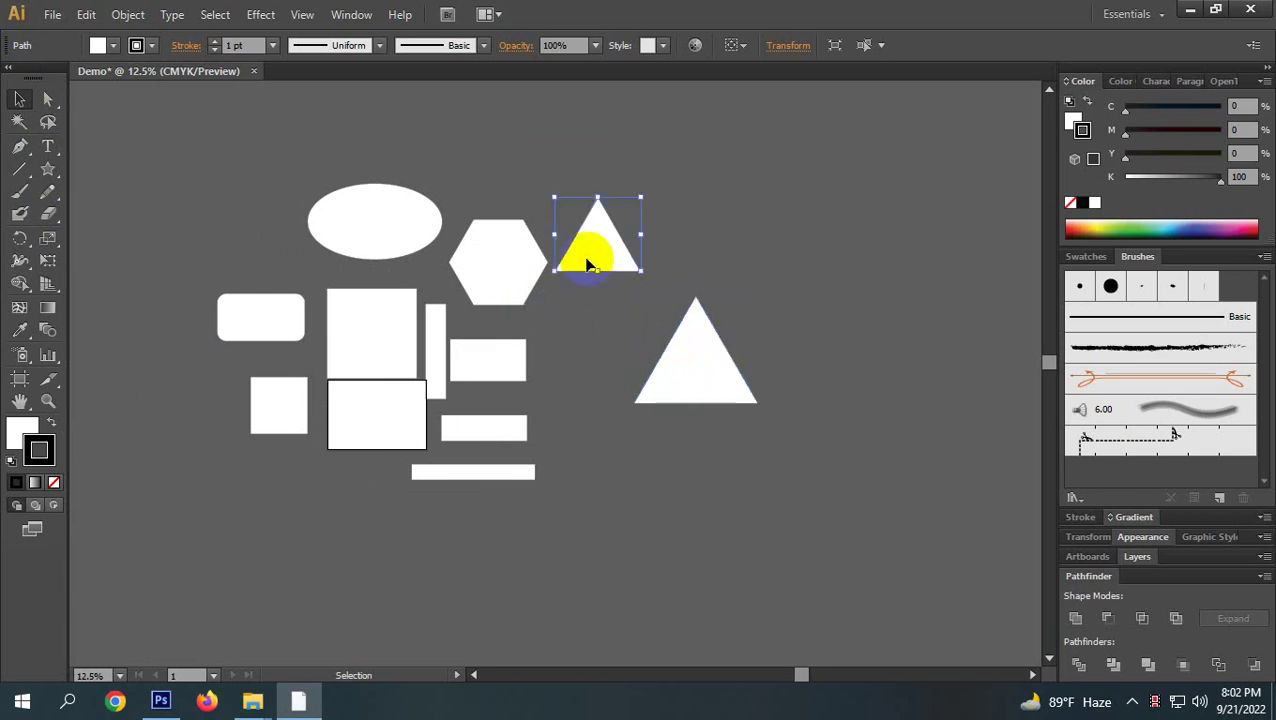
pyautogui.click(690, 385)
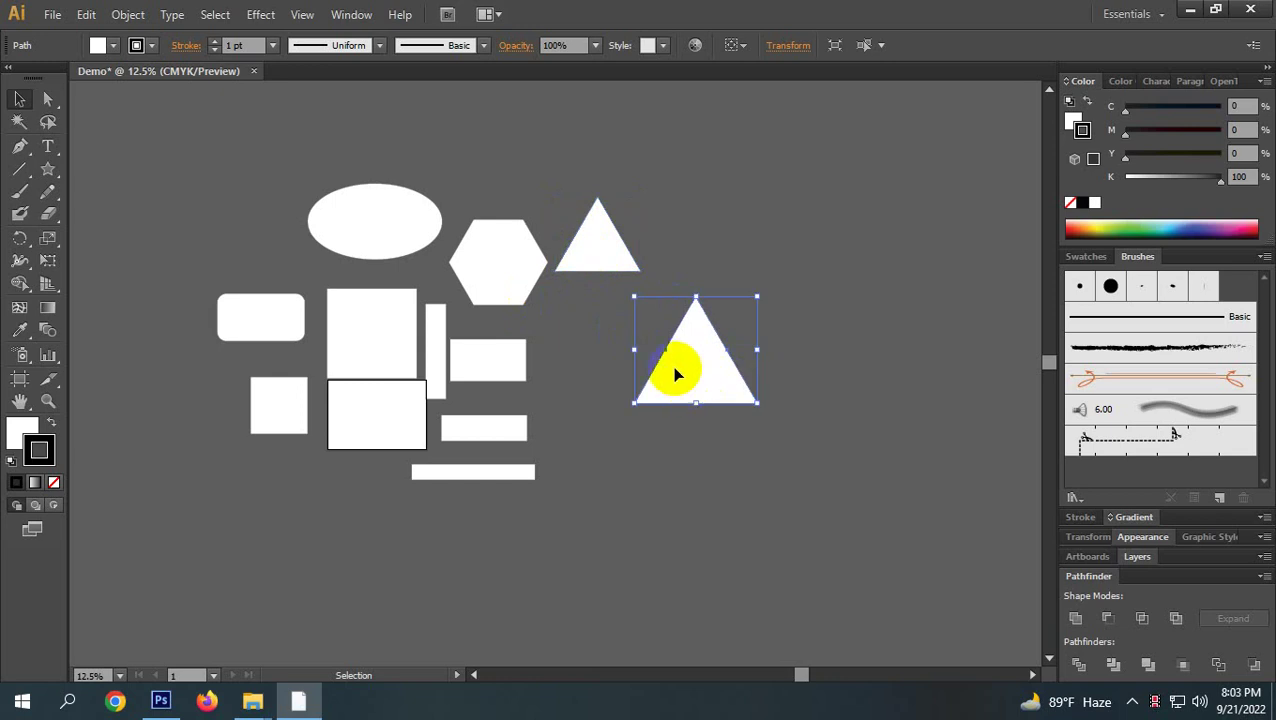
pyautogui.scroll(2, 746, 412)
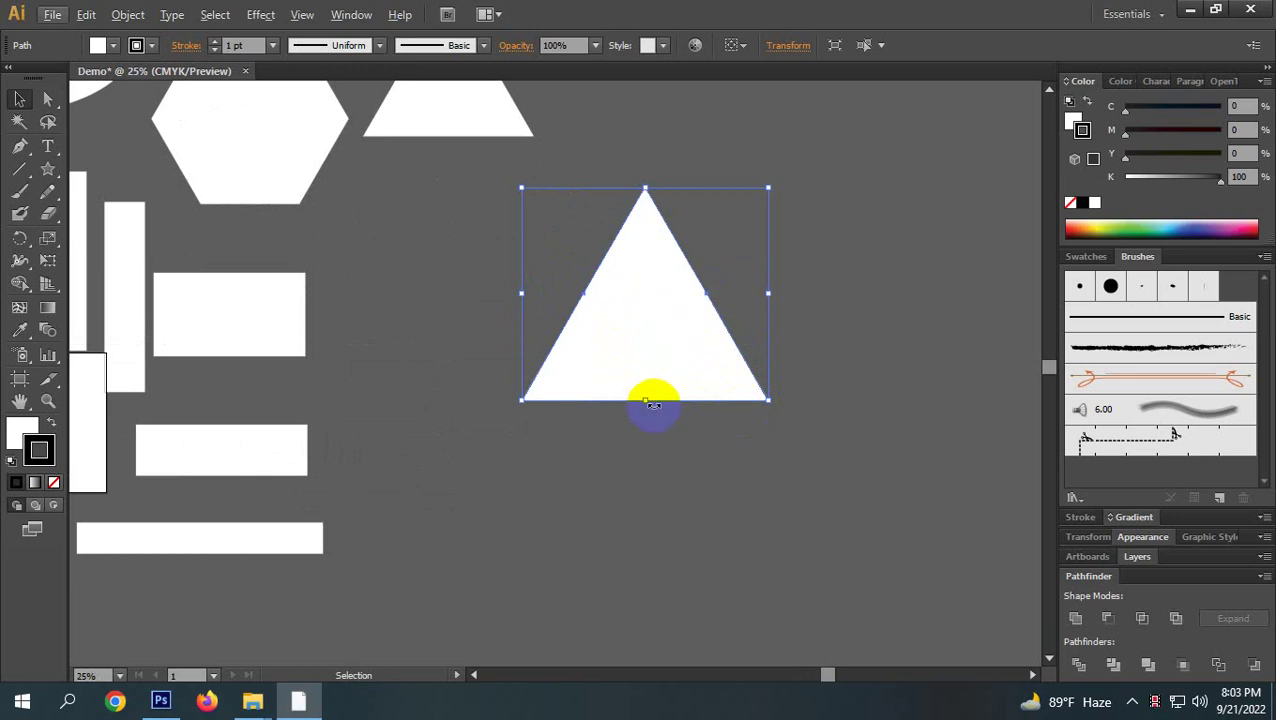
pyautogui.click(659, 461)
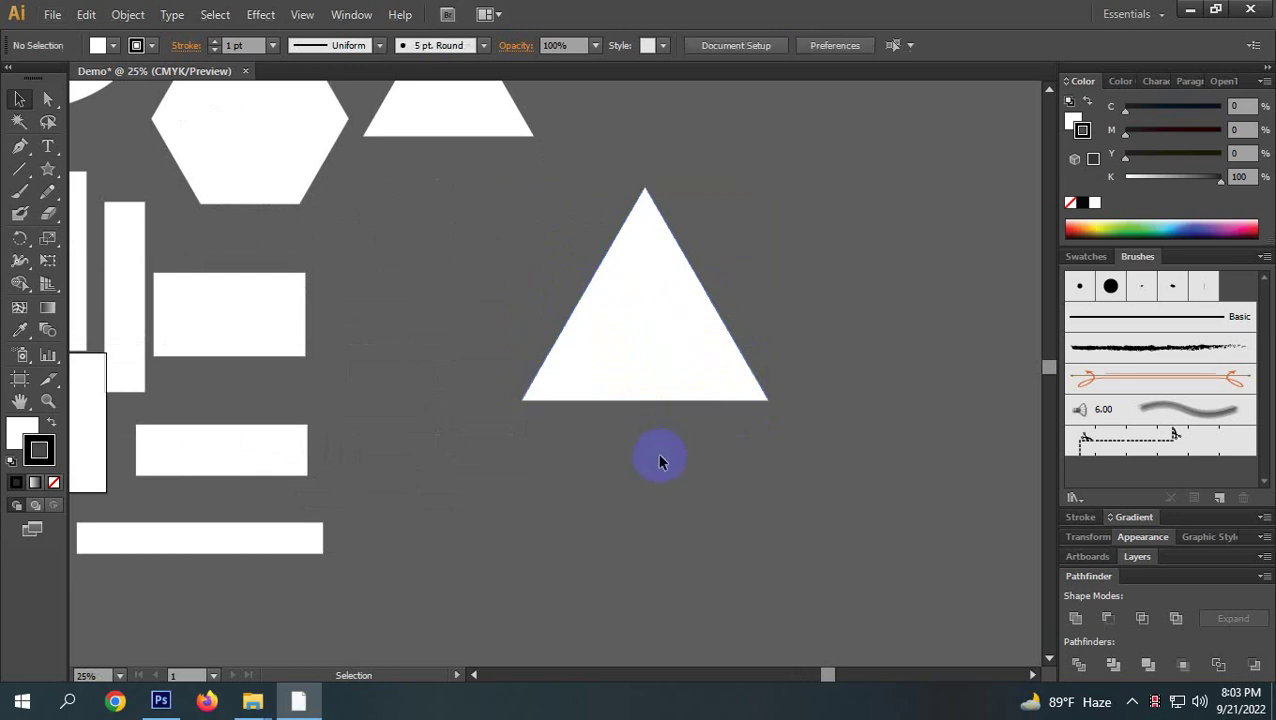
# Pull the star's three mid-side anchor points in toward its centre with Direct Selection to form a thin three-armed star.
pyautogui.click(622, 352)
pyautogui.click(47, 99)
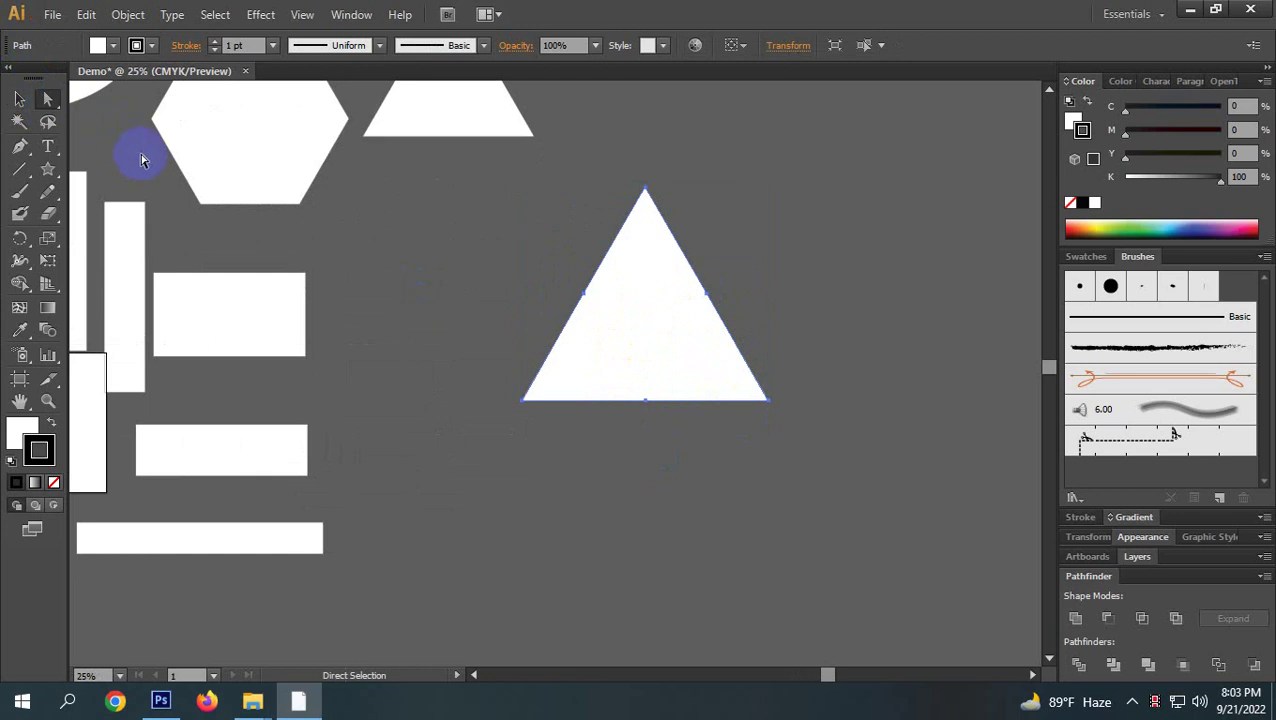
pyautogui.moveTo(590, 299); pyautogui.dragTo(682, 370)
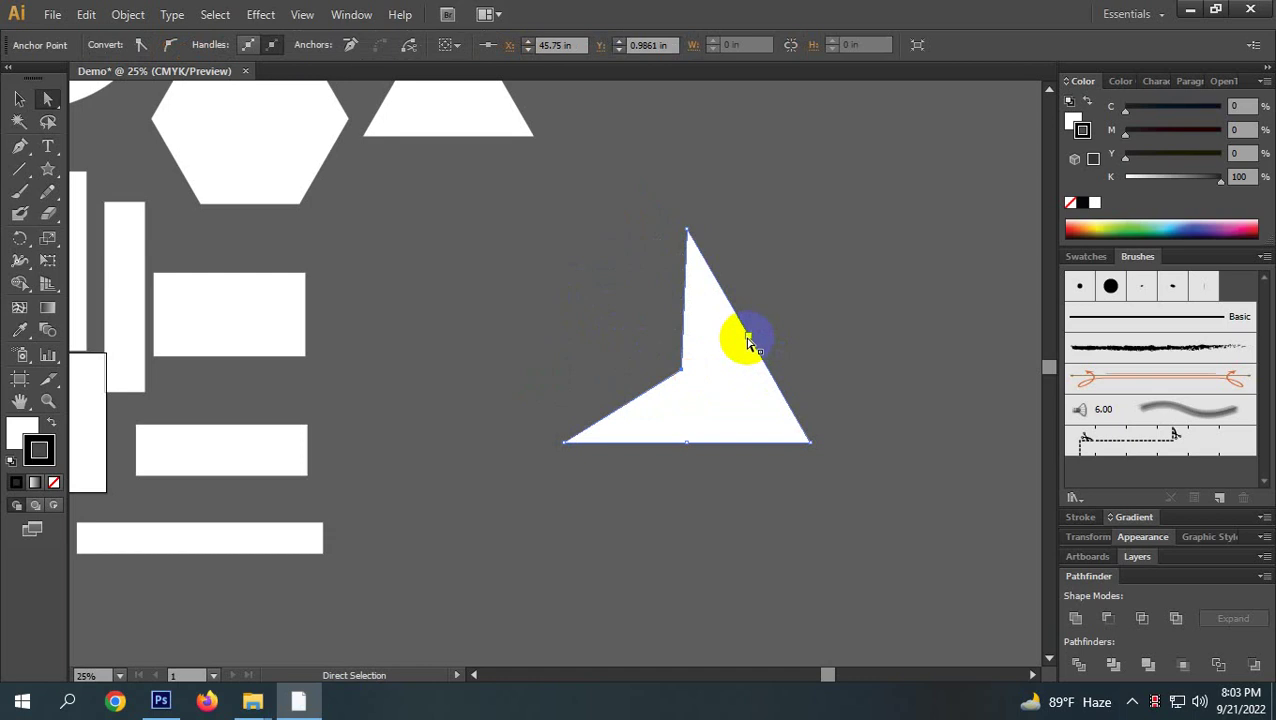
pyautogui.moveTo(750, 344); pyautogui.dragTo(704, 370)
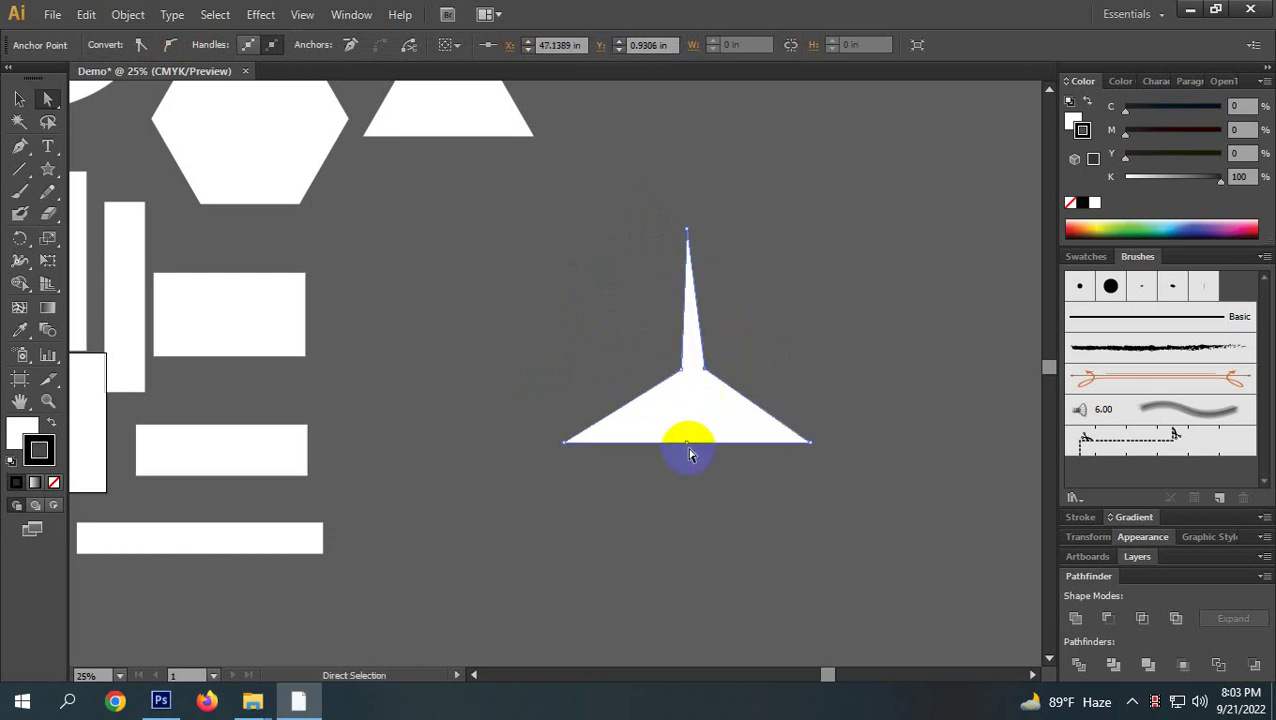
pyautogui.moveTo(688, 443); pyautogui.dragTo(692, 388)
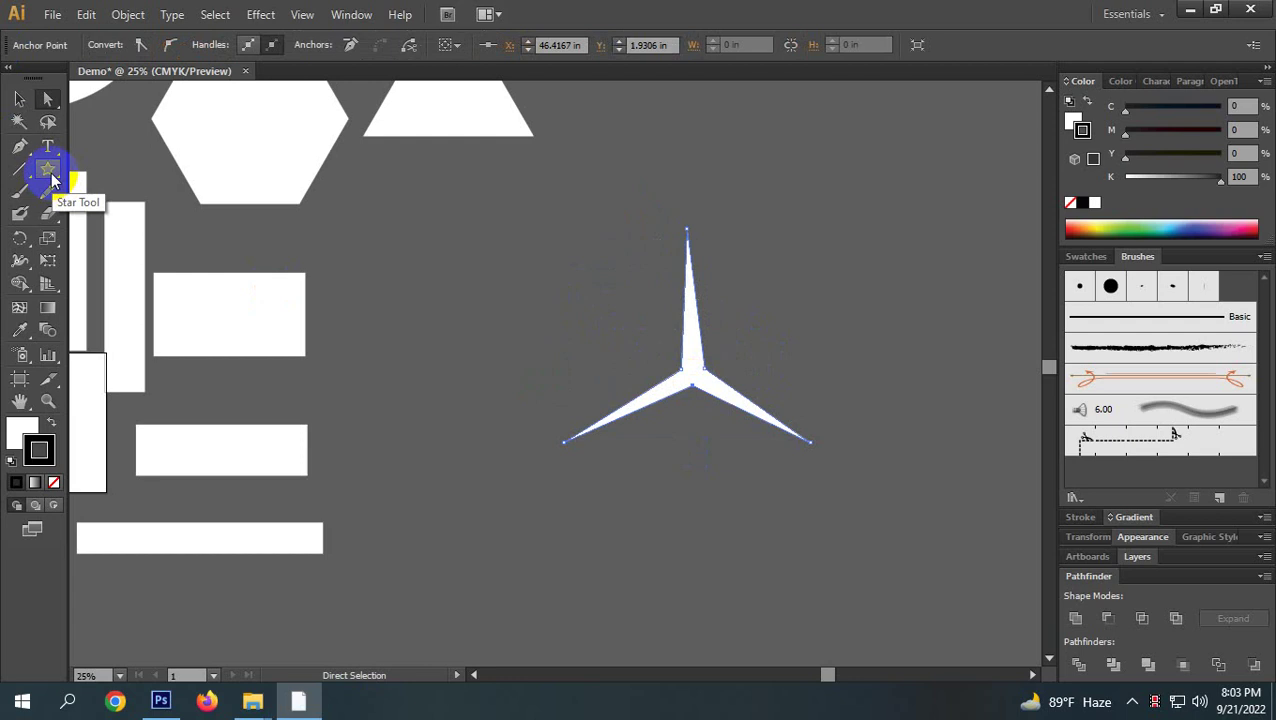
pyautogui.click(18, 101)
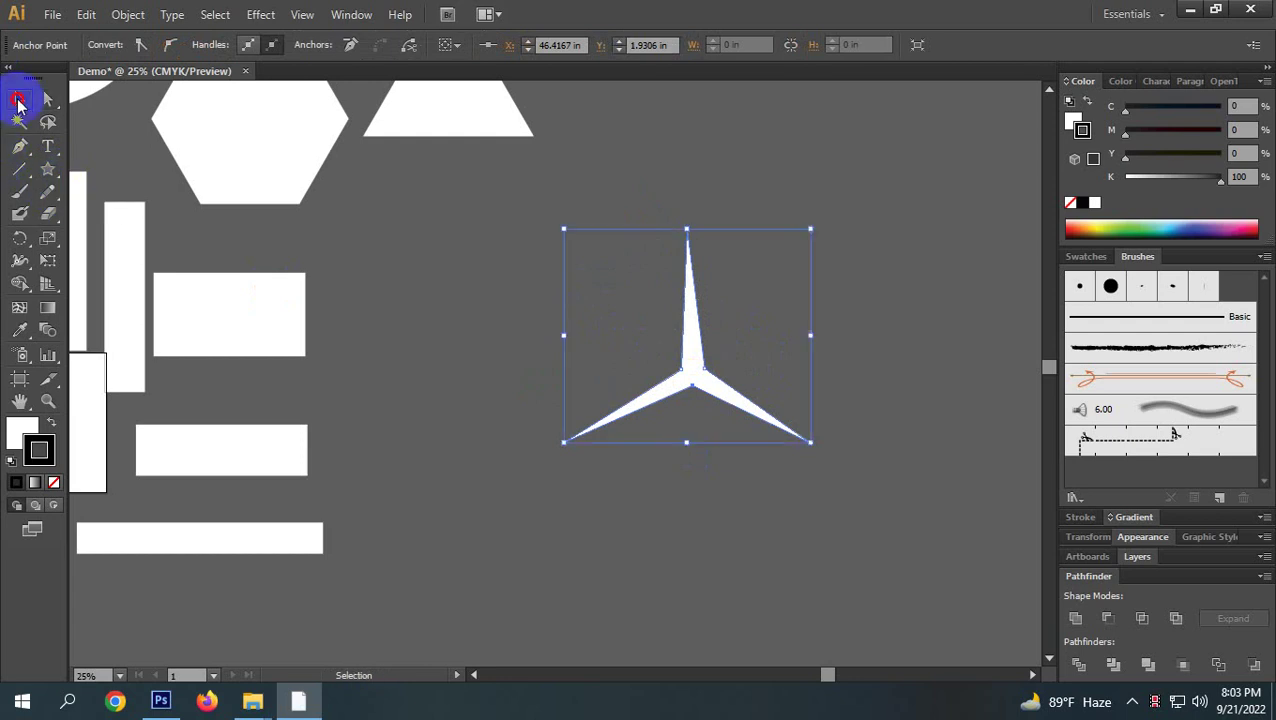
# Delete all the practice shapes from the document, leaving the artboard empty.
pyautogui.click(456, 302)
pyautogui.scroll(-2, 783, 384)
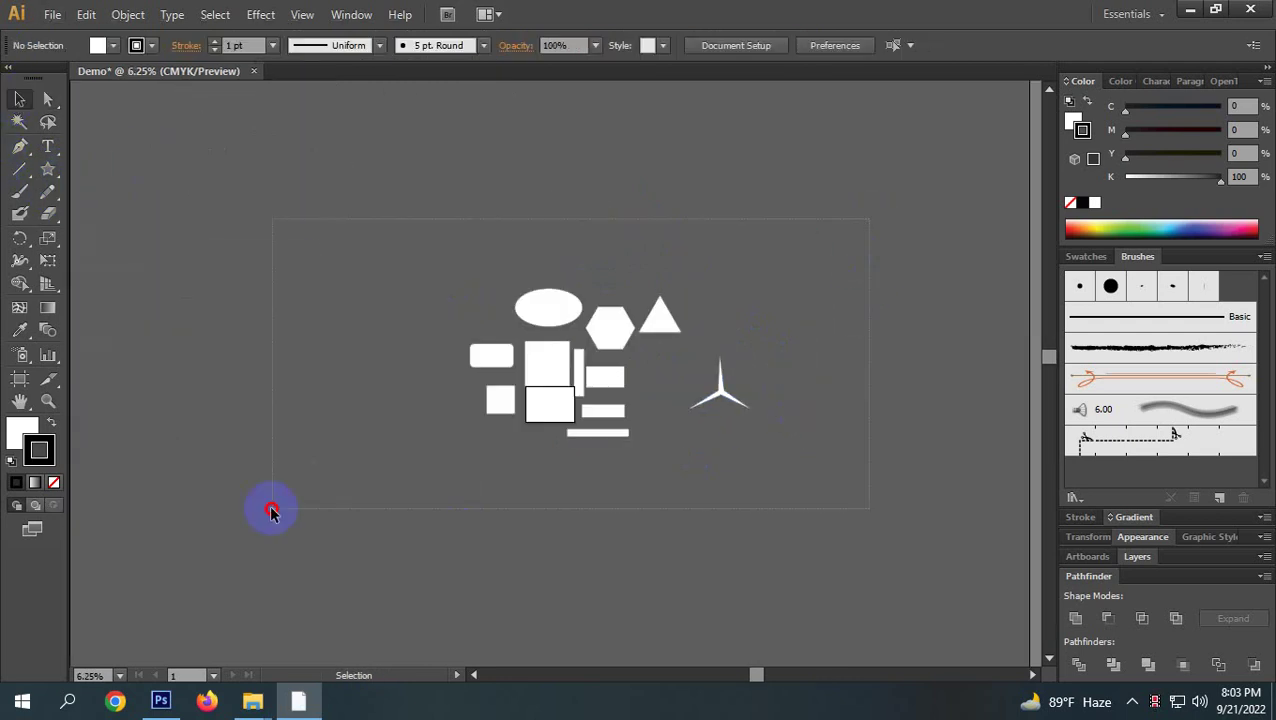
pyautogui.hotkey('ctrl', 'a')
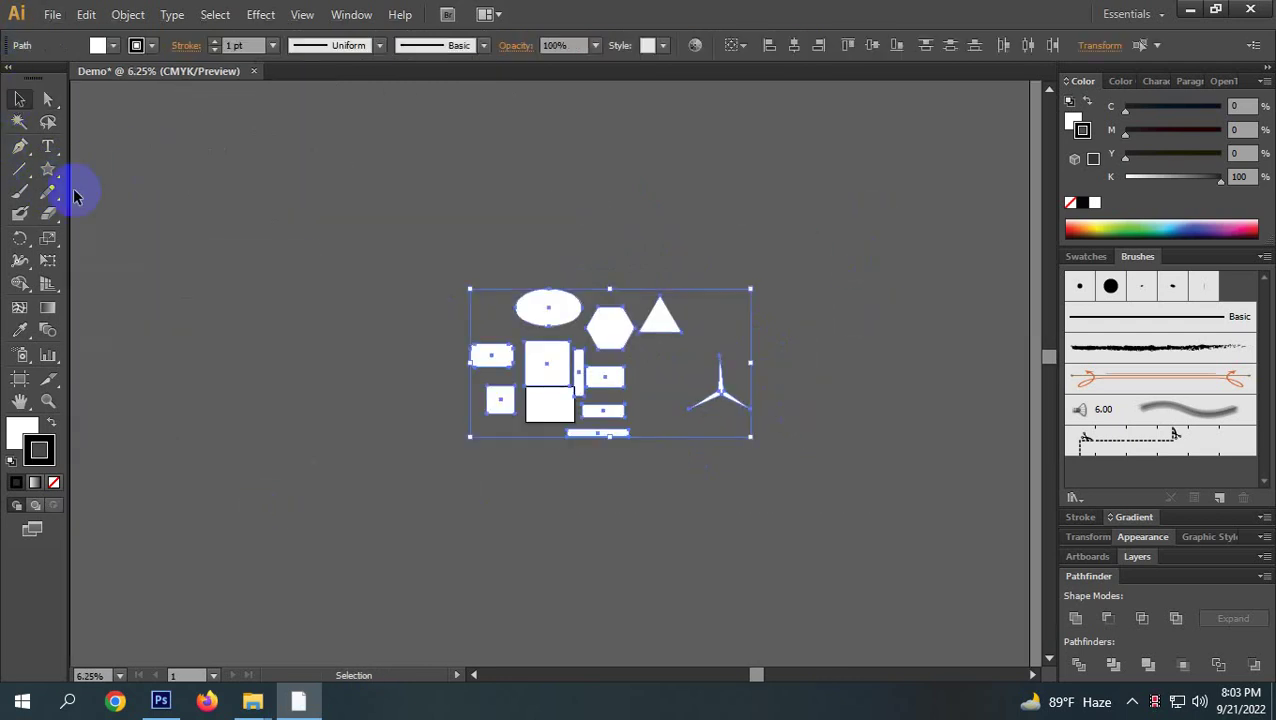
pyautogui.press('Delete')
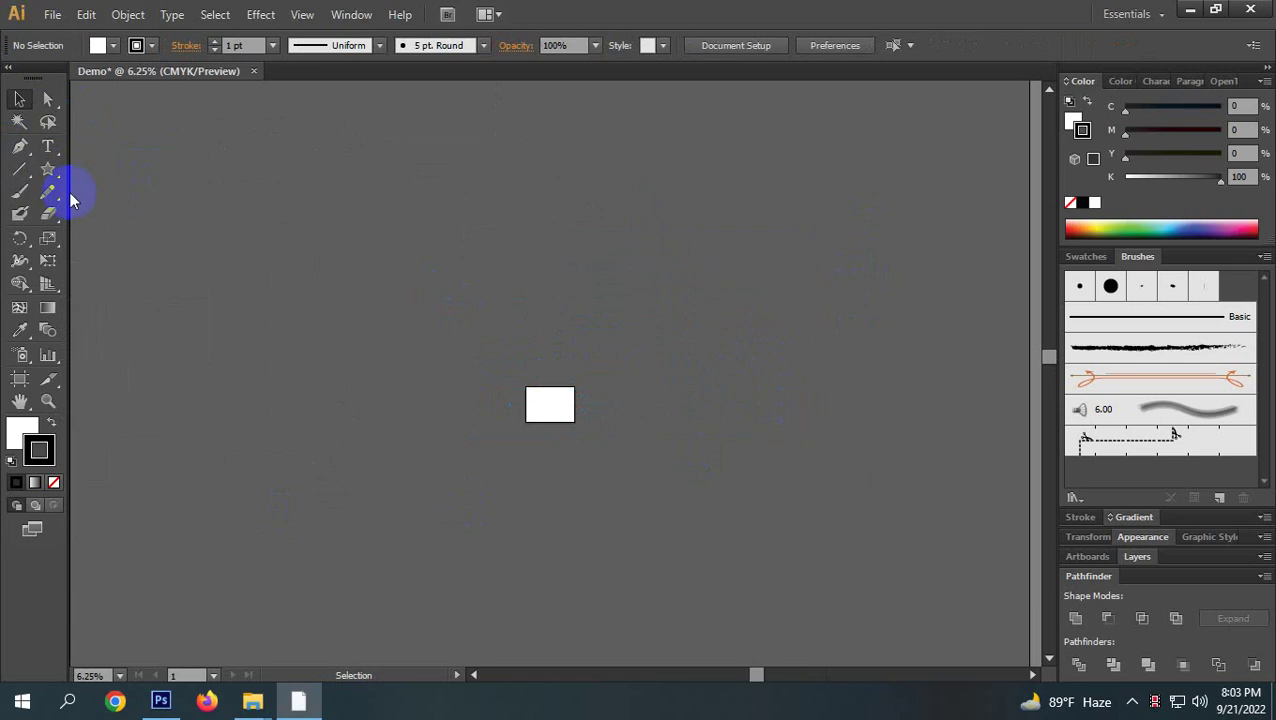
# Draw a large upright rectangle to the left of the artboard and a tall narrow one to its right with the Rectangle tool.
pyautogui.moveTo(47, 169); pyautogui.dragTo(98, 175)
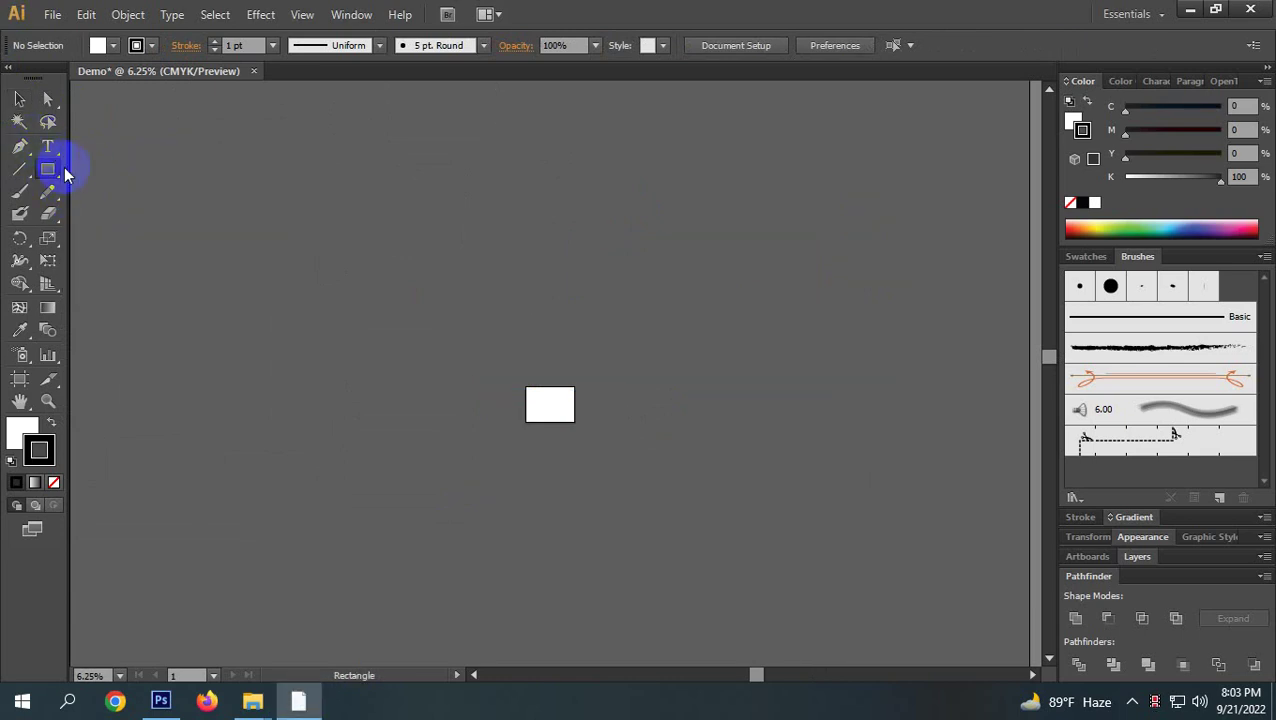
pyautogui.moveTo(456, 336); pyautogui.dragTo(518, 424)
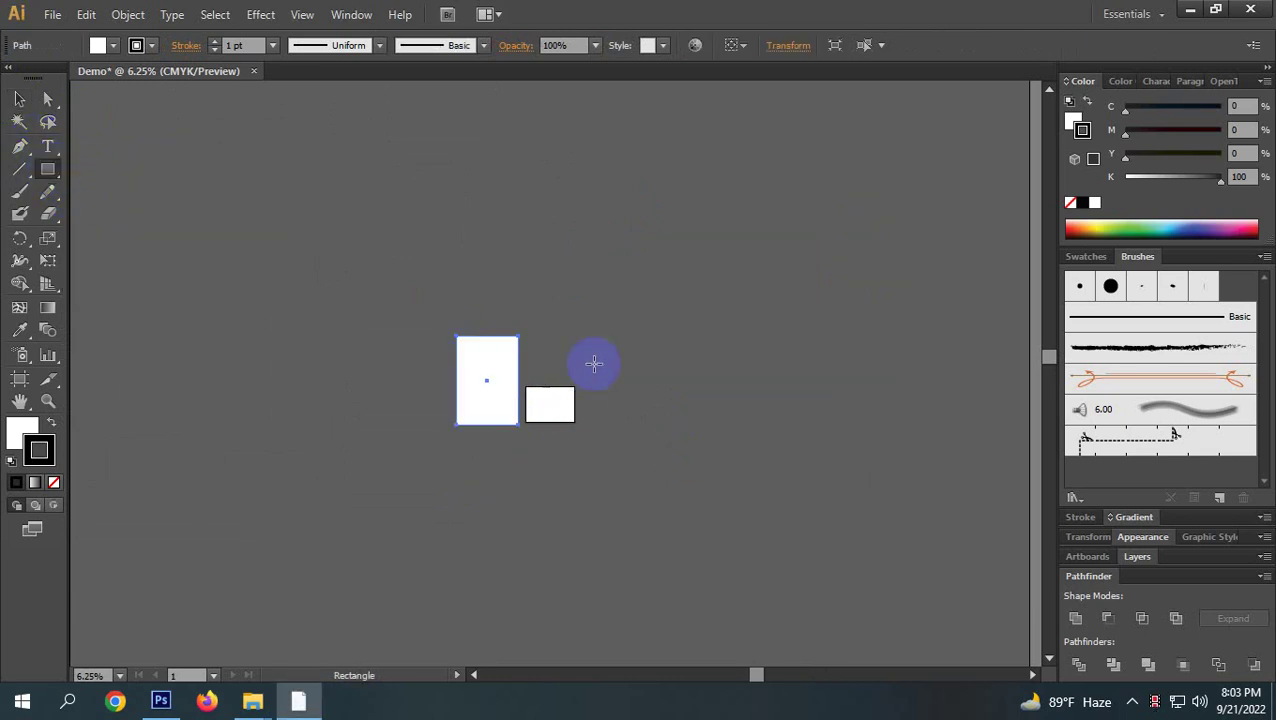
pyautogui.moveTo(594, 364); pyautogui.dragTo(577, 470)
# Draw a tiny rectangle, a near-square one and a small upright one on the artboard, and leave them deselected.
pyautogui.scroll(4, 541, 399)
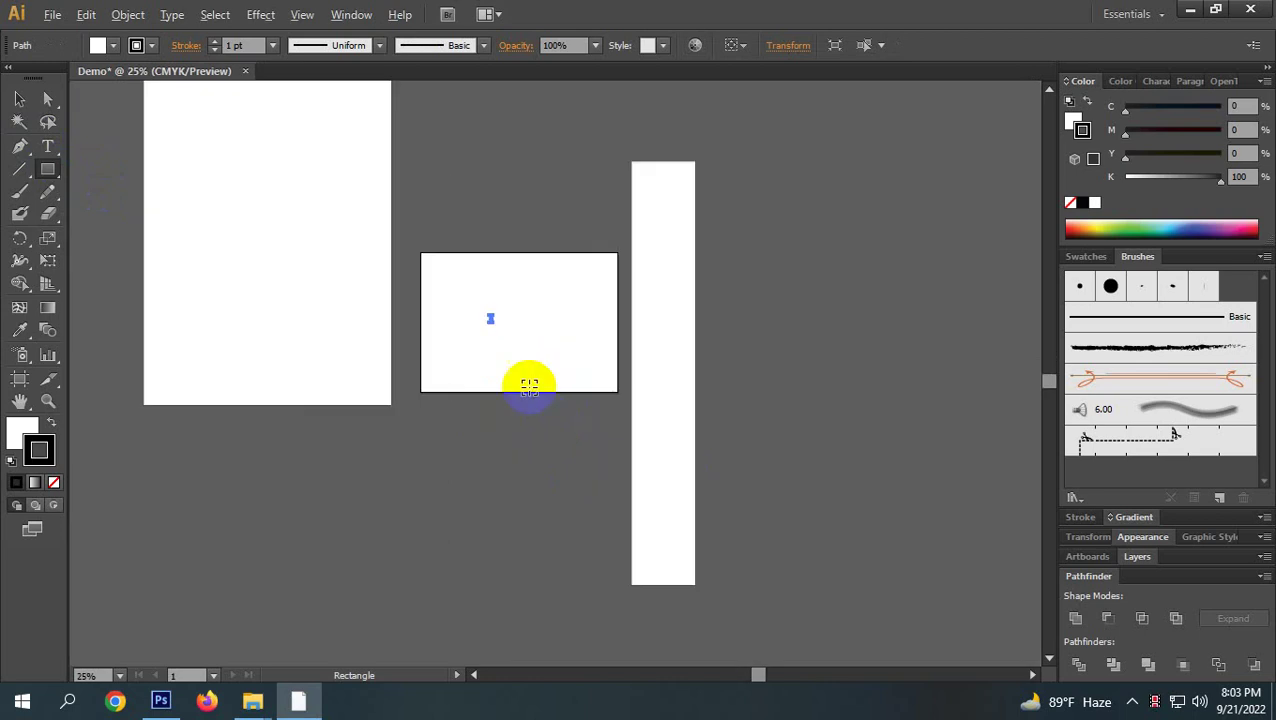
pyautogui.moveTo(512, 304); pyautogui.dragTo(564, 361)
pyautogui.moveTo(436, 330); pyautogui.dragTo(459, 376)
pyautogui.click(17, 98)
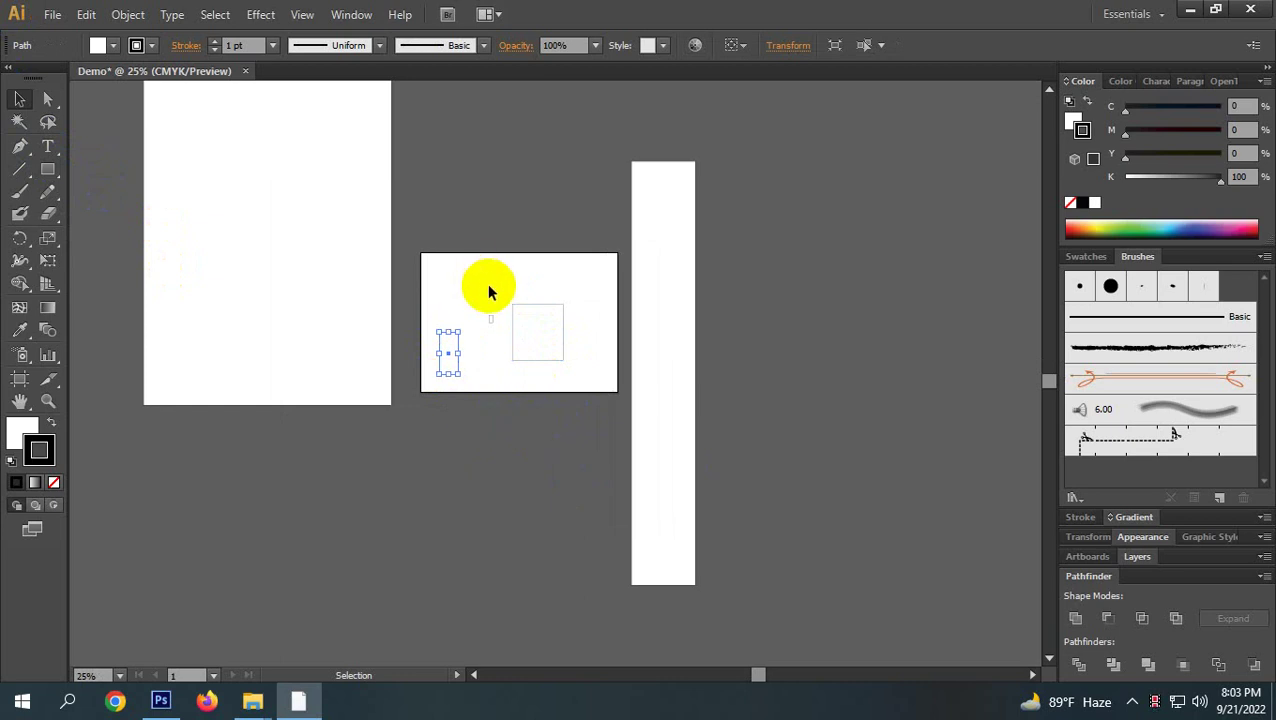
pyautogui.click(567, 421)
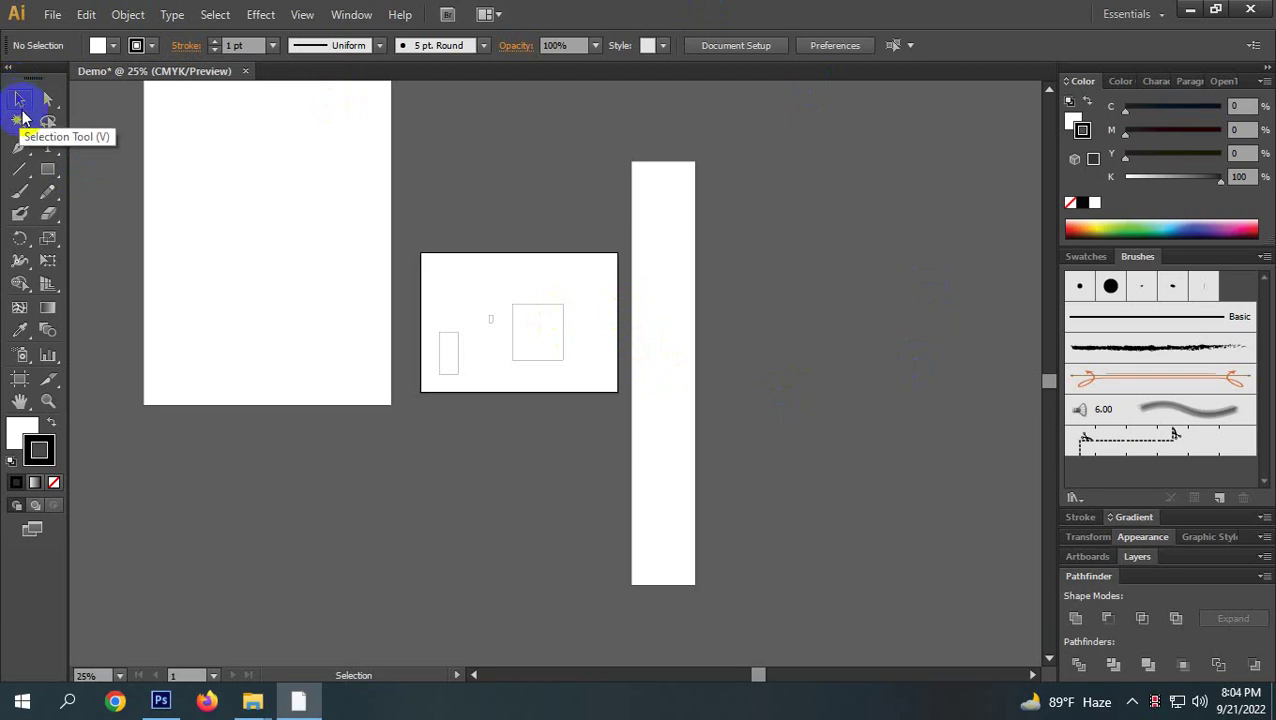
# Select both rectangles beside the artboard together, deselect them, and move only the narrow one slightly up and to the right.
pyautogui.click(290, 282)
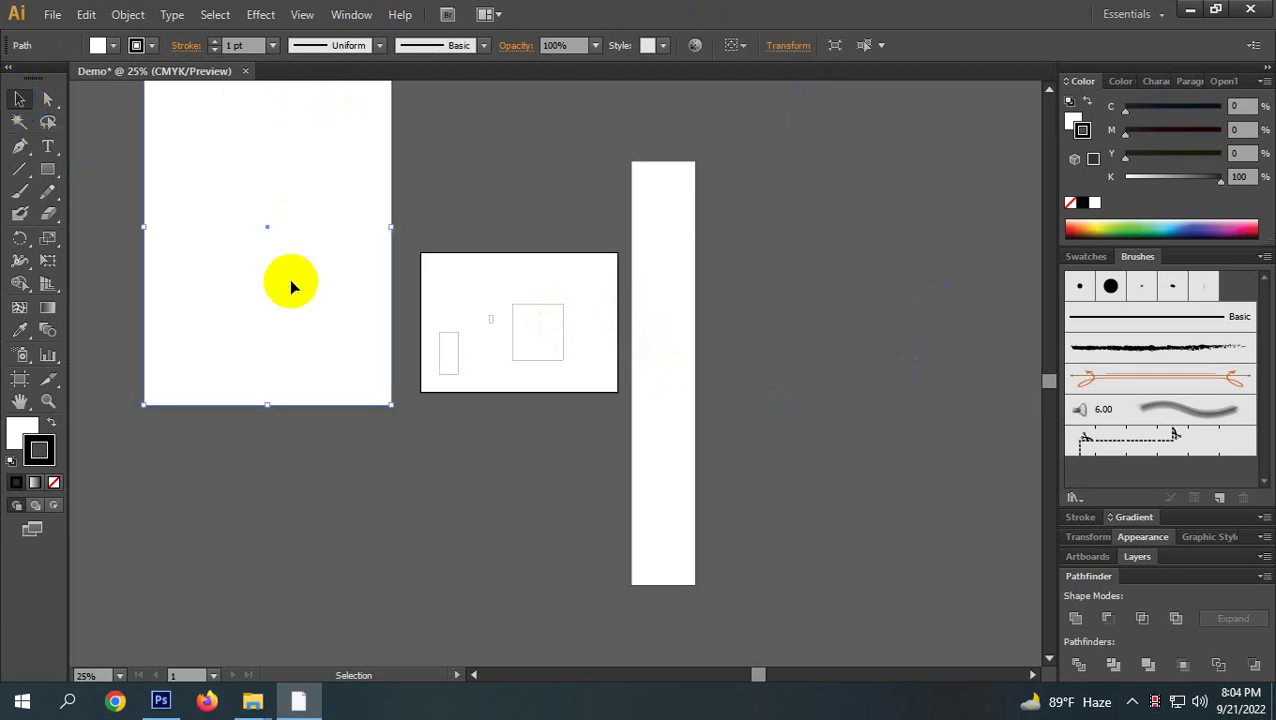
pyautogui.click(684, 341)
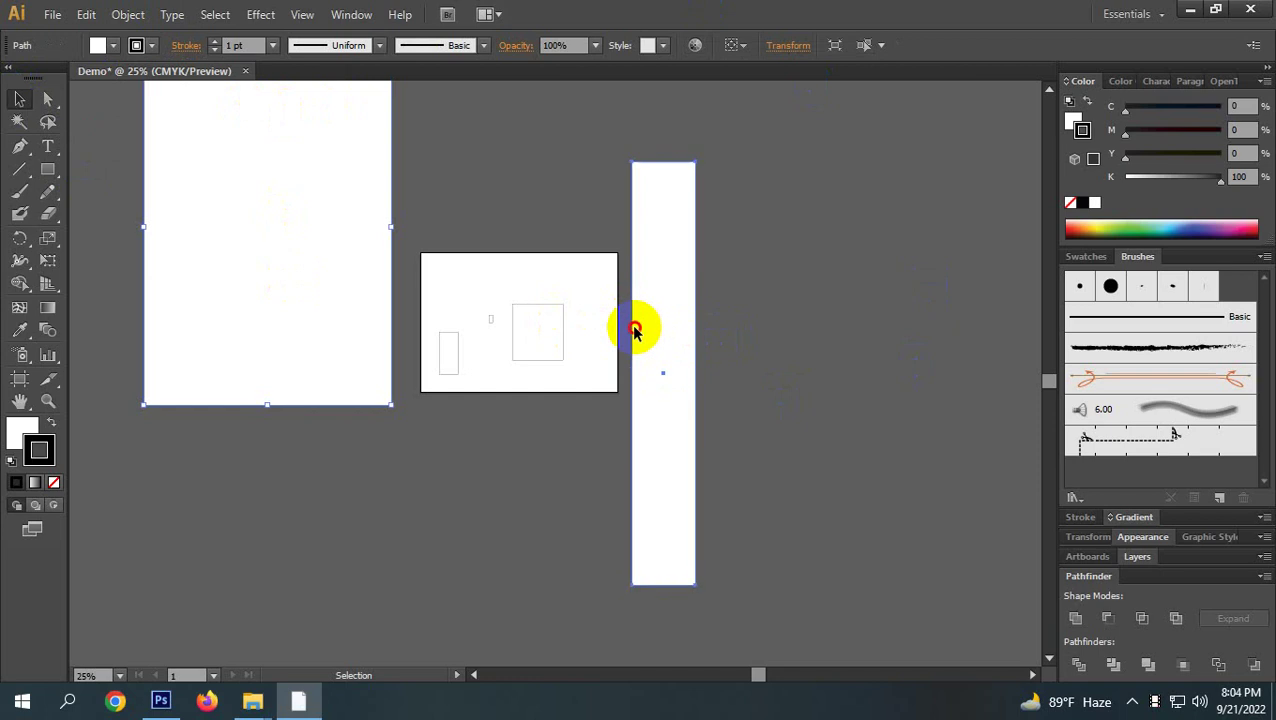
pyautogui.click(314, 287)
pyautogui.click(504, 476)
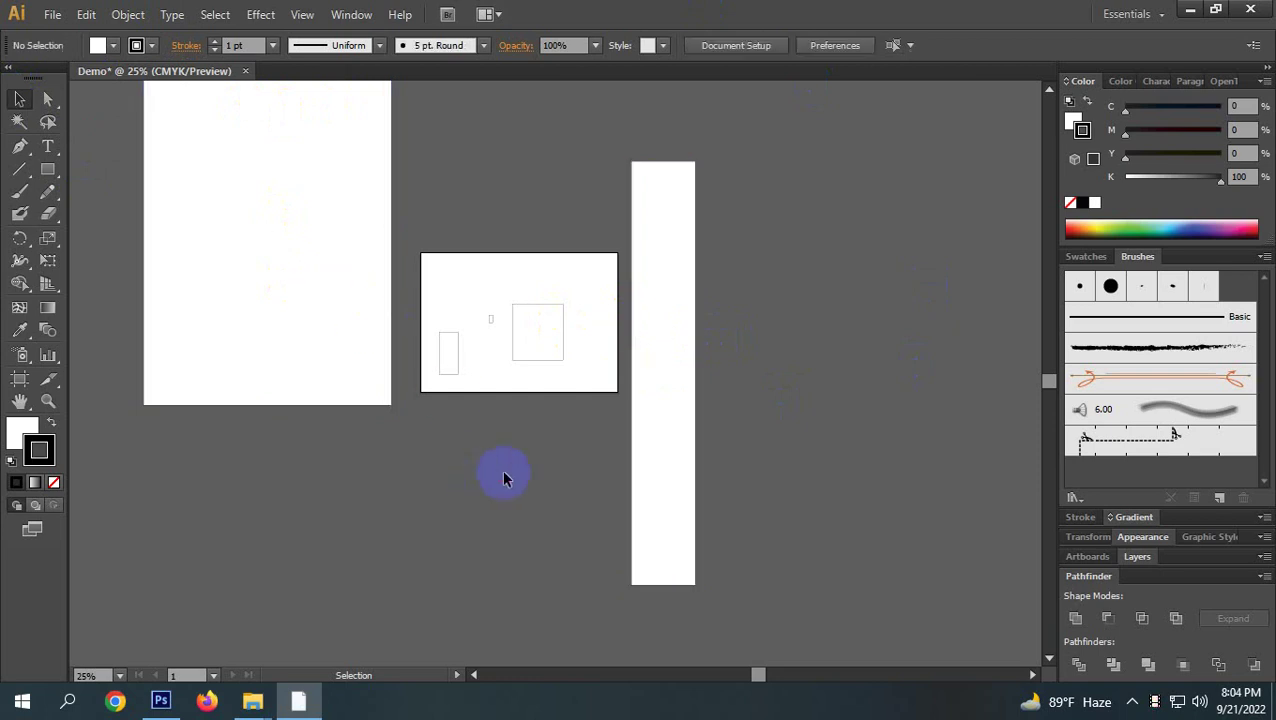
pyautogui.click(668, 268)
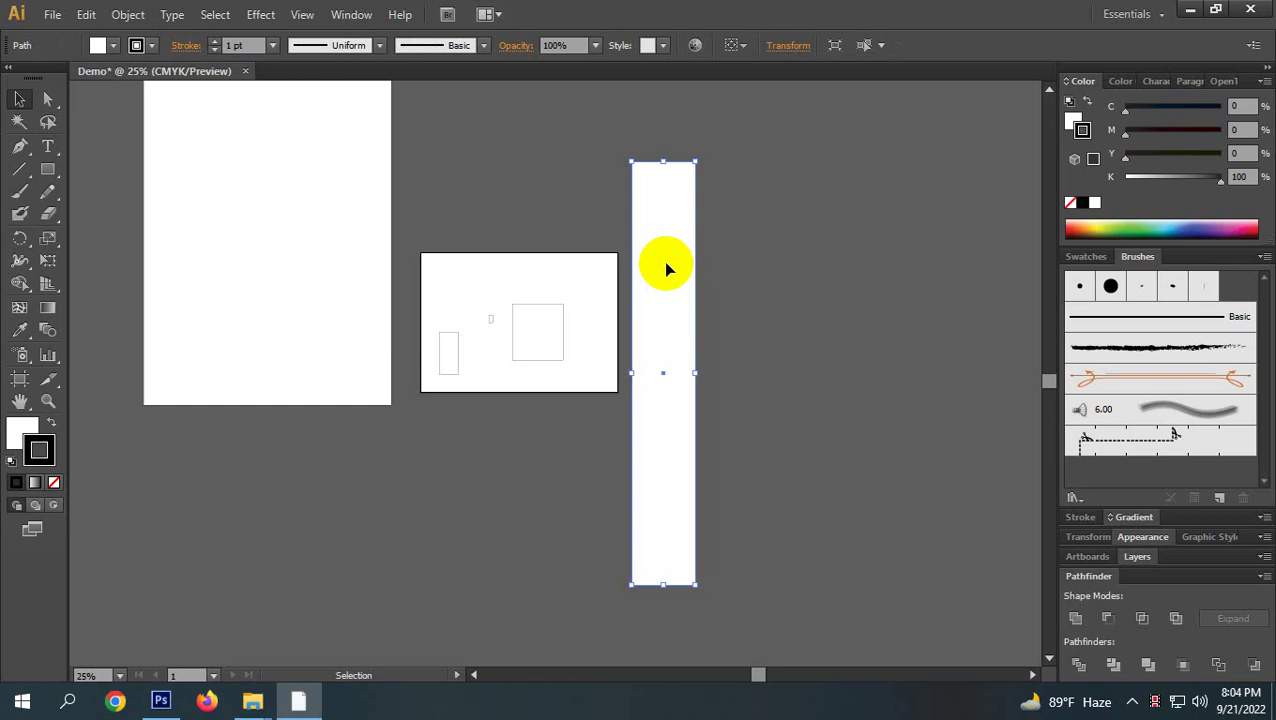
pyautogui.moveTo(672, 266)
pyautogui.mouseDown()
pyautogui.moveTo(806, 268)
pyautogui.moveTo(698, 290)
pyautogui.moveTo(663, 252)
pyautogui.moveTo(664, 282)
pyautogui.mouseUp()
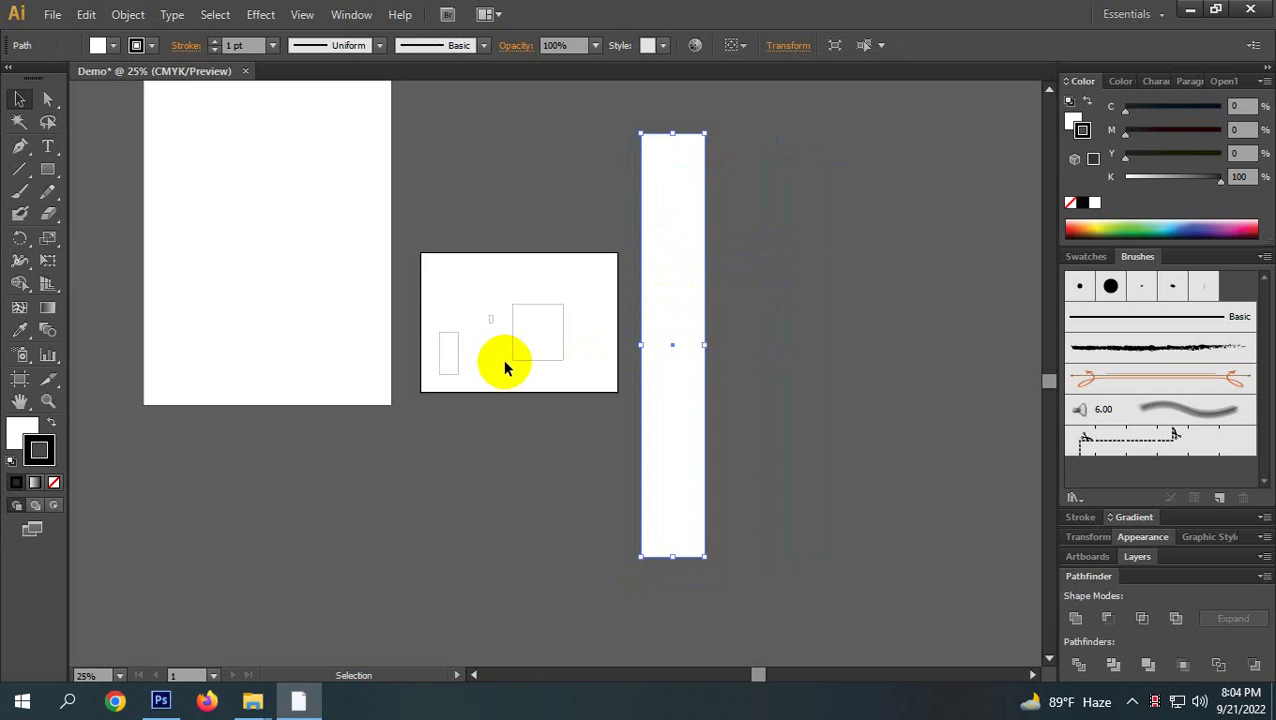
# Try rotating the near-square rectangle on the artboard from its lower-right corner, and deselect it.
pyautogui.scroll(3, 504, 368)
pyautogui.scroll(-3, 504, 345)
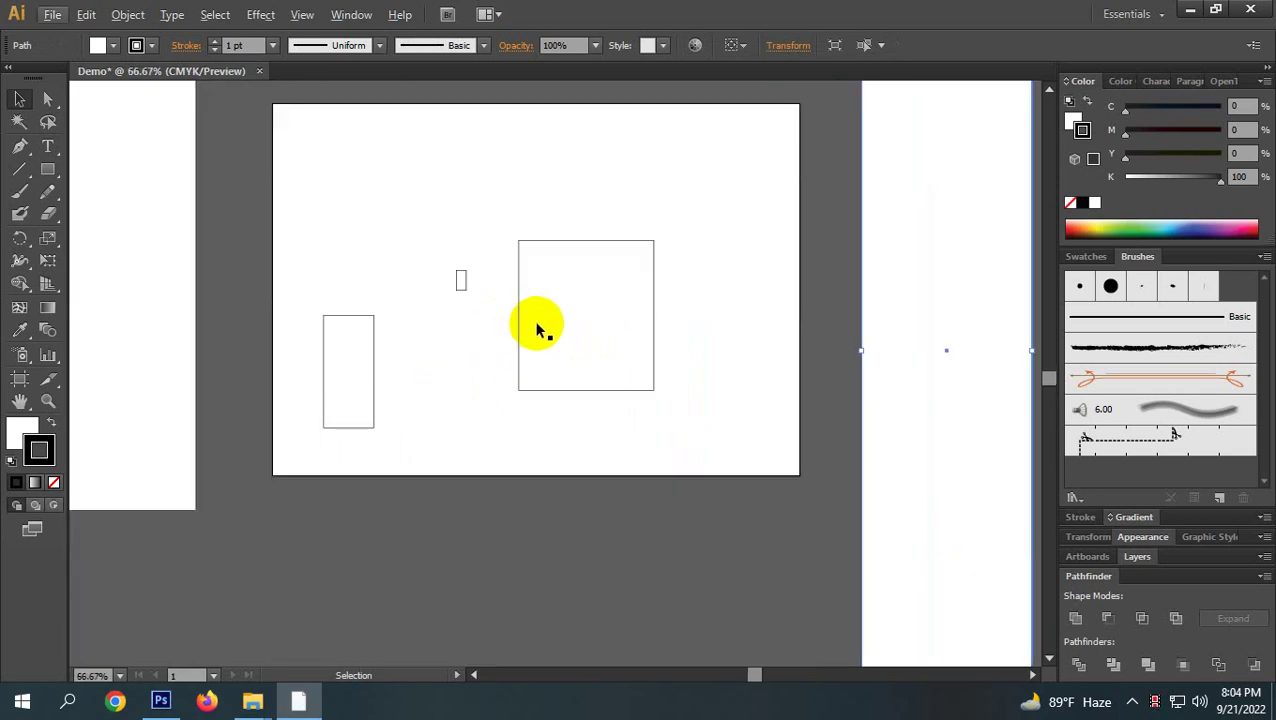
pyautogui.click(609, 322)
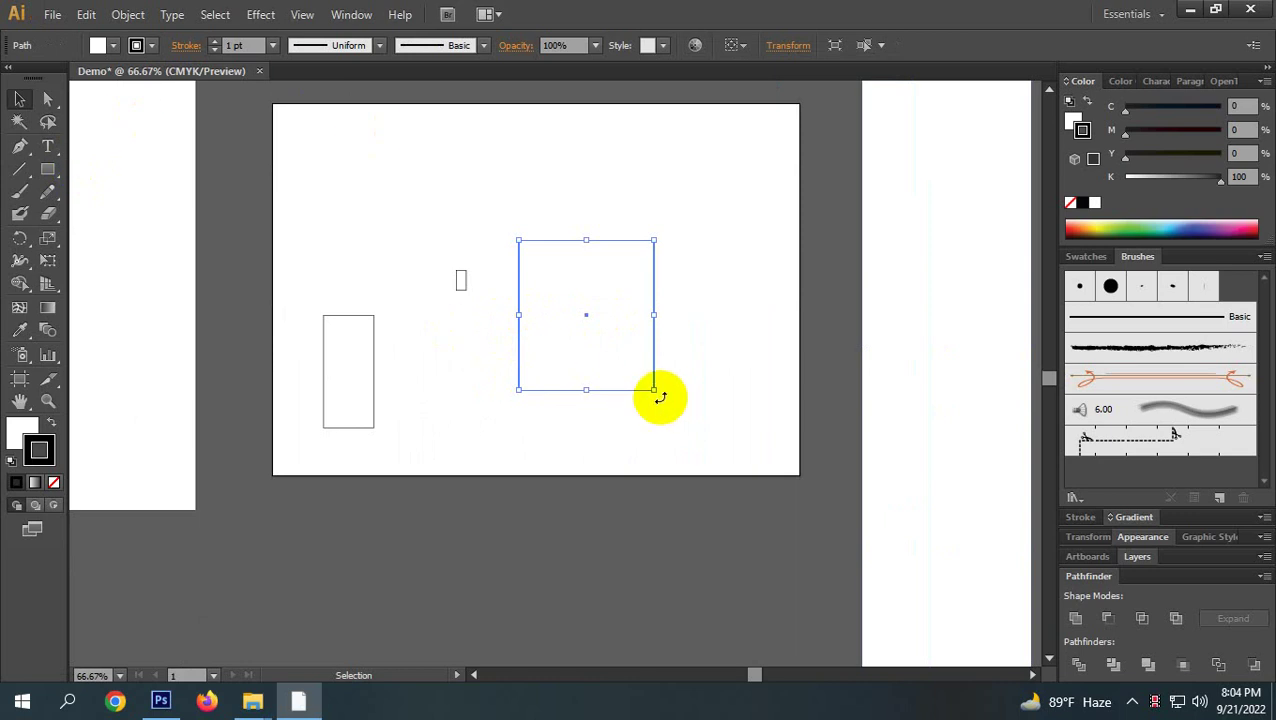
pyautogui.moveTo(661, 396); pyautogui.dragTo(712, 255)
pyautogui.press('v')
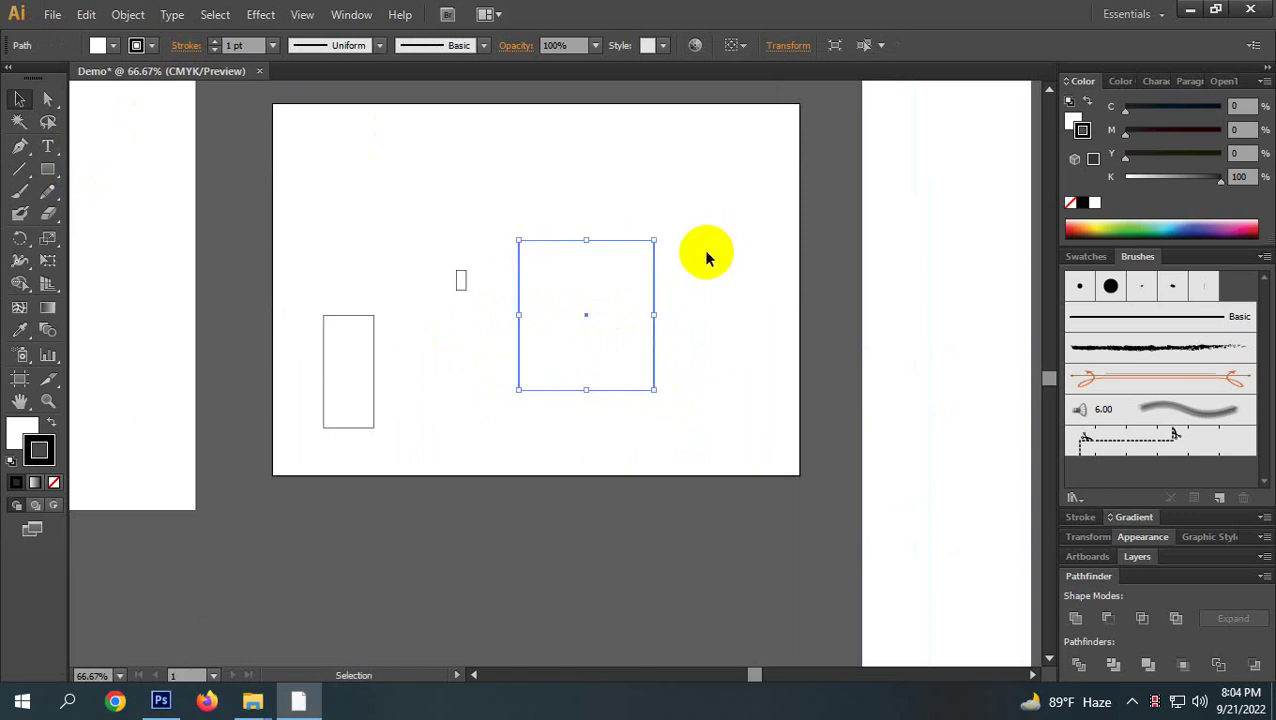
pyautogui.click(707, 262)
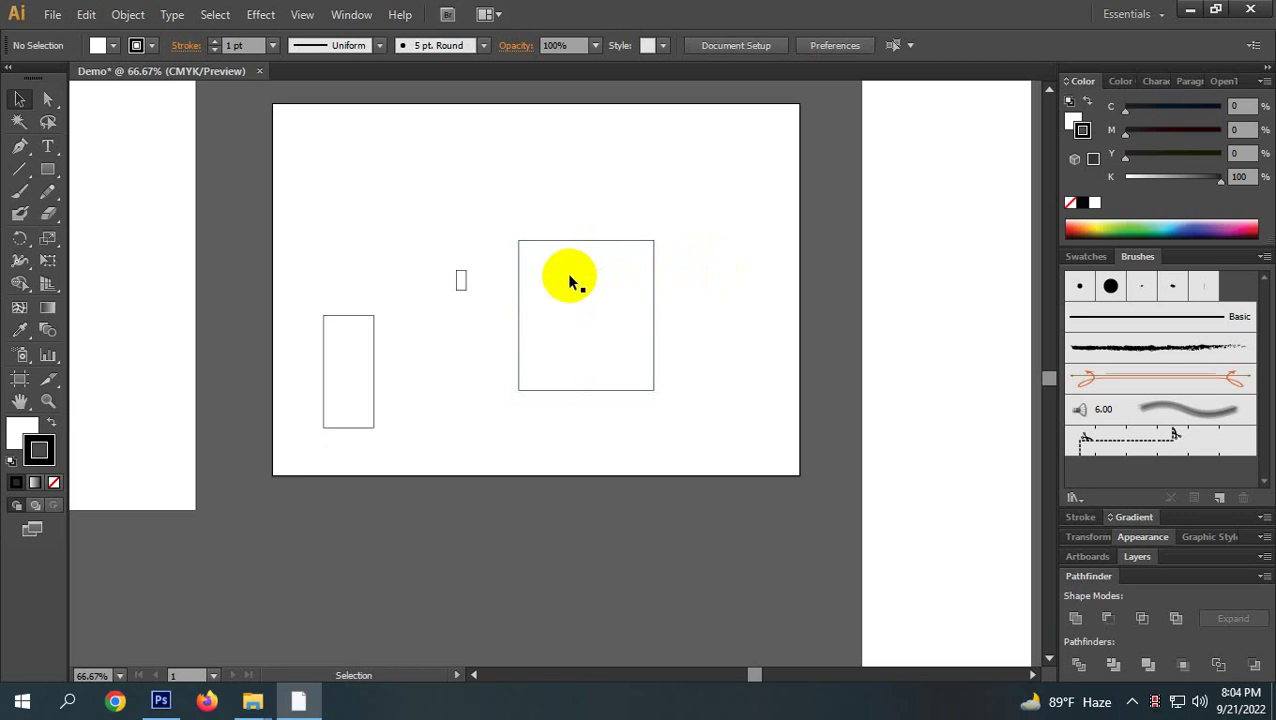
# Try enlarging the near-square rectangle from its lower-right corner, scale it down proportionally instead, and deselect it.
pyautogui.click(532, 322)
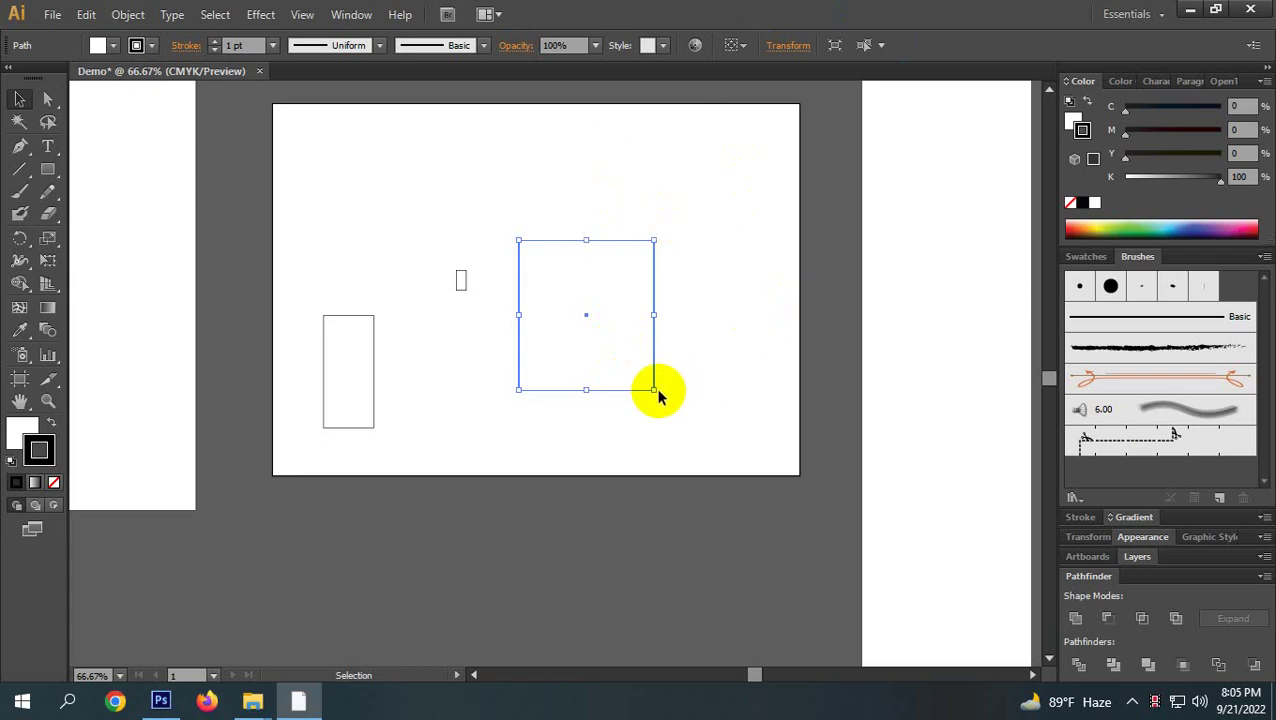
pyautogui.hotkey('ctrl', 'shift', 'b')
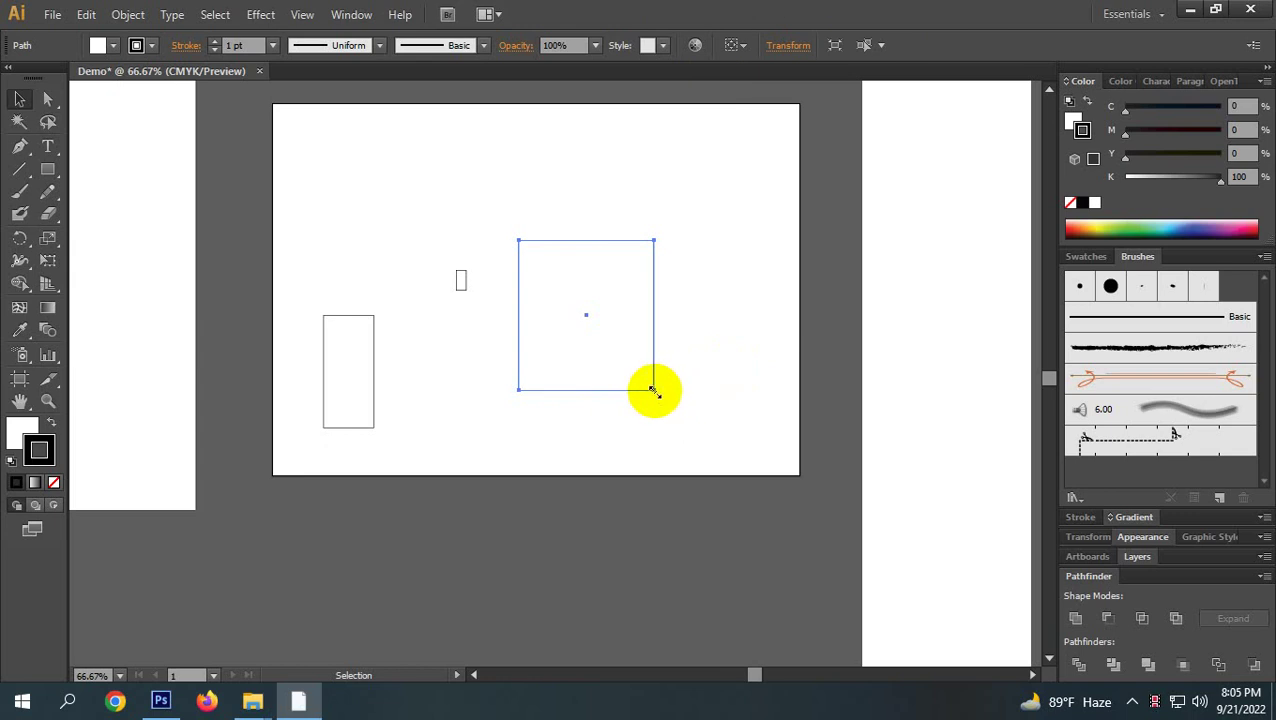
pyautogui.moveTo(654, 390); pyautogui.dragTo(756, 452)
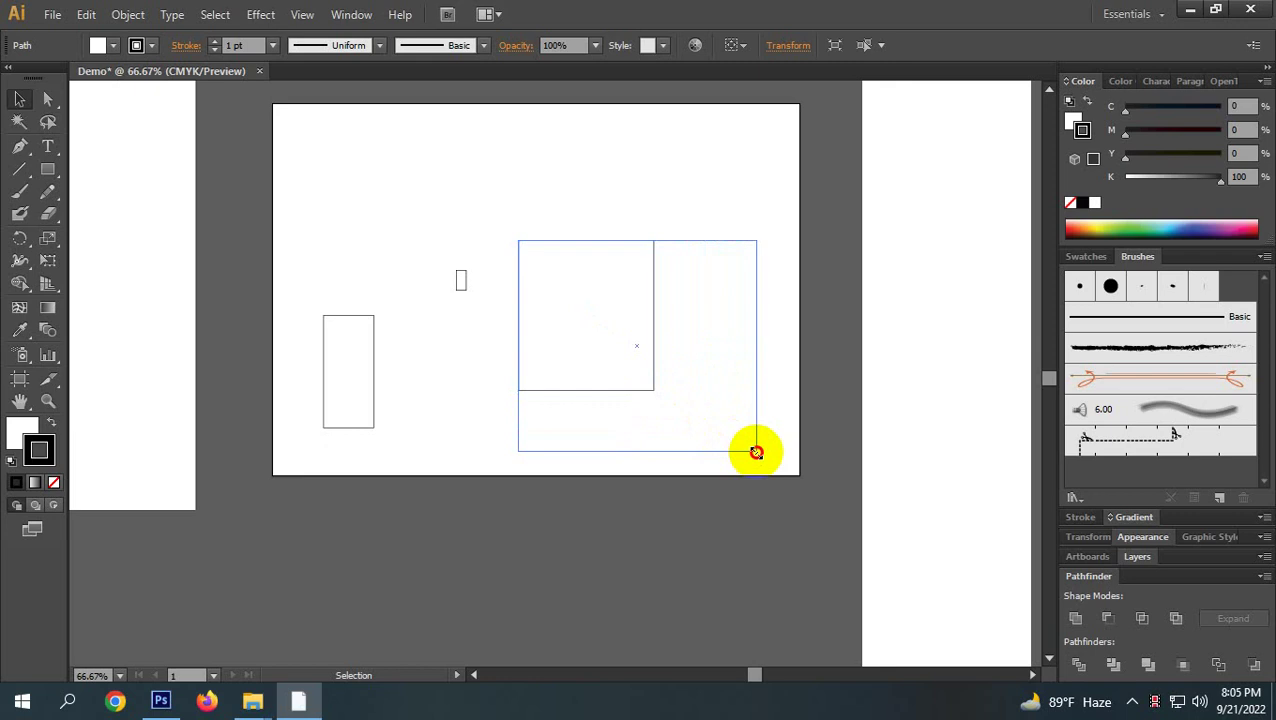
pyautogui.moveTo(756, 452); pyautogui.dragTo(756, 452)
pyautogui.moveTo(756, 452); pyautogui.dragTo(770, 507)
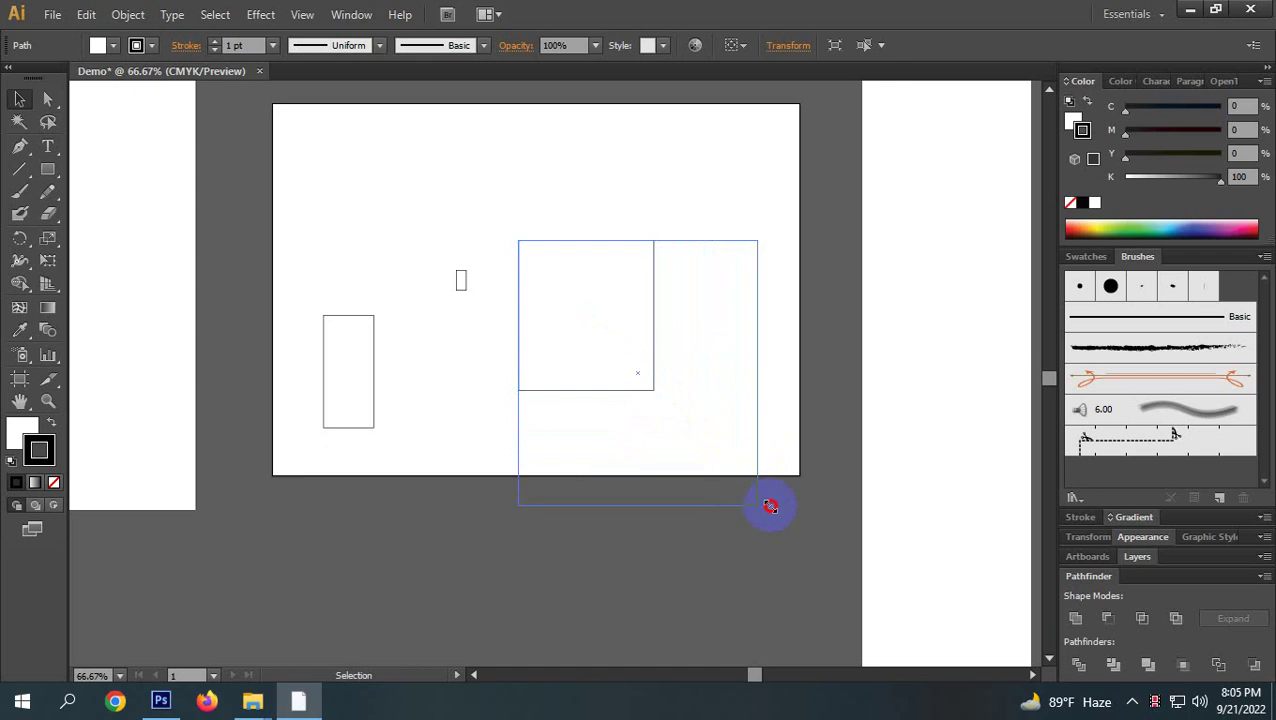
pyautogui.moveTo(770, 507); pyautogui.dragTo(615, 347)
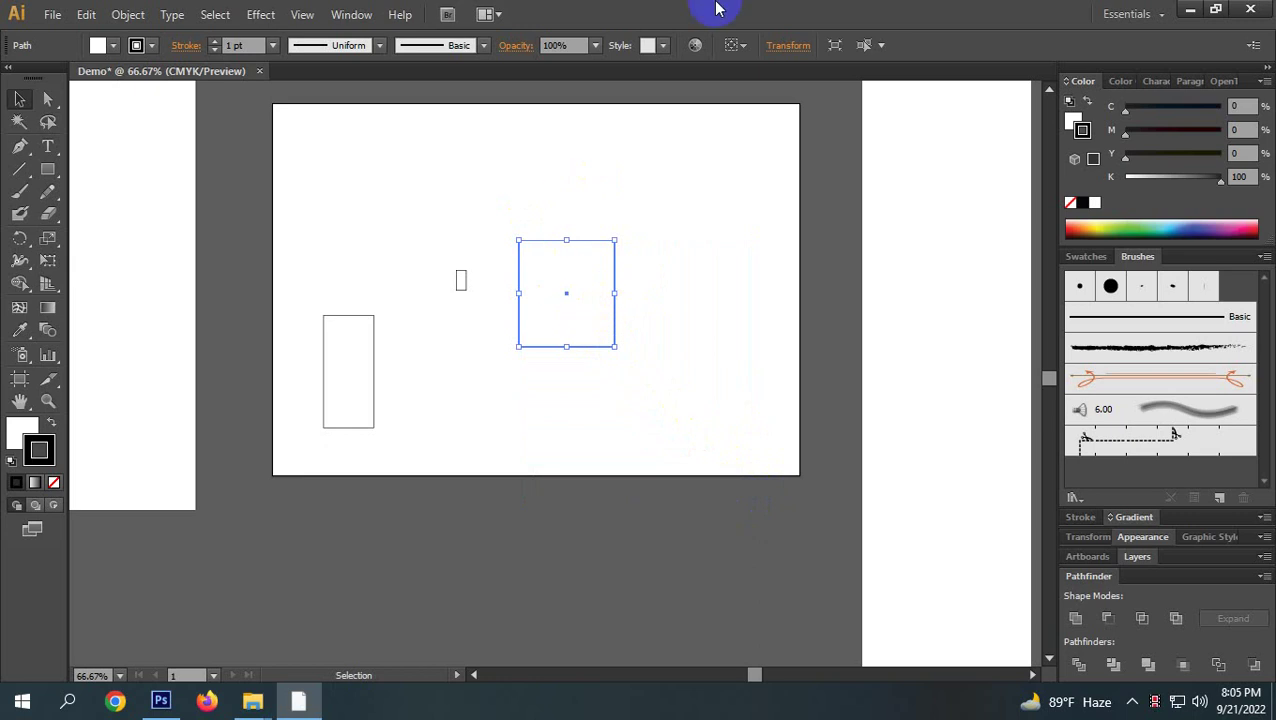
pyautogui.click(723, 404)
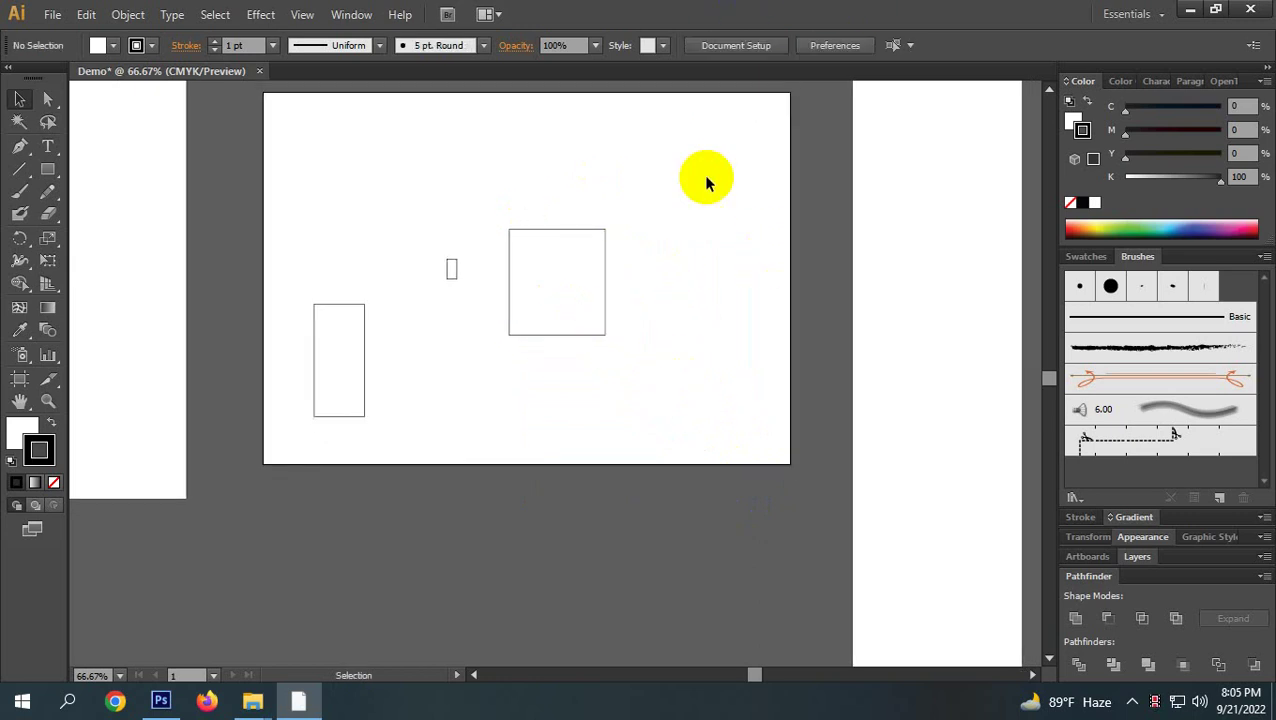
# Try rotating the near-square rectangle freely around its centre, undo the rotation and deselect it.
pyautogui.click(568, 262)
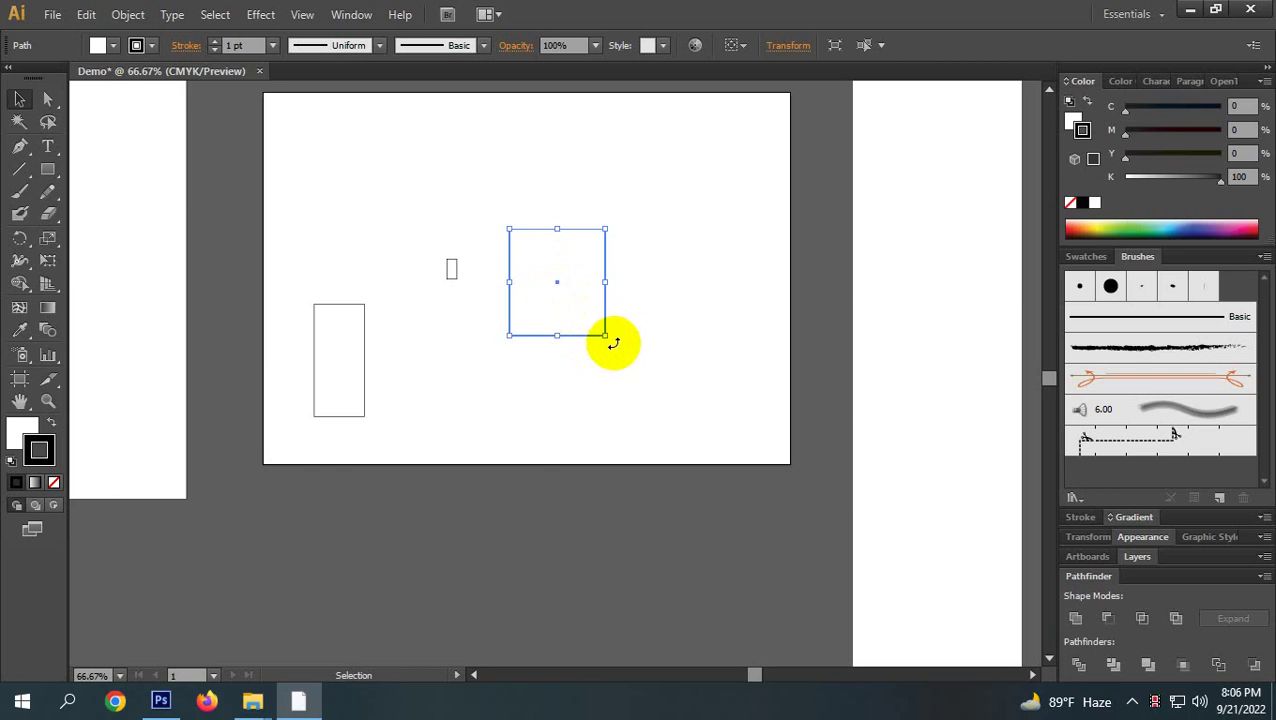
pyautogui.moveTo(612, 342); pyautogui.dragTo(624, 302)
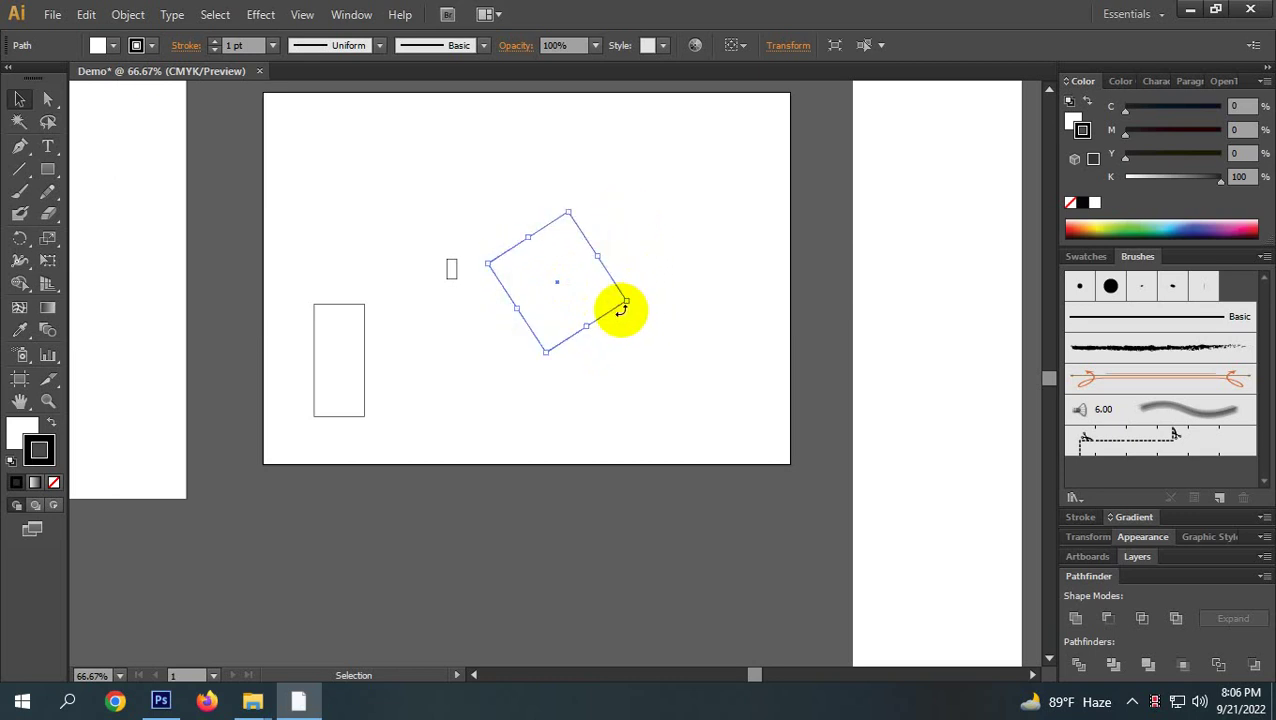
pyautogui.hotkey('ctrl', 'z')
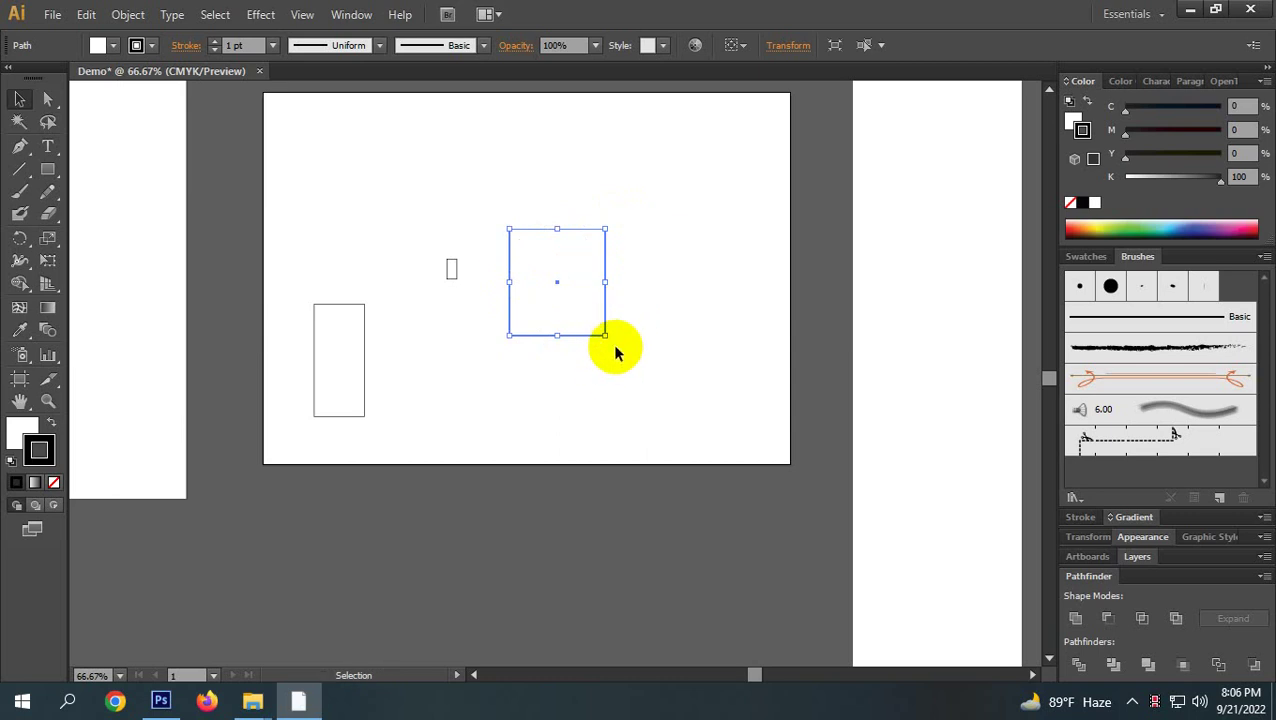
pyautogui.moveTo(606, 344)
pyautogui.mouseDown()
pyautogui.moveTo(636, 271)
pyautogui.moveTo(598, 205)
pyautogui.moveTo(508, 190)
pyautogui.moveTo(464, 205)
pyautogui.moveTo(433, 288)
pyautogui.moveTo(437, 347)
pyautogui.moveTo(518, 365)
pyautogui.moveTo(607, 359)
pyautogui.moveTo(498, 244)
pyautogui.moveTo(621, 363)
pyautogui.mouseUp()
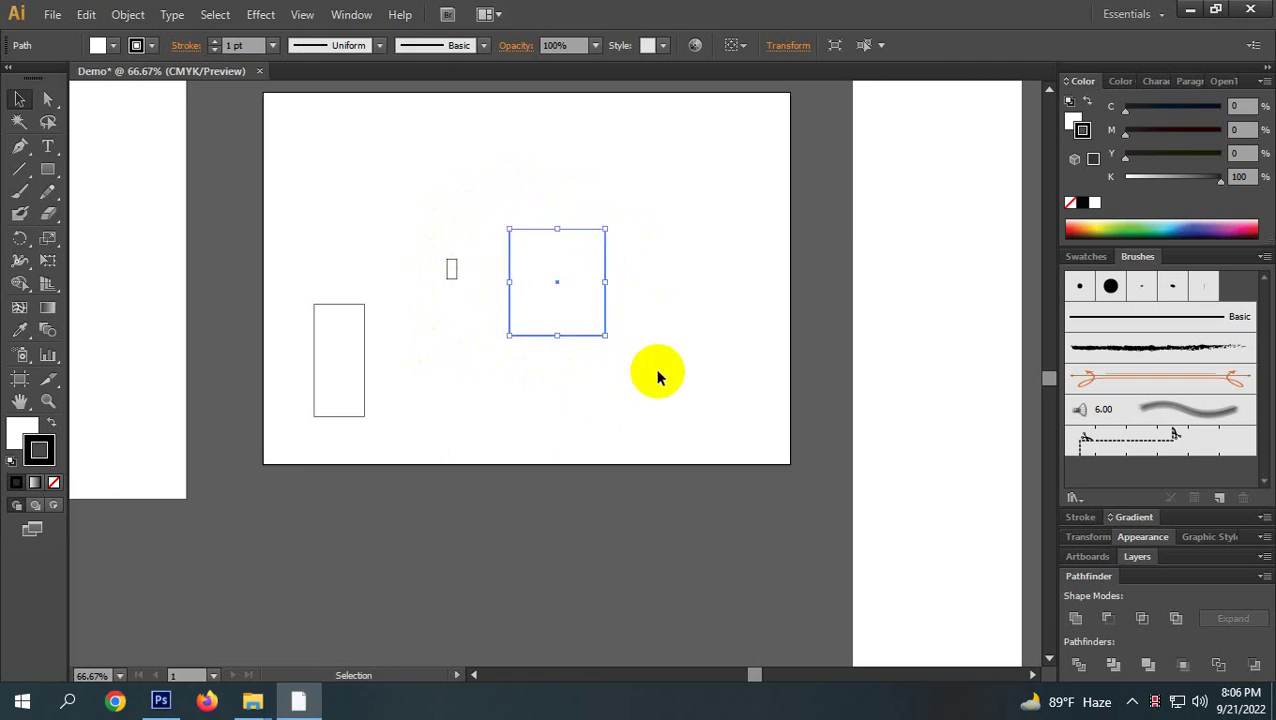
pyautogui.click(658, 373)
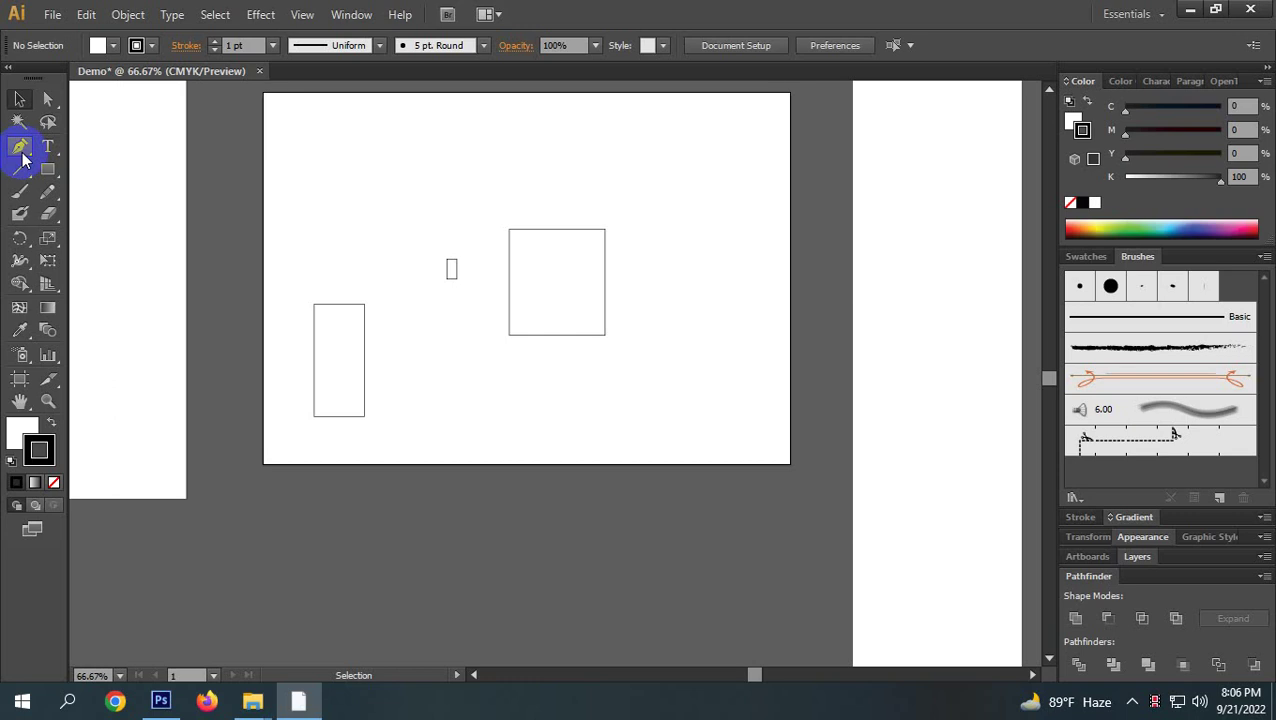
# Try a constrained 45° rotation of the near-square rectangle, undo it and deselect the shape.
pyautogui.click(591, 337)
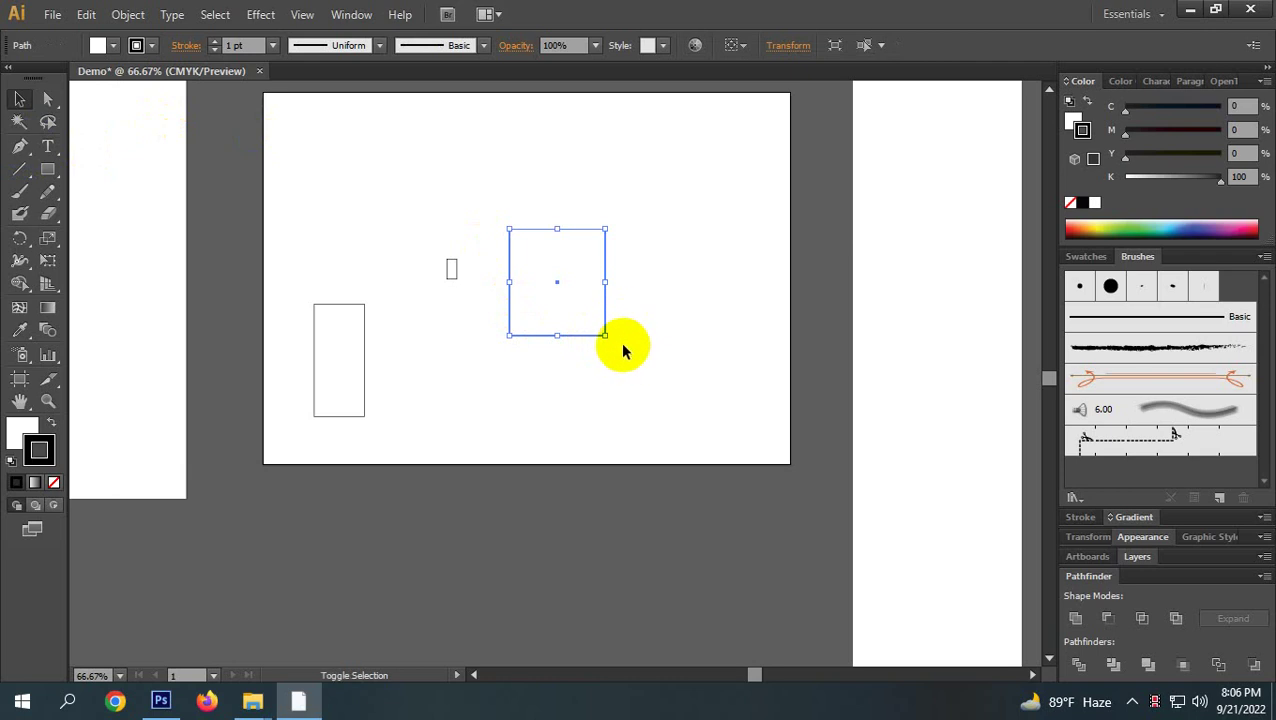
pyautogui.hotkey('ctrl', 'shift', 'b')
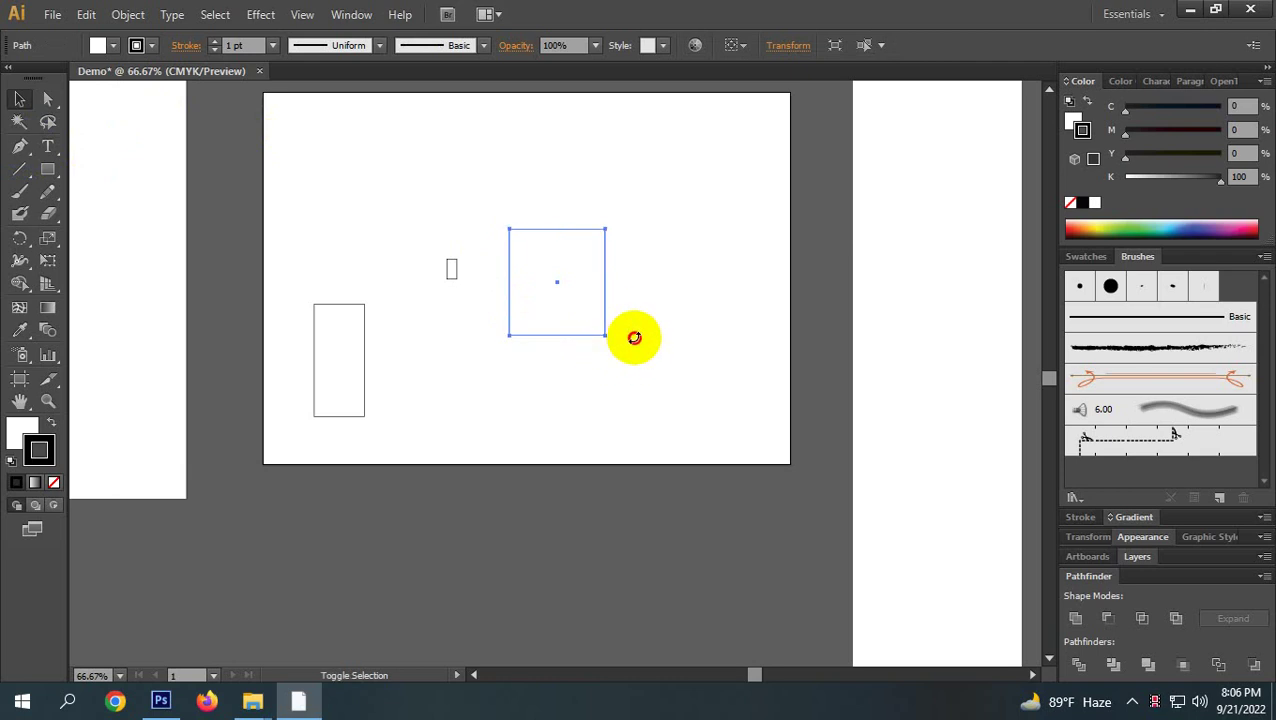
pyautogui.moveTo(632, 339); pyautogui.dragTo(646, 291)
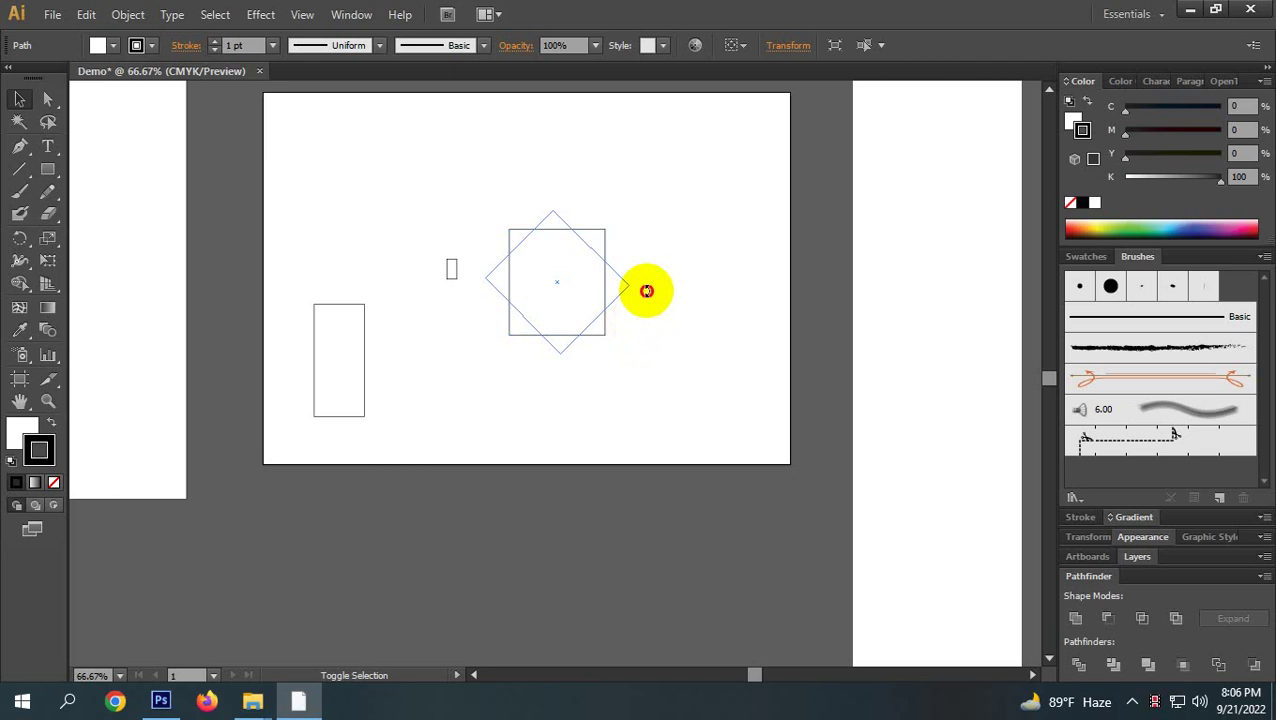
pyautogui.moveTo(646, 291); pyautogui.dragTo(645, 292)
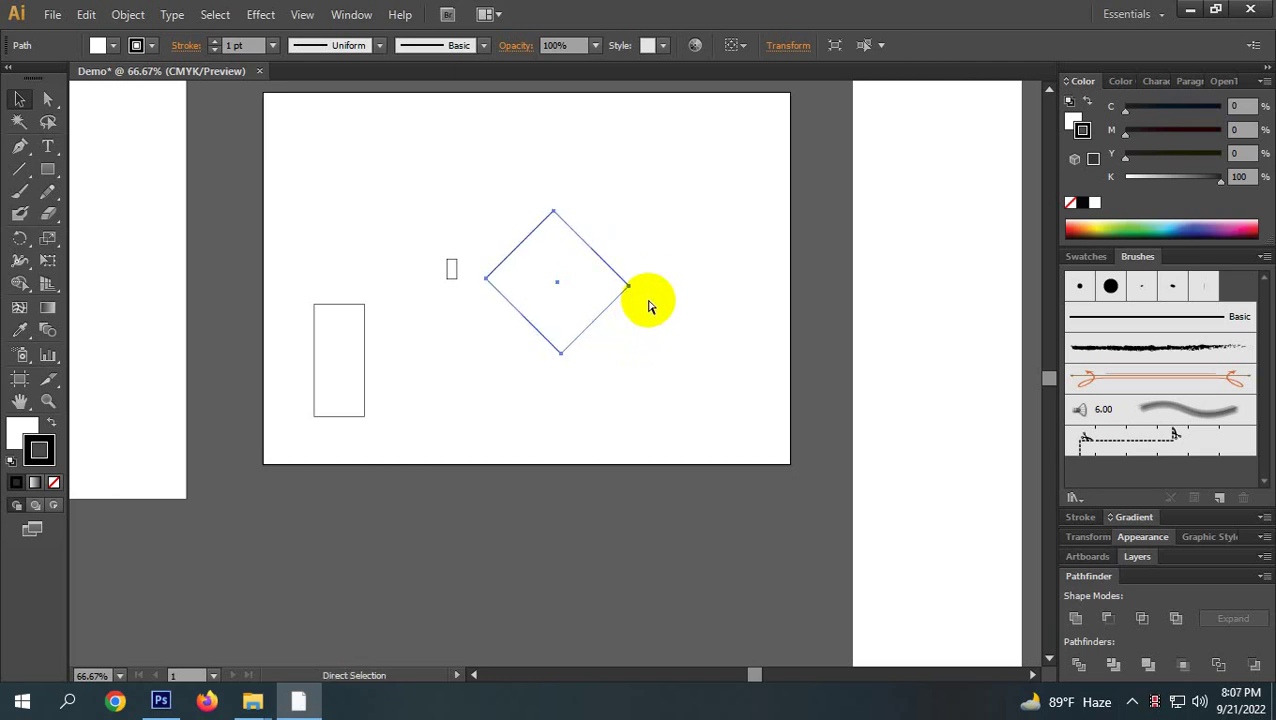
pyautogui.hotkey('ctrl', 'z')
pyautogui.click(658, 378)
# Rotate the near-square rectangle 45° so it stands on its corner, and switch to Direct Selection.
pyautogui.moveTo(534, 393); pyautogui.dragTo(574, 395)
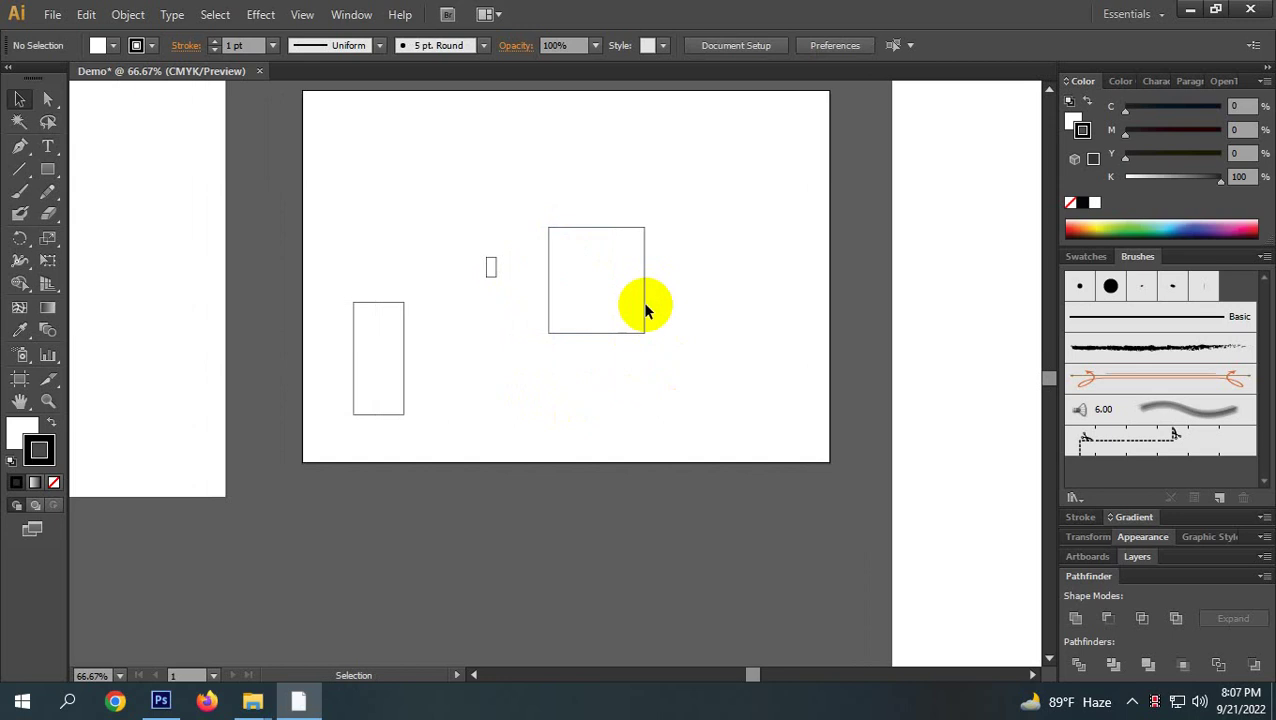
pyautogui.click(636, 327)
pyautogui.moveTo(636, 327); pyautogui.dragTo(674, 292)
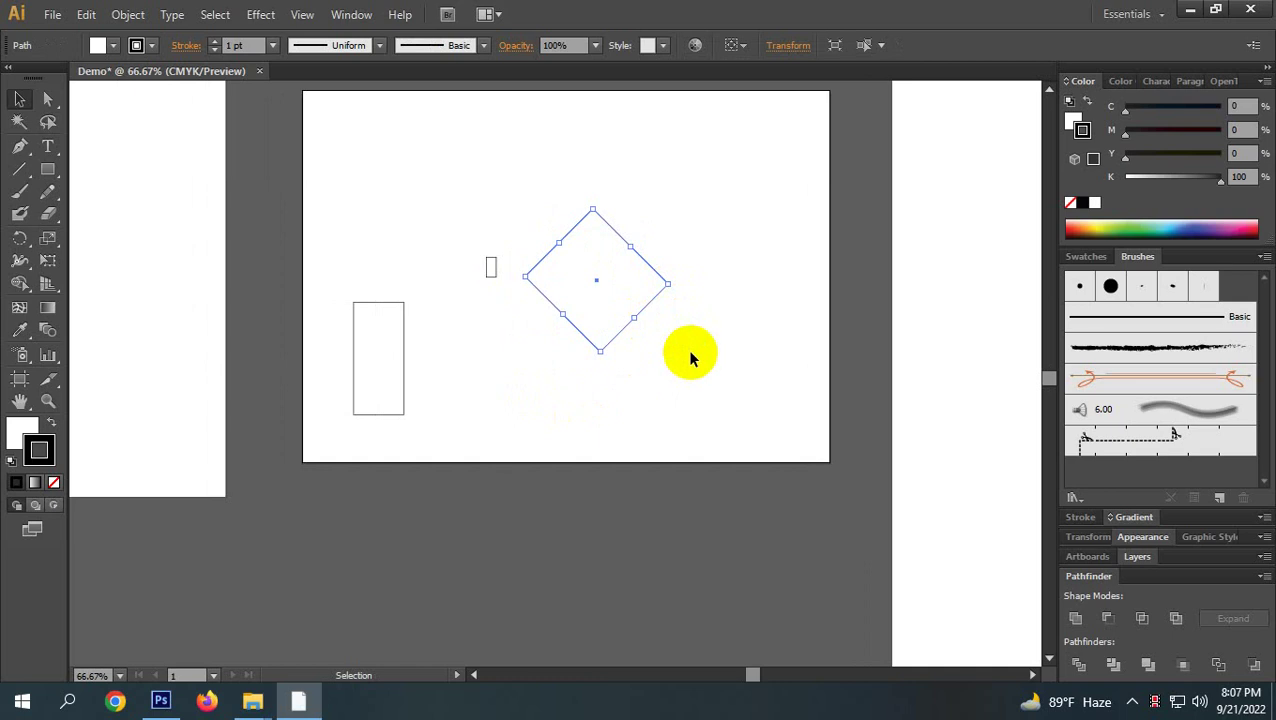
pyautogui.press('a')
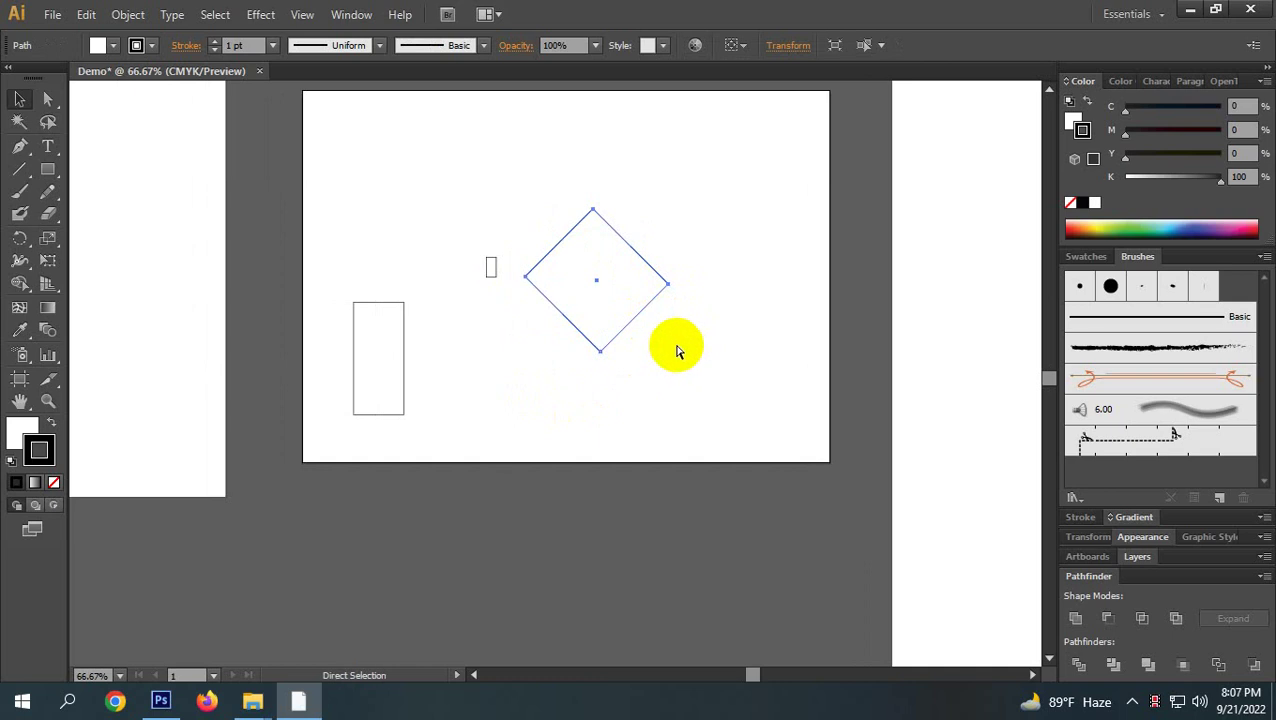
# Undo the near-square rectangle's 45° rotation, try repeating it with Transform Again, undo that too and deselect the shape.
pyautogui.press('v')
pyautogui.hotkey('ctrl', 'z')
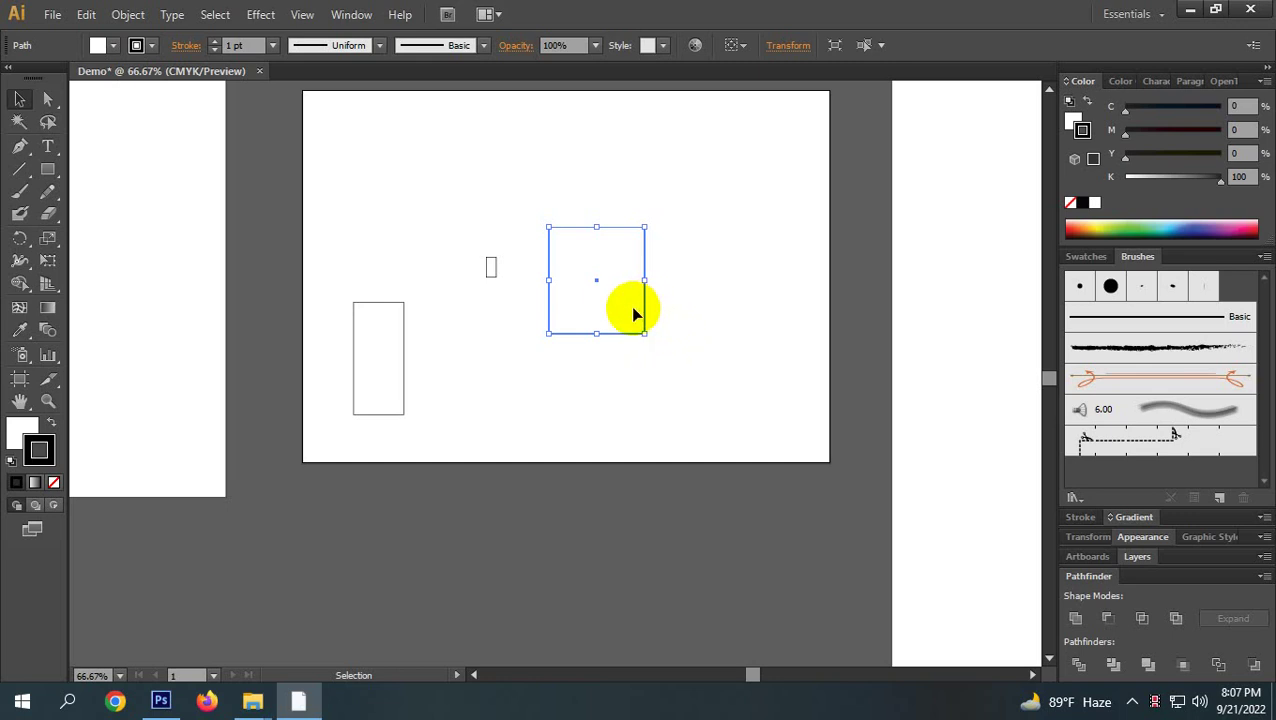
pyautogui.press('ctrl')
pyautogui.hotkey('ctrl', 'd')
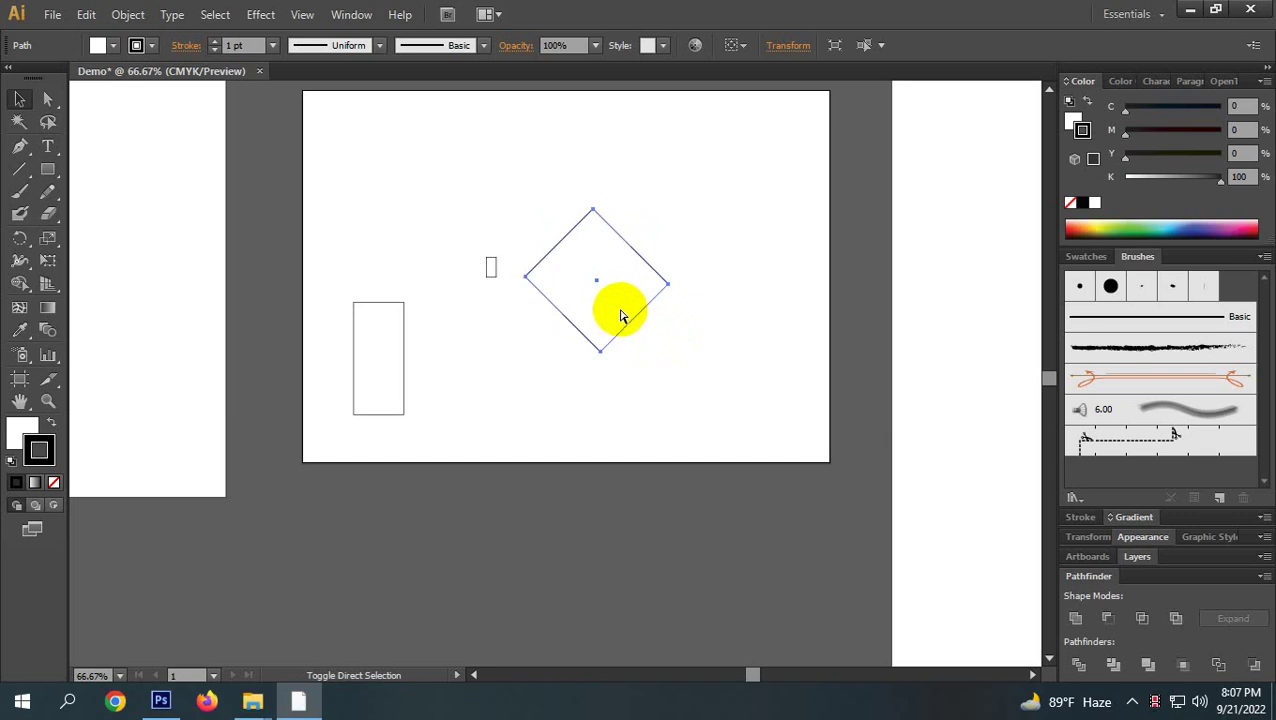
pyautogui.hotkey('ctrl', 'z')
pyautogui.click(741, 345)
pyautogui.scroll(-1, 683, 370)
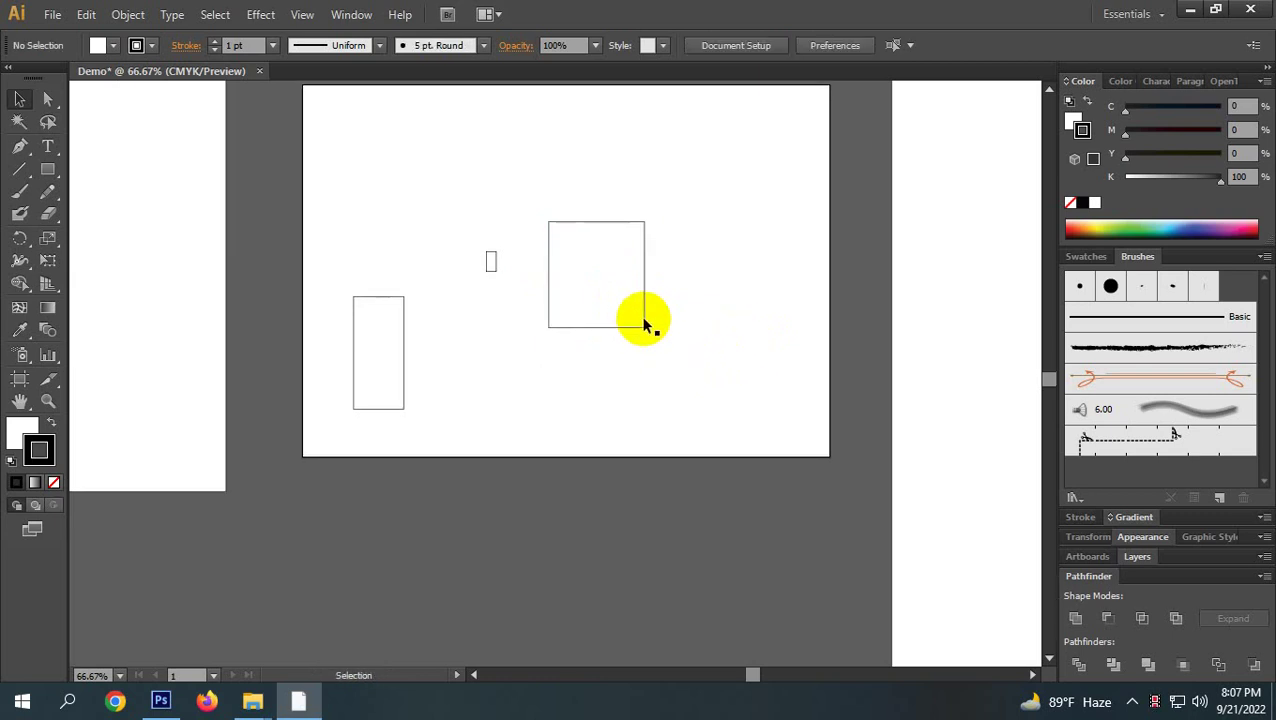
# Select the near-square rectangle with the Direct Selection tool and move the whole shape a little up and to the right.
pyautogui.click(47, 103)
pyautogui.click(12, 102)
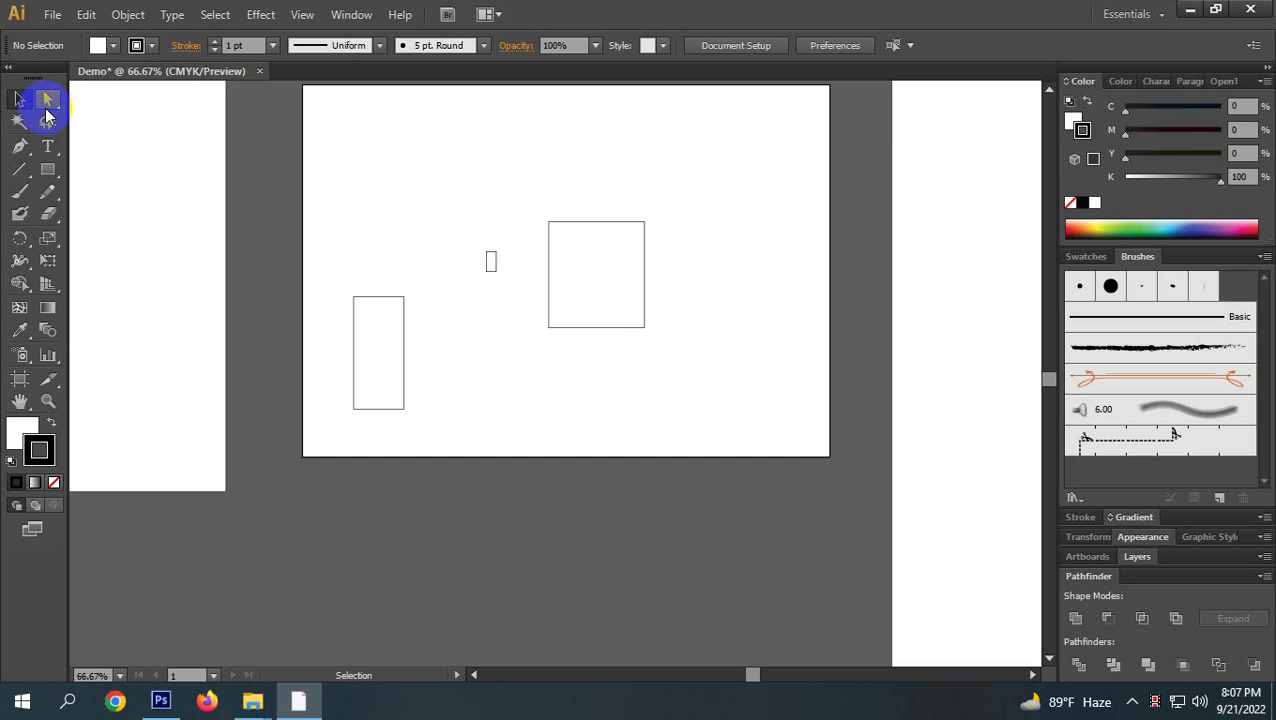
pyautogui.click(46, 101)
pyautogui.click(44, 102)
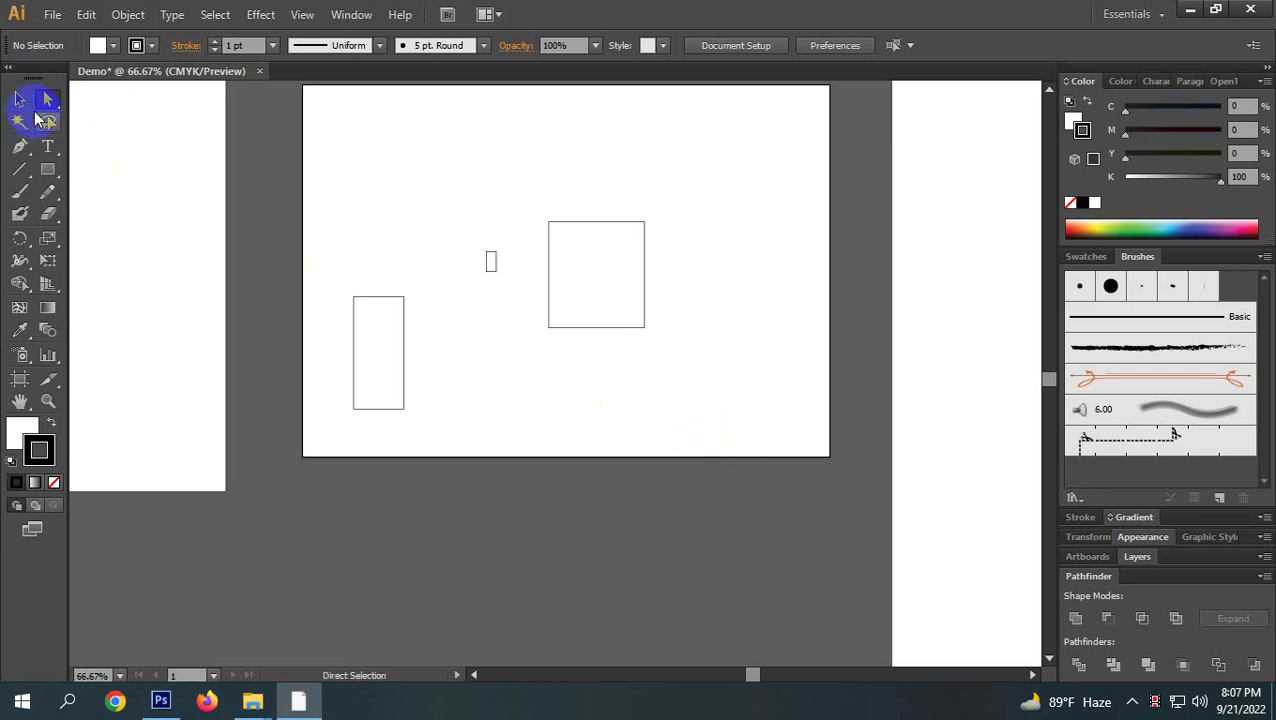
pyautogui.click(591, 265)
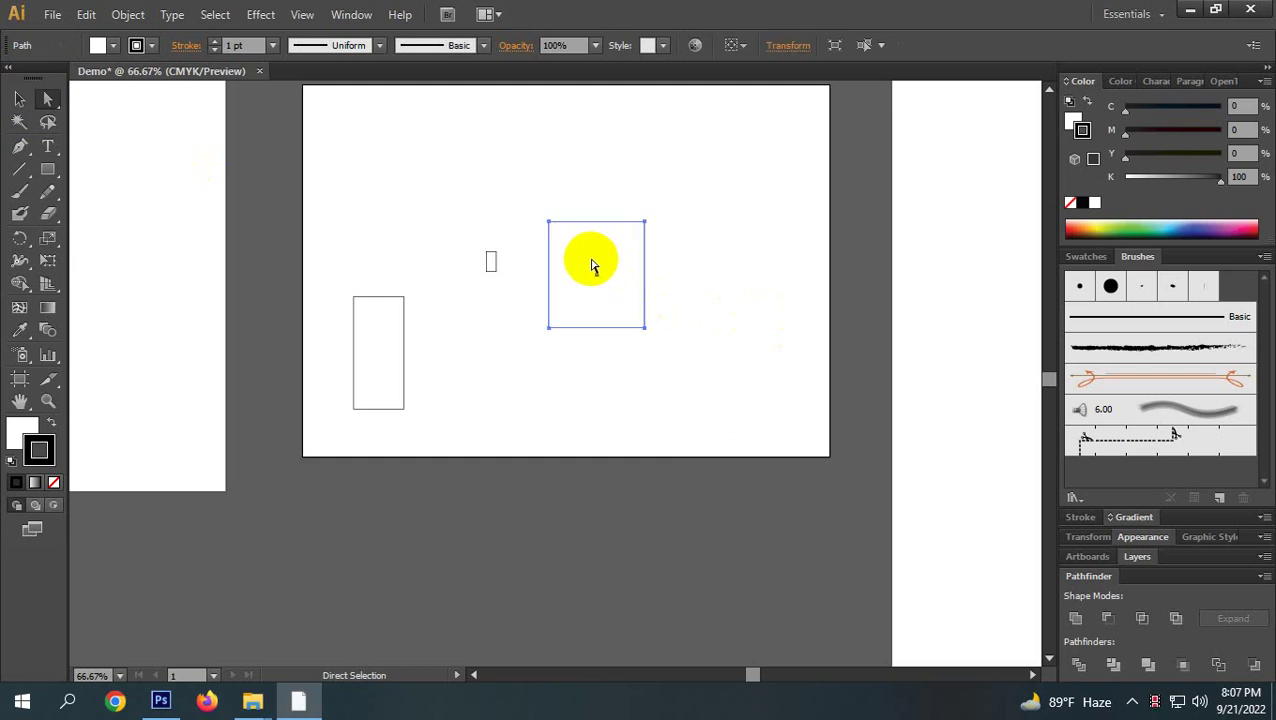
pyautogui.moveTo(635, 256); pyautogui.dragTo(686, 246)
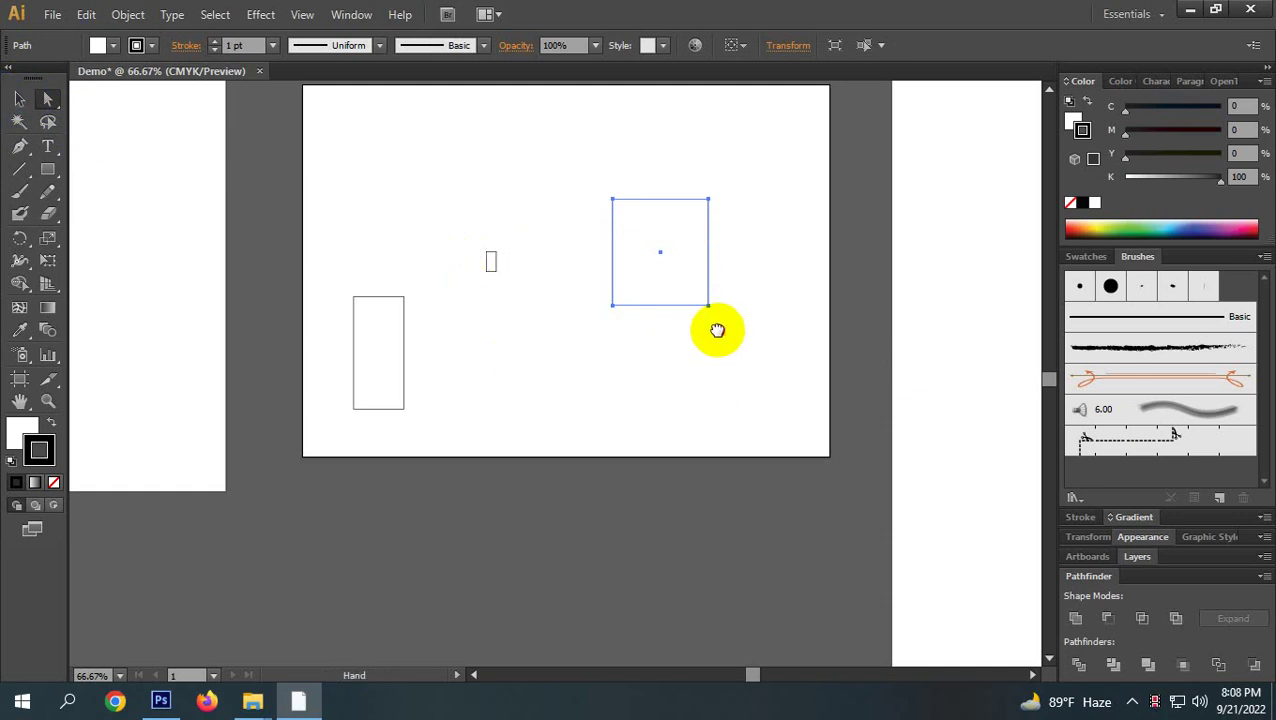
# Try pulling the near-square rectangle's upper-left anchor point inward close to the opposite lower-right corner, and undo the reshaping.
pyautogui.scroll(3, 627, 336)
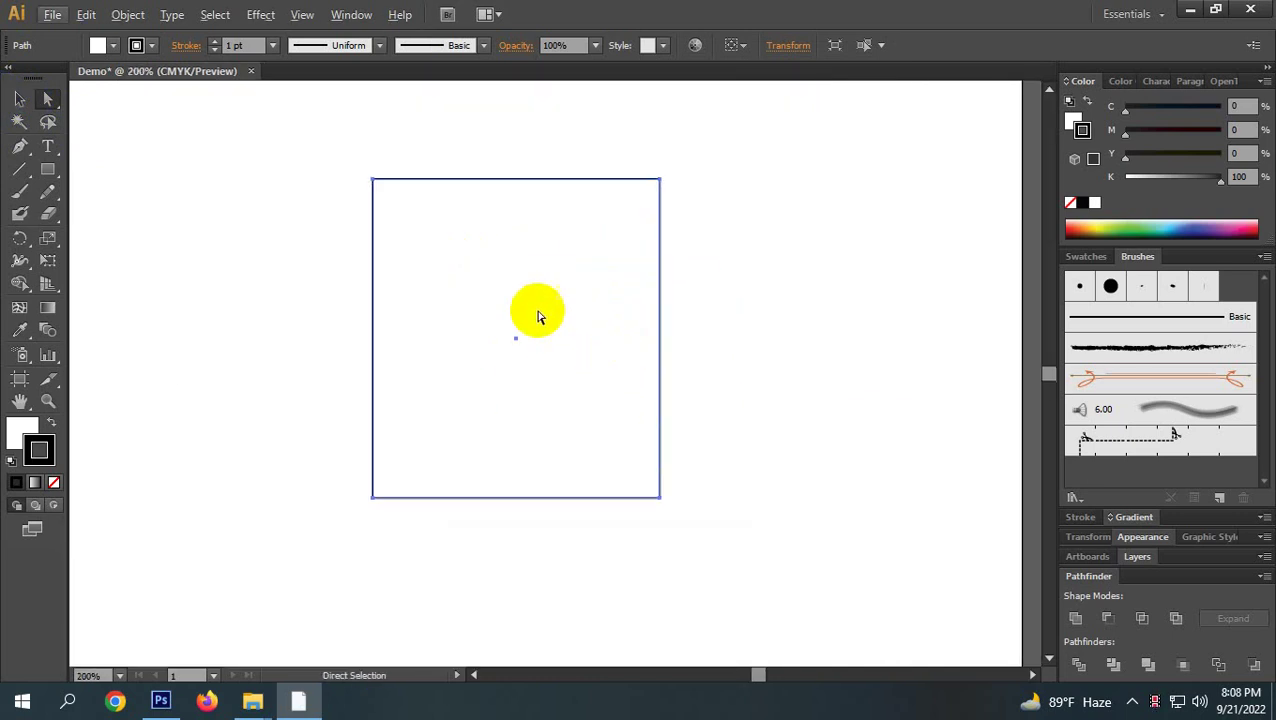
pyautogui.click(372, 181)
pyautogui.moveTo(507, 184); pyautogui.dragTo(507, 184)
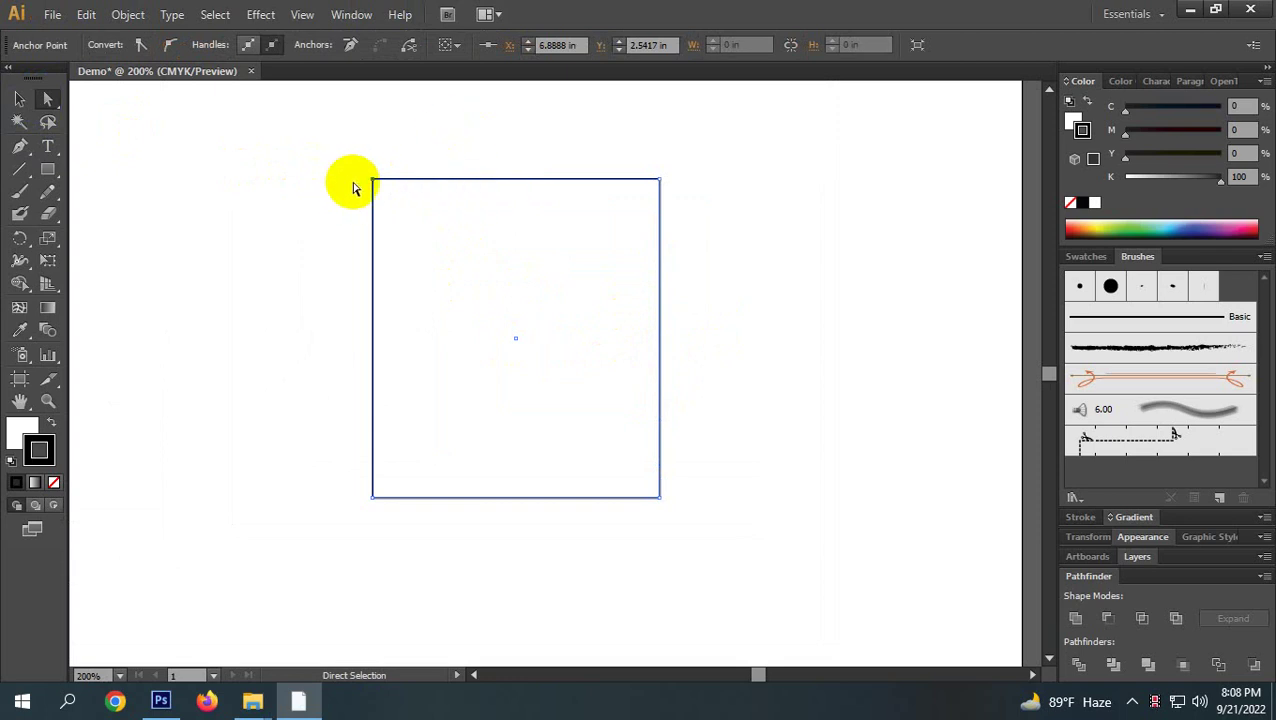
pyautogui.moveTo(374, 183); pyautogui.dragTo(408, 231)
pyautogui.moveTo(563, 410); pyautogui.dragTo(615, 460)
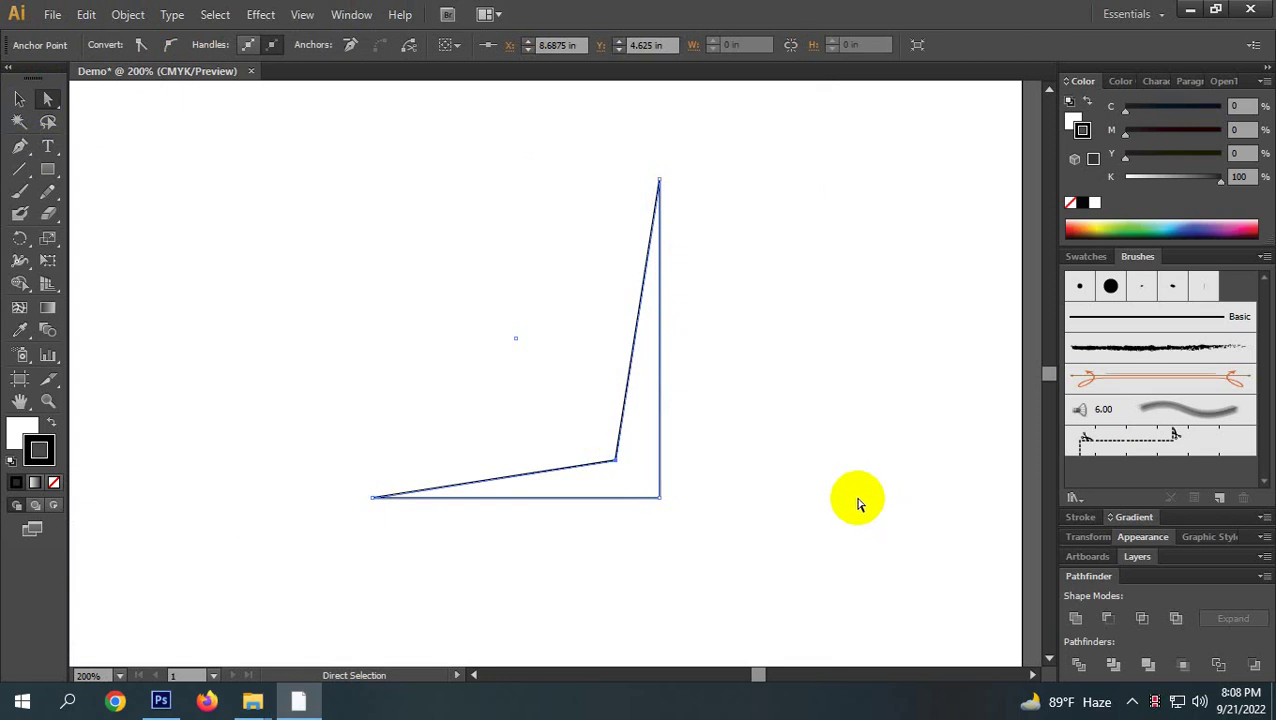
pyautogui.hotkey('ctrl', 'z')
pyautogui.hotkey('ctrl', 'z')
pyautogui.click(403, 228)
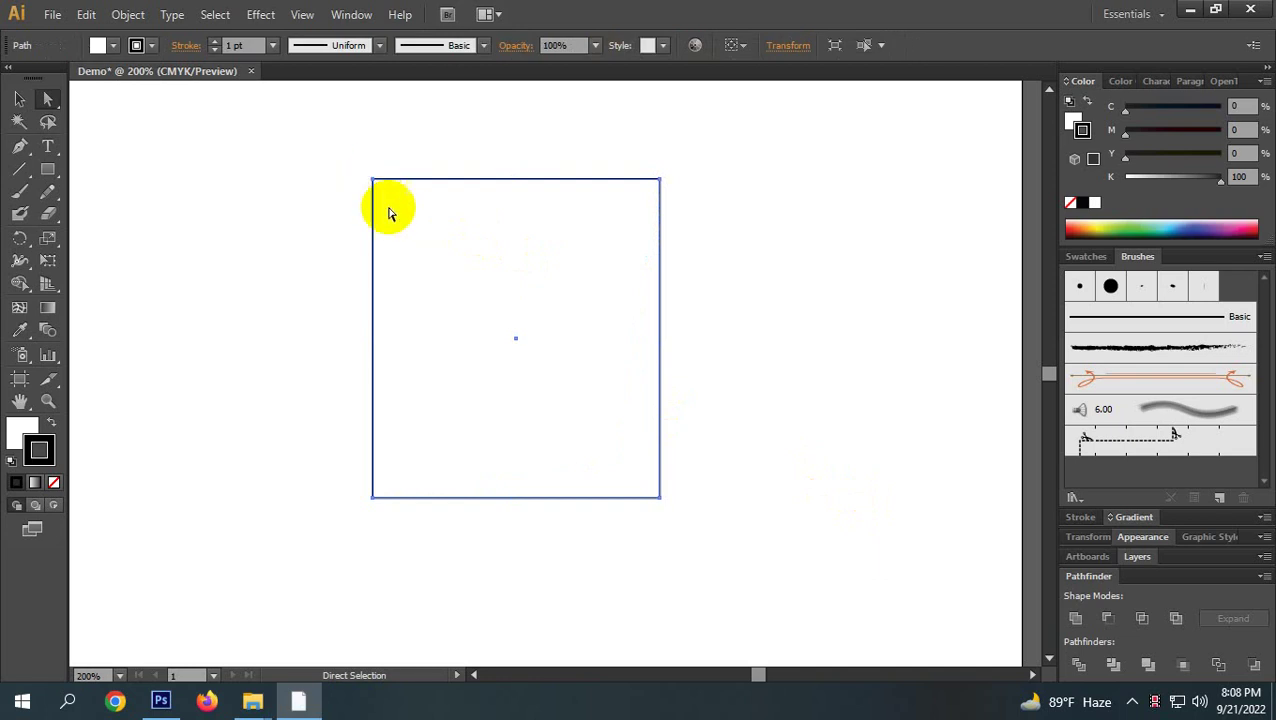
# Examine the anchor point and the path inside the stroke at the rectangle's upper-right corner in close-up.
pyautogui.press('alt')
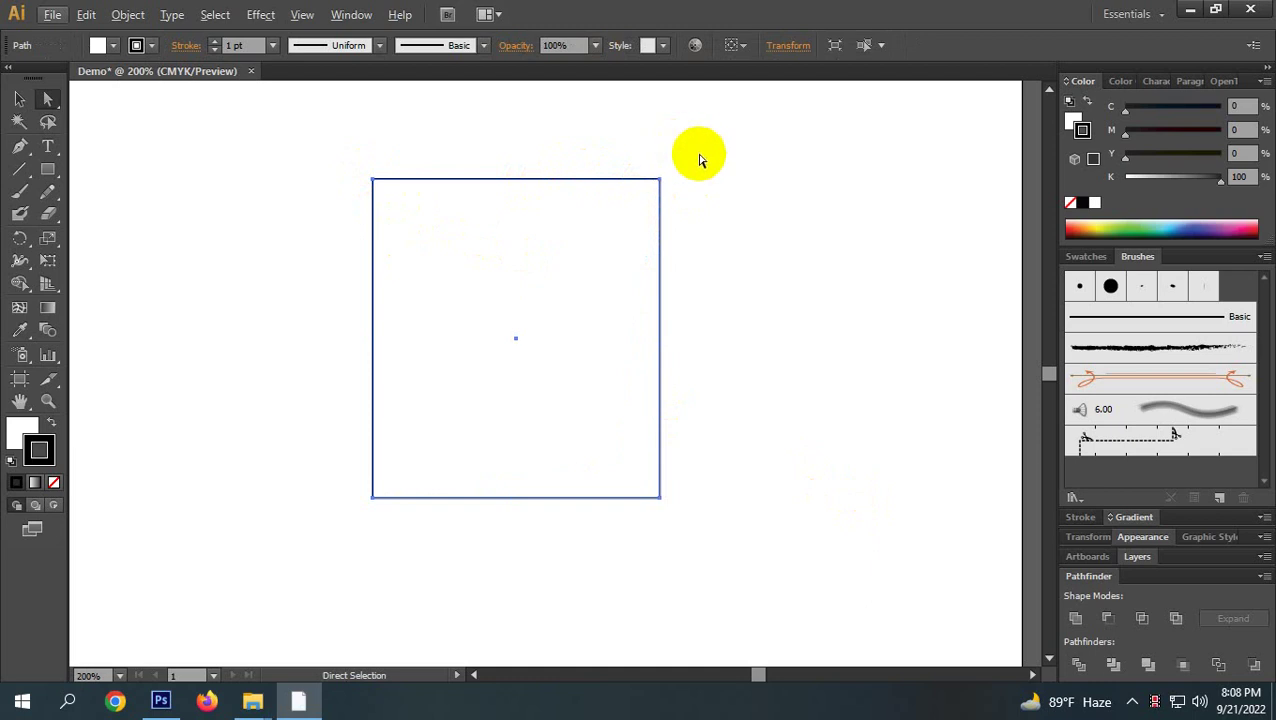
pyautogui.scroll(1, 678, 162)
pyautogui.scroll(2, 649, 253)
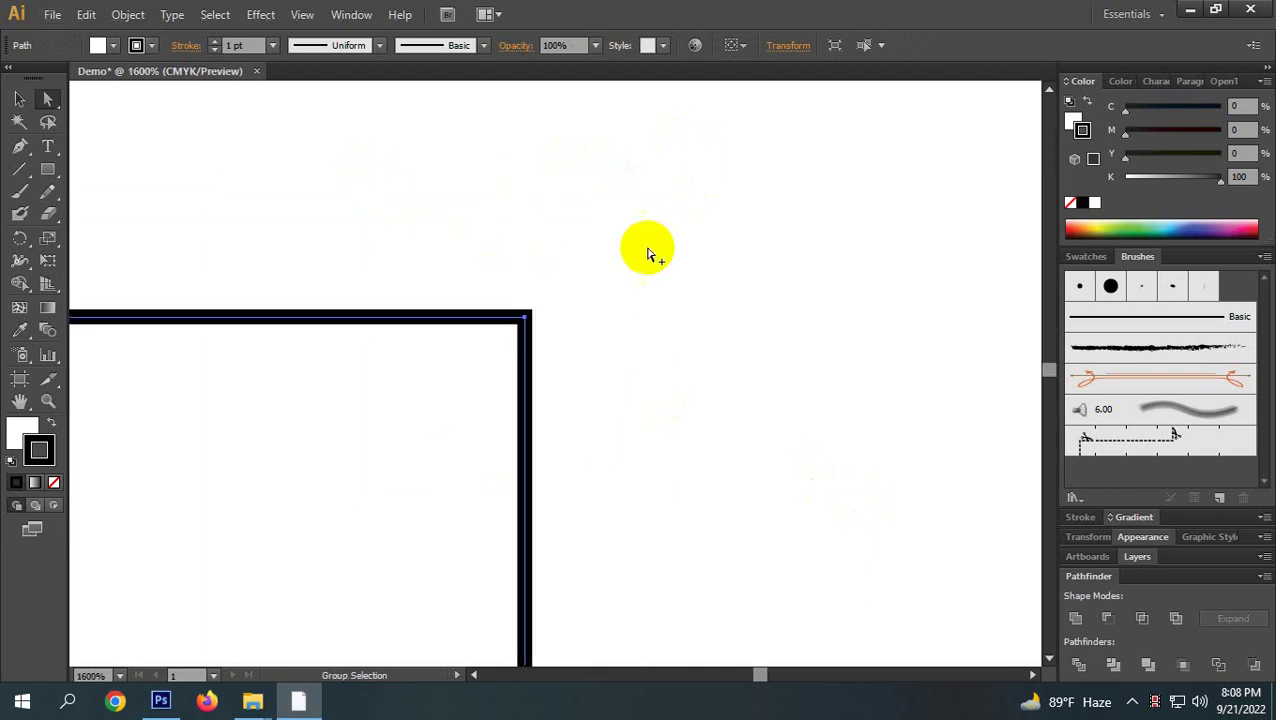
pyautogui.scroll(6, 456, 370)
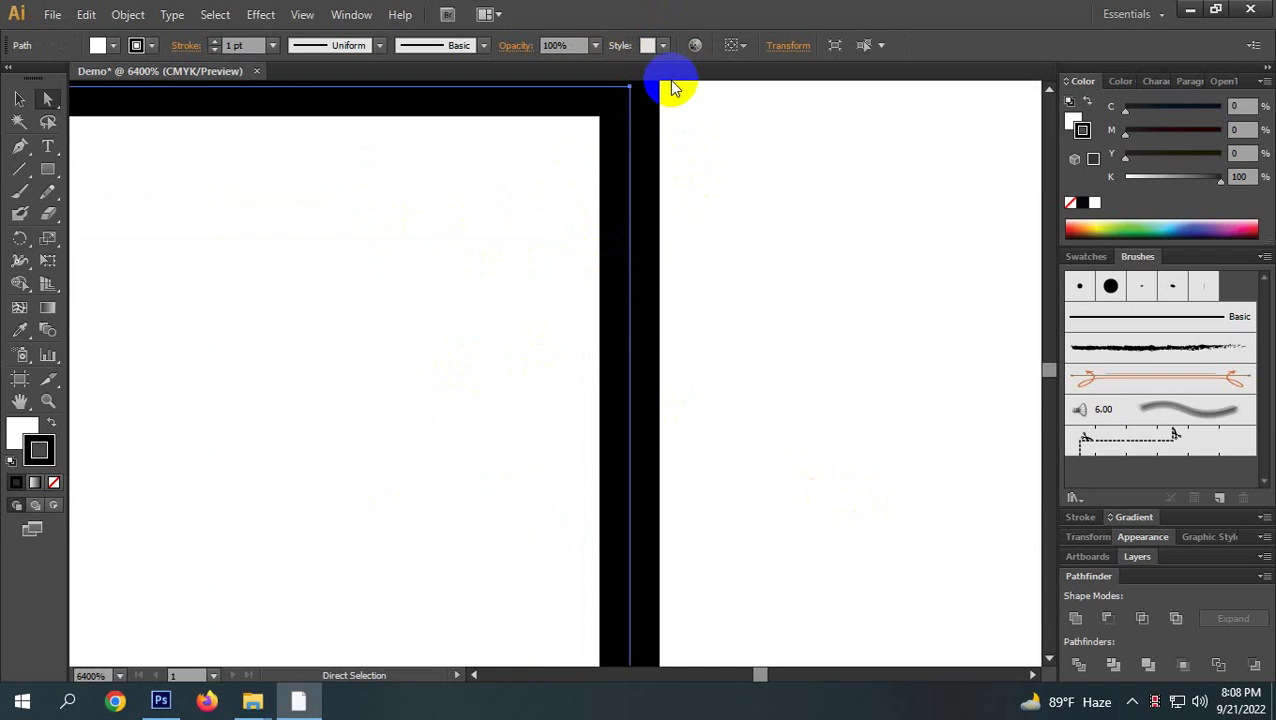
pyautogui.moveTo(672, 88)
pyautogui.mouseDown()
pyautogui.moveTo(664, 225)
pyautogui.moveTo(631, 104)
pyautogui.mouseUp()
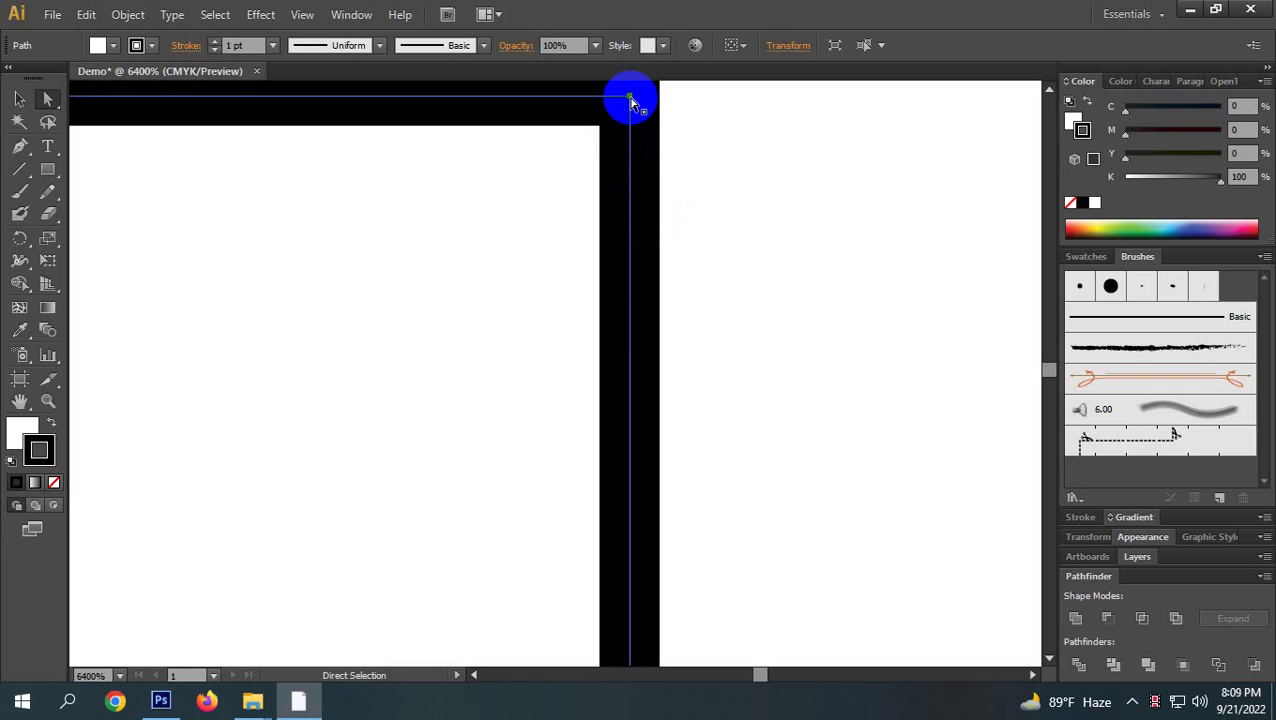
pyautogui.moveTo(630, 103); pyautogui.dragTo(632, 120)
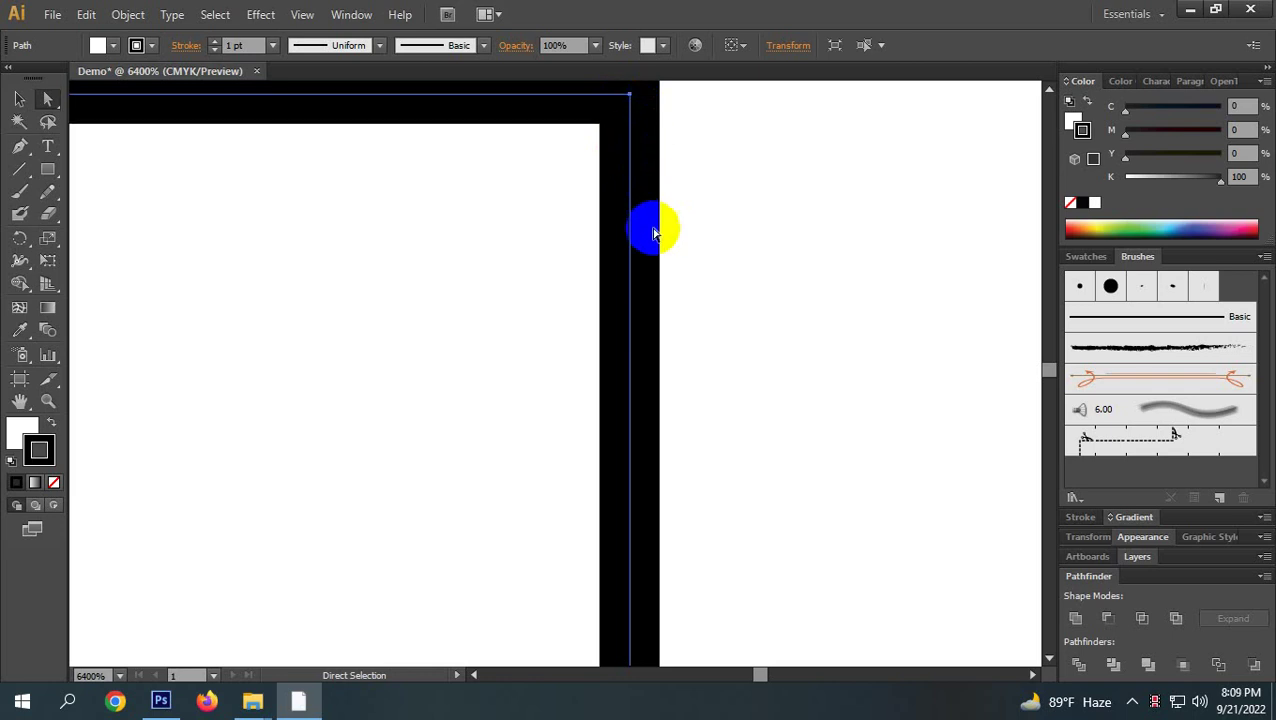
pyautogui.moveTo(650, 380); pyautogui.dragTo(550, 339)
pyautogui.moveTo(612, 112); pyautogui.dragTo(576, 126)
pyautogui.click(627, 108)
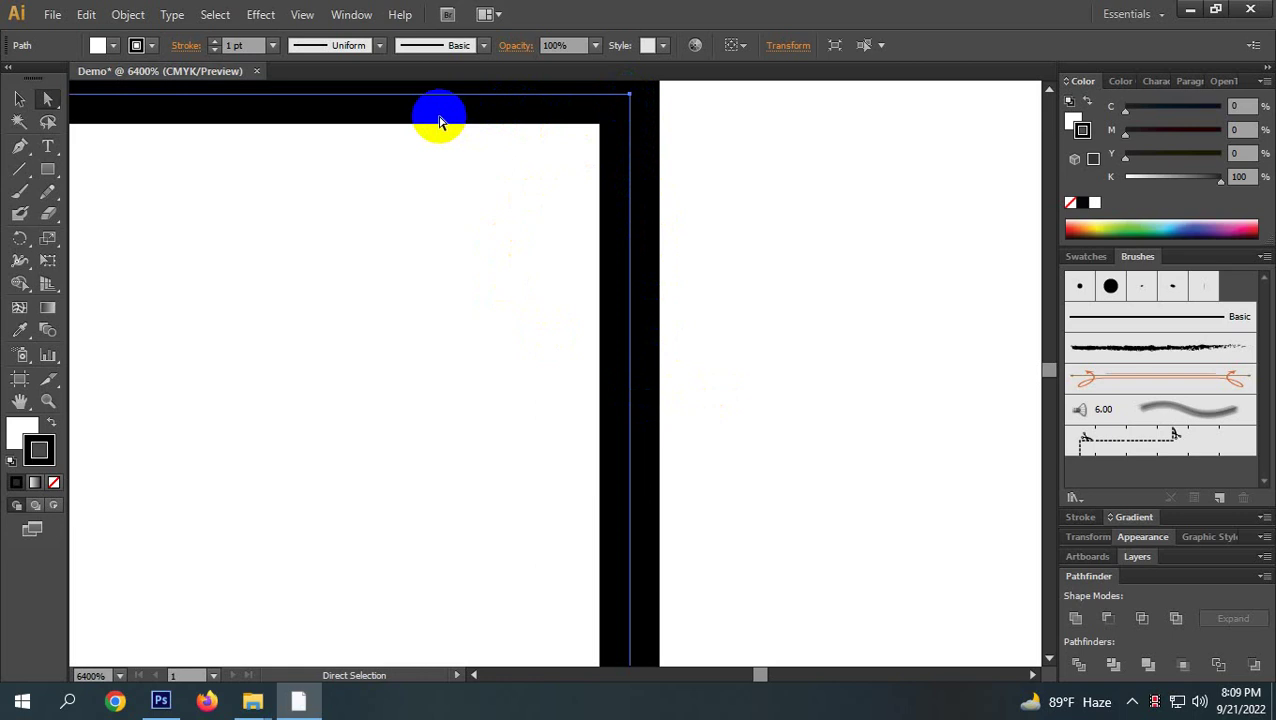
pyautogui.scroll(-4, 735, 262)
pyautogui.click(715, 238)
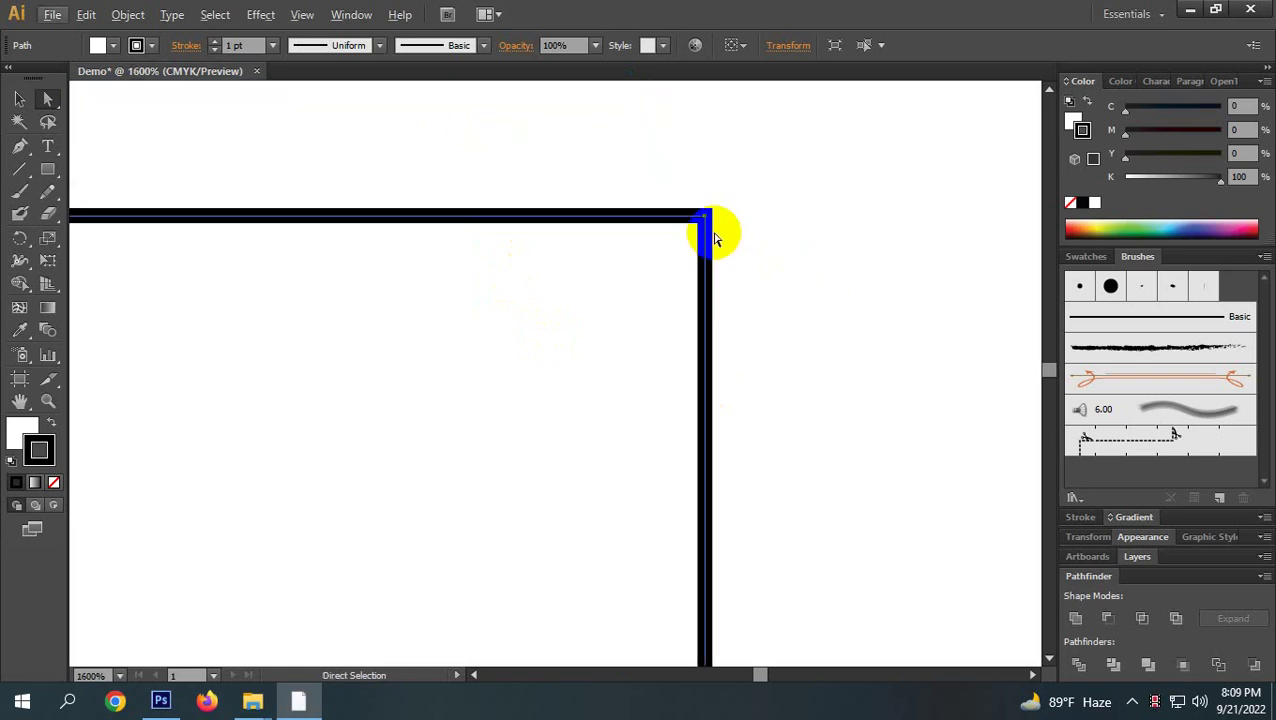
pyautogui.scroll(-3, 715, 238)
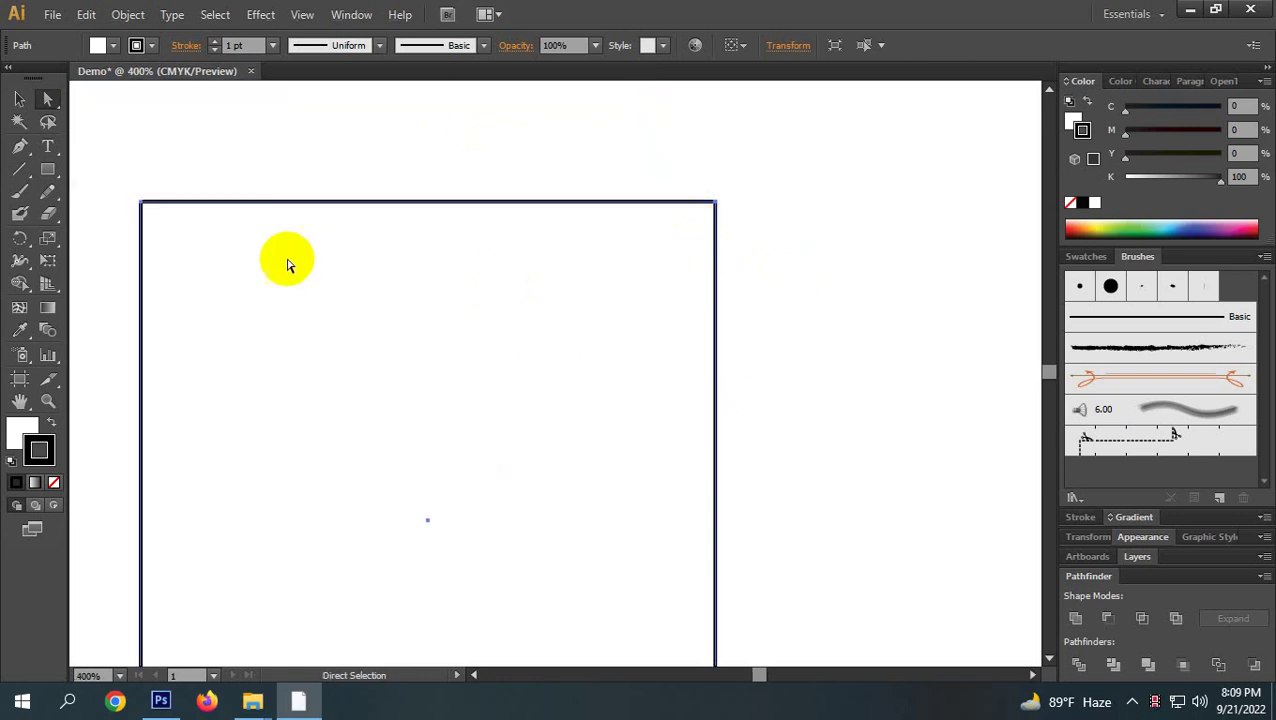
pyautogui.scroll(-3, 287, 265)
pyautogui.scroll(-2, 775, 265)
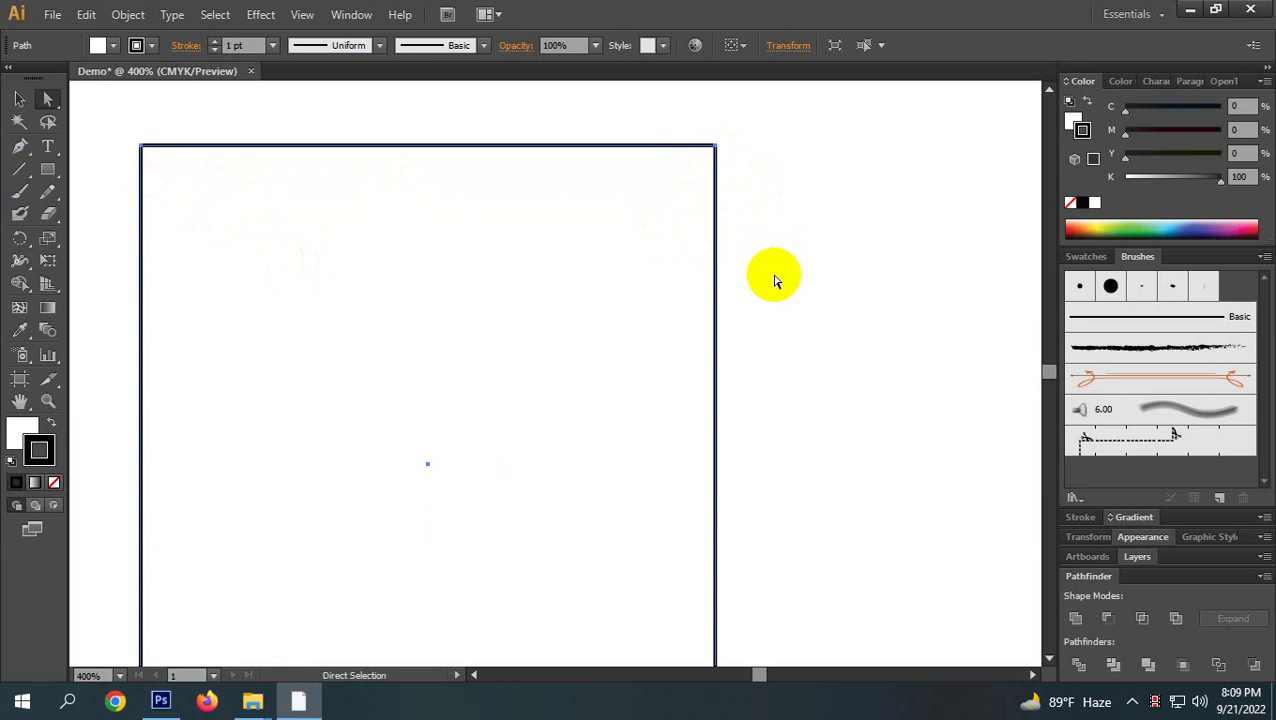
pyautogui.click(726, 407)
pyautogui.click(449, 384)
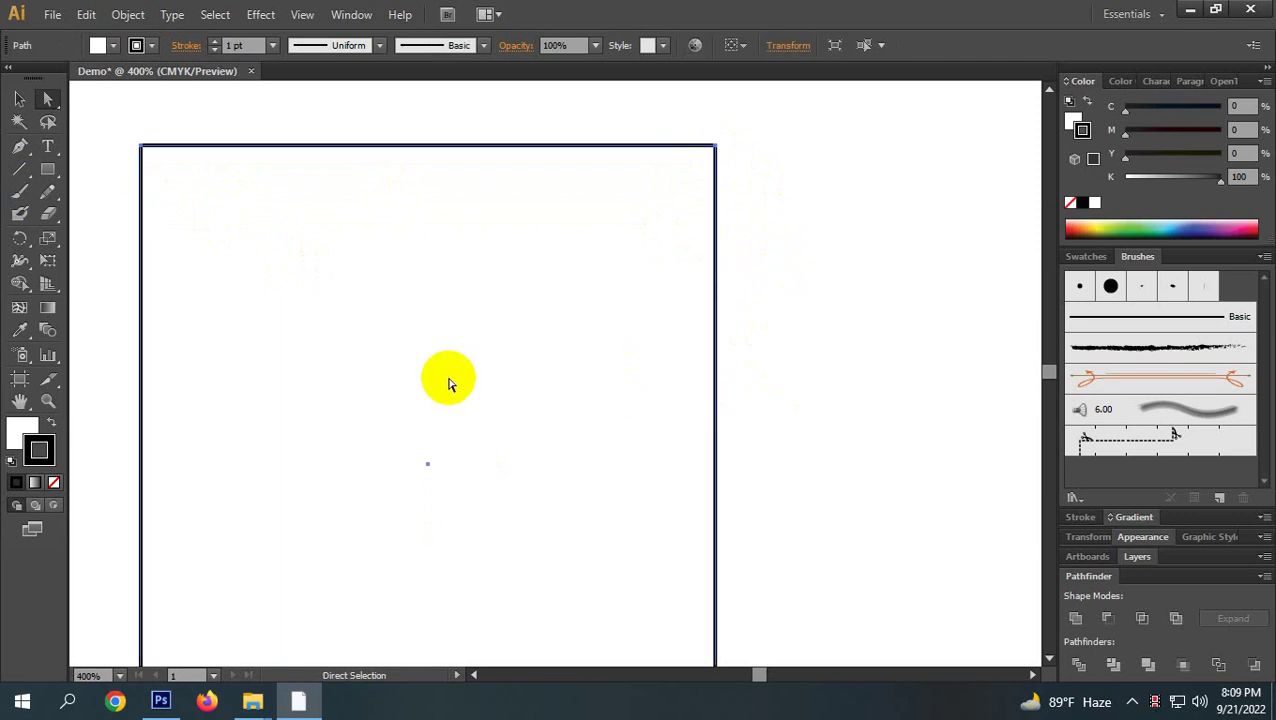
# Select the rectangle's upper-right anchor point and nudge it slightly left to X 8.9668 in.
pyautogui.click(716, 148)
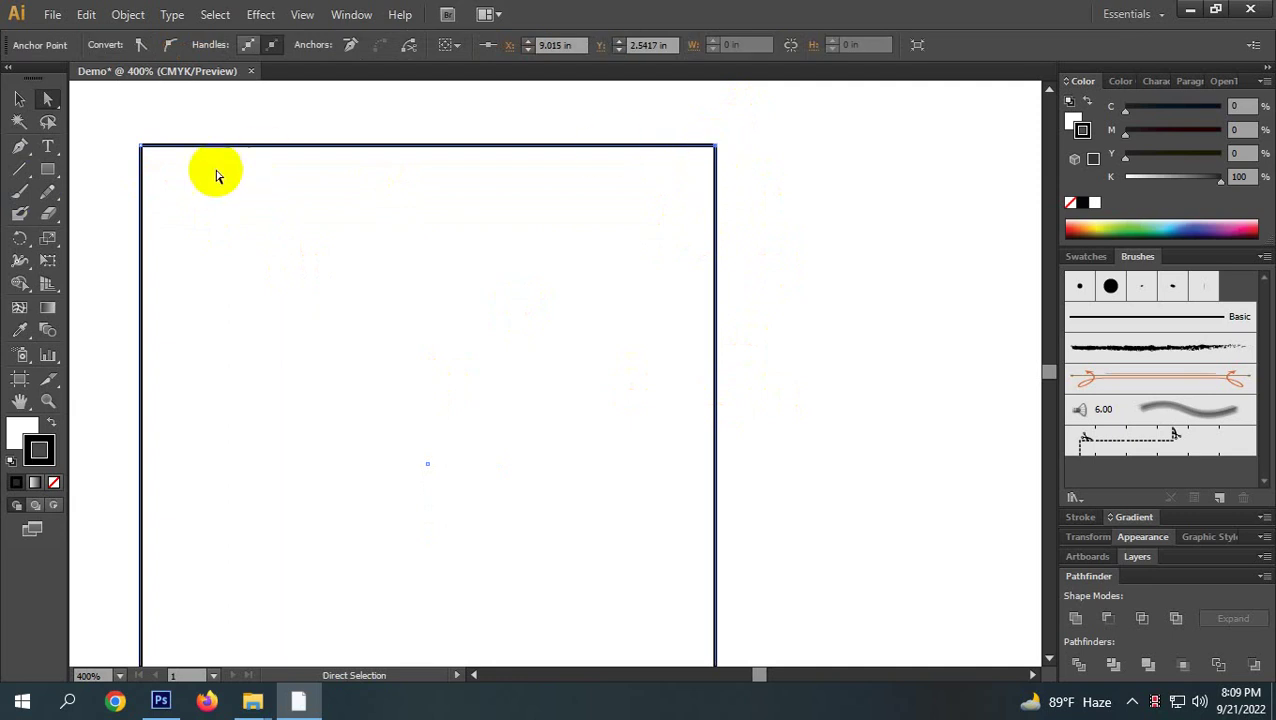
pyautogui.click(143, 157)
pyautogui.press('Up')
pyautogui.press('Up')
pyautogui.press('Up')
pyautogui.press('Up')
pyautogui.press('Up')
pyautogui.press('Up')
pyautogui.press('Up')
pyautogui.press('Up')
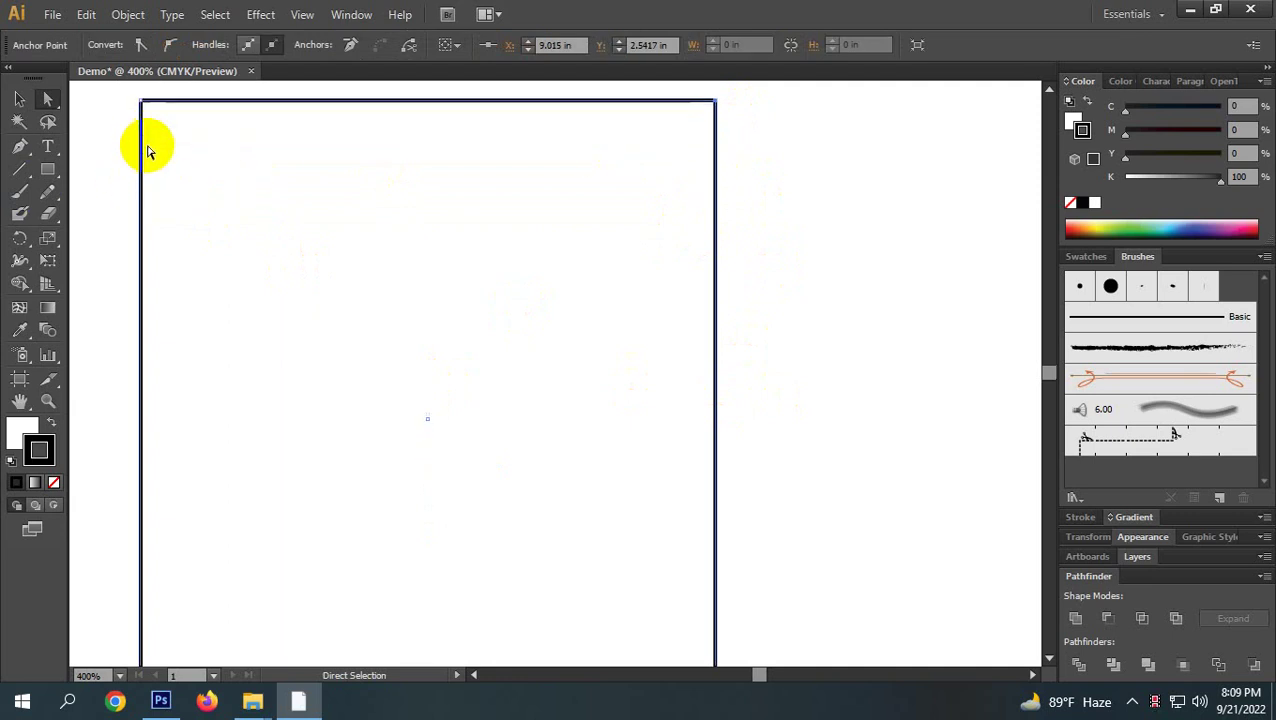
pyautogui.scroll(-3, 265, 598)
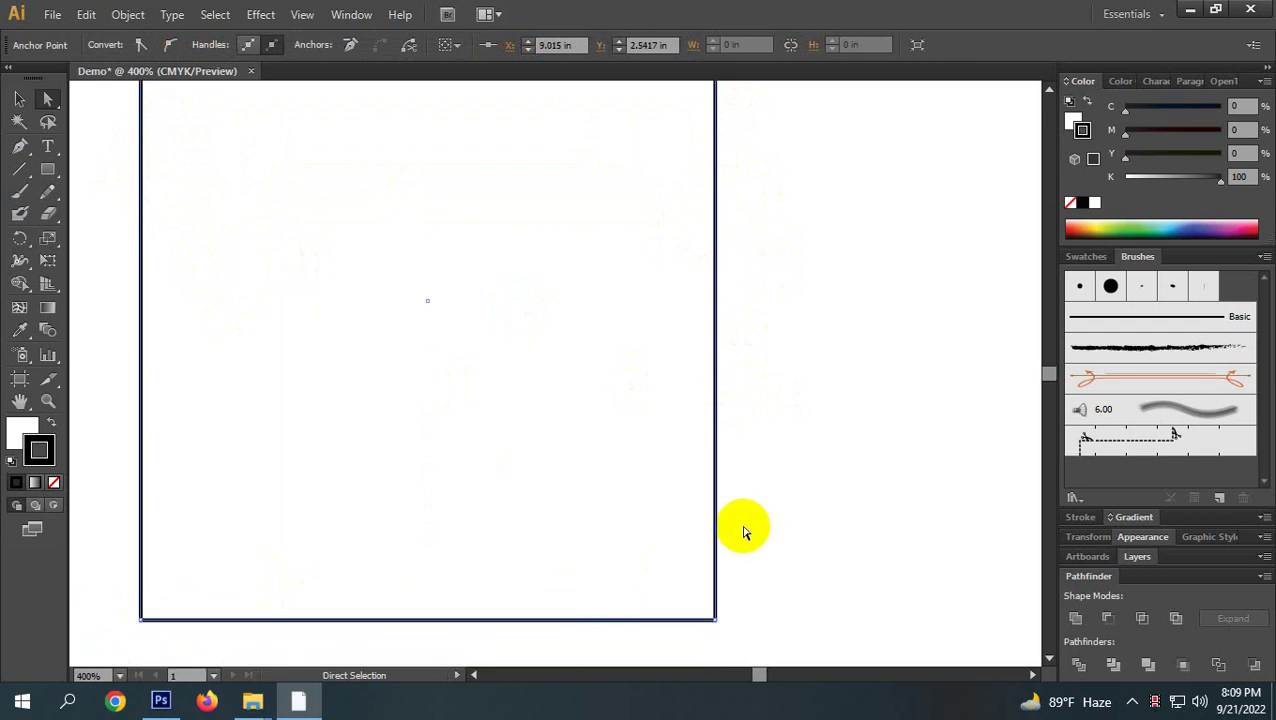
pyautogui.scroll(4, 646, 371)
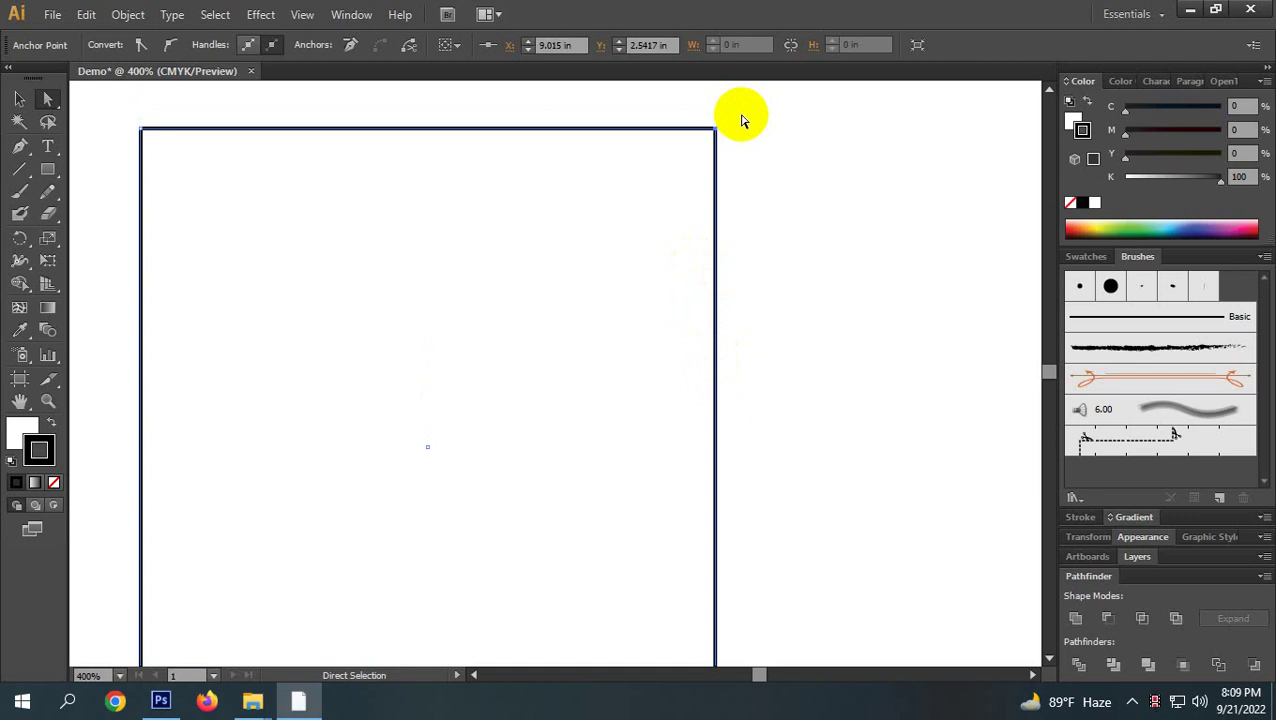
pyautogui.press('Left')
pyautogui.press('Left')
pyautogui.press('Left')
pyautogui.press('Left')
pyautogui.press('Left')
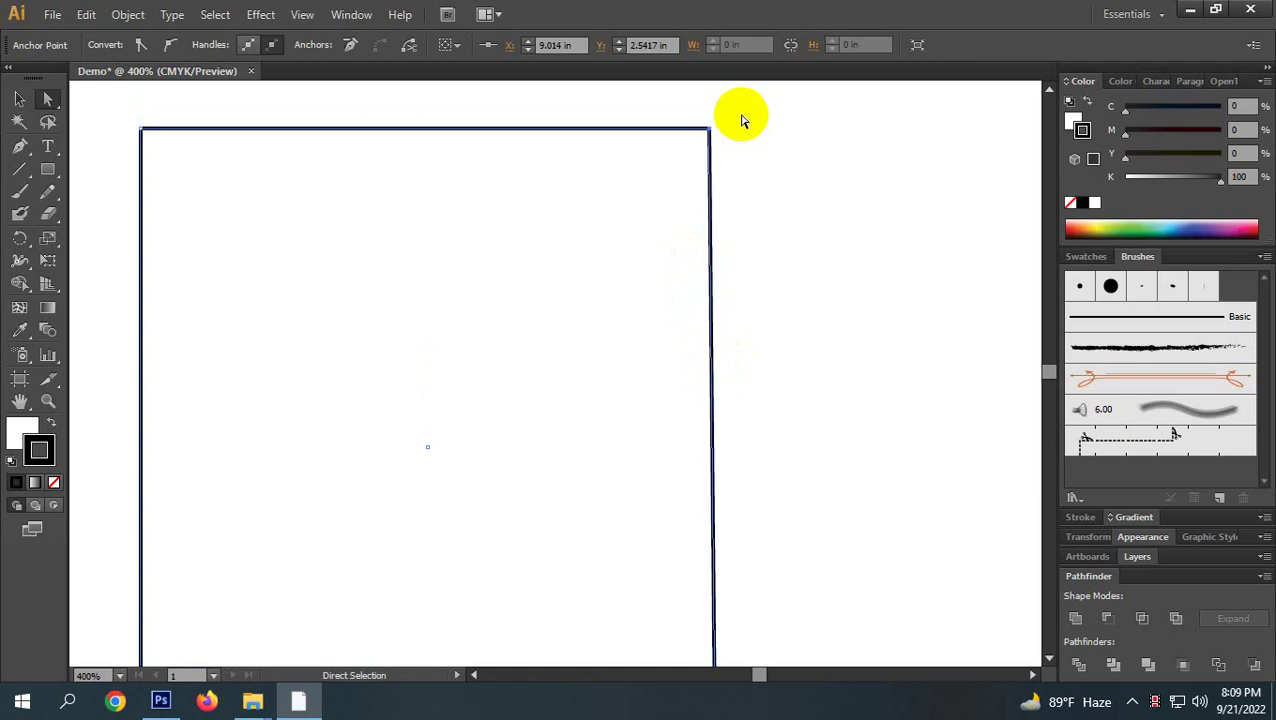
# Increase the Keyboard Increment in the General preferences and nudge the upper-right anchor point to X 8.8418 in, Y 2.4167 in.
pyautogui.hotkey('ctrl', 'k')
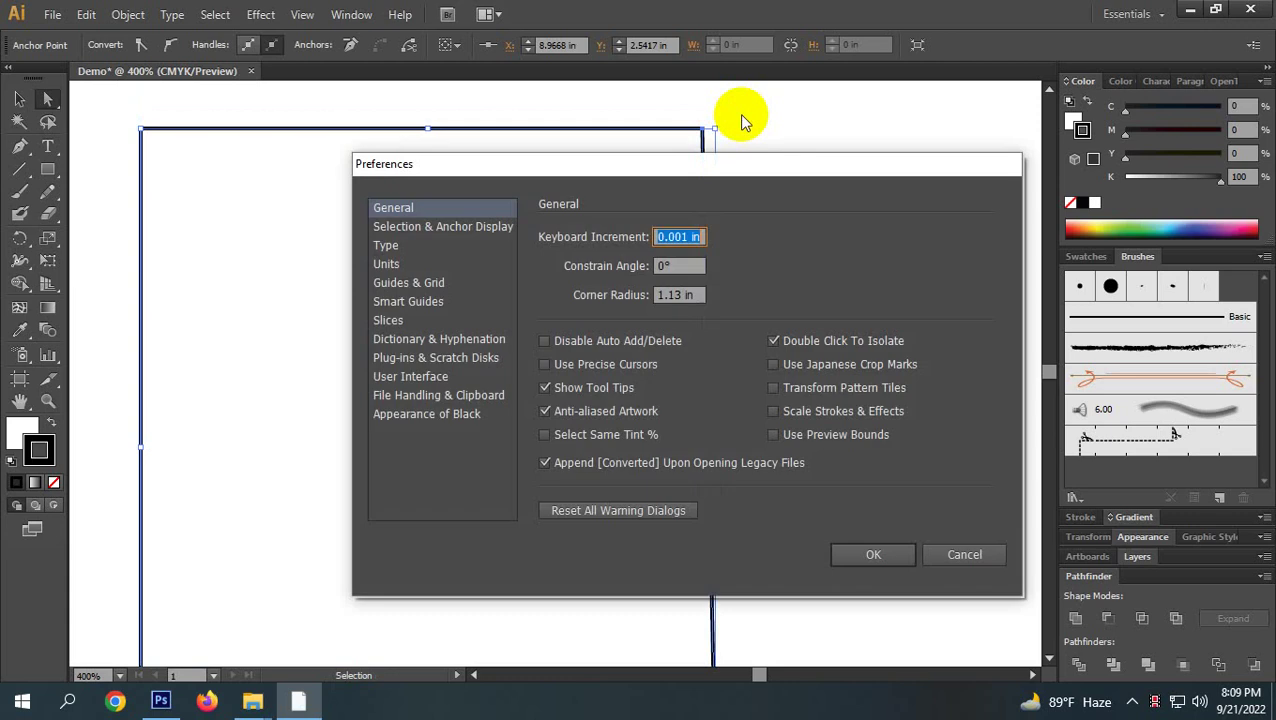
pyautogui.press('Return')
pyautogui.press('Up')
pyautogui.press('Left')
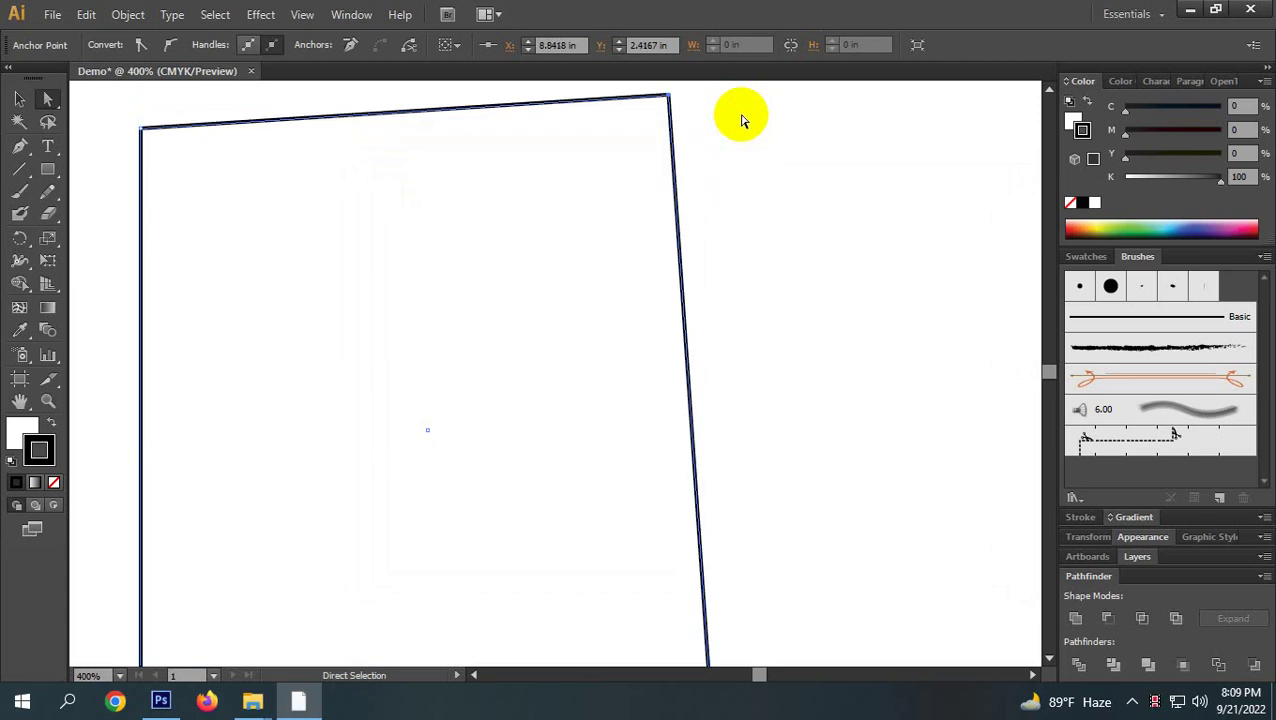
# Nudge the upper-right anchor point further inward and down to X 8.2168 in, Y 2.9167 in.
pyautogui.press('Left')
pyautogui.press('Left')
pyautogui.press('Left')
pyautogui.press('Left')
pyautogui.press('Down')
pyautogui.press('Down')
pyautogui.press('Down')
pyautogui.press('Down')
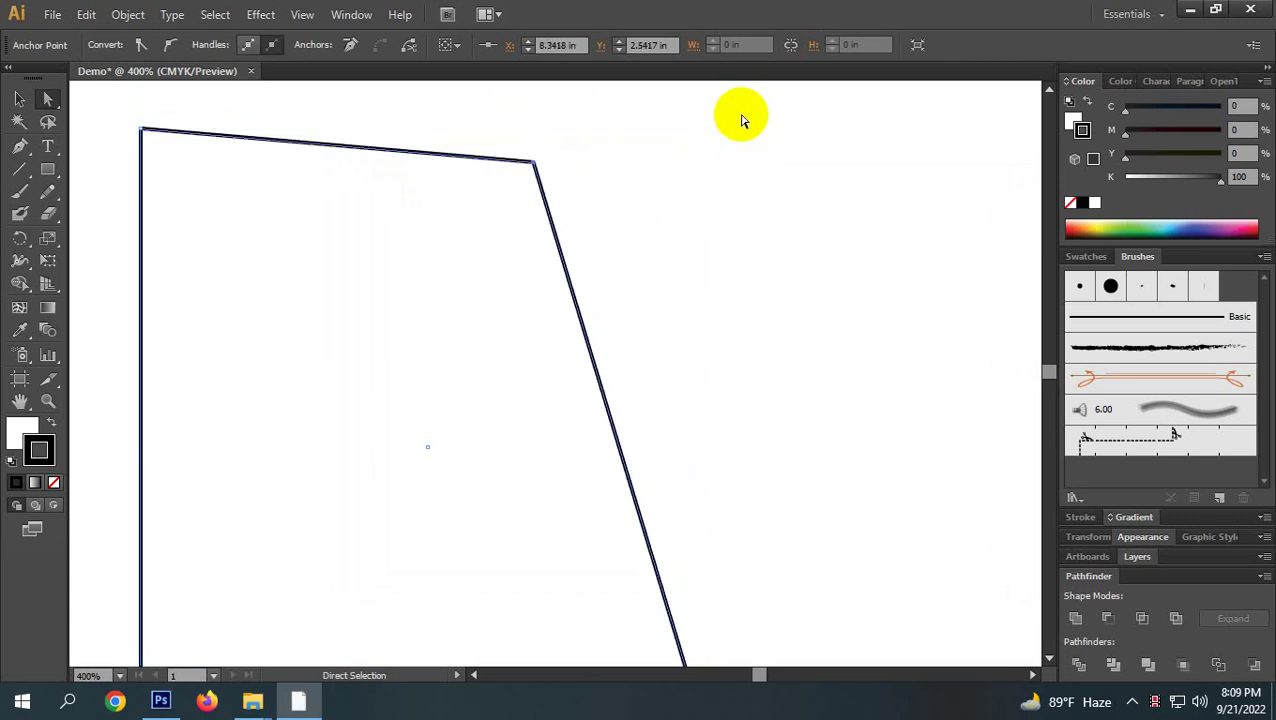
pyautogui.press('Left')
pyautogui.press('Left')
pyautogui.press('Left')
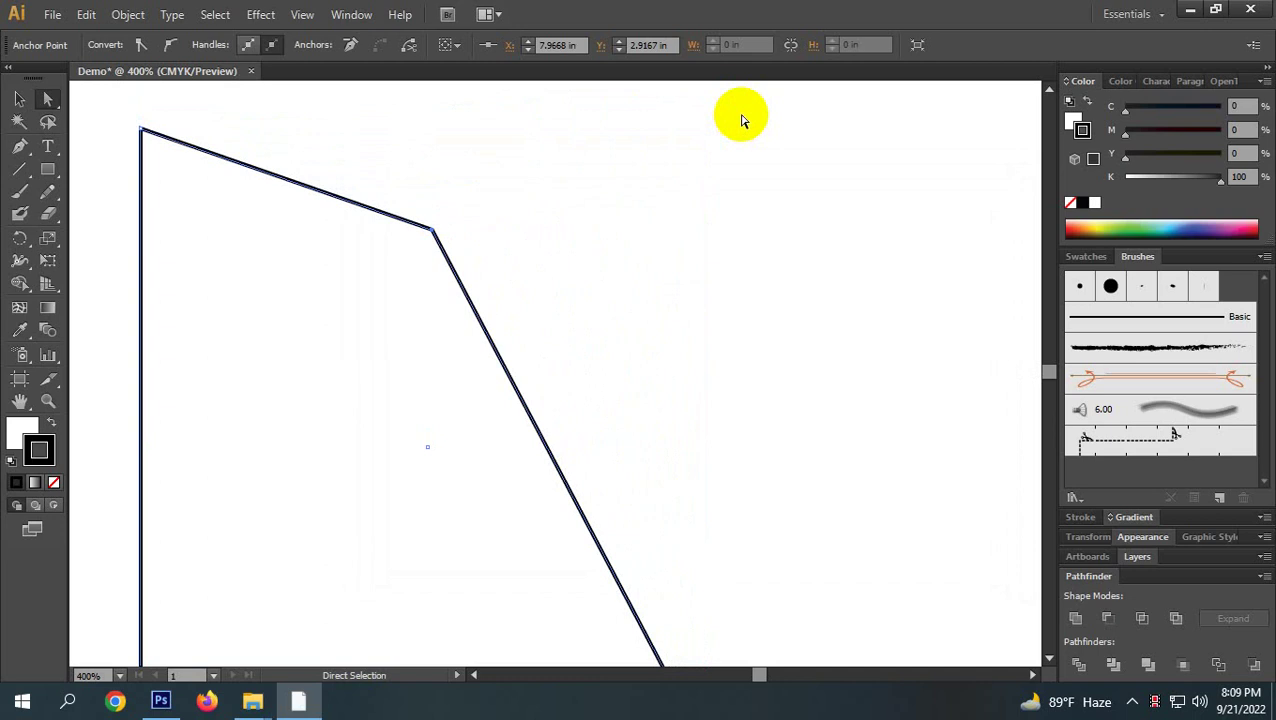
pyautogui.keyDown('alt'); pyautogui.scroll(-3, 487, 356); pyautogui.keyUp('alt')
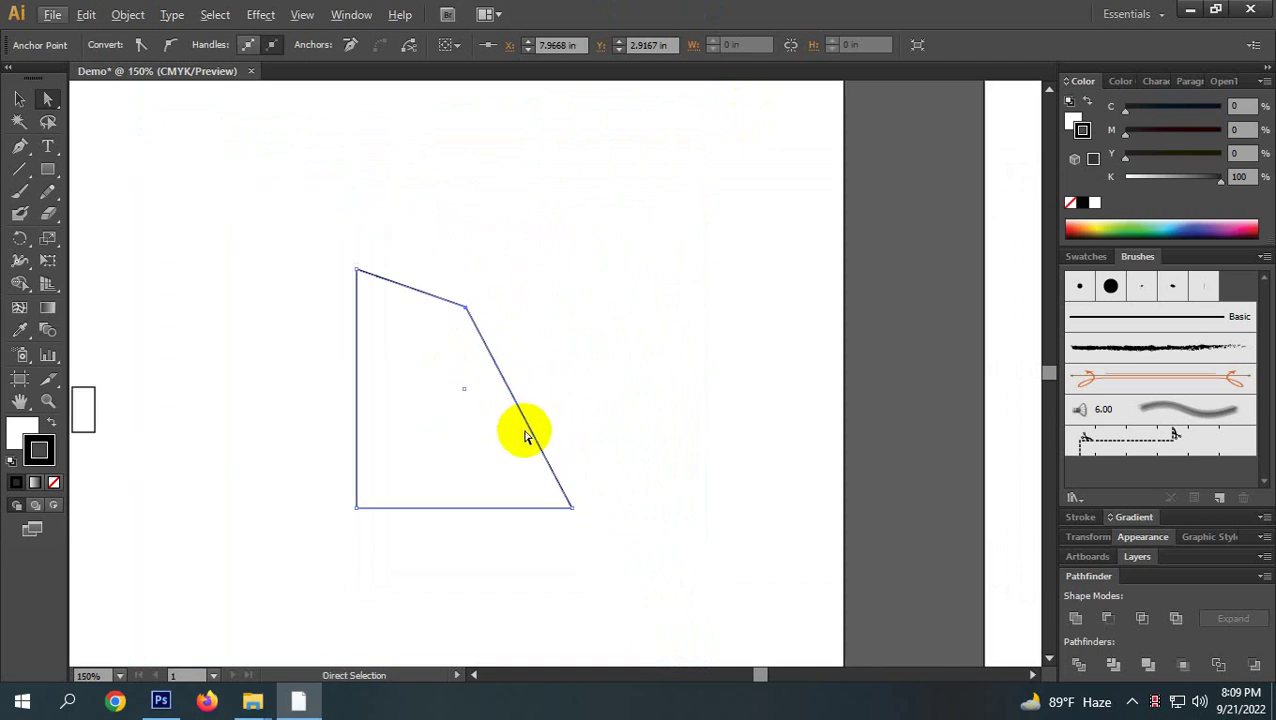
pyautogui.press('Right')
pyautogui.press('Right')
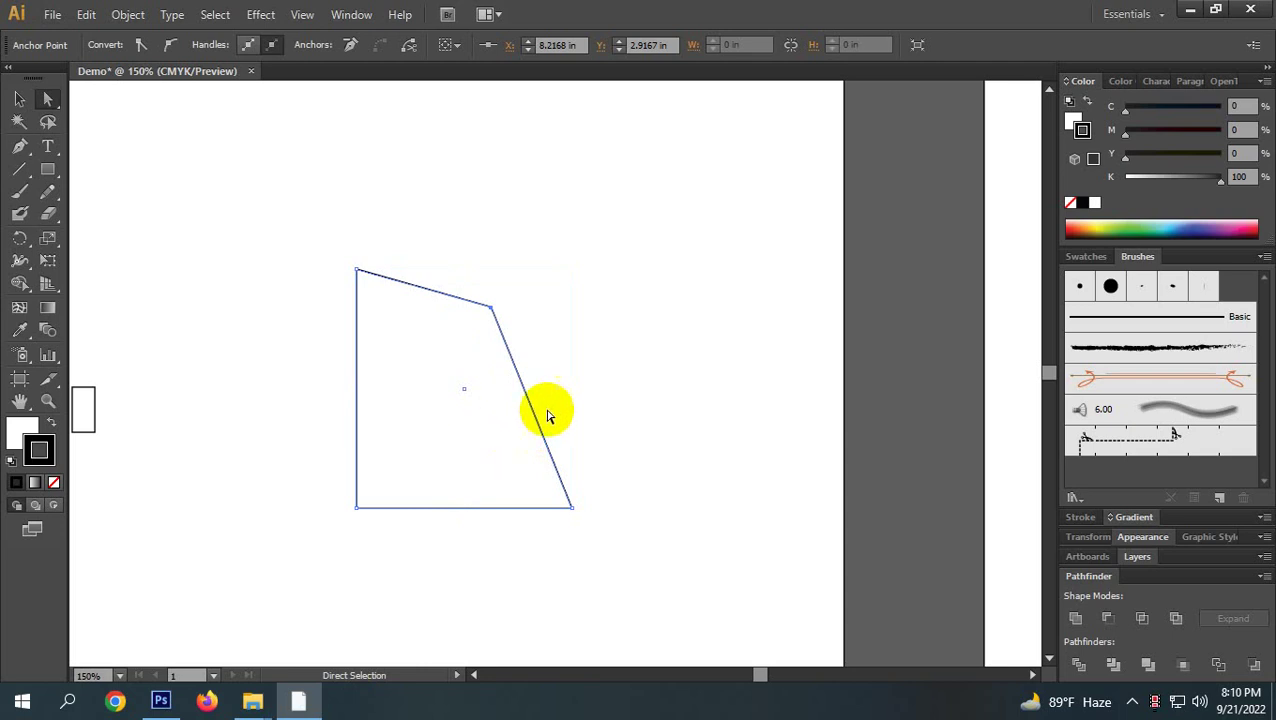
# Select the reshaped rectangle's upper-right anchor point and add its lower-right anchor point to the selection.
pyautogui.click(585, 350)
pyautogui.click(490, 315)
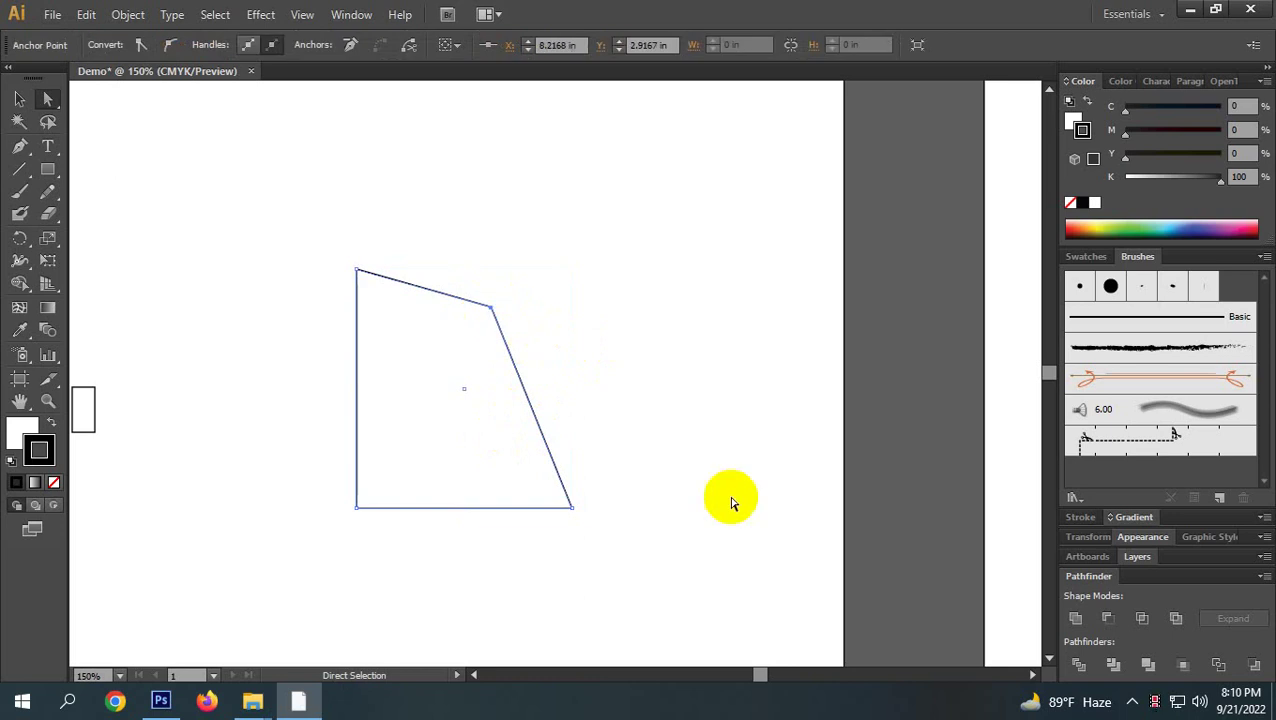
pyautogui.keyDown('shift'); pyautogui.click(572, 507); pyautogui.keyUp('shift')
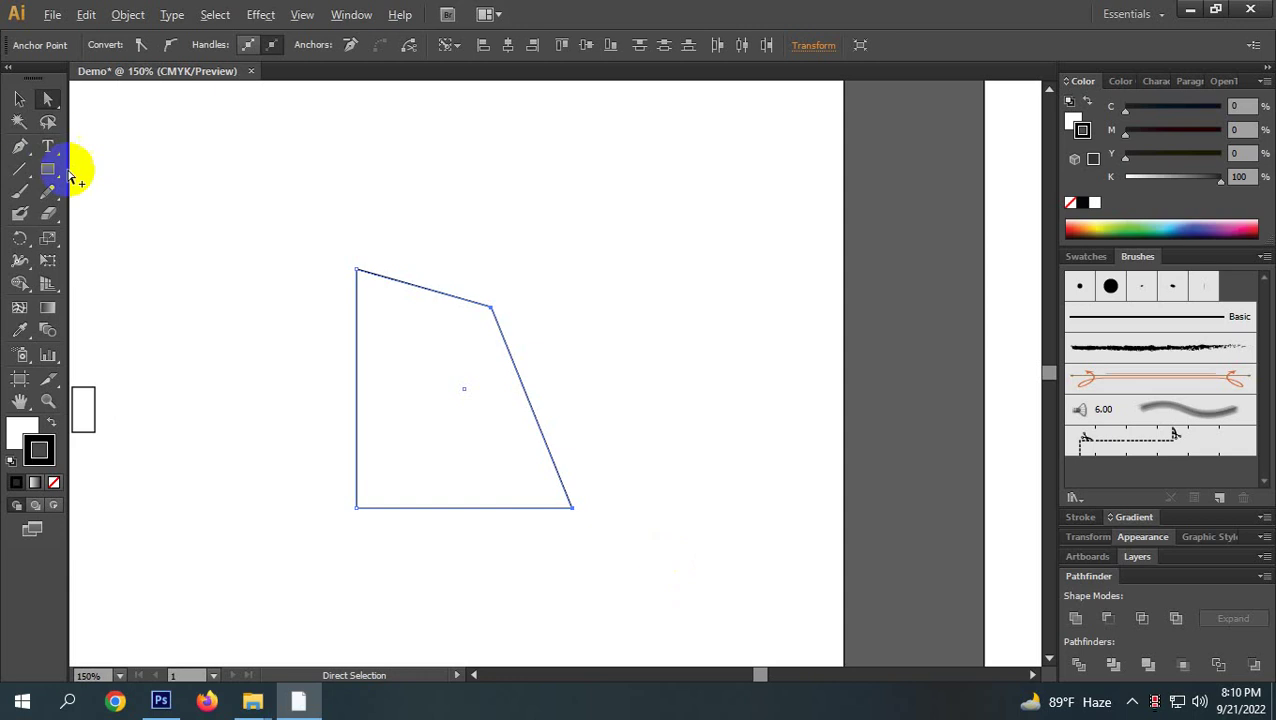
pyautogui.keyDown('alt'); pyautogui.scroll(2, 108, 393); pyautogui.keyUp('alt')
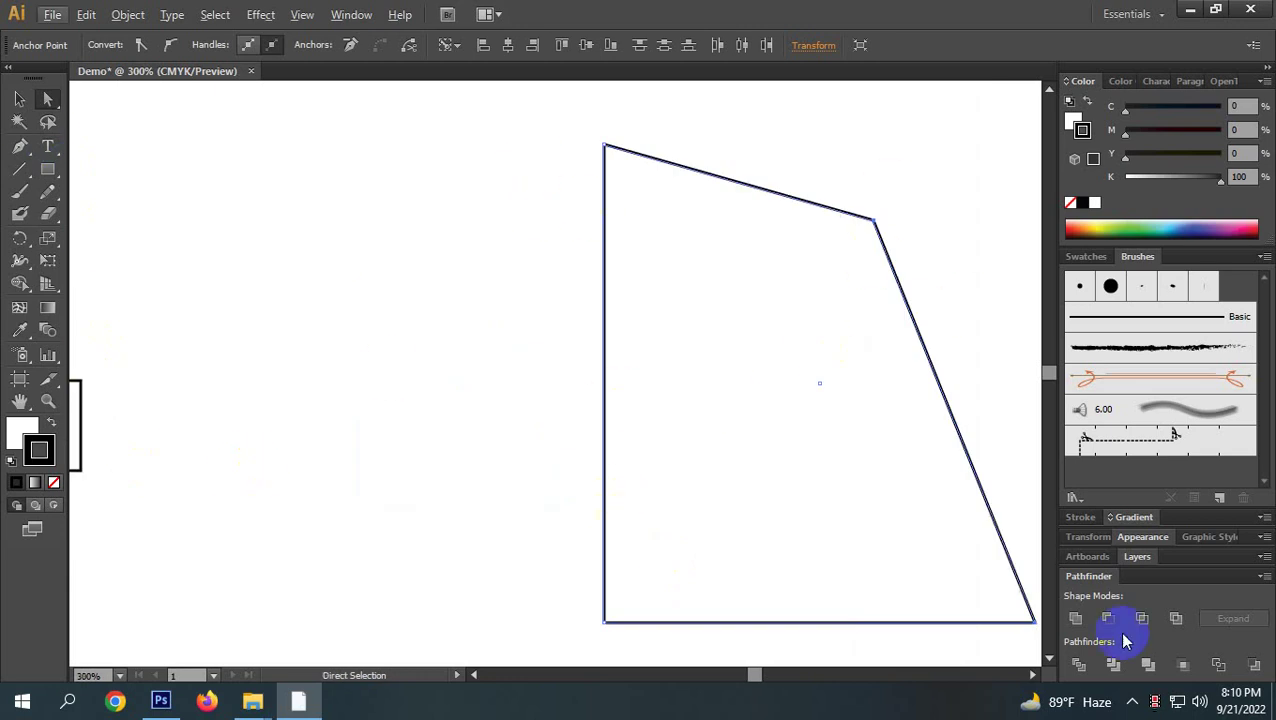
# Nudge the shape's two selected anchor points to the right in large increments to widen the shape.
pyautogui.keyDown('alt'); pyautogui.scroll(-2, 60, 490); pyautogui.keyUp('alt')
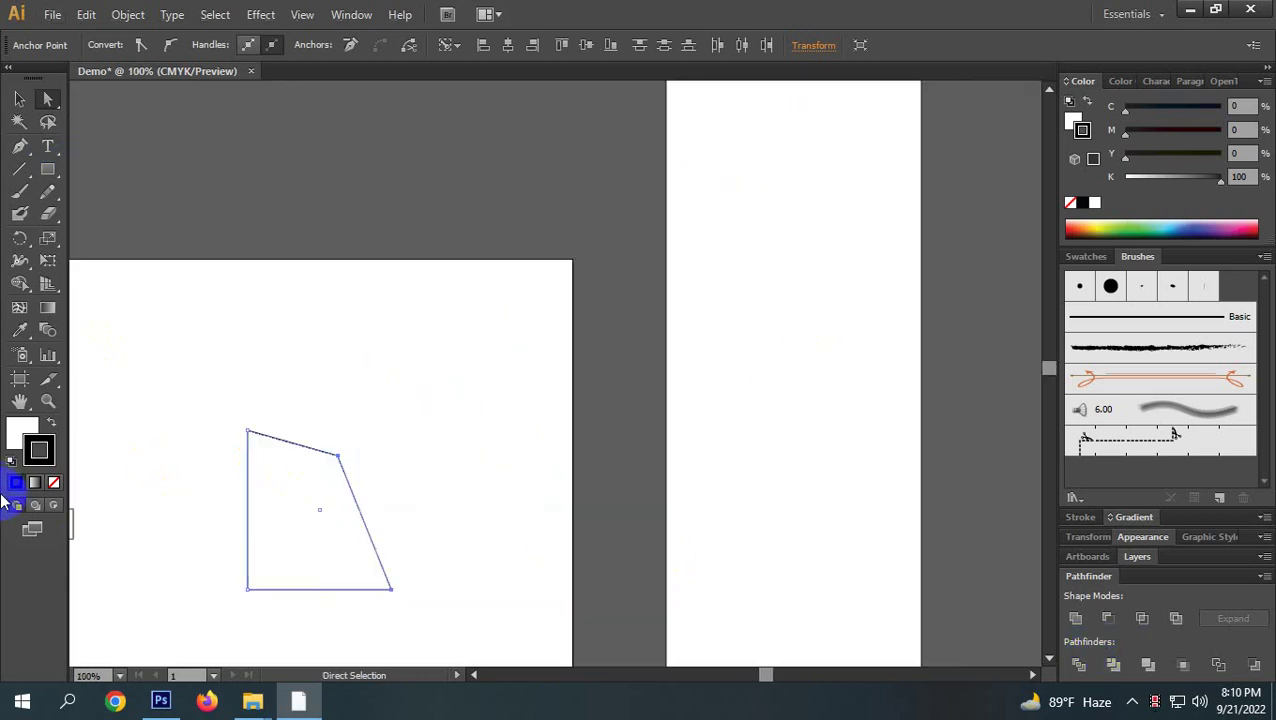
pyautogui.scroll(-1, 98, 462)
pyautogui.hotkey('shift', 'Right')
pyautogui.hotkey('shift', 'Right')
pyautogui.hotkey('shift', 'Right')
pyautogui.hotkey('shift', 'Right')
pyautogui.hotkey('shift', 'Right')
pyautogui.hotkey('shift', 'Right')
pyautogui.hotkey('shift', 'Right')
pyautogui.hotkey('shift', 'Right')
pyautogui.hotkey('shift', 'Right')
pyautogui.hotkey('shift', 'Right')
pyautogui.hotkey('shift', 'Right')
pyautogui.hotkey('shift', 'Right')
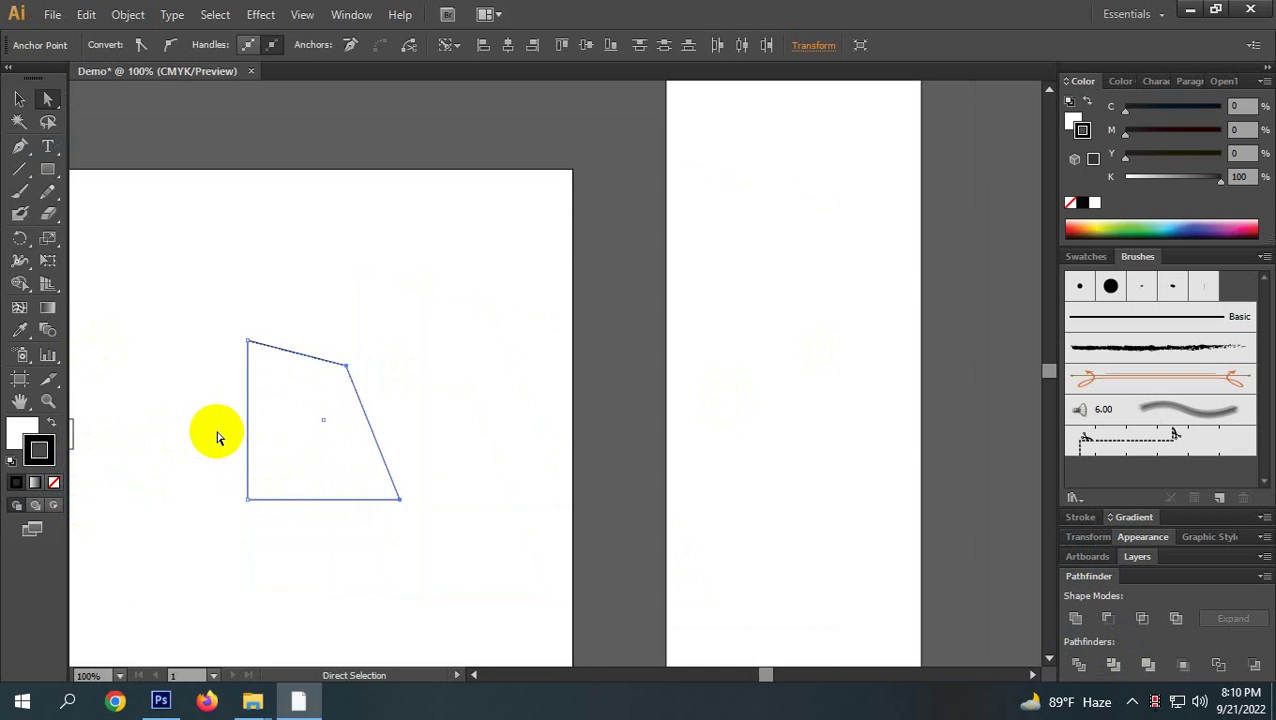
pyautogui.hotkey('shift', 'Right')
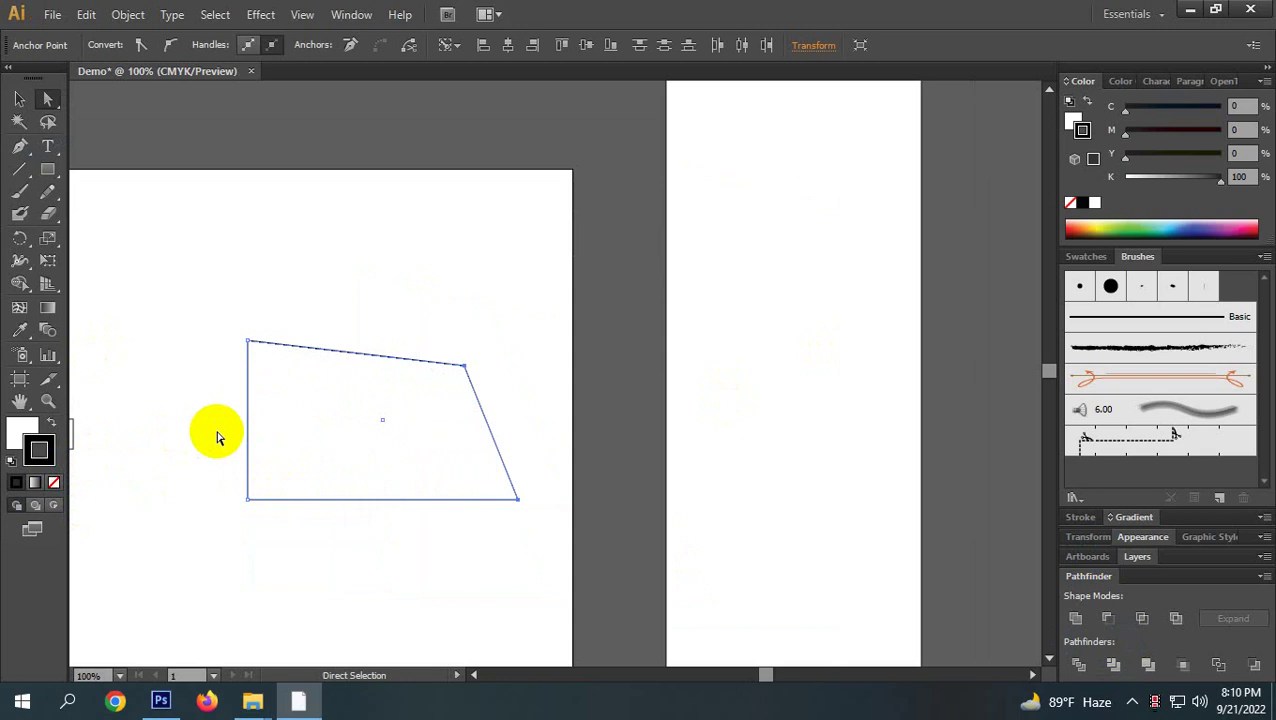
# Select the reshaped rectangle's top edge and nudge it upward until the shape is 4.3624 in high.
pyautogui.click(327, 421)
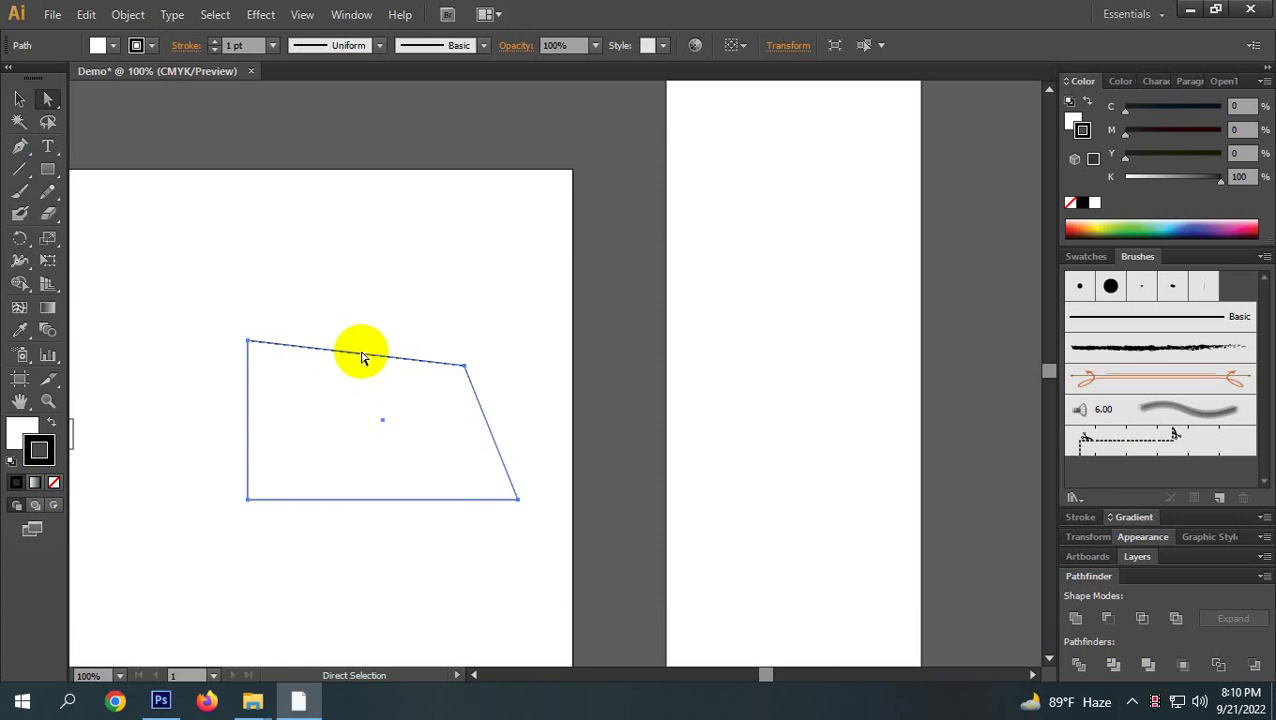
pyautogui.click(403, 268)
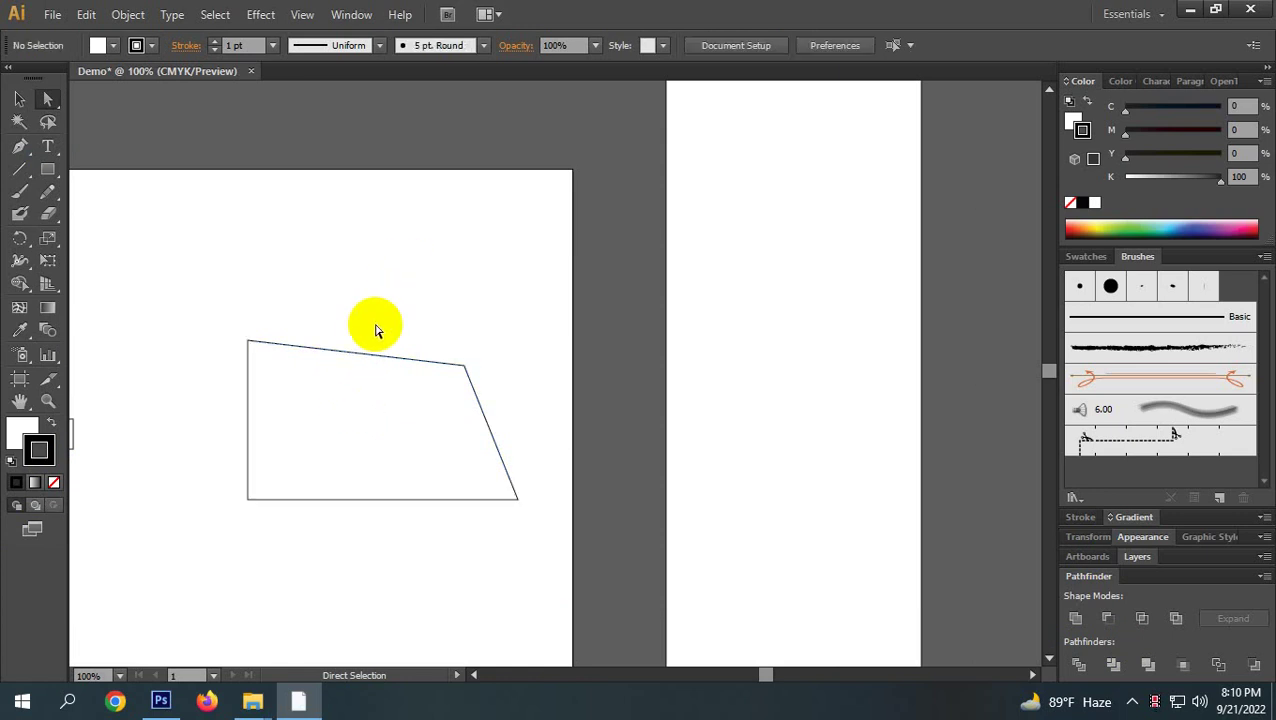
pyautogui.click(346, 357)
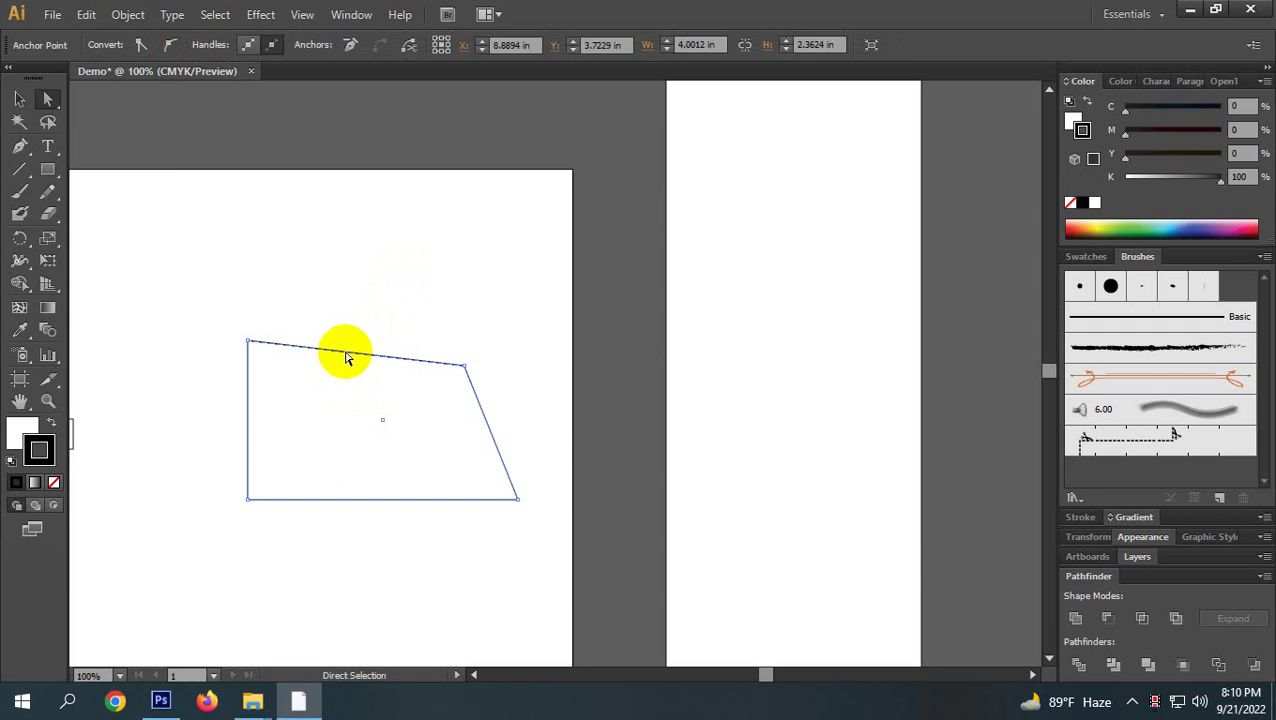
pyautogui.hotkey('shift', 'Up')
pyautogui.hotkey('shift', 'Up')
pyautogui.hotkey('shift', 'Up')
pyautogui.hotkey('shift', 'Up')
pyautogui.hotkey('shift', 'Up')
pyautogui.hotkey('shift', 'Up')
pyautogui.hotkey('shift', 'Up')
pyautogui.hotkey('shift', 'Up')
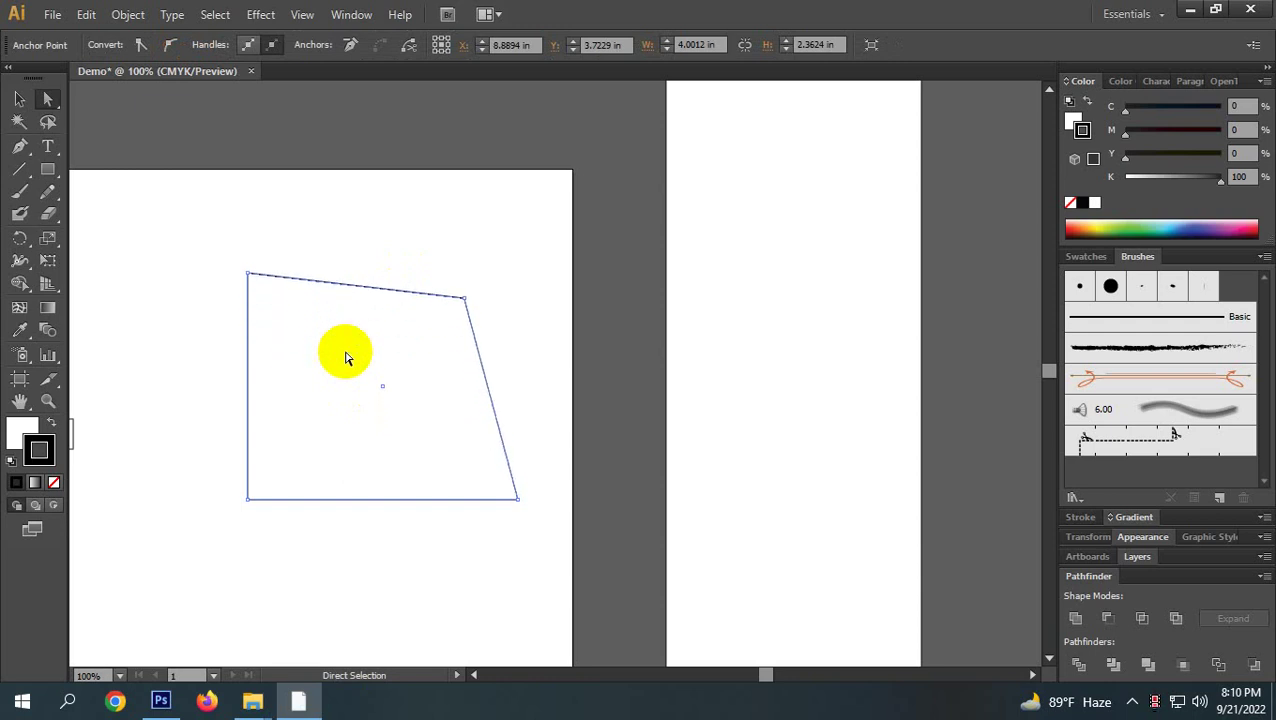
pyautogui.hotkey('shift', 'Up')
pyautogui.hotkey('shift', 'Up')
pyautogui.hotkey('shift', 'Up')
pyautogui.hotkey('shift', 'Up')
pyautogui.hotkey('shift', 'Up')
pyautogui.hotkey('shift', 'Up')
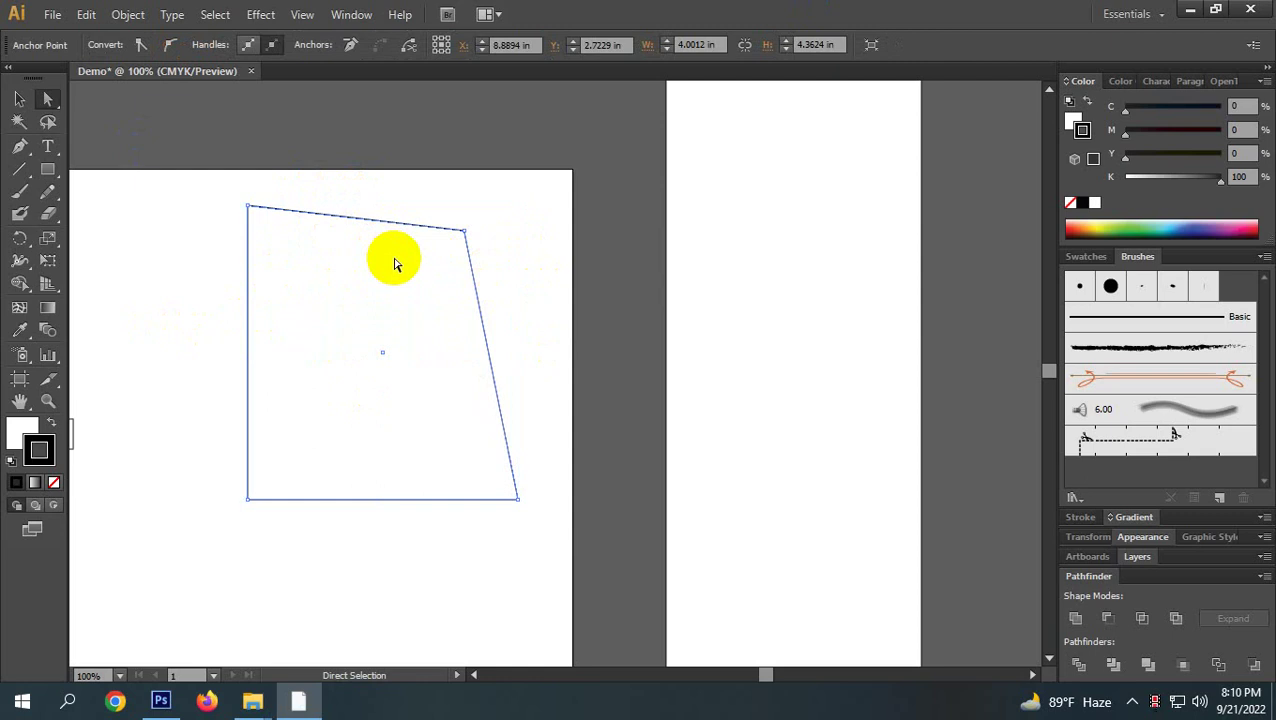
# Nudge the shape's top edge to the right and back to the left.
pyautogui.hotkey('shift', 'Right')
pyautogui.hotkey('shift', 'Right')
pyautogui.hotkey('shift', 'Right')
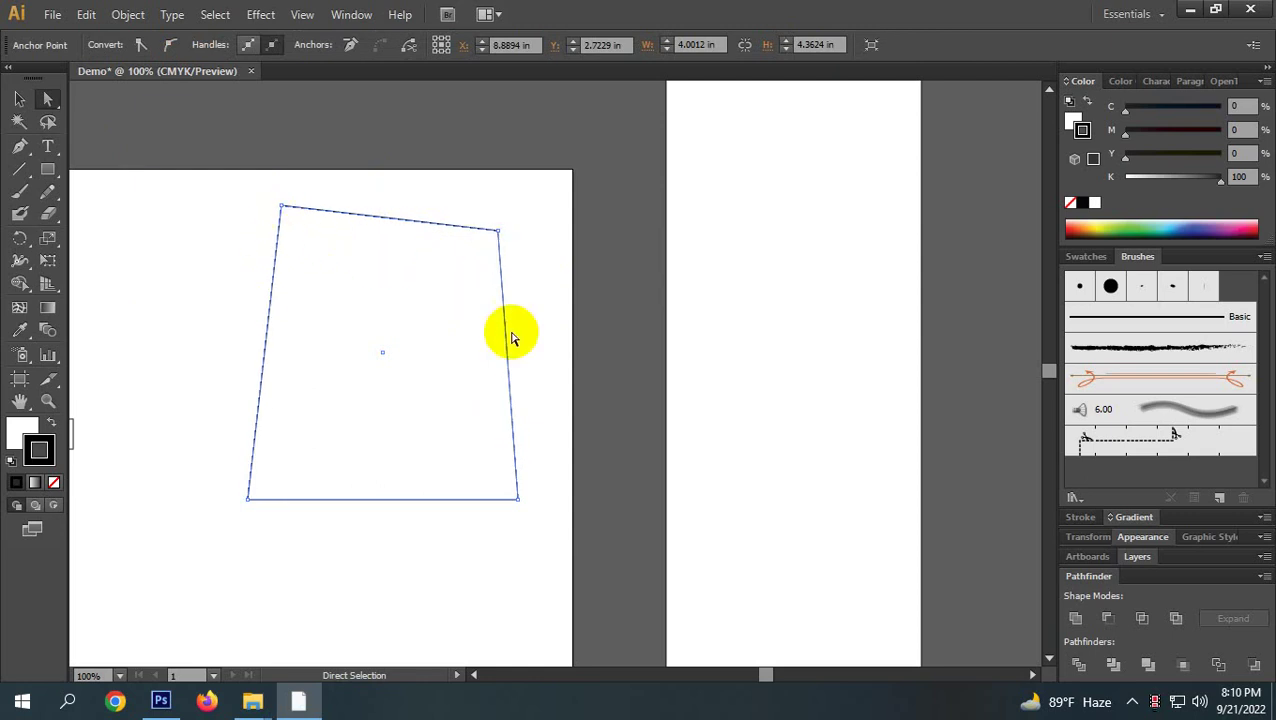
pyautogui.hotkey('shift', 'Left')
pyautogui.press('v')
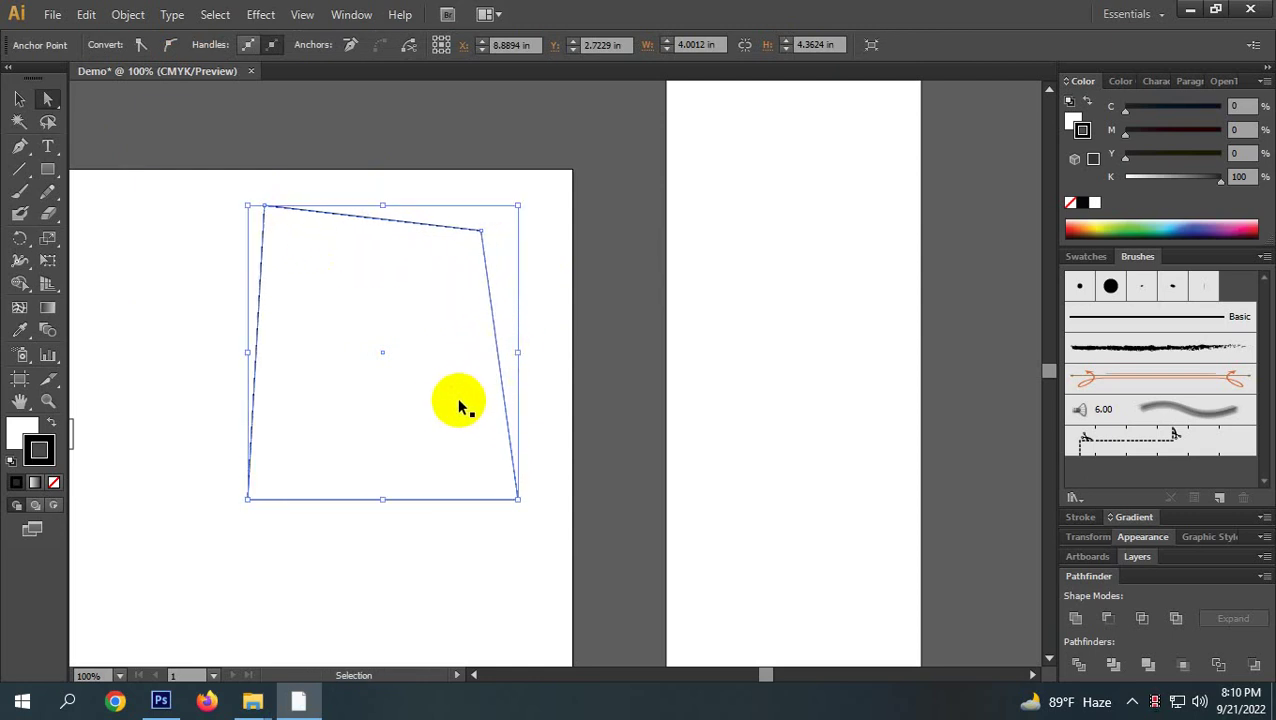
# Nudge the shape's top edge down until the shape is 3.6124 in high.
pyautogui.hotkey('shift', 'Down')
pyautogui.hotkey('shift', 'Down')
pyautogui.hotkey('shift', 'Down')
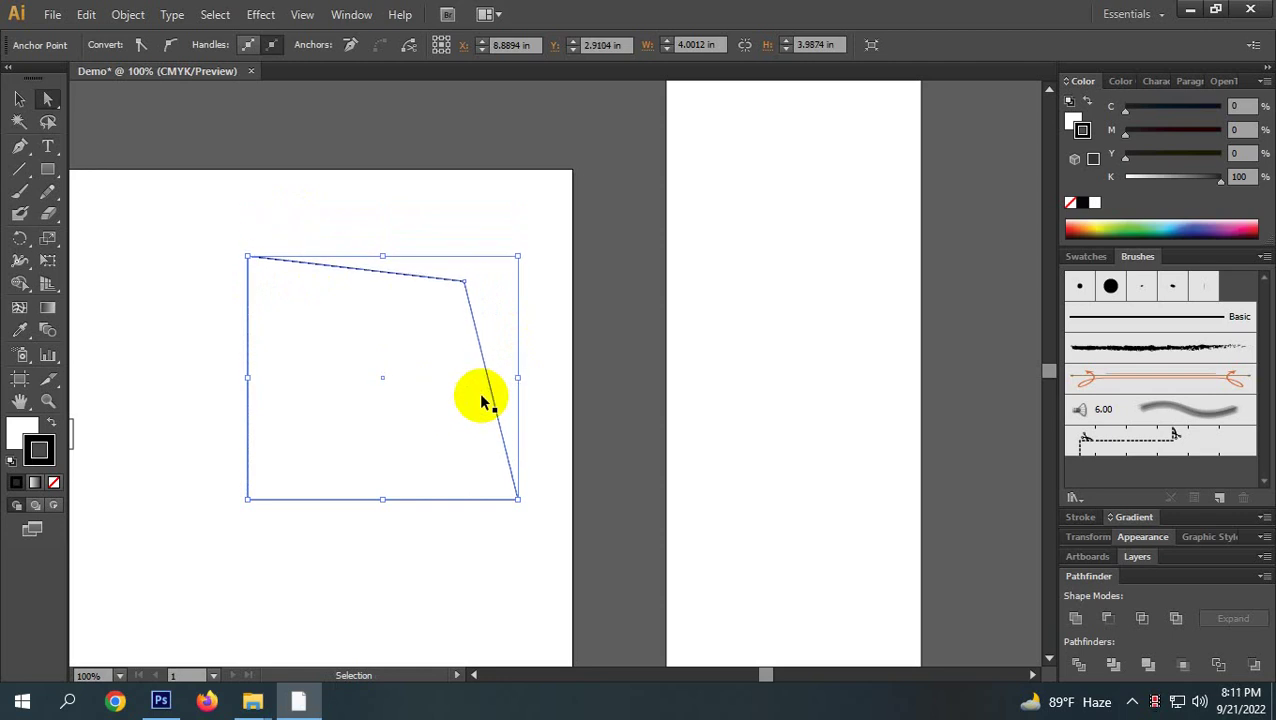
pyautogui.press('a')
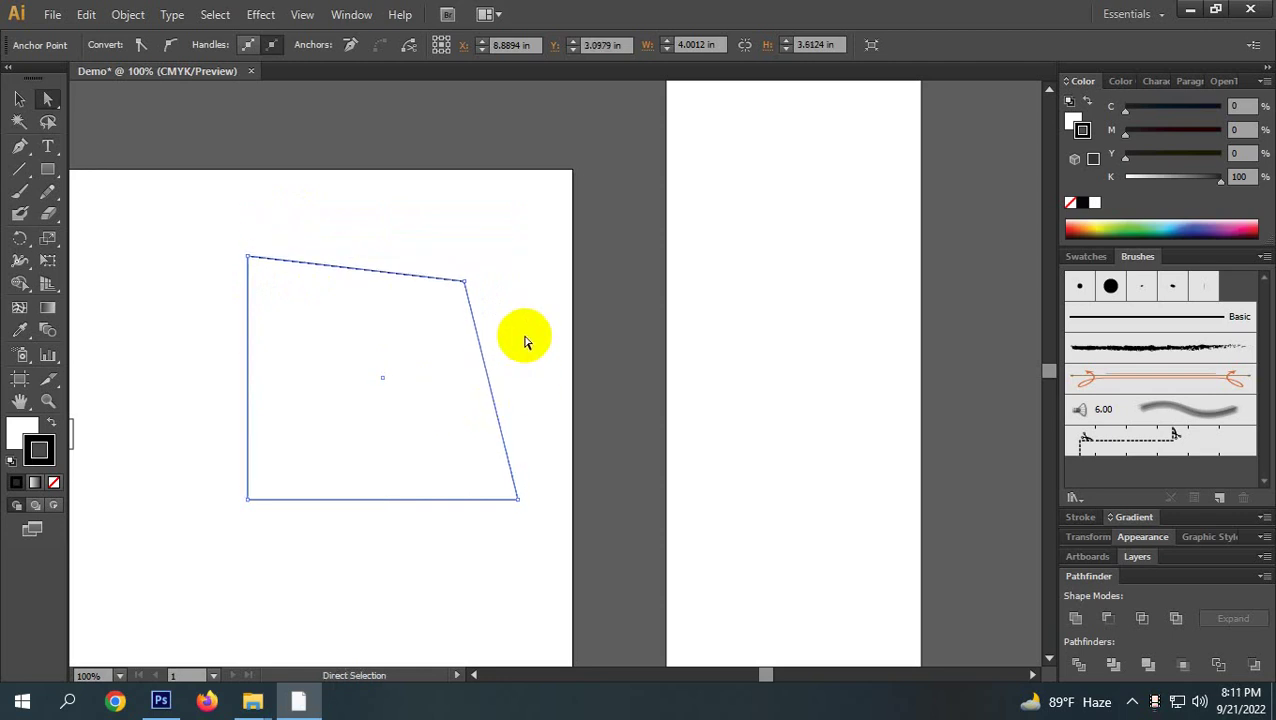
# Select the tall rectangle near the artboard's lower-left corner and give it a green fill (C 69.8, Y 71.37) with no stroke.
pyautogui.click(20, 123)
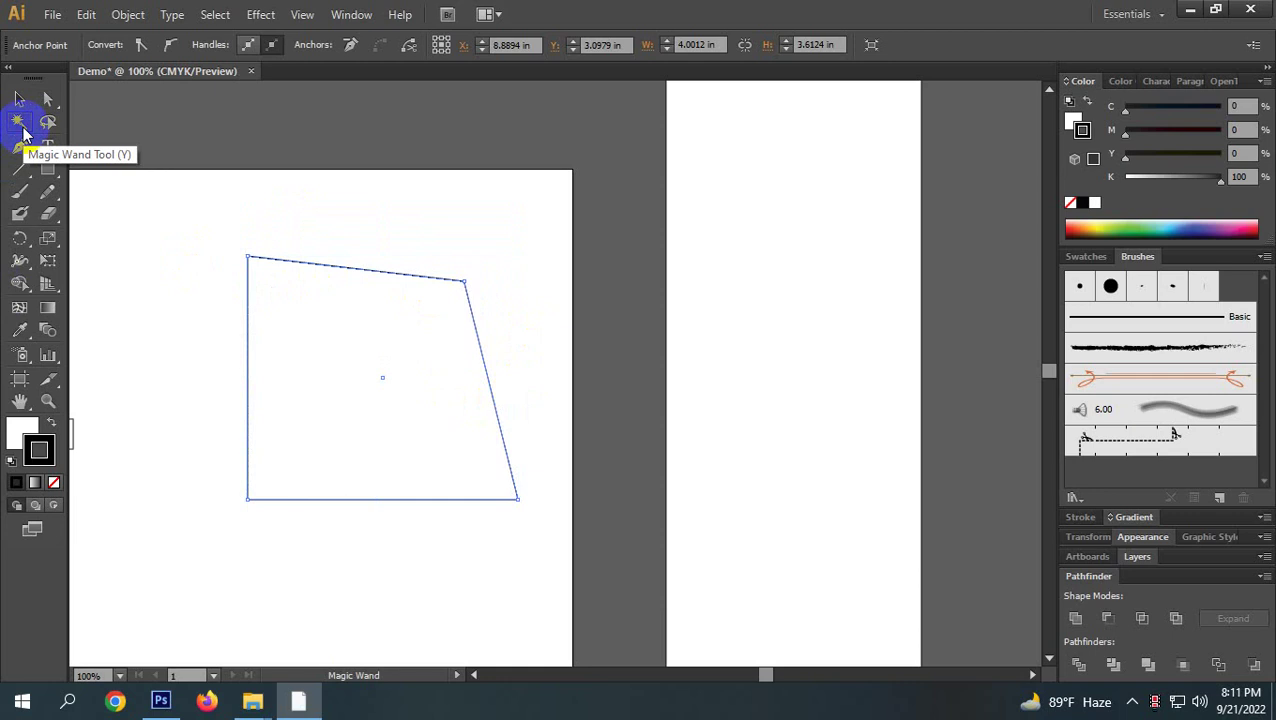
pyautogui.click(21, 100)
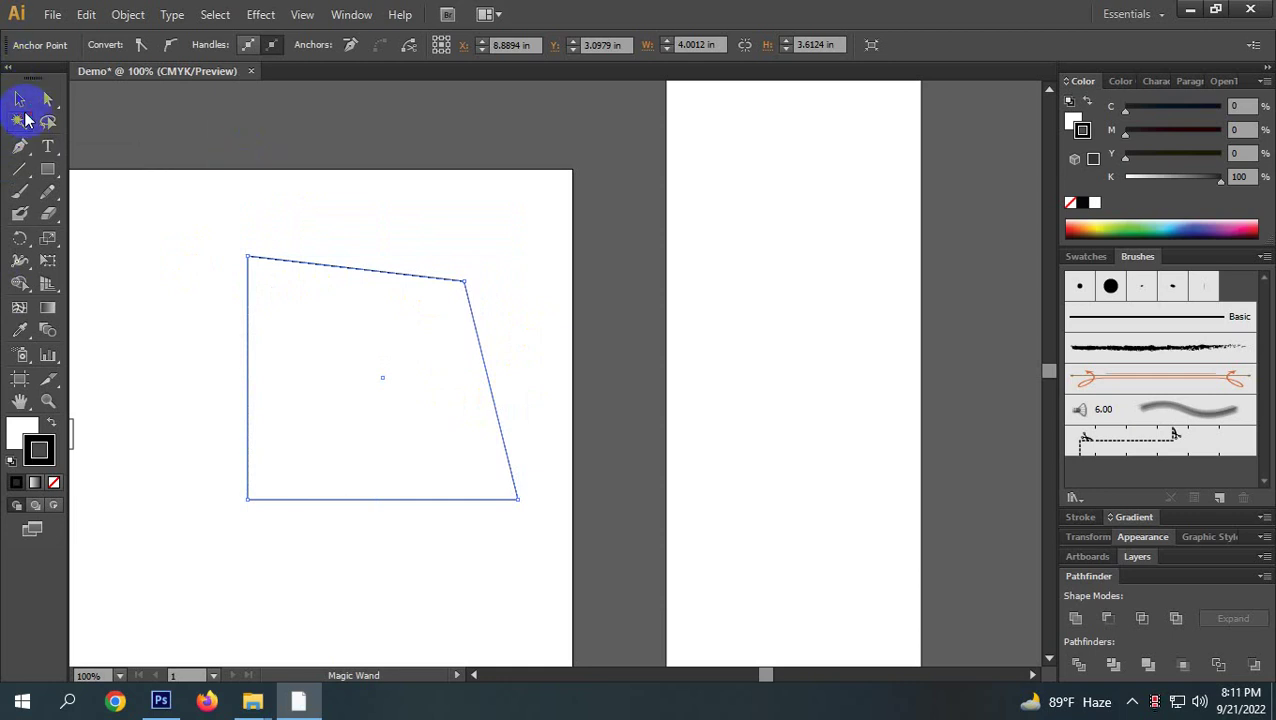
pyautogui.hotkey('ctrl', '-')
pyautogui.hotkey('ctrl', '-')
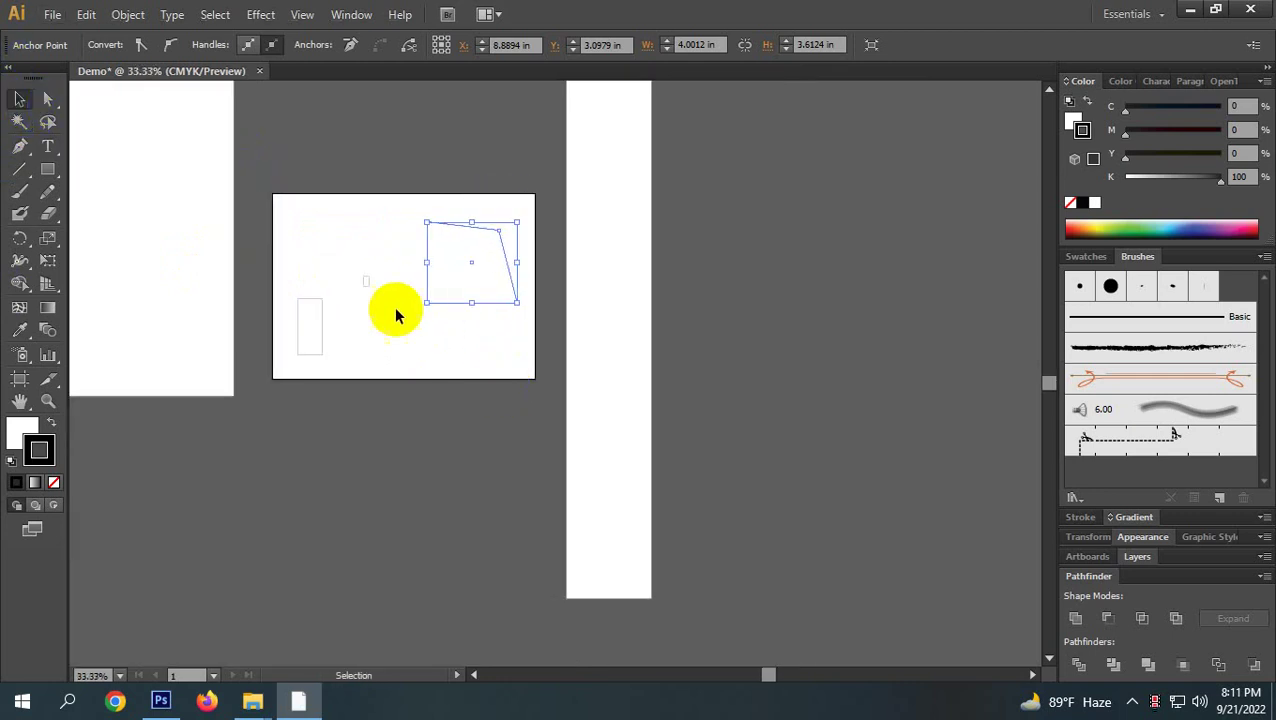
pyautogui.moveTo(345, 300); pyautogui.dragTo(295, 385)
pyautogui.click(1140, 230)
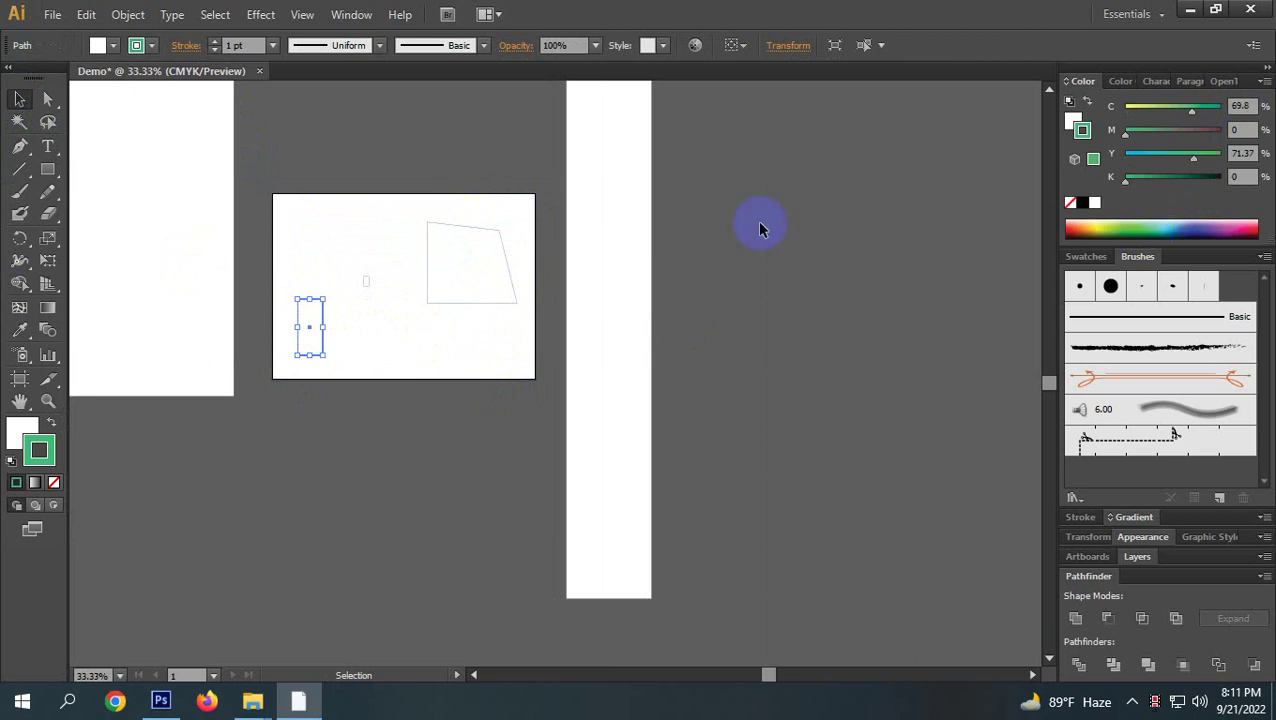
pyautogui.click(50, 421)
pyautogui.click(54, 482)
pyautogui.click(433, 404)
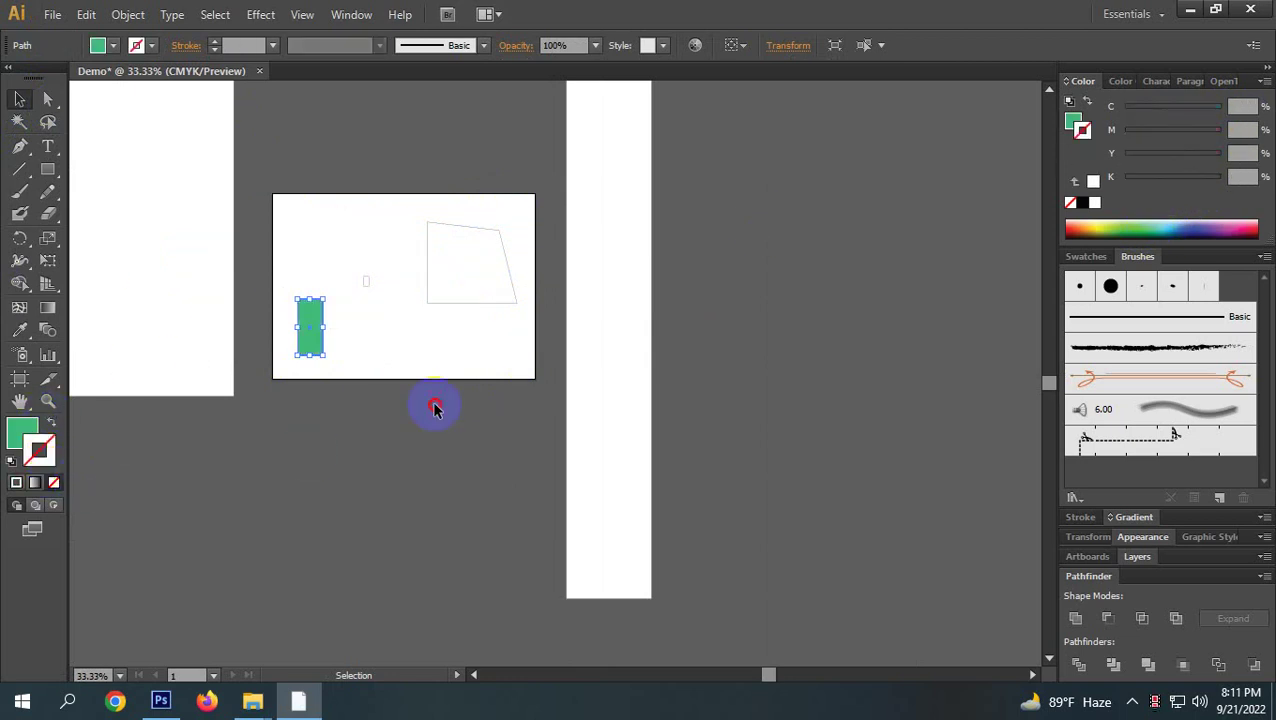
# Give the green rectangle a white fill and a 1 pt black stroke like the small rectangle, and deselect it.
pyautogui.click(366, 280)
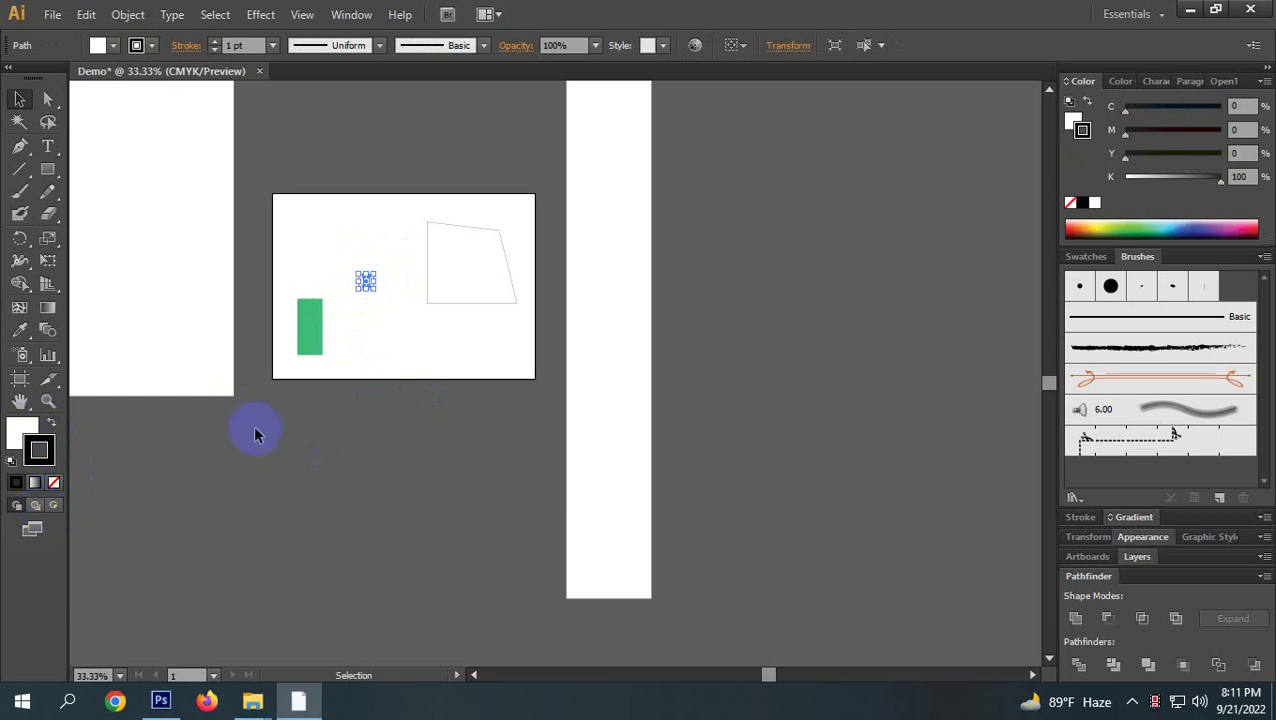
pyautogui.click(393, 347)
pyautogui.scroll(2, 312, 312)
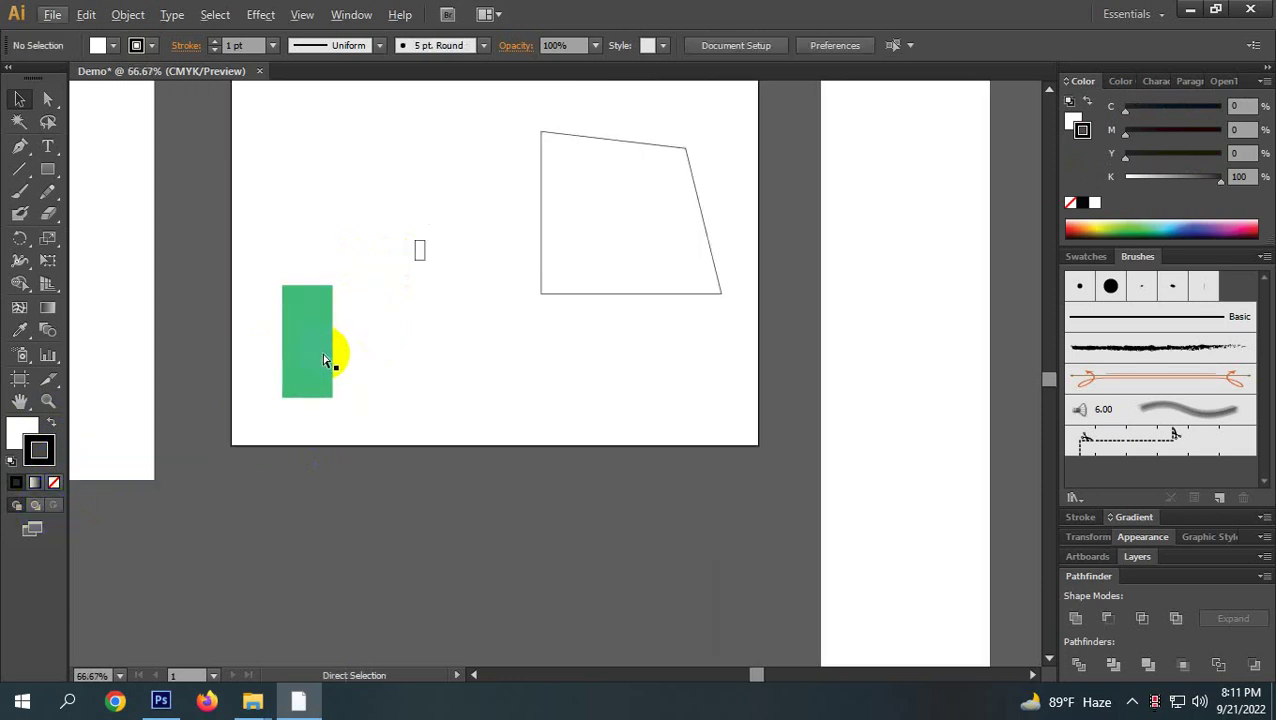
pyautogui.click(325, 360)
pyautogui.press('v')
pyautogui.click(388, 455)
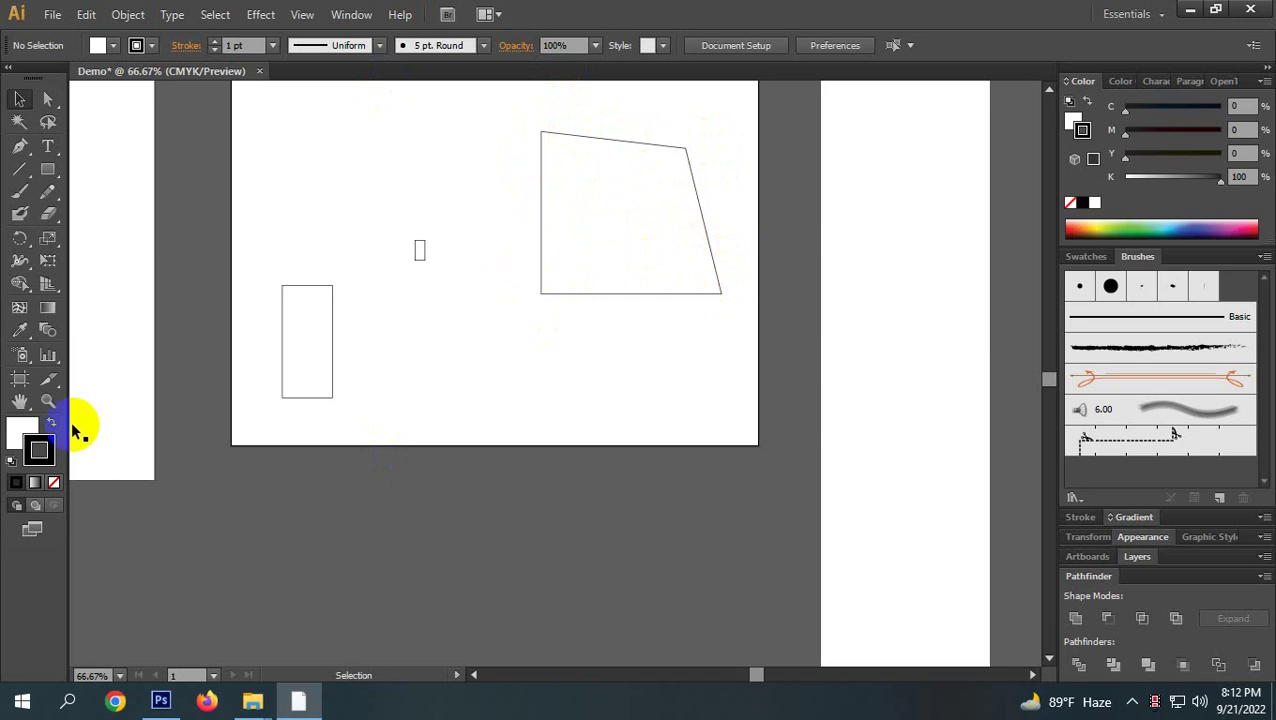
# With nothing selected, make the fill active and set it to medium blue from the CMYK spectrum (C 74.12, M 43.53, Y 0, K 0).
pyautogui.click(15, 430)
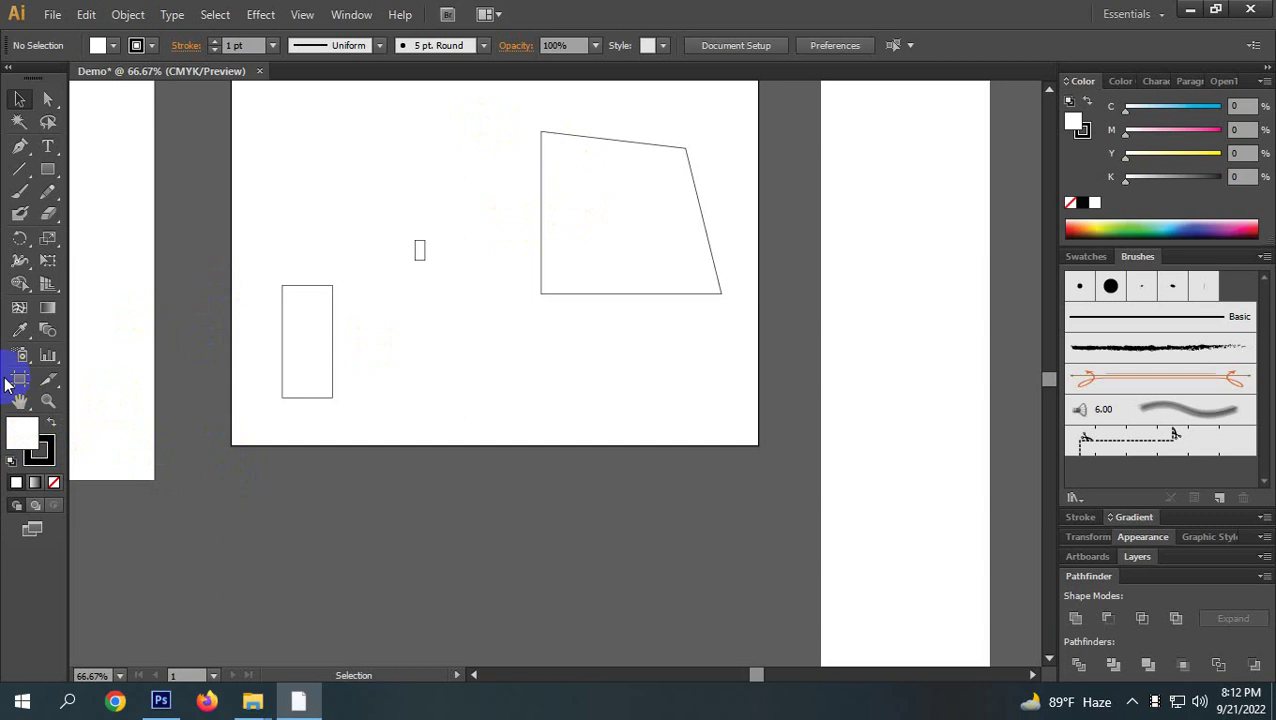
pyautogui.click(42, 460)
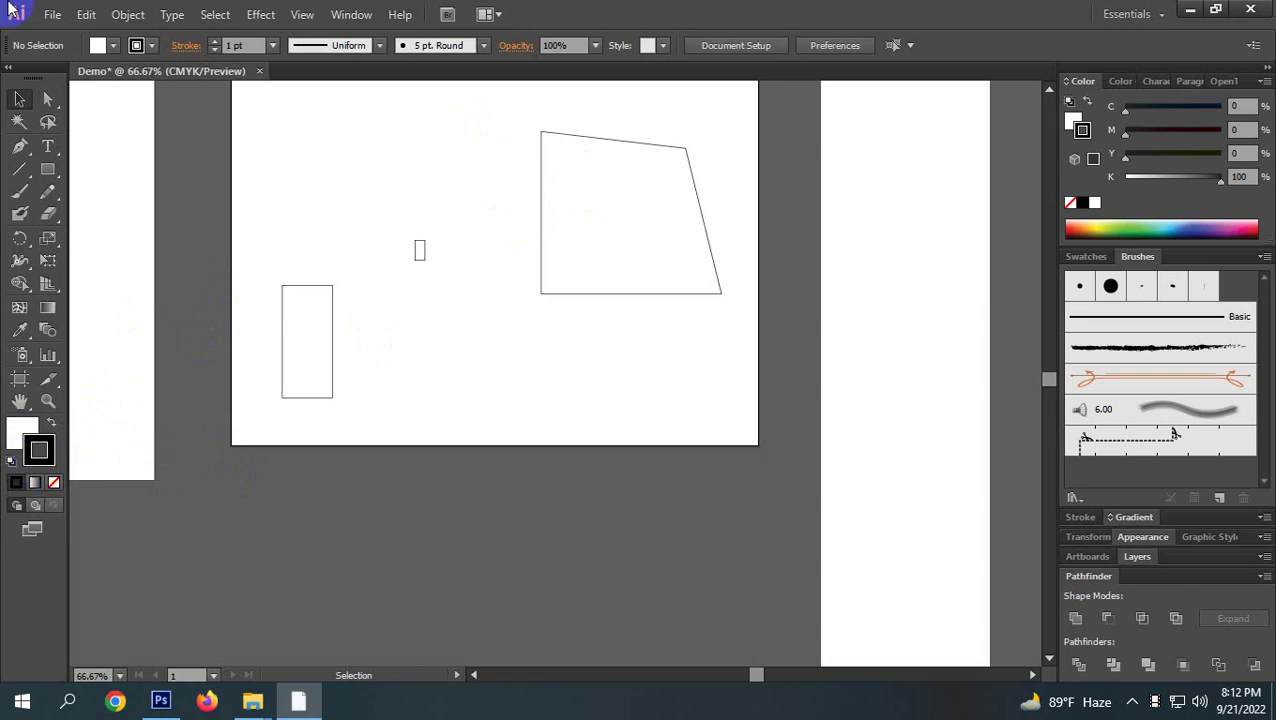
pyautogui.click(12, 438)
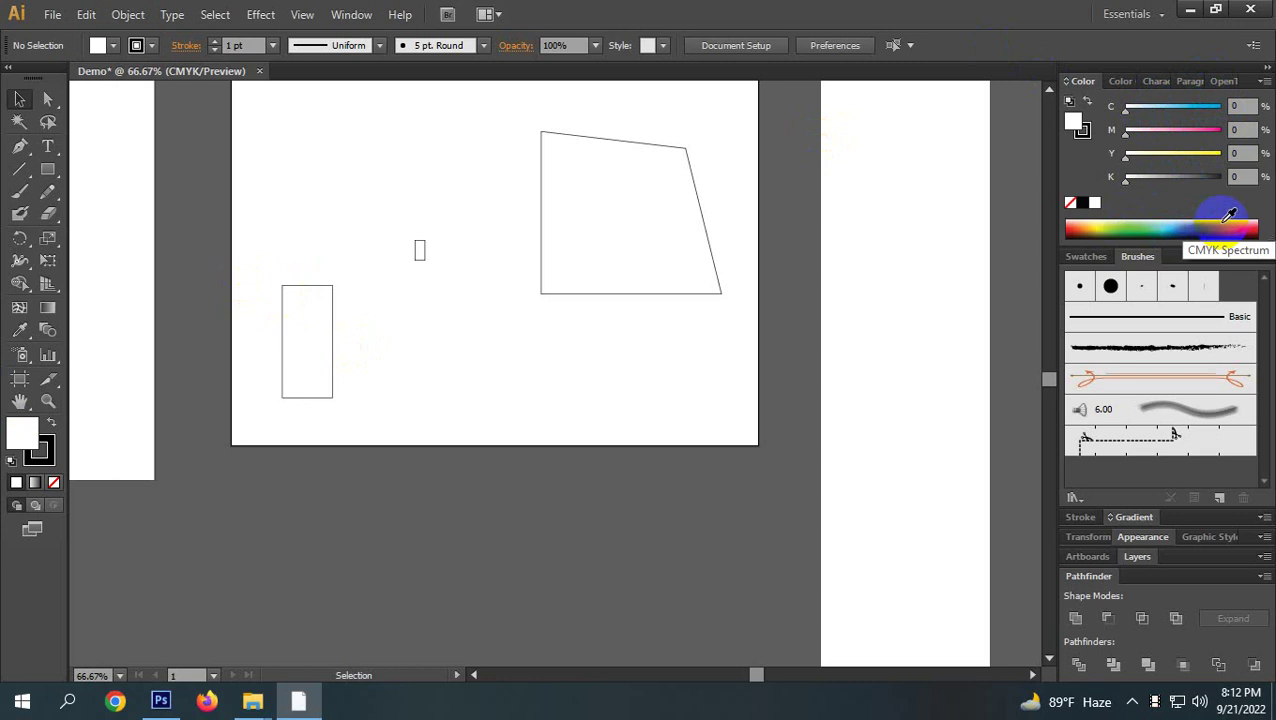
pyautogui.moveTo(1230, 214); pyautogui.dragTo(1183, 218)
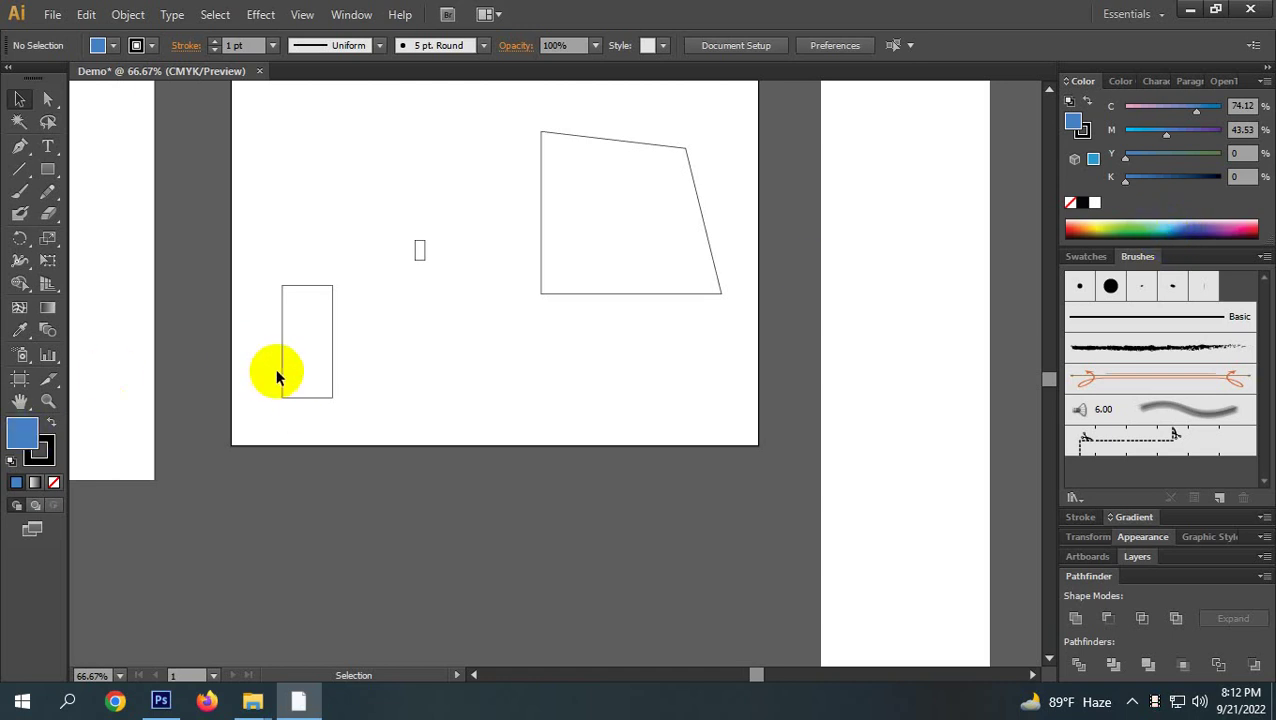
# Give the tall rectangle a navy fill (C 100, M 99.61, Y 23.14, K 36.08) and a yellow-green stroke (C 27.45, Y 100).
pyautogui.click(320, 377)
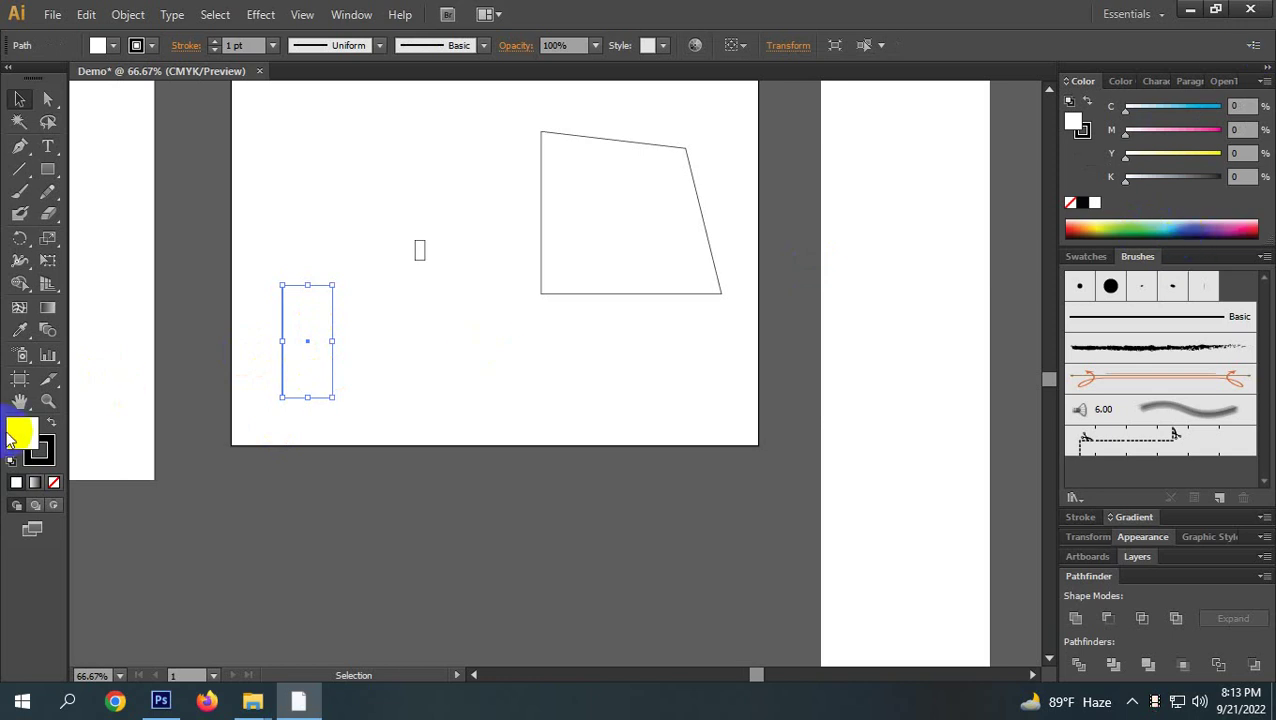
pyautogui.click(1201, 224)
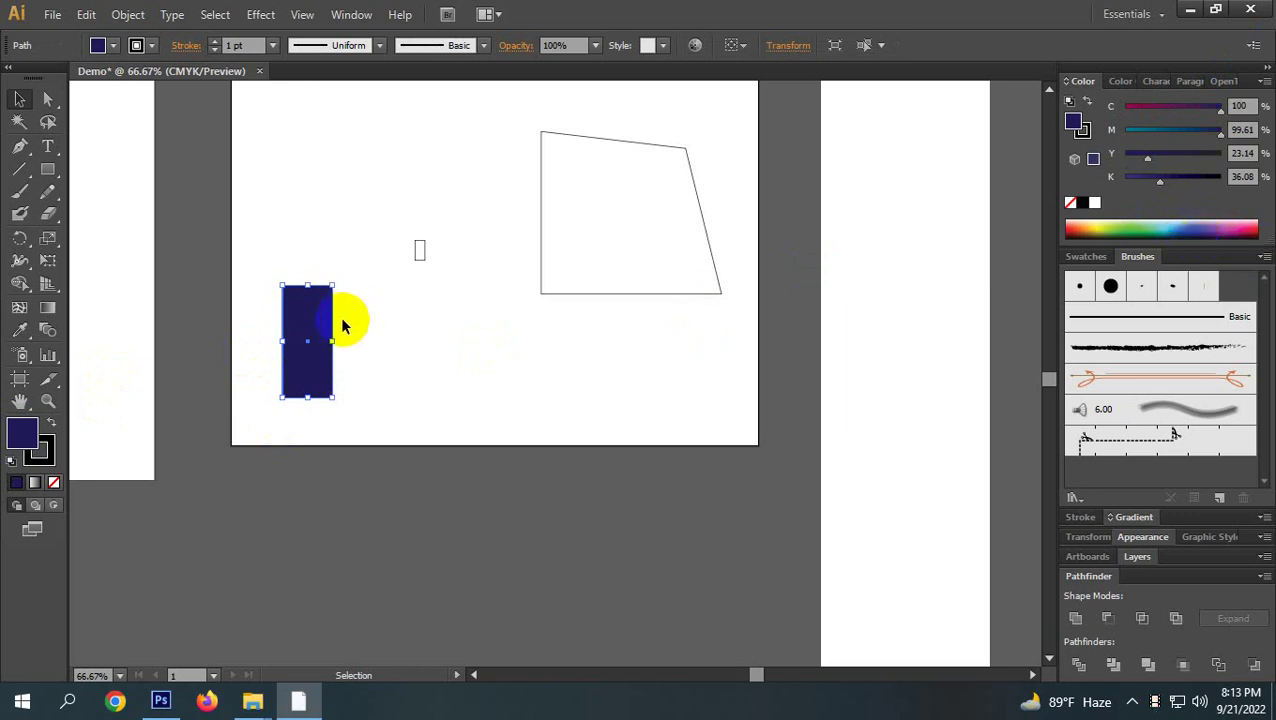
pyautogui.click(44, 456)
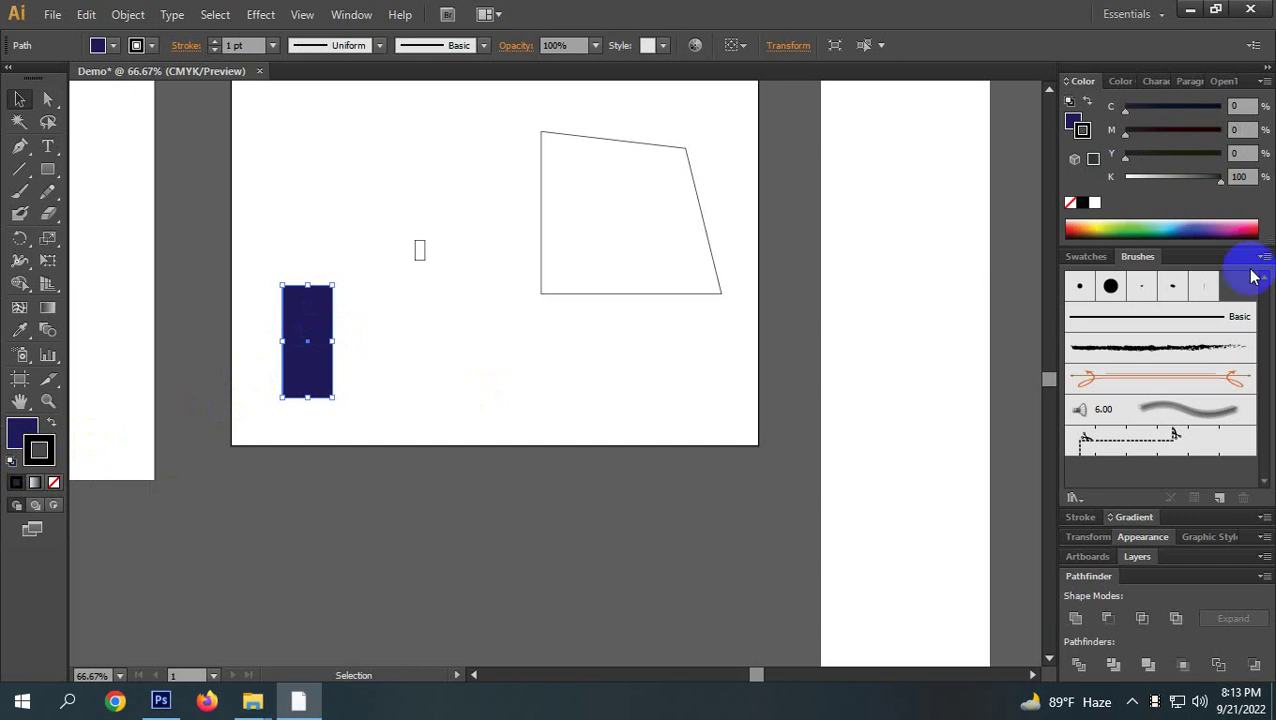
pyautogui.click(1108, 228)
pyautogui.scroll(7, 300, 400)
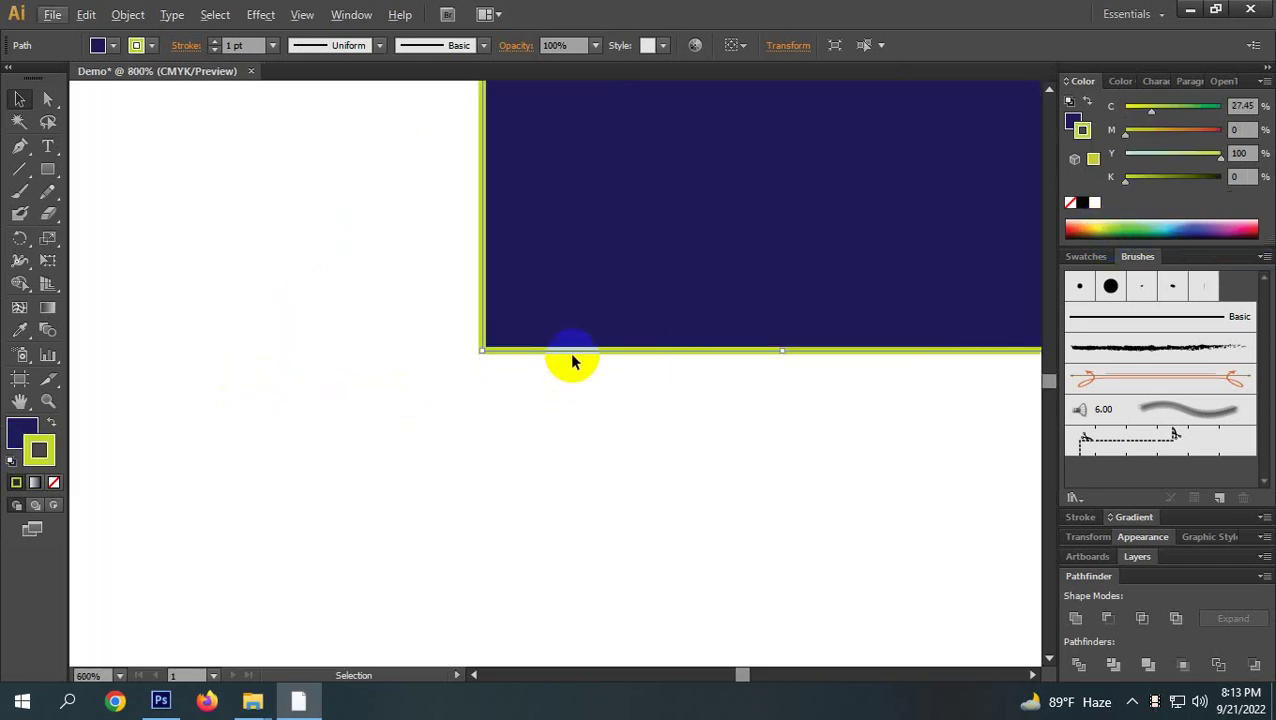
pyautogui.scroll(-3, 569, 355)
pyautogui.scroll(-2, 561, 388)
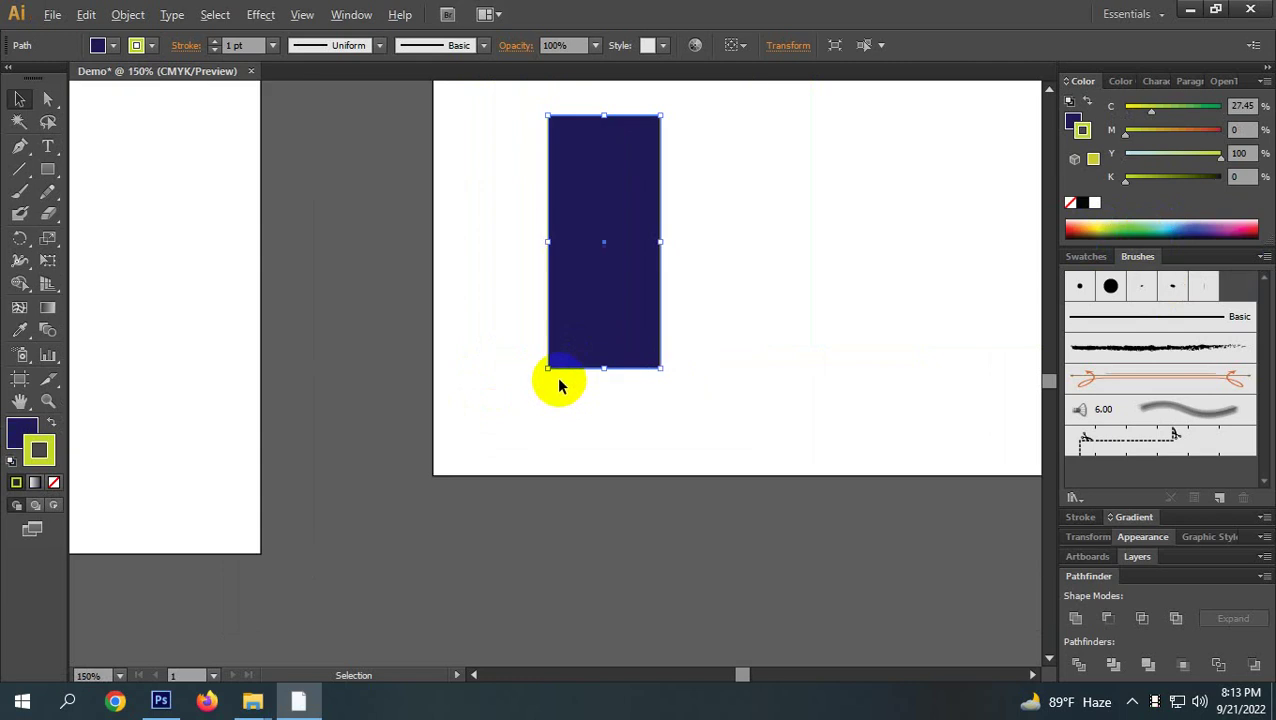
pyautogui.scroll(-1, 559, 386)
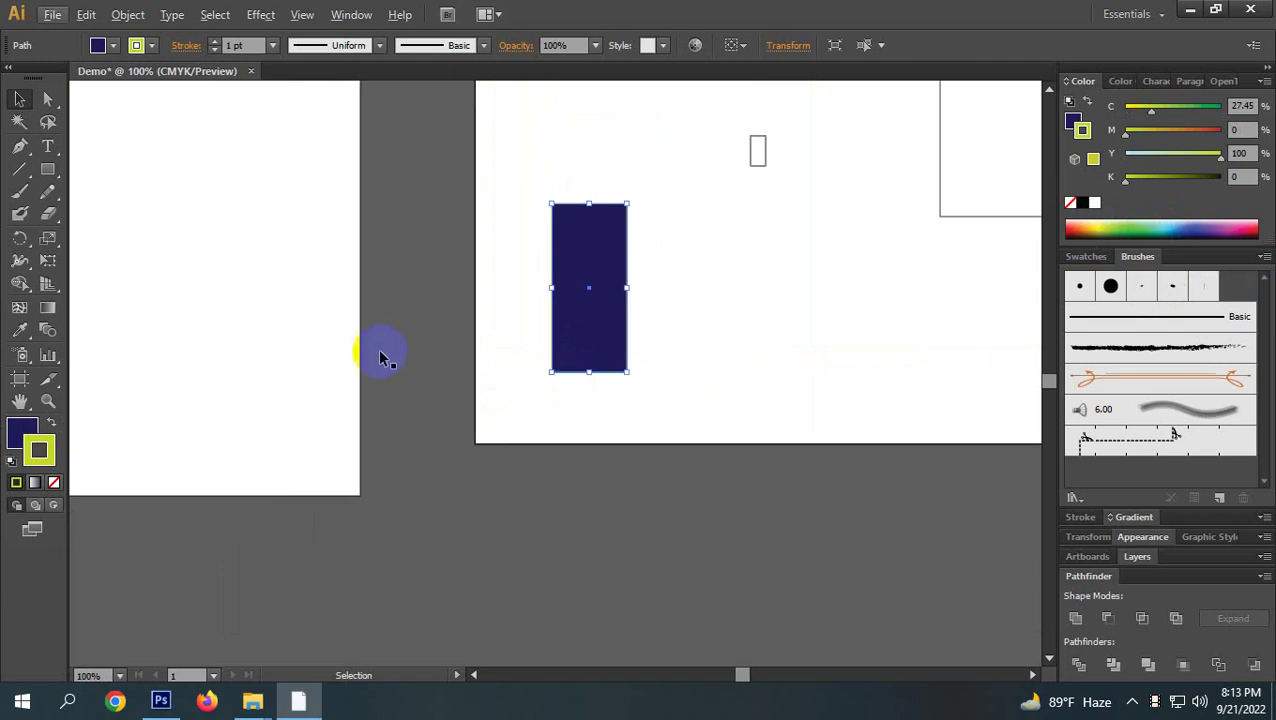
# Set the navy rectangle's stroke to None, deselect it and inspect its edges up close.
pyautogui.click(55, 483)
pyautogui.click(559, 402)
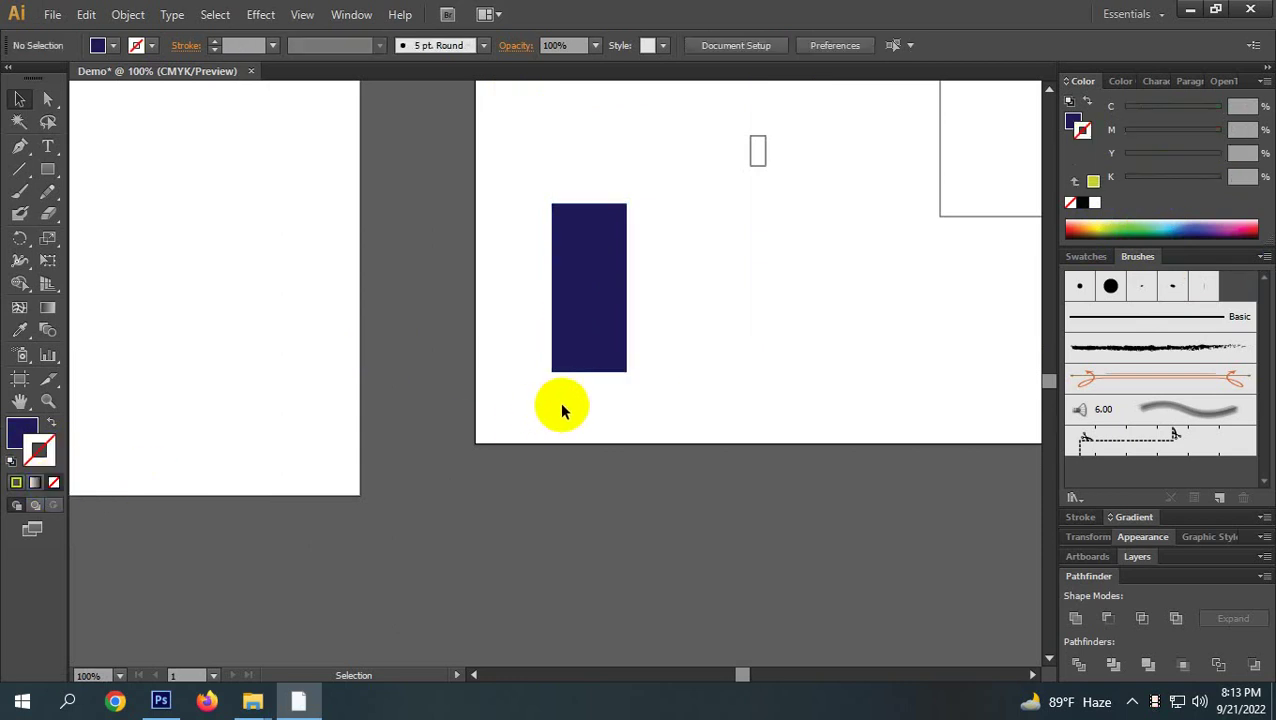
pyautogui.scroll(6, 585, 398)
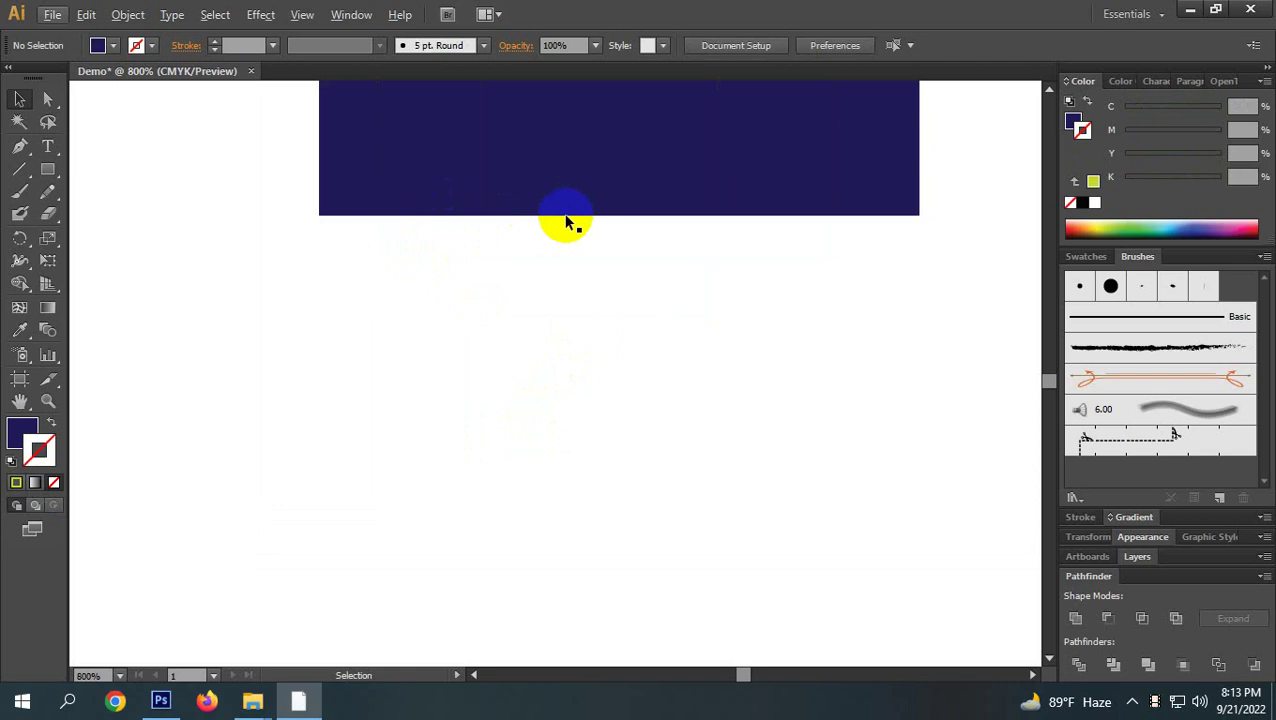
pyautogui.scroll(-3, 590, 351)
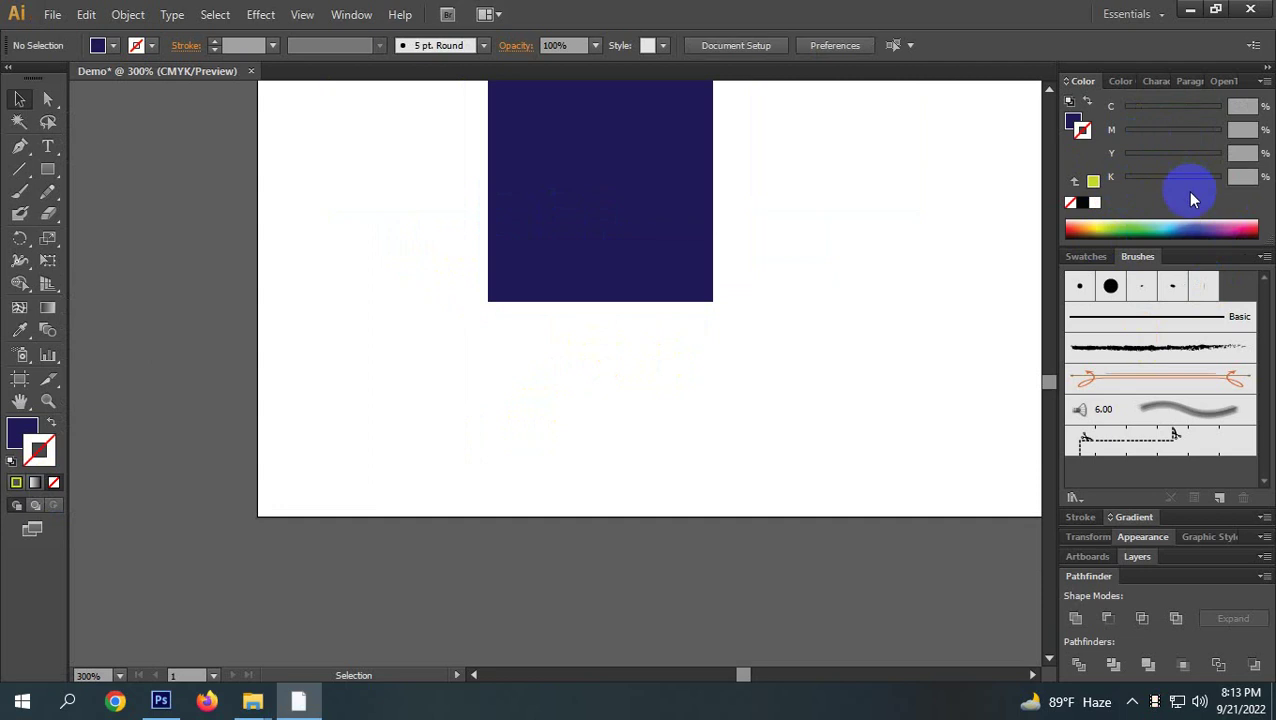
# With nothing selected, choose a lighter navy fill in the Color Picker (C 99.72, M 99.45, Y 15.17, K 3.91).
pyautogui.click(20, 433)
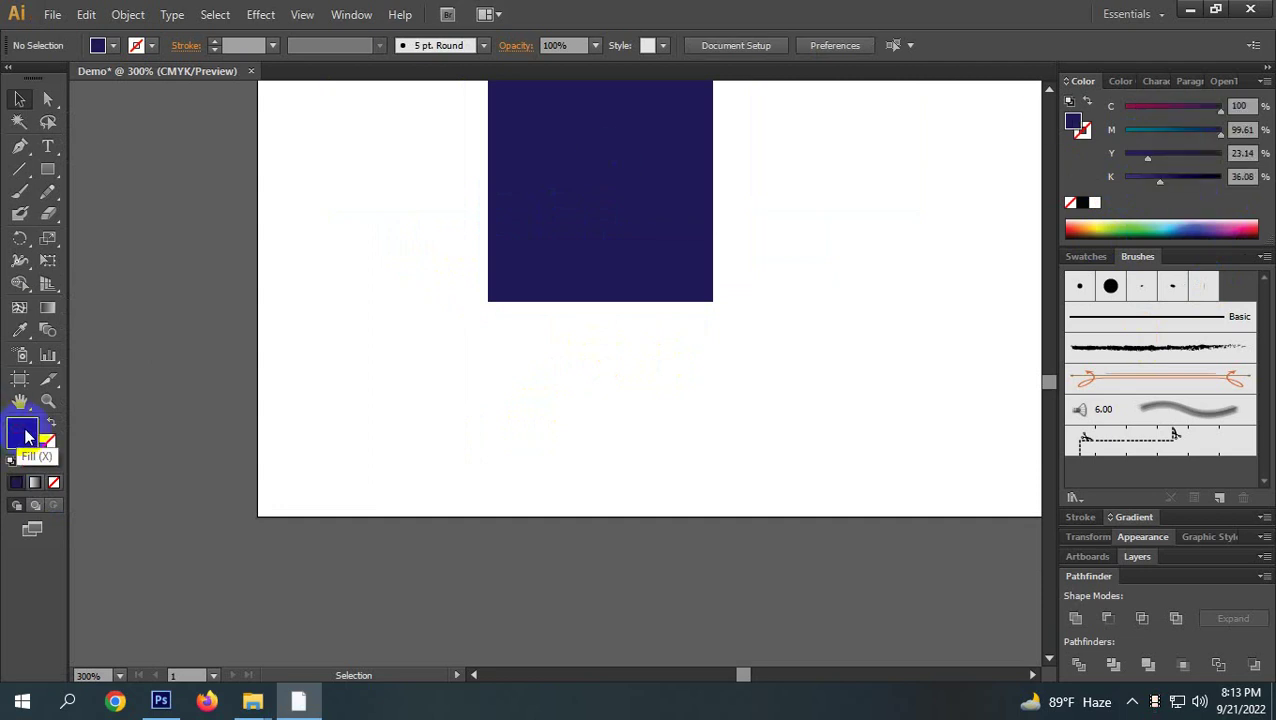
pyautogui.doubleClick(24, 433)
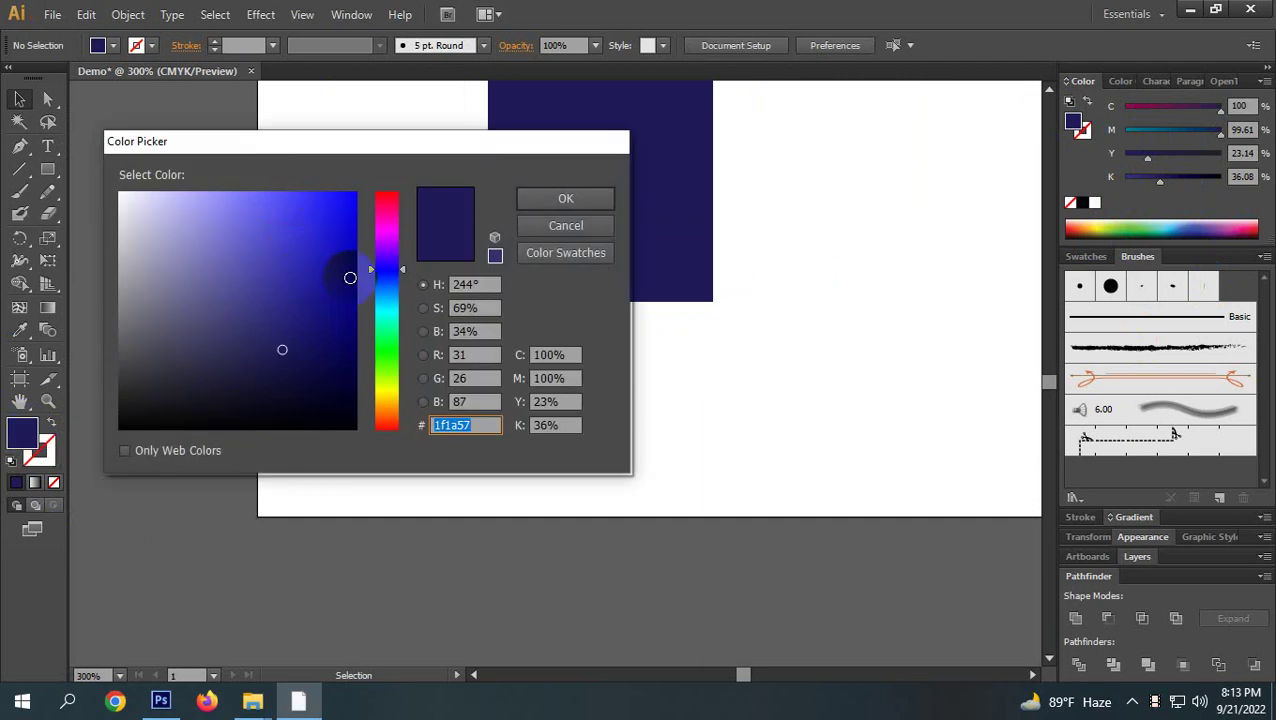
pyautogui.moveTo(336, 262); pyautogui.dragTo(326, 235)
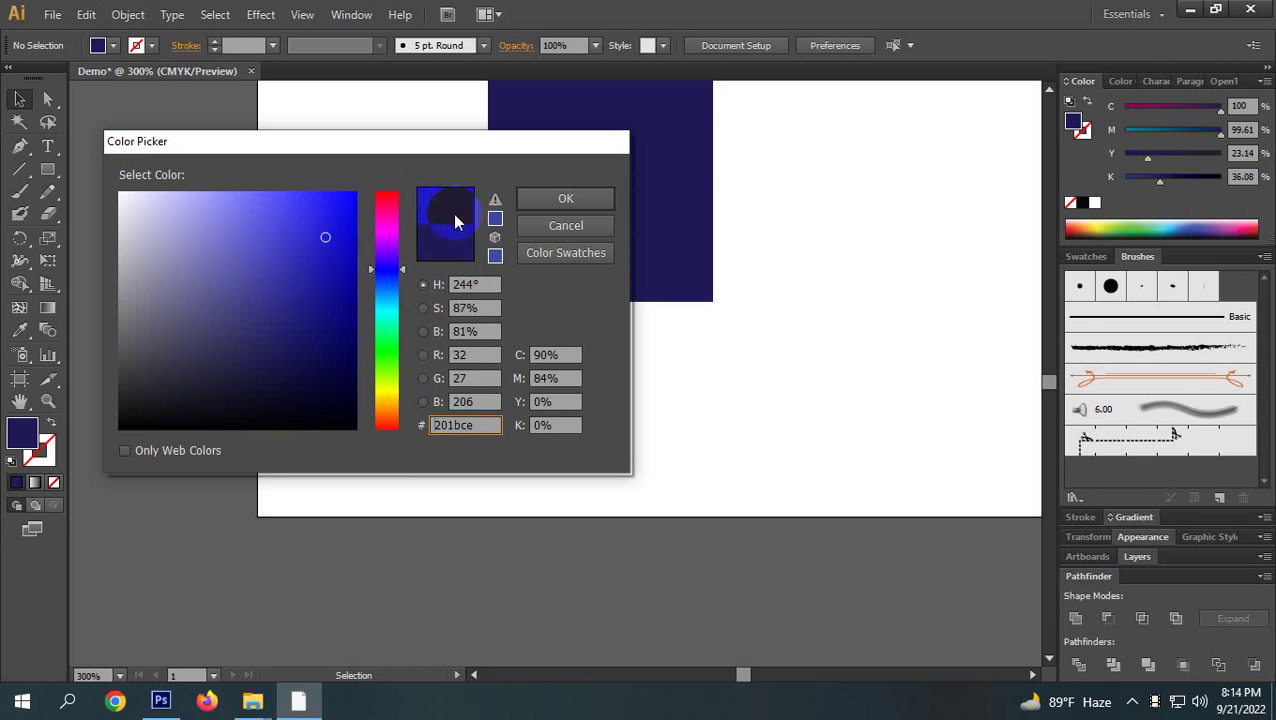
pyautogui.moveTo(322, 211)
pyautogui.mouseDown()
pyautogui.moveTo(342, 202)
pyautogui.moveTo(323, 258)
pyautogui.moveTo(130, 219)
pyautogui.moveTo(166, 254)
pyautogui.moveTo(233, 230)
pyautogui.moveTo(191, 292)
pyautogui.moveTo(231, 327)
pyautogui.moveTo(268, 305)
pyautogui.mouseUp()
pyautogui.click(566, 198)
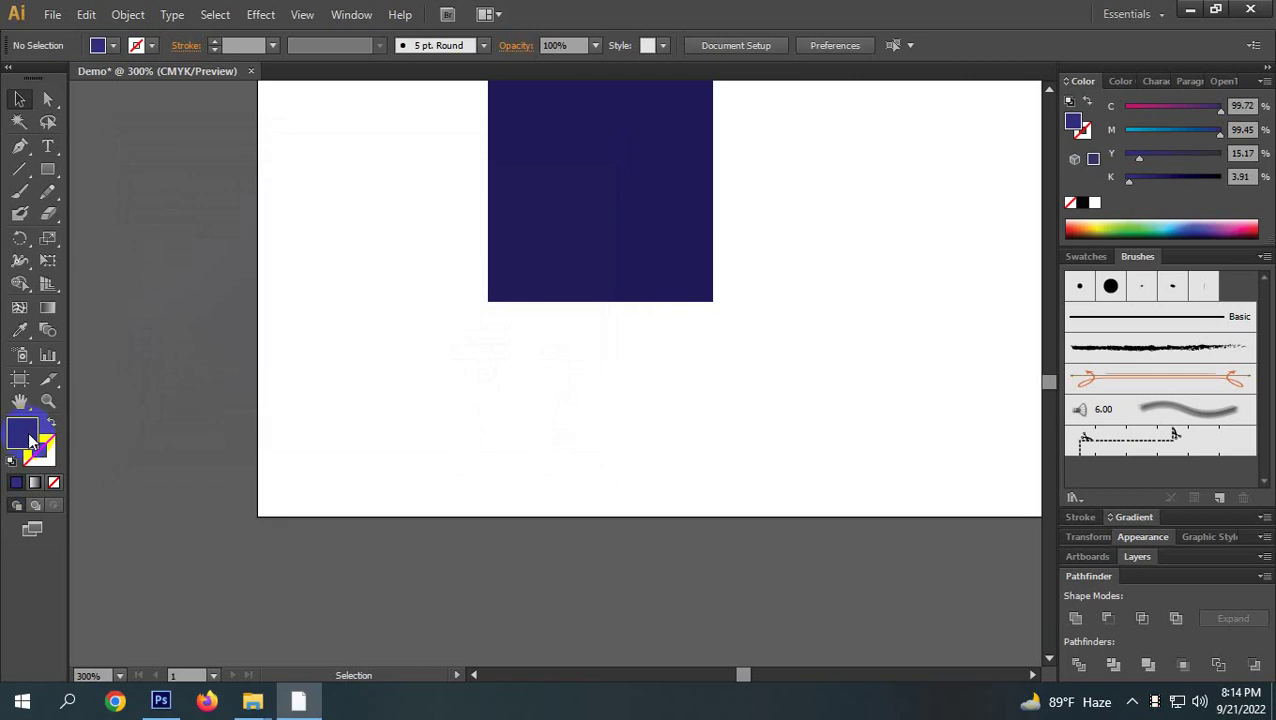
# Fill the navy rectangle with pure red, ff0000, using the Color Picker.
pyautogui.click(605, 190)
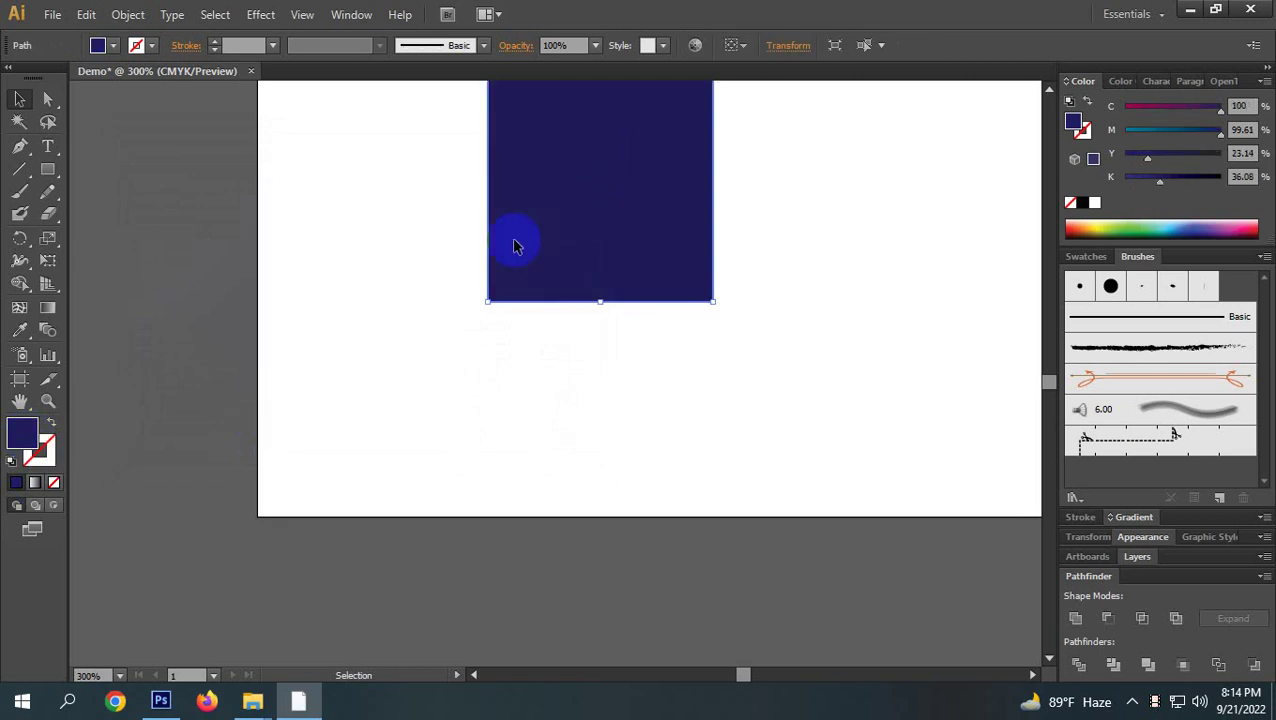
pyautogui.doubleClick(18, 436)
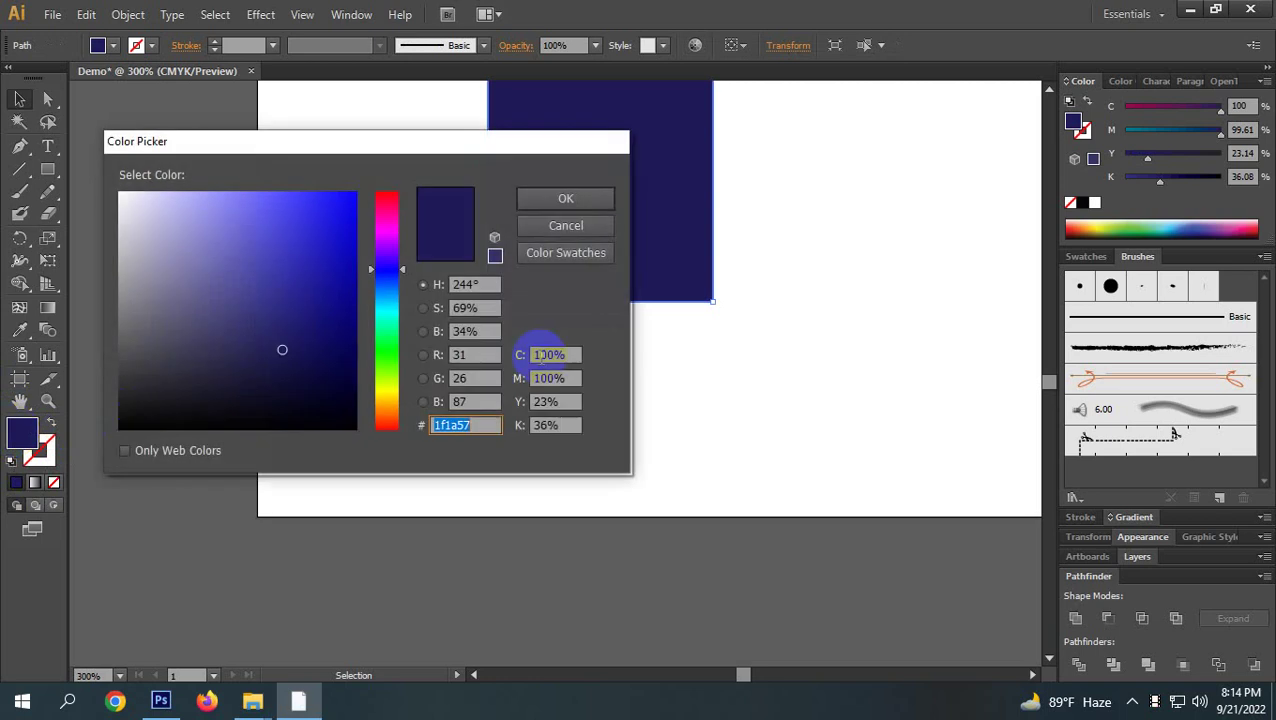
pyautogui.moveTo(397, 270); pyautogui.dragTo(390, 178)
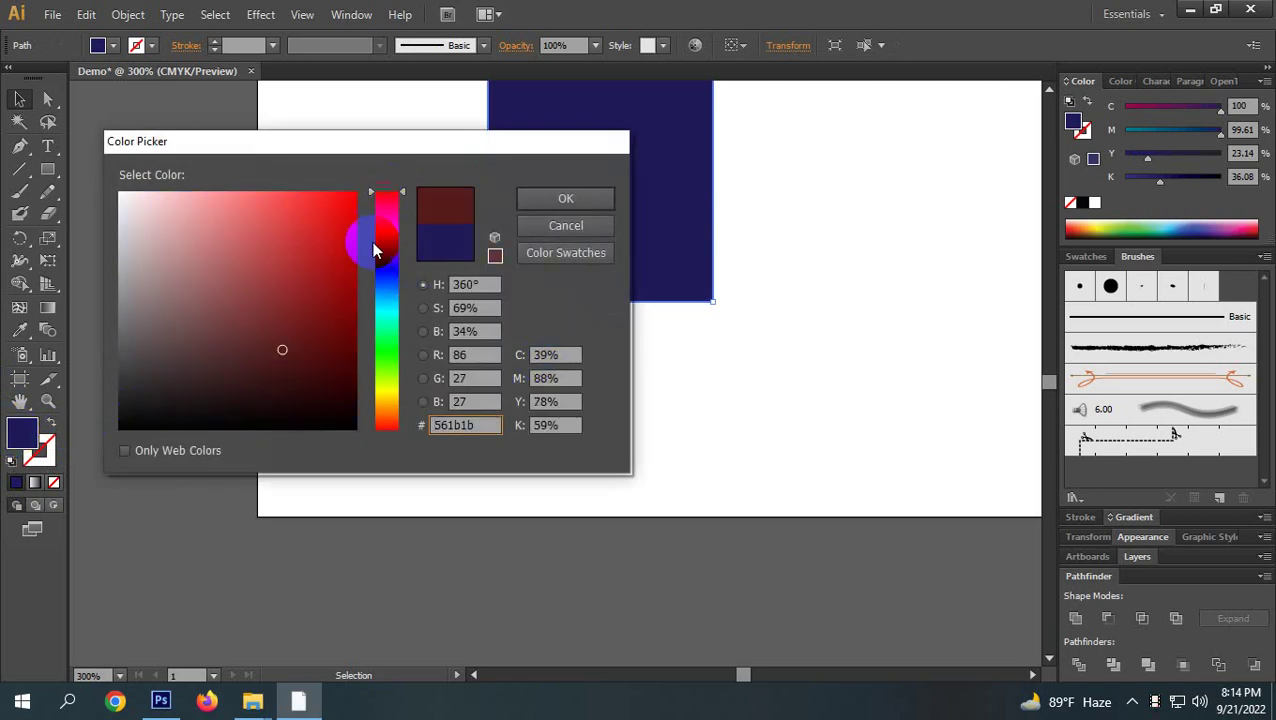
pyautogui.click(305, 270)
pyautogui.moveTo(305, 270)
pyautogui.mouseDown()
pyautogui.moveTo(316, 199)
pyautogui.moveTo(365, 185)
pyautogui.moveTo(685, 193)
pyautogui.mouseUp()
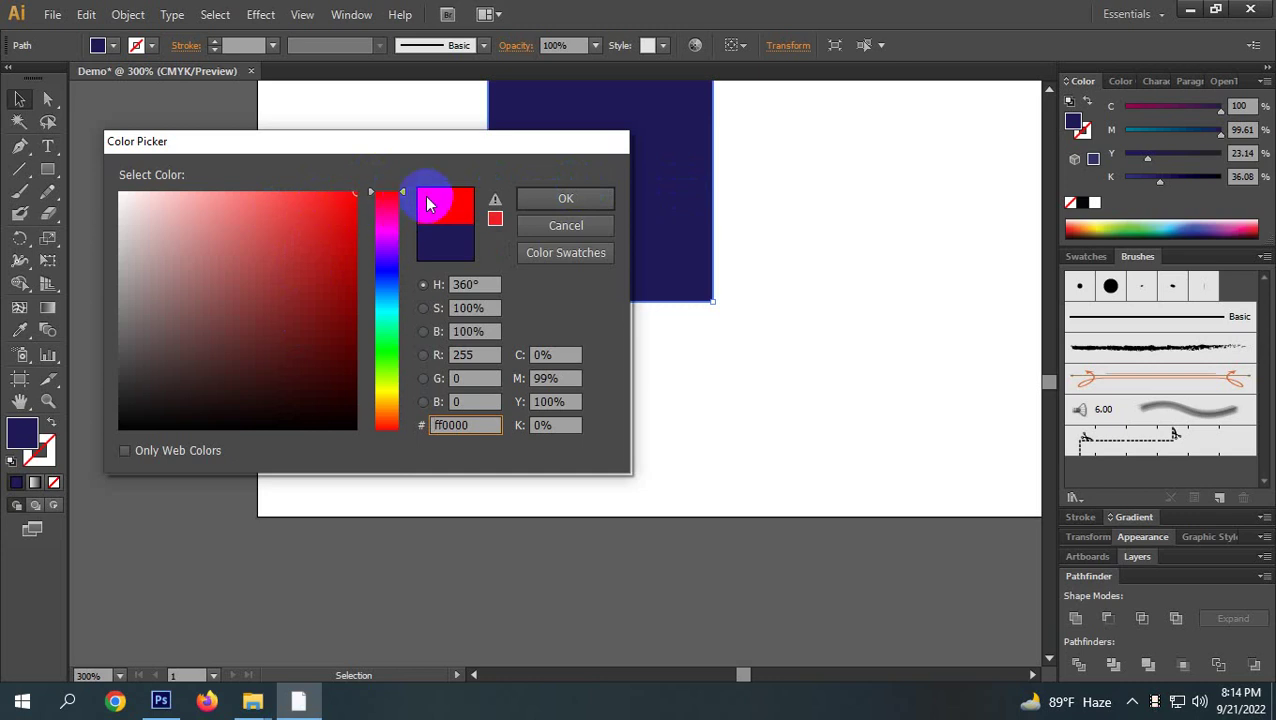
pyautogui.moveTo(406, 194)
pyautogui.mouseDown()
pyautogui.moveTo(407, 405)
pyautogui.moveTo(427, 217)
pyautogui.moveTo(433, 373)
pyautogui.moveTo(423, 178)
pyautogui.moveTo(330, 208)
pyautogui.moveTo(330, 222)
pyautogui.moveTo(362, 188)
pyautogui.mouseUp()
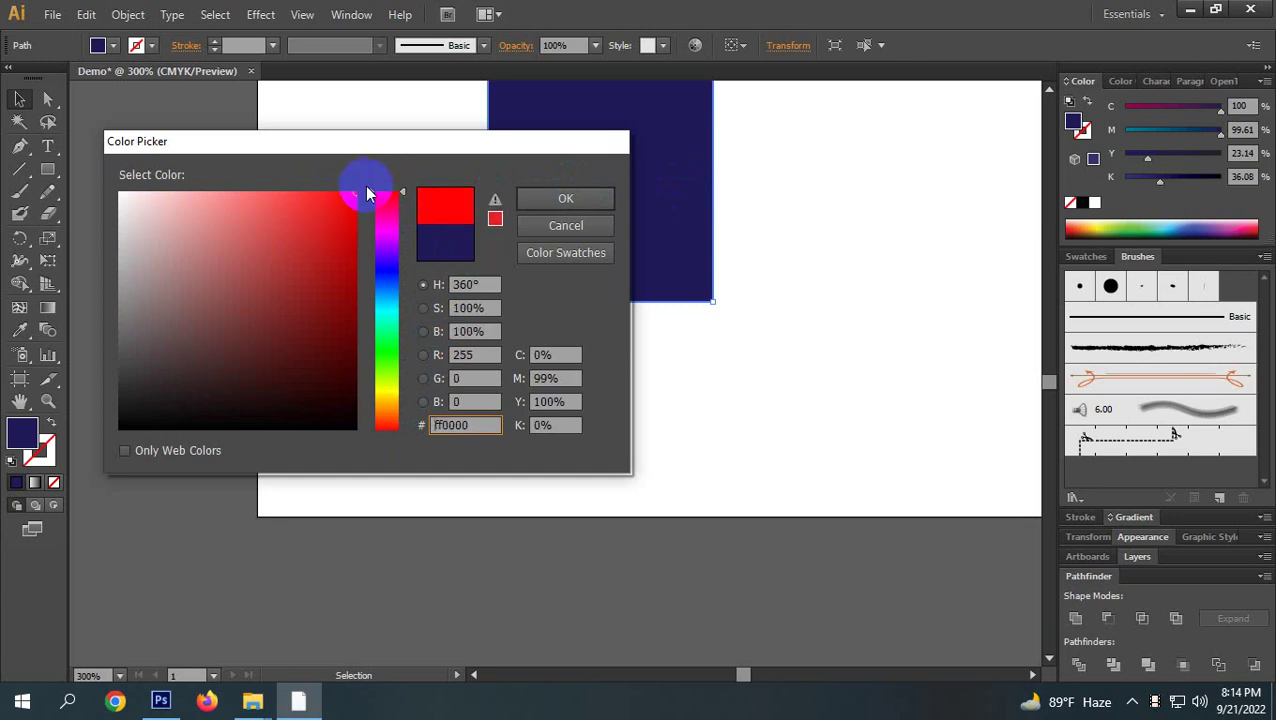
pyautogui.click(568, 198)
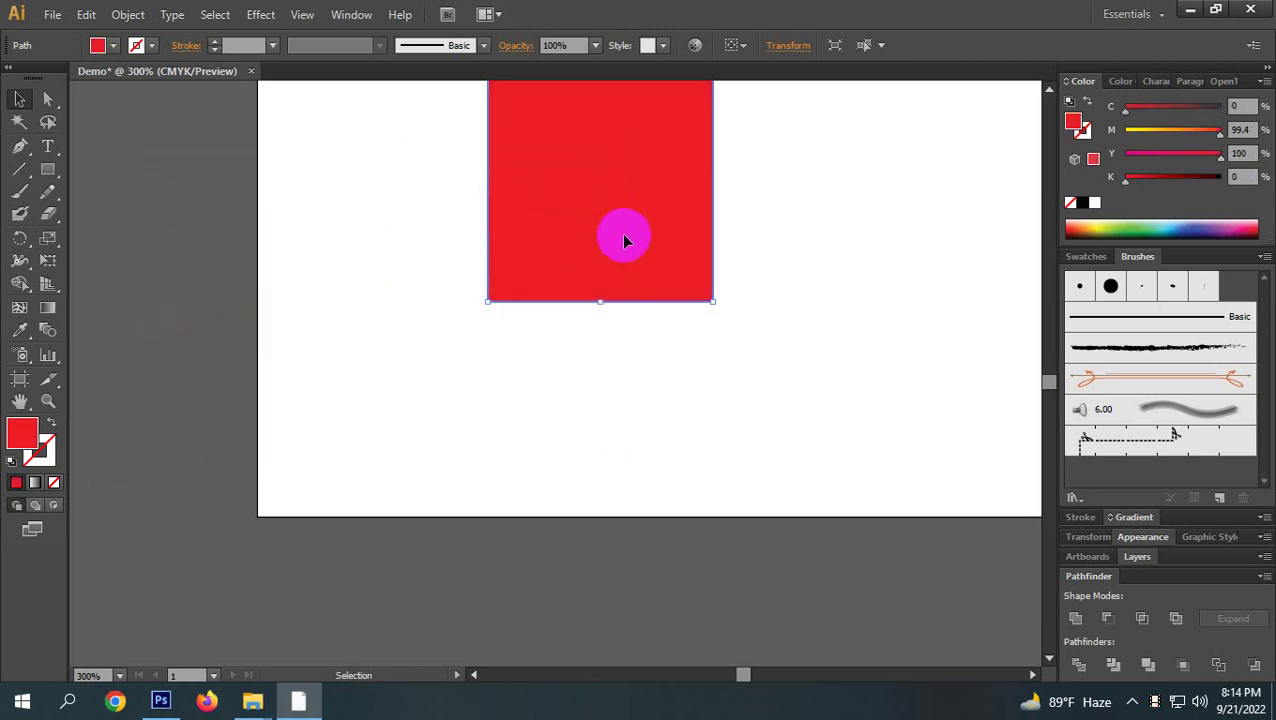
# Open the Color Picker for the red rectangle's stroke and for its fill to review their color values without changing them.
pyautogui.doubleClick(44, 453)
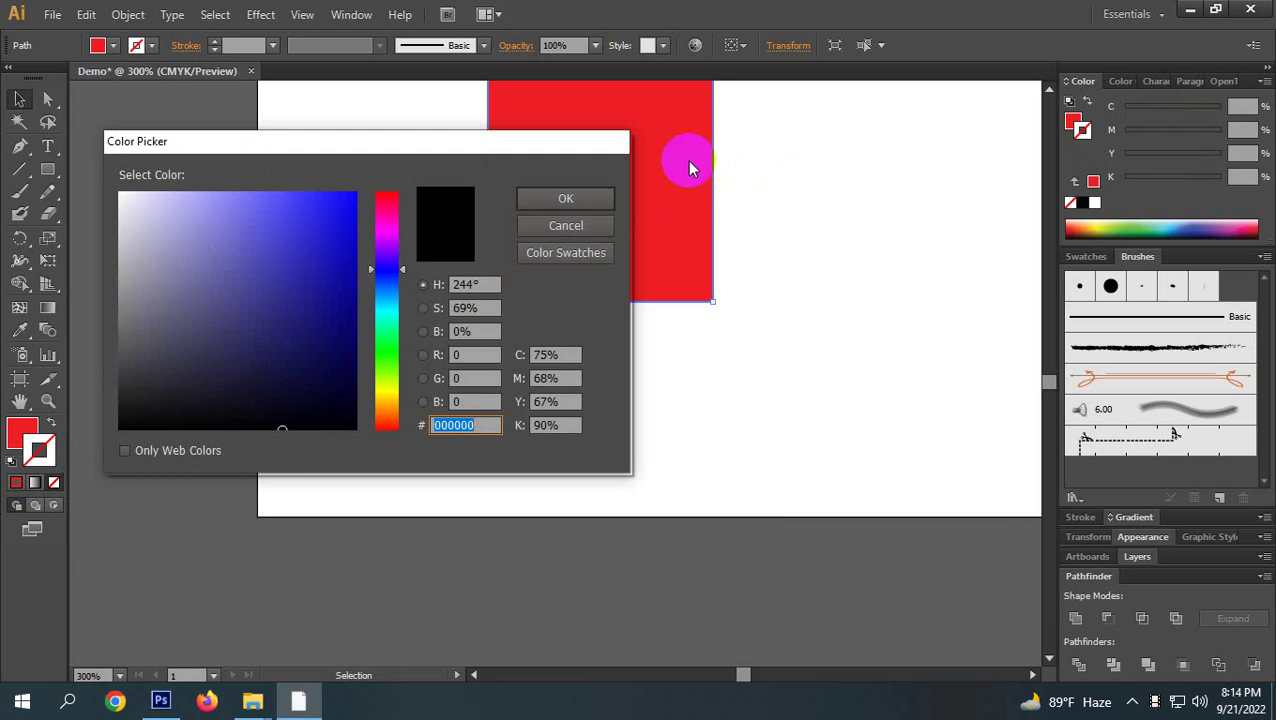
pyautogui.click(562, 229)
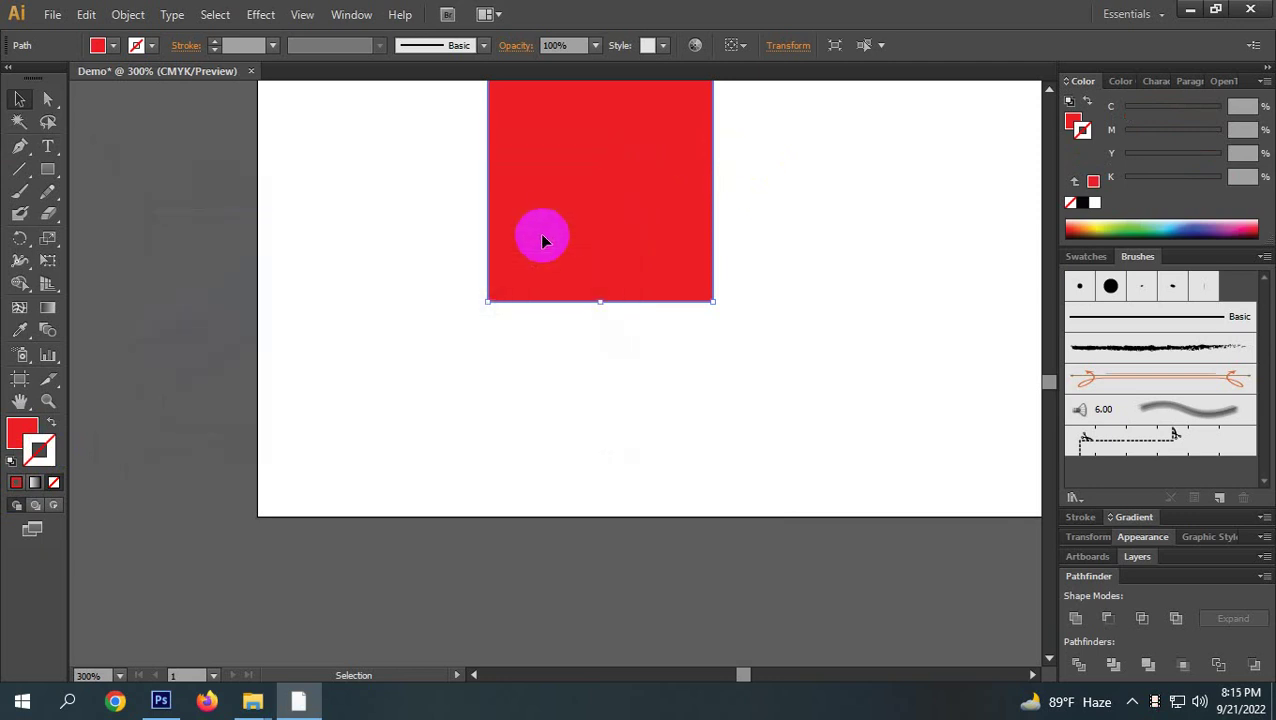
pyautogui.click(13, 450)
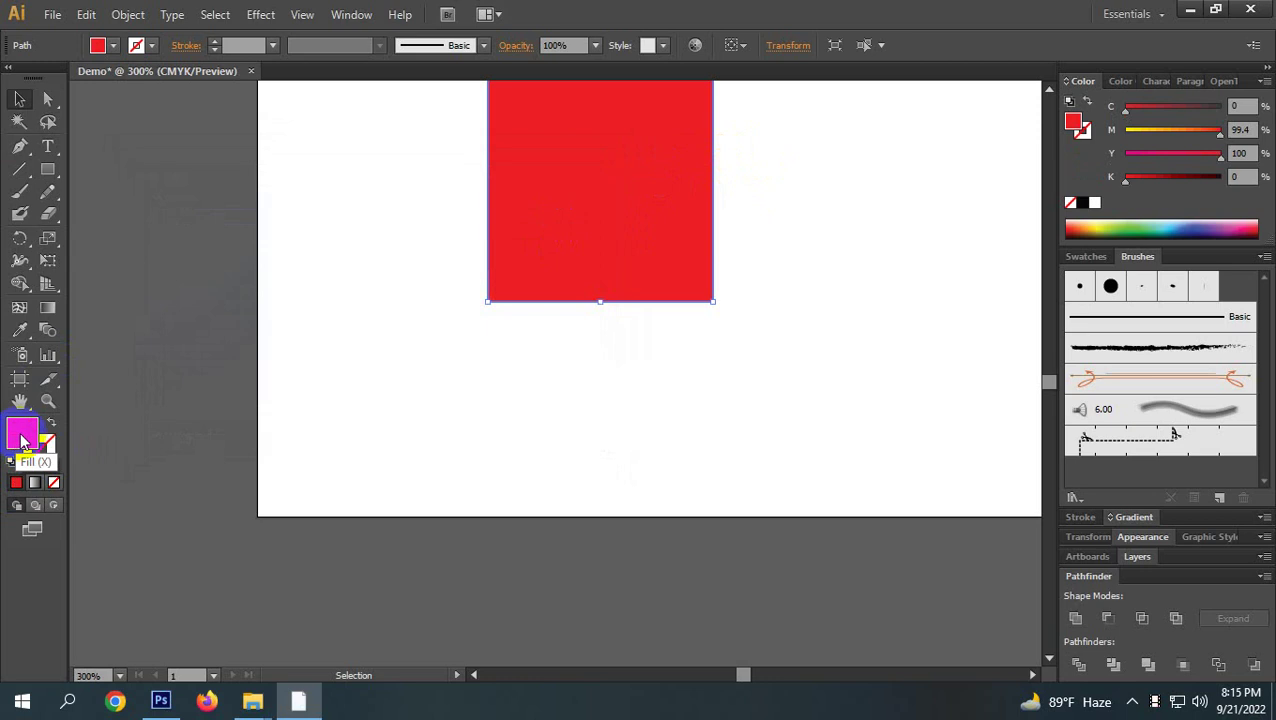
pyautogui.doubleClick(25, 440)
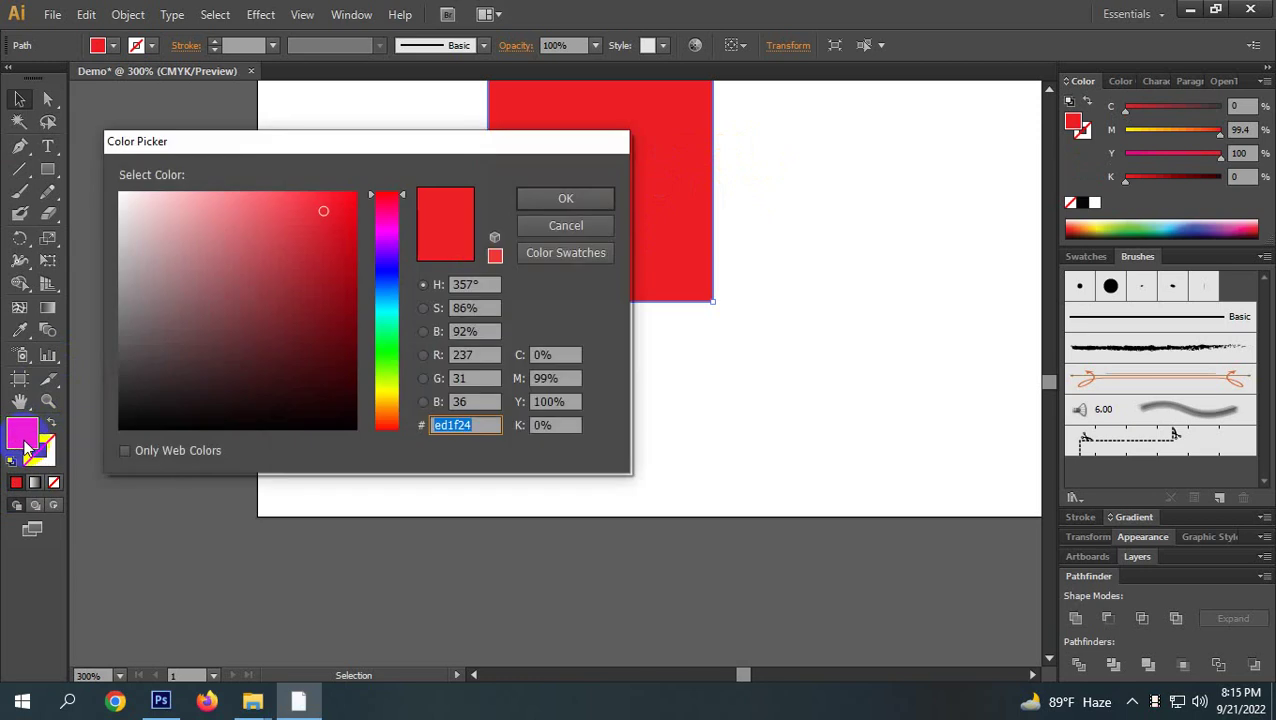
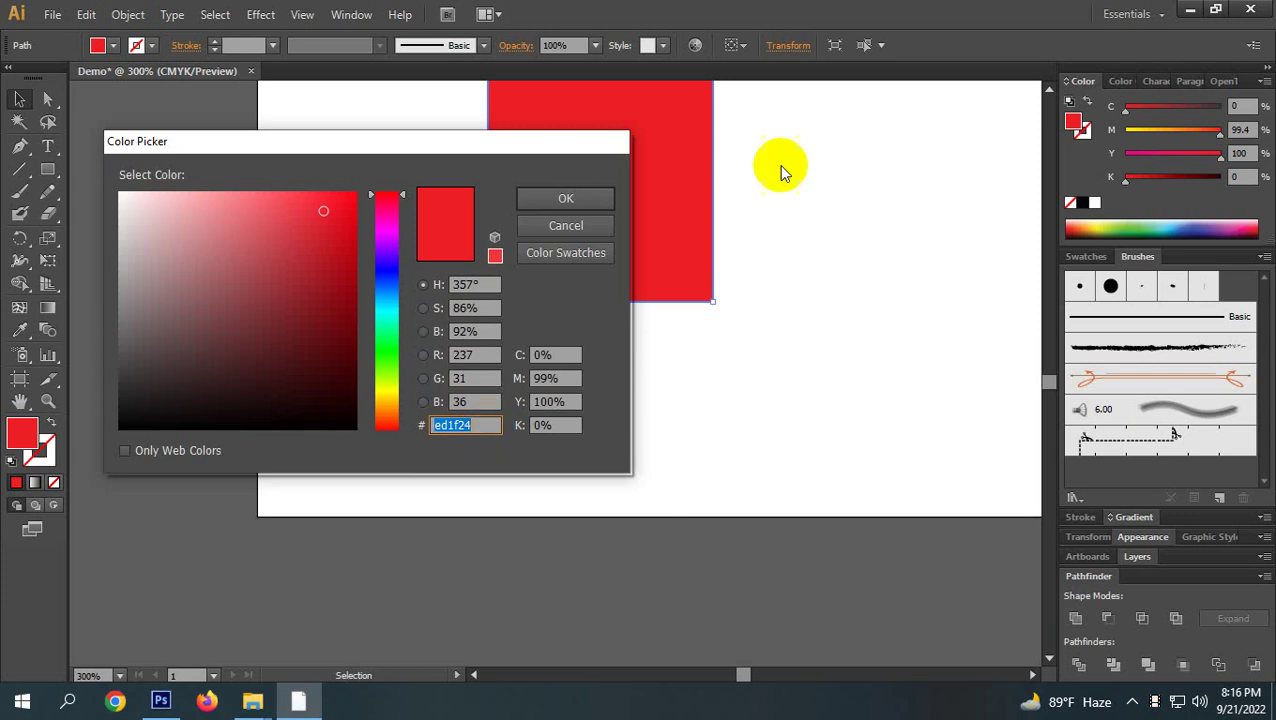
pyautogui.click(572, 200)
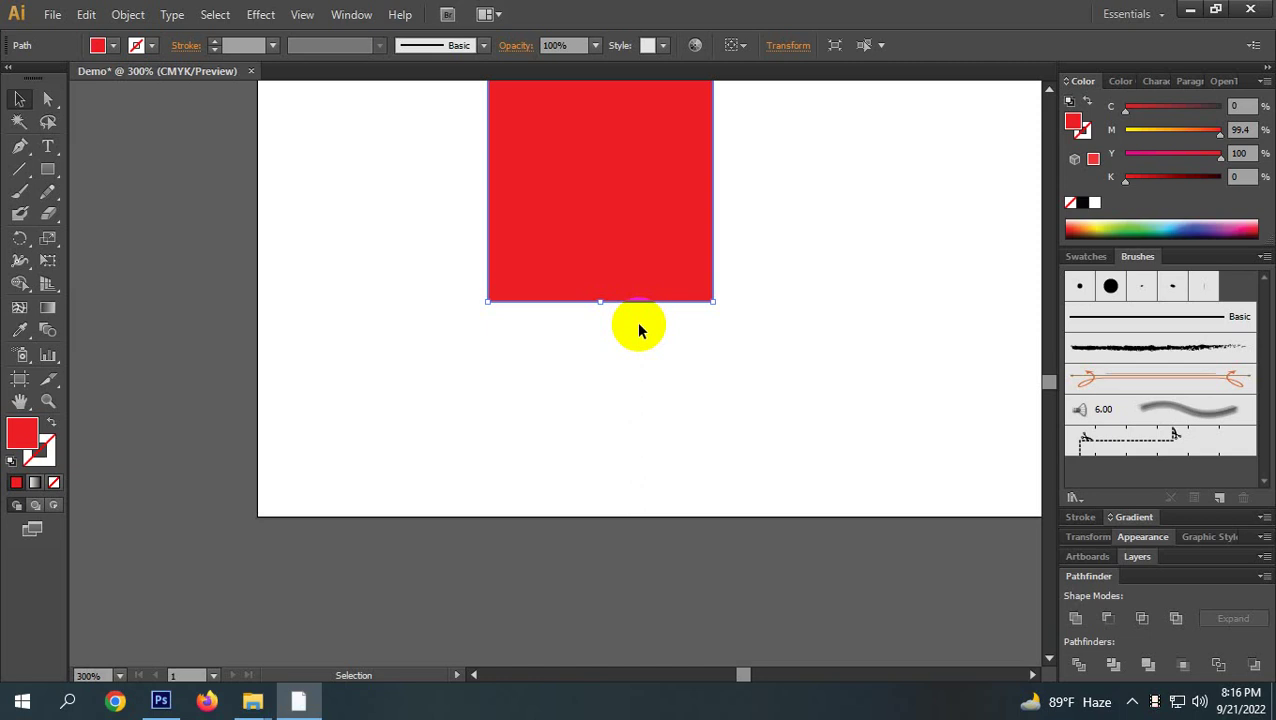
pyautogui.click(640, 505)
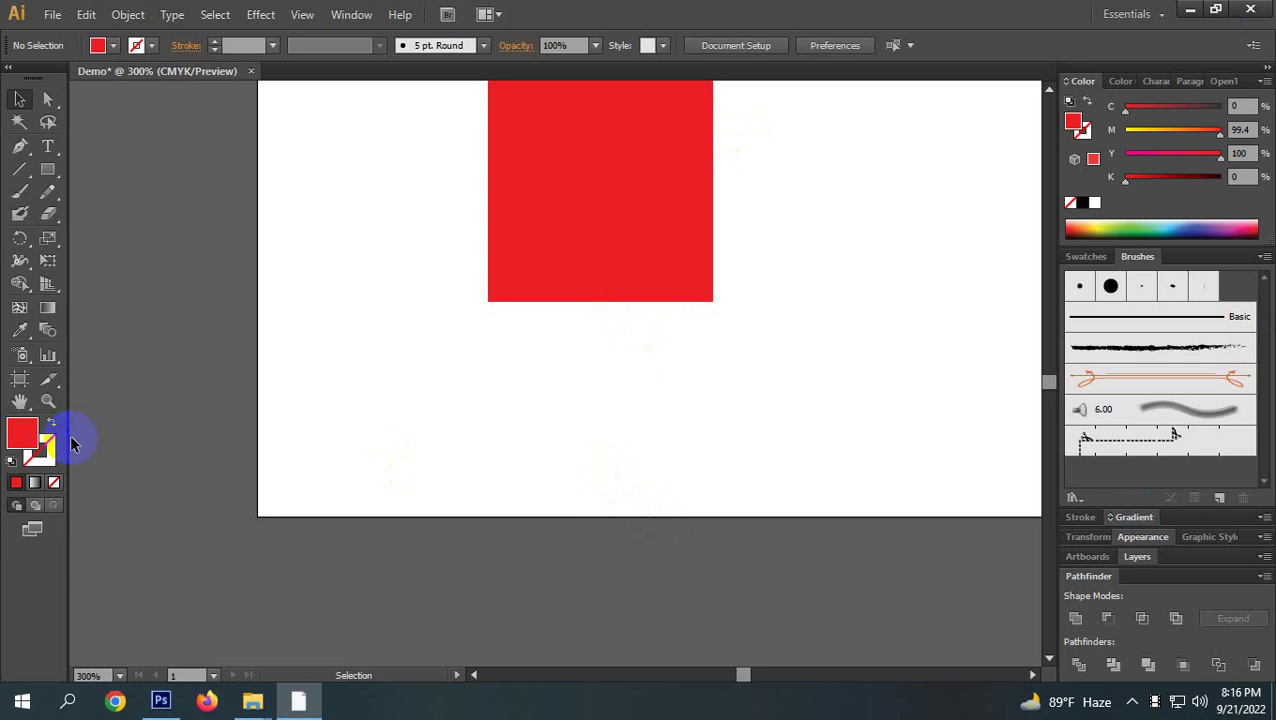
pyautogui.keyDown('alt'); pyautogui.click(140, 228); pyautogui.keyUp('alt')
pyautogui.click(18, 98)
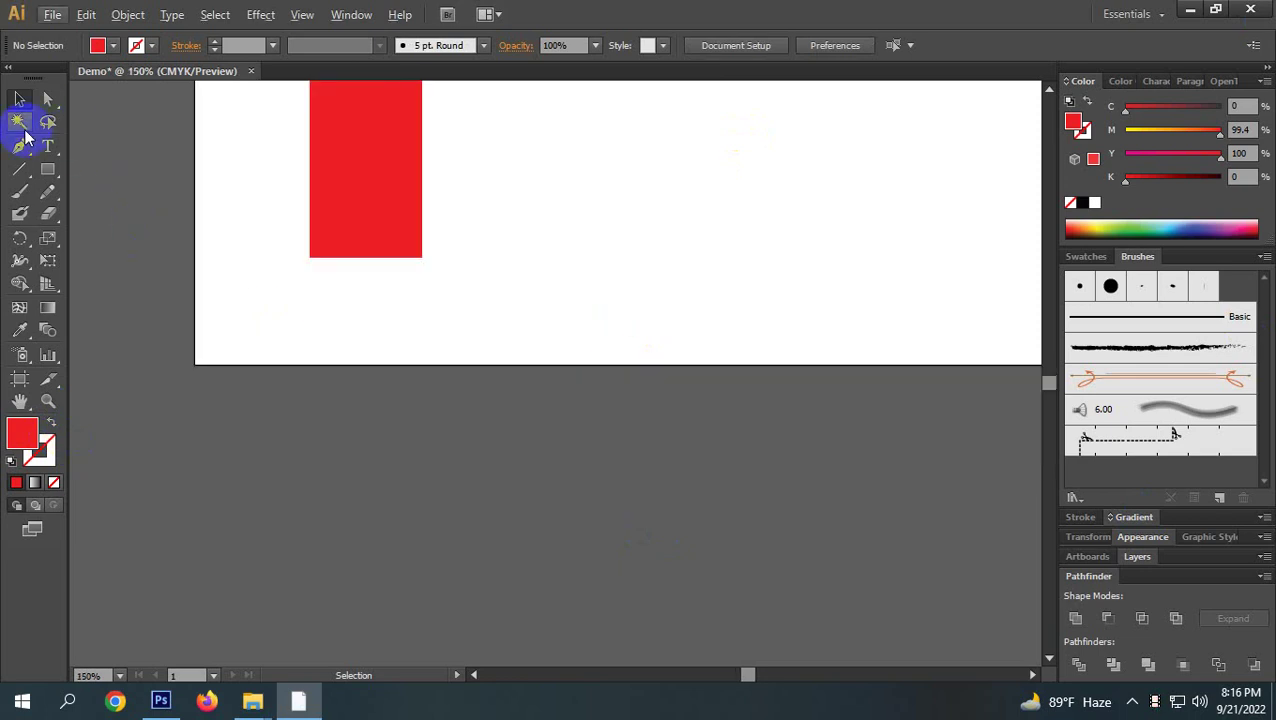
pyautogui.moveTo(658, 222); pyautogui.dragTo(695, 345)
pyautogui.scroll(-3, 695, 345)
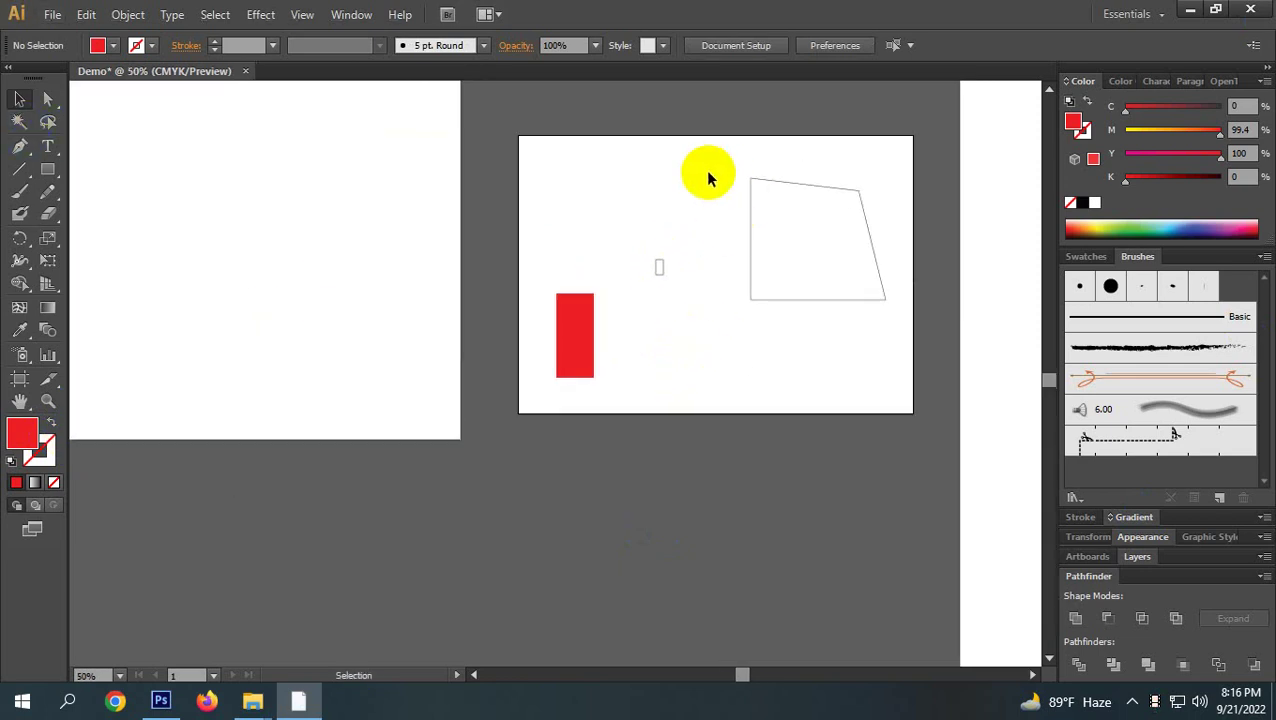
# Copy the red rectangle's fill and stroke onto the white quadrilateral with the Eyedropper.
pyautogui.moveTo(703, 177); pyautogui.dragTo(845, 325)
pyautogui.click(19, 329)
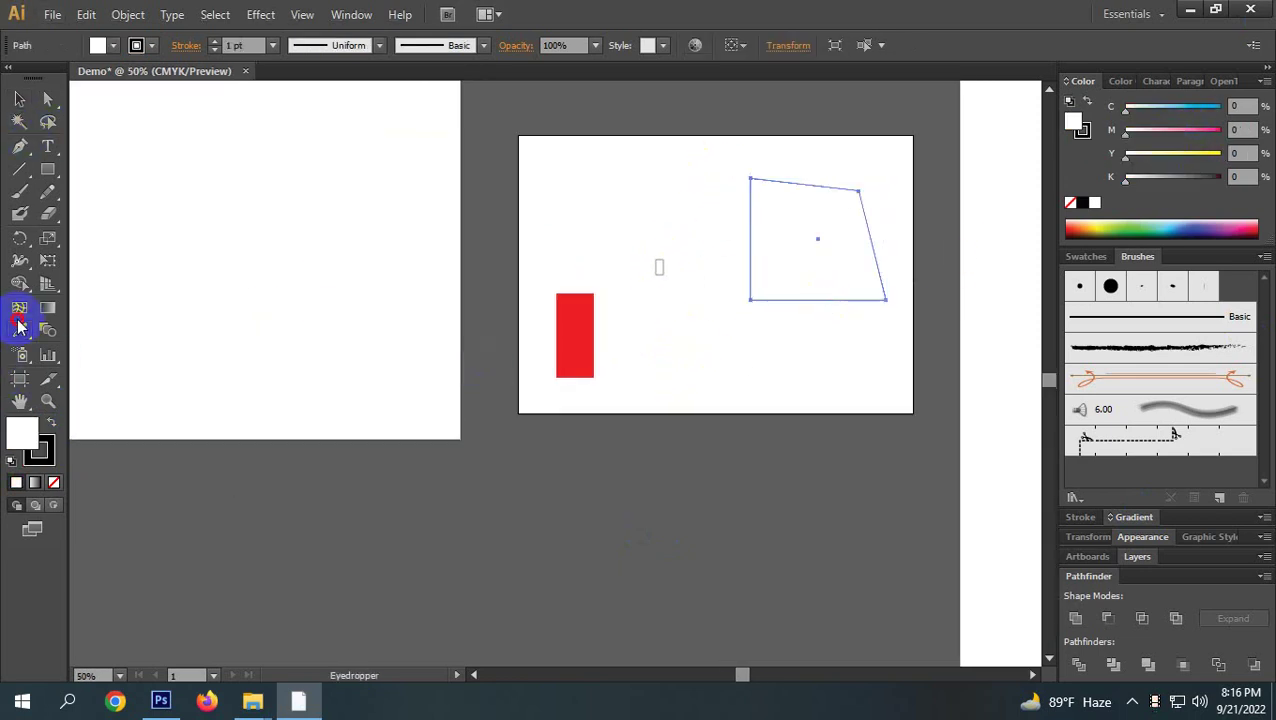
pyautogui.click(582, 334)
# Fill the small rectangle on the artboard and the tall white shape beside the artboard with cyan at C 100.
pyautogui.click(19, 99)
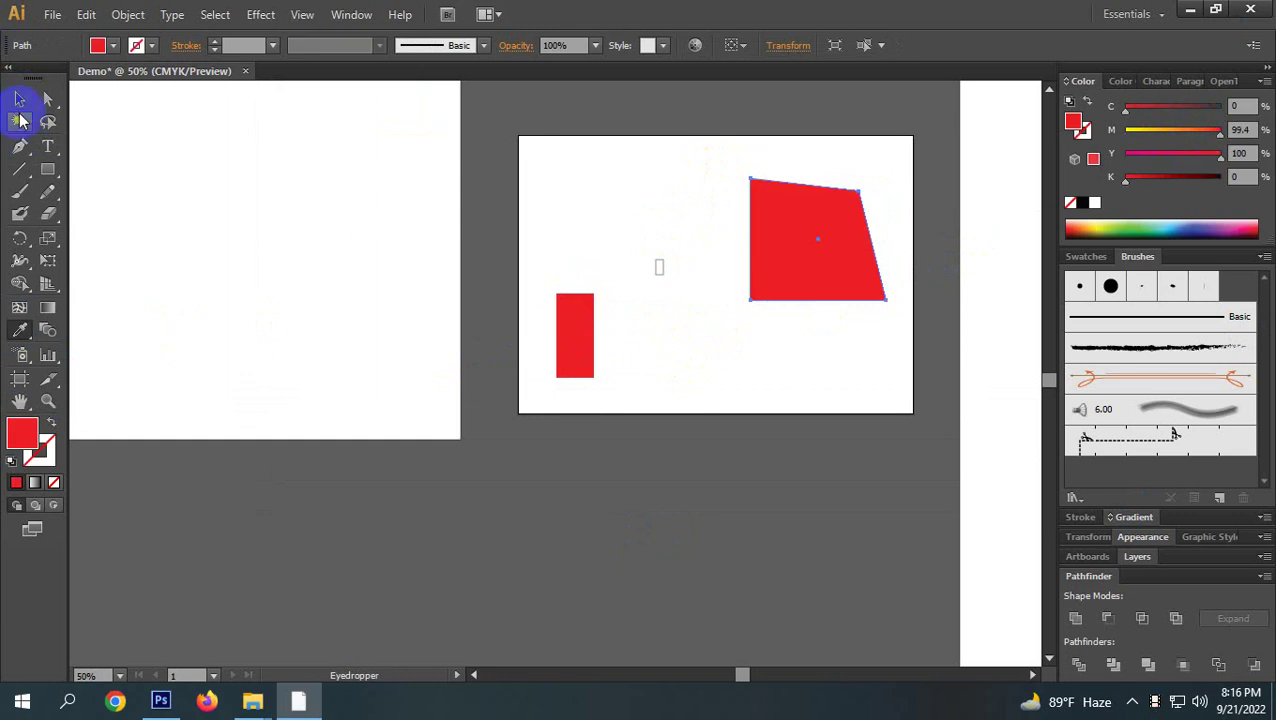
pyautogui.moveTo(669, 234); pyautogui.dragTo(614, 308)
pyautogui.moveTo(1126, 106); pyautogui.dragTo(1228, 106)
pyautogui.click(922, 348)
pyautogui.click(1003, 330)
pyautogui.click(660, 437)
pyautogui.hscroll(4, 618, 461)
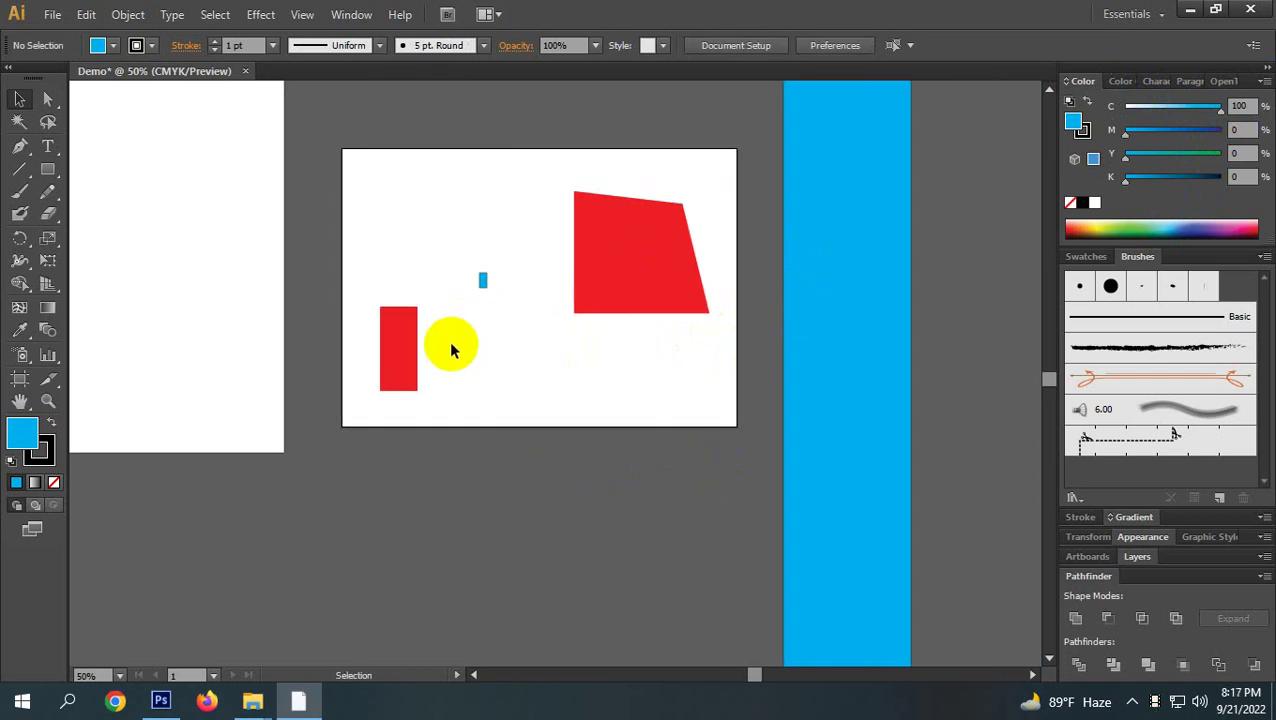
# Select both red shapes by their matching color with the Magic Wand, and then select the cyan shapes the same way.
pyautogui.click(19, 122)
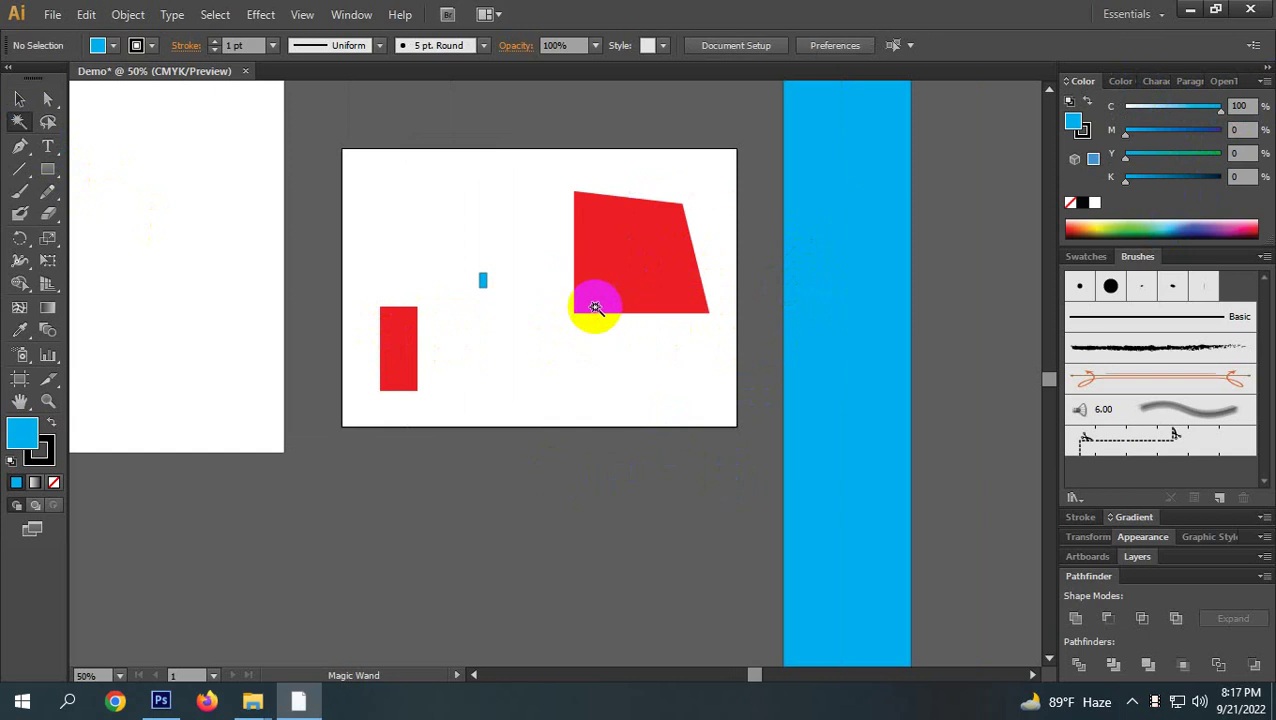
pyautogui.click(603, 286)
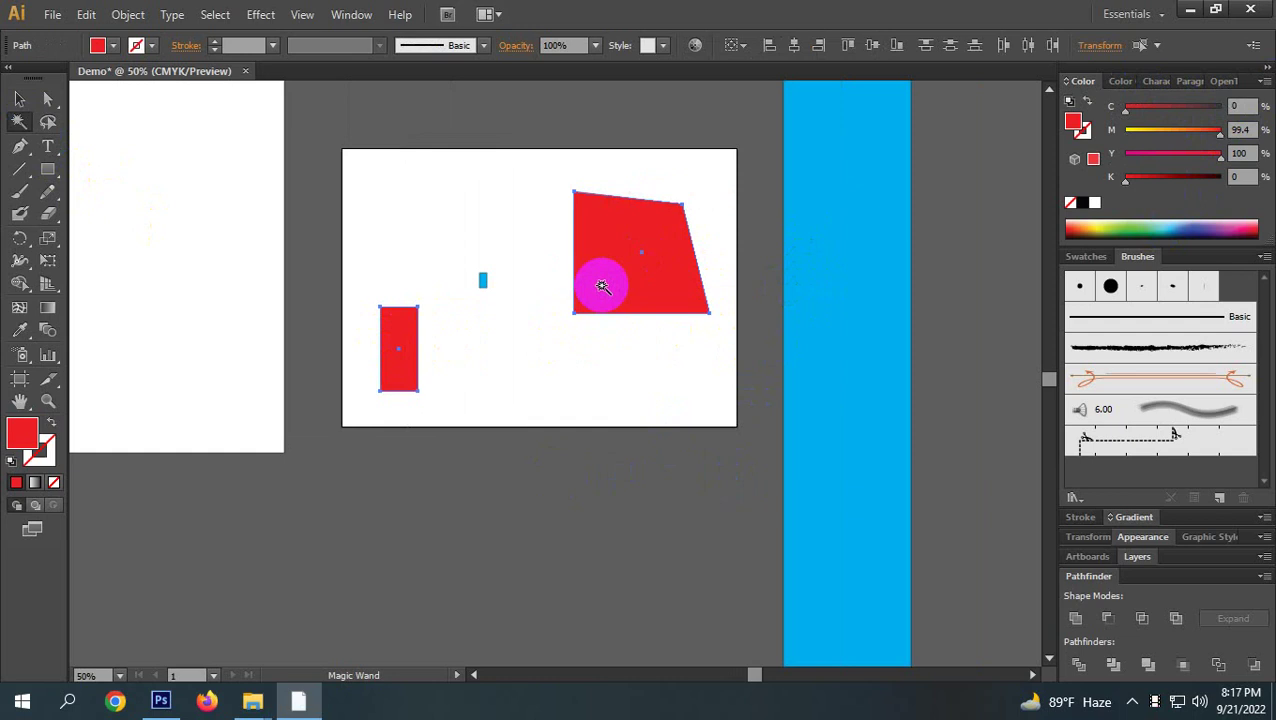
pyautogui.click(664, 433)
pyautogui.click(635, 259)
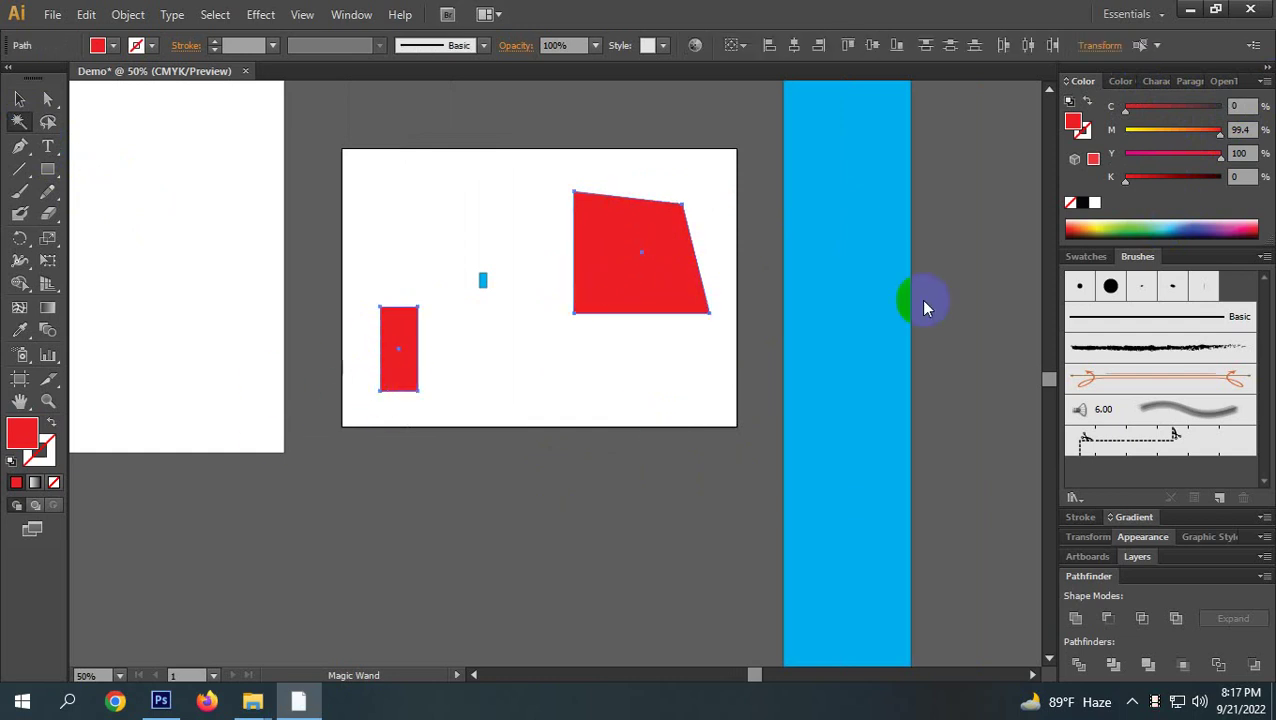
pyautogui.click(872, 276)
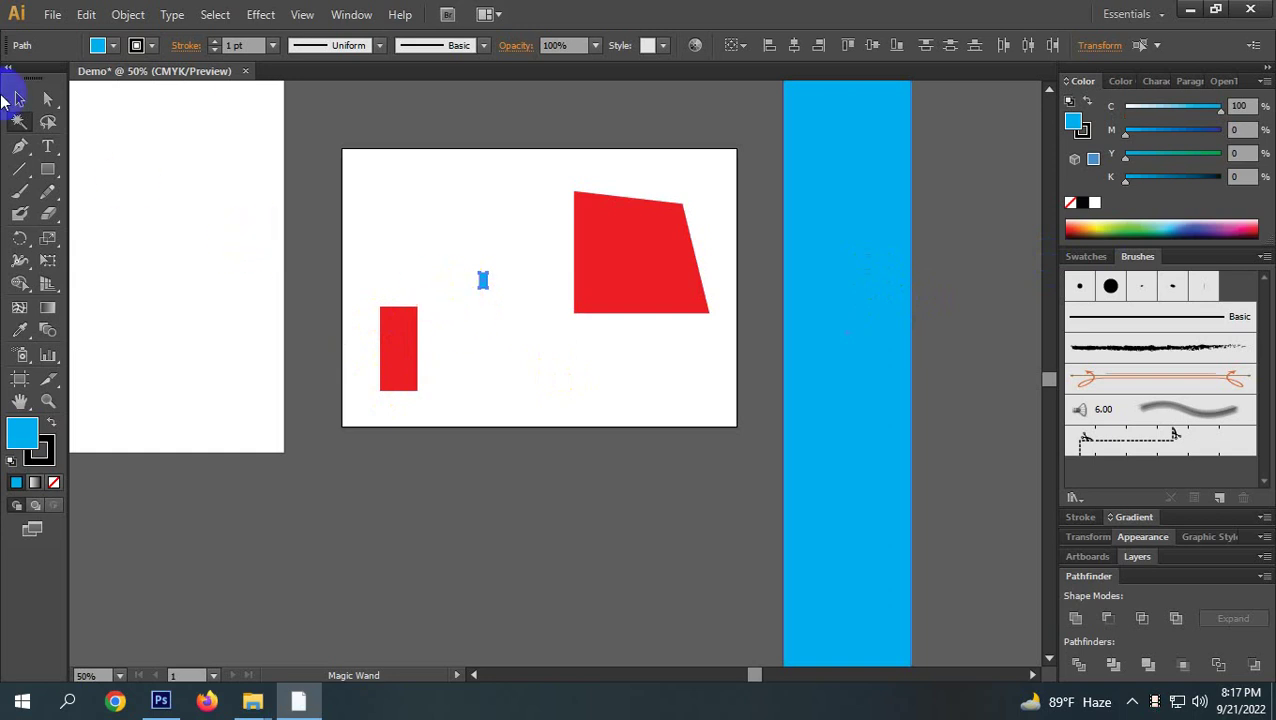
pyautogui.click(50, 124)
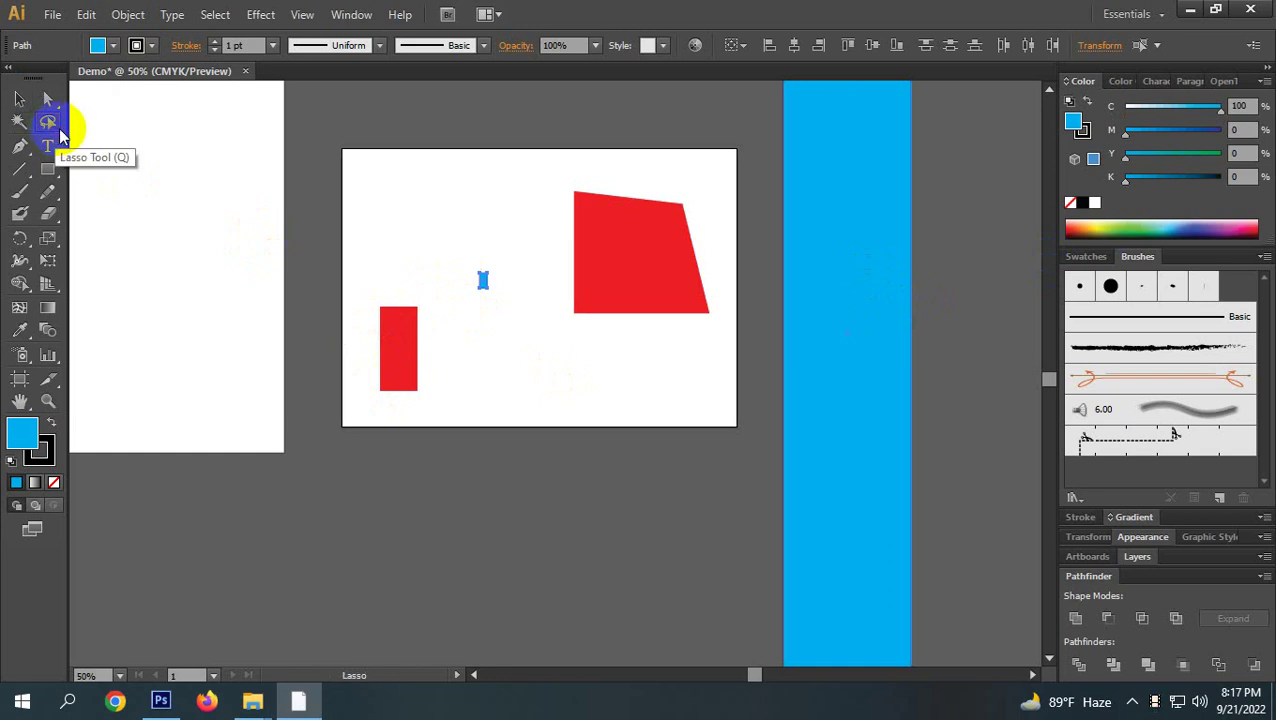
pyautogui.click(20, 147)
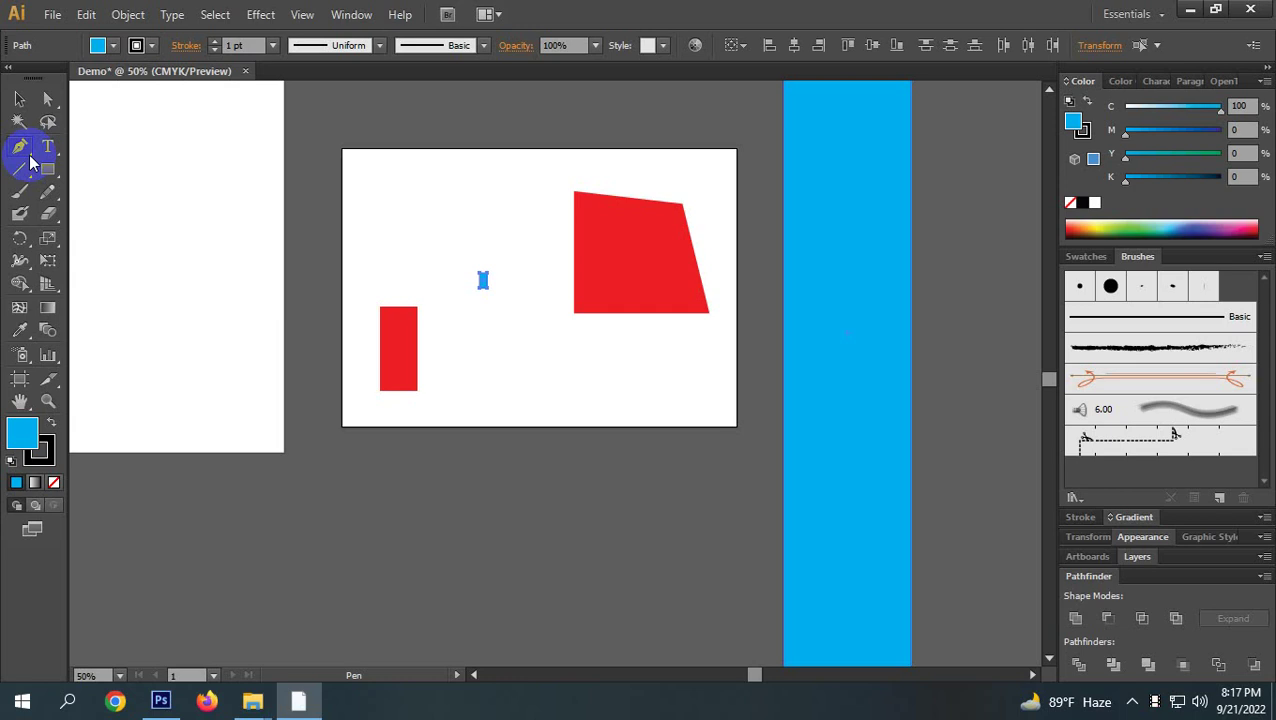
# Add the point text "sknvsbvsbiwnb" in the empty area below the artboard and inspect it up close.
pyautogui.click(47, 147)
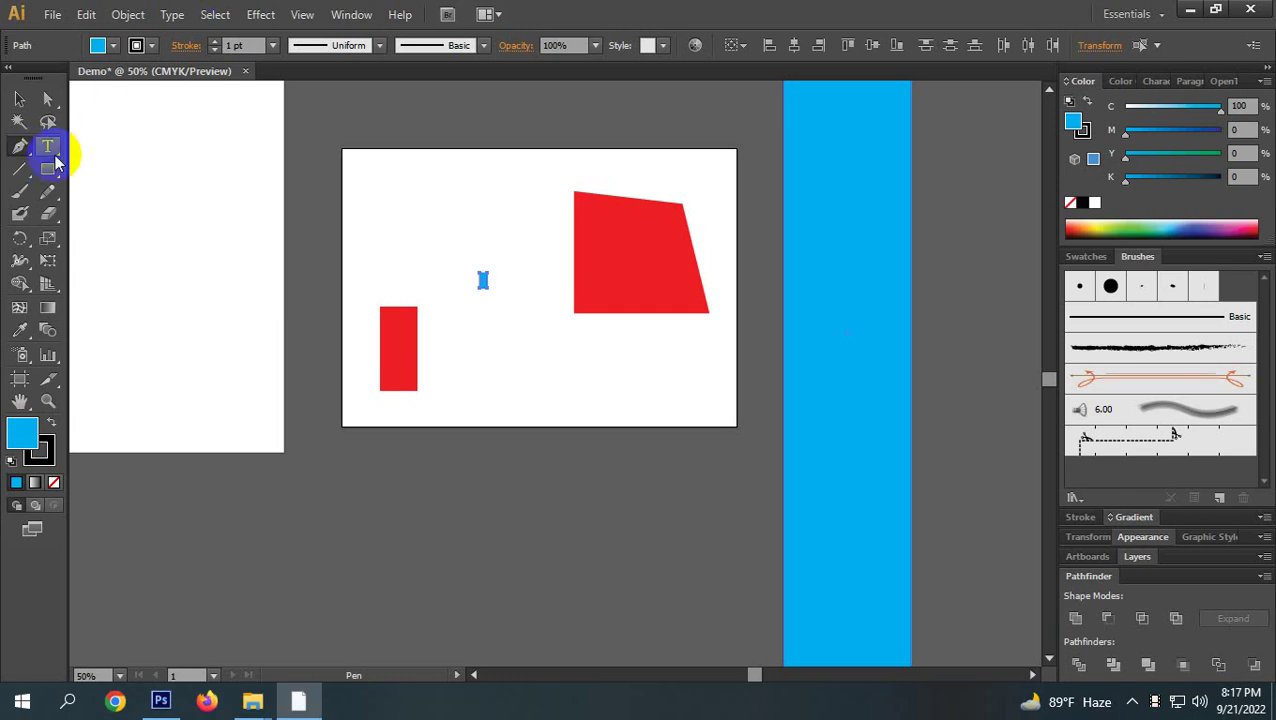
pyautogui.click(457, 515)
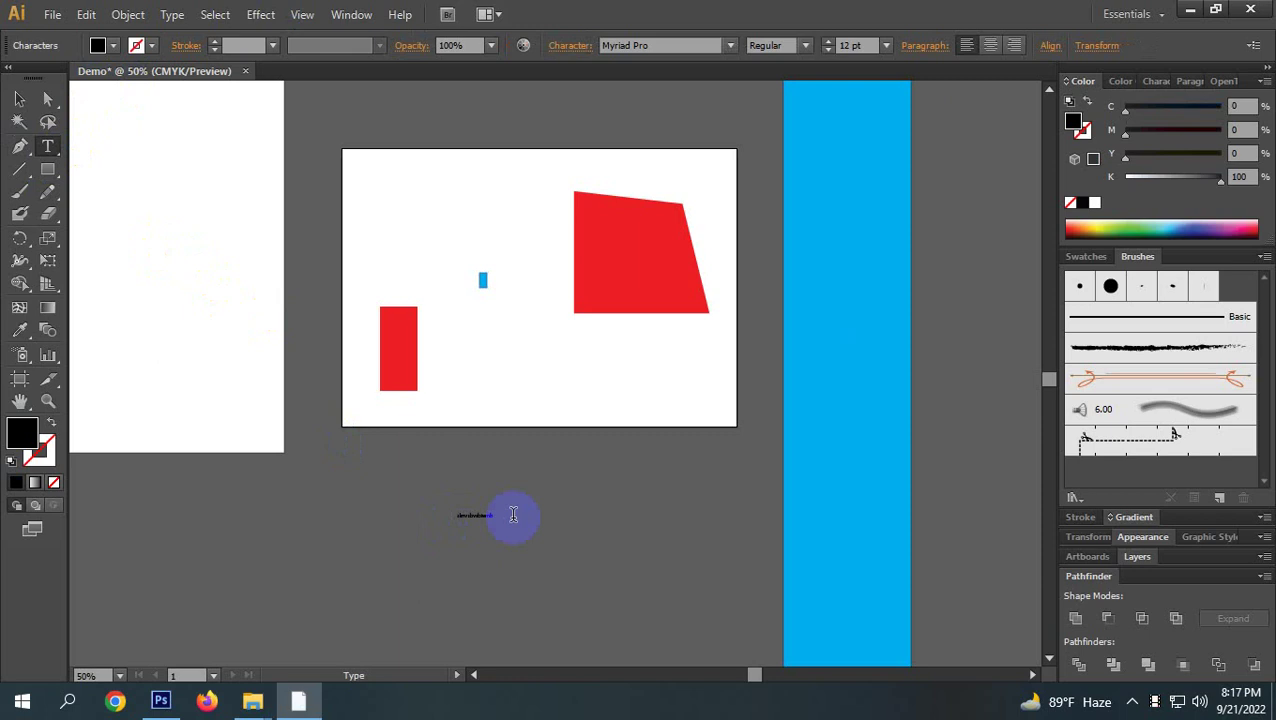
pyautogui.moveTo(512, 515); pyautogui.dragTo(461, 536)
pyautogui.press('Escape')
pyautogui.scroll(-2, 590, 530)
pyautogui.scroll(5, 456, 384)
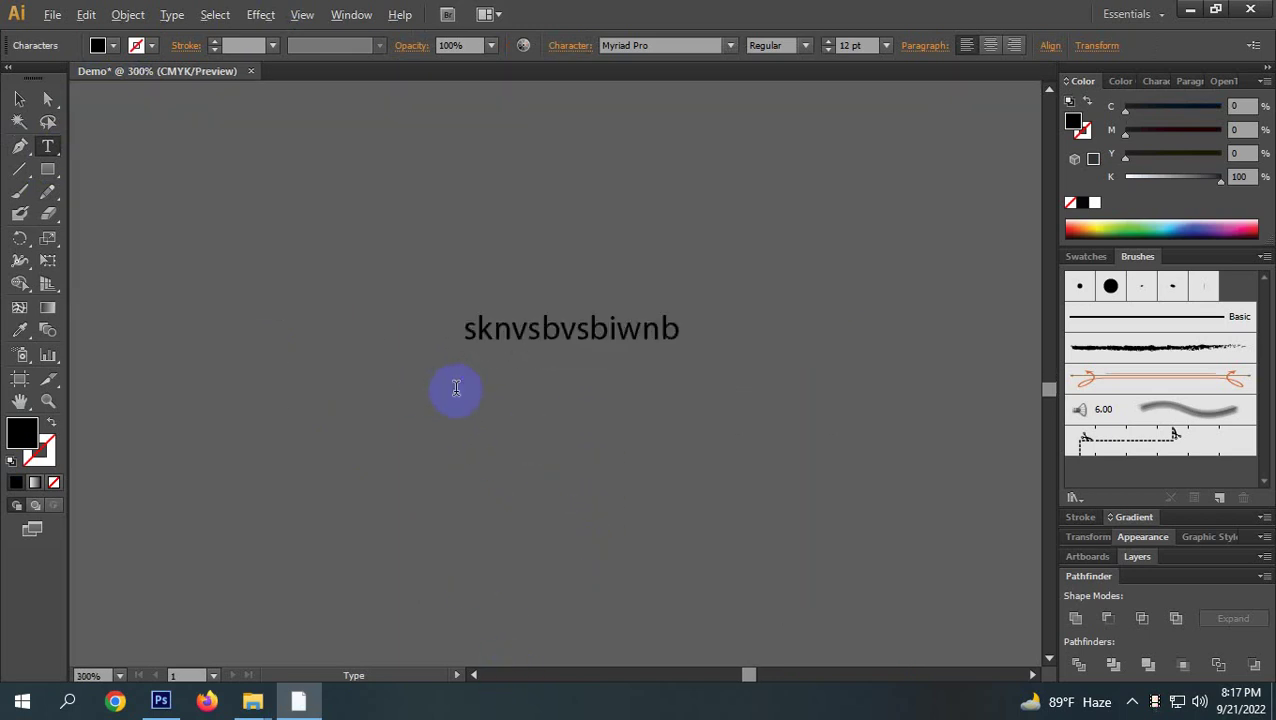
pyautogui.press('alt')
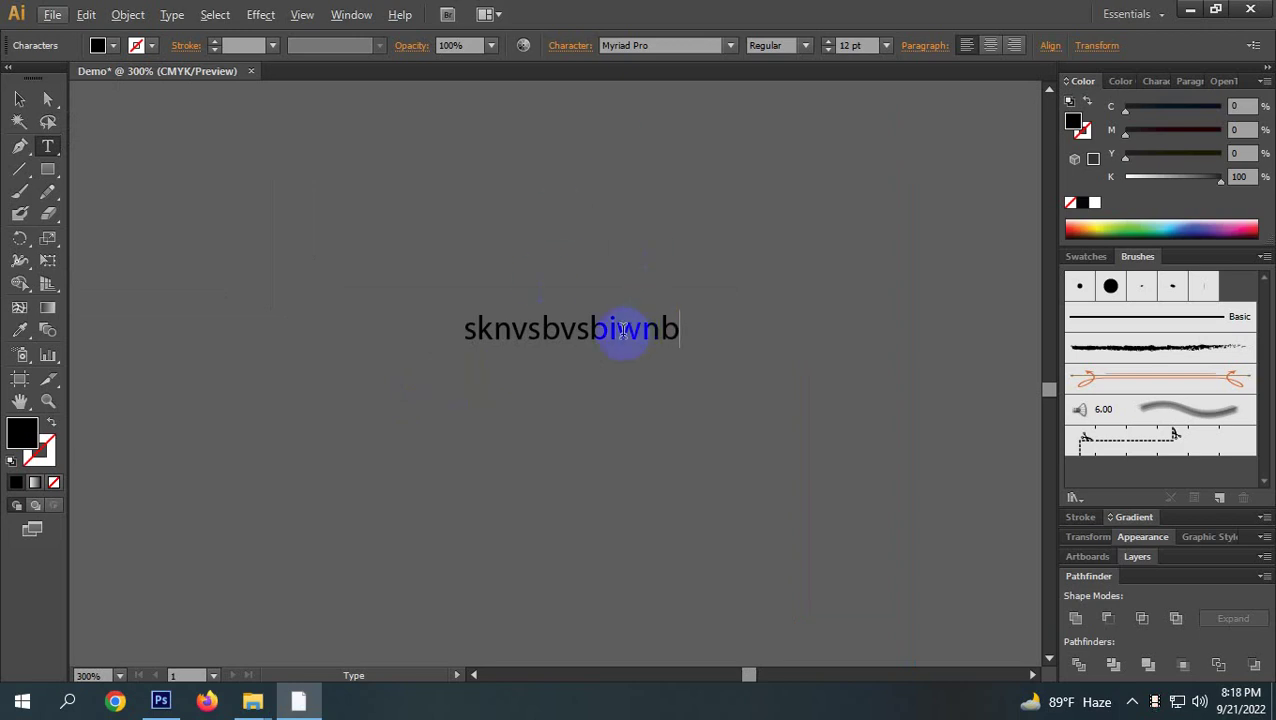
pyautogui.moveTo(464, 329); pyautogui.dragTo(490, 330)
pyautogui.click(248, 222)
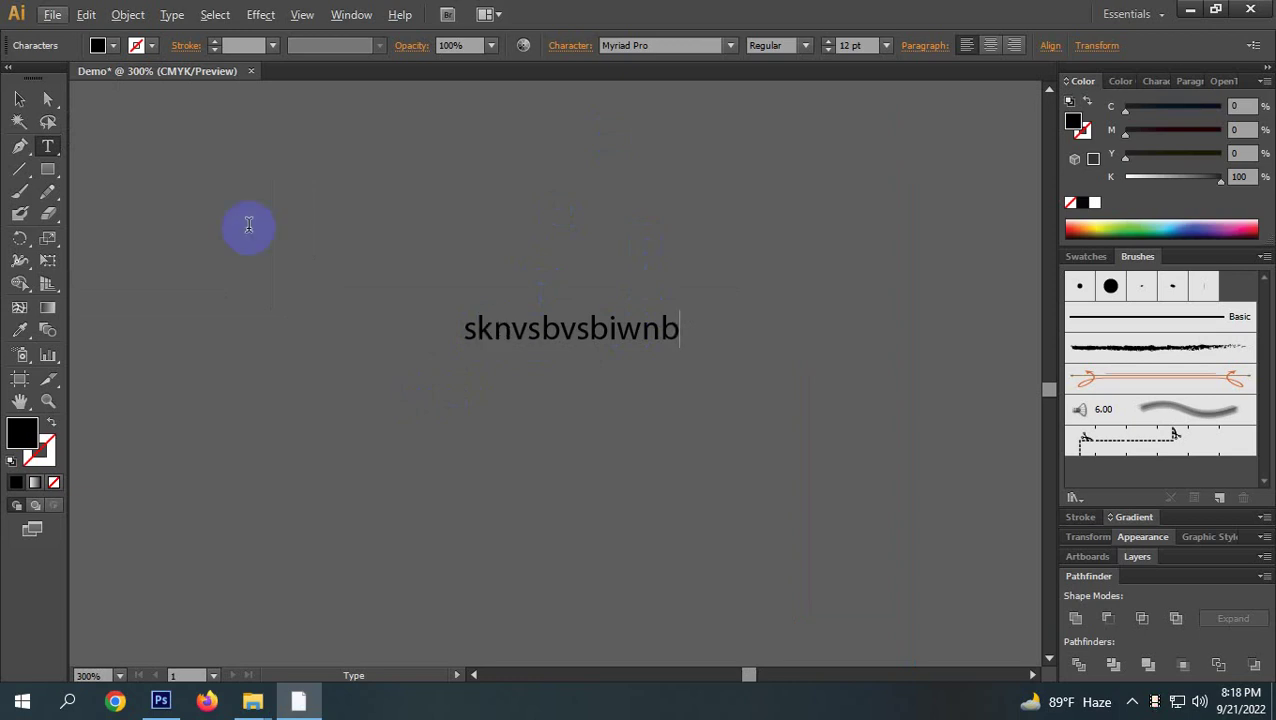
pyautogui.scroll(-5, 379, 362)
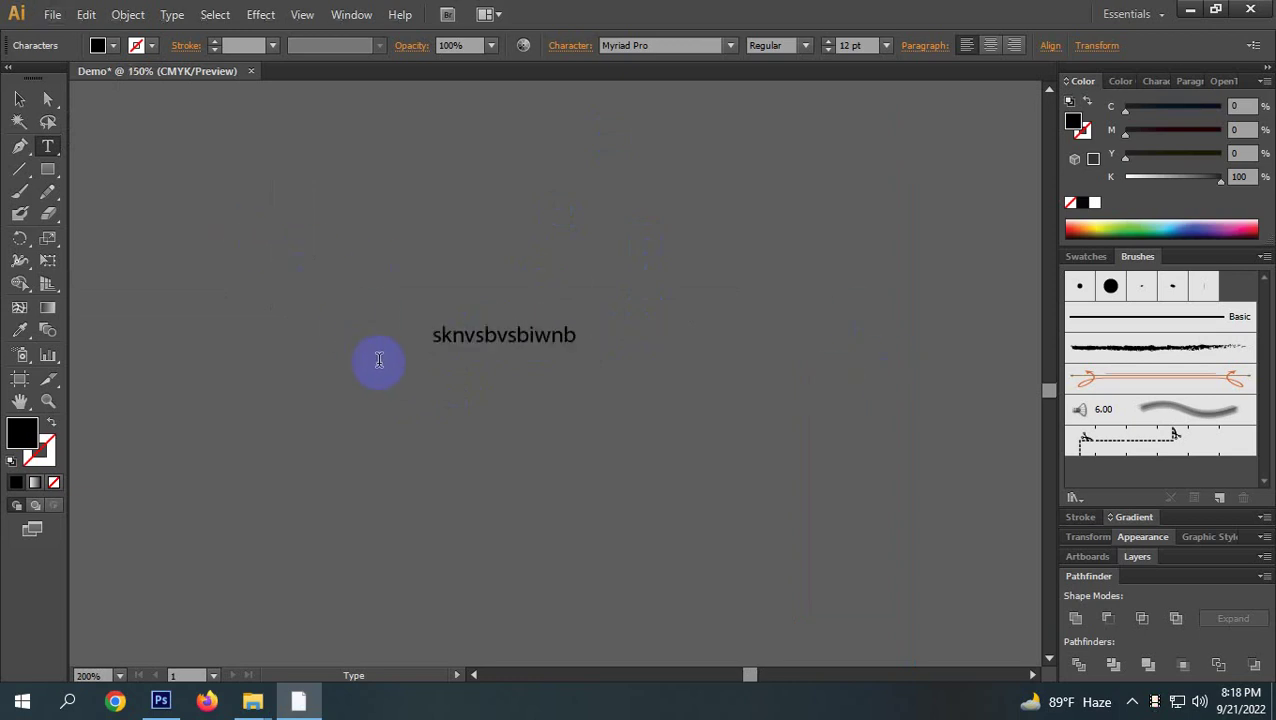
pyautogui.click(424, 384)
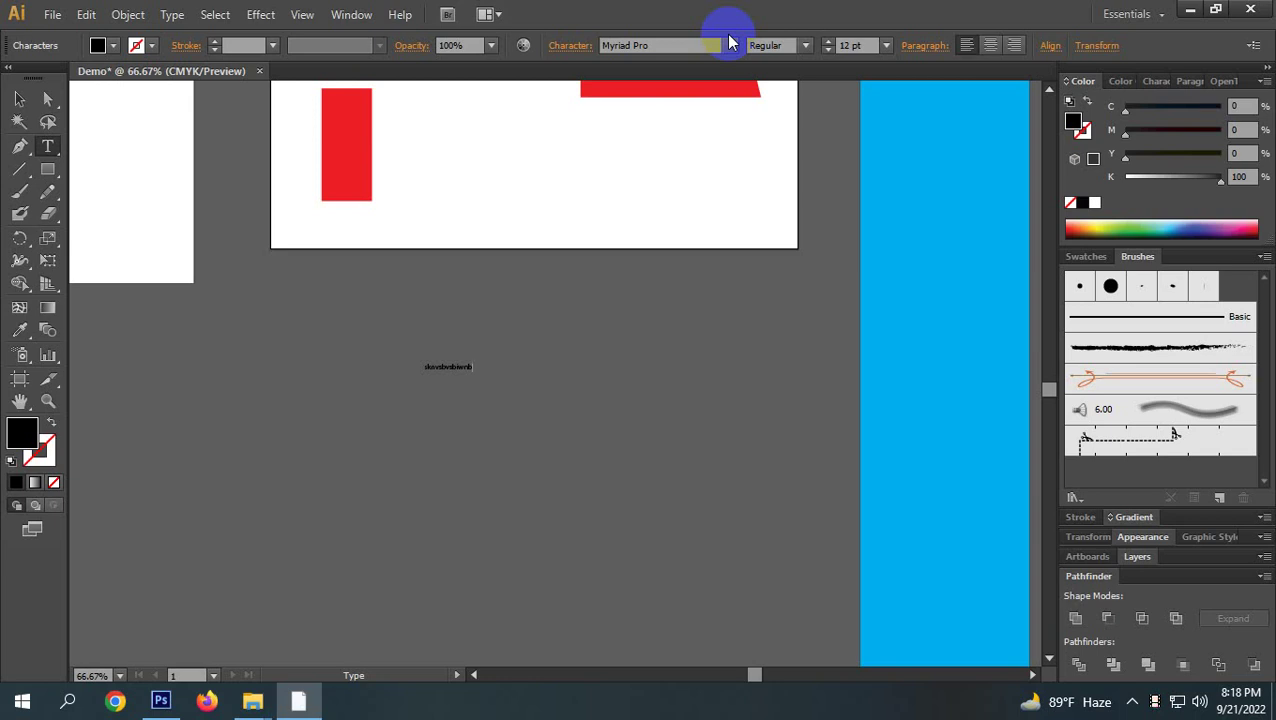
# Review the variants of the Type tool, including Area Type, Type on a Path and Vertical Type.
pyautogui.click(50, 147)
pyautogui.moveTo(50, 149); pyautogui.dragTo(128, 176)
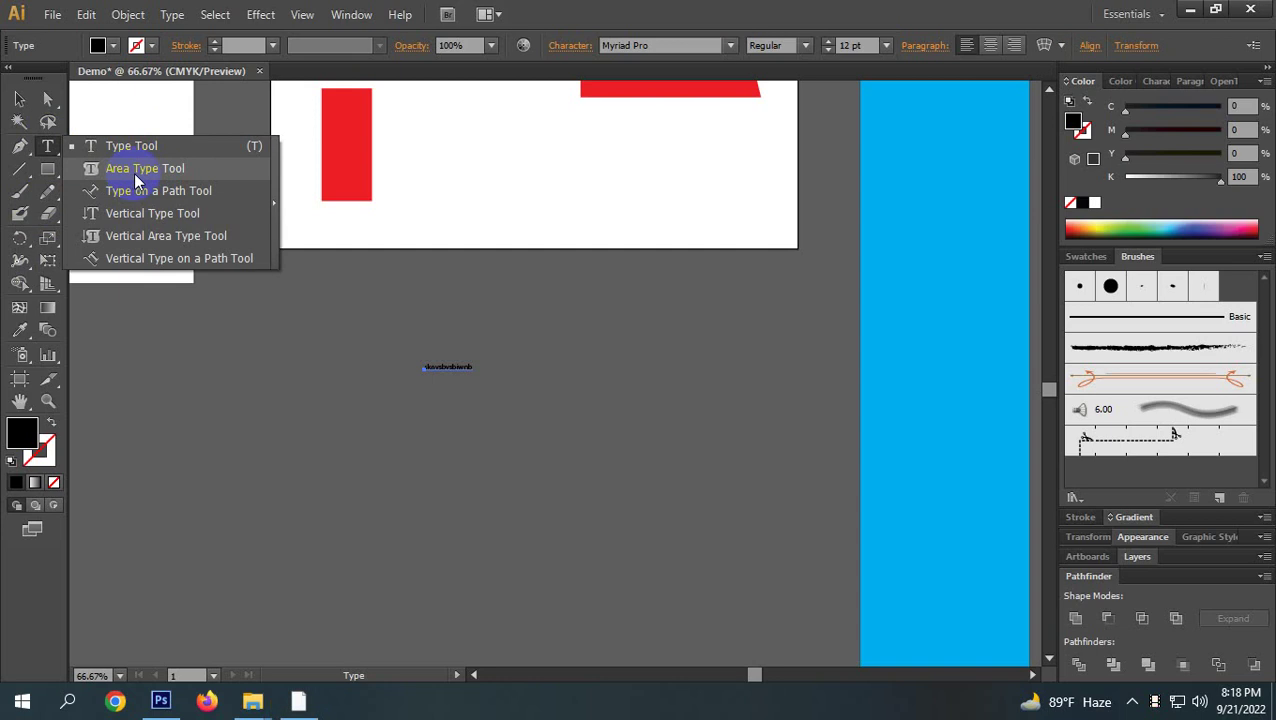
pyautogui.moveTo(134, 172); pyautogui.dragTo(106, 219)
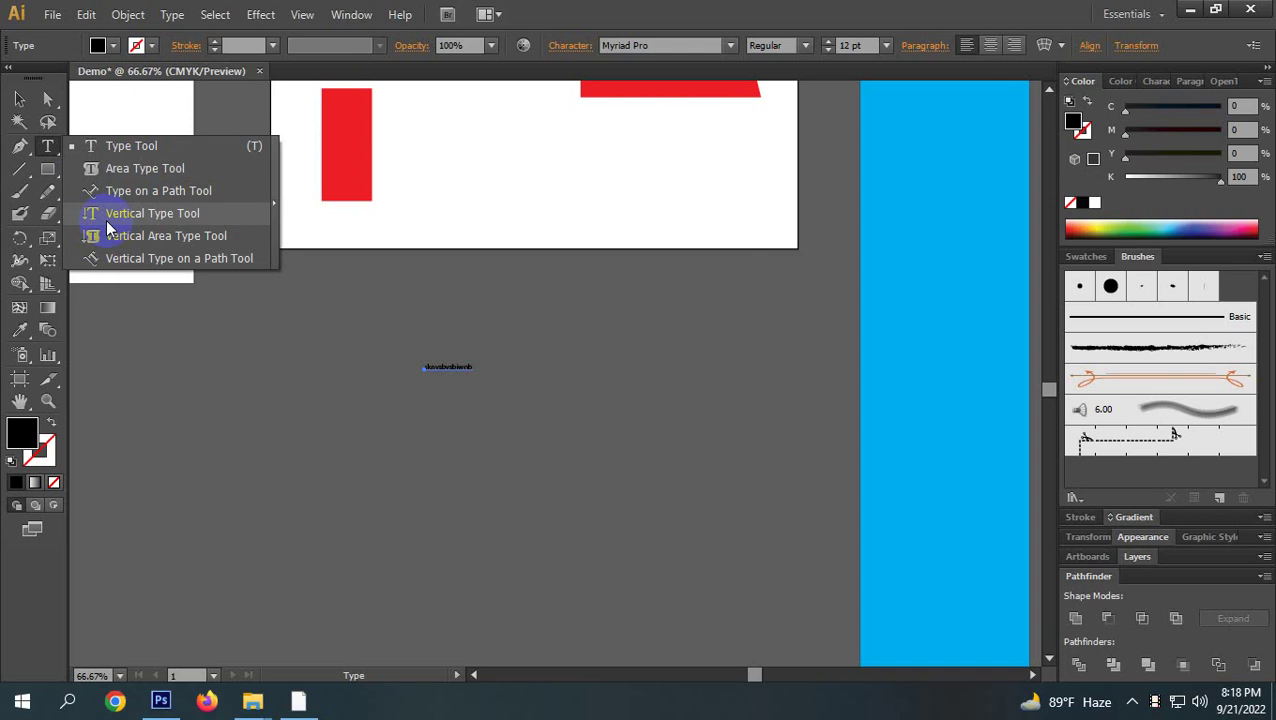
pyautogui.click(44, 150)
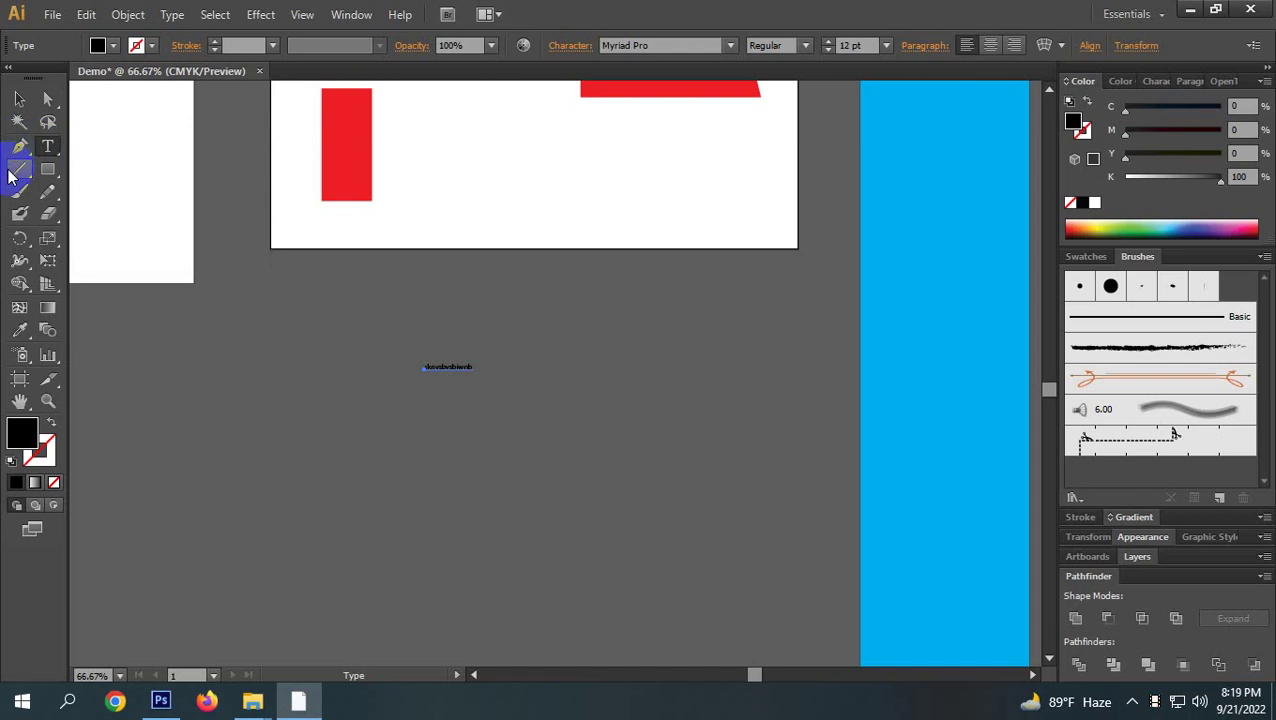
# Draw a long horizontal line between the artboard and the sample text, and give it a solid black fill.
pyautogui.click(19, 169)
pyautogui.moveTo(318, 303); pyautogui.dragTo(773, 304)
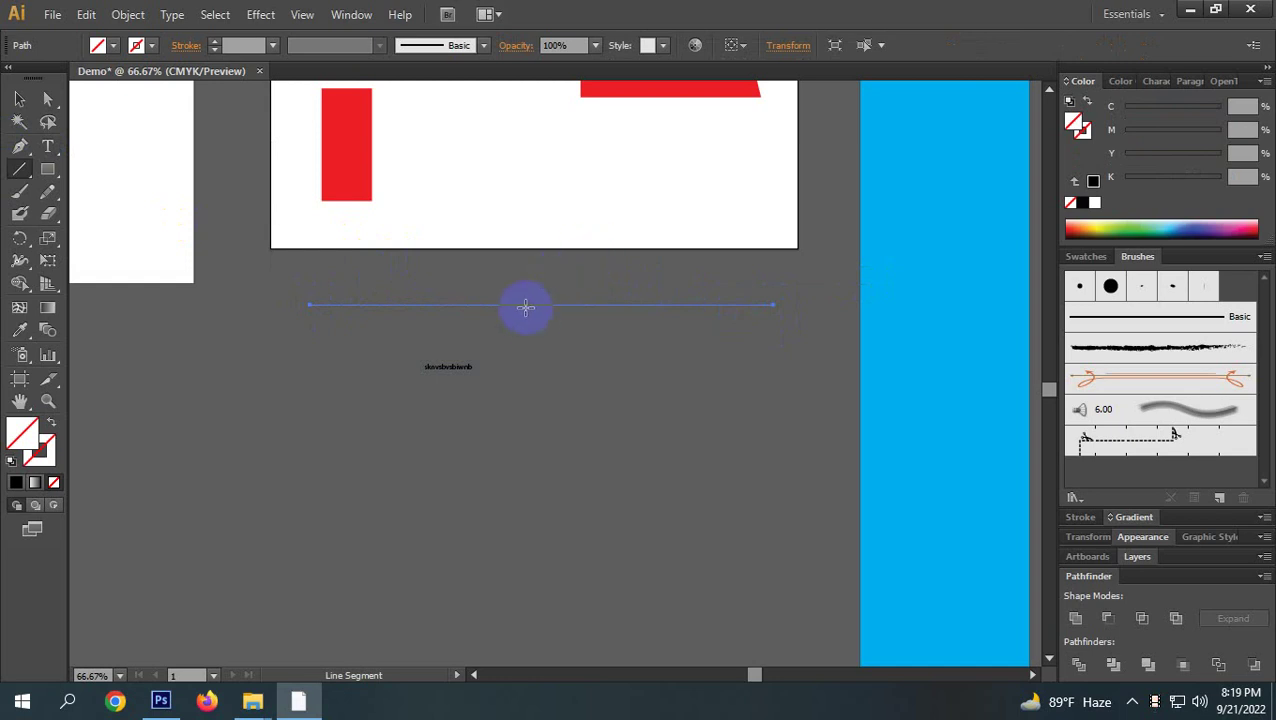
pyautogui.click(21, 428)
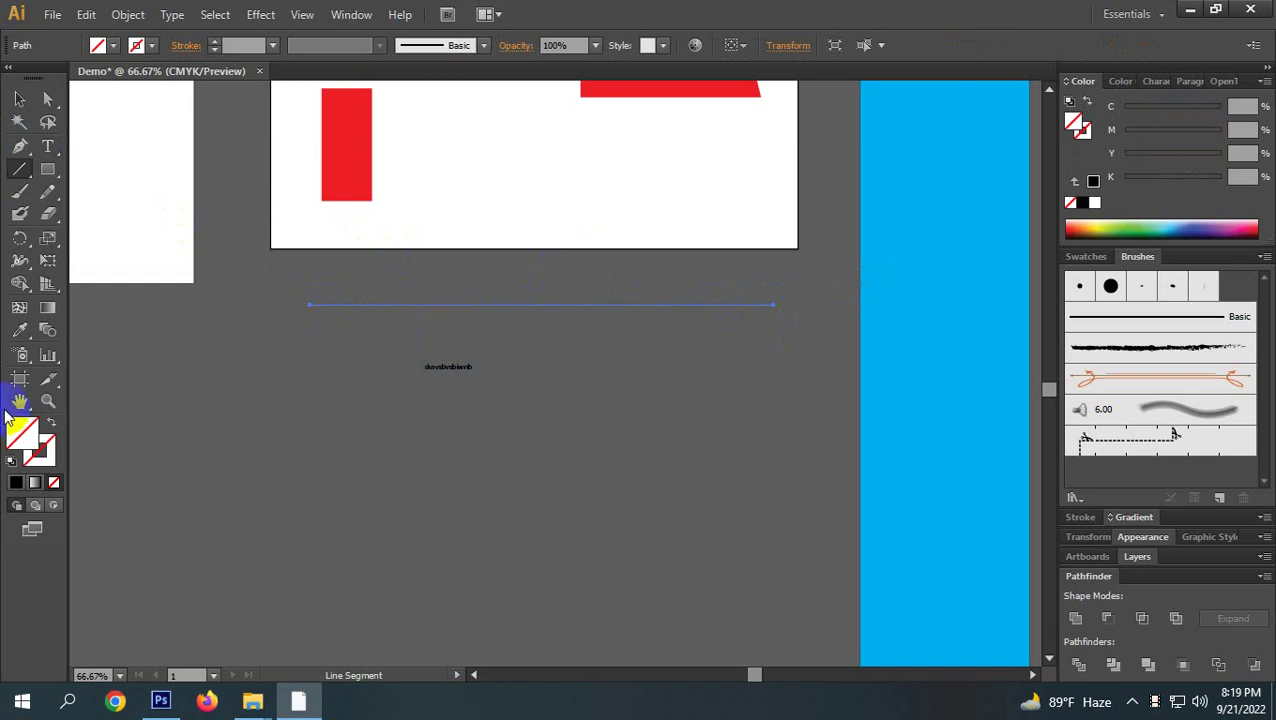
pyautogui.click(37, 457)
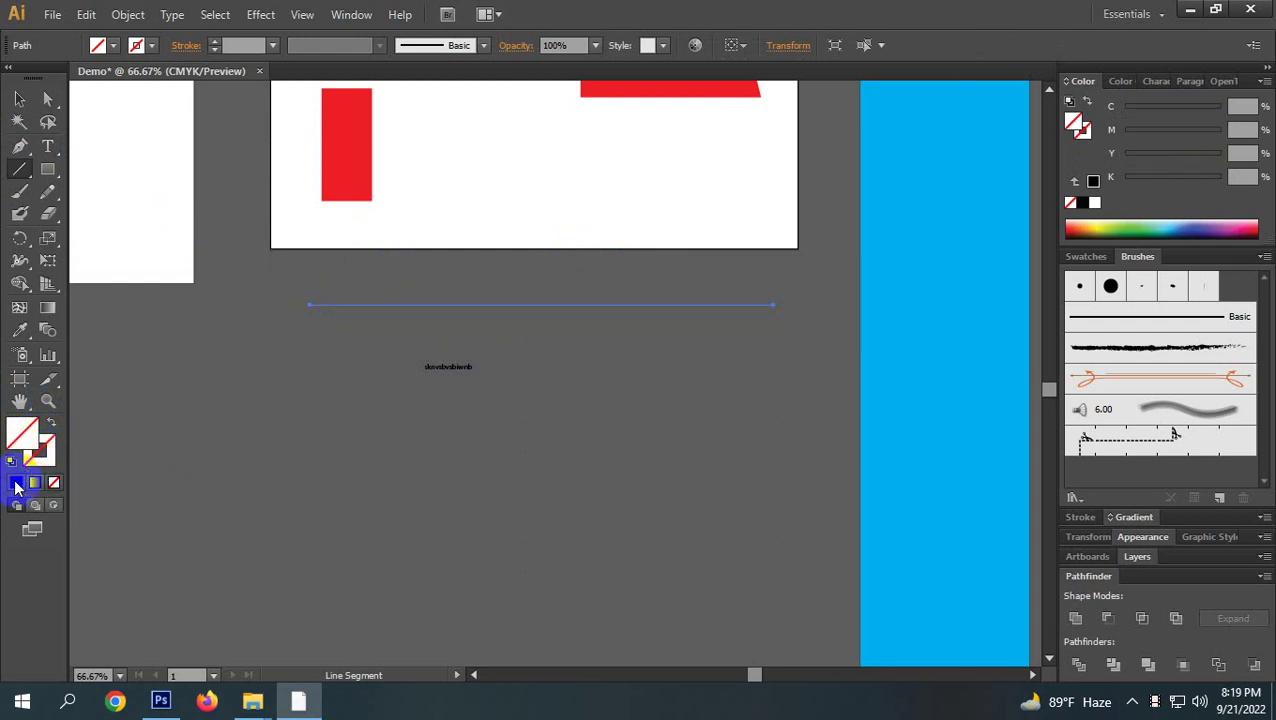
pyautogui.click(17, 483)
pyautogui.click(19, 99)
pyautogui.click(185, 393)
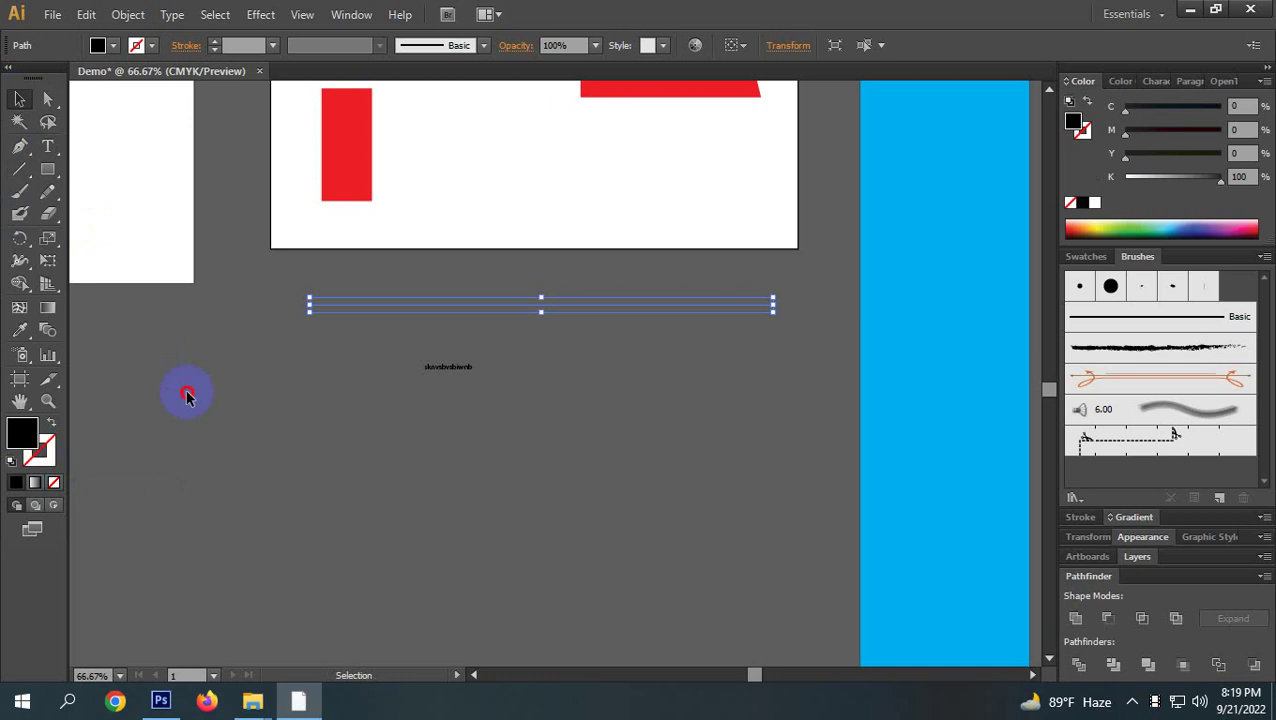
# Inspect the horizontal line up close and swap its fill and stroke so the stroke is black and the fill is None.
pyautogui.keyDown('ctrl'); pyautogui.click(523, 285); pyautogui.keyUp('ctrl')
pyautogui.press('alt')
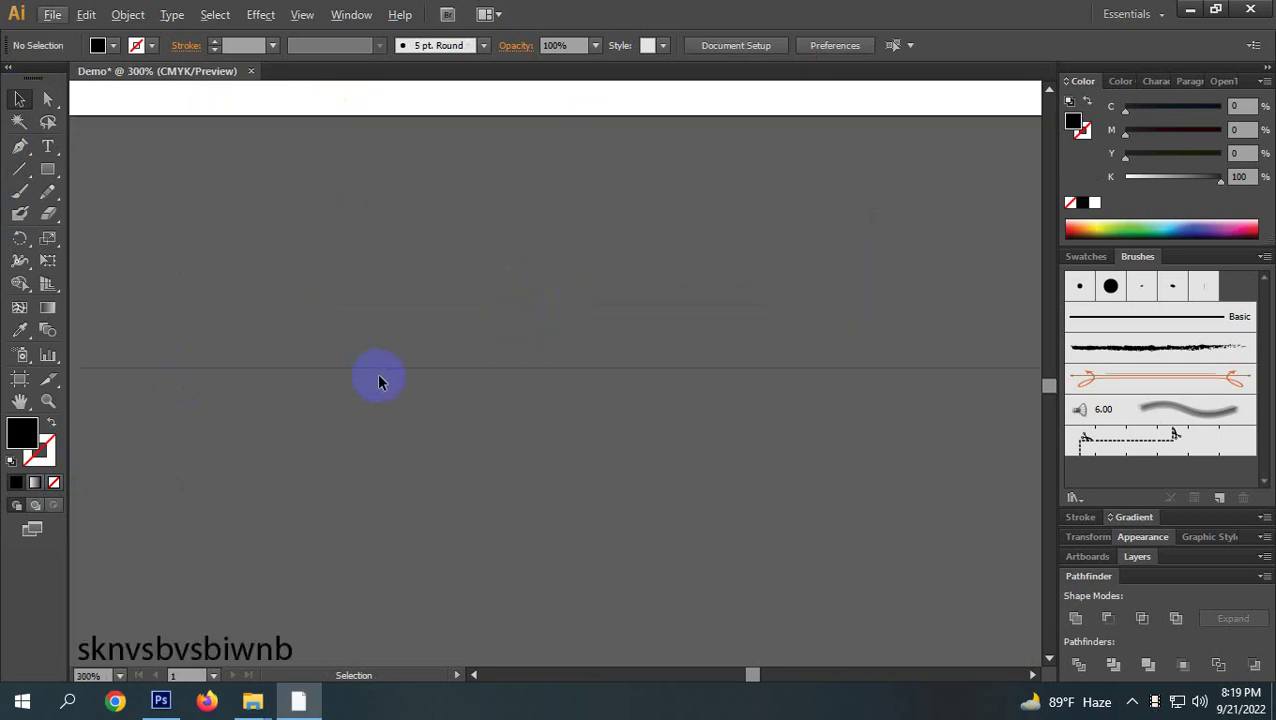
pyautogui.hotkey('ctrl', '1')
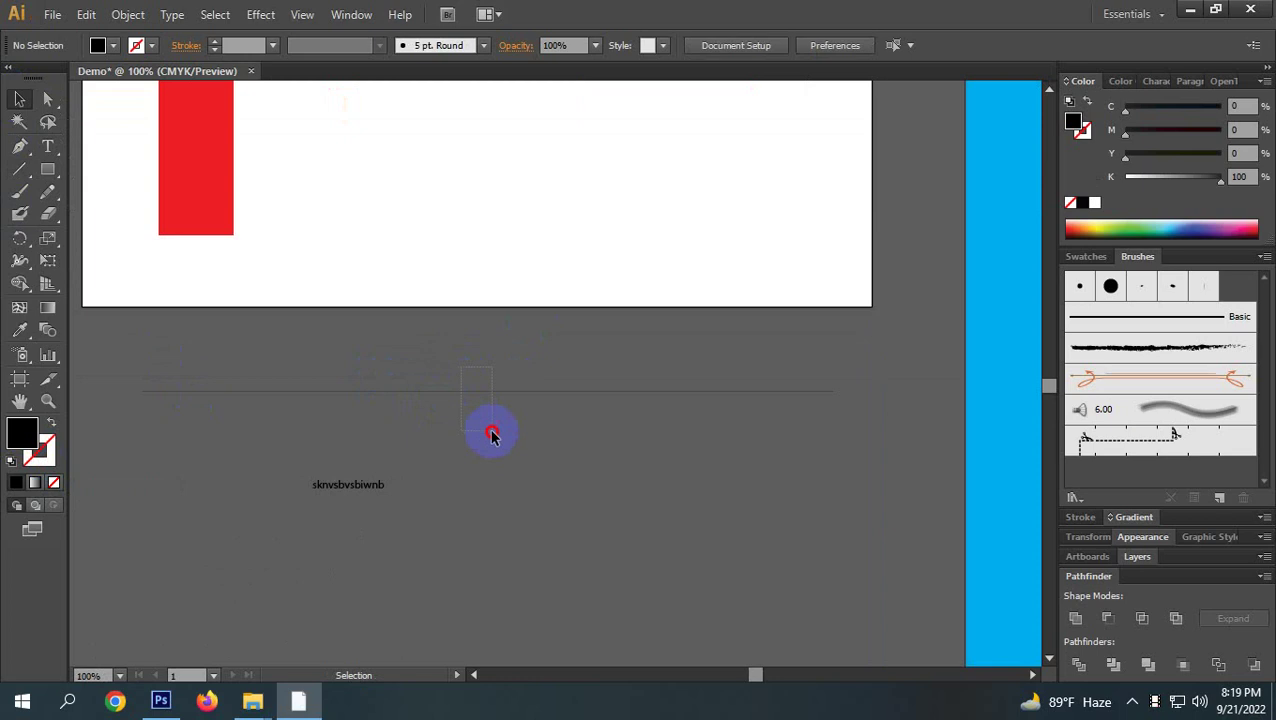
pyautogui.click(490, 433)
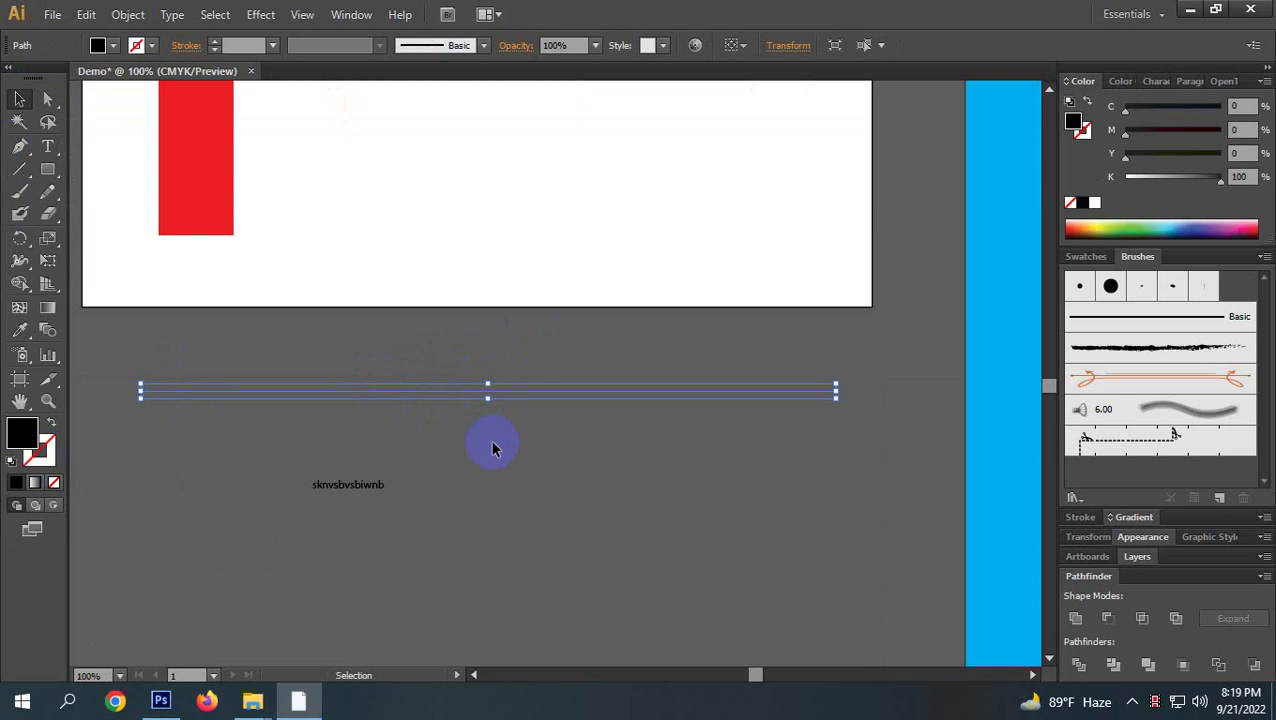
pyautogui.click(51, 426)
pyautogui.click(210, 437)
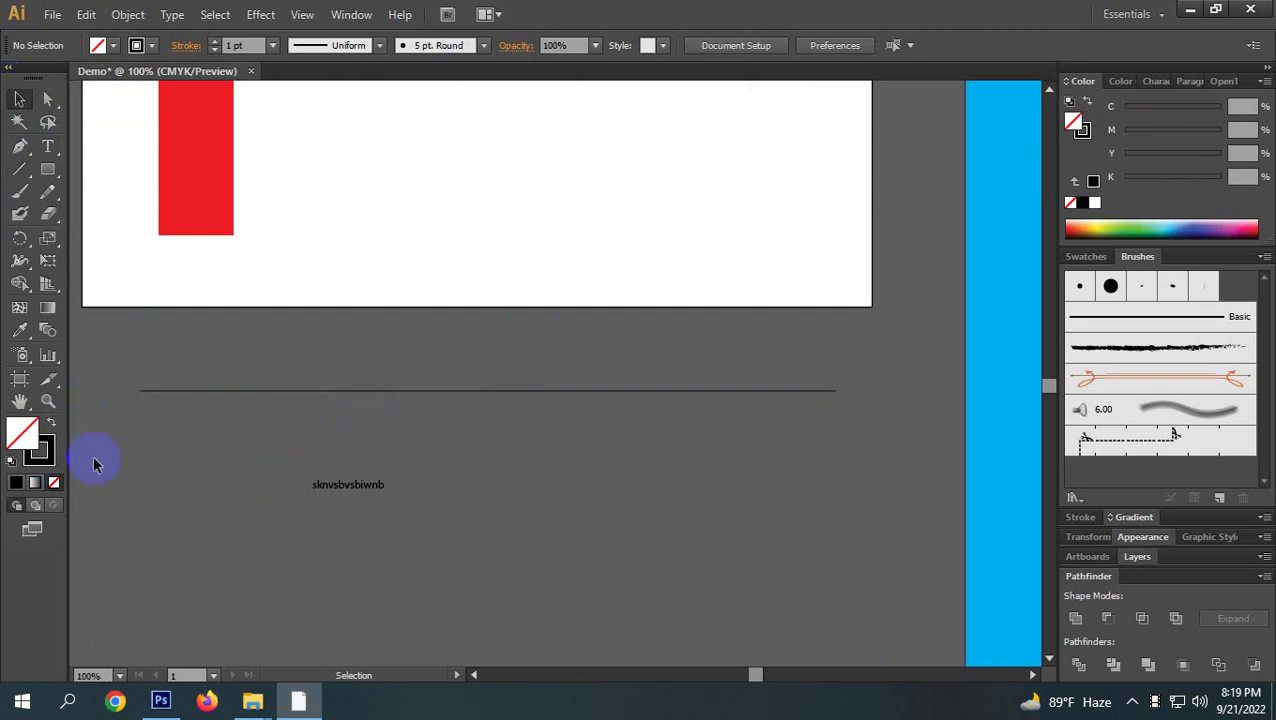
# Increase the horizontal line's stroke weight to 51 pt.
pyautogui.moveTo(370, 341); pyautogui.dragTo(434, 437)
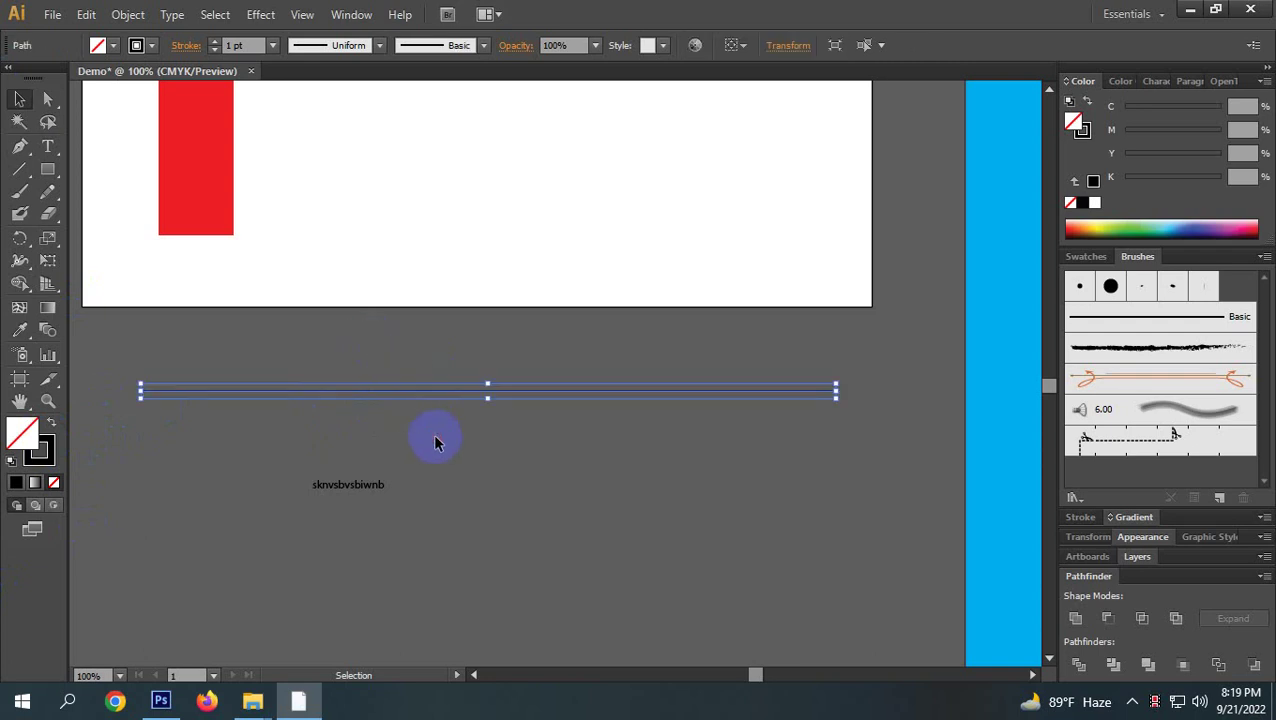
pyautogui.click(376, 452)
pyautogui.moveTo(596, 410); pyautogui.dragTo(522, 396)
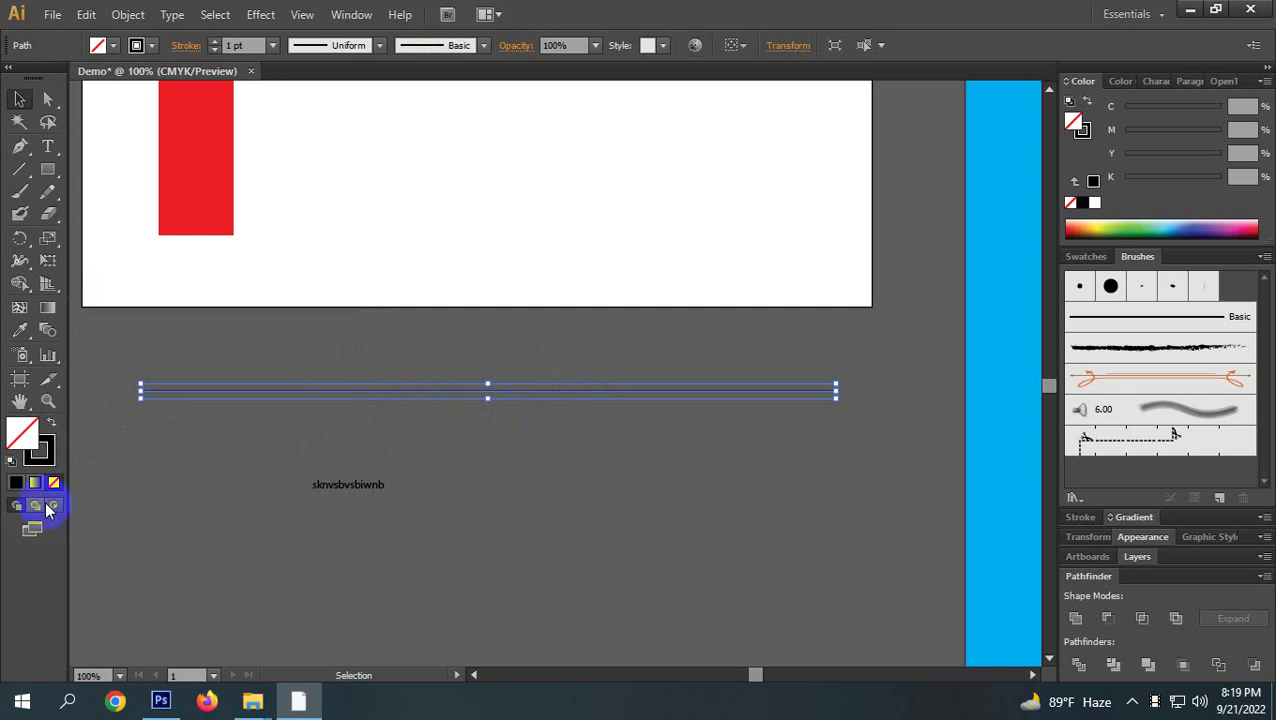
pyautogui.click(40, 450)
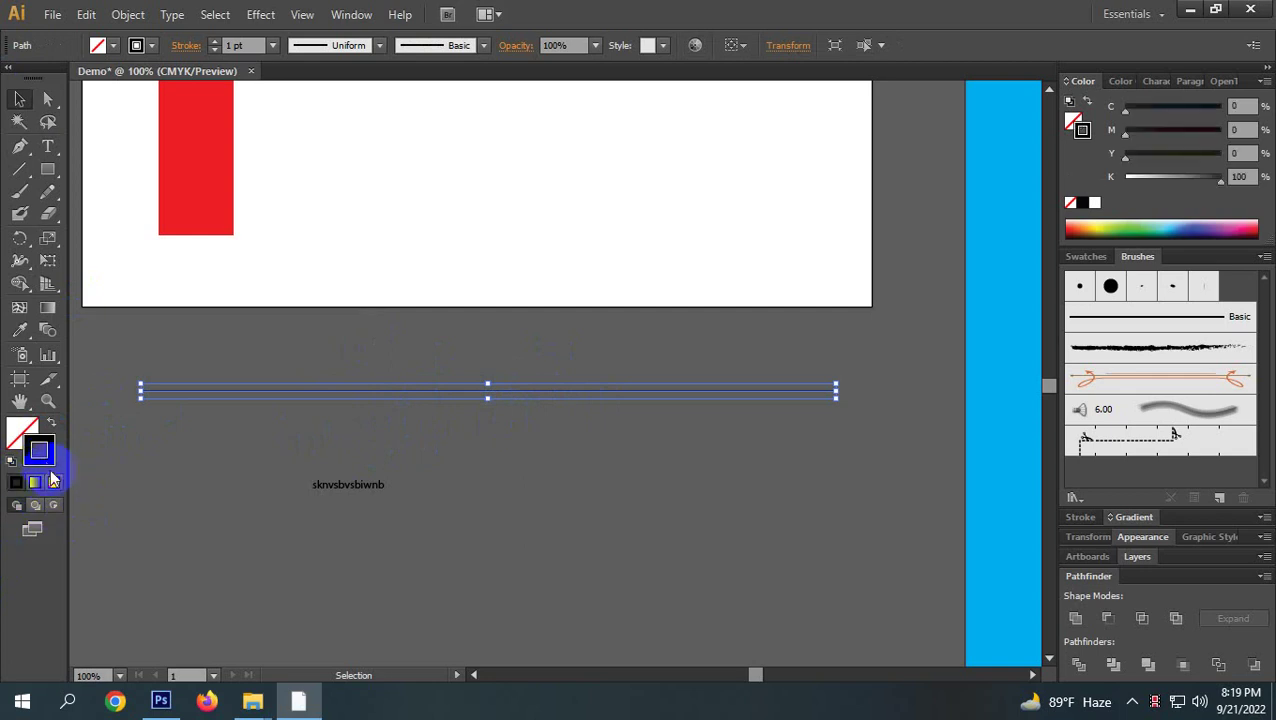
pyautogui.click(244, 45)
pyautogui.scroll(12, 244, 44)
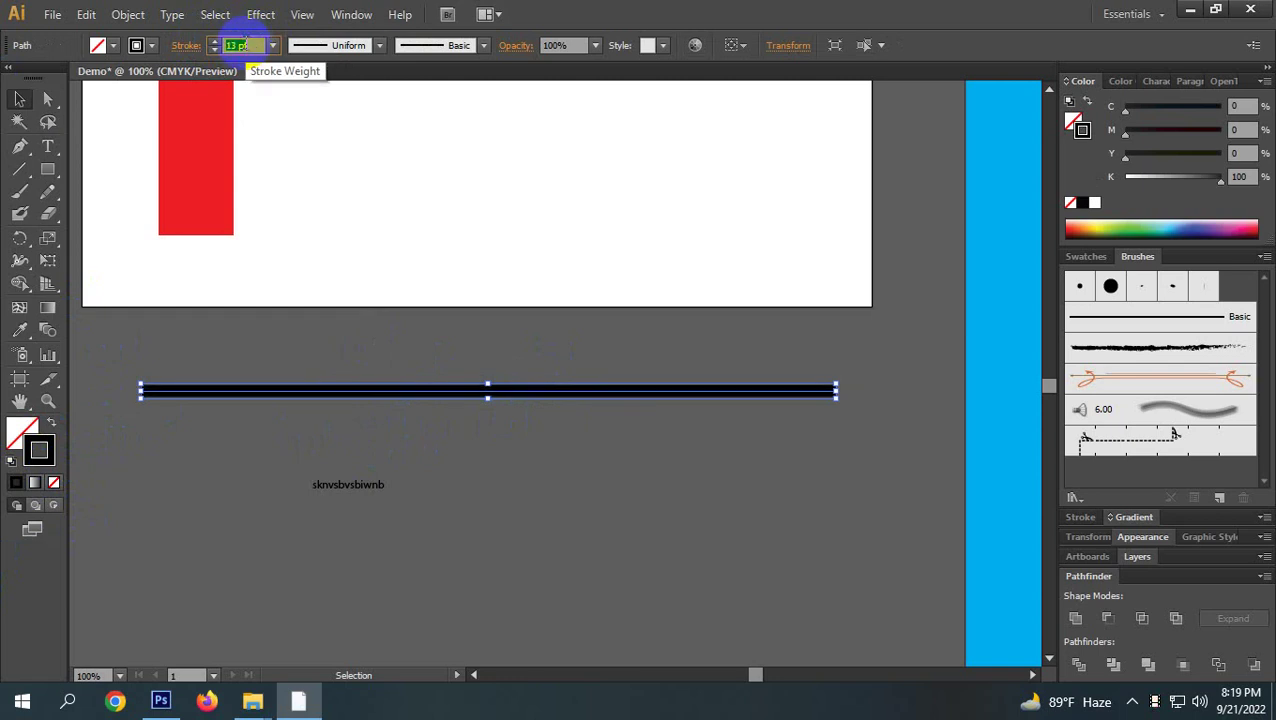
pyautogui.scroll(20, 244, 44)
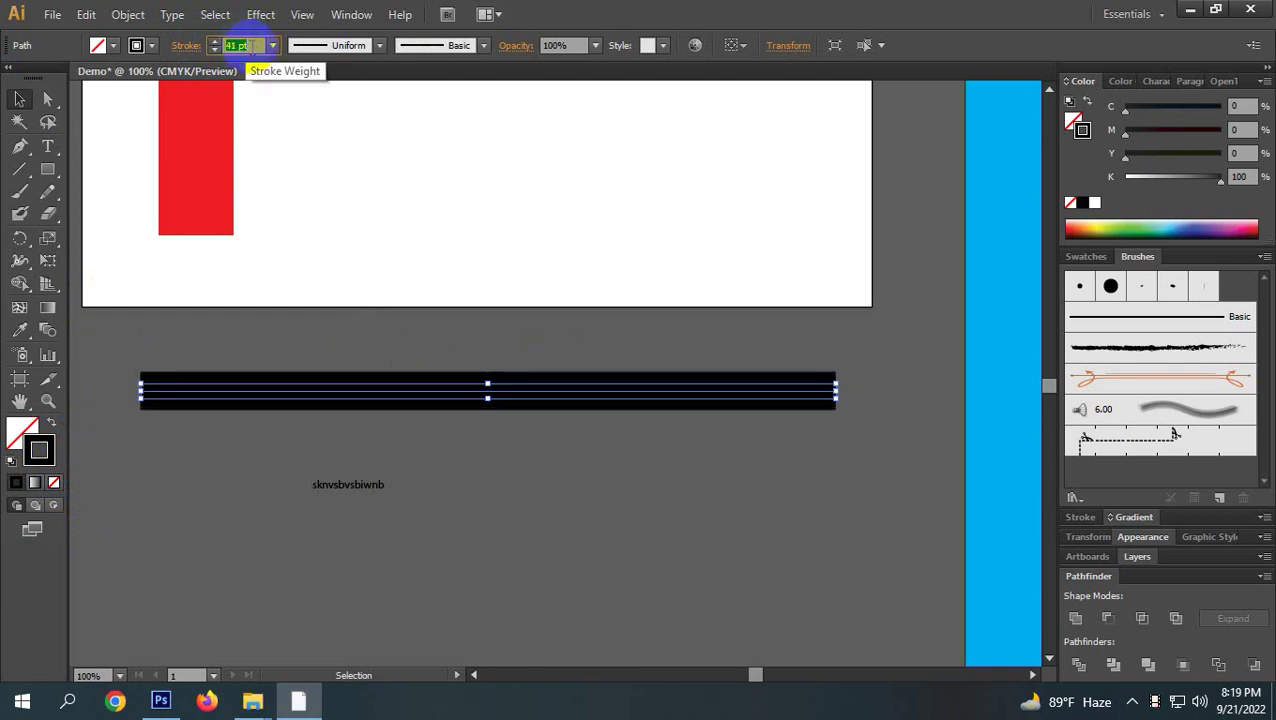
pyautogui.scroll(10, 244, 44)
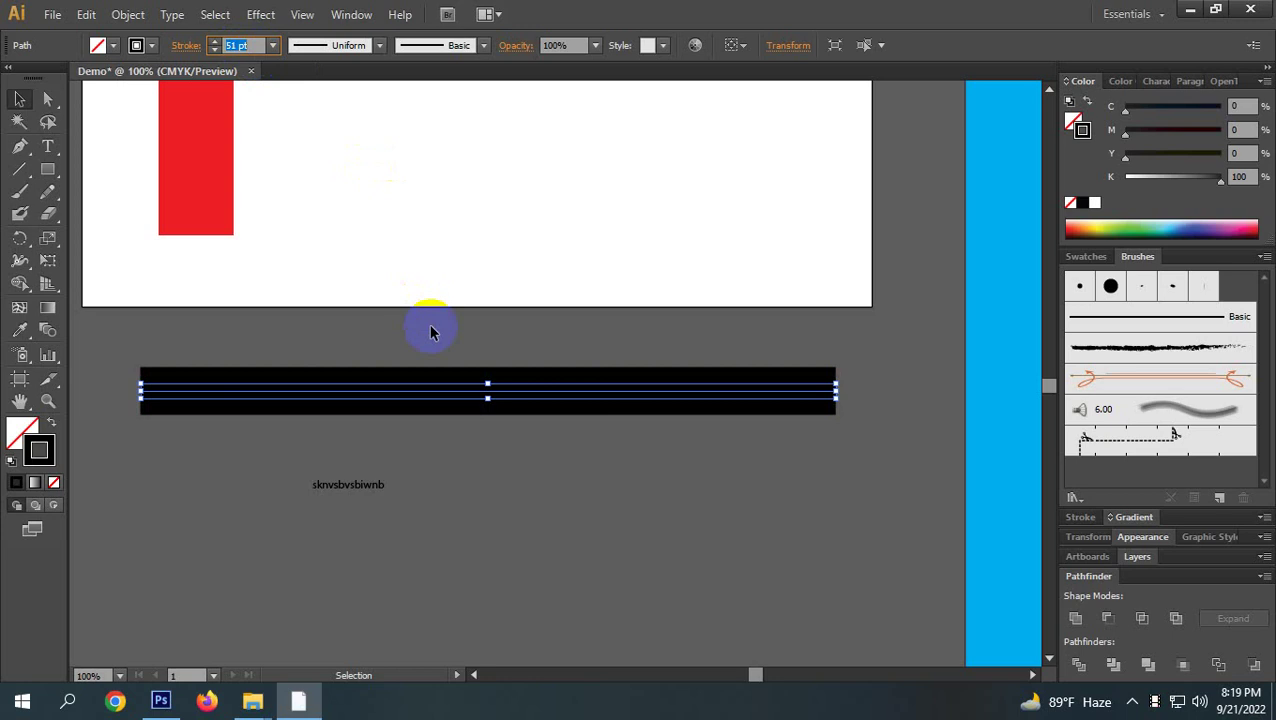
# Delete the thick black line below the artboard.
pyautogui.click(567, 464)
pyautogui.moveTo(618, 330); pyautogui.dragTo(557, 449)
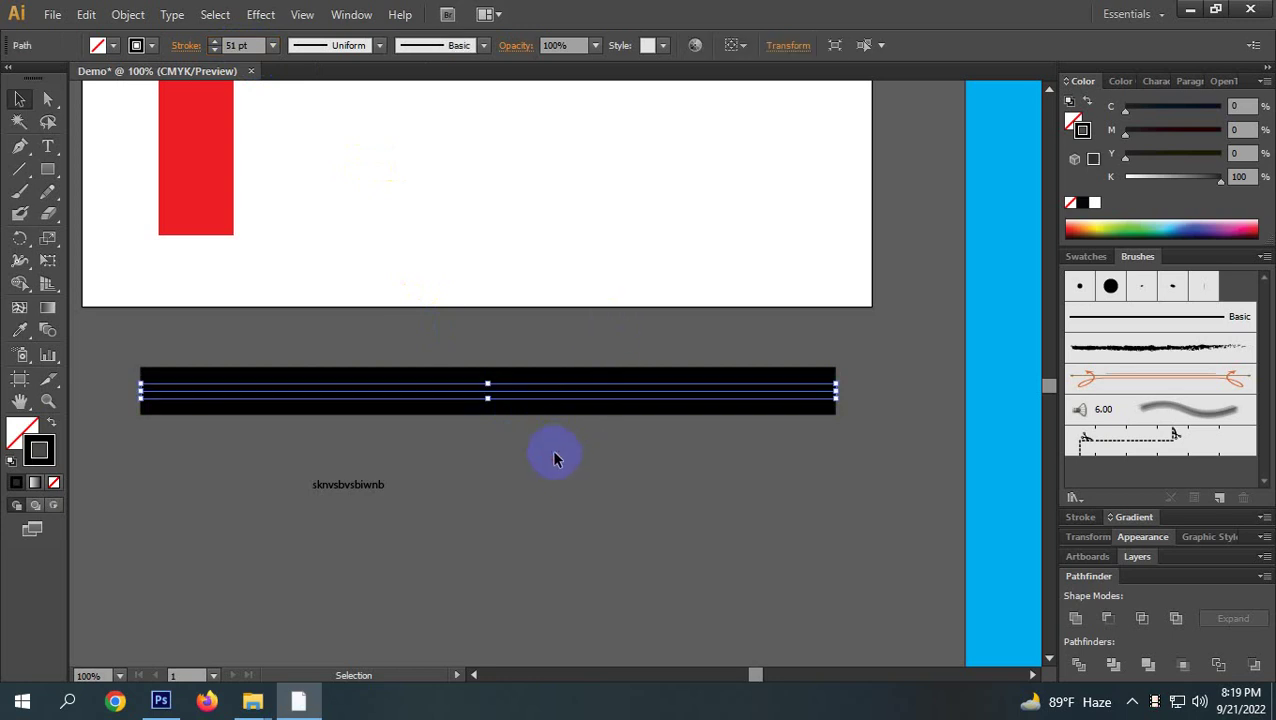
pyautogui.press('Delete')
pyautogui.click(15, 166)
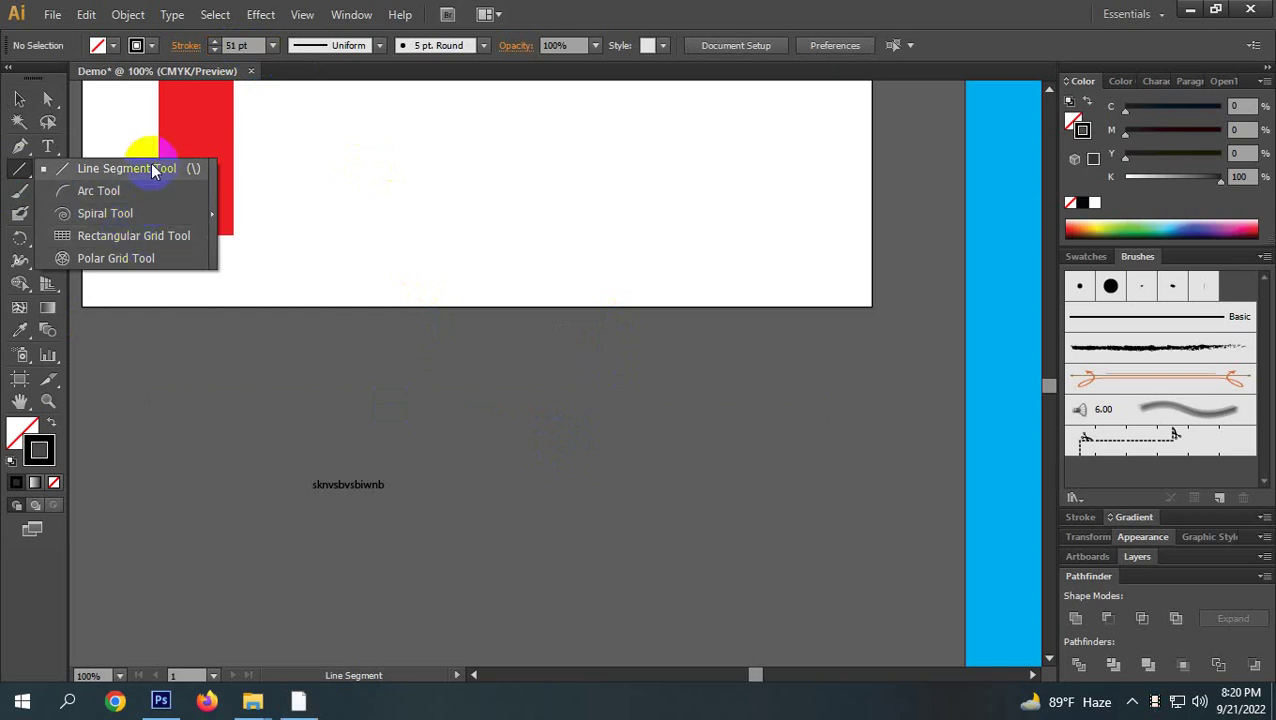
pyautogui.click(24, 156)
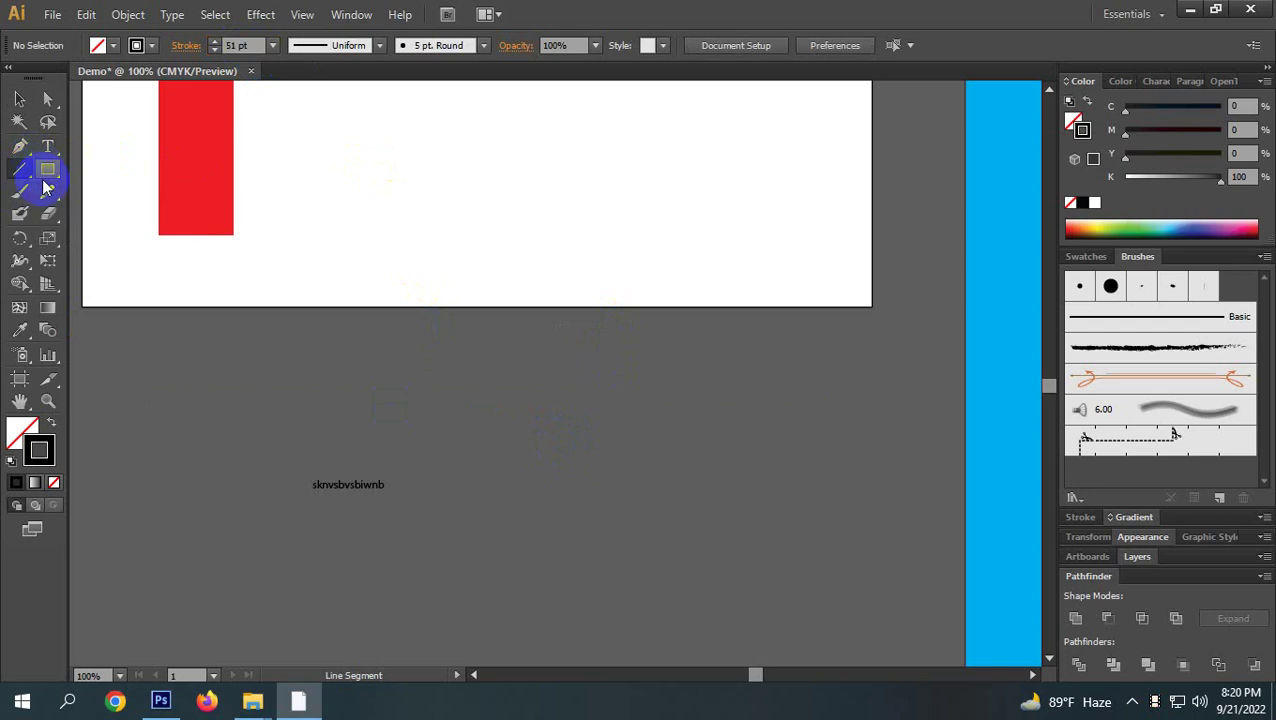
pyautogui.click(45, 182)
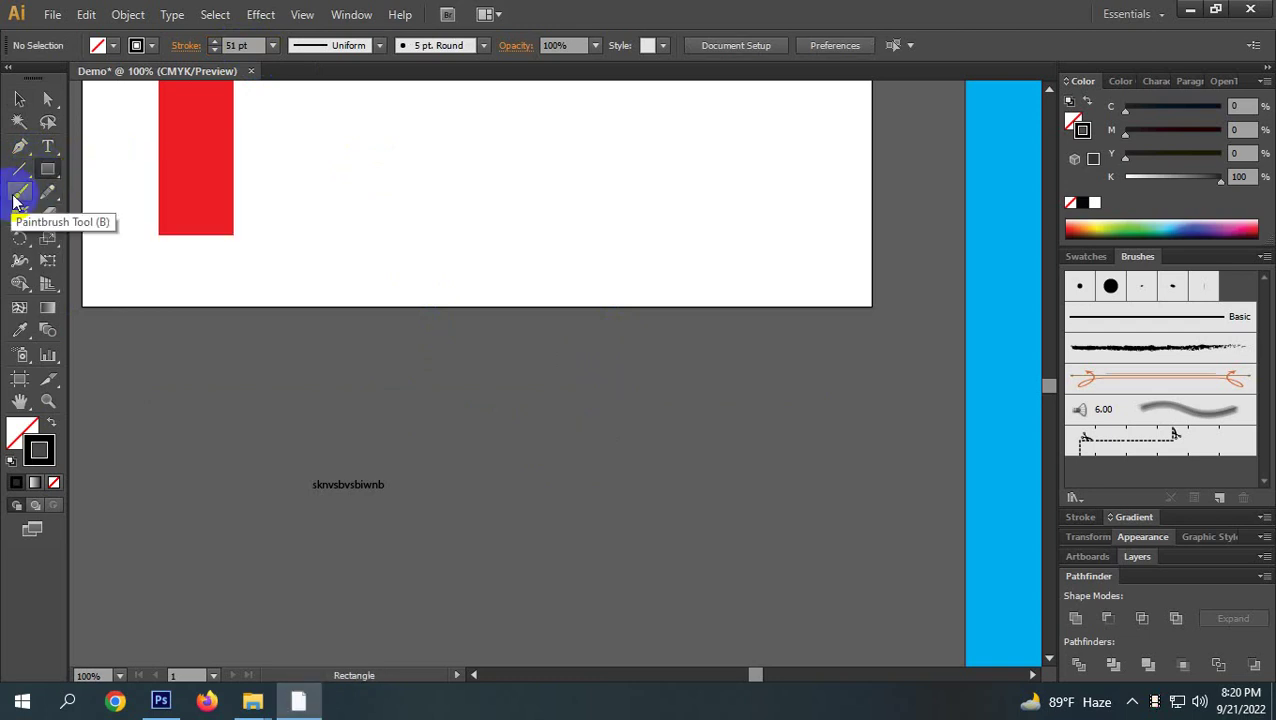
# Paint a long looping freehand stroke with the Paintbrush across the lower artboard, and undo it.
pyautogui.click(19, 193)
pyautogui.scroll(3, 461, 473)
pyautogui.moveTo(340, 330)
pyautogui.mouseDown()
pyautogui.moveTo(331, 375)
pyautogui.moveTo(378, 319)
pyautogui.moveTo(504, 269)
pyautogui.moveTo(703, 330)
pyautogui.moveTo(358, 476)
pyautogui.moveTo(161, 478)
pyautogui.moveTo(185, 419)
pyautogui.moveTo(644, 461)
pyautogui.moveTo(547, 356)
pyautogui.moveTo(683, 457)
pyautogui.moveTo(808, 606)
pyautogui.moveTo(858, 435)
pyautogui.moveTo(792, 373)
pyautogui.moveTo(848, 321)
pyautogui.mouseUp()
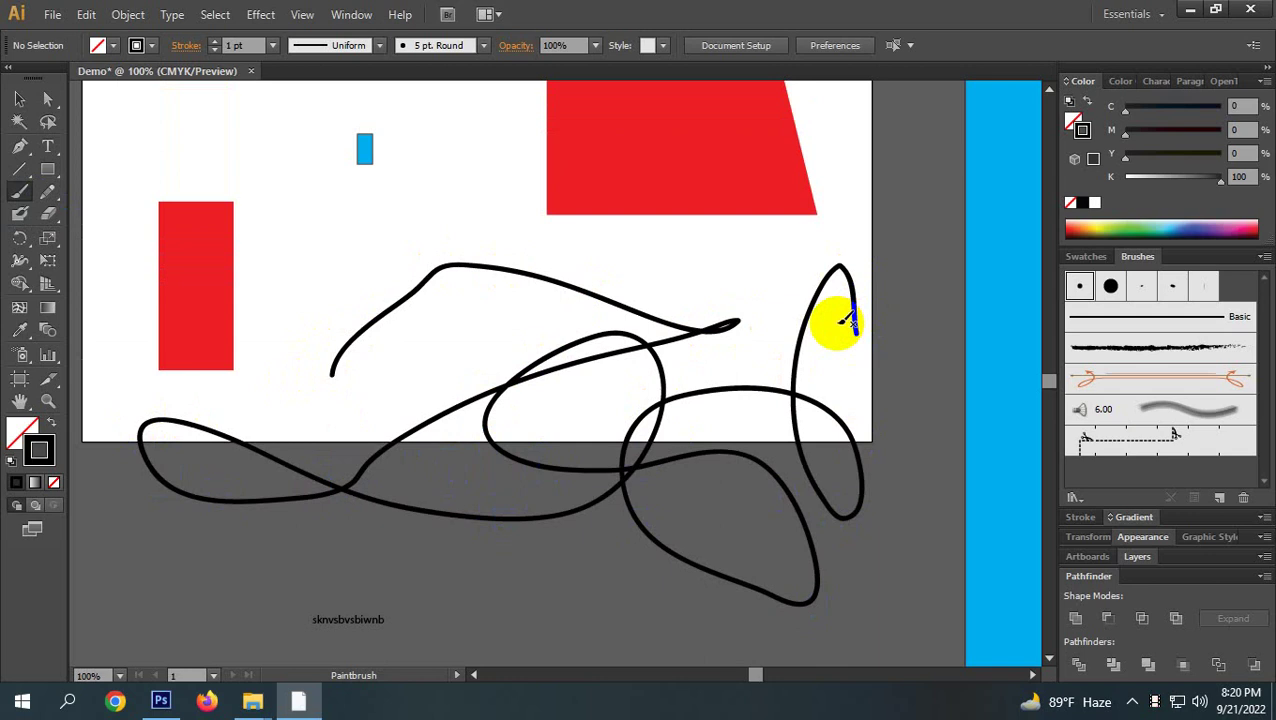
pyautogui.press('ctrl')
pyautogui.hotkey('ctrl', 'z')
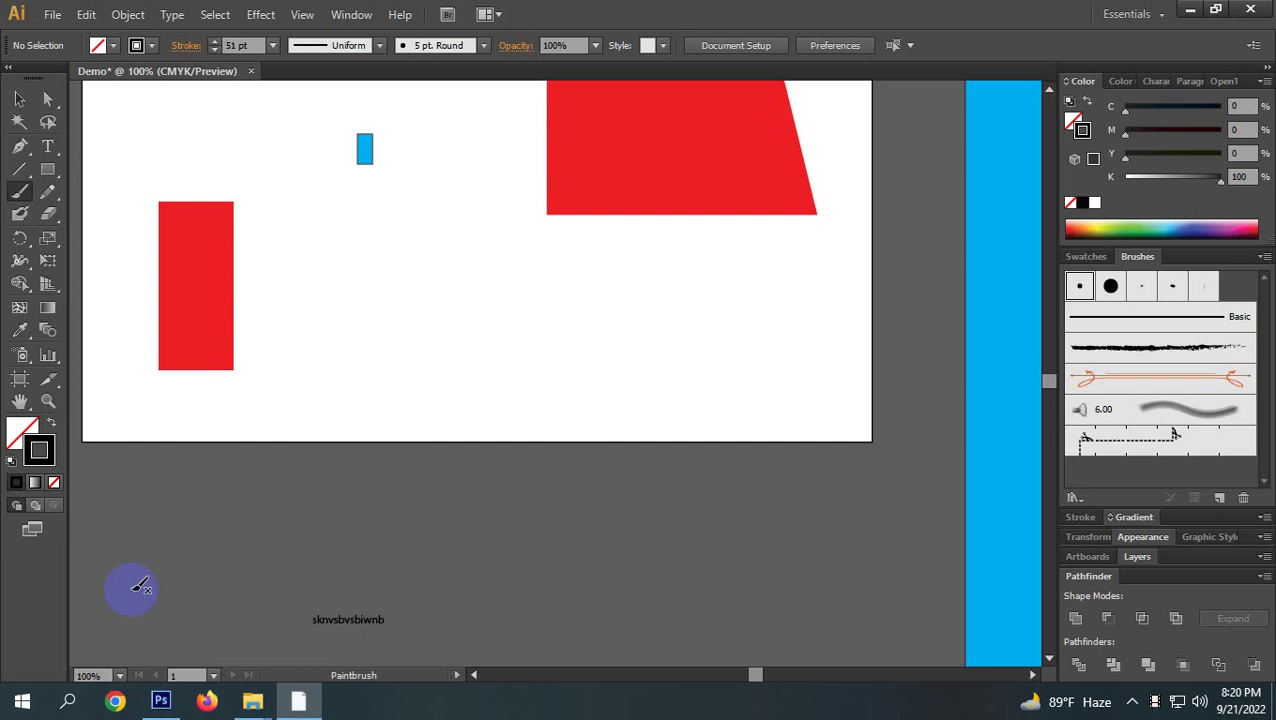
# Draw three separate thick black freehand strokes with the Pencil tool around the lower part of the artboard.
pyautogui.click(18, 200)
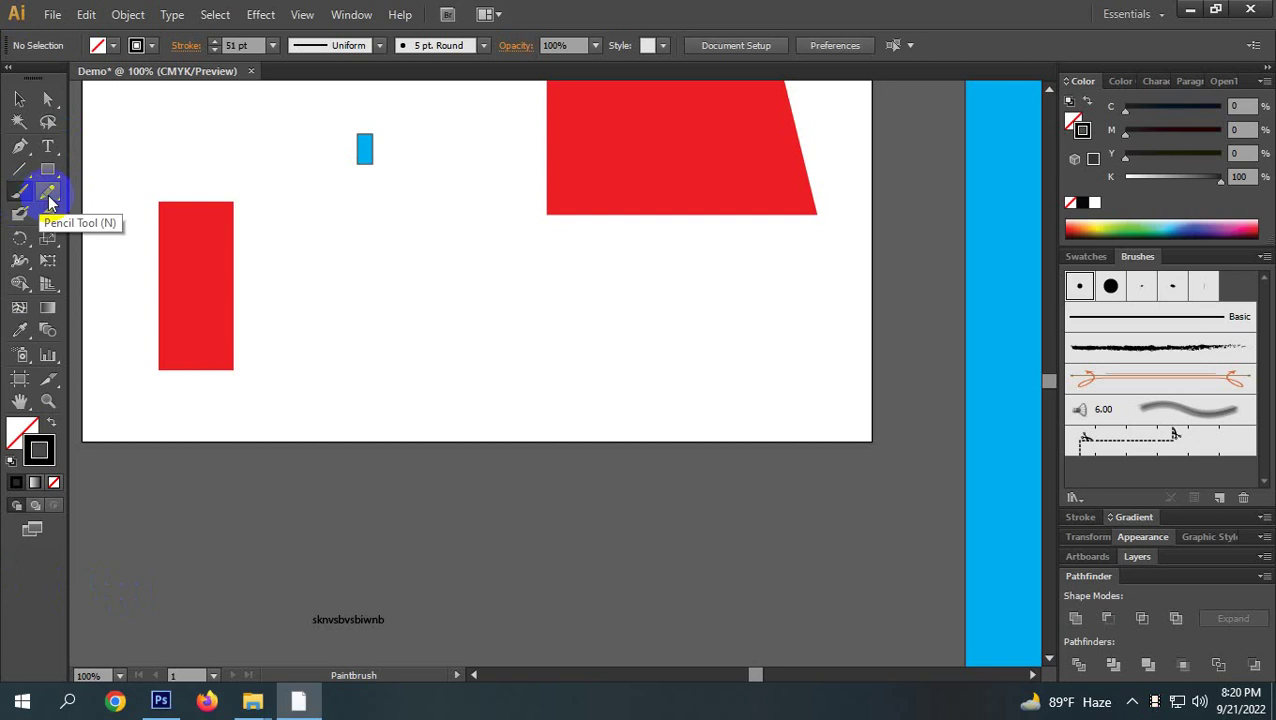
pyautogui.click(44, 200)
pyautogui.moveTo(44, 200); pyautogui.dragTo(97, 190)
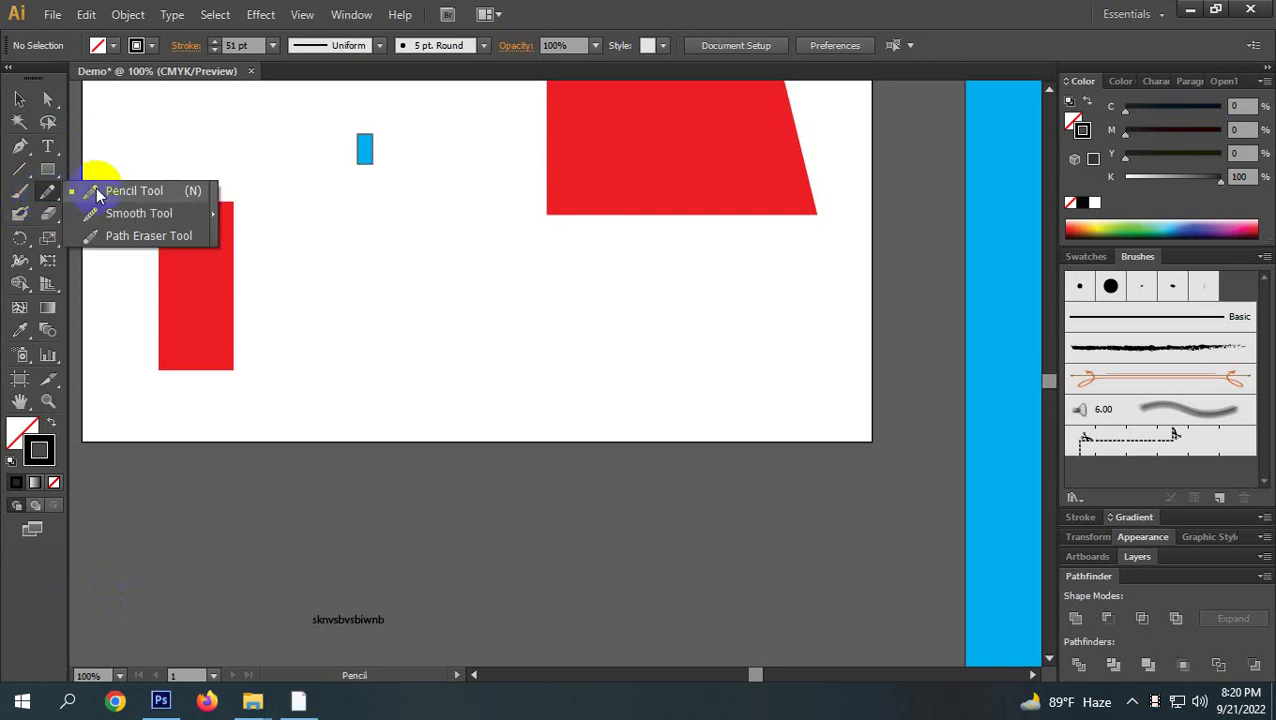
pyautogui.moveTo(410, 360)
pyautogui.mouseDown()
pyautogui.moveTo(565, 306)
pyautogui.moveTo(632, 300)
pyautogui.mouseUp()
pyautogui.moveTo(663, 253)
pyautogui.mouseDown()
pyautogui.moveTo(663, 454)
pyautogui.moveTo(696, 452)
pyautogui.mouseUp()
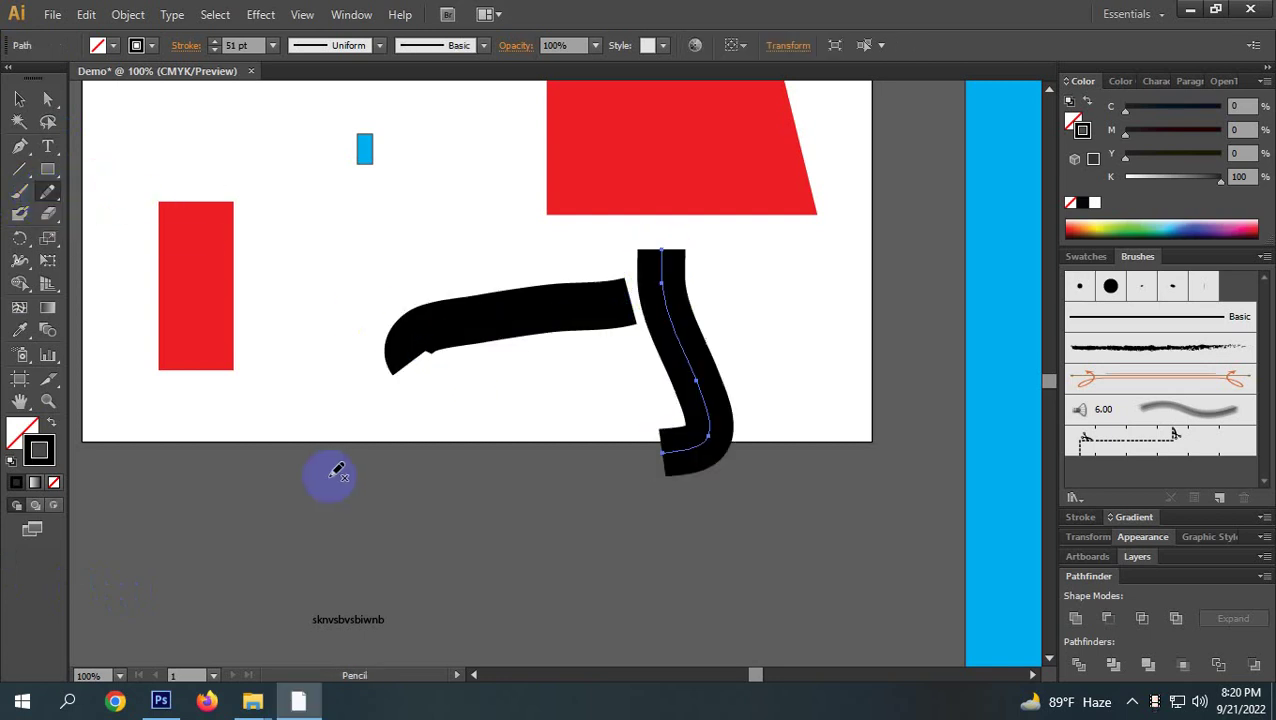
pyautogui.moveTo(327, 468); pyautogui.dragTo(306, 368)
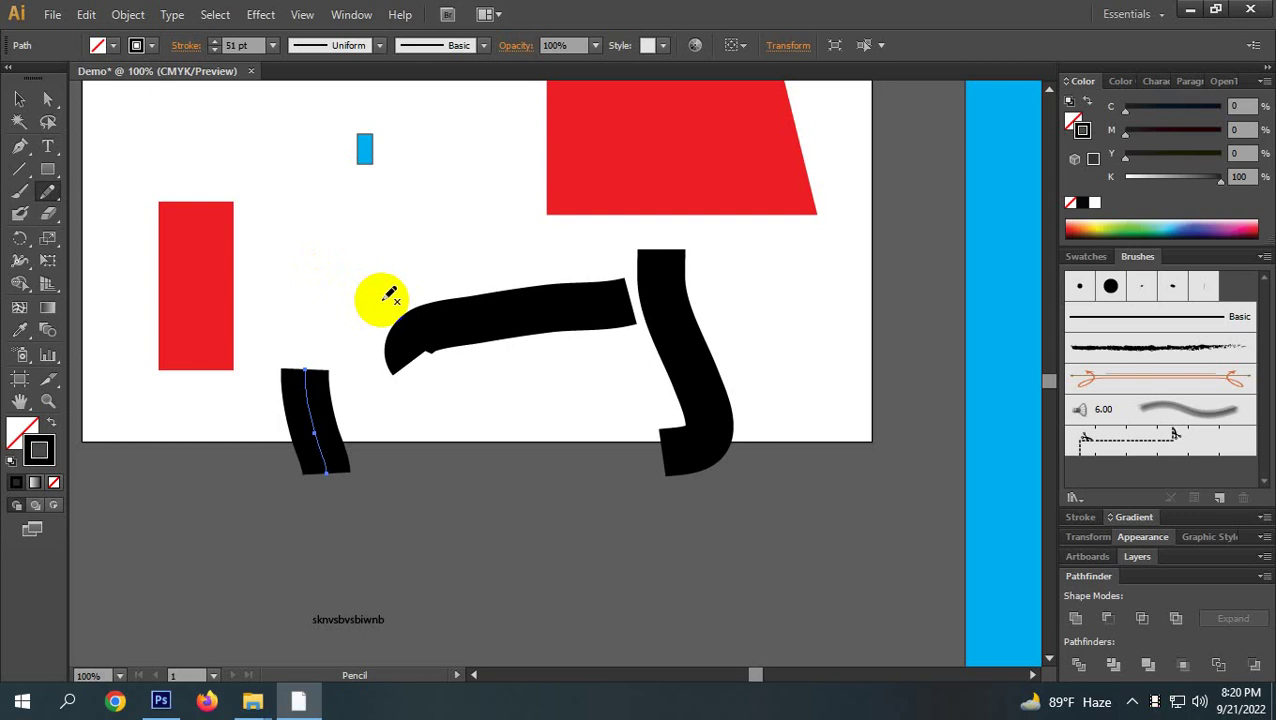
# Undo all three pencil strokes.
pyautogui.click(230, 46)
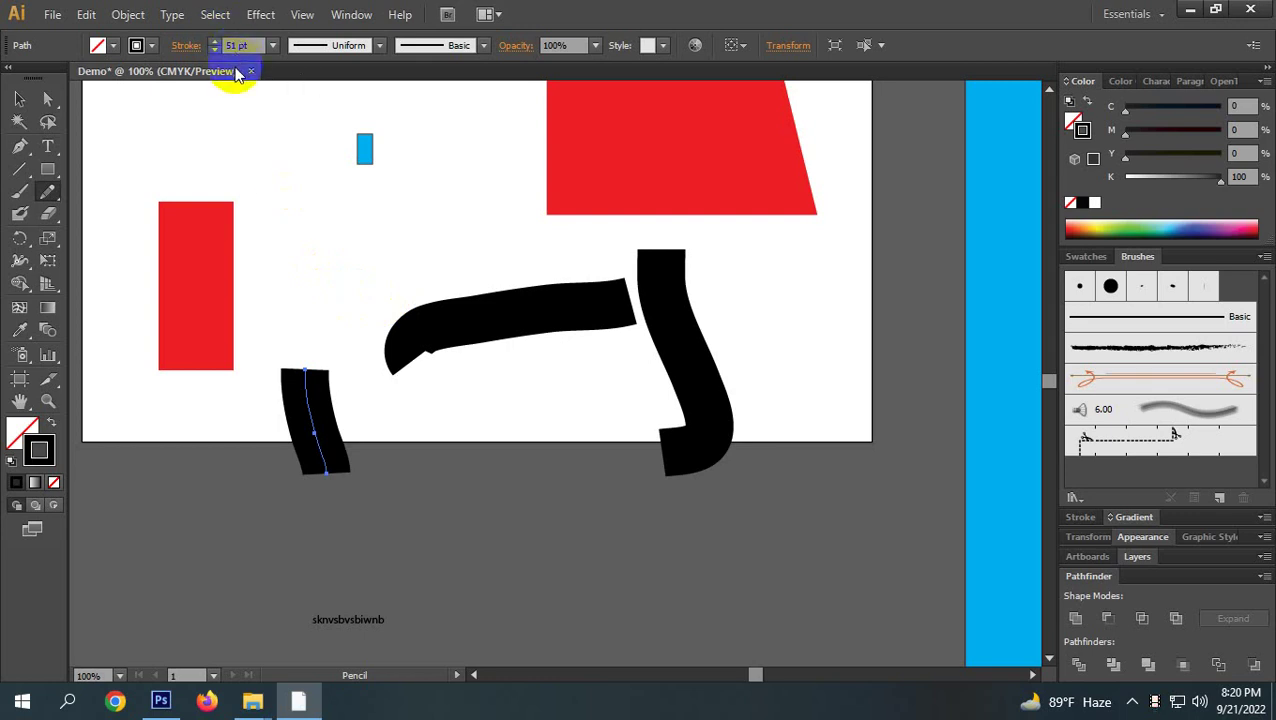
pyautogui.hotkey('ctrl', 'z')
pyautogui.hotkey('ctrl', 'z')
pyautogui.hotkey('ctrl', 'z')
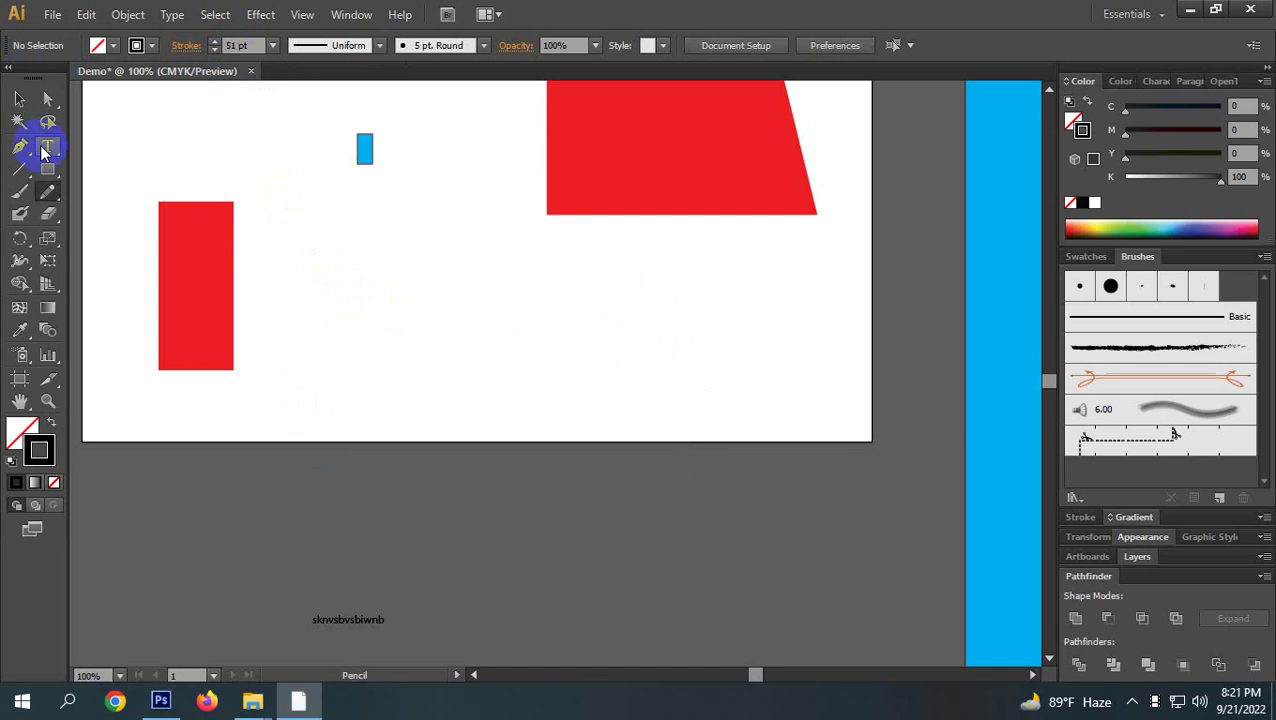
# Paint a looping black stroke with the Blob Brush and a thinner one with the Paintbrush below the red quadrilateral.
pyautogui.click(25, 216)
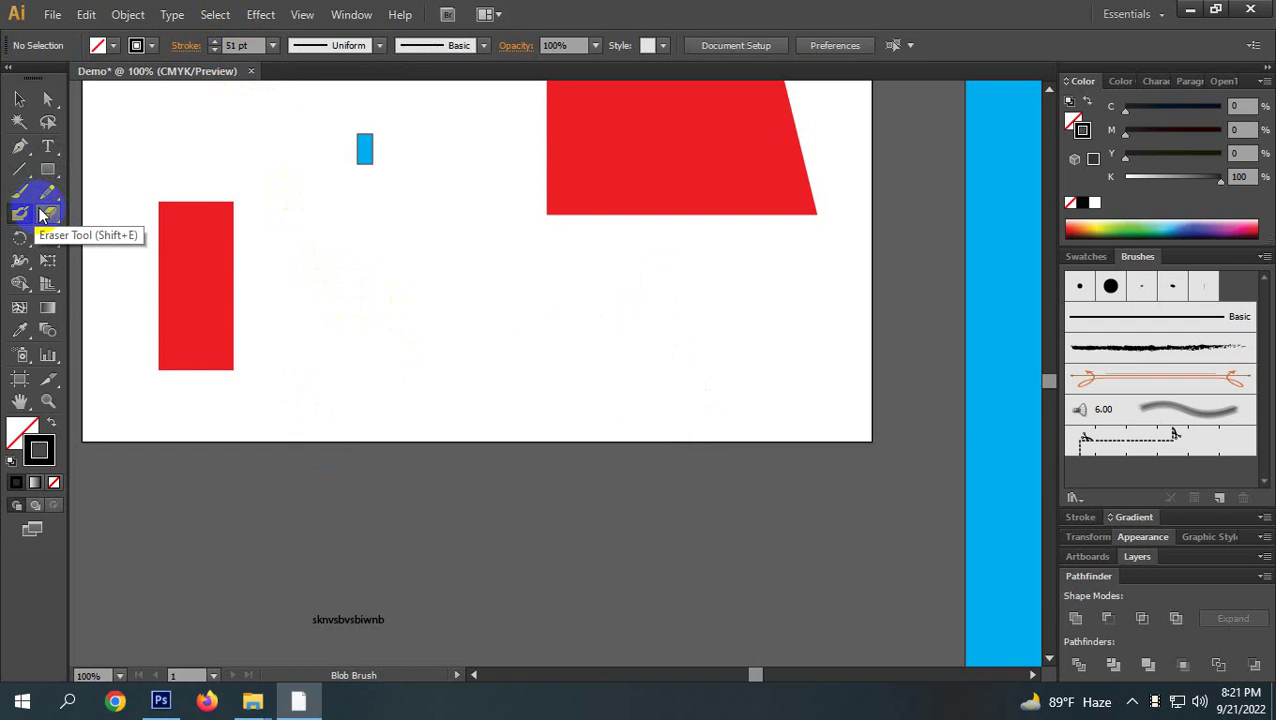
pyautogui.moveTo(370, 263)
pyautogui.mouseDown()
pyautogui.moveTo(741, 302)
pyautogui.moveTo(390, 487)
pyautogui.moveTo(318, 345)
pyautogui.moveTo(398, 336)
pyautogui.mouseUp()
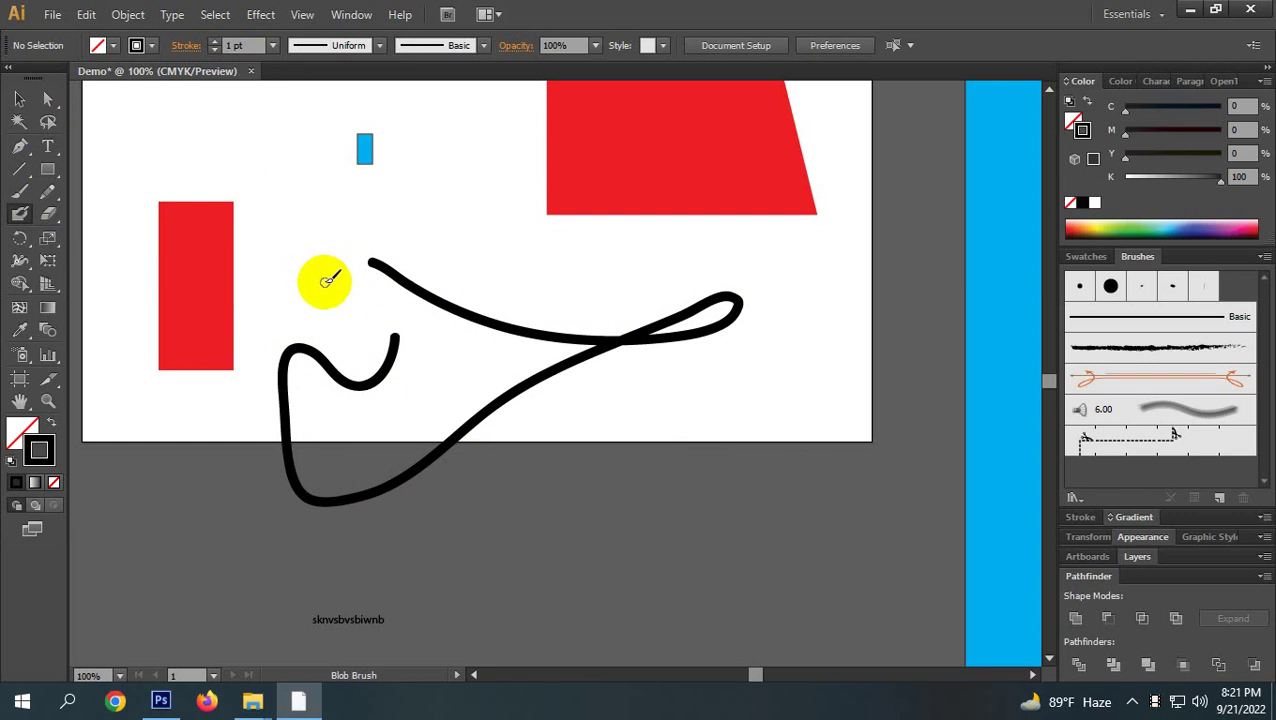
pyautogui.click(21, 194)
pyautogui.moveTo(472, 257)
pyautogui.mouseDown()
pyautogui.moveTo(823, 220)
pyautogui.moveTo(840, 350)
pyautogui.mouseUp()
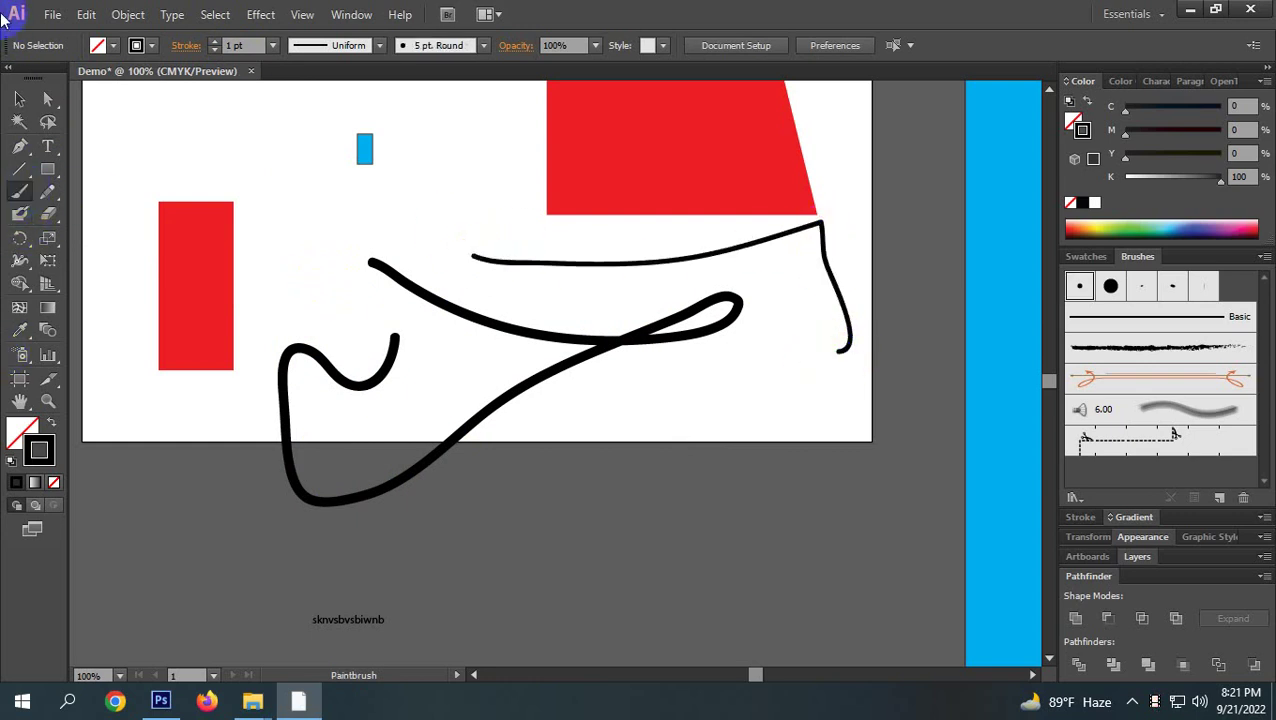
# Select the Paintbrush and Blob Brush strokes in turn, compare their paths and fill and stroke attributes, and deselect them.
pyautogui.click(19, 99)
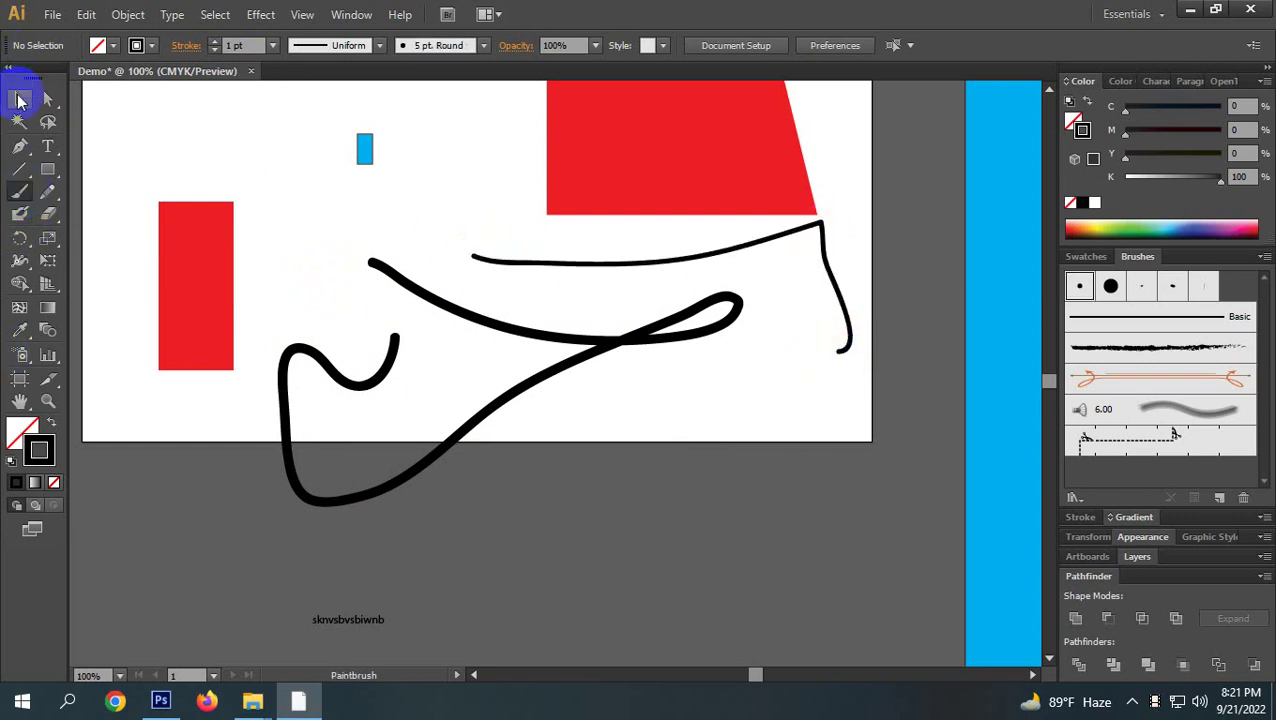
pyautogui.click(655, 263)
pyautogui.scroll(4, 650, 268)
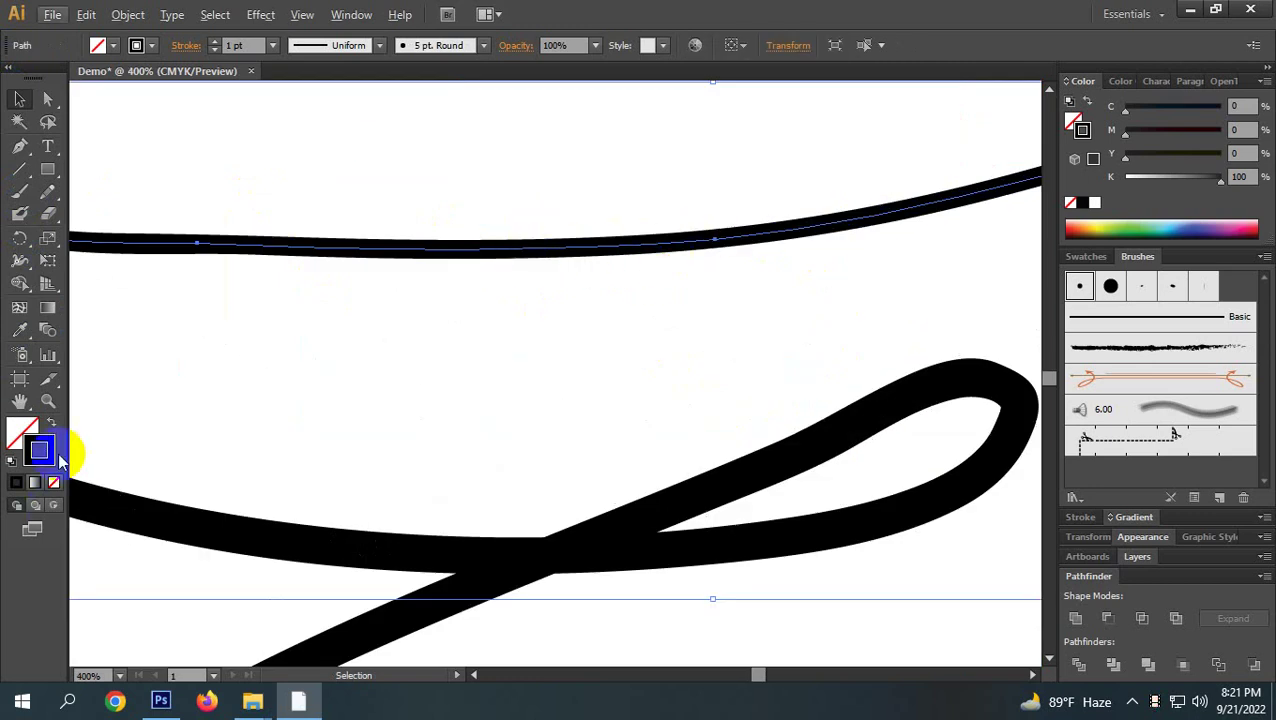
pyautogui.scroll(-5, 379, 470)
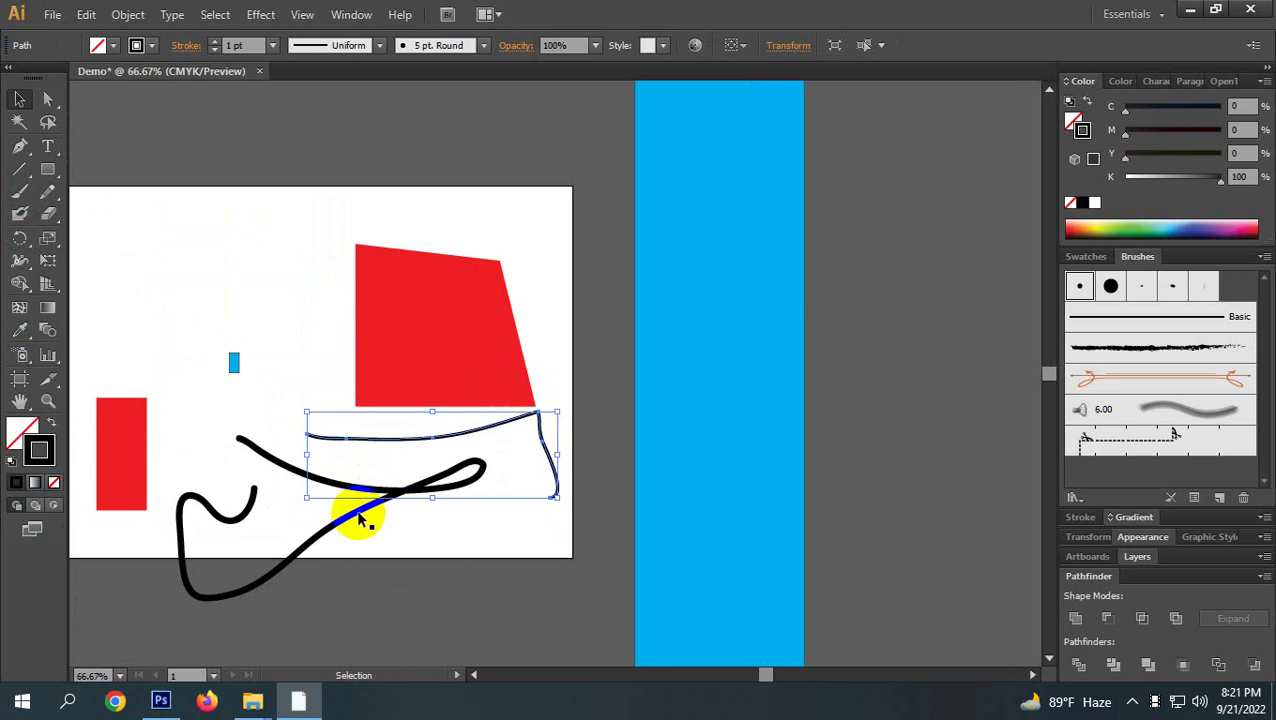
pyautogui.hotkey('shift', 'x')
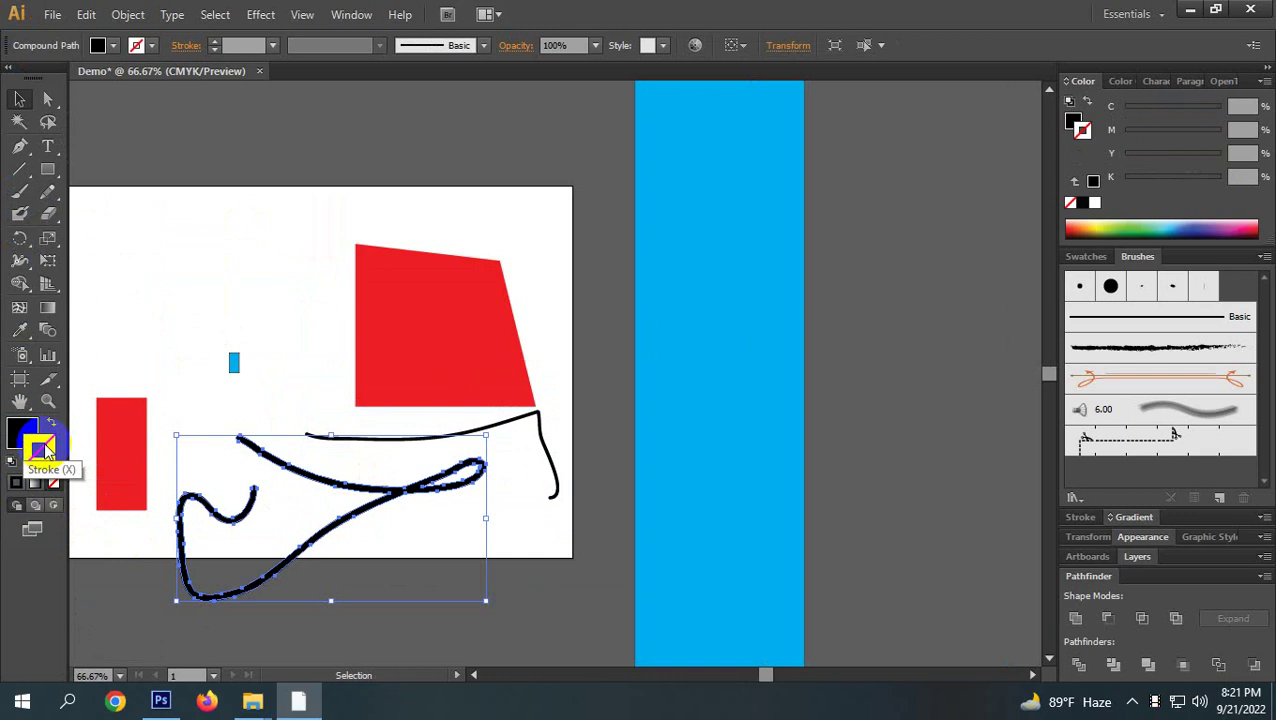
pyautogui.click(561, 445)
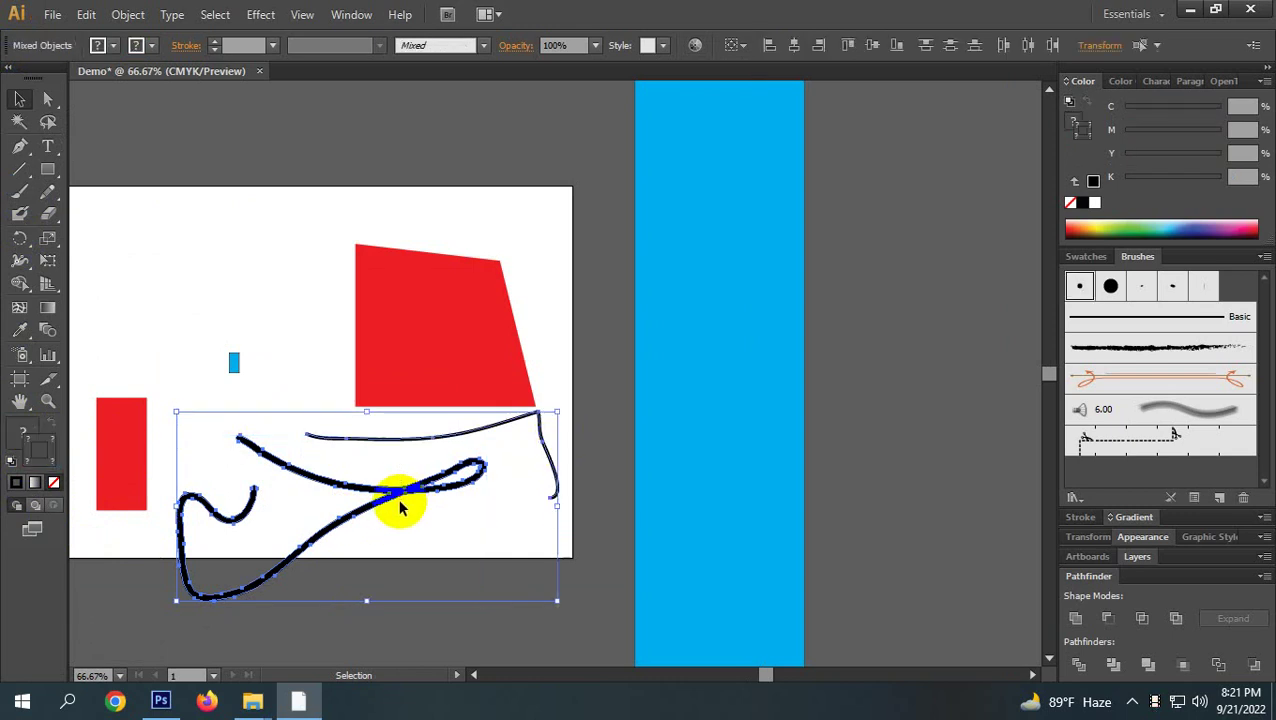
pyautogui.click(441, 578)
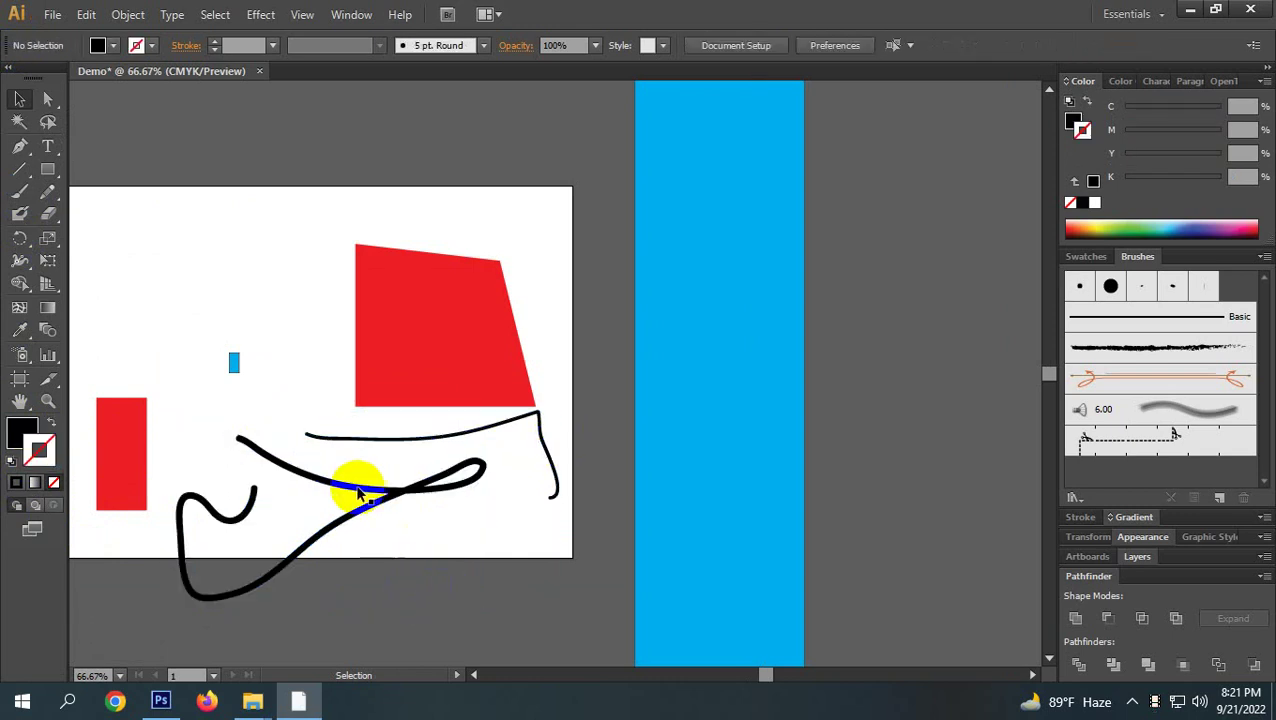
# Erase a narrow gap through the Blob Brush stroke and another through the Paintbrush stroke with the Eraser tool.
pyautogui.click(47, 215)
pyautogui.click(47, 227)
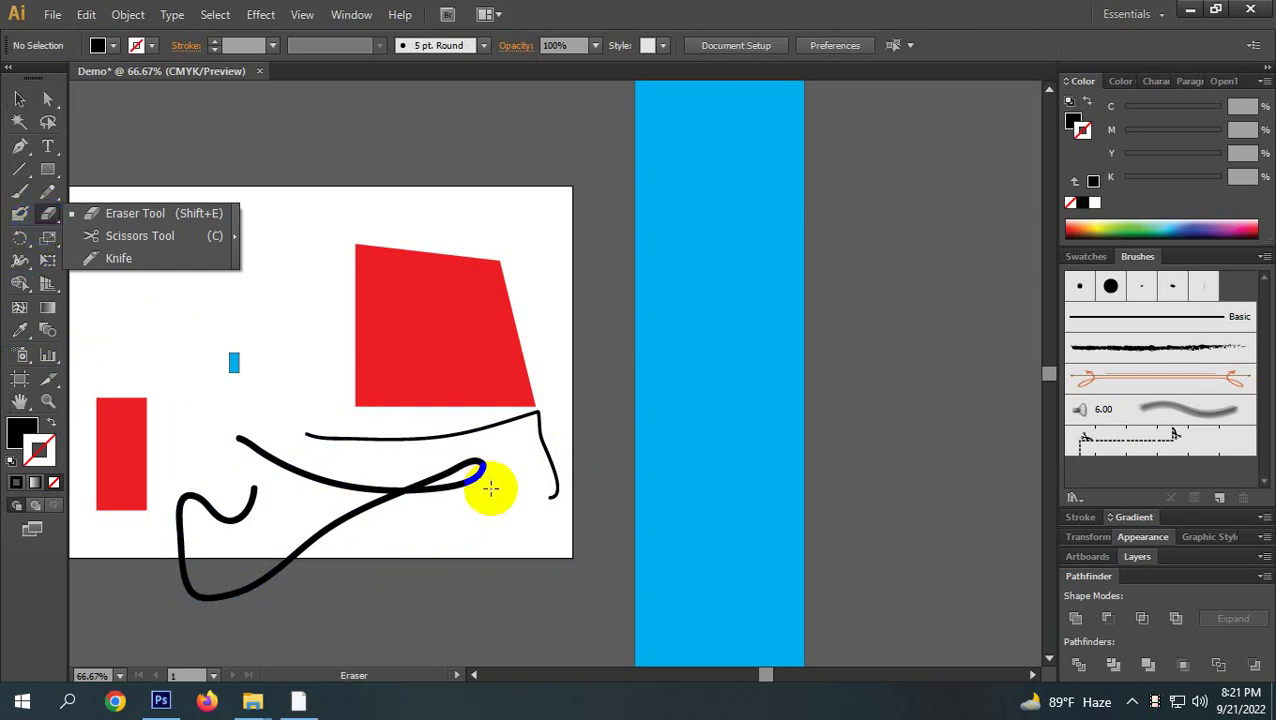
pyautogui.click(140, 215)
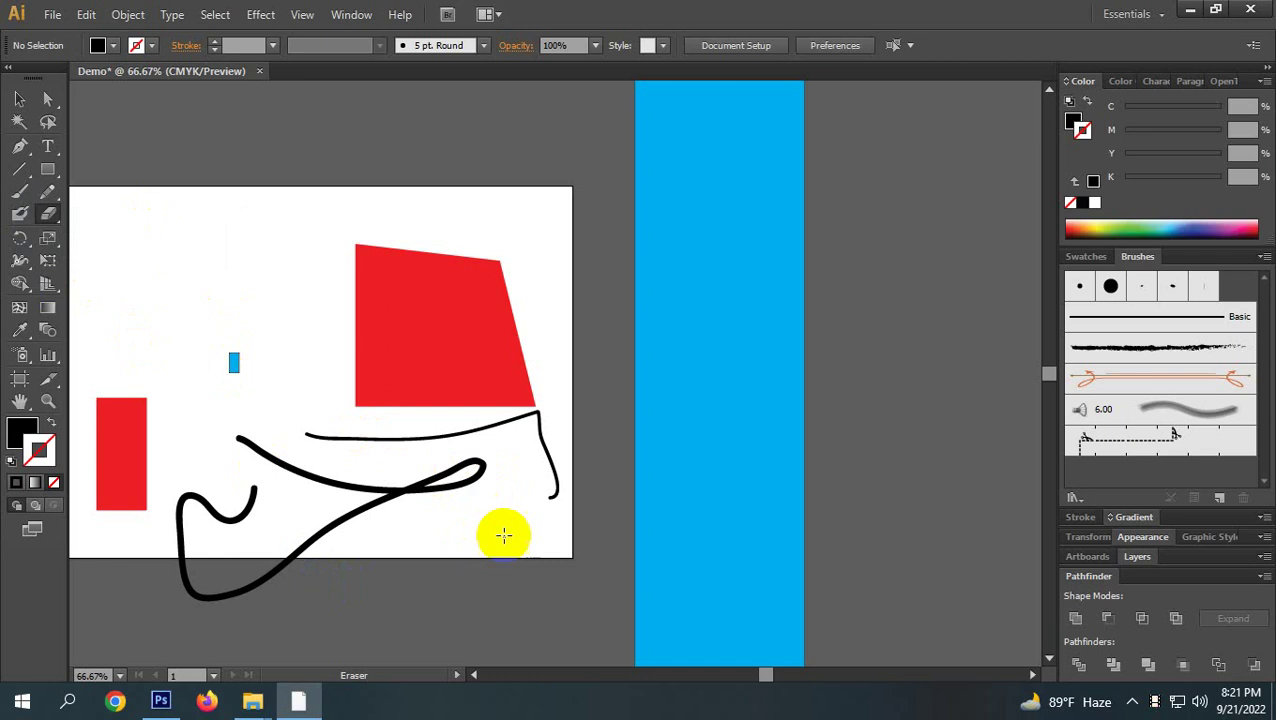
pyautogui.scroll(3, 260, 450)
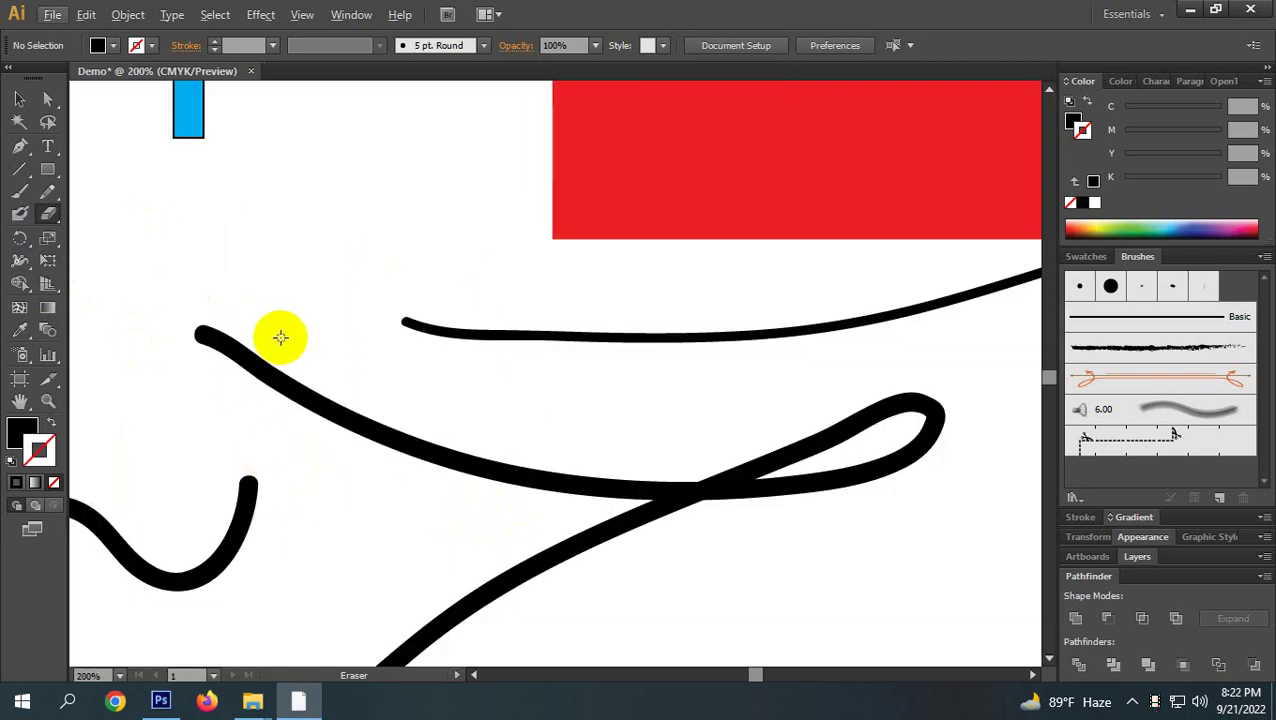
pyautogui.moveTo(279, 334); pyautogui.dragTo(250, 385)
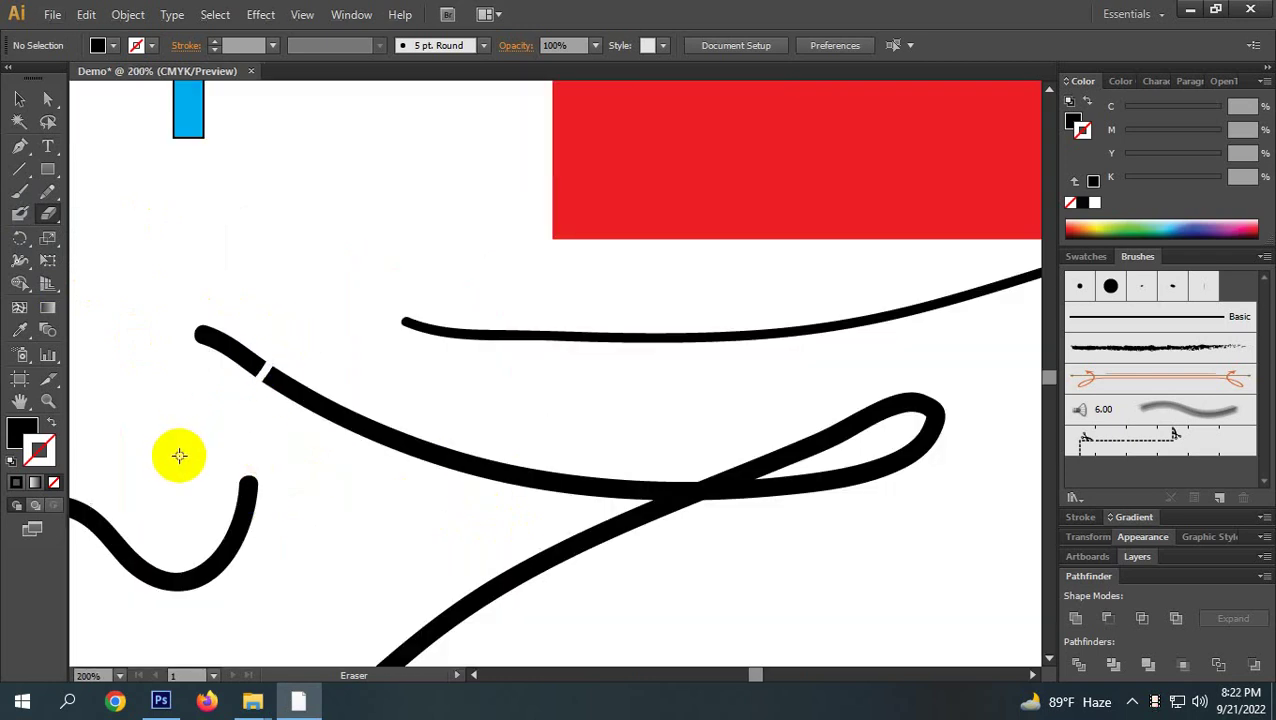
pyautogui.moveTo(535, 296); pyautogui.dragTo(555, 421)
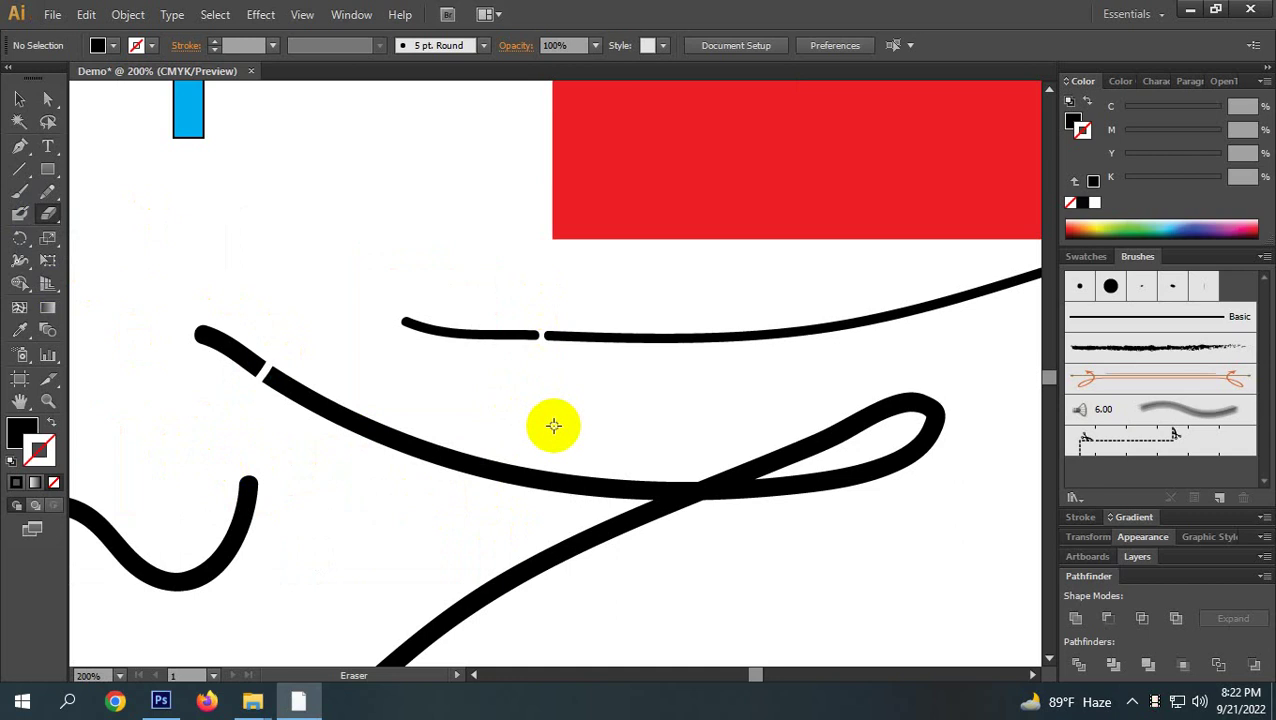
# Cut the red quadrilateral with the Scissors tool at its lower-left and upper-right corners.
pyautogui.moveTo(47, 213); pyautogui.dragTo(127, 239)
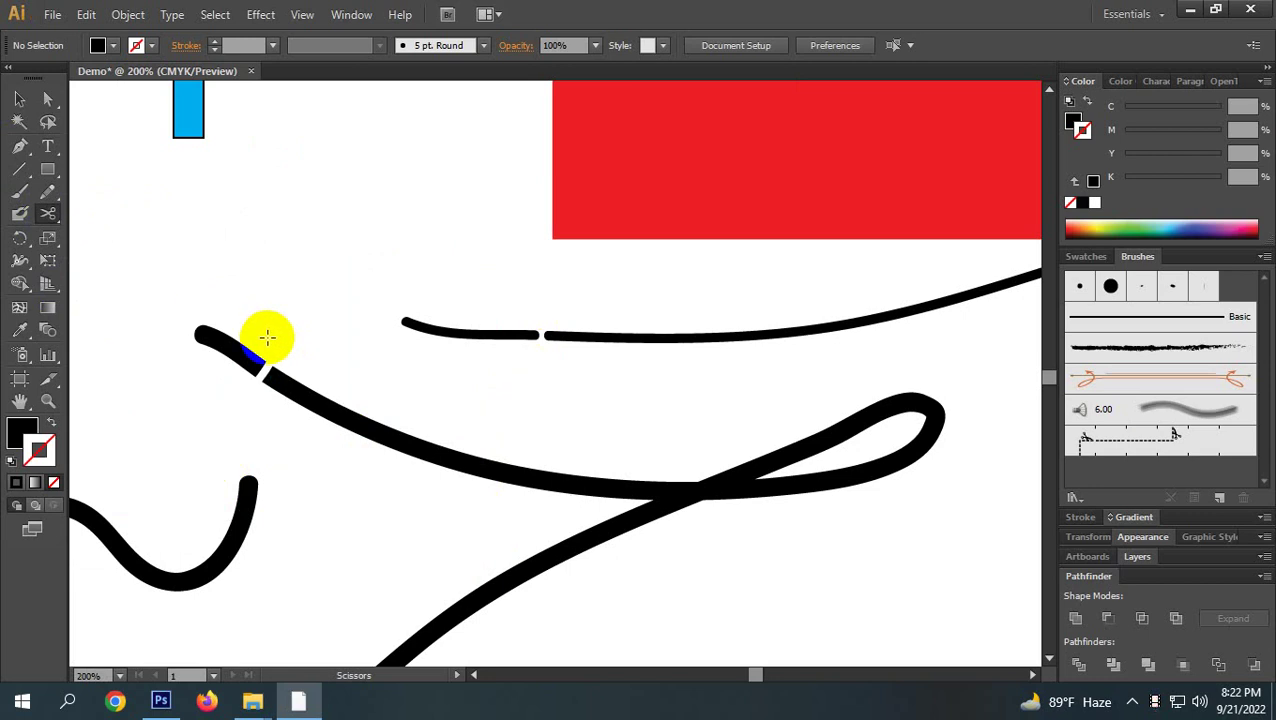
pyautogui.scroll(-3, 340, 283)
pyautogui.click(20, 99)
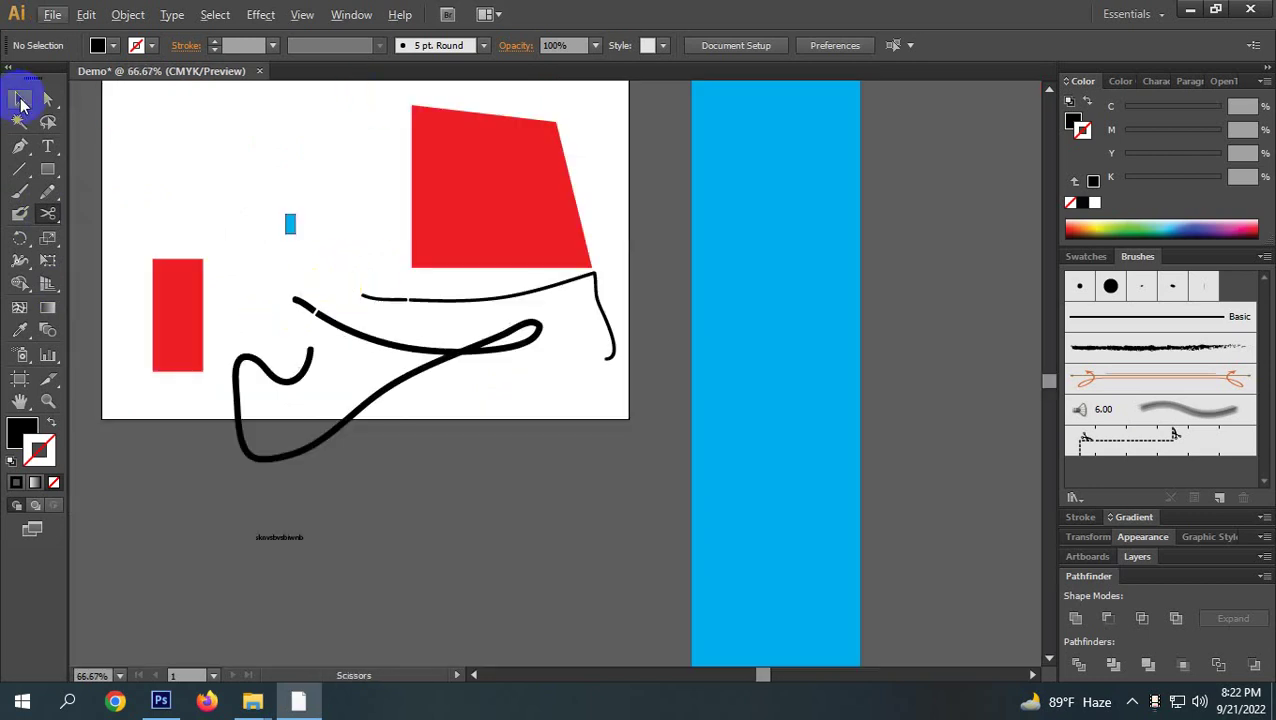
pyautogui.click(487, 172)
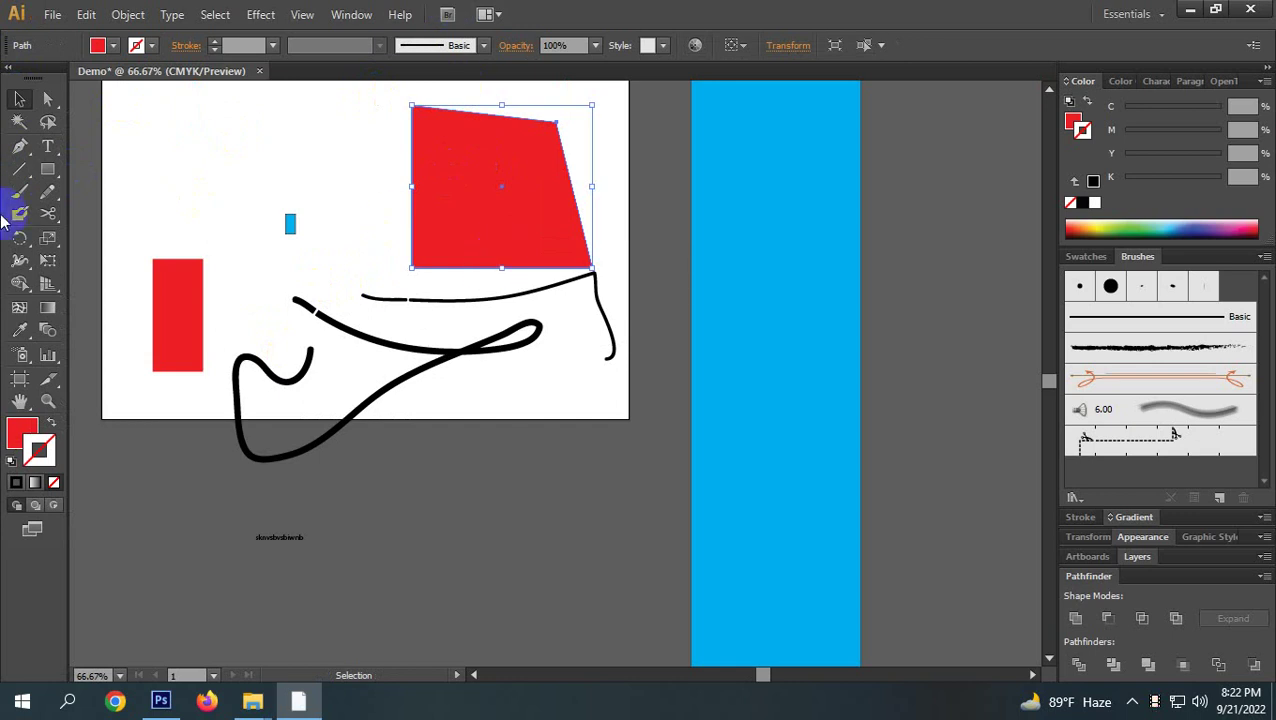
pyautogui.click(47, 213)
pyautogui.click(419, 265)
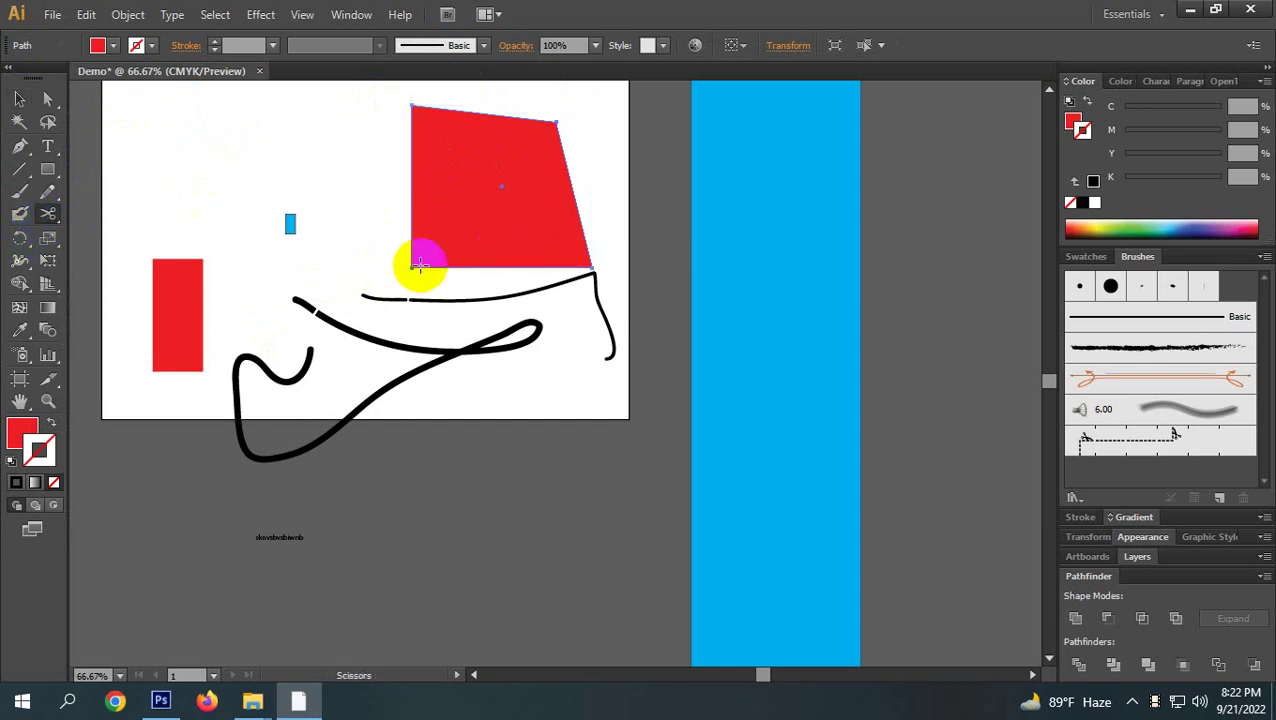
pyautogui.click(551, 121)
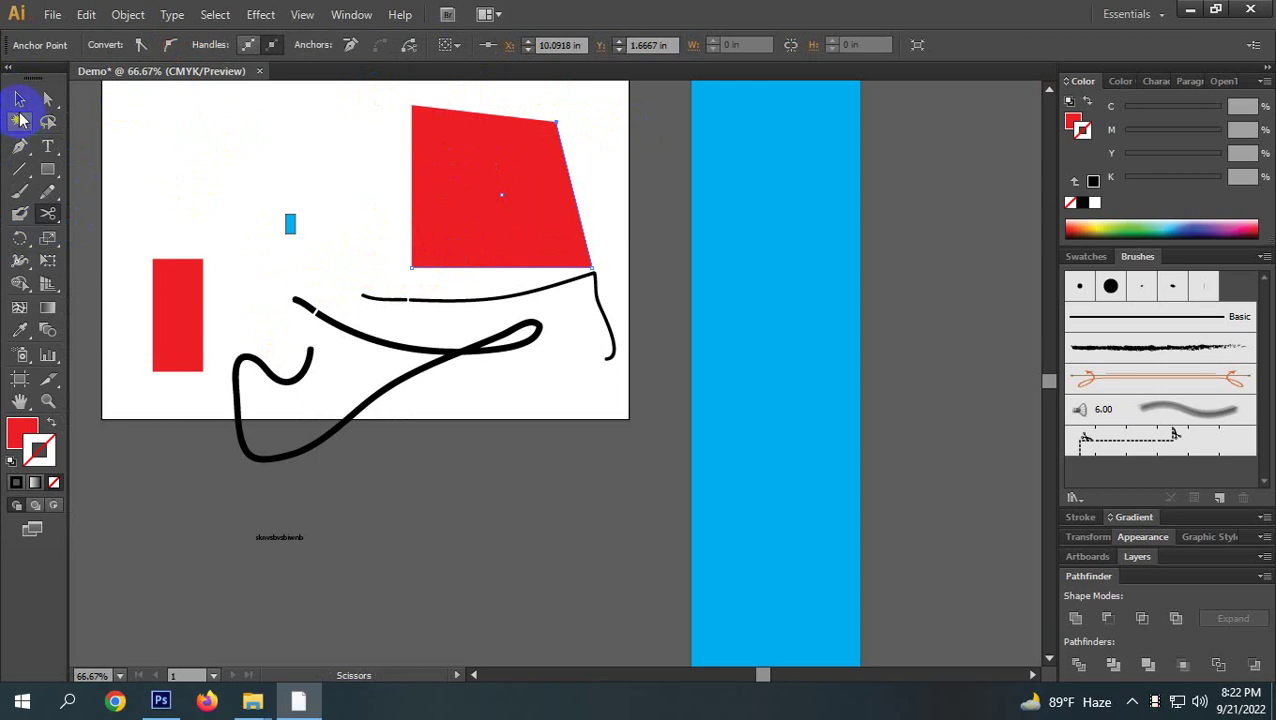
# Move the upper-left piece of the cut red quadrilateral away from the other piece, undo the move, and deselect it.
pyautogui.click(19, 98)
pyautogui.moveTo(456, 171); pyautogui.dragTo(349, 156)
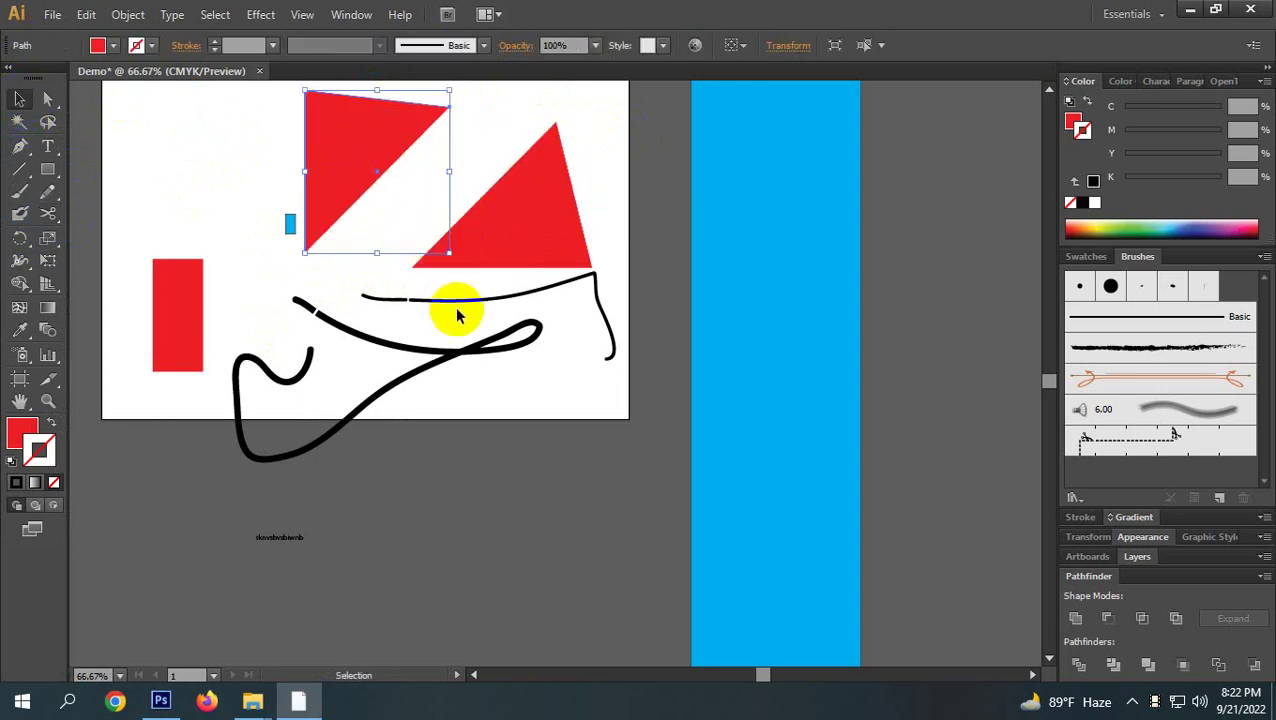
pyautogui.press('a')
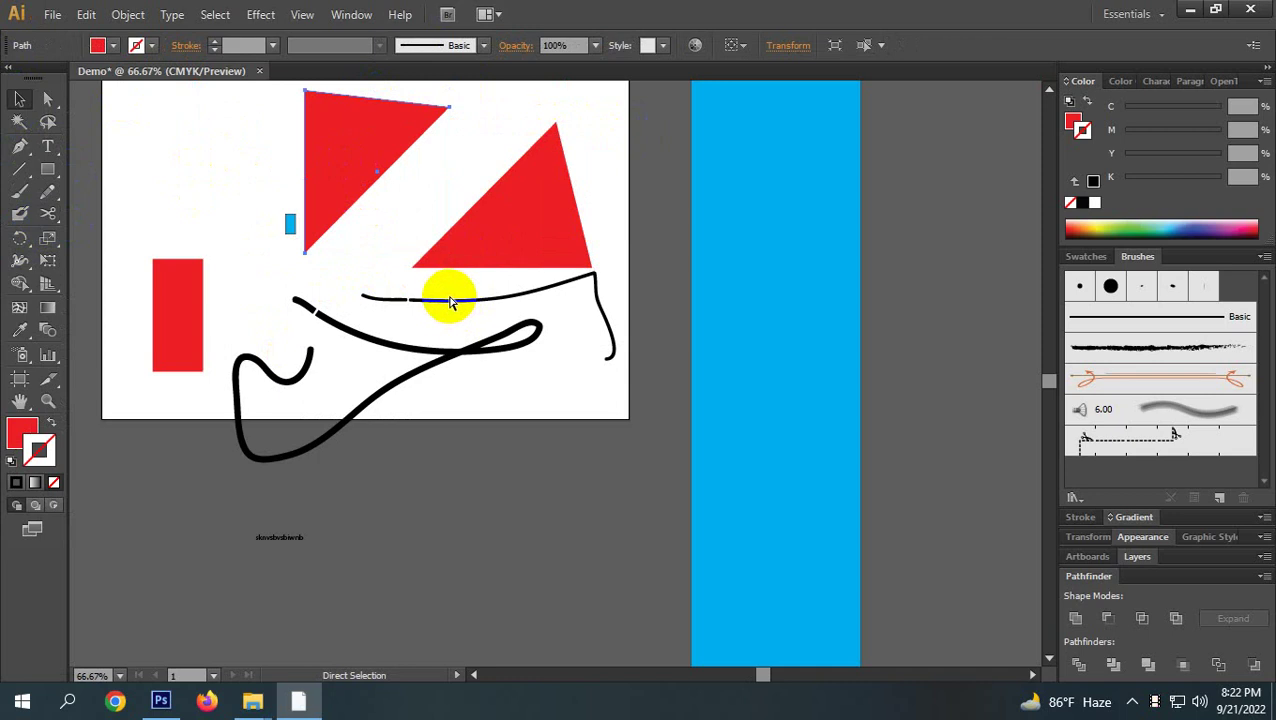
pyautogui.press('v')
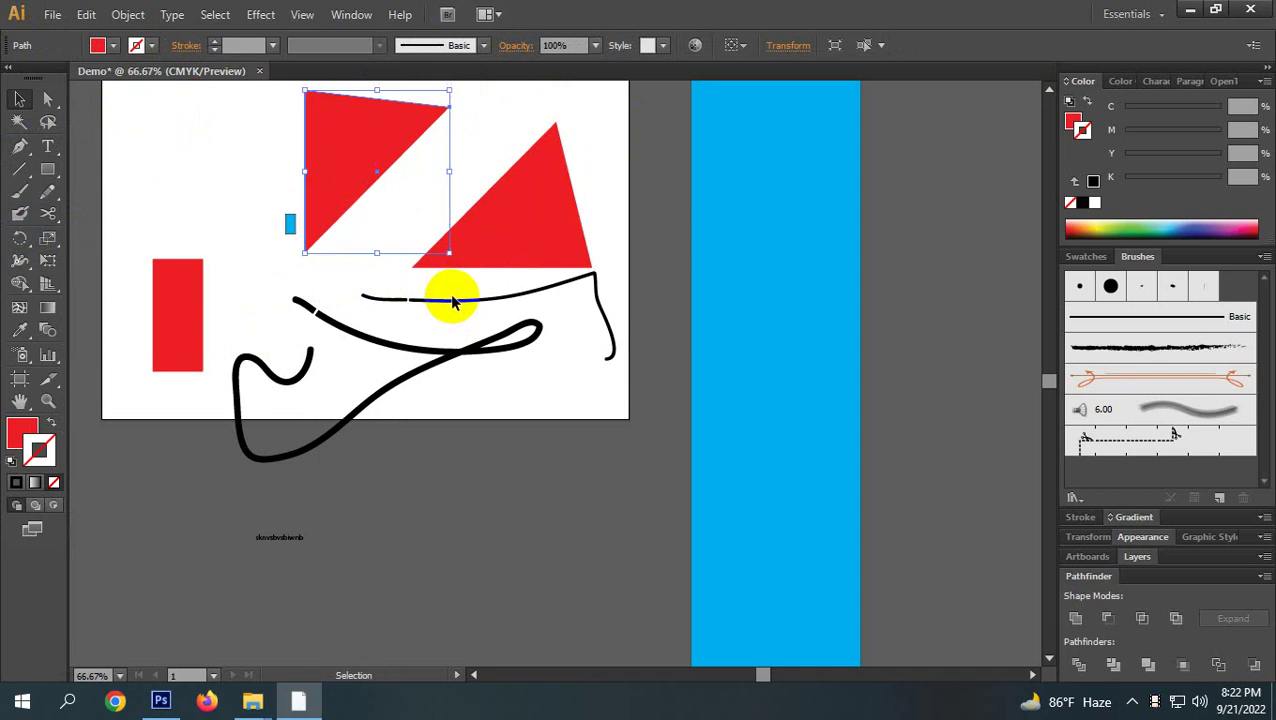
pyautogui.hotkey('ctrl', 'z')
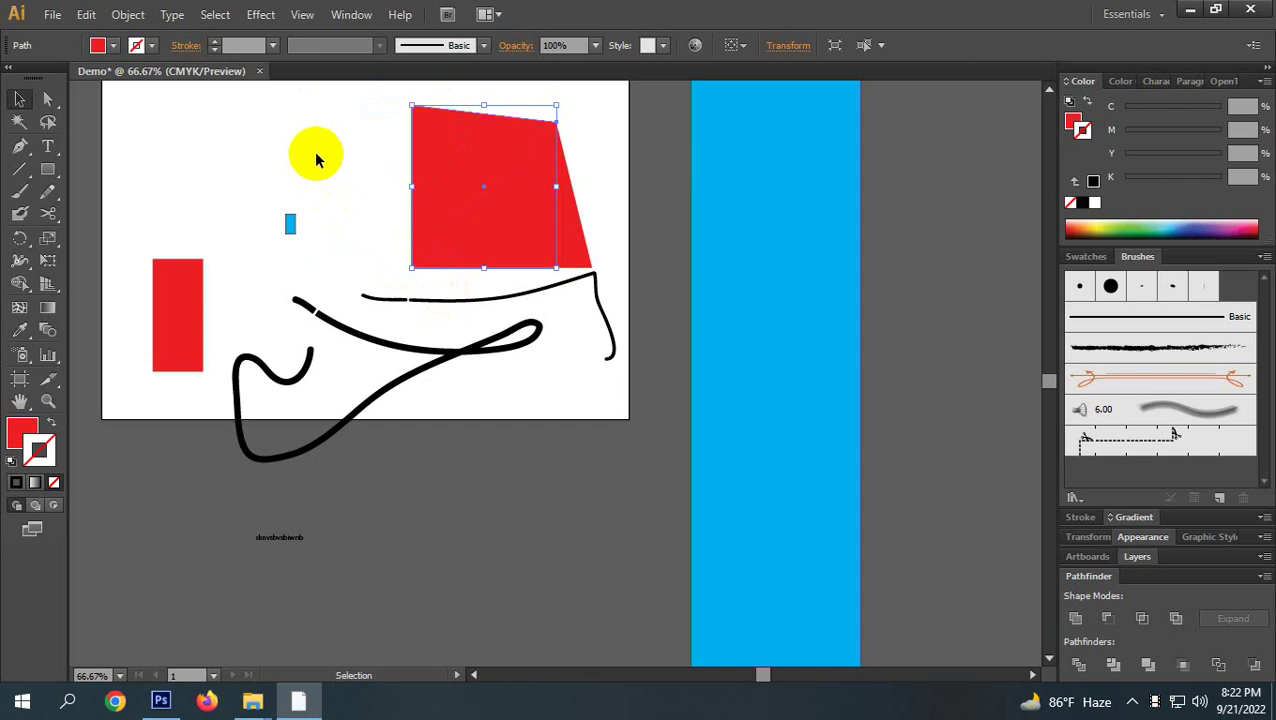
pyautogui.click(314, 256)
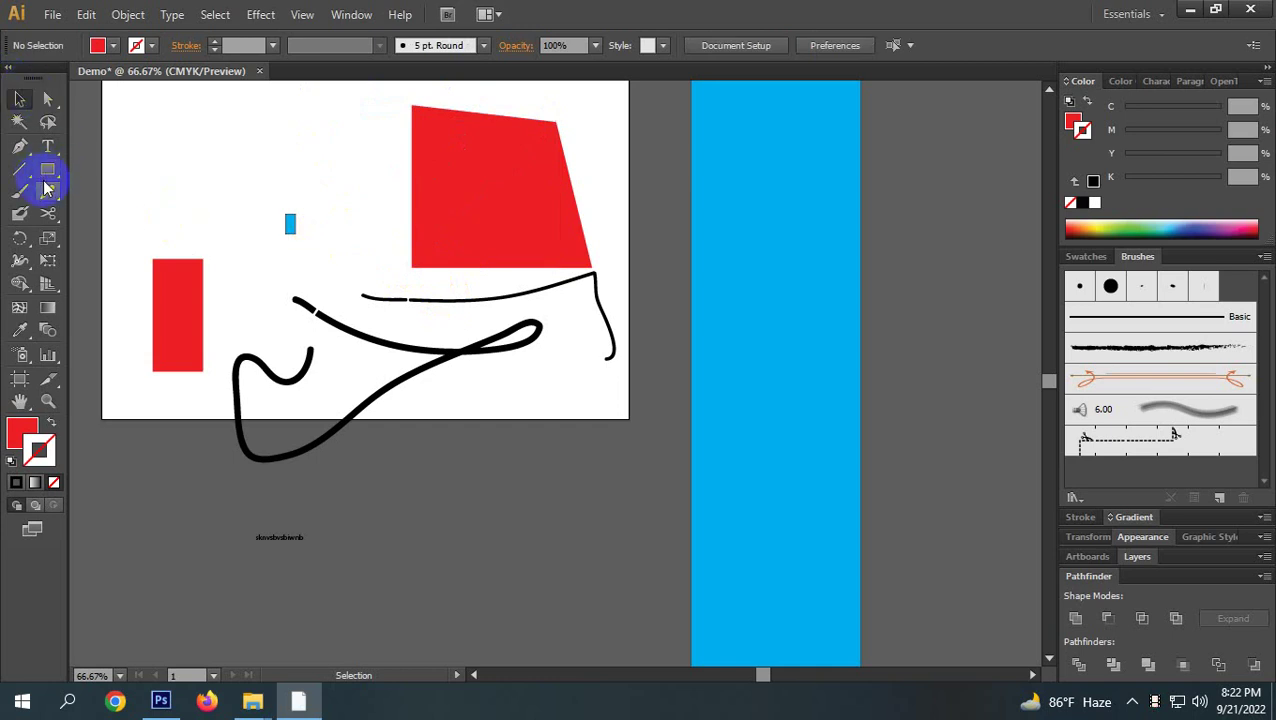
# Try to cut the red quadrilateral at points inside its fill with the Scissors tool.
pyautogui.moveTo(47, 211)
pyautogui.mouseDown()
pyautogui.moveTo(128, 248)
pyautogui.moveTo(126, 282)
pyautogui.mouseUp()
pyautogui.click(447, 199)
pyautogui.click(817, 370)
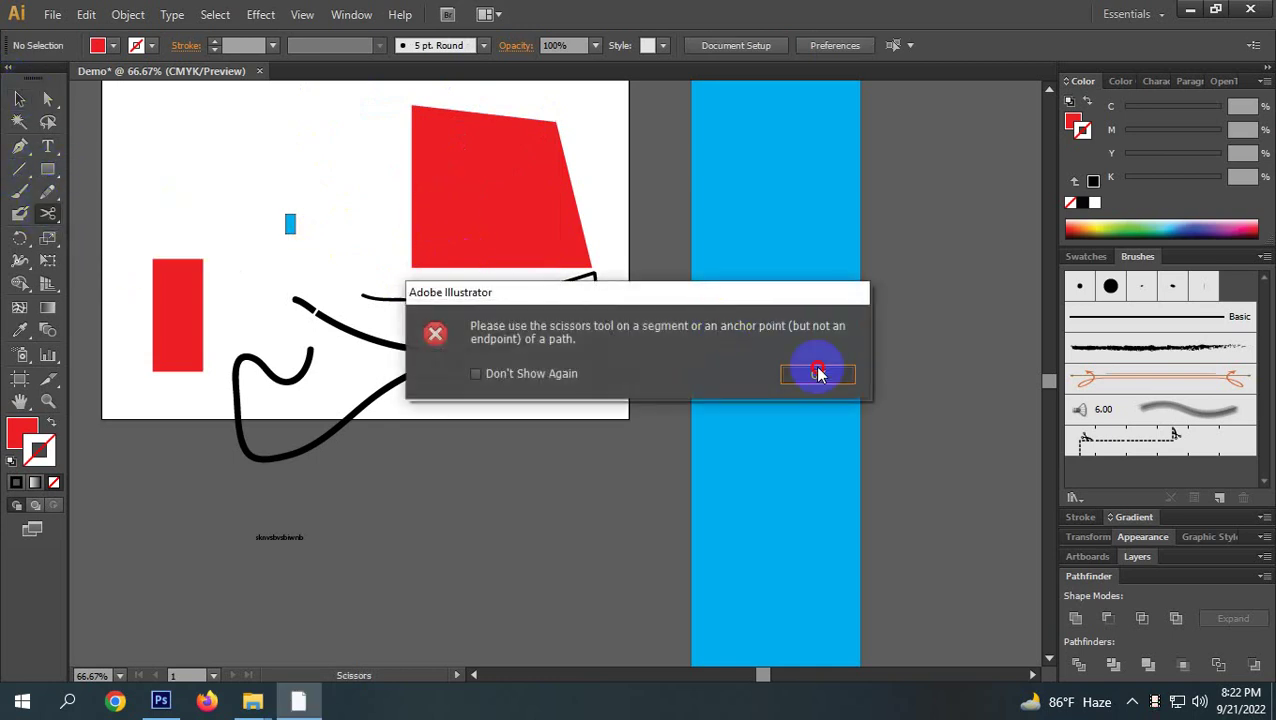
pyautogui.click(544, 243)
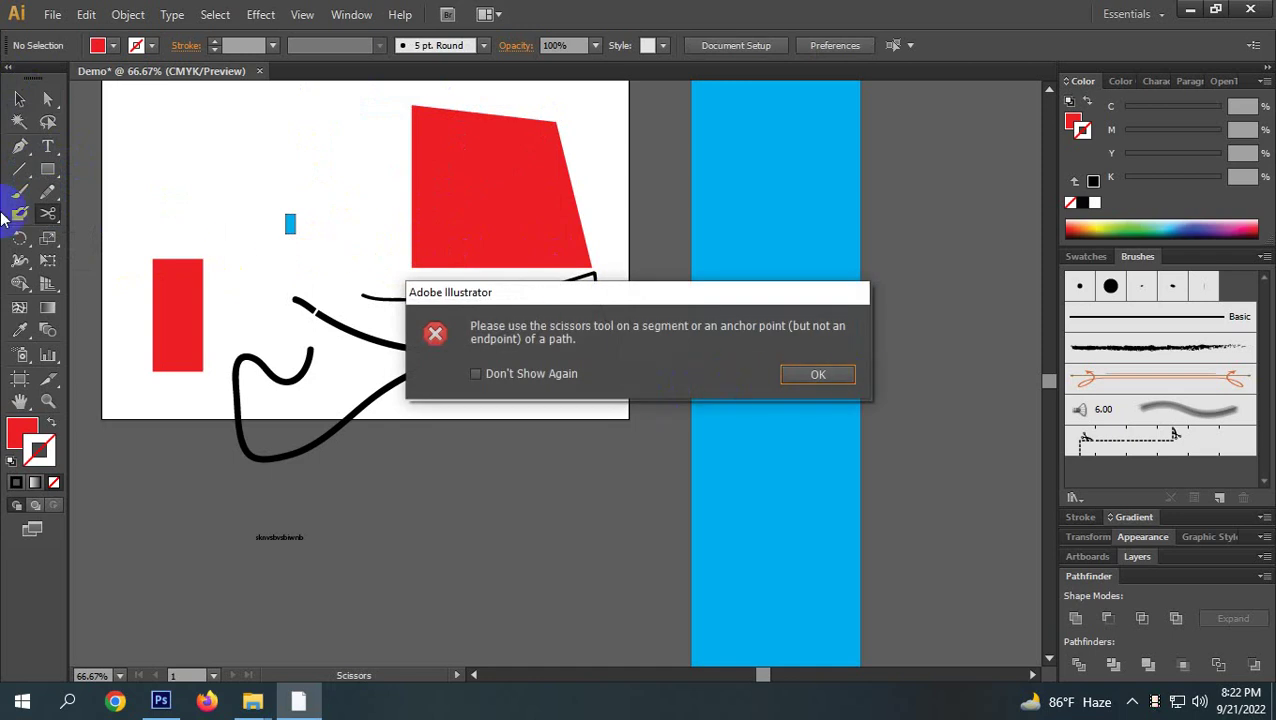
pyautogui.click(822, 375)
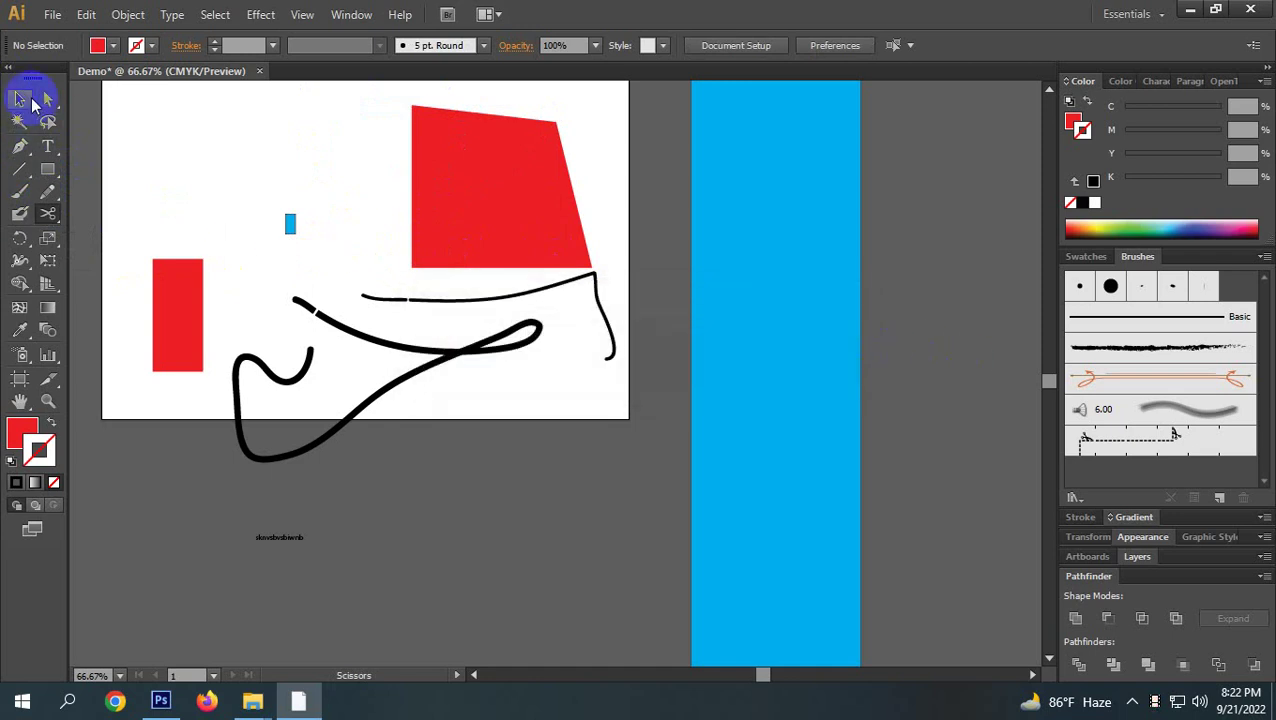
# Try to slice the upper-left piece of the red quadrilateral from top to bottom with the Knife tool, and undo the cut.
pyautogui.click(20, 99)
pyautogui.click(470, 188)
pyautogui.click(45, 212)
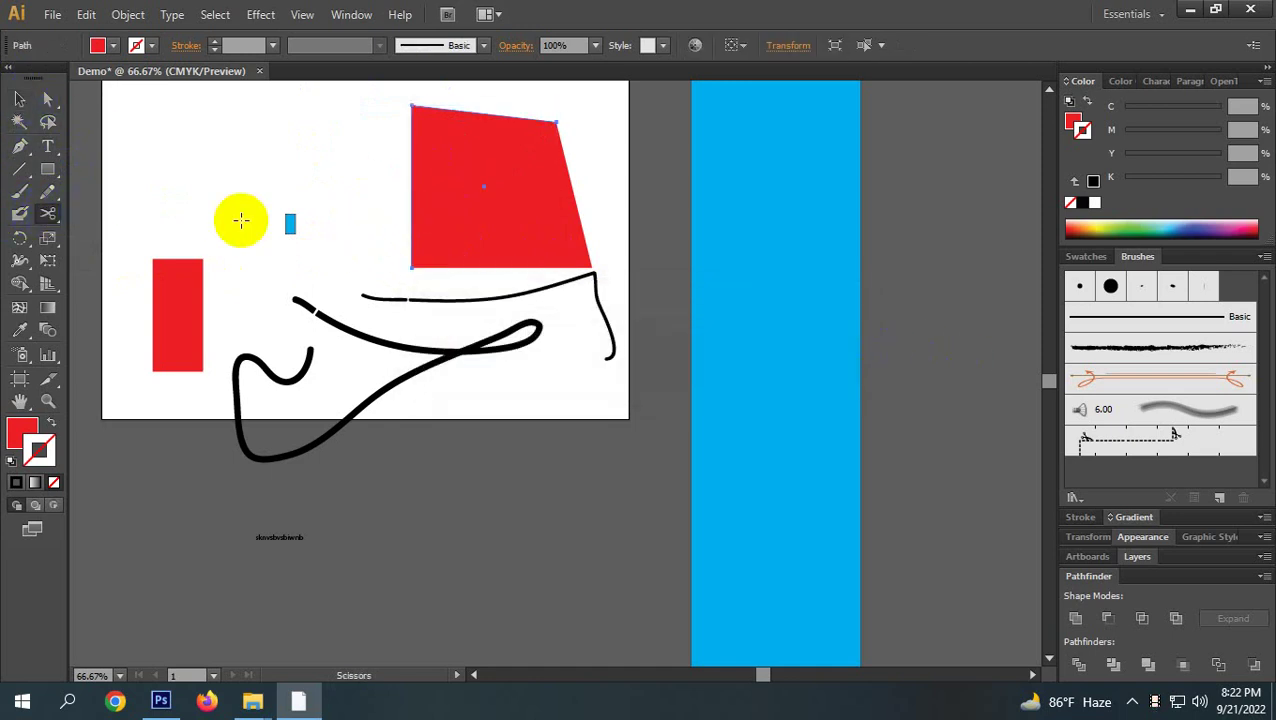
pyautogui.moveTo(55, 228); pyautogui.dragTo(142, 256)
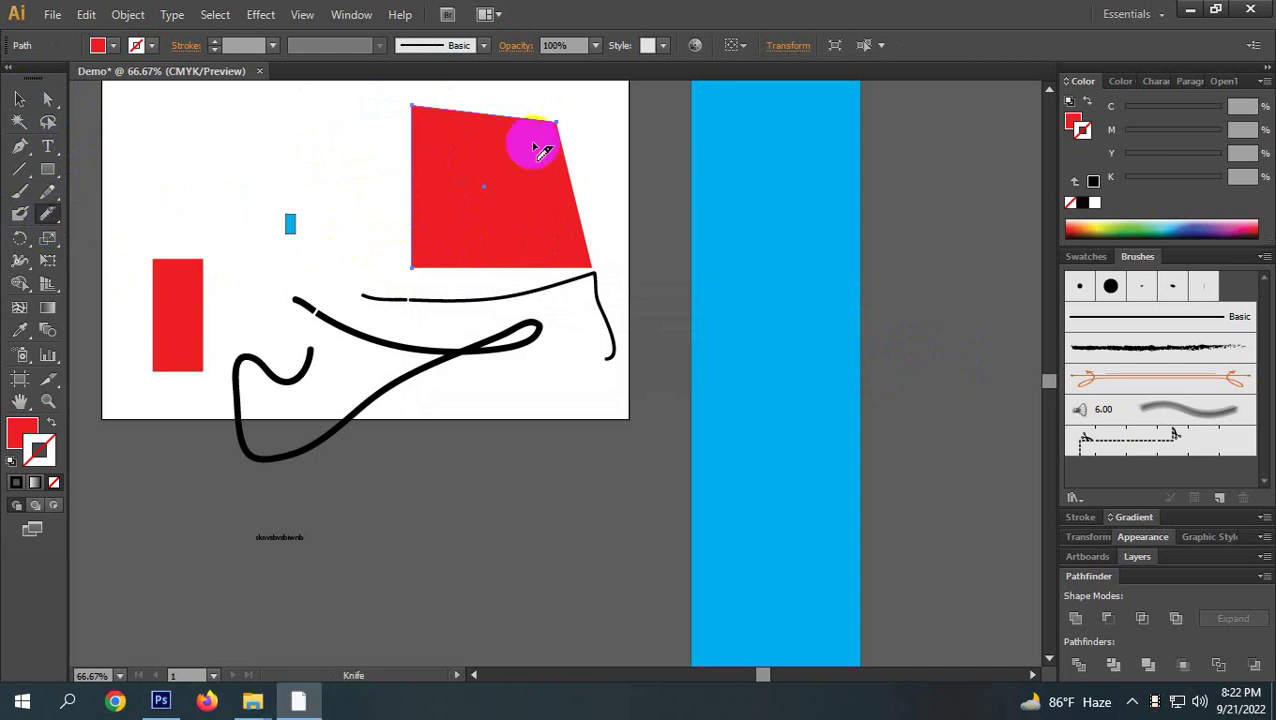
pyautogui.moveTo(500, 88); pyautogui.dragTo(476, 285)
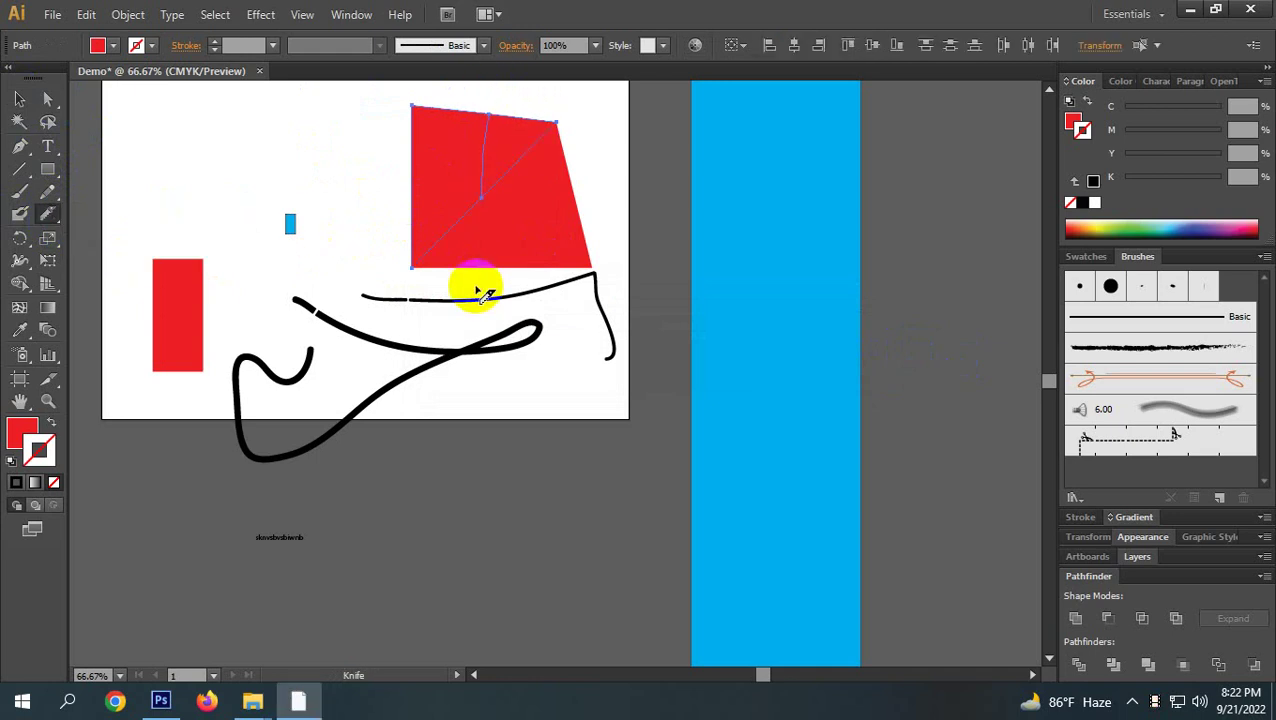
pyautogui.click(493, 162)
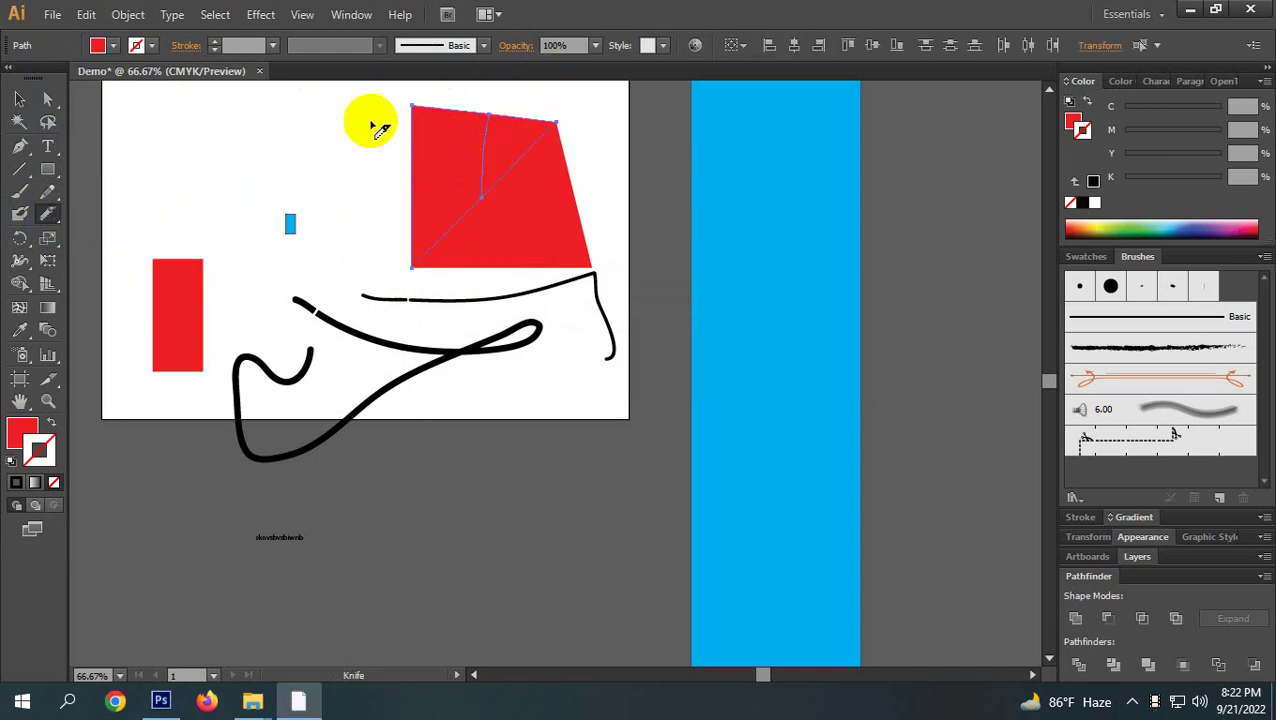
pyautogui.moveTo(505, 165); pyautogui.dragTo(505, 165)
pyautogui.keyDown('ctrl'); pyautogui.click(490, 193); pyautogui.keyUp('ctrl')
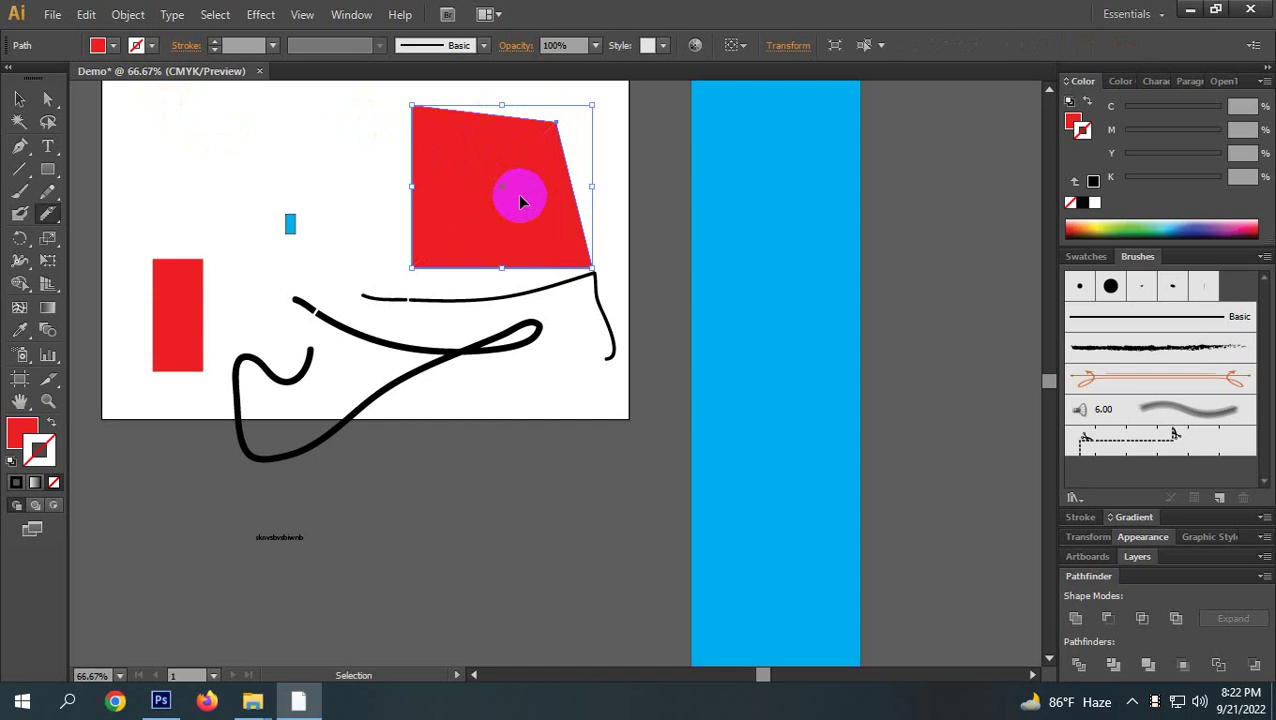
# Slice the whole red quadrilateral from top to bottom near its middle with the Knife tool, and deselect the pieces.
pyautogui.moveTo(484, 94); pyautogui.dragTo(484, 282)
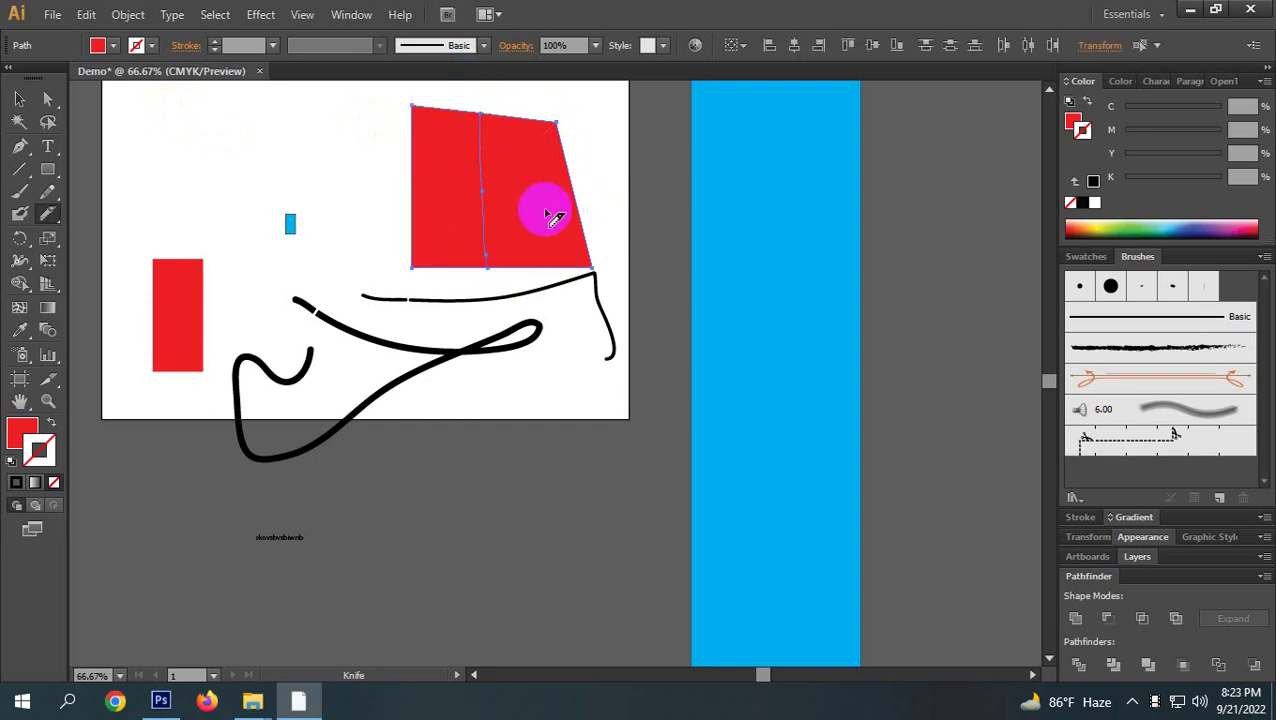
pyautogui.click(19, 99)
pyautogui.click(342, 137)
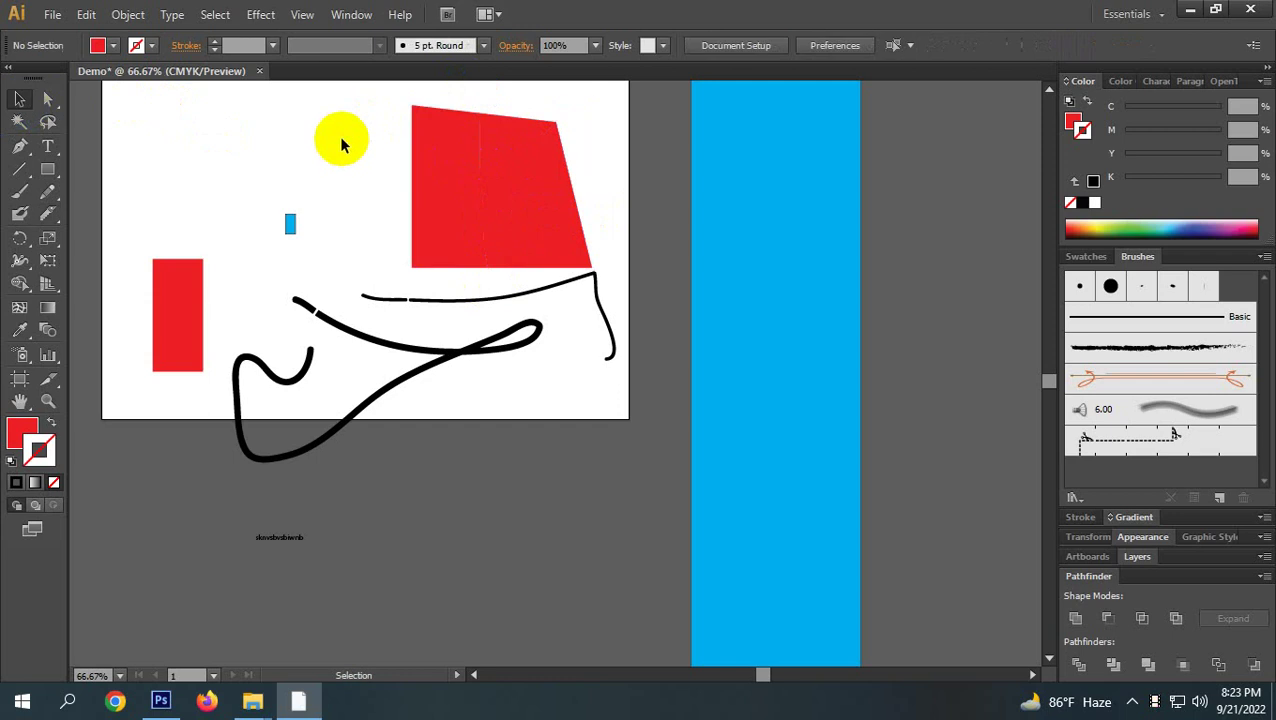
# Move the left piece of the sliced red quadrilateral away from the other piece, undo the move, and deselect it.
pyautogui.moveTo(423, 187); pyautogui.dragTo(297, 187)
pyautogui.hotkey('ctrl', 'z')
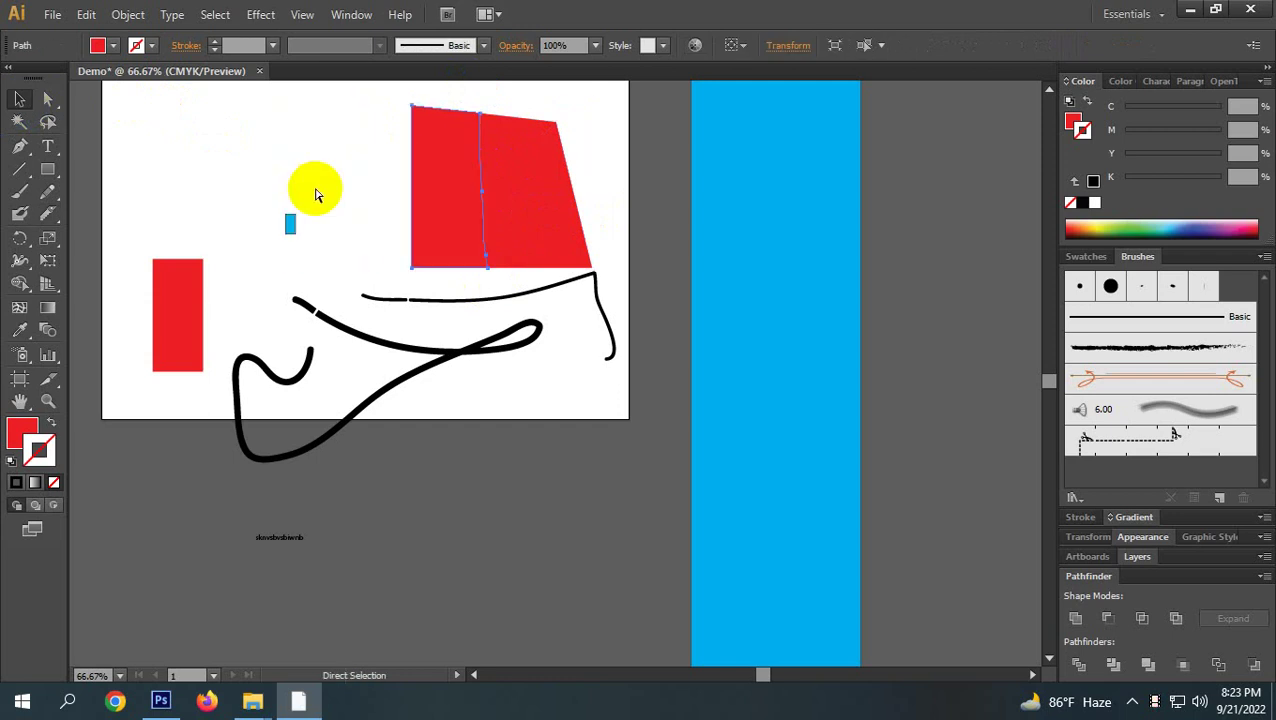
pyautogui.click(320, 183)
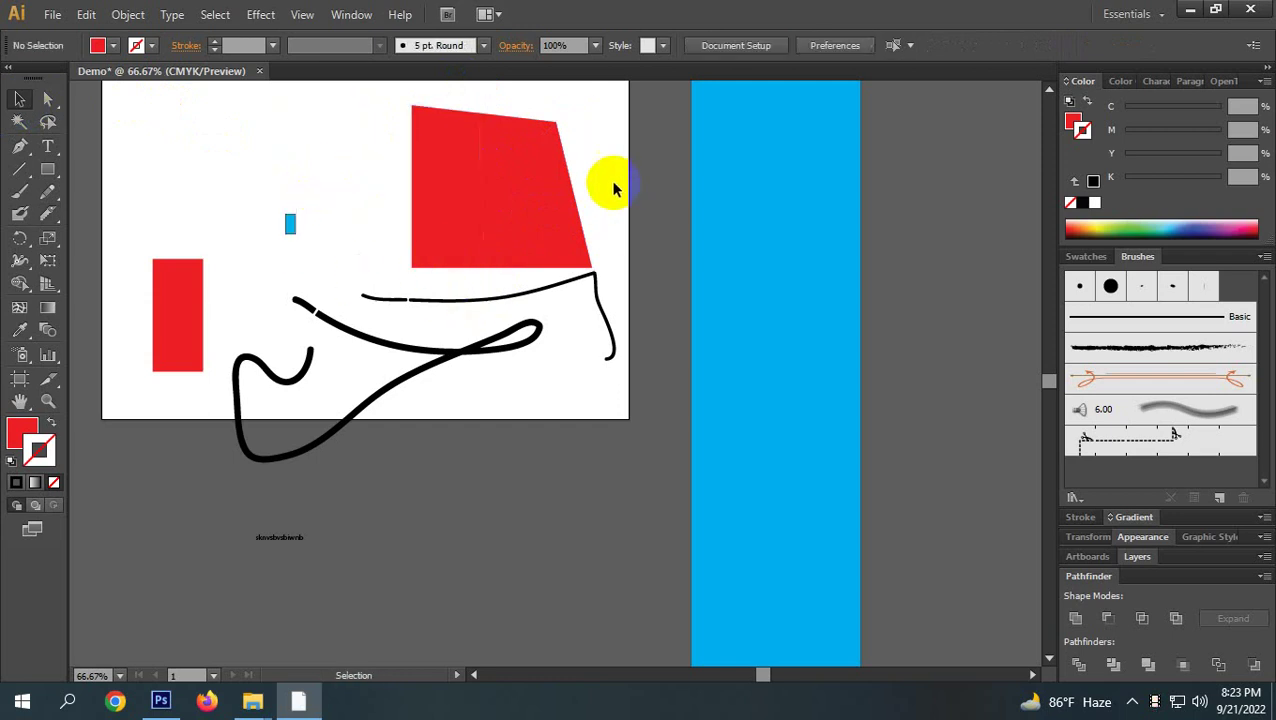
# Undo the cutting, erasing and brush edits back to the thick black line below the artboard, and deselect it.
pyautogui.moveTo(621, 168)
pyautogui.mouseDown()
pyautogui.moveTo(553, 328)
pyautogui.moveTo(632, 219)
pyautogui.moveTo(555, 313)
pyautogui.moveTo(282, 441)
pyautogui.moveTo(295, 441)
pyautogui.mouseUp()
pyautogui.press('a')
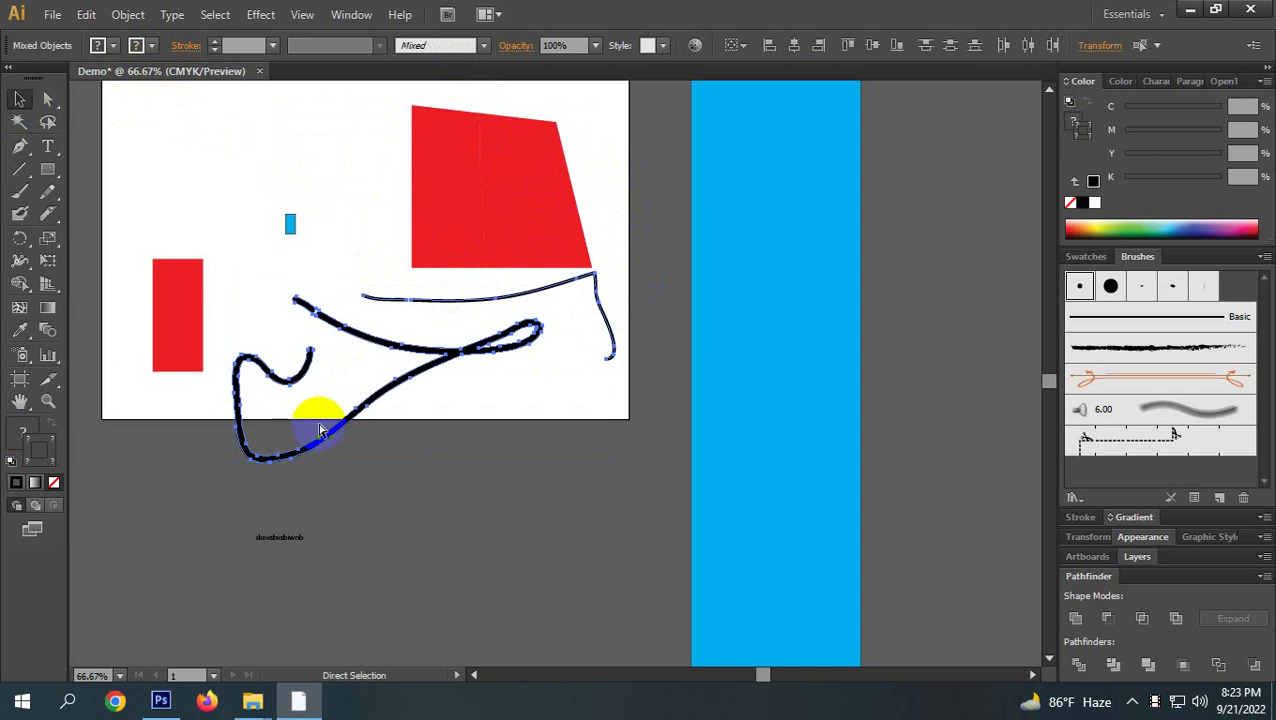
pyautogui.hotkey('ctrl', 'z')
pyautogui.hotkey('ctrl', 'z')
pyautogui.hotkey('ctrl', 'z')
pyautogui.hotkey('ctrl', 'z')
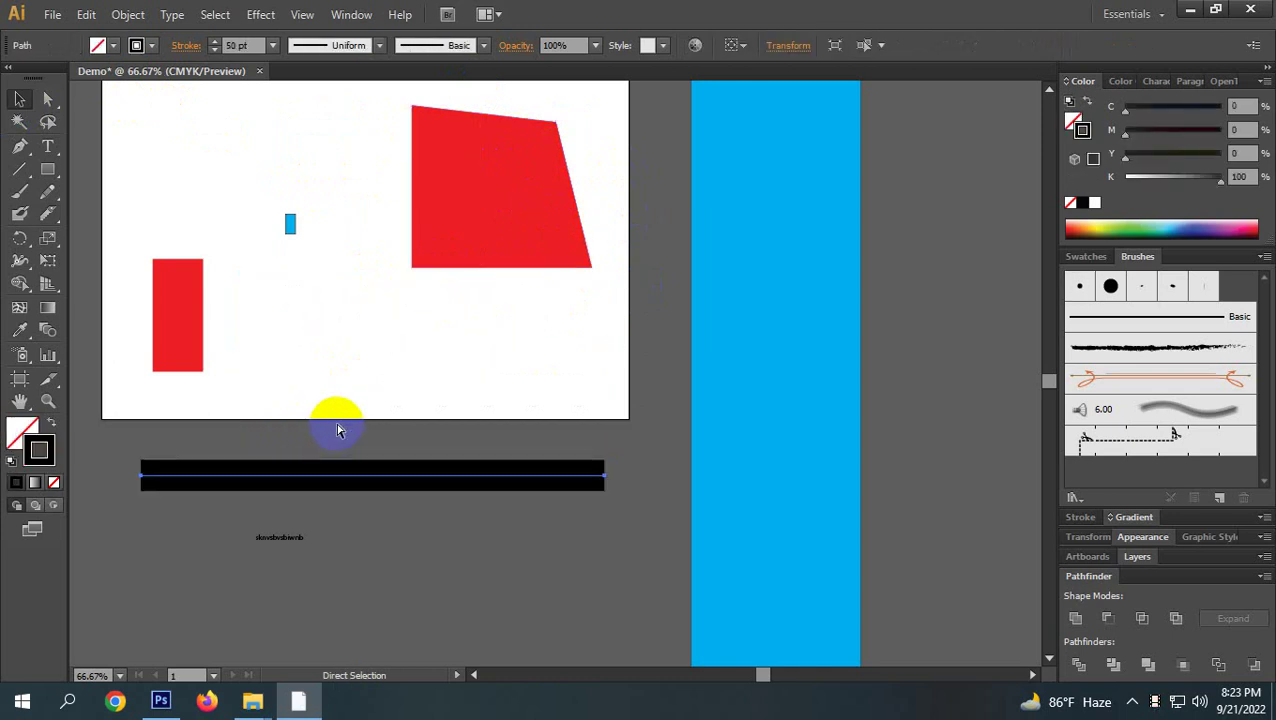
pyautogui.press('v')
pyautogui.click(442, 352)
pyautogui.moveTo(259, 390); pyautogui.dragTo(407, 322)
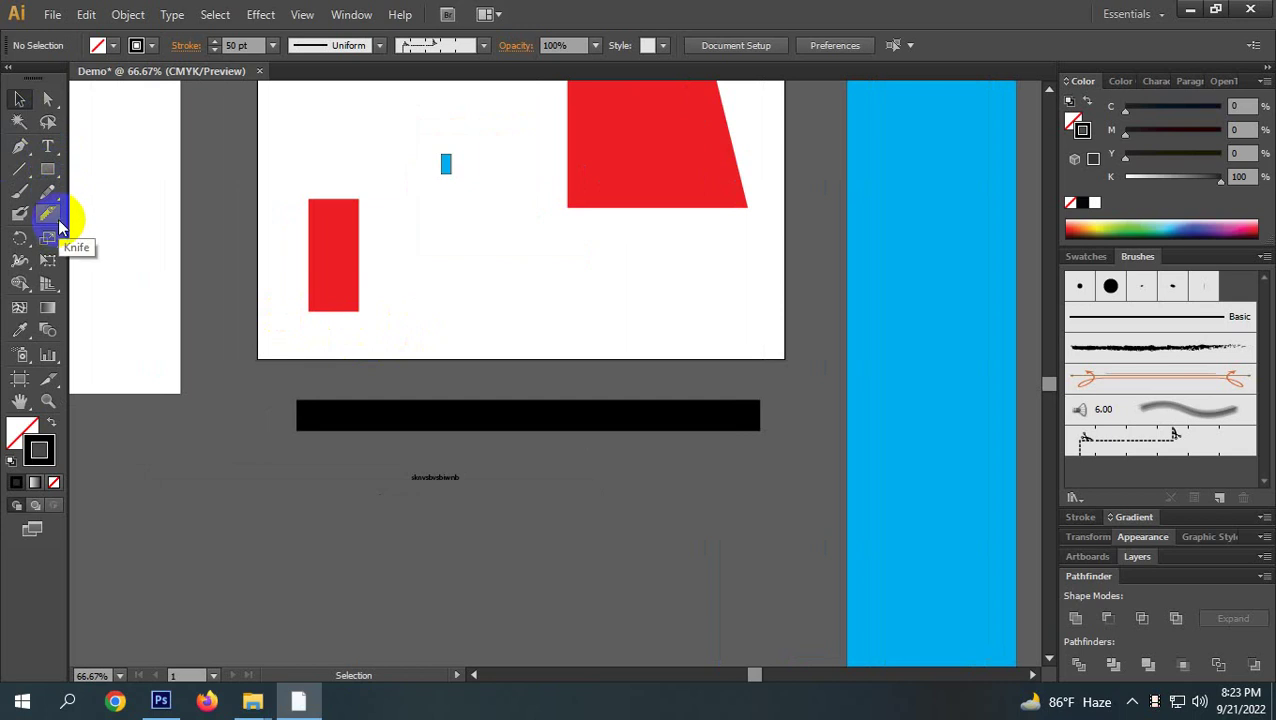
# Examine the Rotate, Scale and Width tool groups with their hidden tools, plus the Free Transform and Shape Builder tools.
pyautogui.click(19, 238)
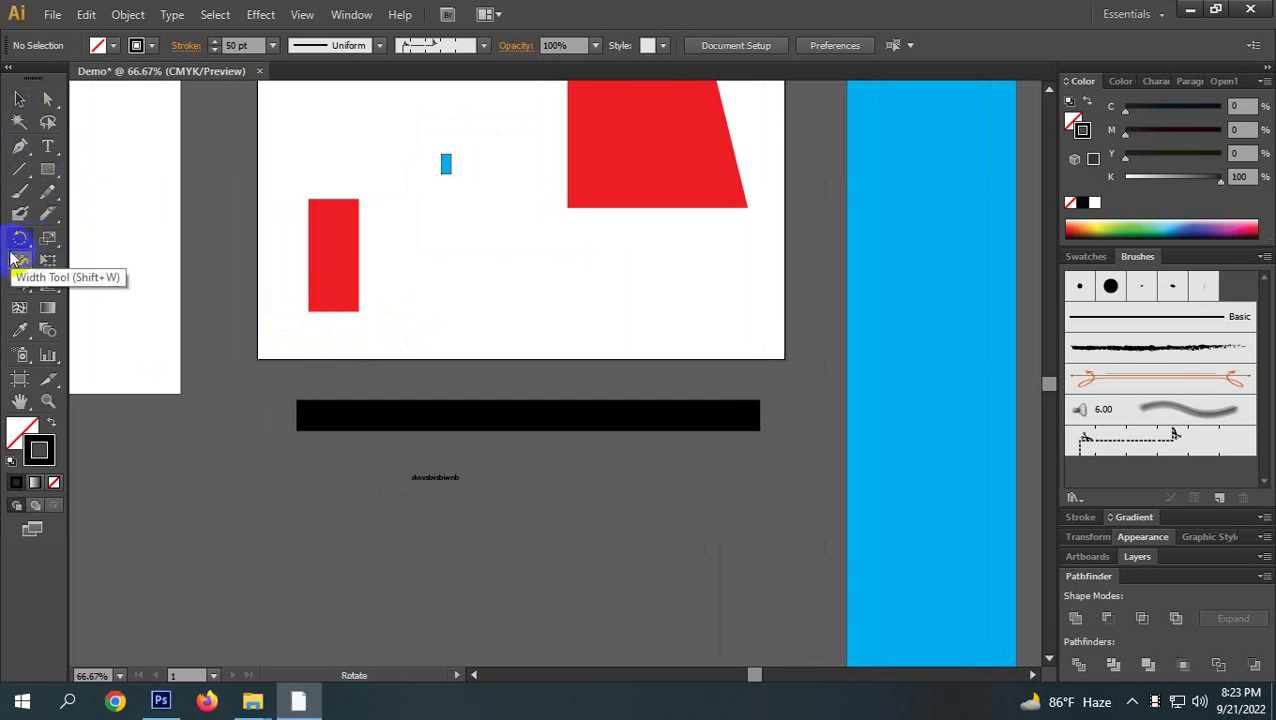
pyautogui.click(17, 245)
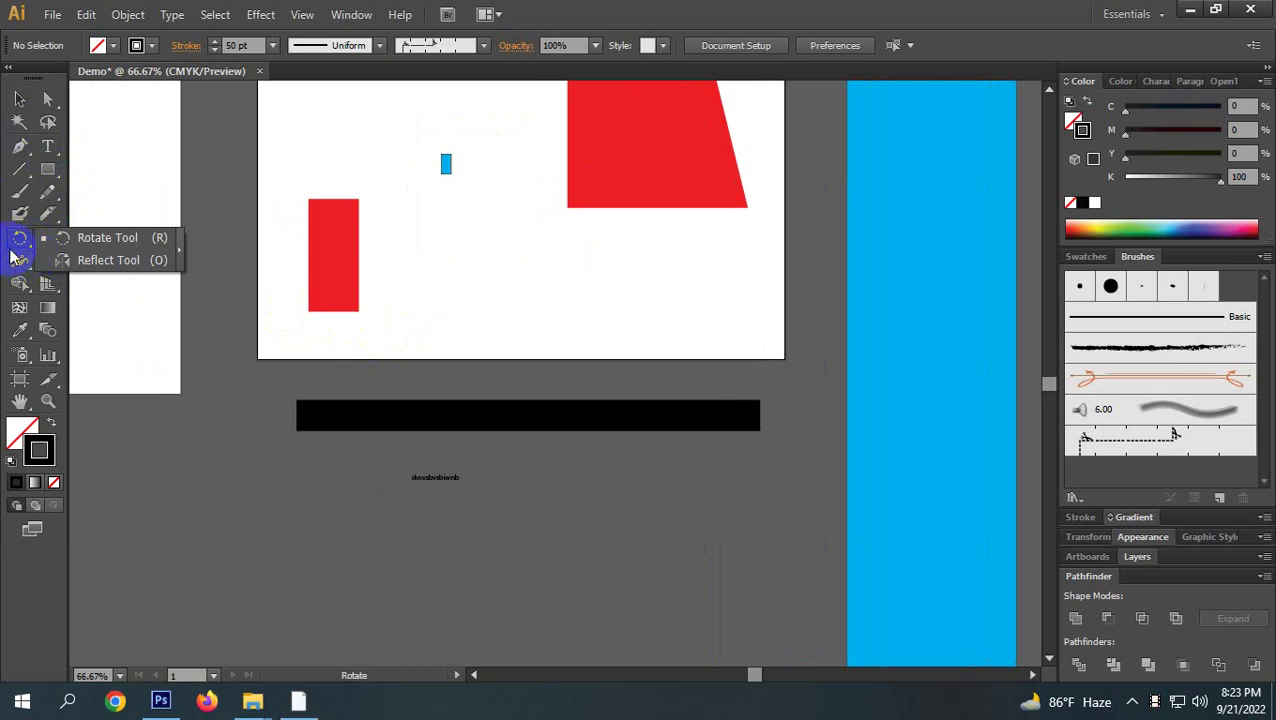
pyautogui.click(33, 246)
pyautogui.click(38, 244)
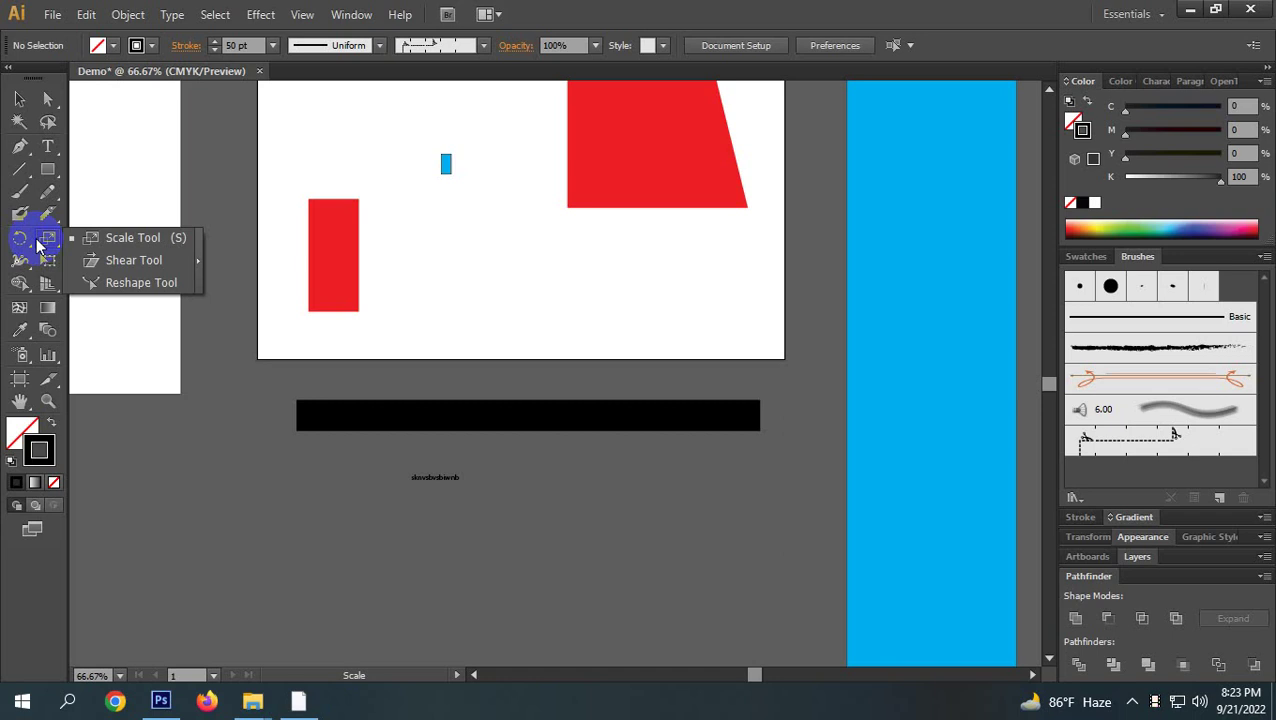
pyautogui.click(19, 261)
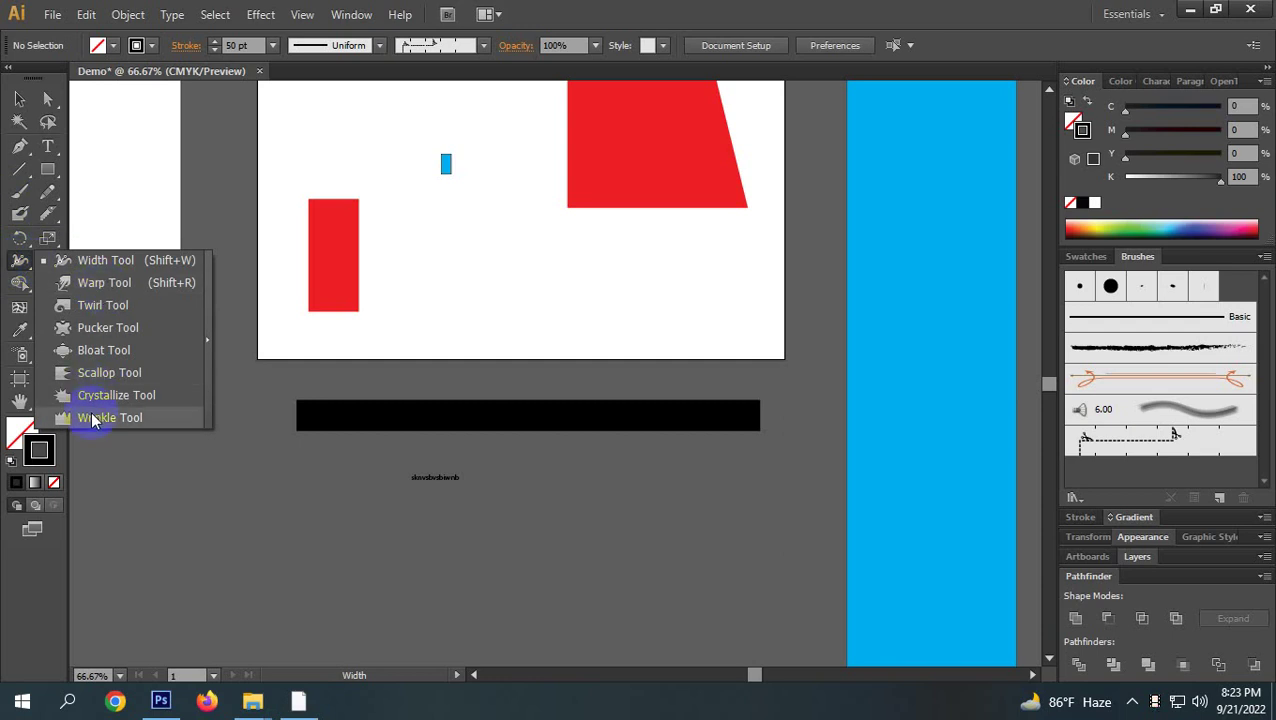
pyautogui.click(15, 258)
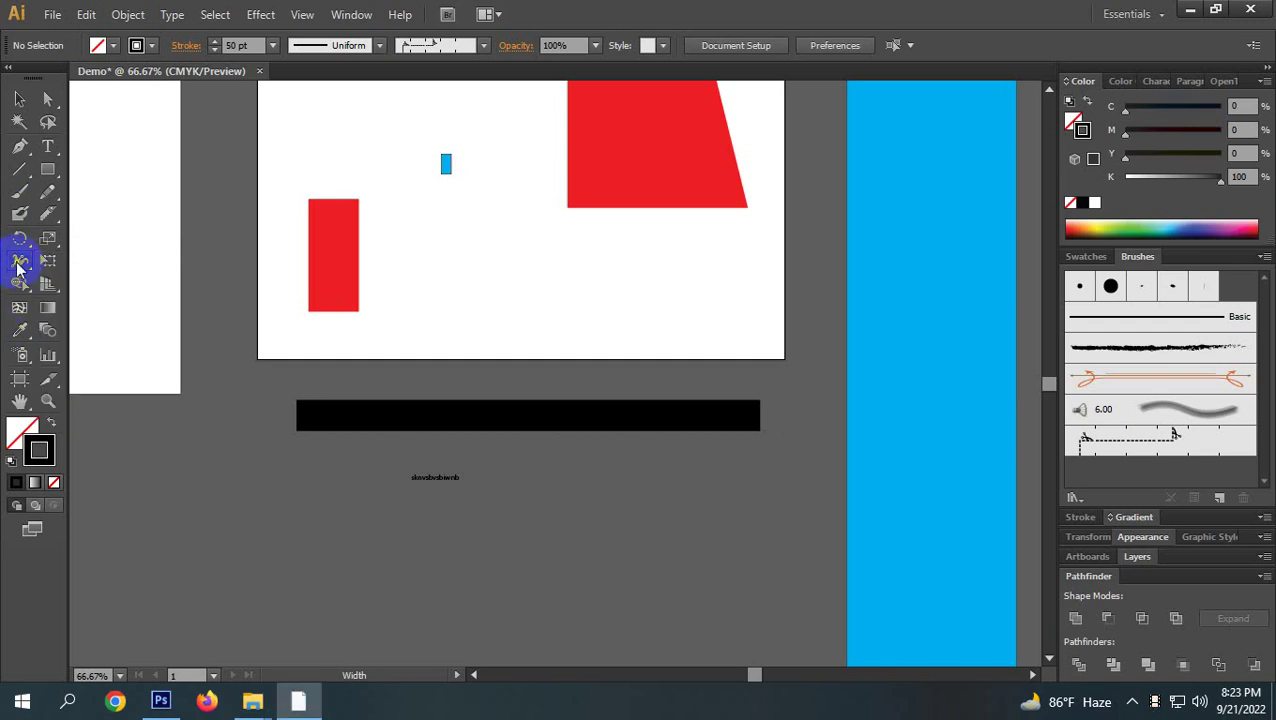
pyautogui.click(46, 266)
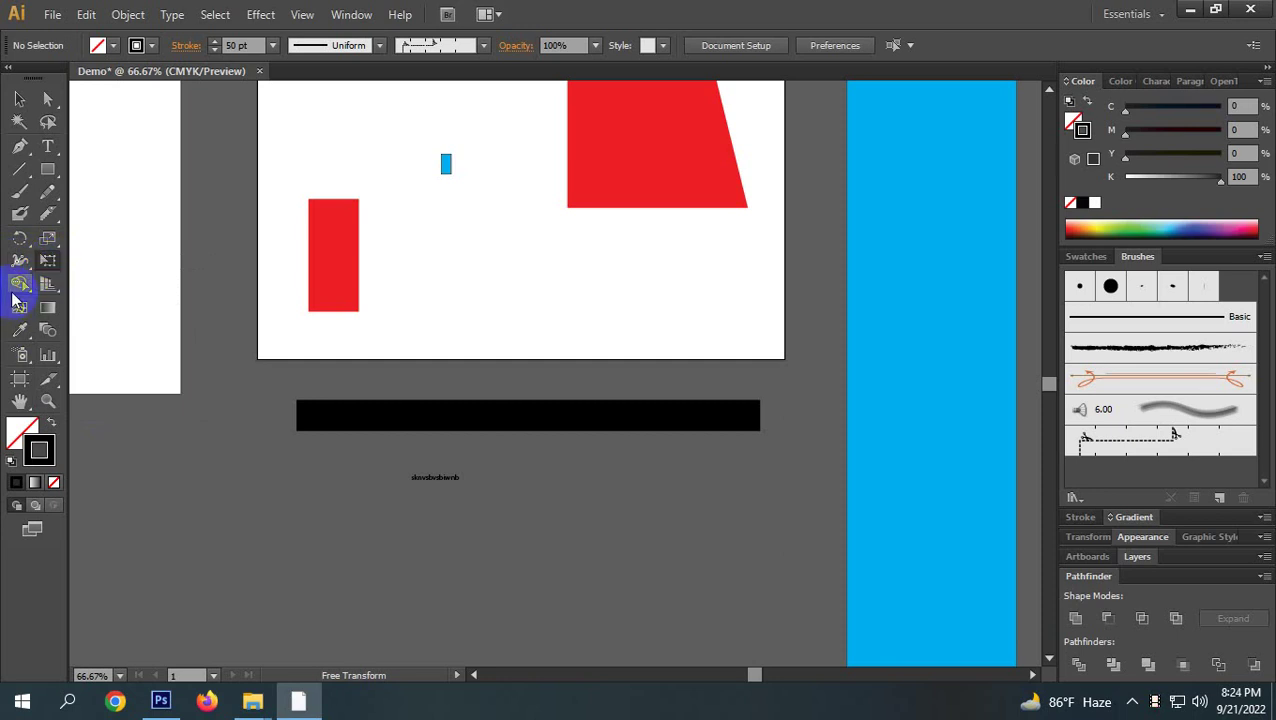
pyautogui.click(14, 290)
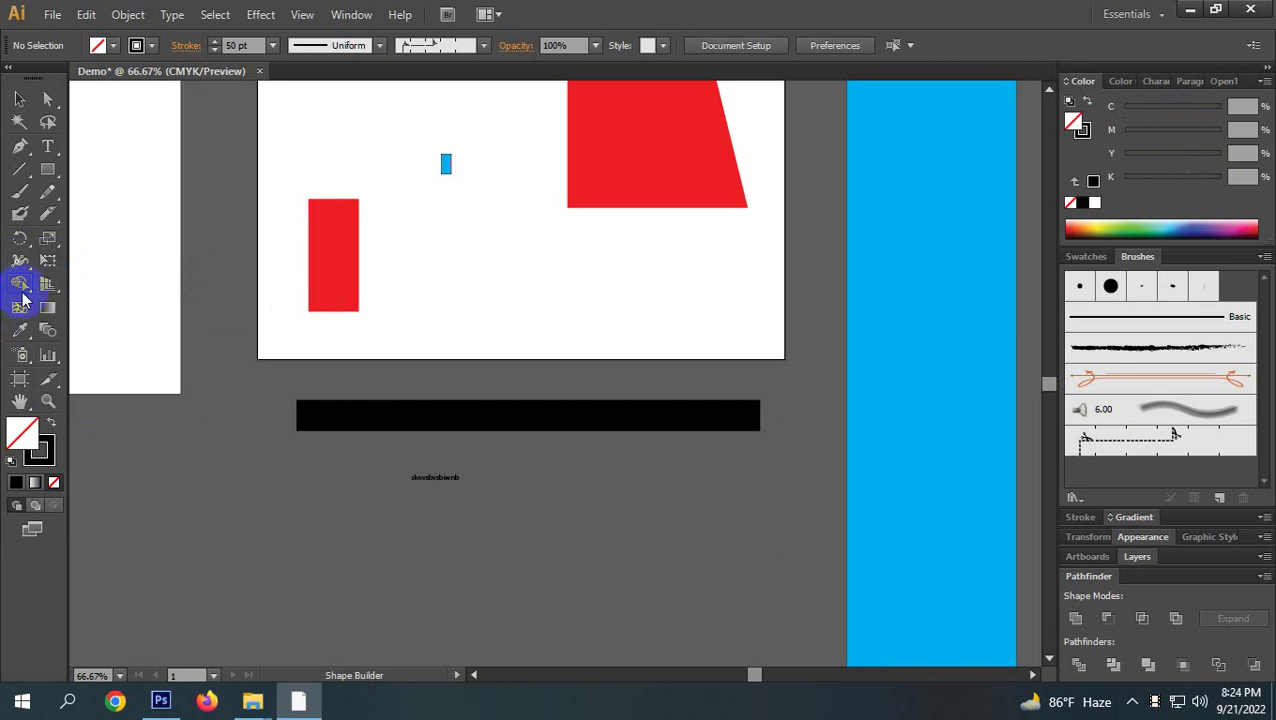
# Display the perspective grid over the artboard with the Perspective Grid tool, and hide it again.
pyautogui.click(48, 284)
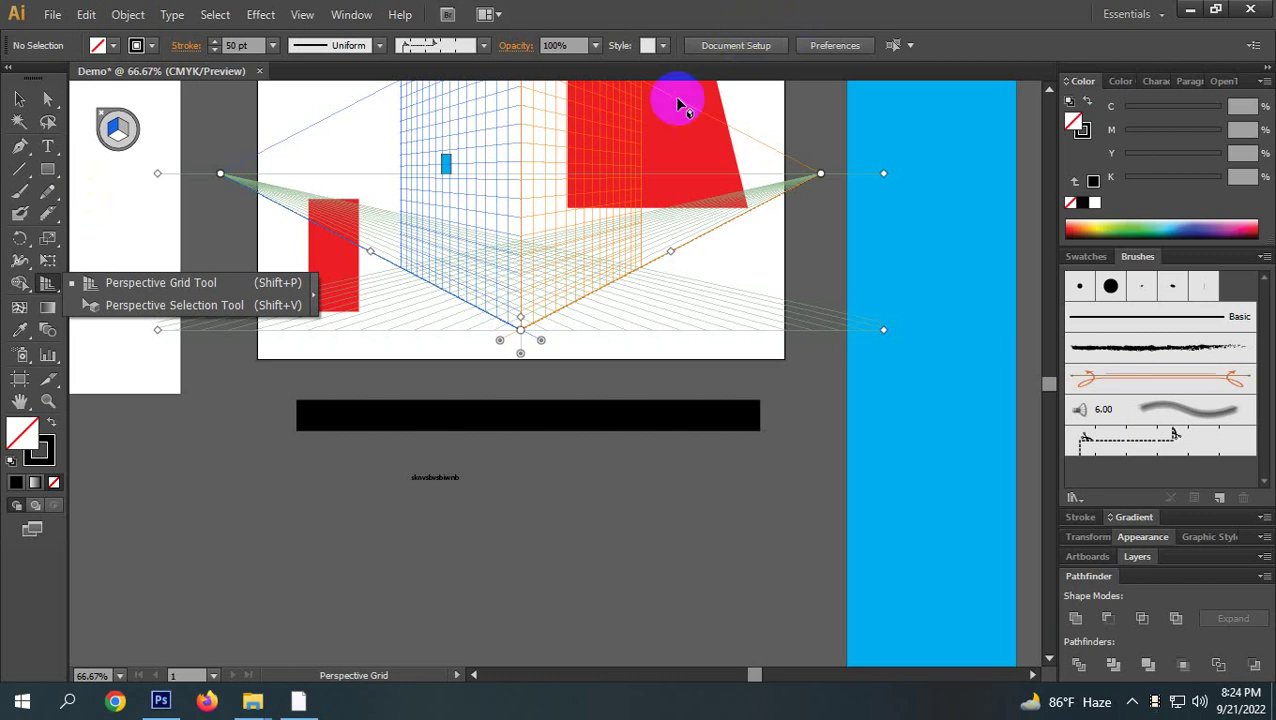
pyautogui.scroll(3, 627, 416)
pyautogui.click(630, 405)
pyautogui.click(107, 108)
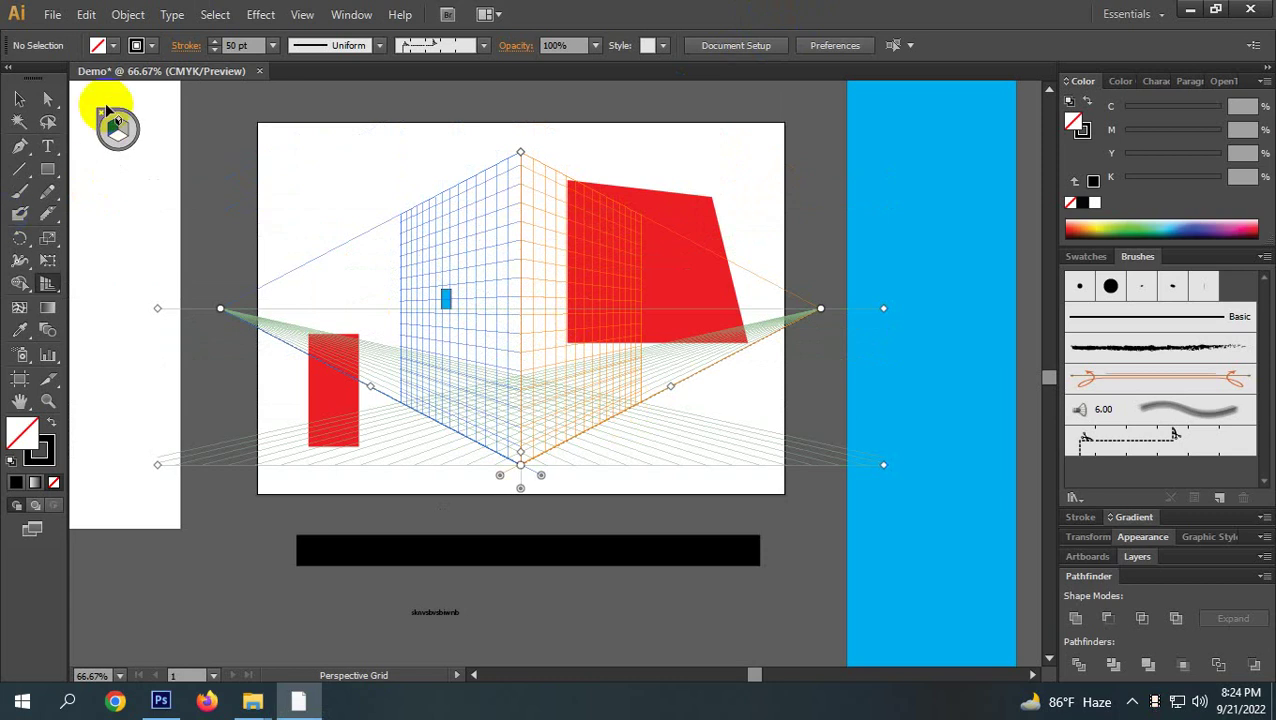
pyautogui.click(102, 119)
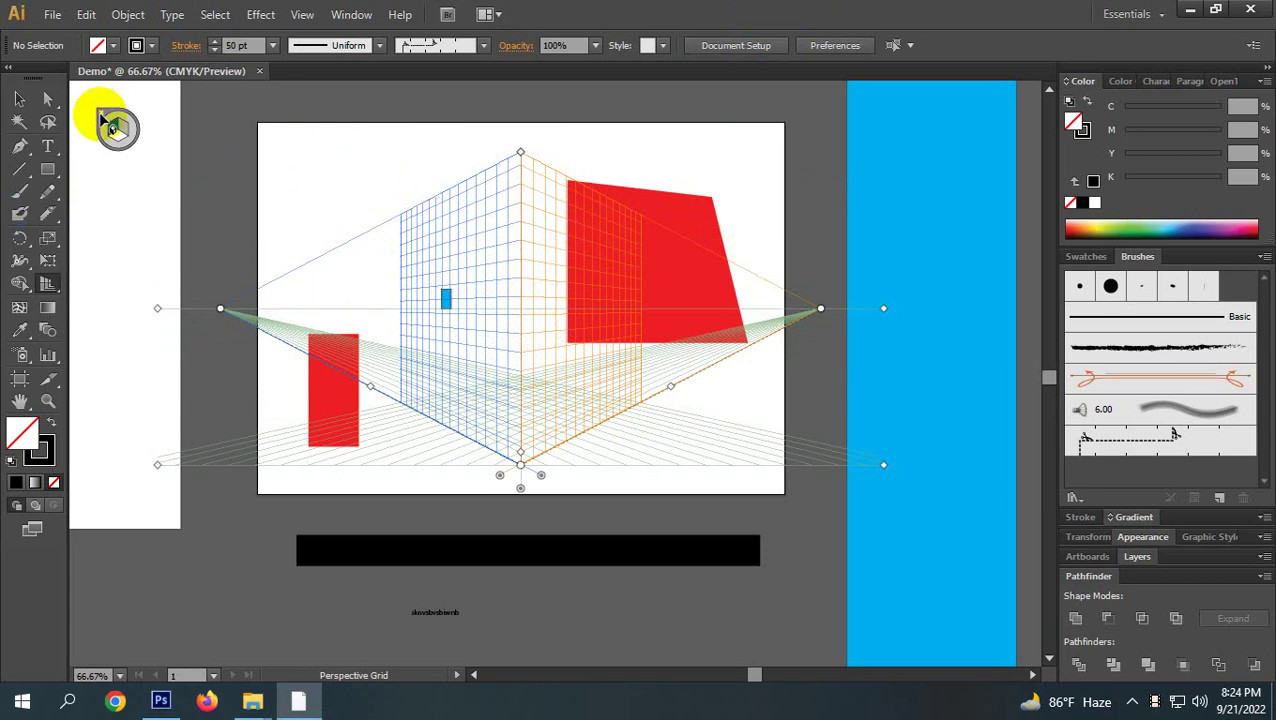
pyautogui.click(104, 120)
pyautogui.click(101, 113)
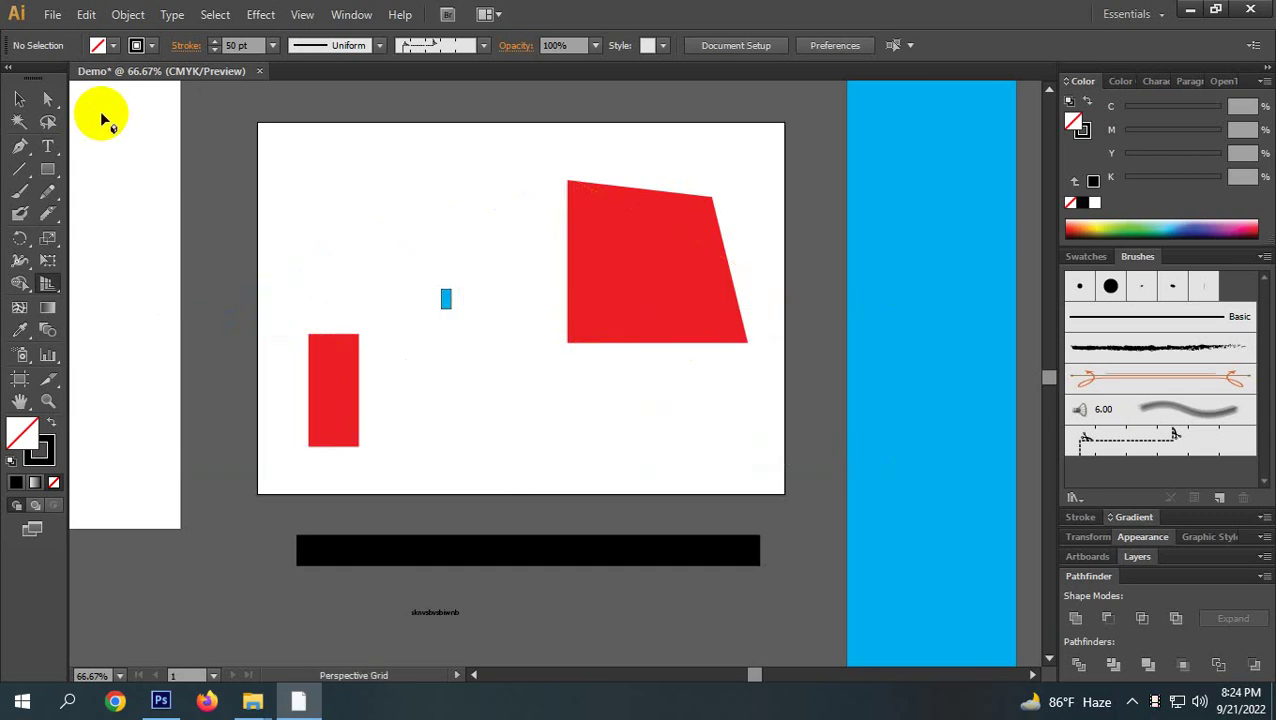
pyautogui.click(19, 309)
pyautogui.click(48, 310)
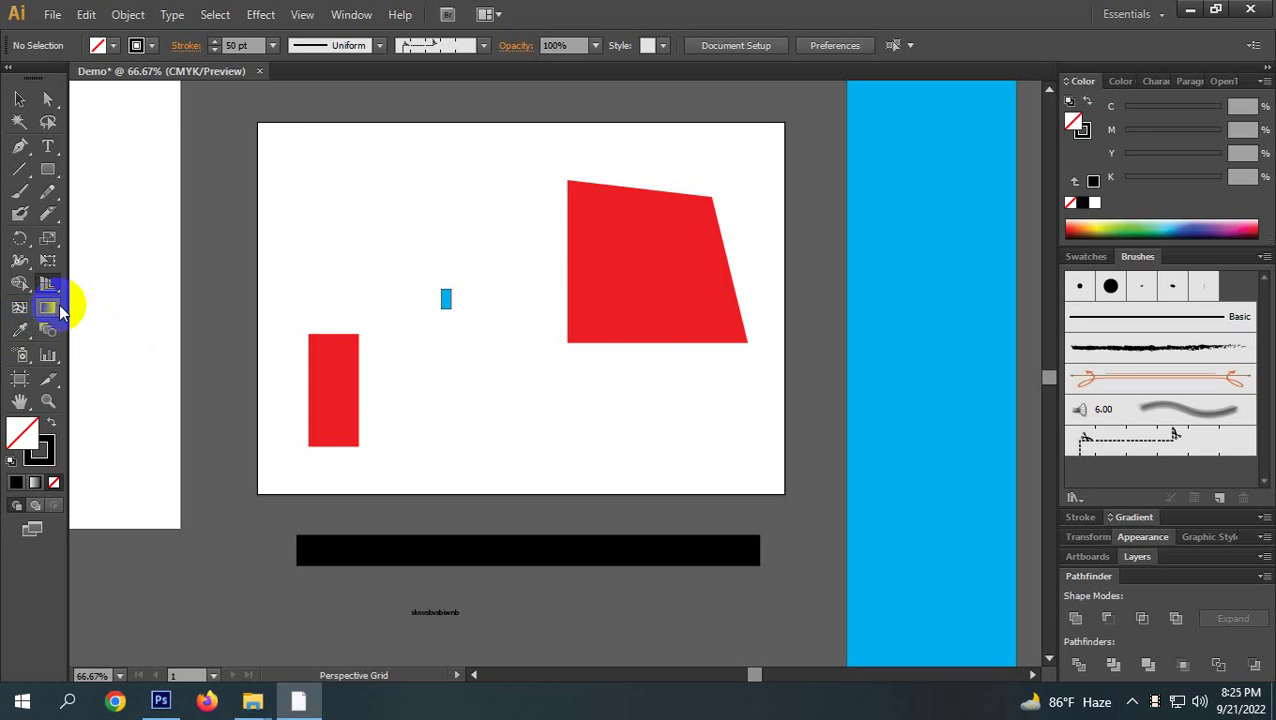
pyautogui.click(19, 332)
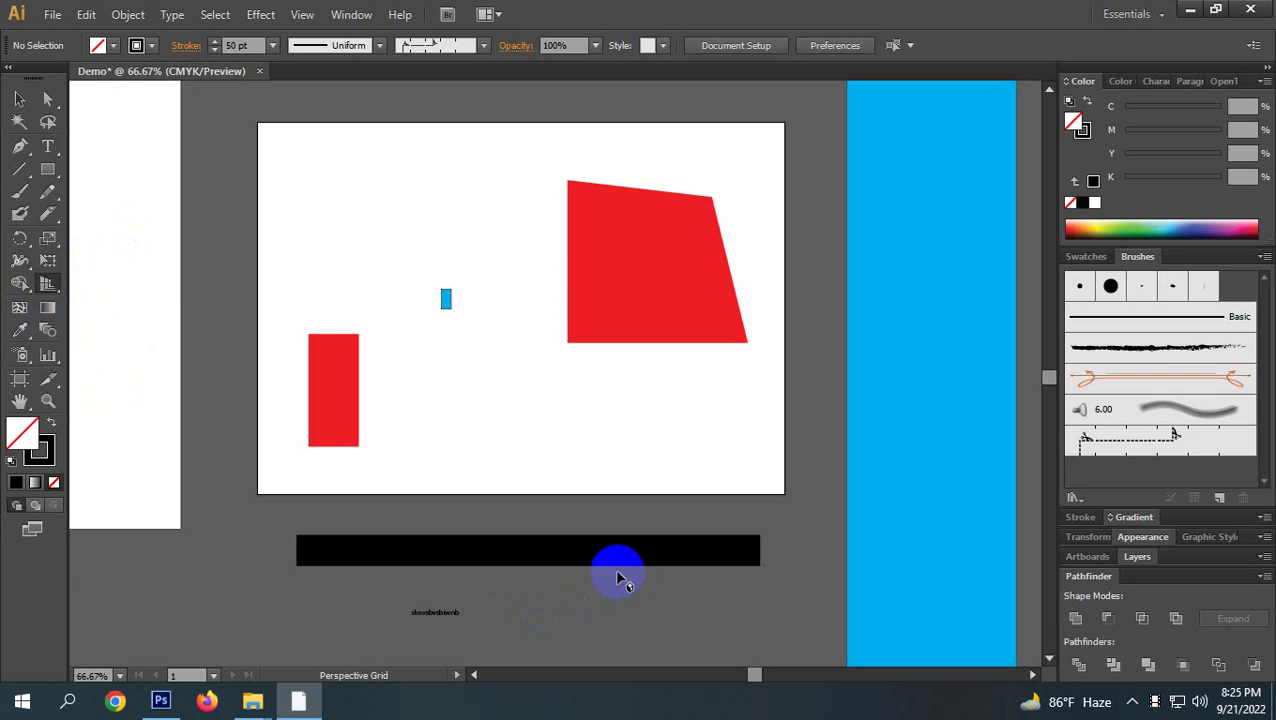
pyautogui.click(309, 368)
# Select the large blue rectangle beside the artboard and apply the red quadrilateral's appearance to it with the Eyedropper tool.
pyautogui.click(19, 98)
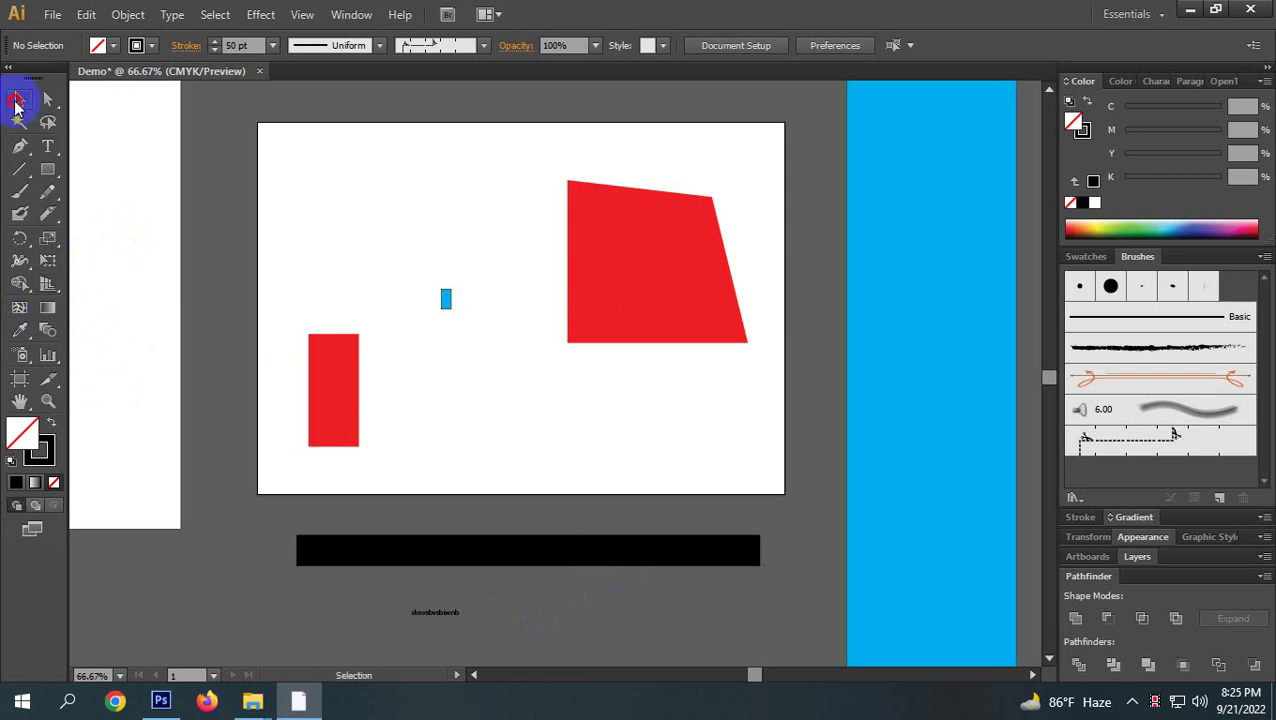
pyautogui.click(451, 306)
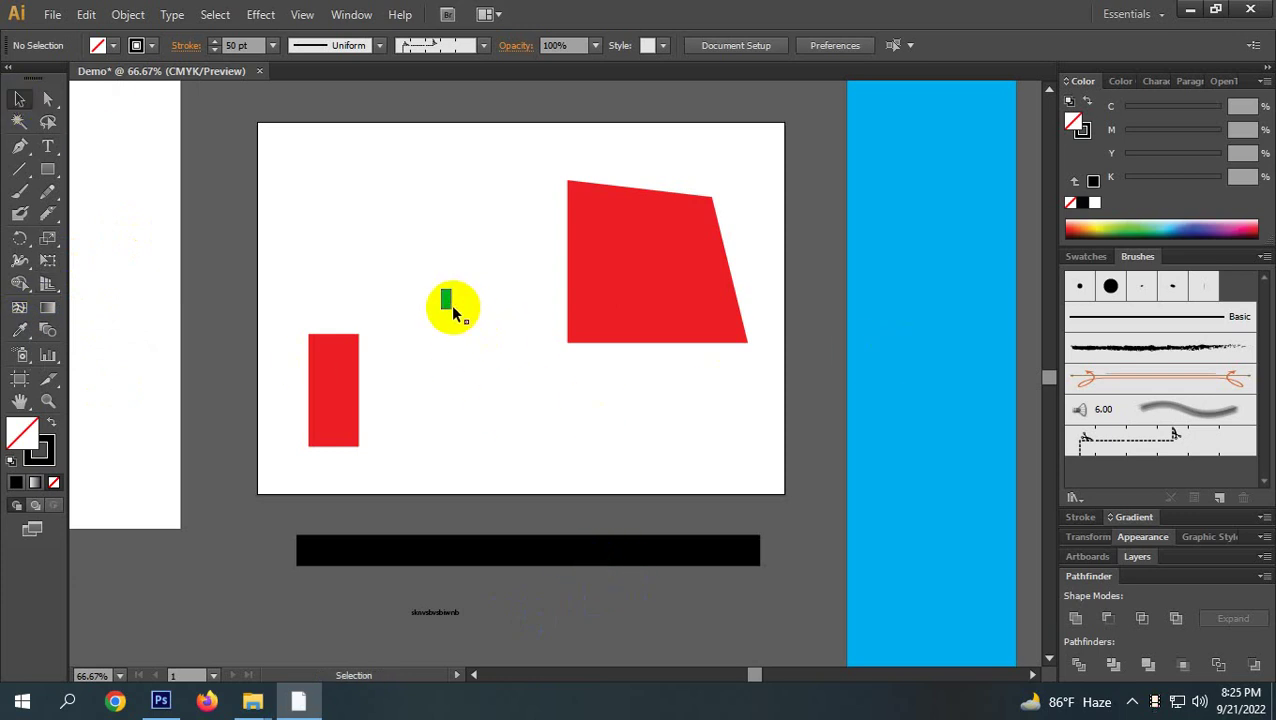
pyautogui.click(683, 318)
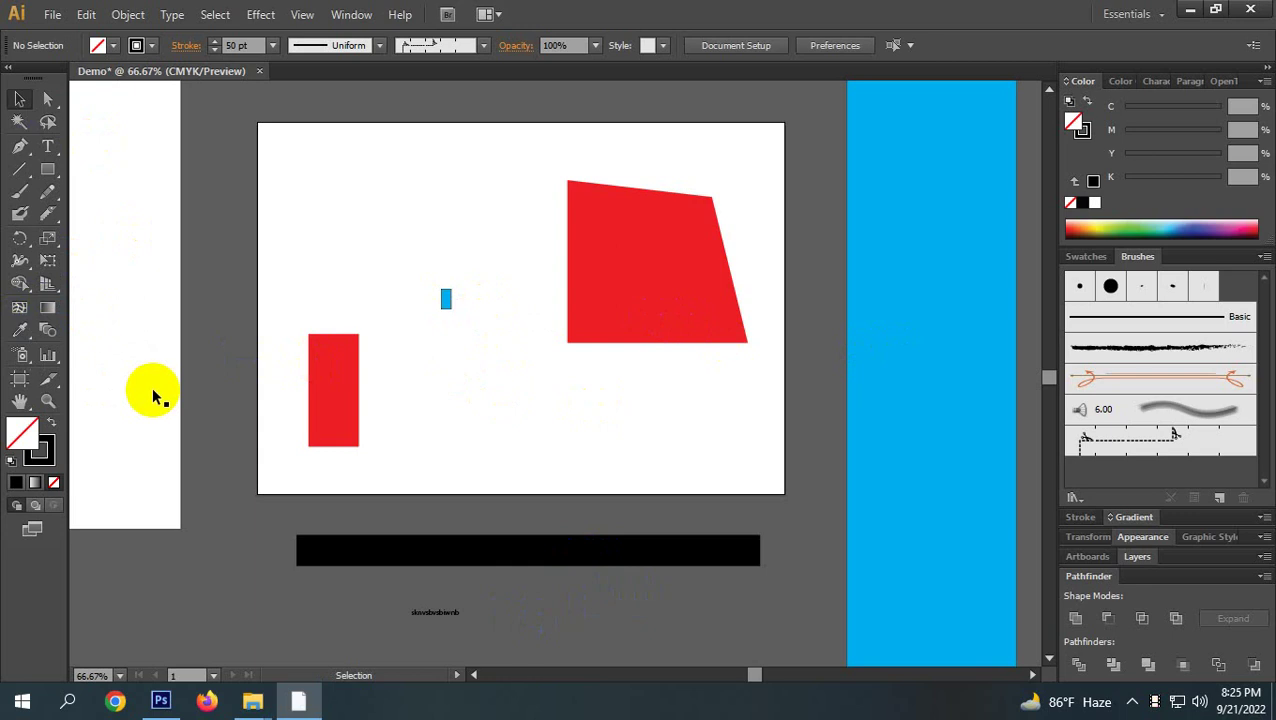
pyautogui.click(44, 358)
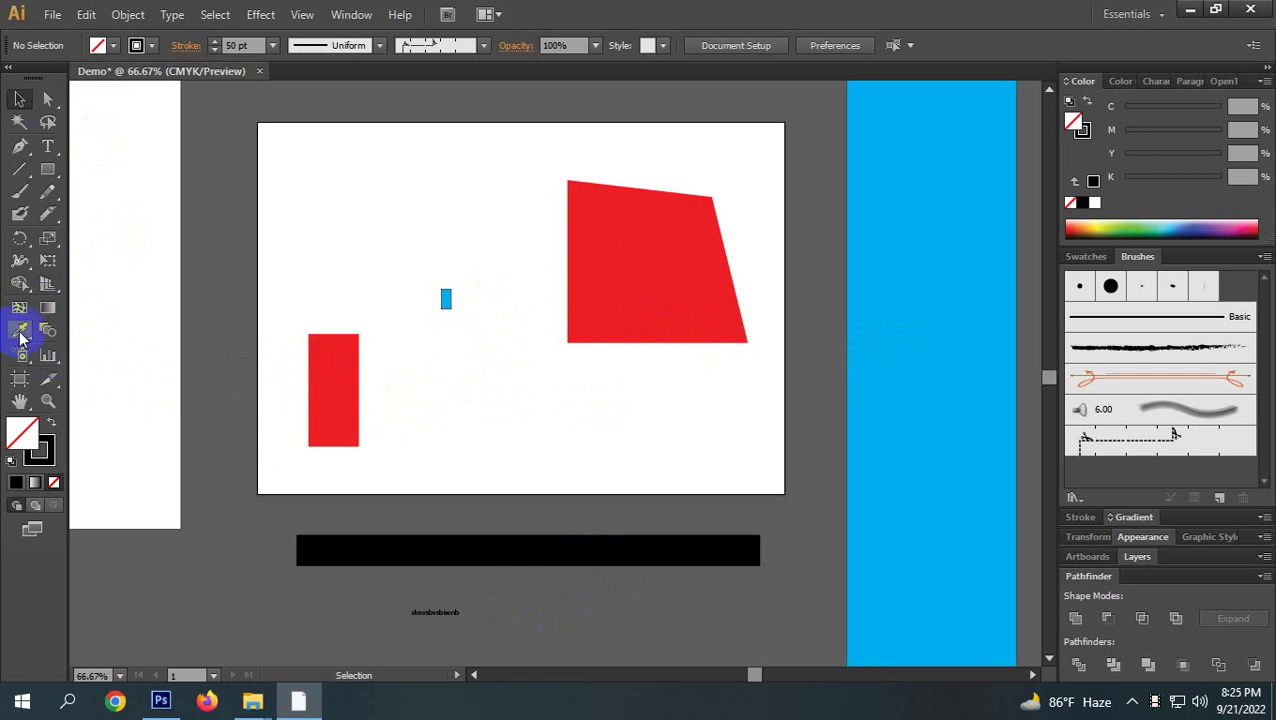
pyautogui.moveTo(527, 203); pyautogui.dragTo(550, 237)
pyautogui.click(968, 305)
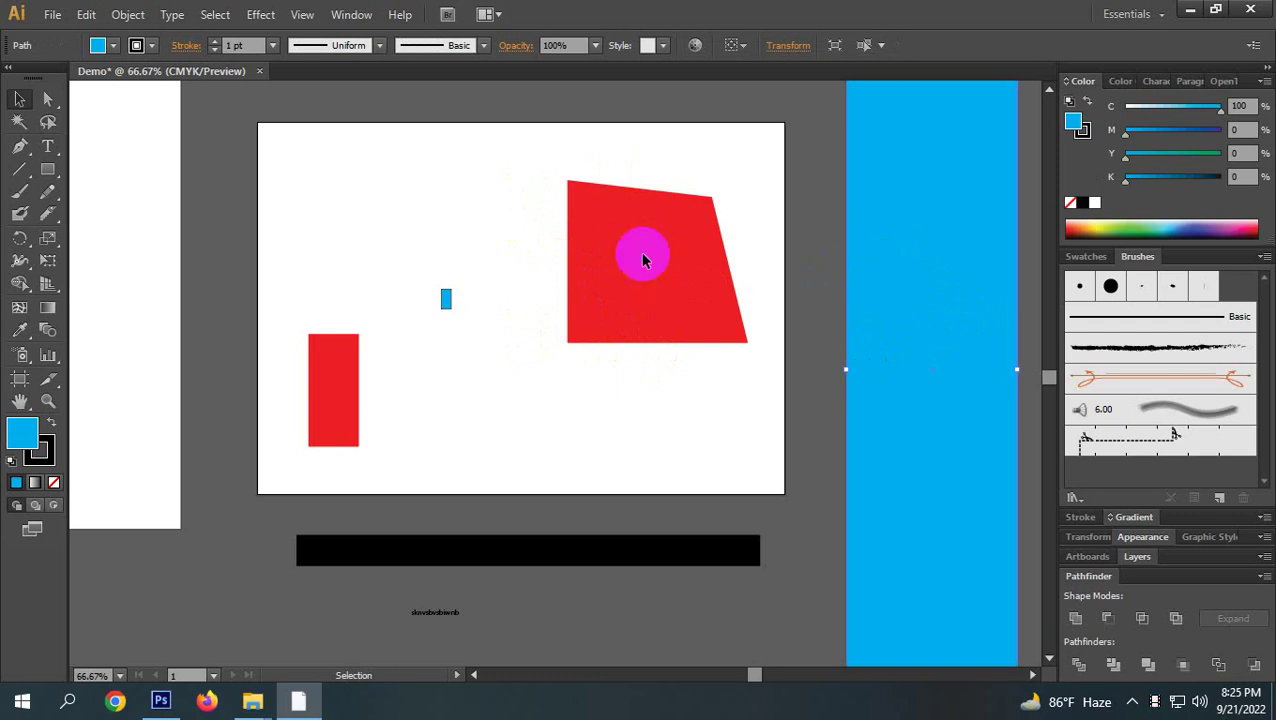
pyautogui.click(20, 332)
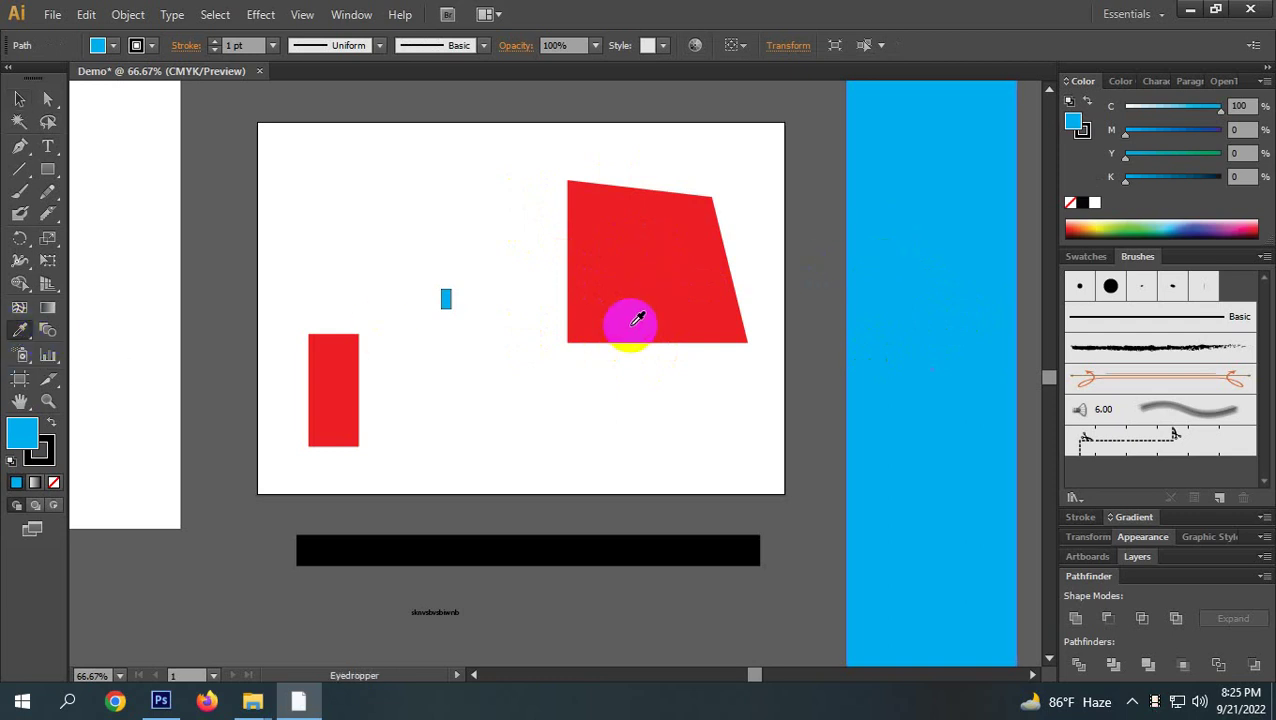
pyautogui.click(635, 268)
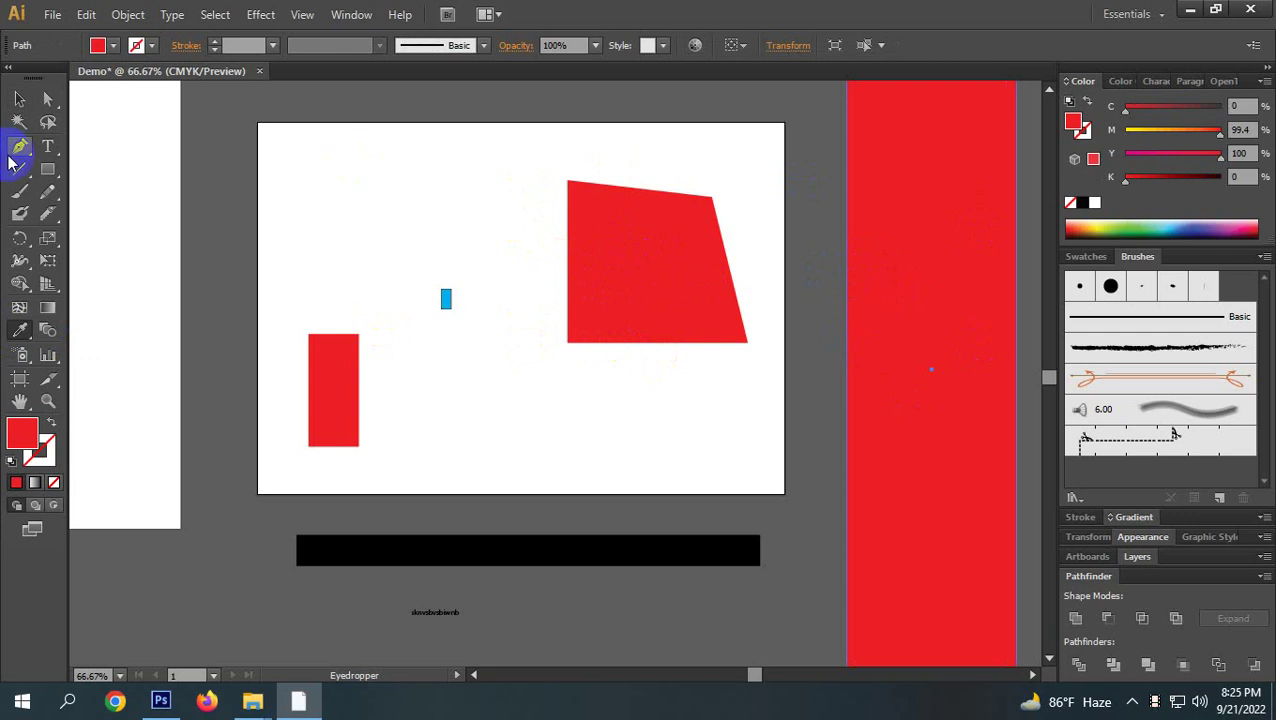
# Delete the small blue rectangle and all the red shapes on and beside the artboard.
pyautogui.click(20, 98)
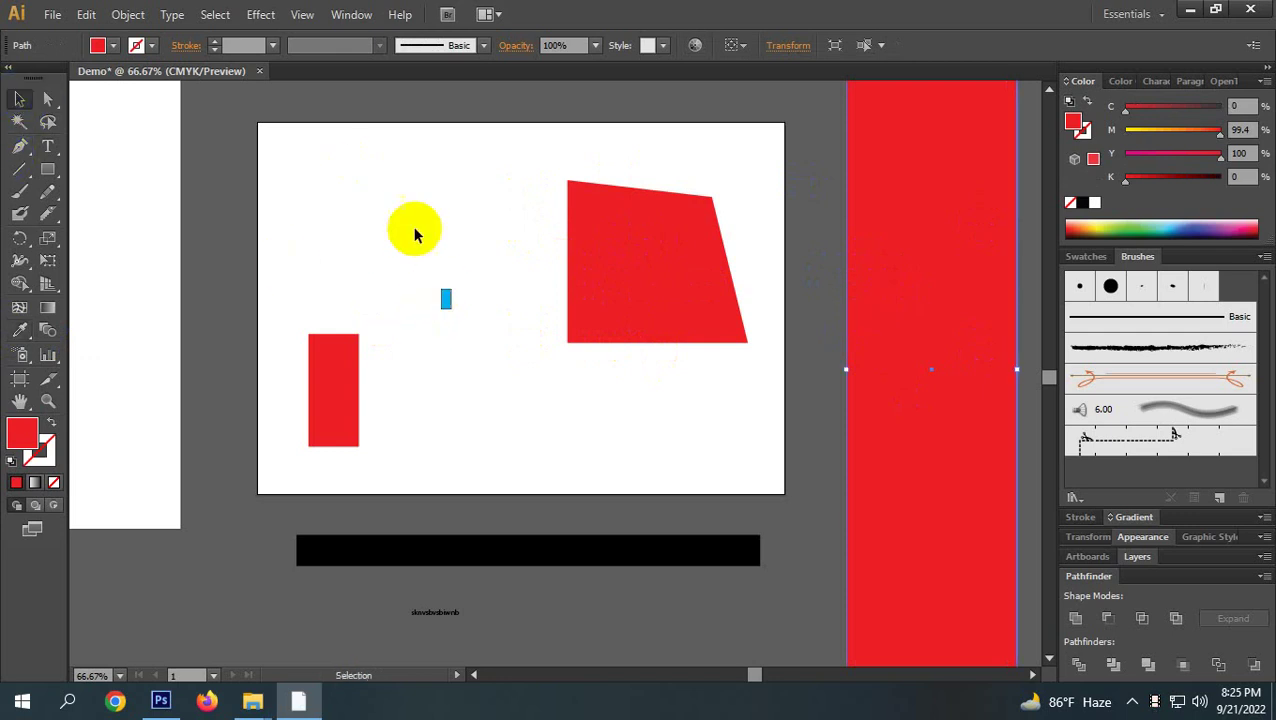
pyautogui.moveTo(296, 205); pyautogui.dragTo(895, 415)
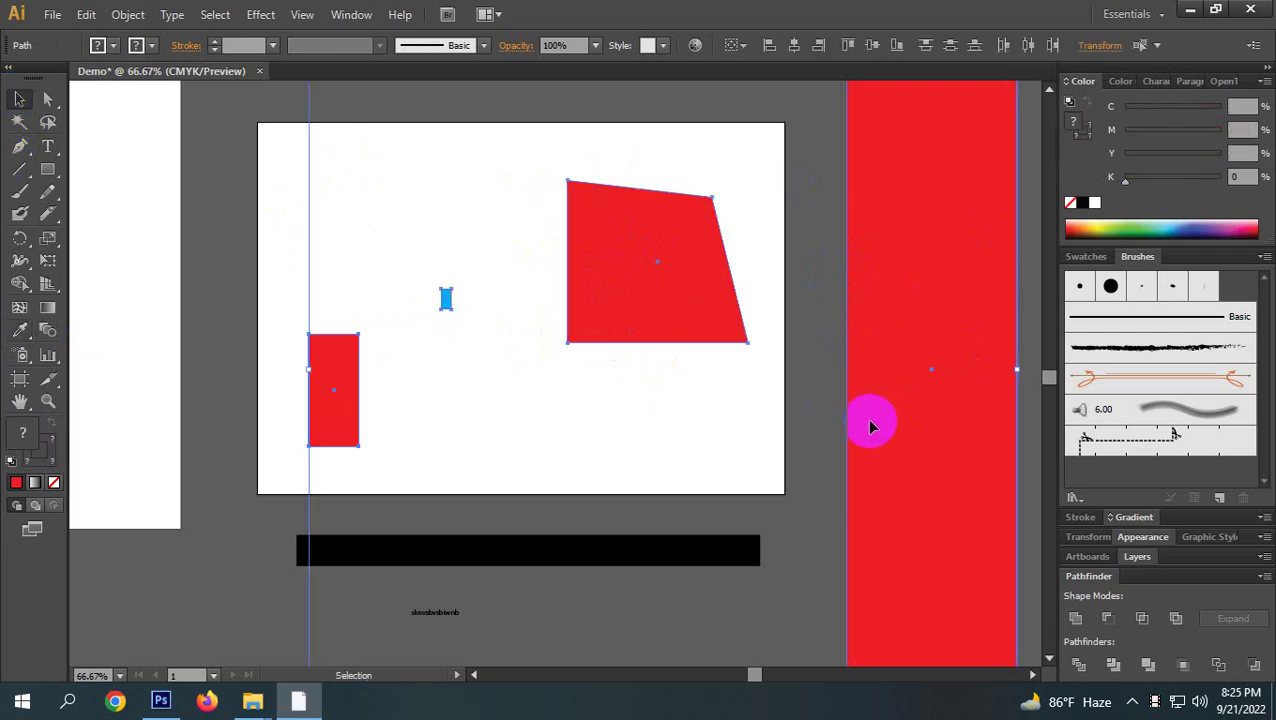
pyautogui.press('Delete')
# Move the tiny text below the artboard onto it and enlarge it to about 44 pt.
pyautogui.moveTo(436, 613); pyautogui.dragTo(598, 353)
pyautogui.click(582, 416)
pyautogui.moveTo(582, 416); pyautogui.dragTo(527, 344)
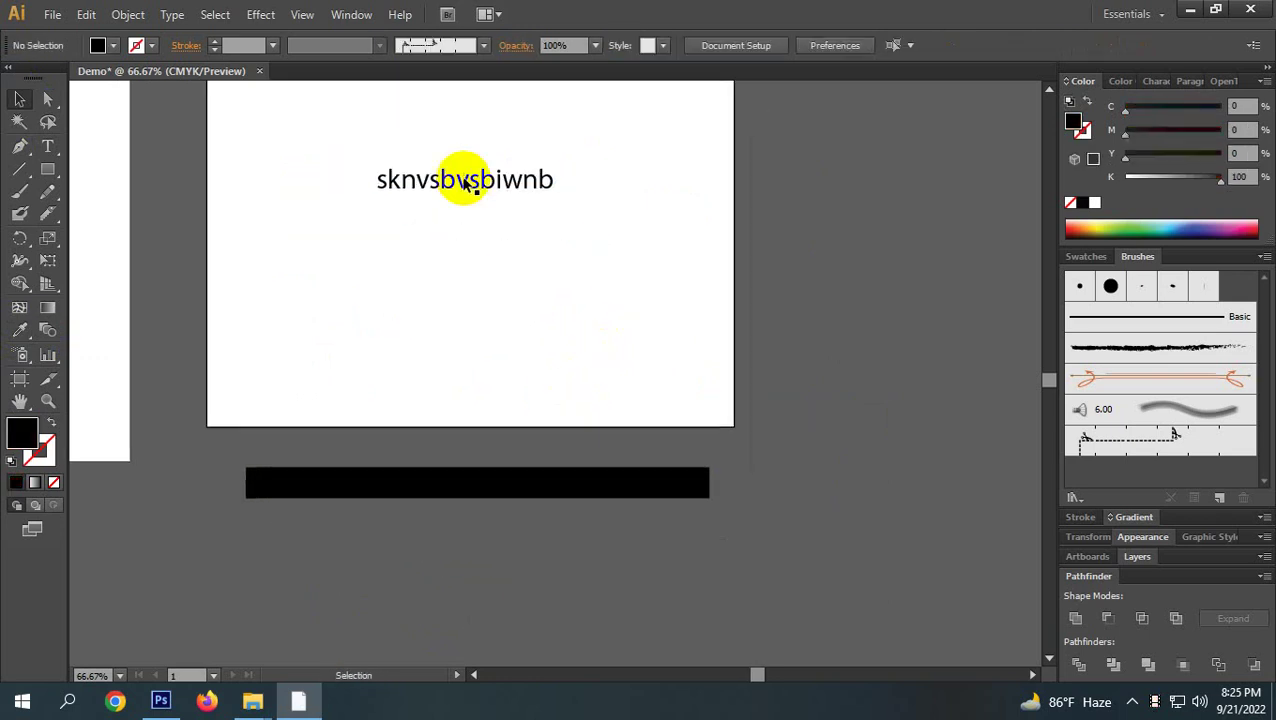
pyautogui.moveTo(461, 176); pyautogui.dragTo(458, 126)
# Duplicate the enlarged text line directly below the original on the artboard.
pyautogui.moveTo(459, 232); pyautogui.dragTo(561, 407)
pyautogui.moveTo(533, 302); pyautogui.dragTo(490, 398)
pyautogui.click(527, 305)
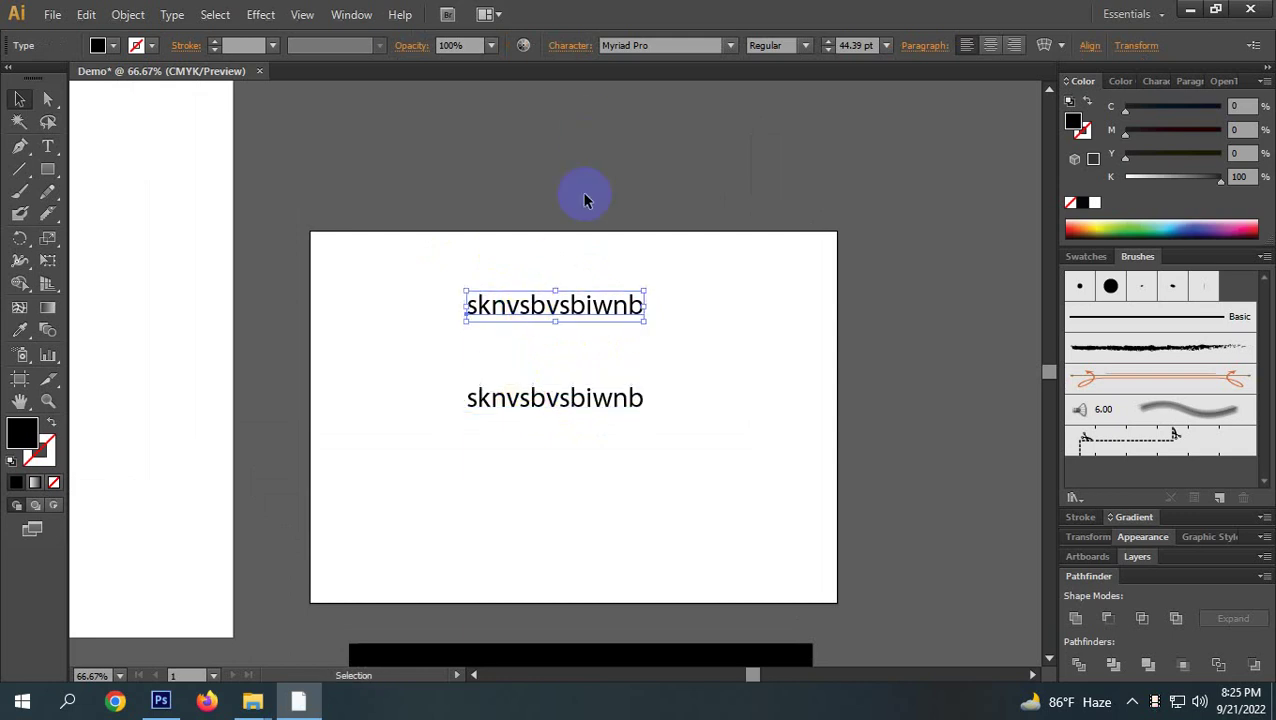
# Set the lower text line's font to Nexa-Light and compare it with the upper line's font.
pyautogui.click(561, 398)
pyautogui.press('Down')
pyautogui.press('Down')
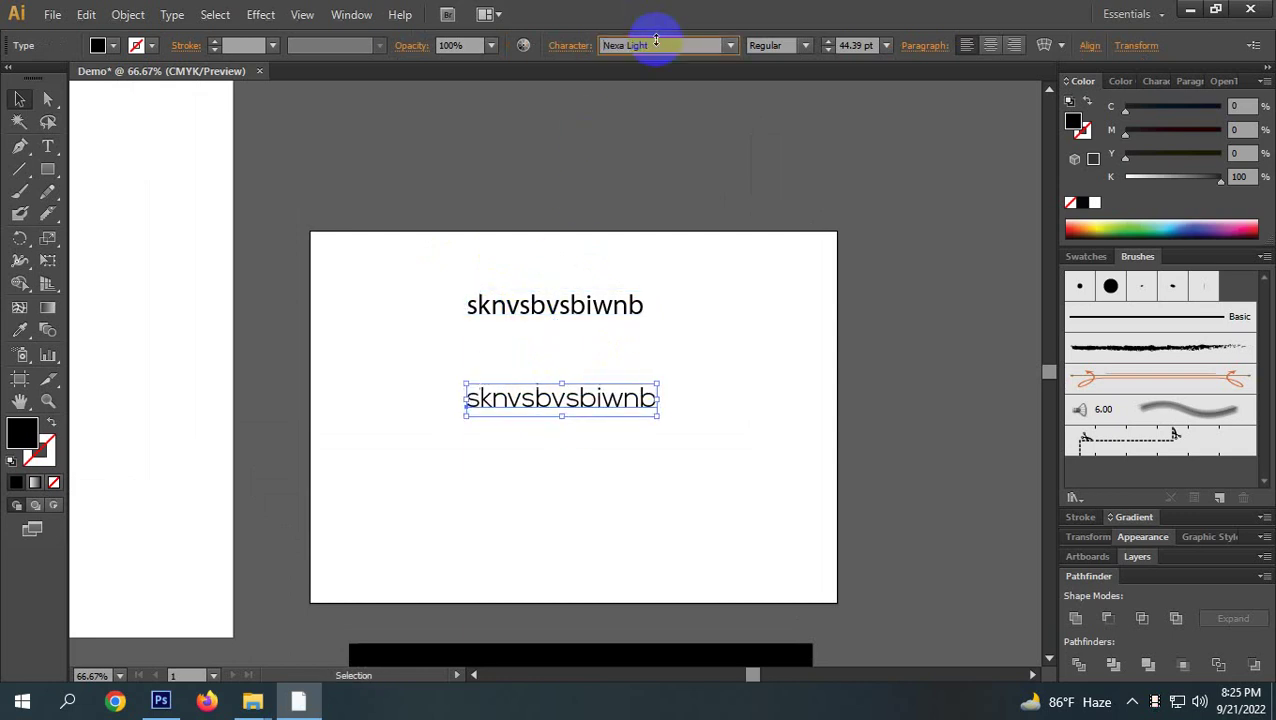
pyautogui.click(661, 42)
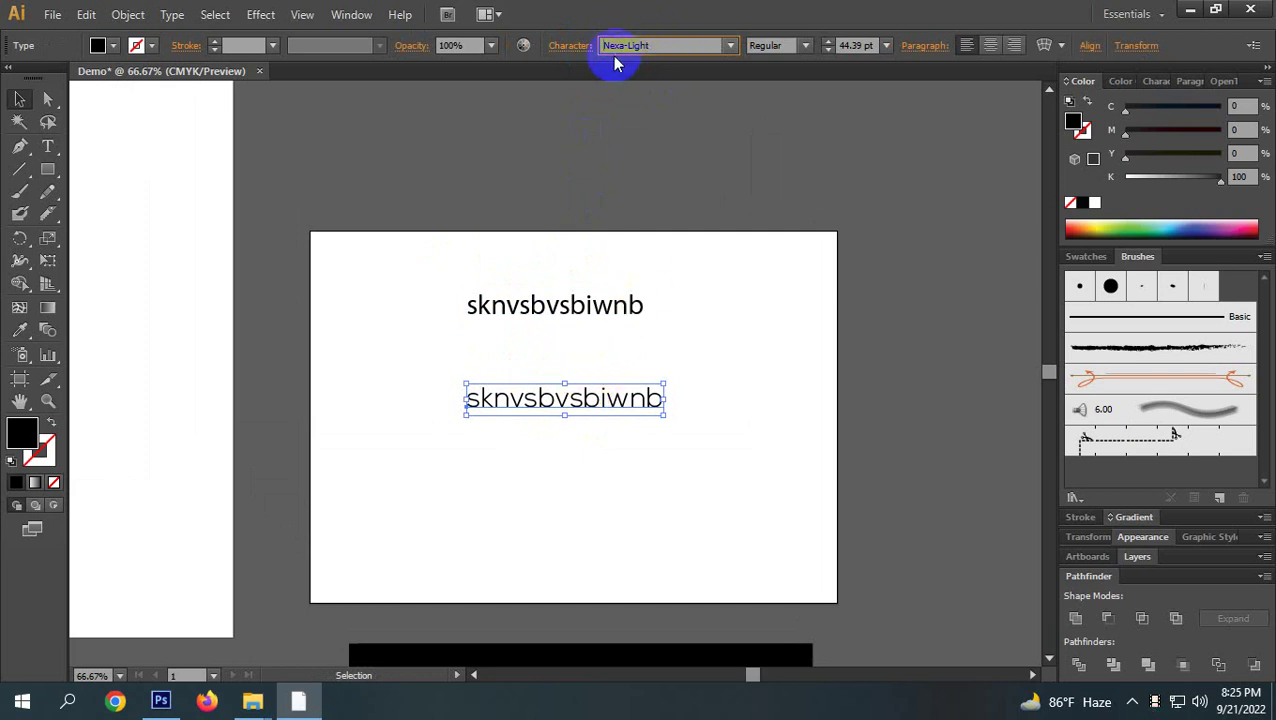
pyautogui.click(538, 312)
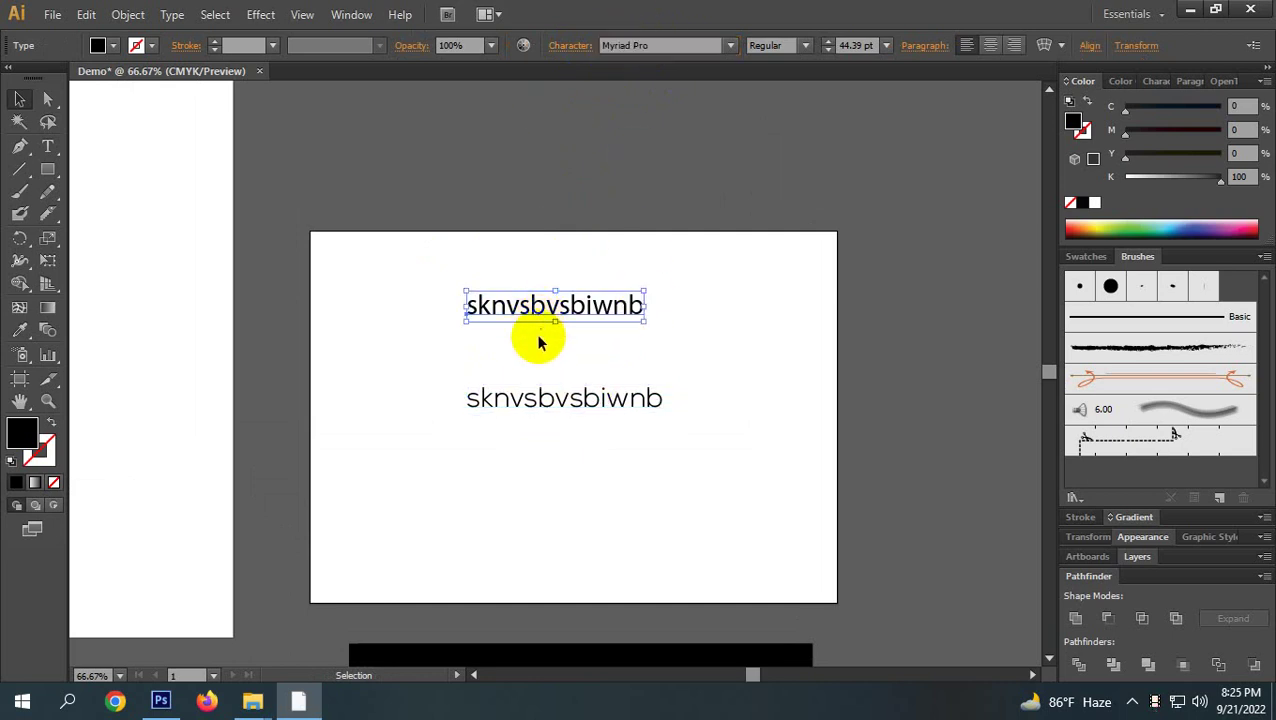
# Shorten the lower text line to "sknvsbv" by deleting its last characters.
pyautogui.doubleClick(568, 398)
pyautogui.moveTo(568, 398); pyautogui.dragTo(1042, 370)
pyautogui.press('BackSpace')
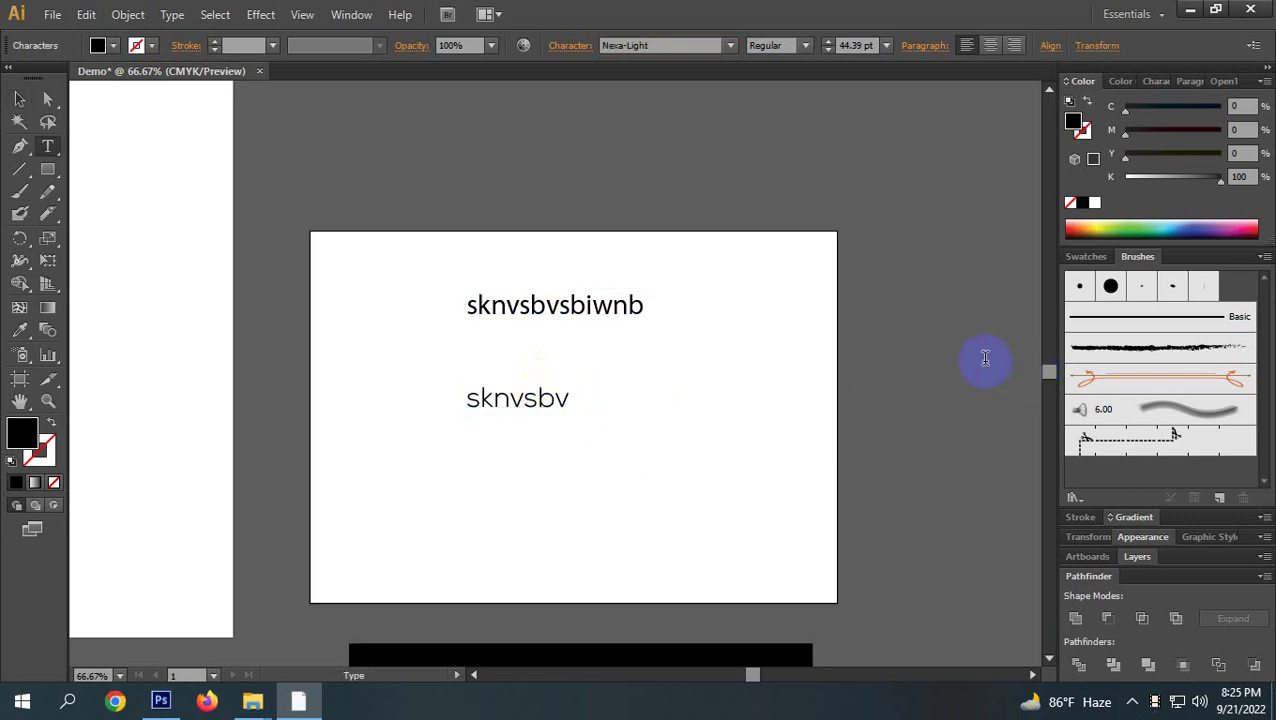
pyautogui.click(19, 99)
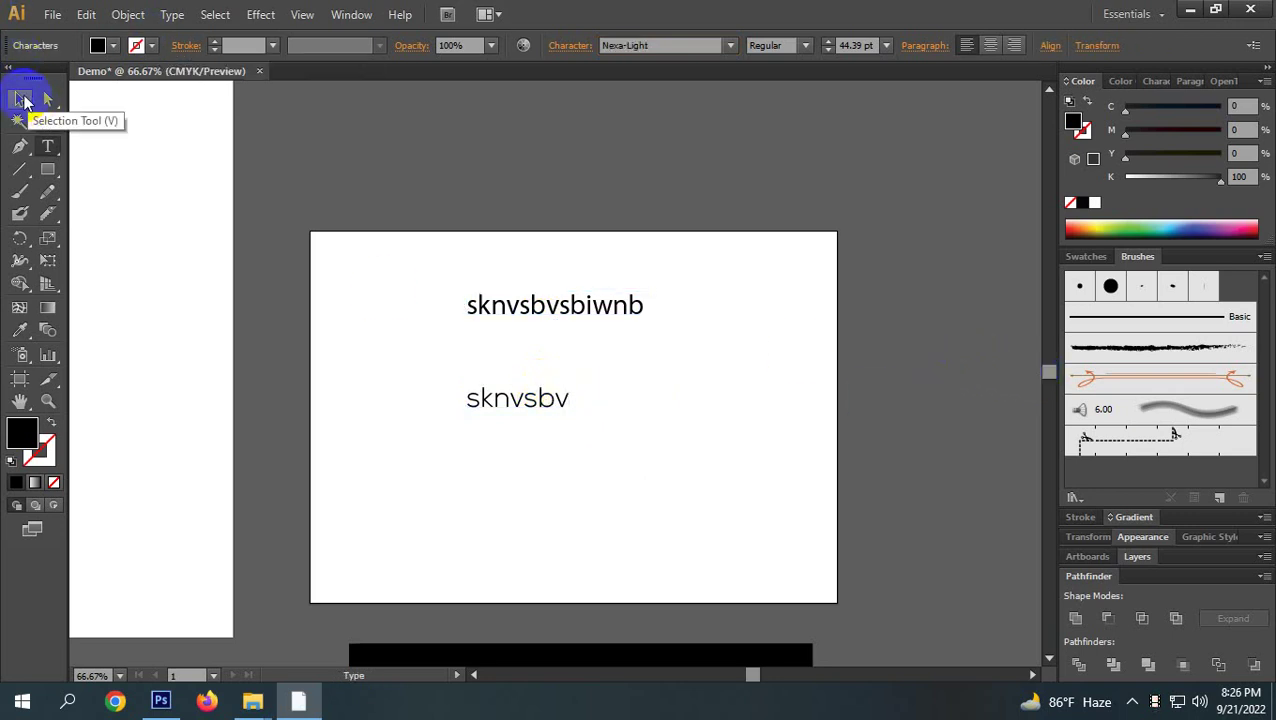
# Fill the lower text line with pure cyan, C 100% and M, Y and K 0%, and deselect it.
pyautogui.click(541, 305)
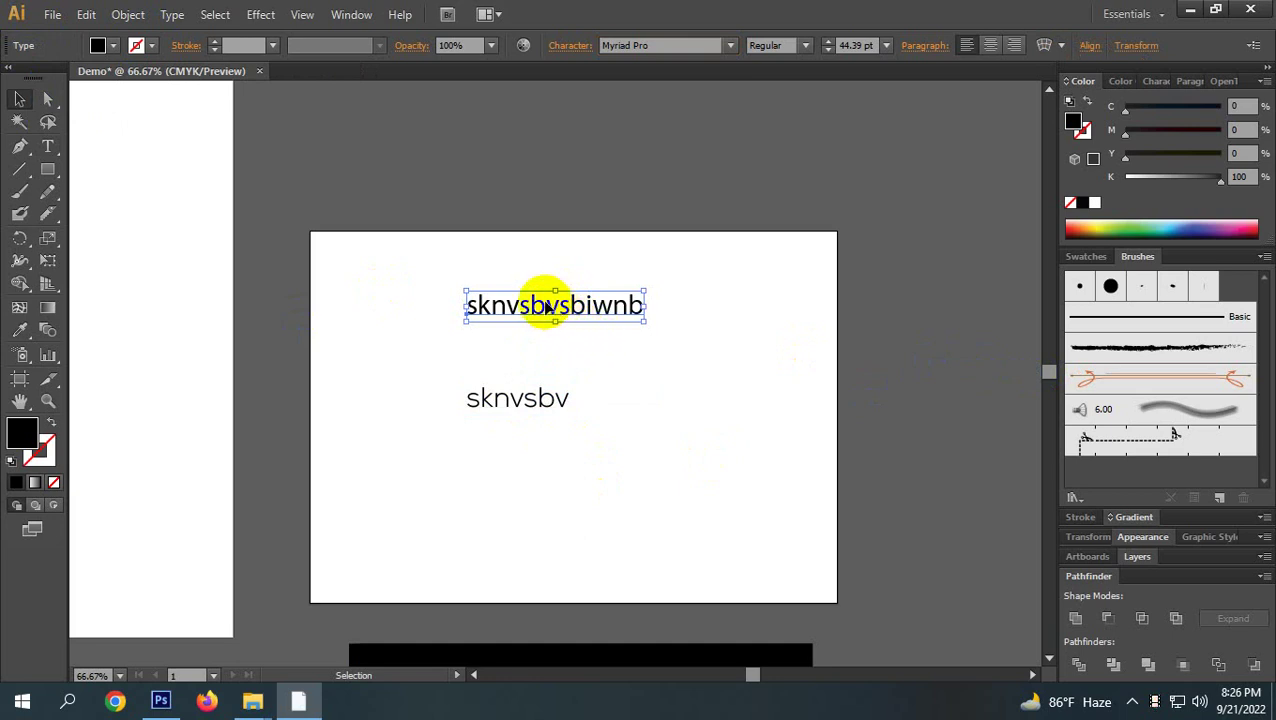
pyautogui.click(521, 405)
pyautogui.moveTo(1180, 176); pyautogui.dragTo(763, 251)
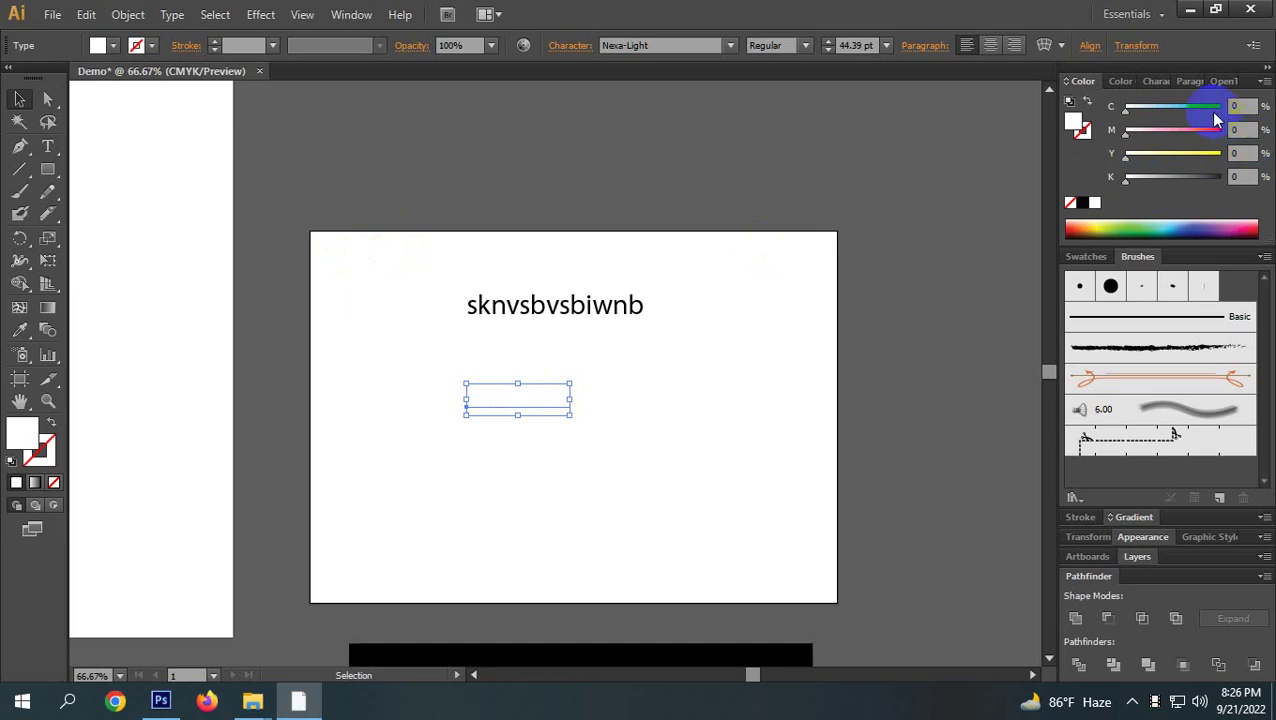
pyautogui.moveTo(1212, 106); pyautogui.dragTo(1248, 75)
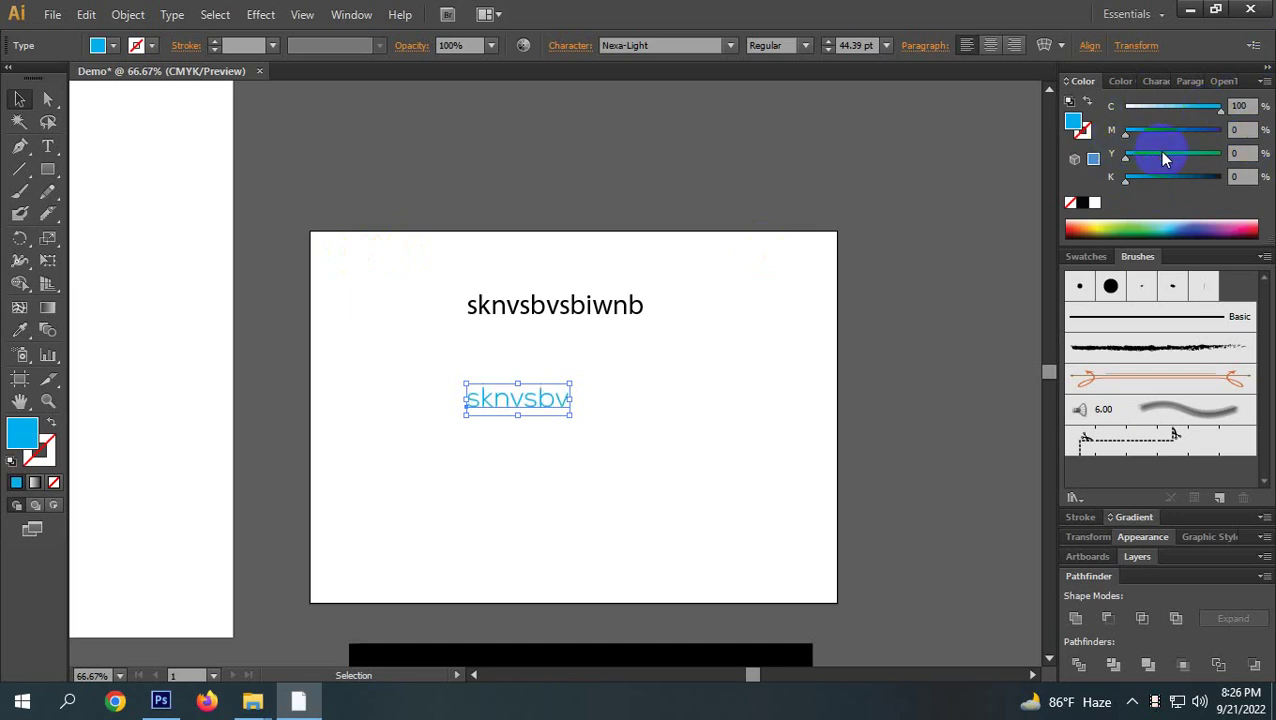
pyautogui.click(566, 380)
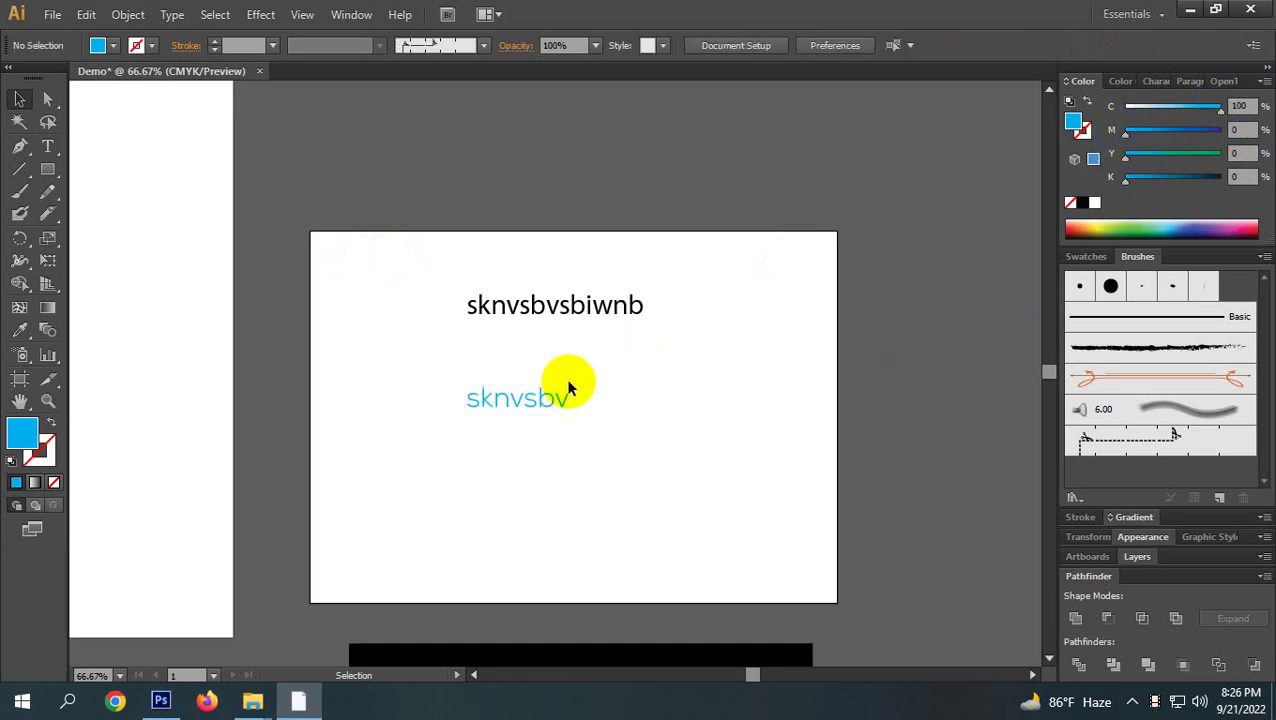
# Apply the lower text line's font and cyan fill to the upper line with the Eyedropper tool, and deselect it.
pyautogui.click(541, 300)
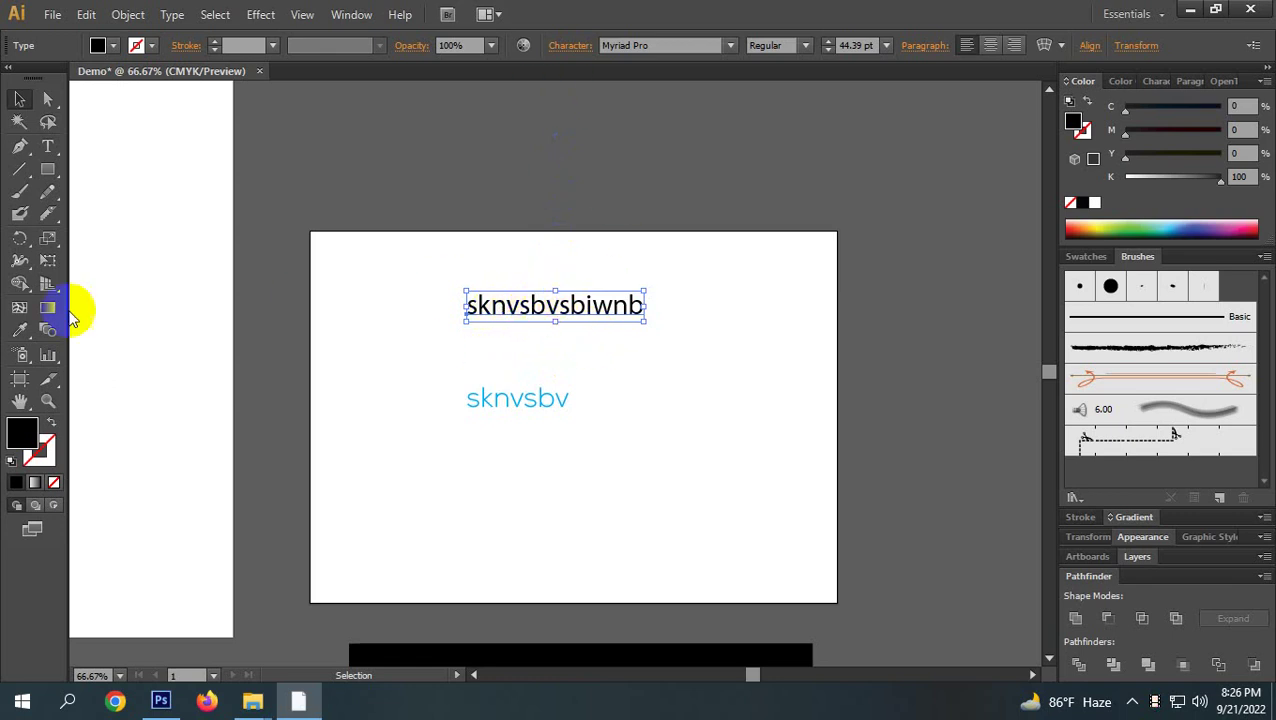
pyautogui.click(20, 330)
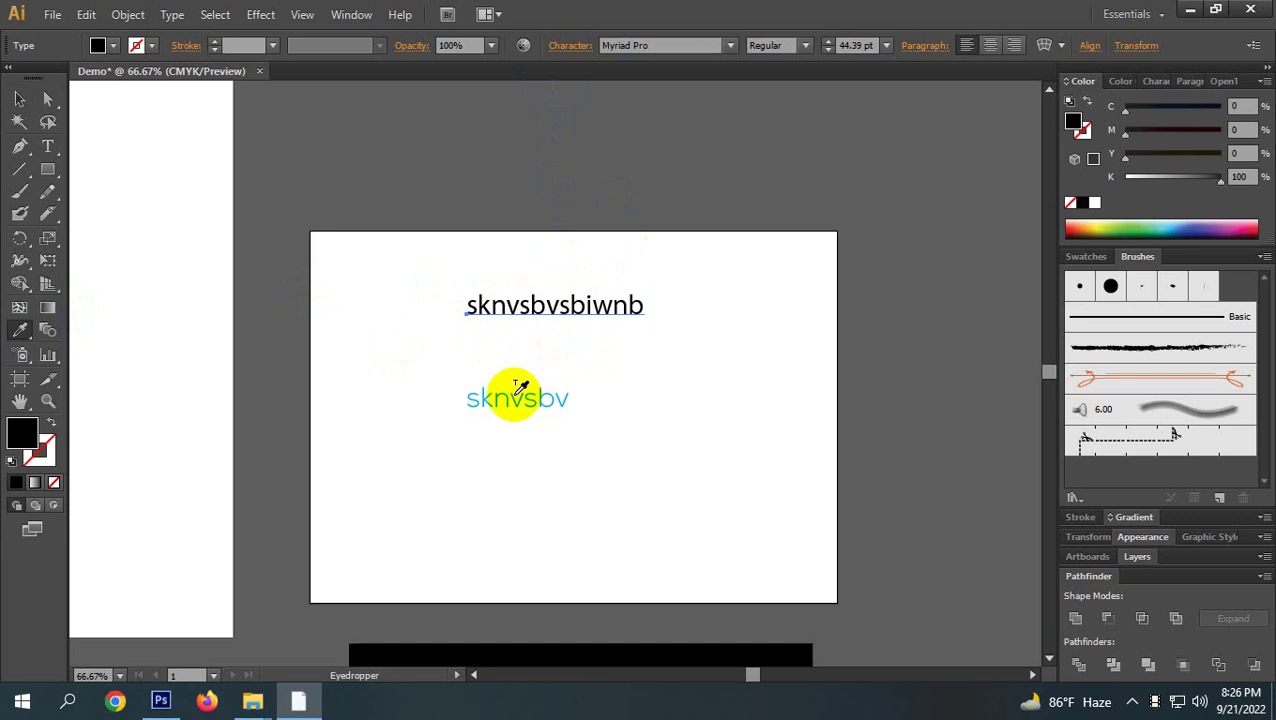
pyautogui.click(516, 392)
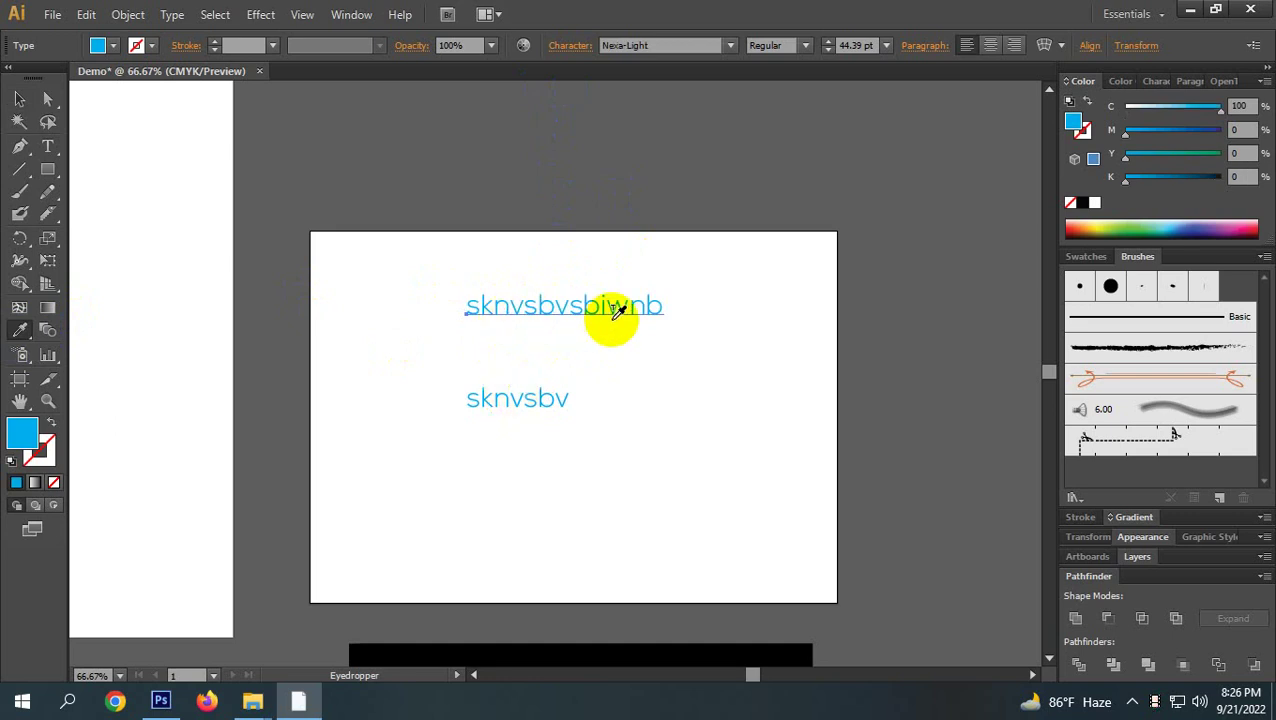
pyautogui.click(20, 101)
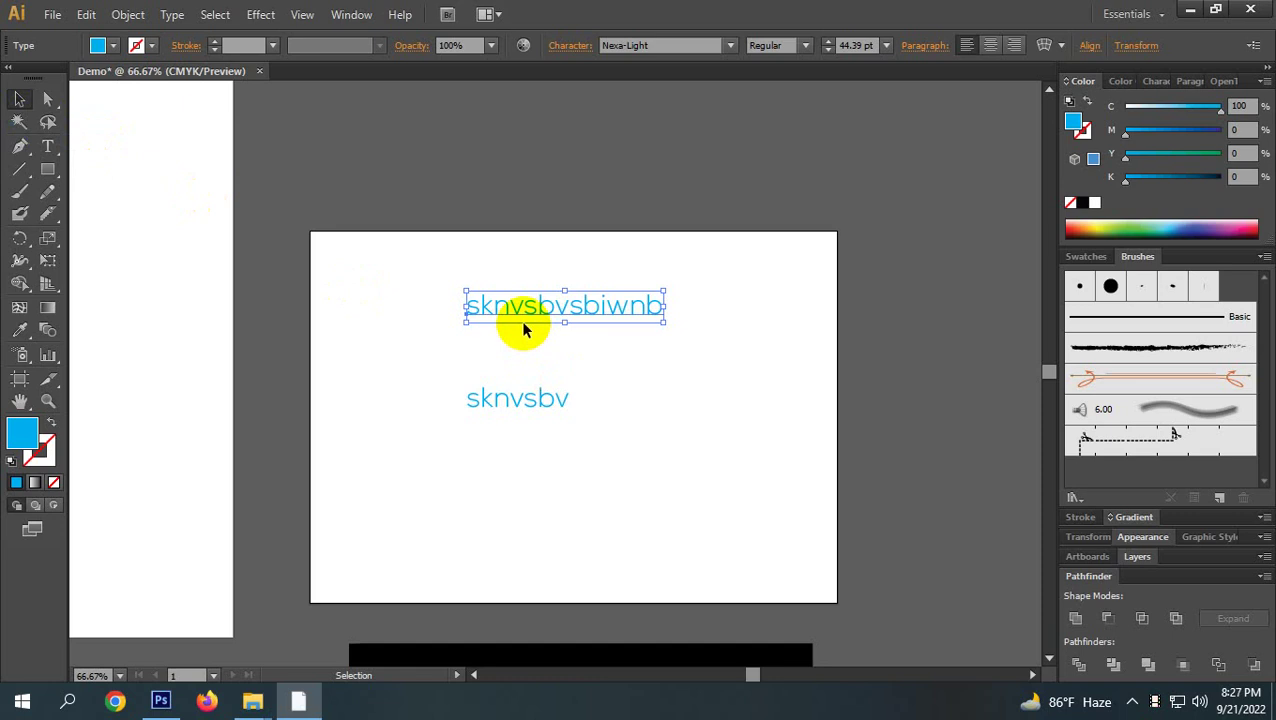
pyautogui.click(697, 420)
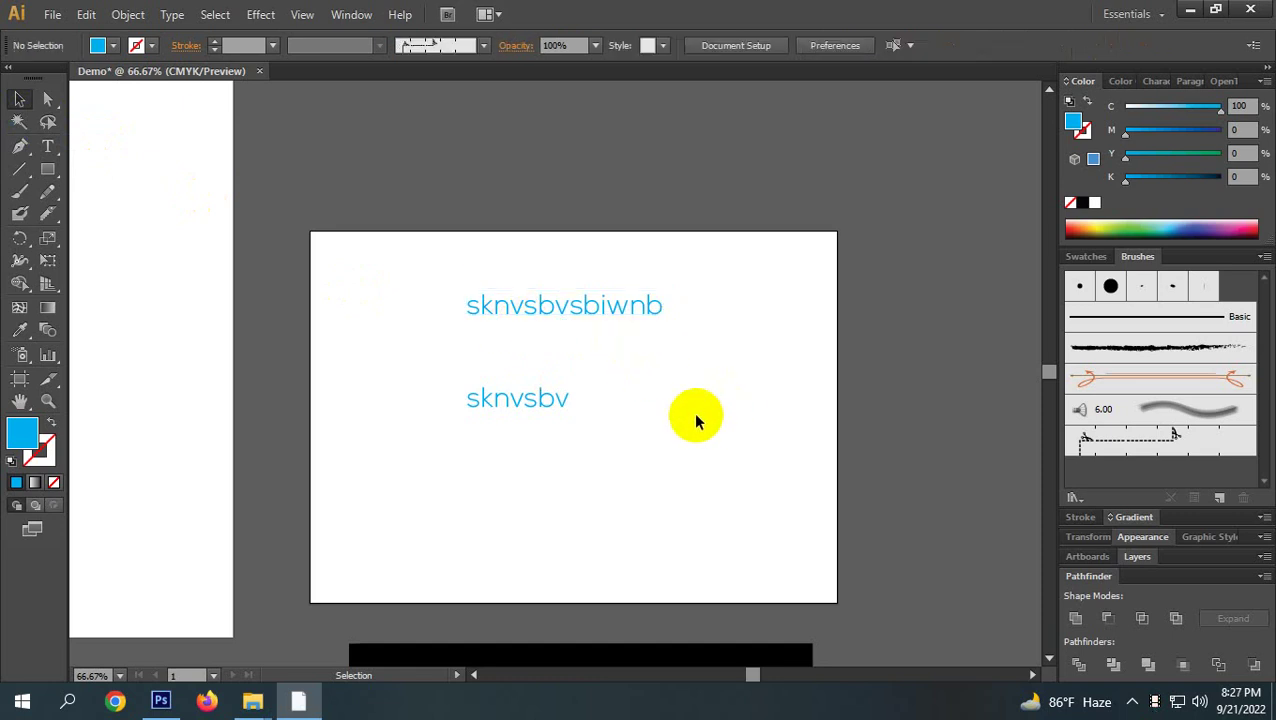
# Delete both text lines, the thick black line and the large white rectangle beside the artboard.
pyautogui.hotkey('ctrl', '-')
pyautogui.hotkey('ctrl', '-')
pyautogui.hotkey('ctrl', '-')
pyautogui.moveTo(712, 352); pyautogui.dragTo(584, 433)
pyautogui.press('Delete')
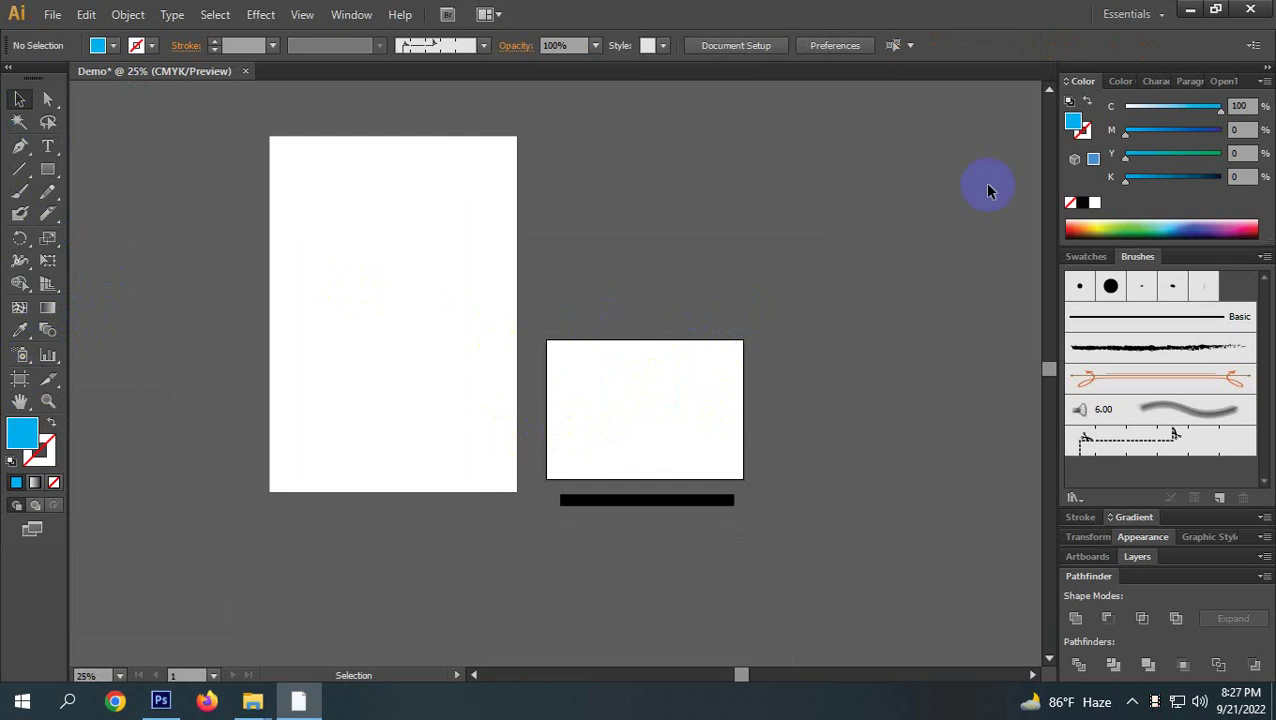
pyautogui.moveTo(983, 185); pyautogui.dragTo(327, 561)
pyautogui.click(508, 428)
pyautogui.press('Delete')
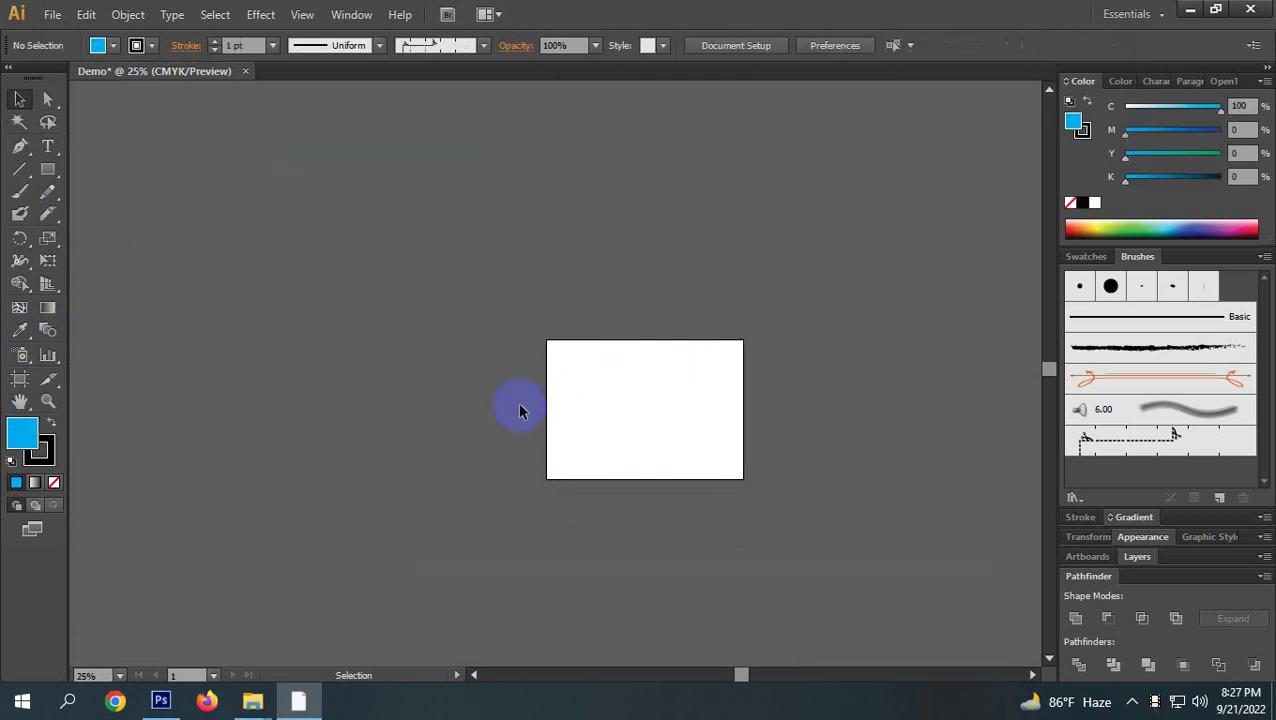
# Examine the whole canvas around the artboard for leftover objects.
pyautogui.hotkey('ctrl', '-')
pyautogui.hotkey('ctrl', '-')
pyautogui.hotkey('ctrl', '-')
pyautogui.hotkey('ctrl', '-')
pyautogui.hotkey('ctrl', '-')
pyautogui.hotkey('ctrl', '-')
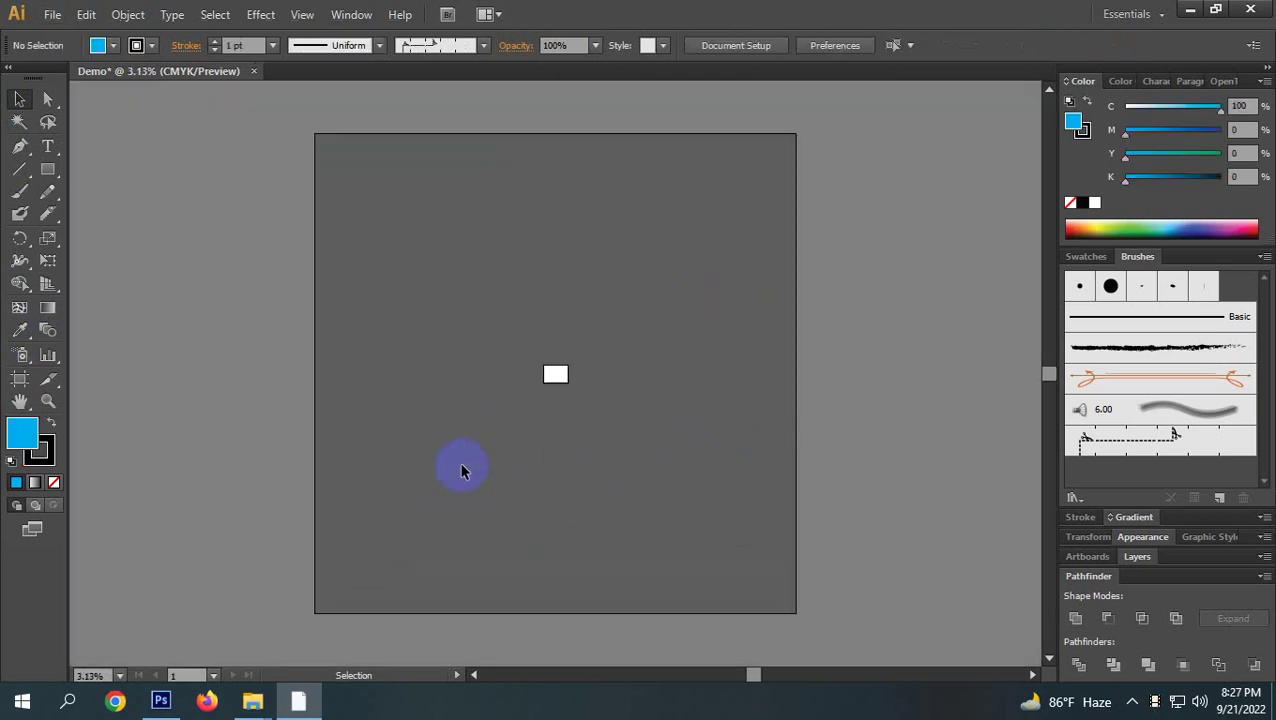
pyautogui.scroll(3, 531, 395)
pyautogui.scroll(3, 632, 293)
pyautogui.scroll(2, 664, 466)
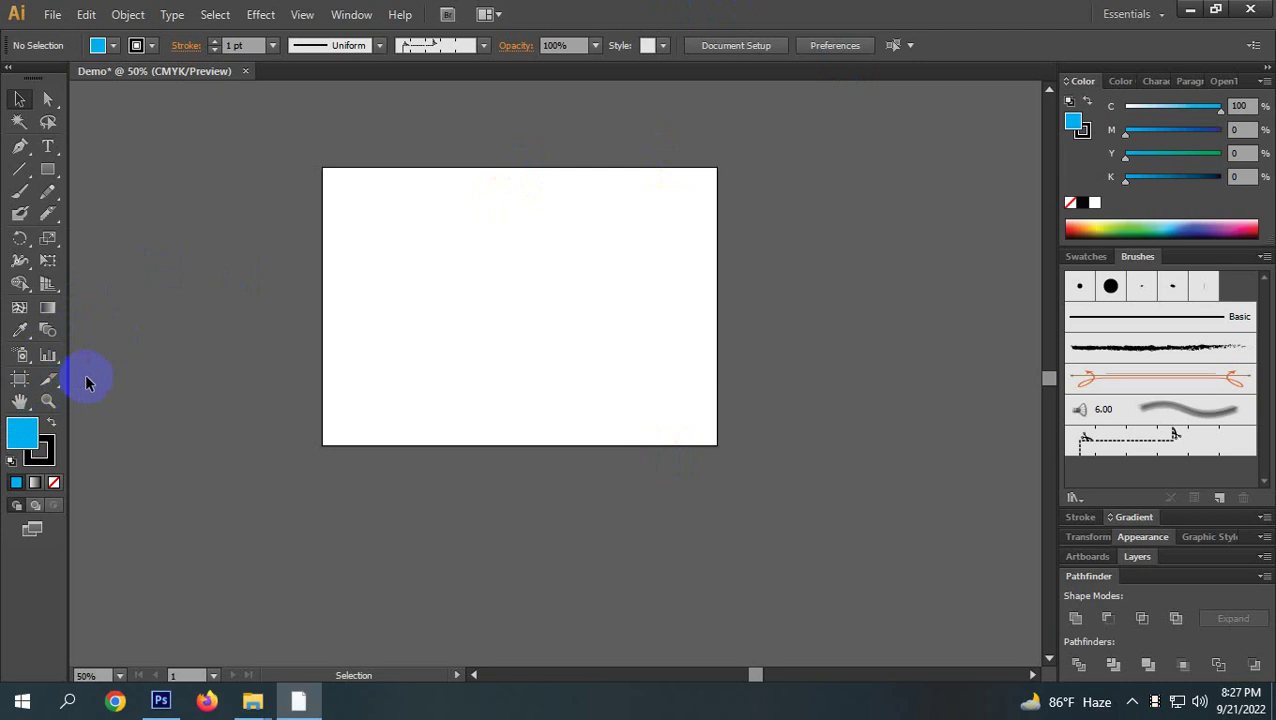
# Activate the Artboard tool and examine the artboard's preset, position, width and height settings.
pyautogui.click(1156, 703)
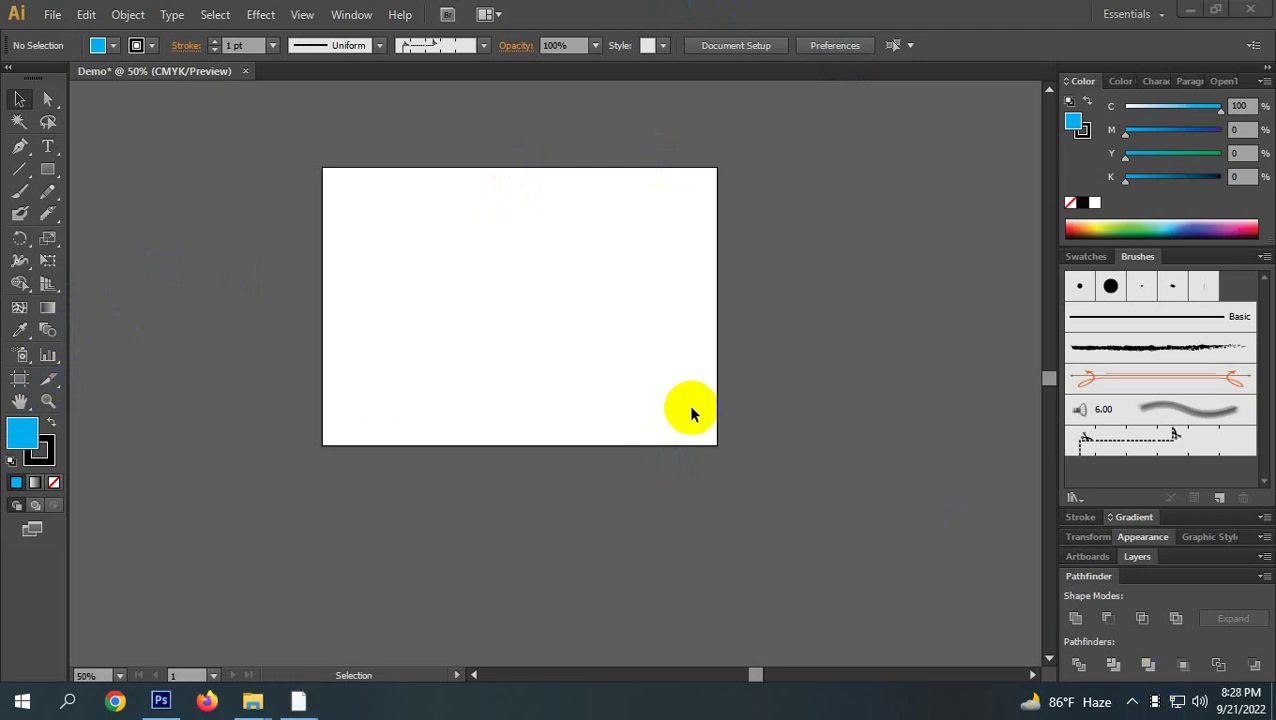
pyautogui.click(22, 379)
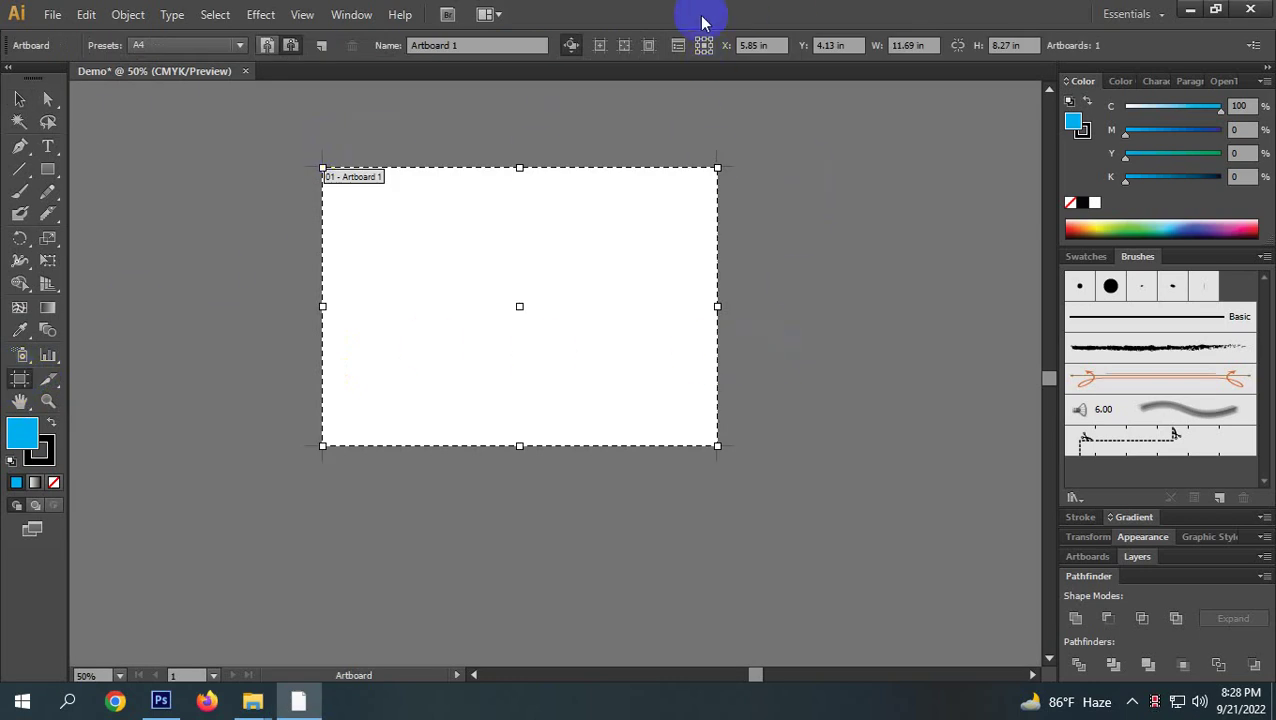
pyautogui.click(568, 270)
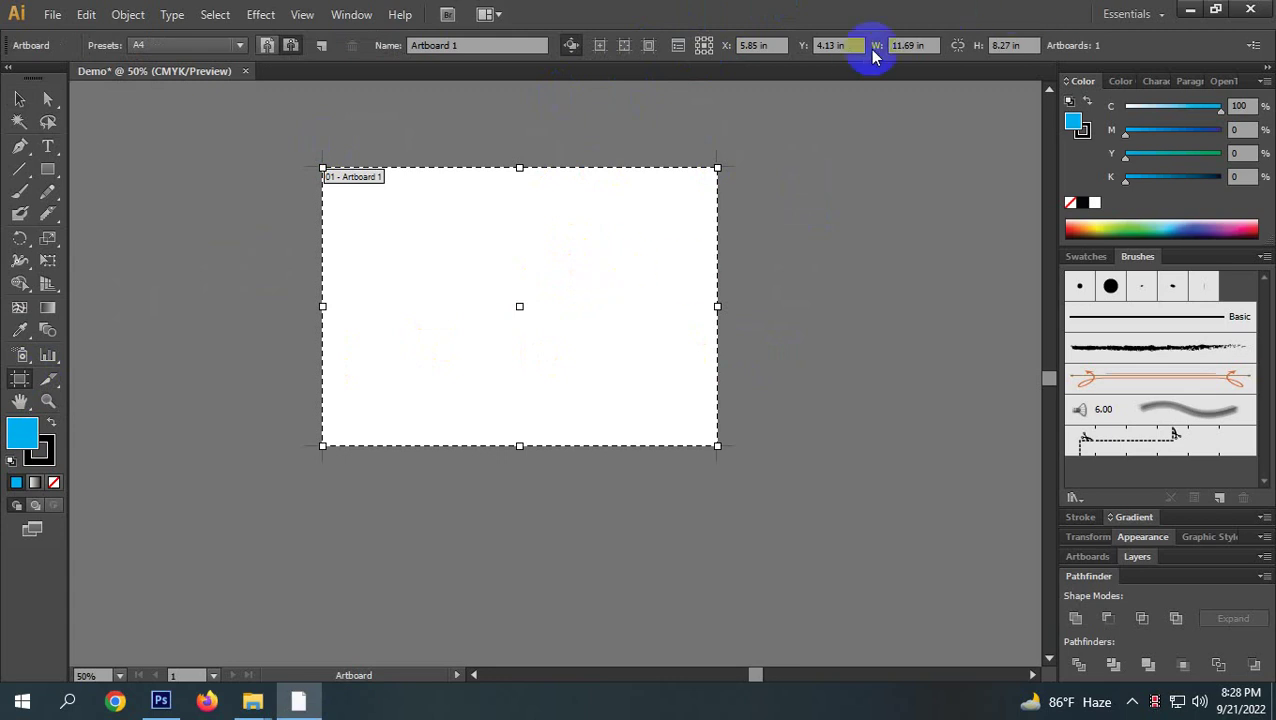
pyautogui.click(903, 45)
pyautogui.click(499, 165)
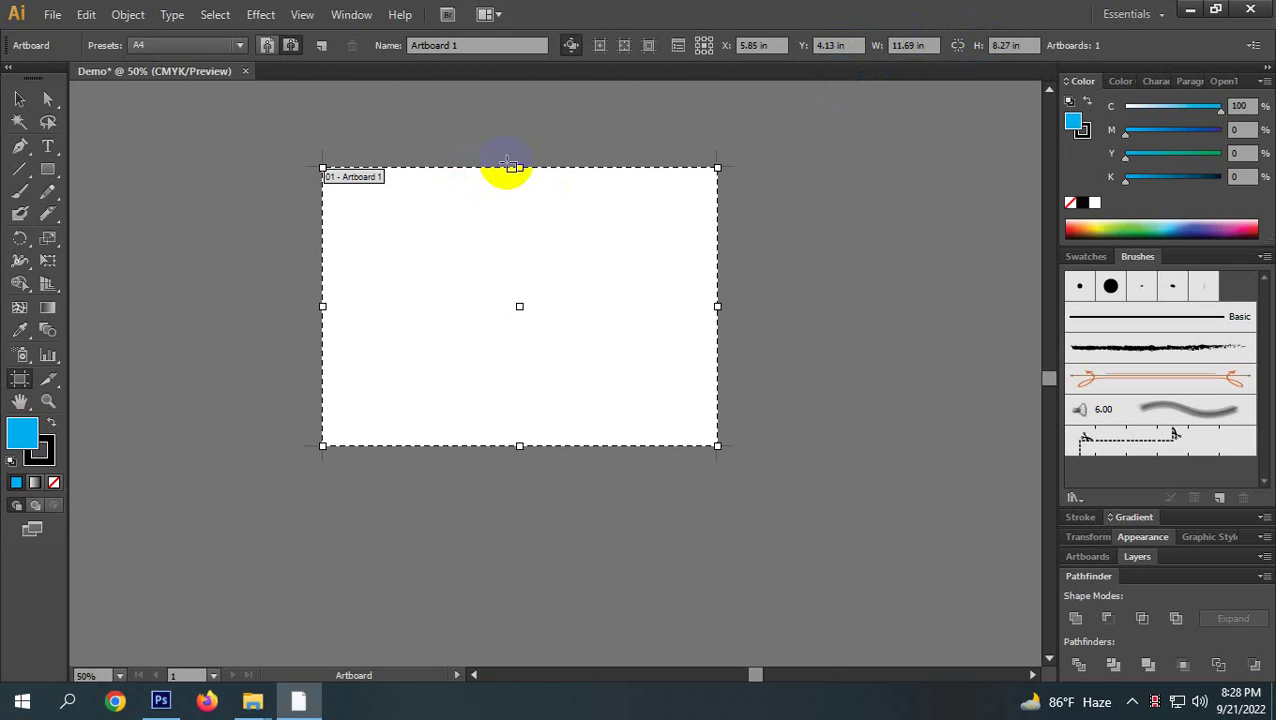
# Try resizing the artboard freehand from its upper-right corner and restore its original size.
pyautogui.click(718, 166)
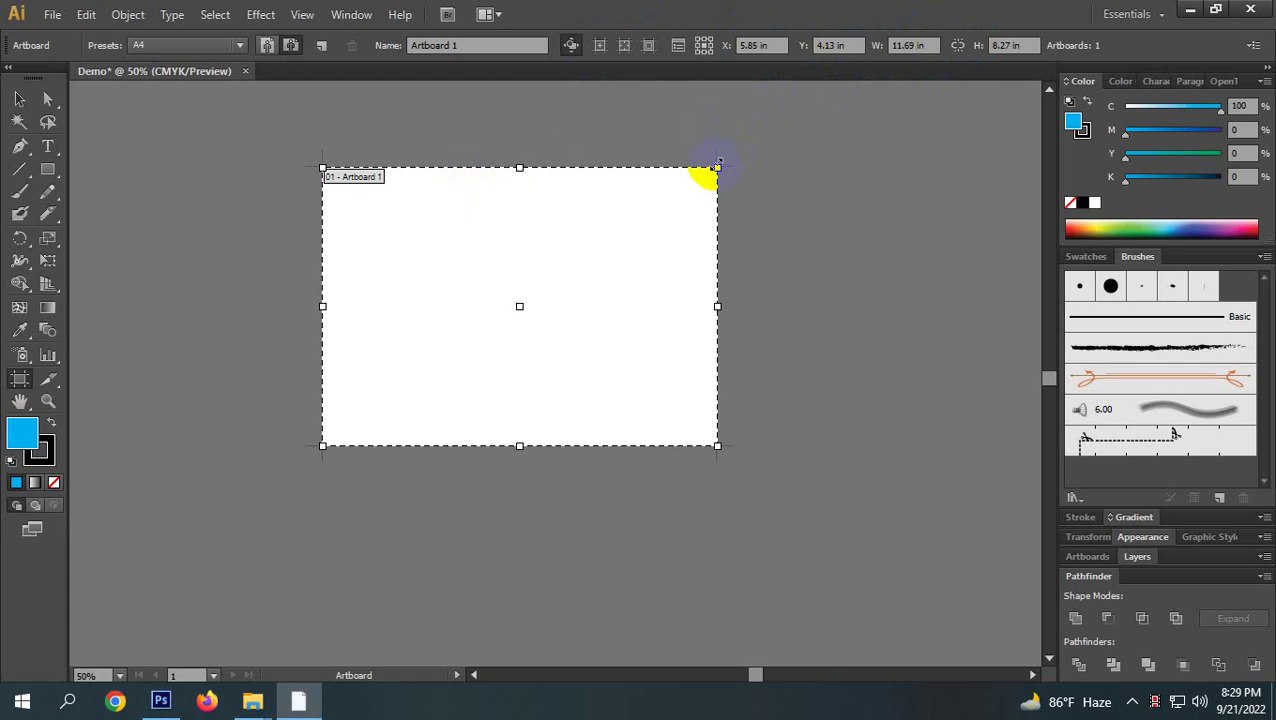
pyautogui.moveTo(717, 168); pyautogui.dragTo(720, 441)
pyautogui.hotkey('ctrl', 'z')
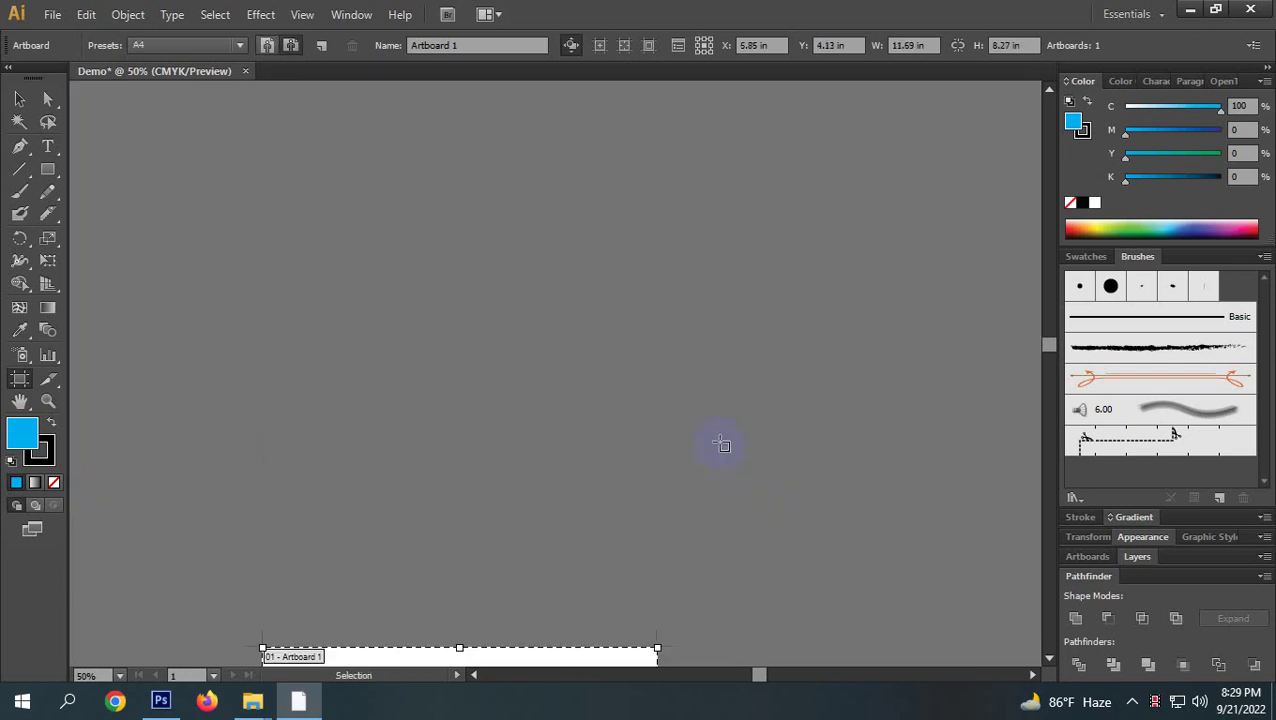
pyautogui.click(656, 334)
pyautogui.moveTo(656, 334); pyautogui.dragTo(567, 333)
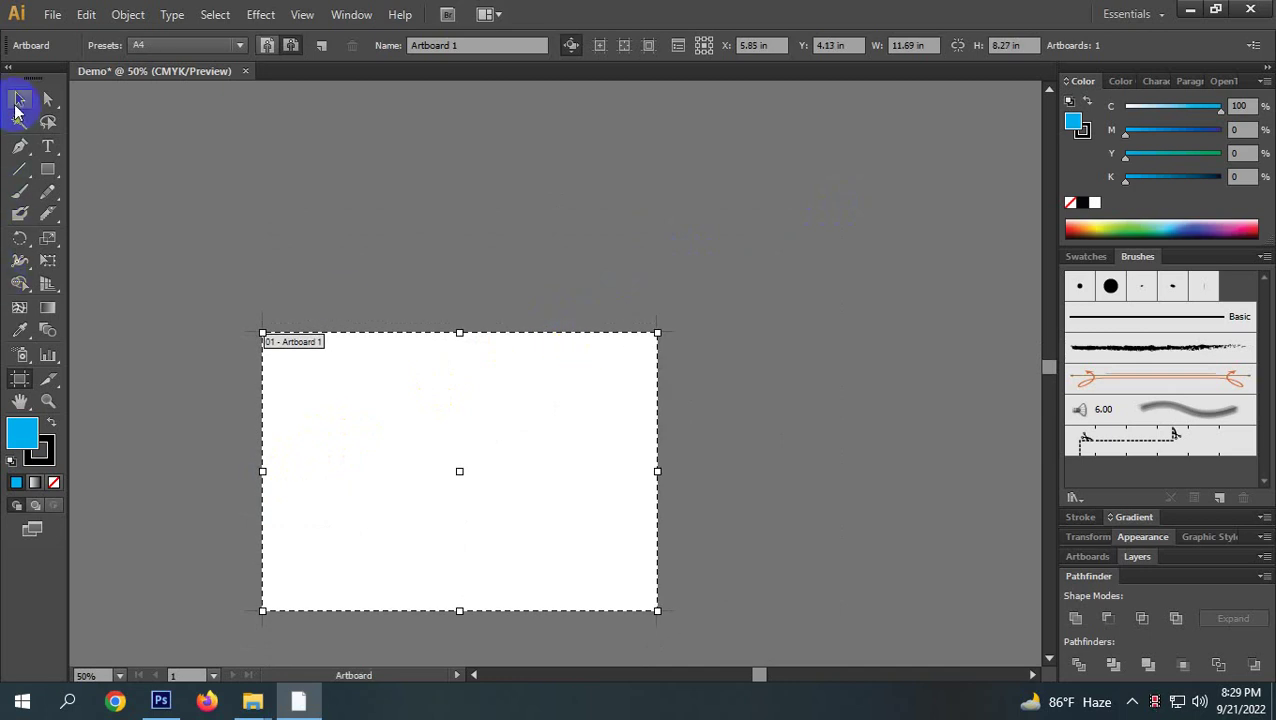
# Duplicate the artboard to the right of the original and delete the copy.
pyautogui.scroll(-5, 130, 330)
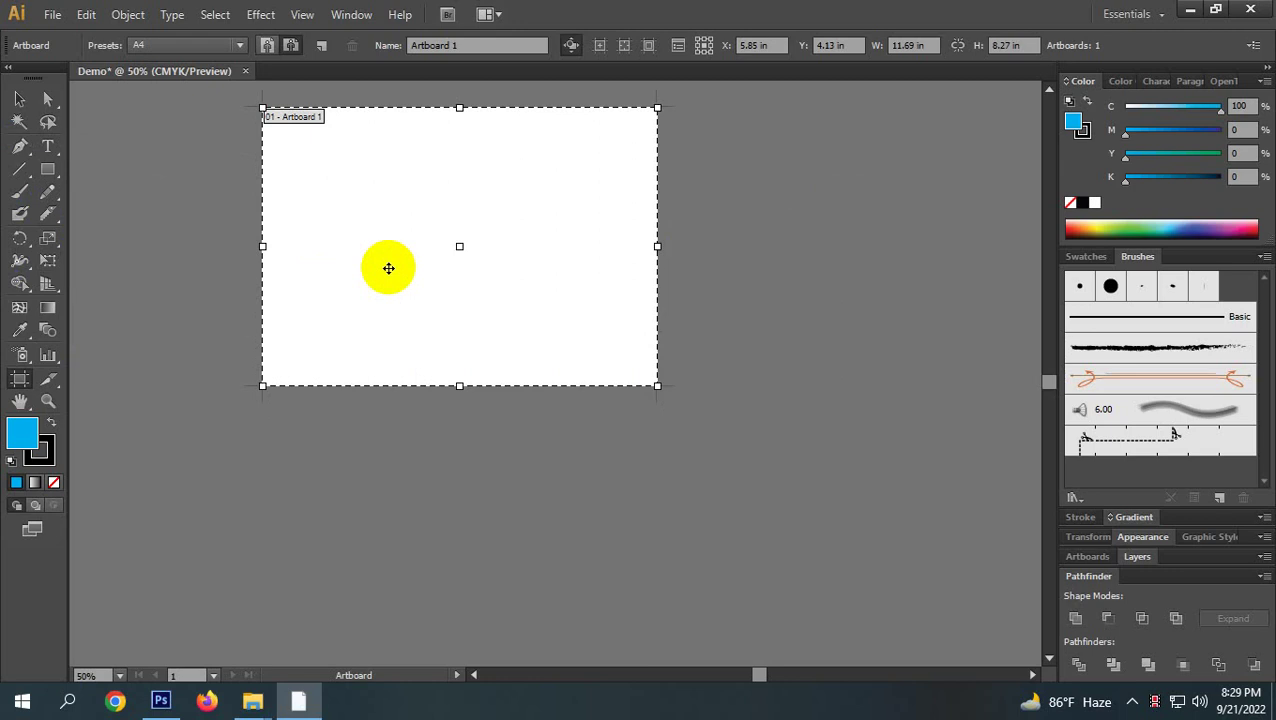
pyautogui.scroll(-1, 416, 350)
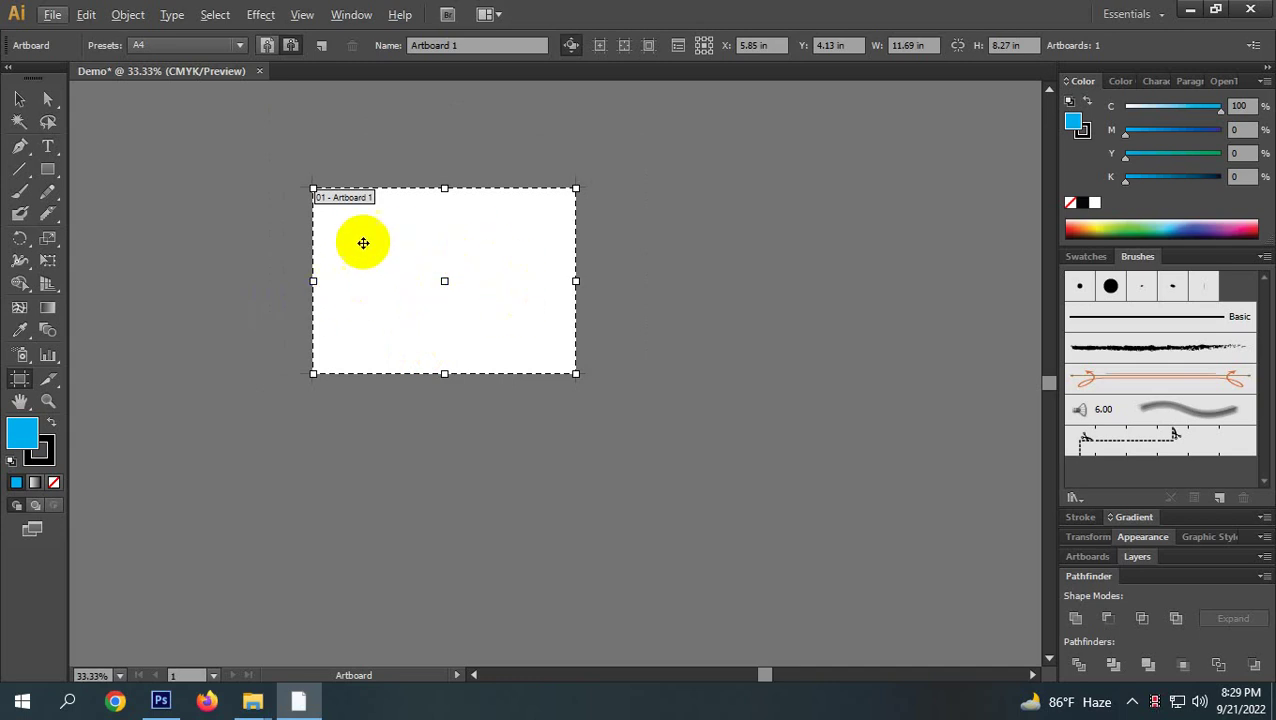
pyautogui.click(419, 230)
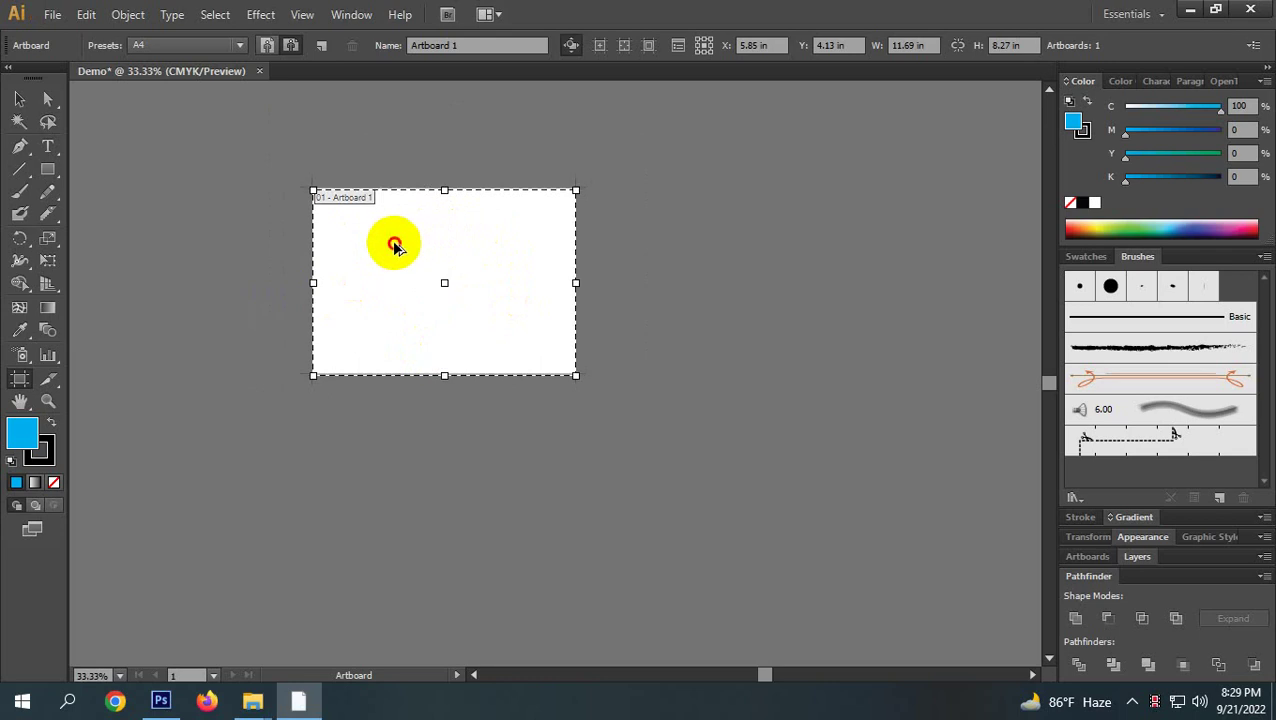
pyautogui.moveTo(393, 248); pyautogui.dragTo(724, 258)
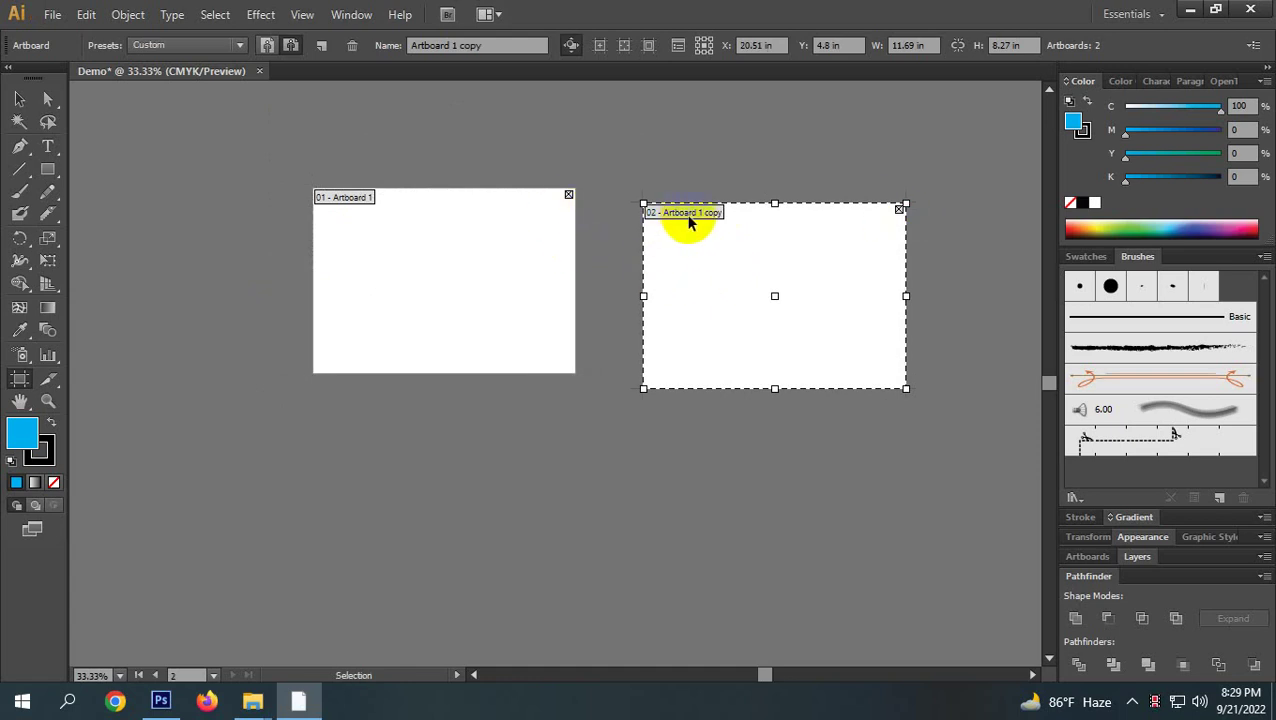
pyautogui.press('Delete')
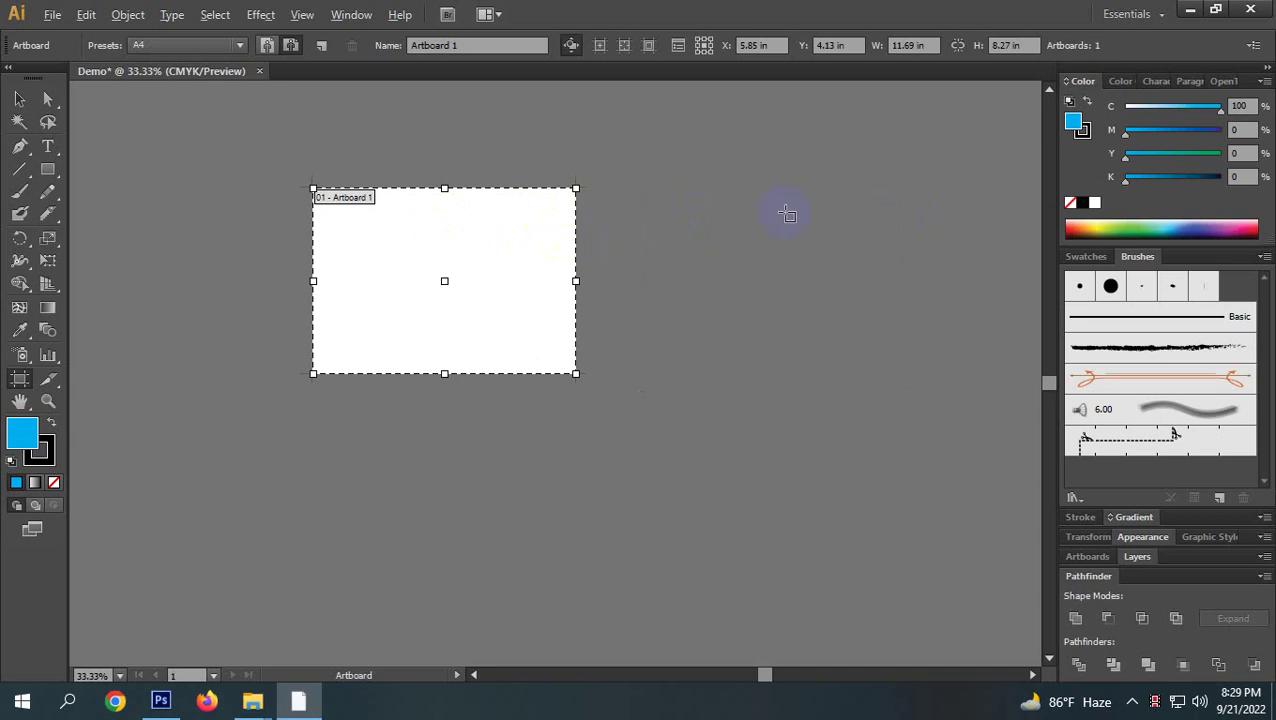
# Duplicate the artboard to the right of the original and duplicate that copy directly below itself.
pyautogui.click(378, 223)
pyautogui.moveTo(345, 235); pyautogui.dragTo(680, 250)
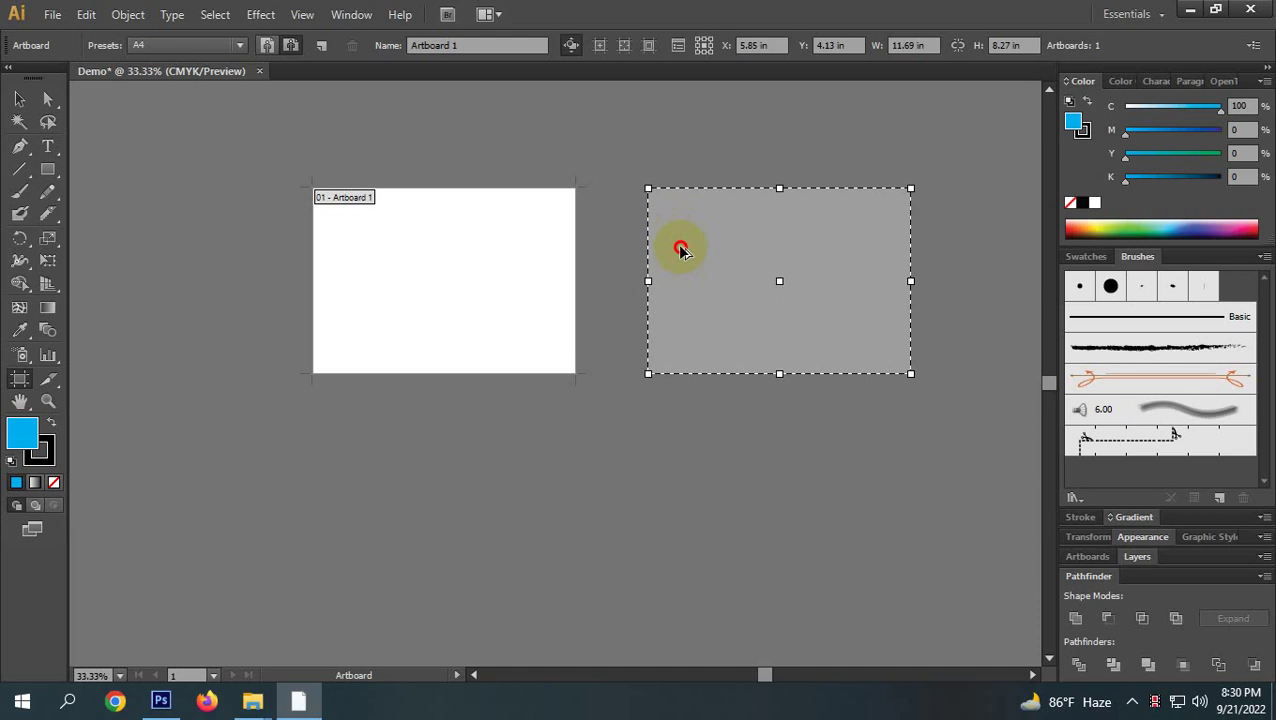
pyautogui.moveTo(680, 250); pyautogui.dragTo(681, 250)
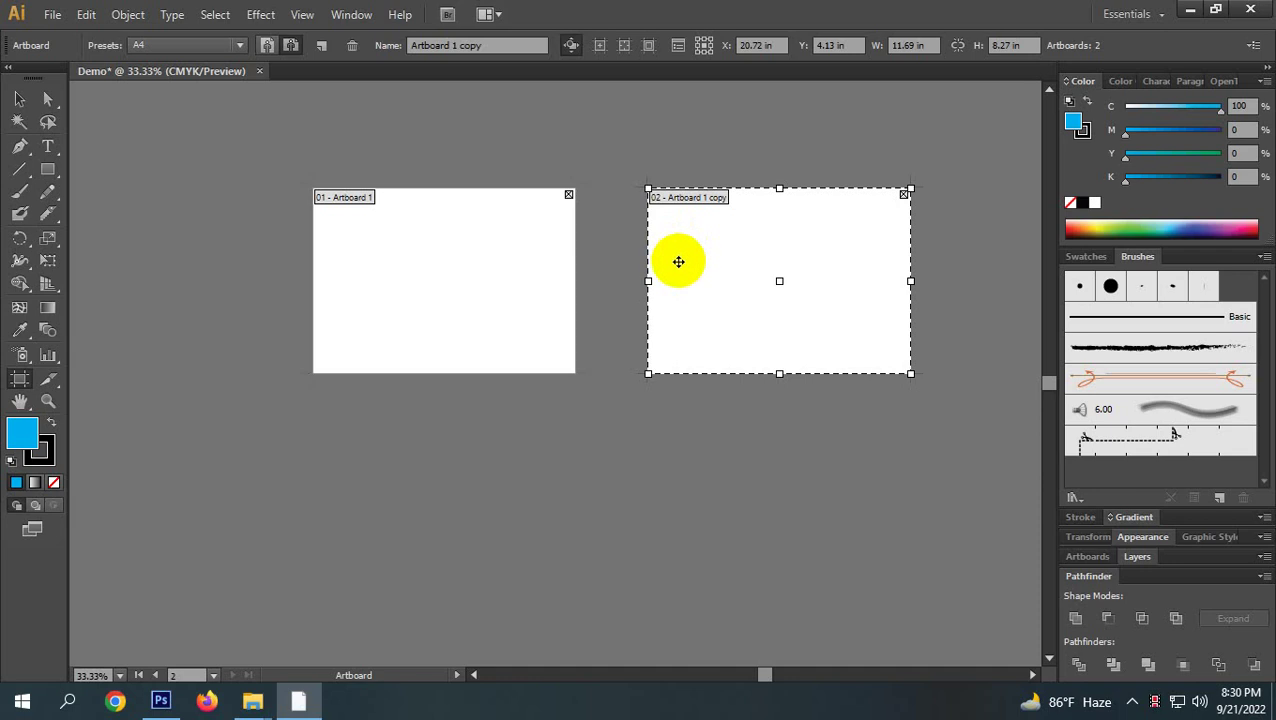
pyautogui.moveTo(743, 265); pyautogui.dragTo(778, 484)
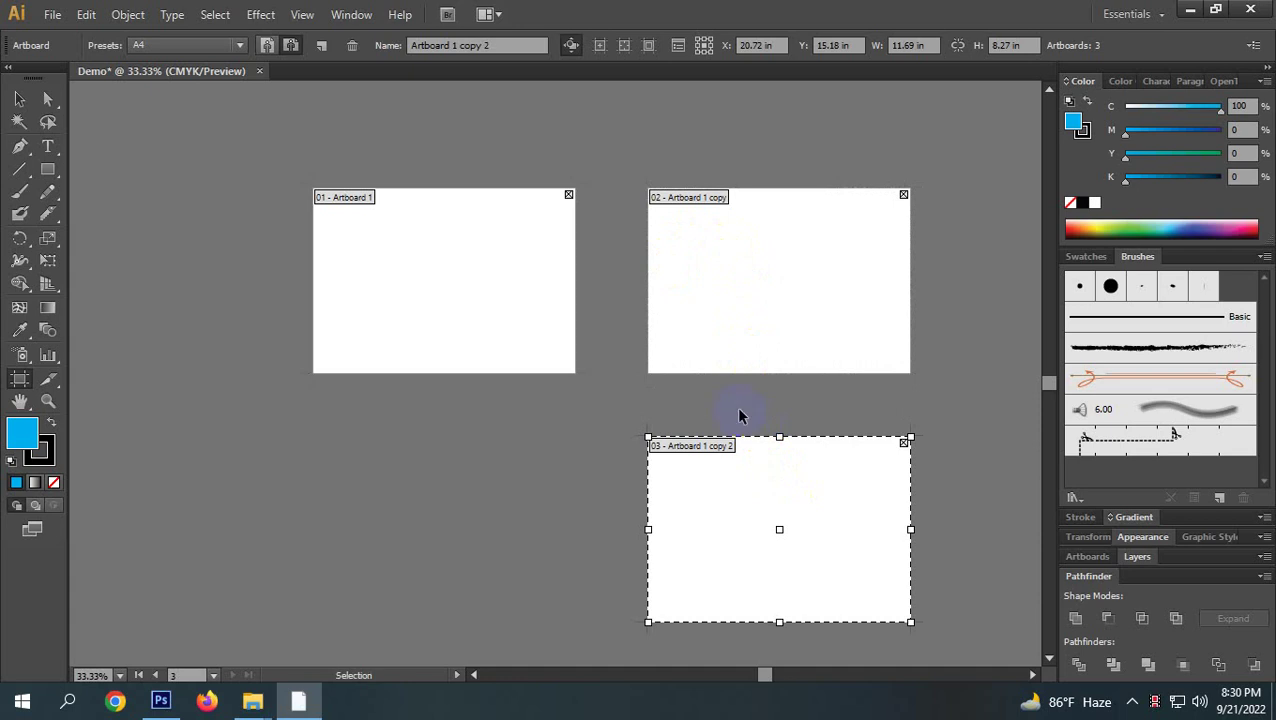
# Undo the artboard duplications and the earlier object deletion, and redo all of them.
pyautogui.hotkey('ctrl', 'z')
pyautogui.hotkey('ctrl', 'z')
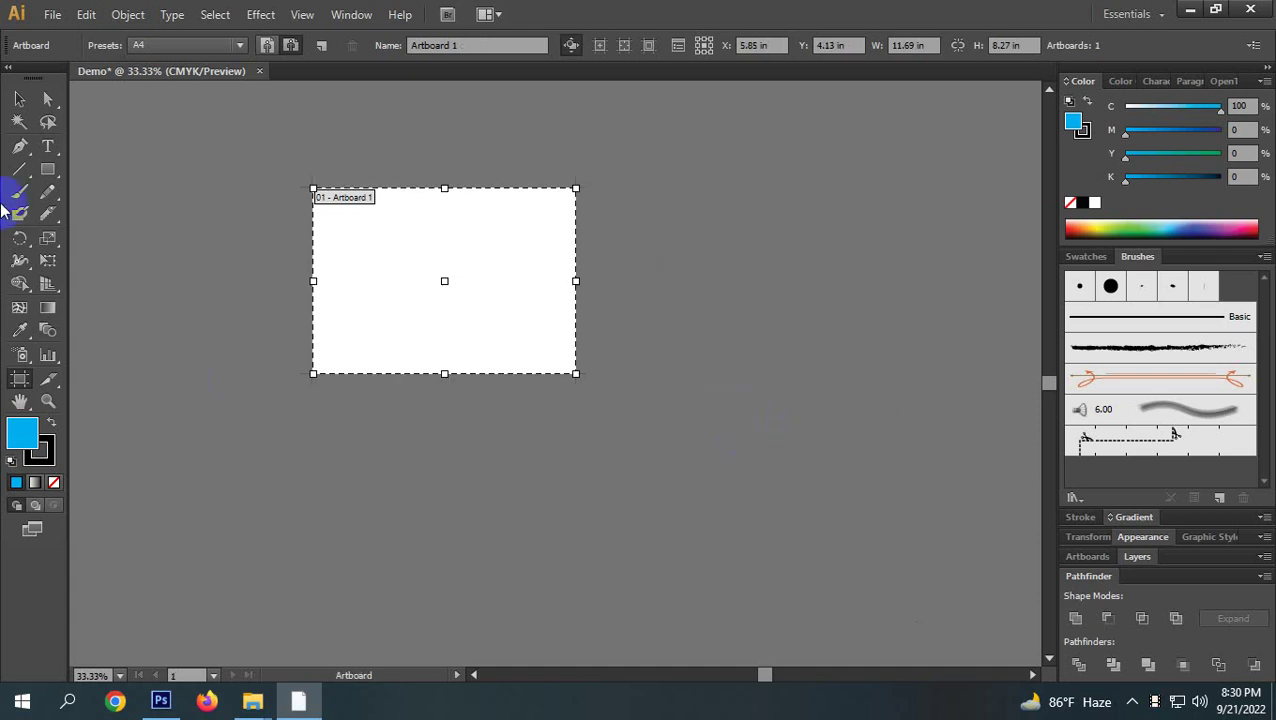
pyautogui.click(19, 99)
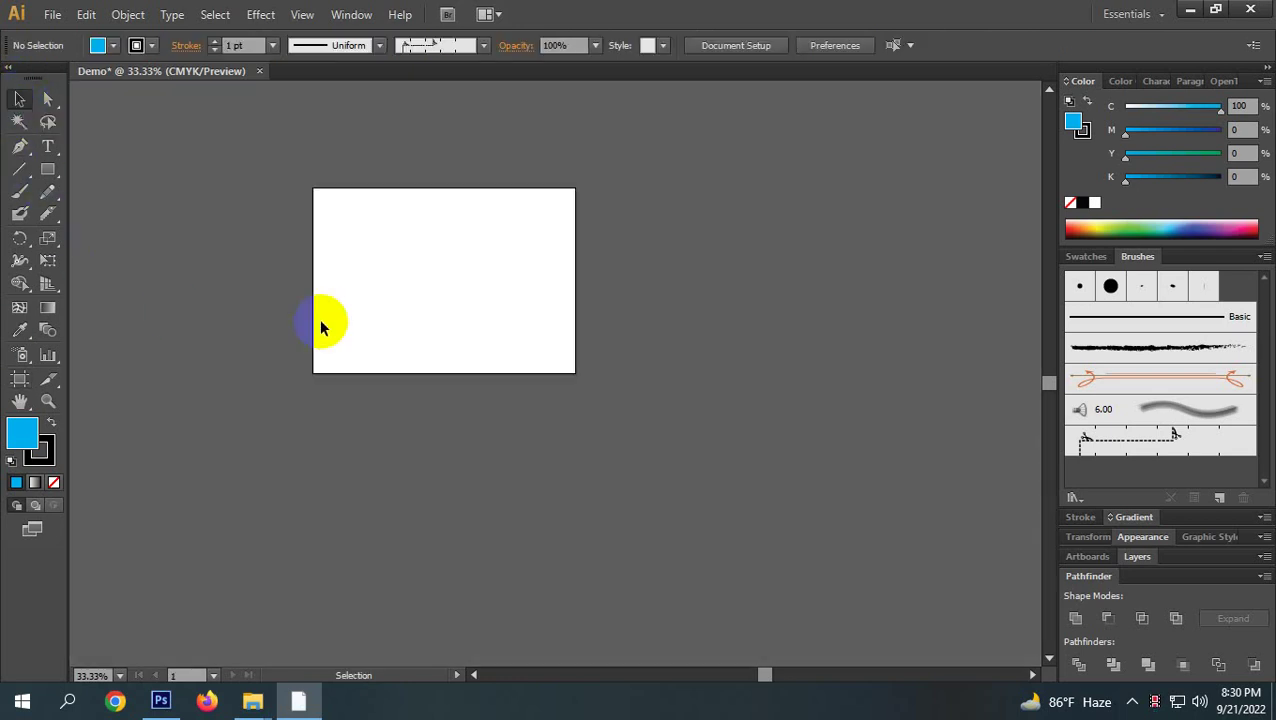
pyautogui.hotkey('ctrl', 'z')
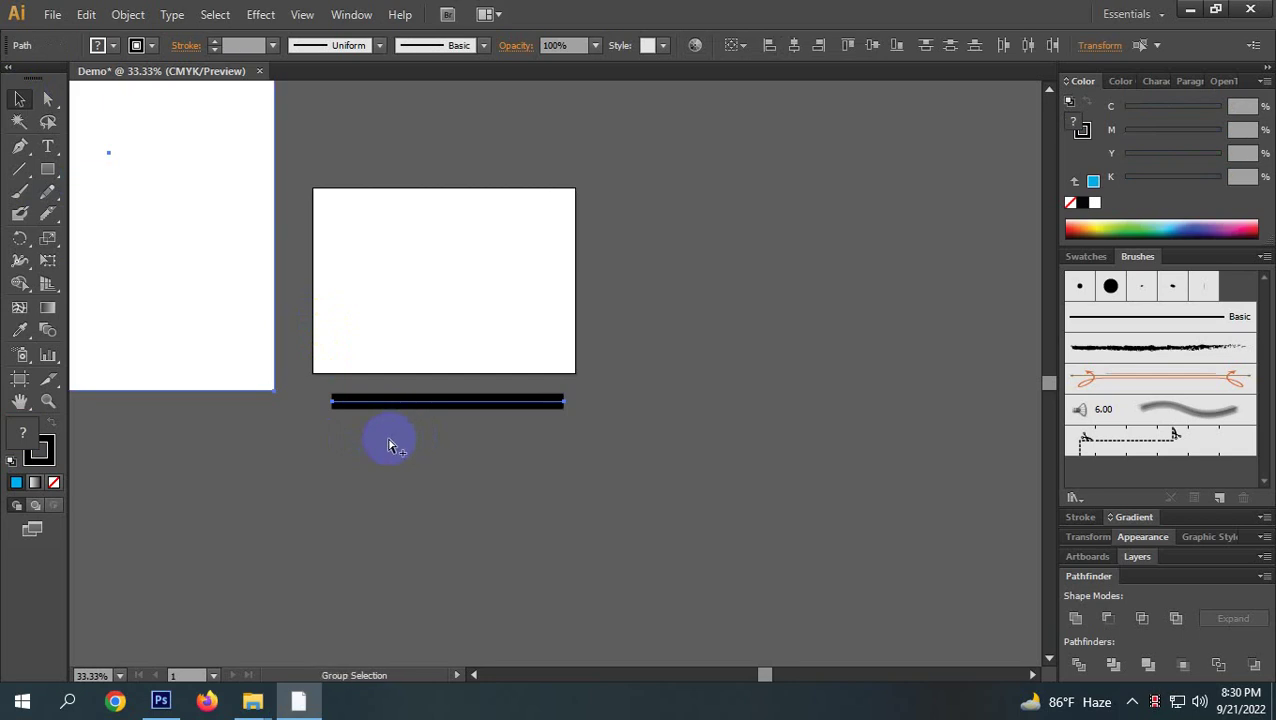
pyautogui.hotkey('ctrl', 'shift', 'z')
pyautogui.hotkey('ctrl', 'shift', 'z')
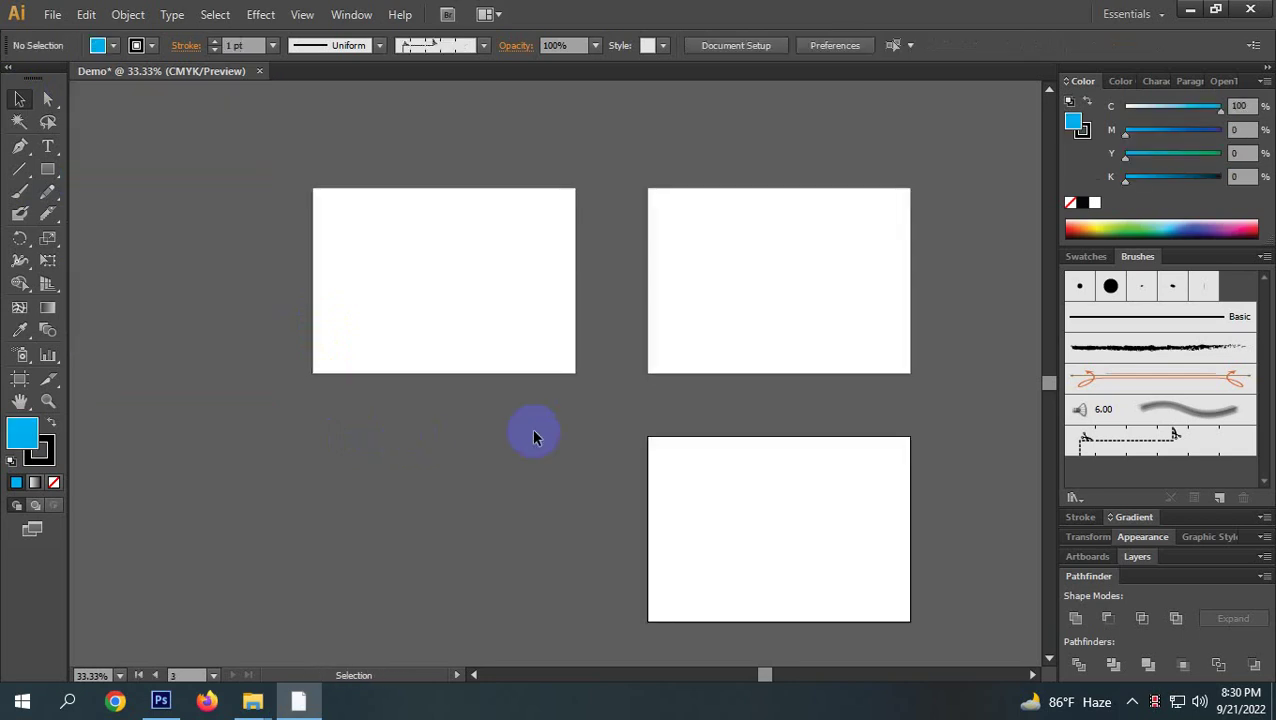
# Delete the lower artboard, Artboard 1 copy 2, and leave artboard editing.
pyautogui.click(19, 378)
pyautogui.click(684, 478)
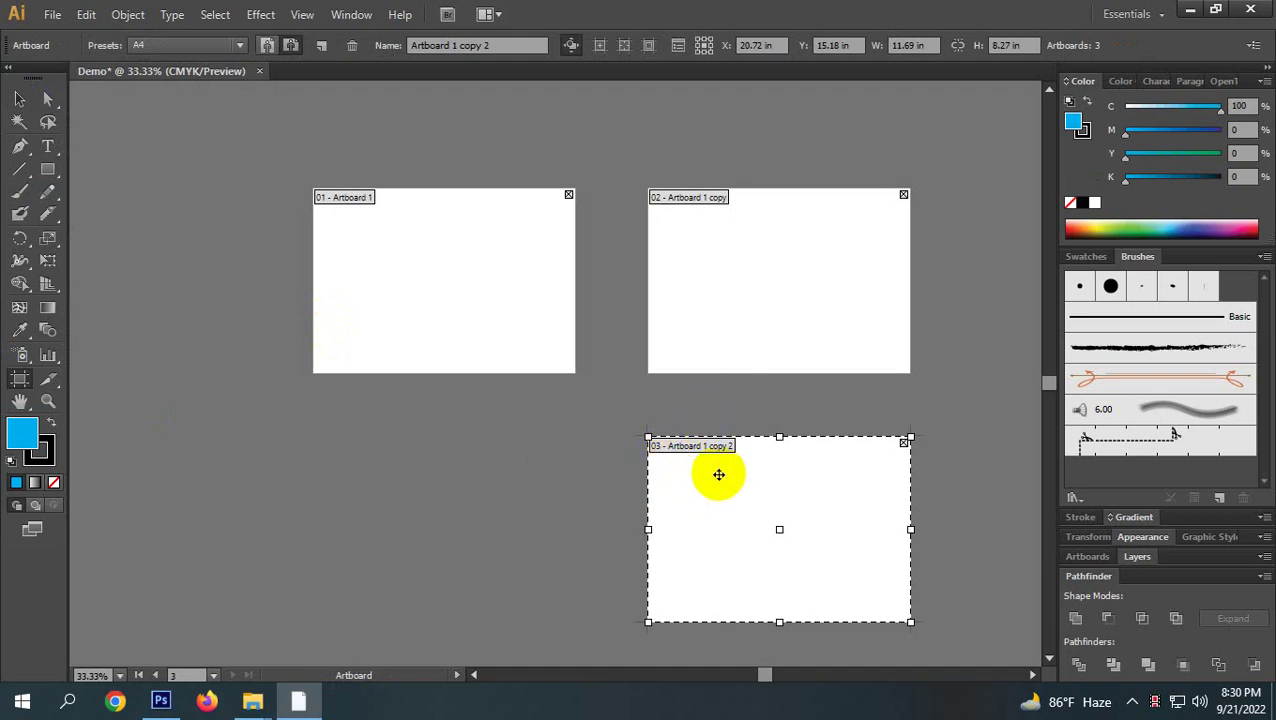
pyautogui.press('Delete')
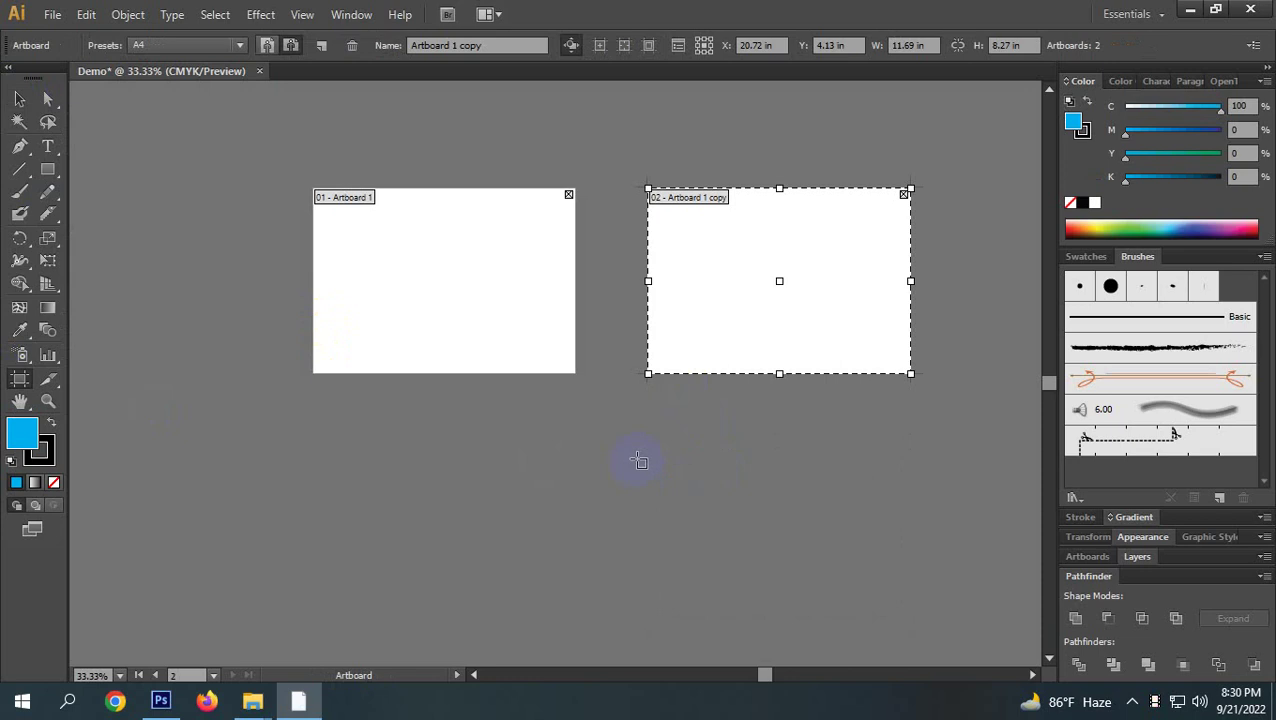
pyautogui.click(19, 100)
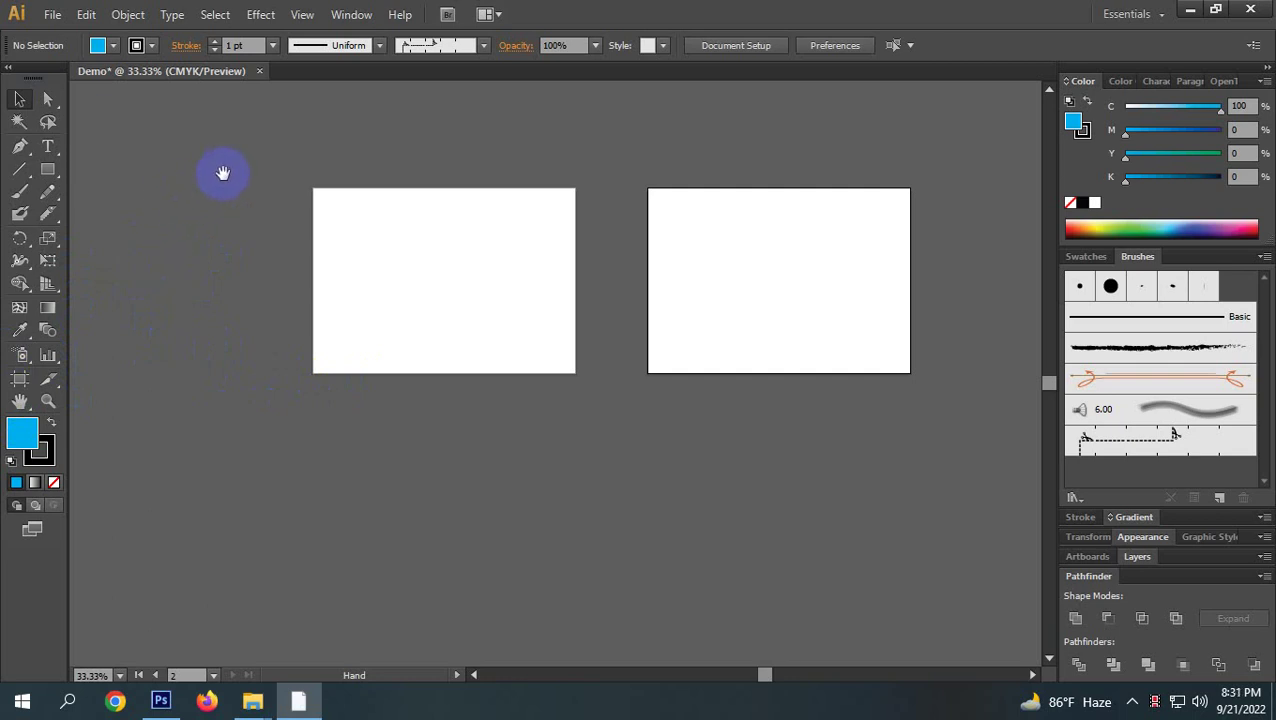
# Pan the canvas and magnify the area around the first artboard's upper edge to 2400% with the Zoom tool.
pyautogui.moveTo(221, 189); pyautogui.dragTo(186, 263)
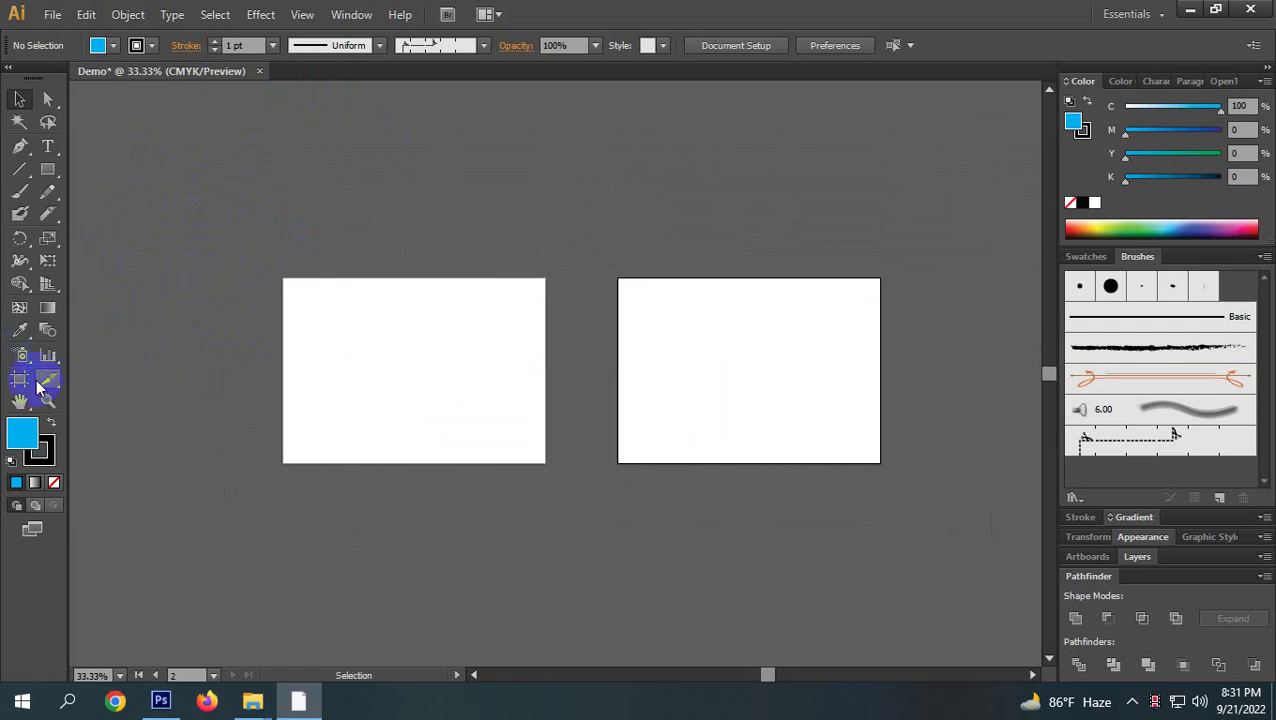
pyautogui.press('space')
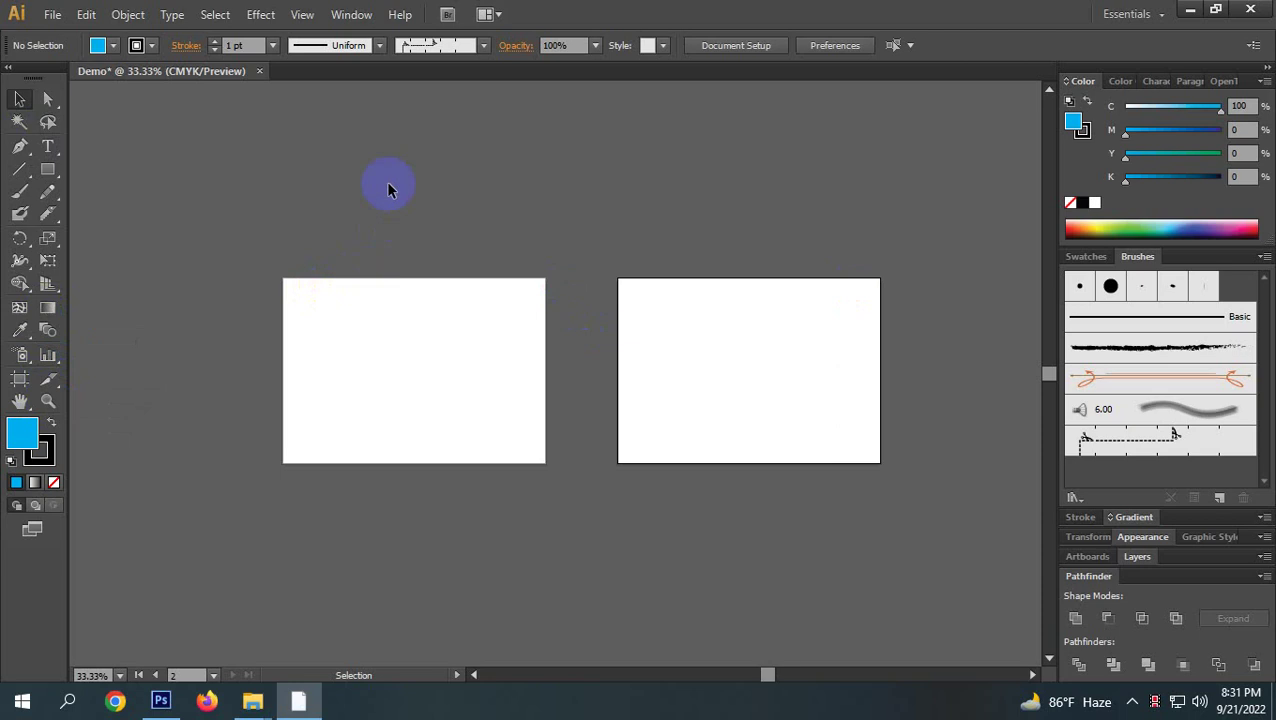
pyautogui.click(47, 400)
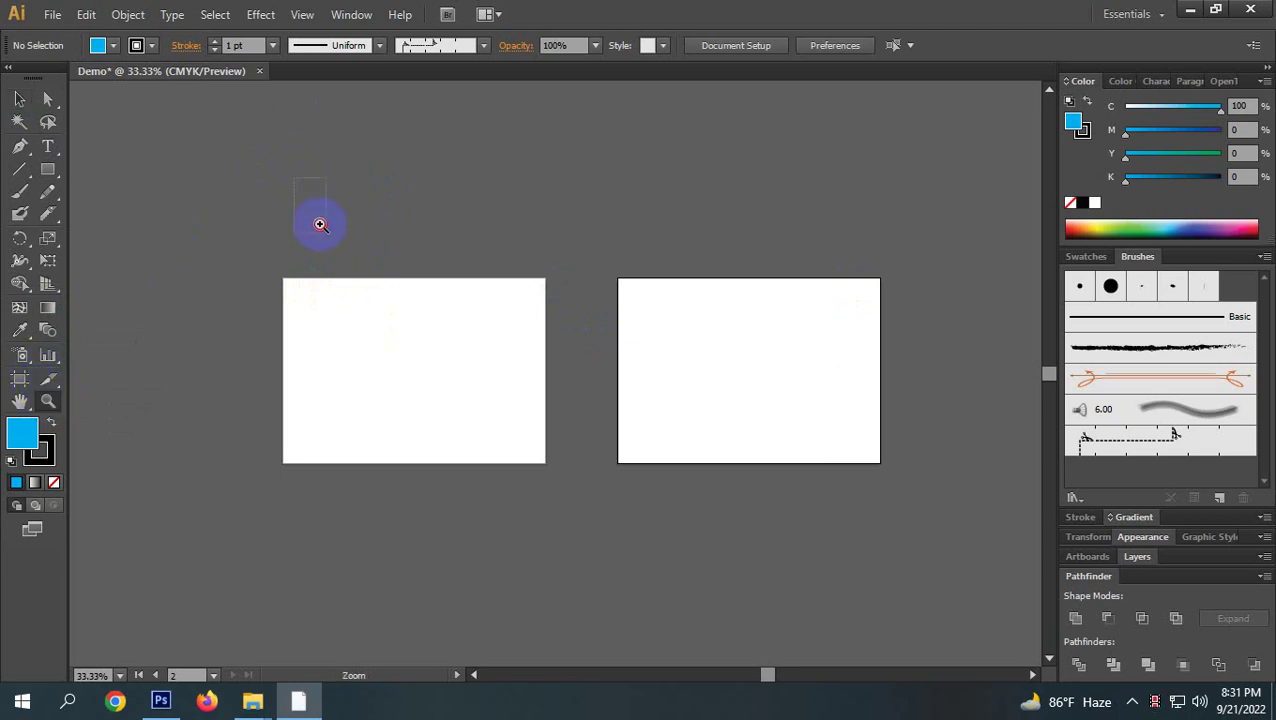
pyautogui.moveTo(293, 180); pyautogui.dragTo(535, 380)
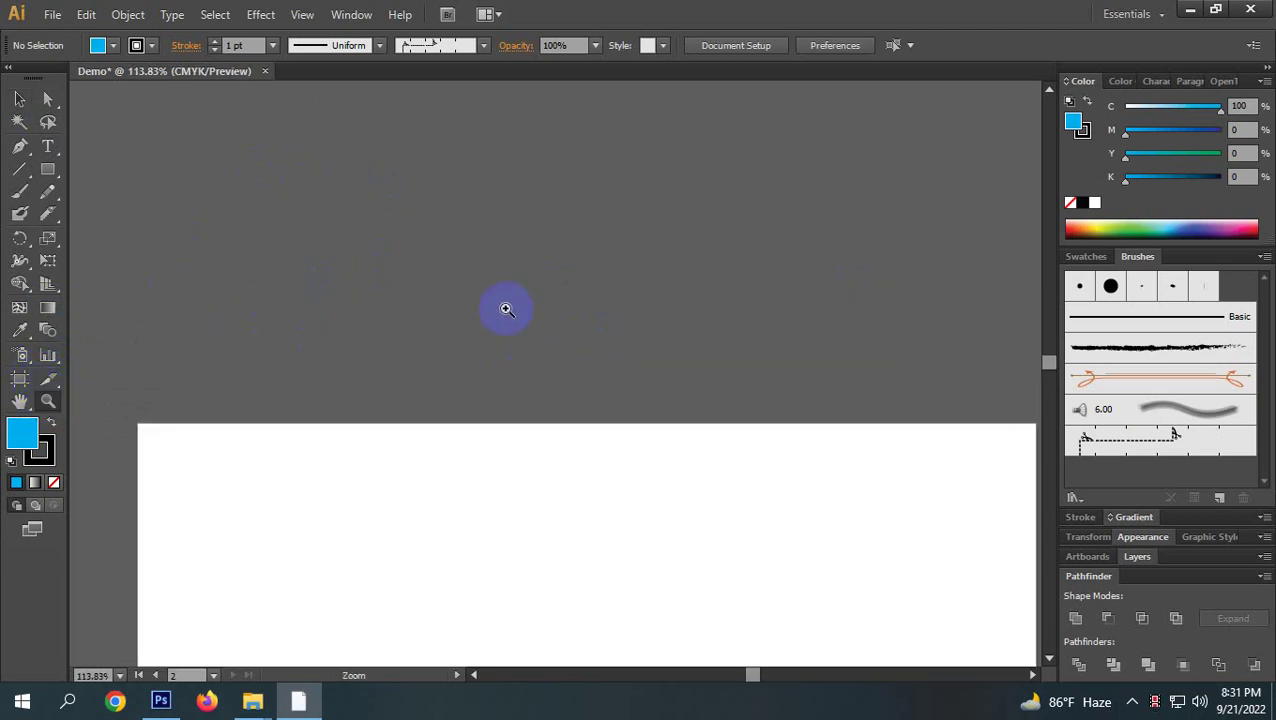
pyautogui.press('v')
pyautogui.press('z')
pyautogui.moveTo(432, 308); pyautogui.dragTo(393, 326)
# Zoom back out to 50% with the Zoom tool and return to the Selection tool.
pyautogui.keyDown('alt'); pyautogui.click(561, 432); pyautogui.keyUp('alt')
pyautogui.keyDown('alt'); pyautogui.click(558, 432); pyautogui.keyUp('alt')
pyautogui.keyDown('alt'); pyautogui.click(555, 433); pyautogui.keyUp('alt')
pyautogui.keyDown('alt'); pyautogui.click(550, 433); pyautogui.keyUp('alt')
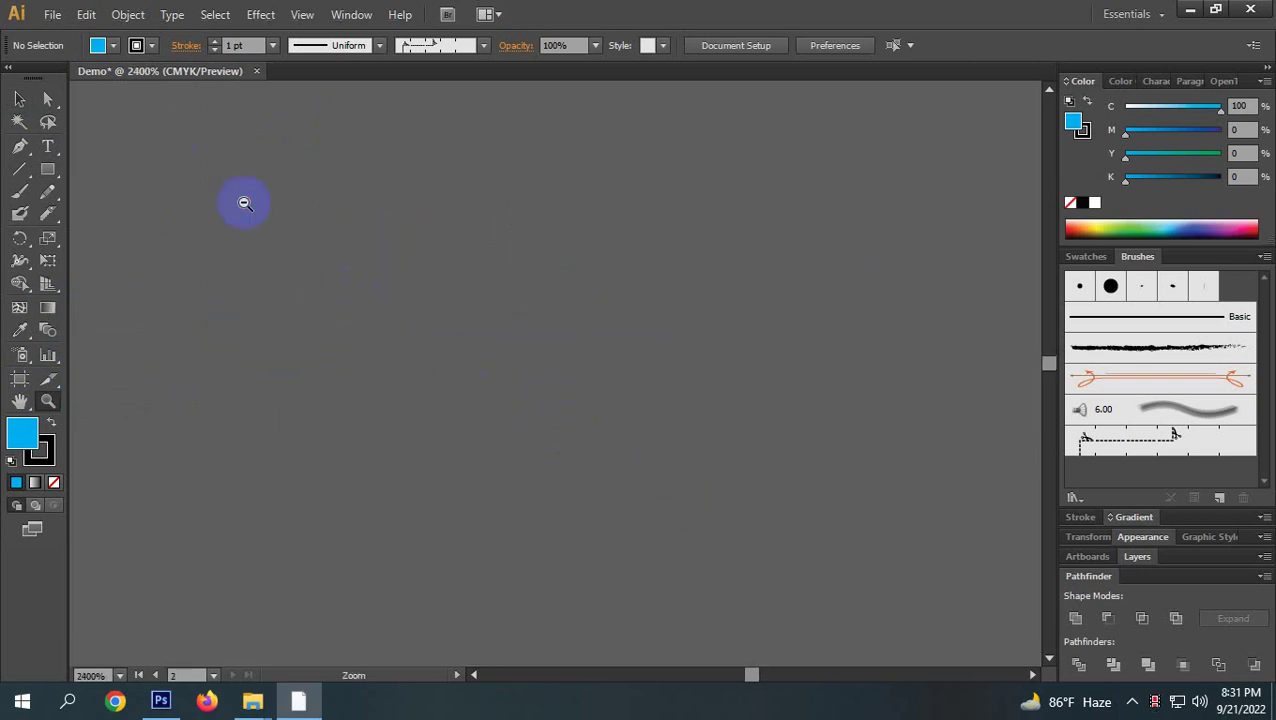
pyautogui.keyDown('alt'); pyautogui.click(373, 205); pyautogui.keyUp('alt')
pyautogui.keyDown('alt'); pyautogui.click(402, 214); pyautogui.keyUp('alt')
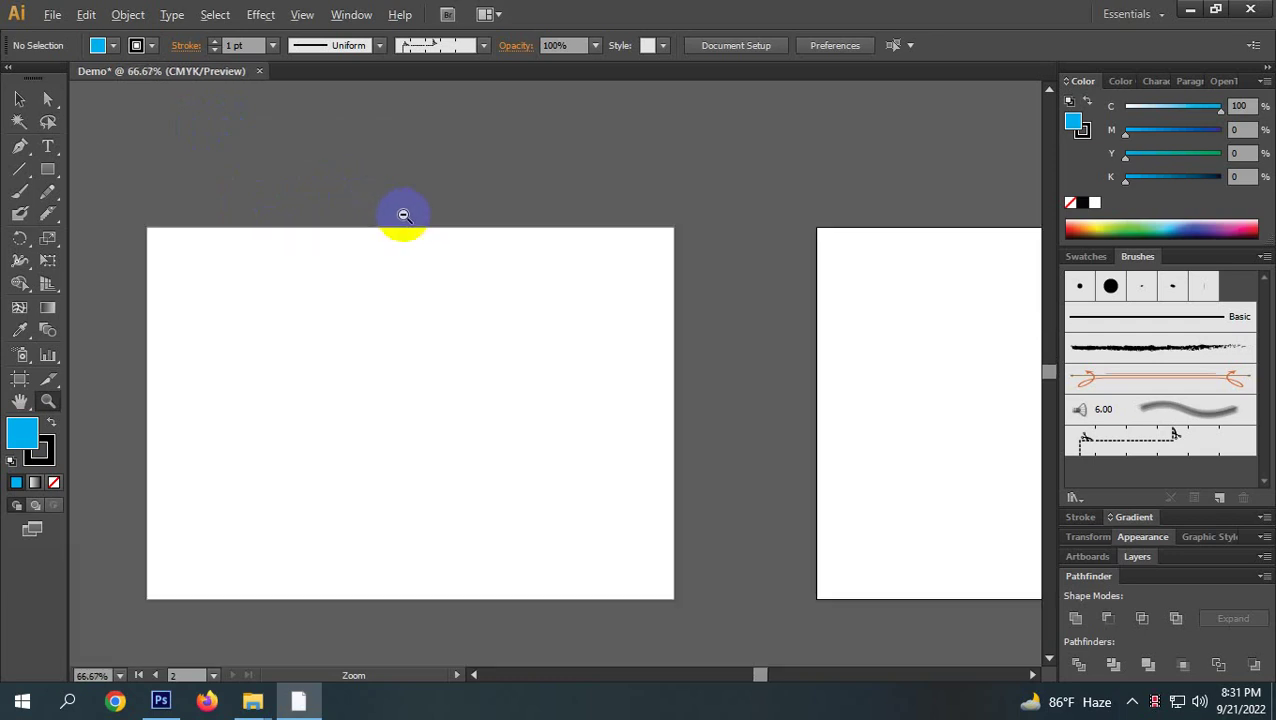
pyautogui.moveTo(553, 376); pyautogui.dragTo(374, 283)
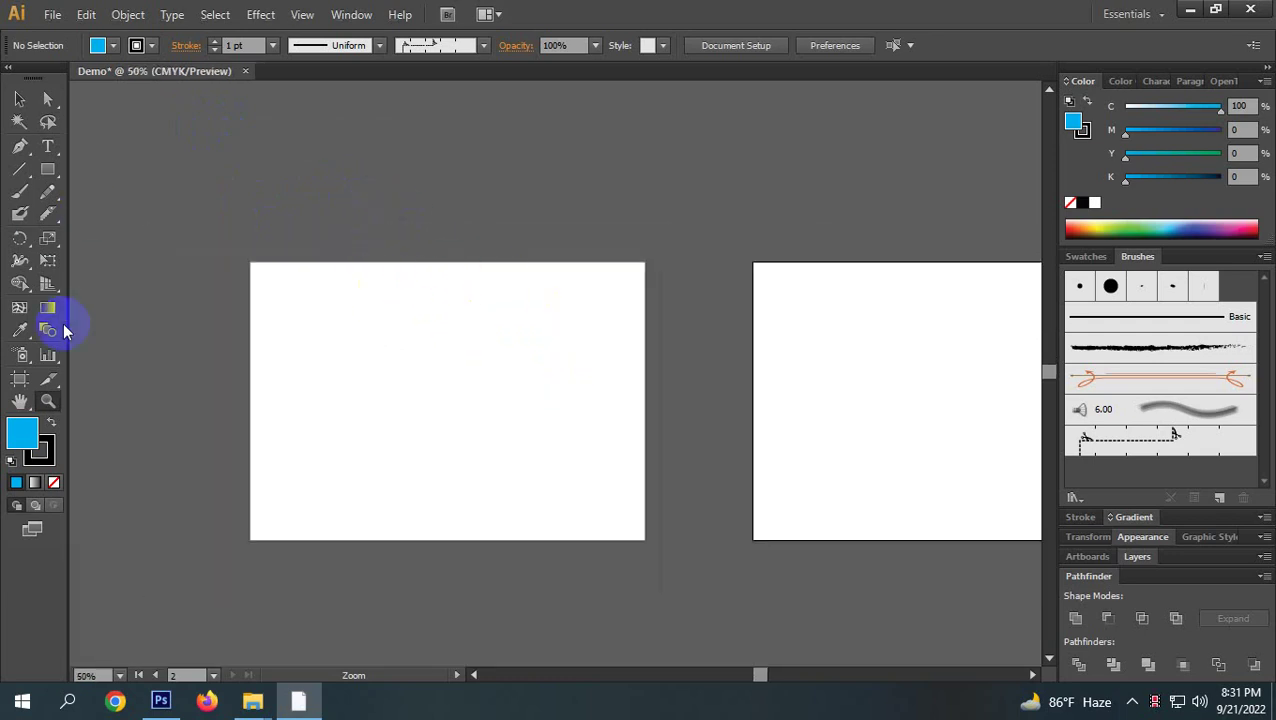
pyautogui.click(24, 401)
pyautogui.click(20, 99)
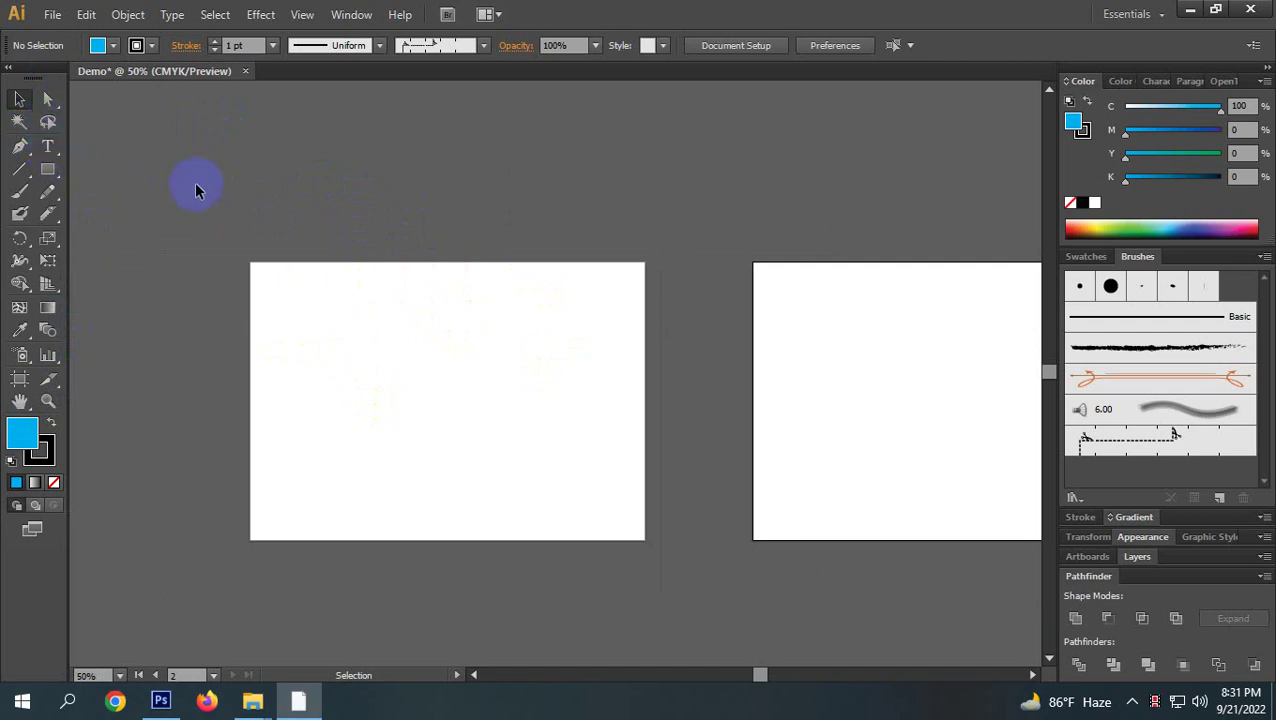
# Zoom the view in stepwise to 200% and back out to 50% without using the Zoom tool.
pyautogui.hotkey('ctrl', '+')
pyautogui.hotkey('ctrl', '+')
pyautogui.hotkey('ctrl', '+')
pyautogui.hotkey('ctrl', '+')
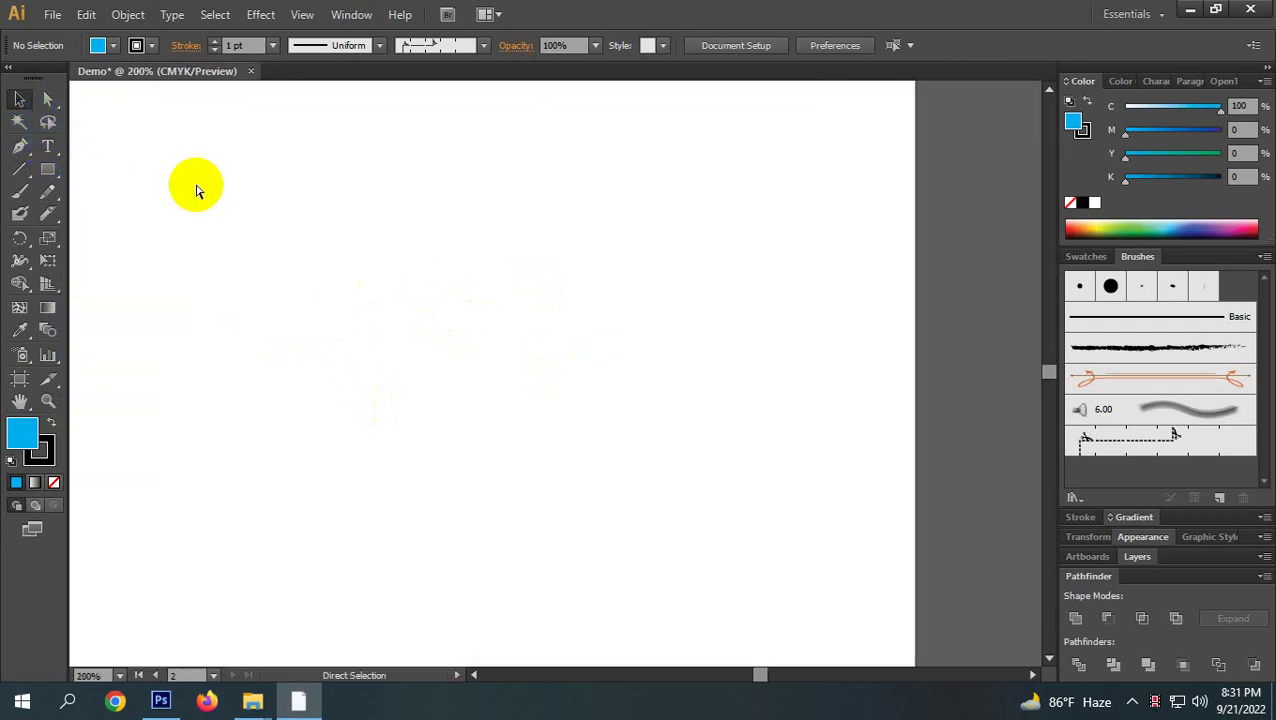
pyautogui.hotkey('ctrl', '-')
pyautogui.hotkey('ctrl', '-')
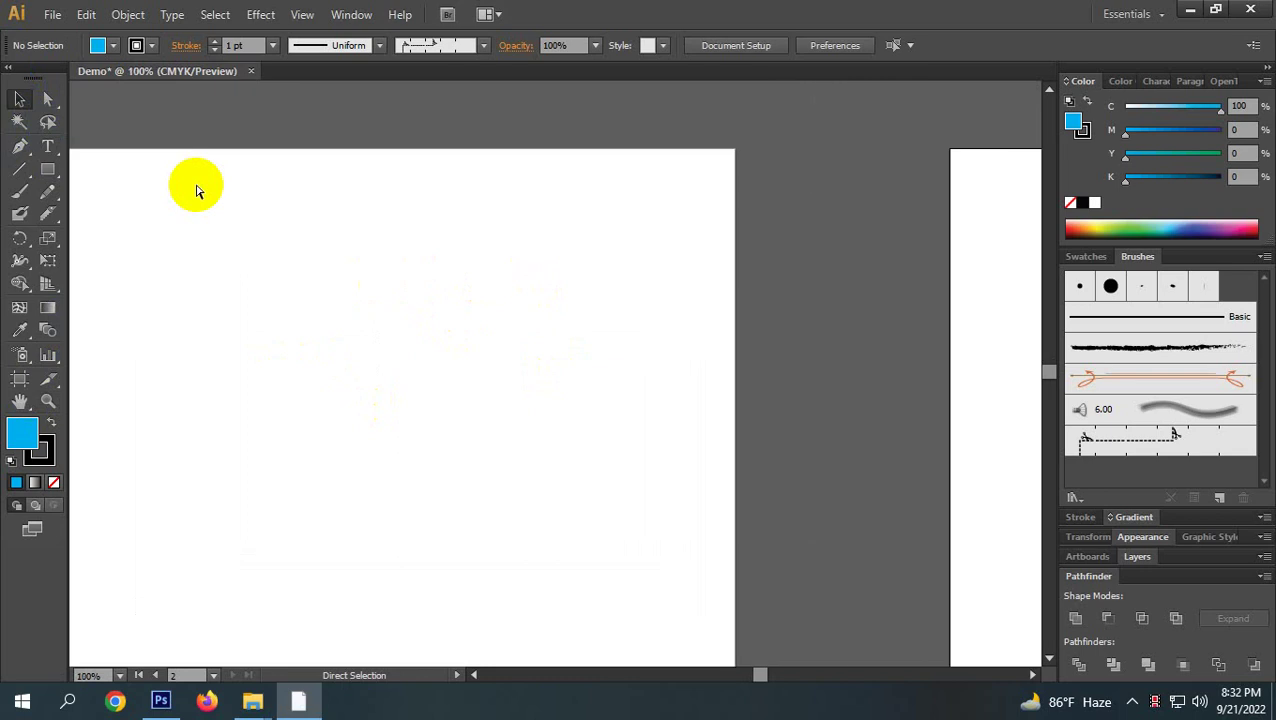
pyautogui.hotkey('ctrl', '-')
pyautogui.hotkey('ctrl', '-')
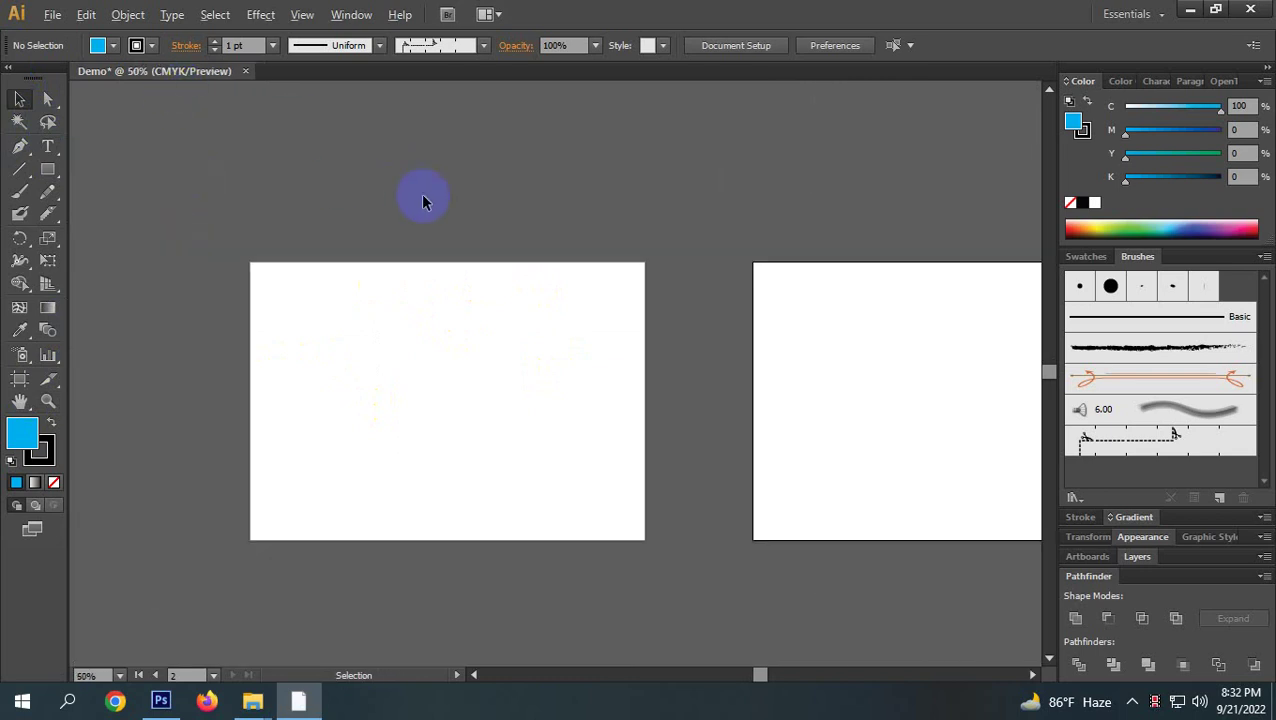
# Zoom smoothly in to 800% and out to 16.67% over the artboards, and settle the view at 50%.
pyautogui.scroll(3, 530, 370)
pyautogui.scroll(5, 533, 373)
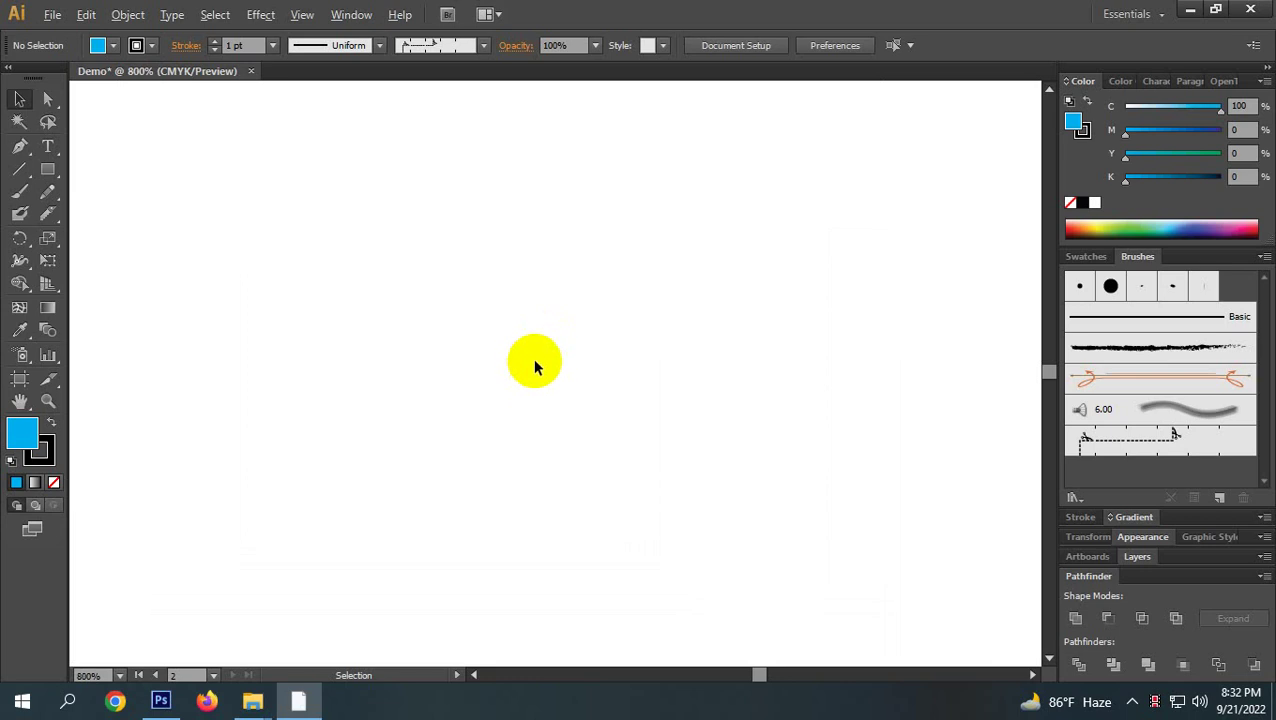
pyautogui.scroll(-11, 540, 354)
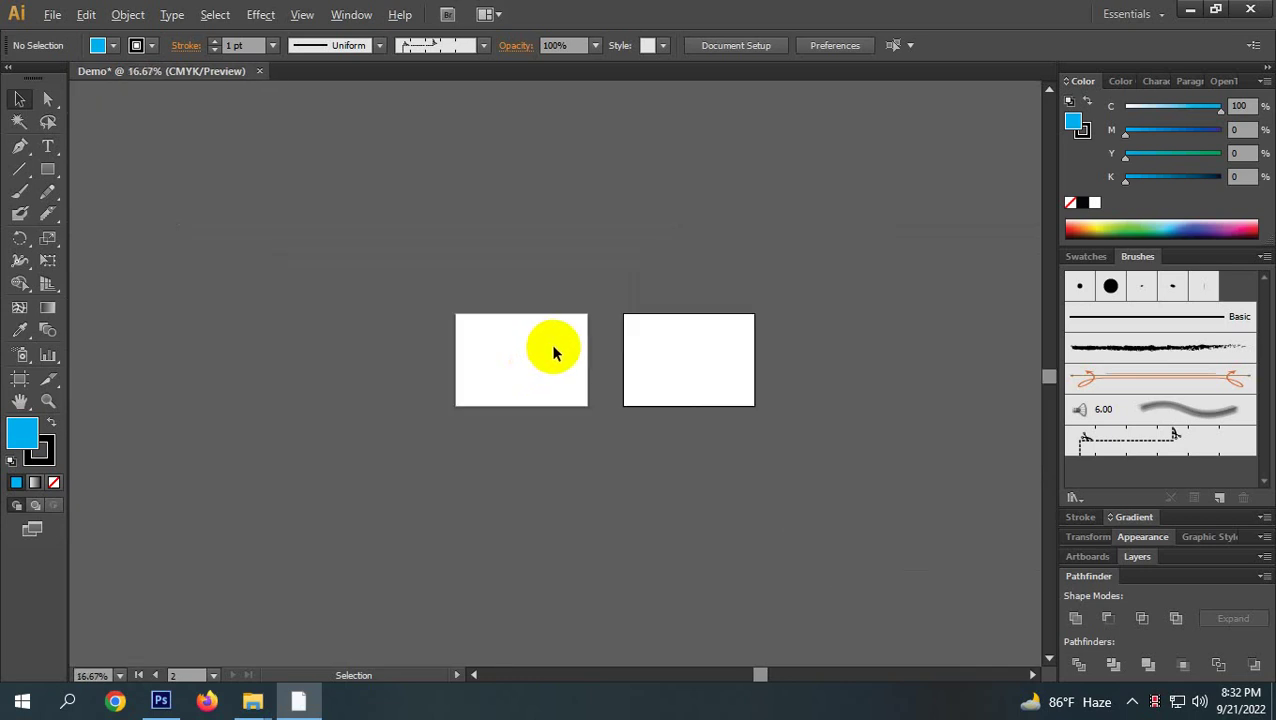
pyautogui.press('alt')
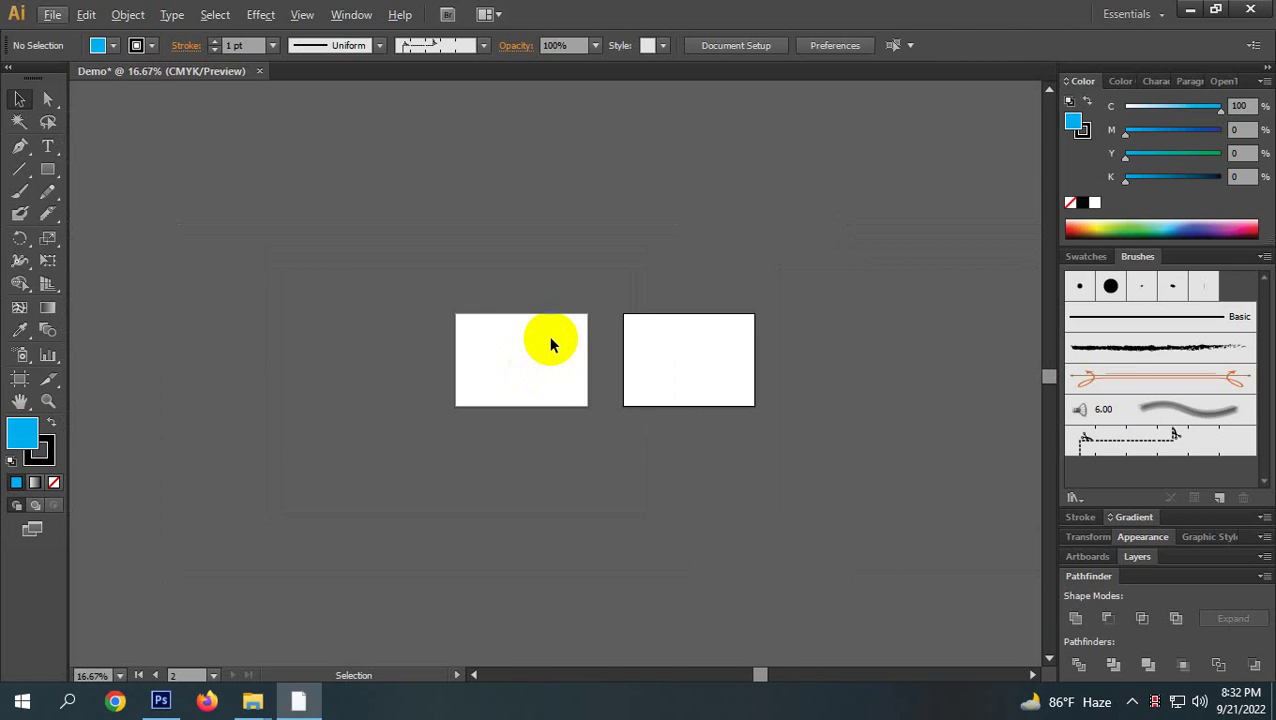
pyautogui.scroll(-1, 541, 342)
pyautogui.scroll(2, 436, 298)
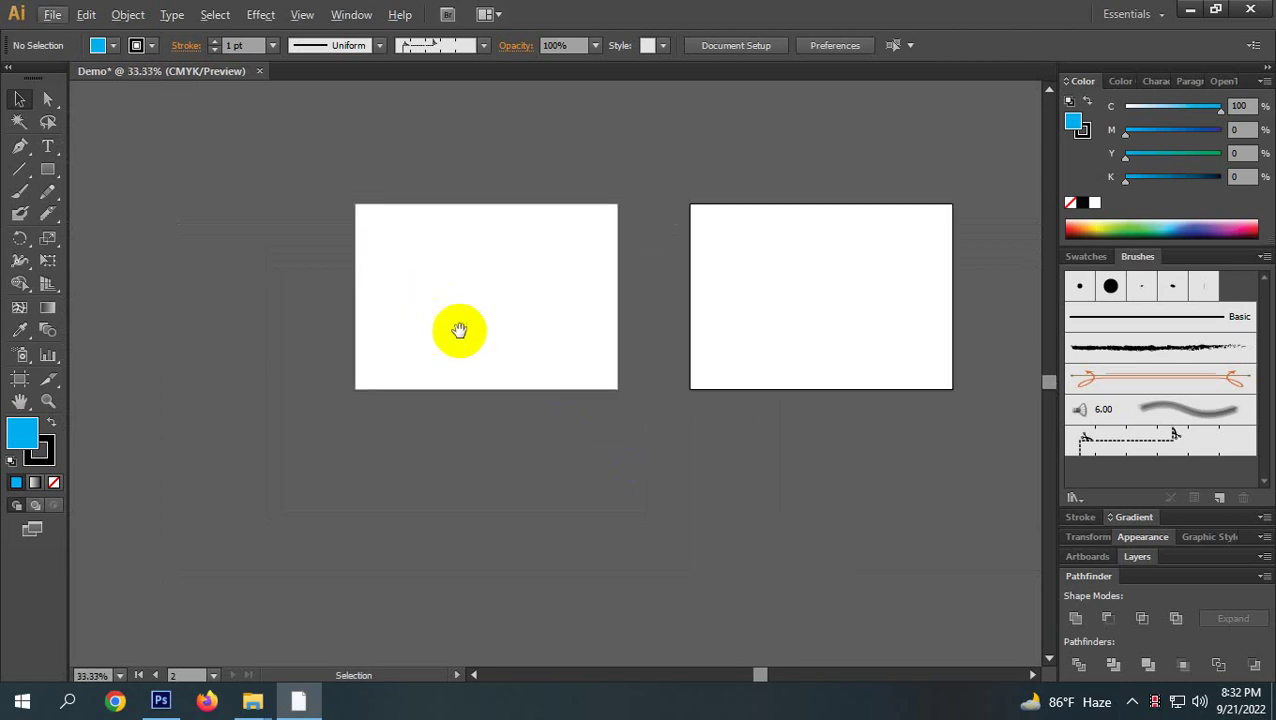
pyautogui.scroll(2, 475, 338)
pyautogui.scroll(-1, 538, 305)
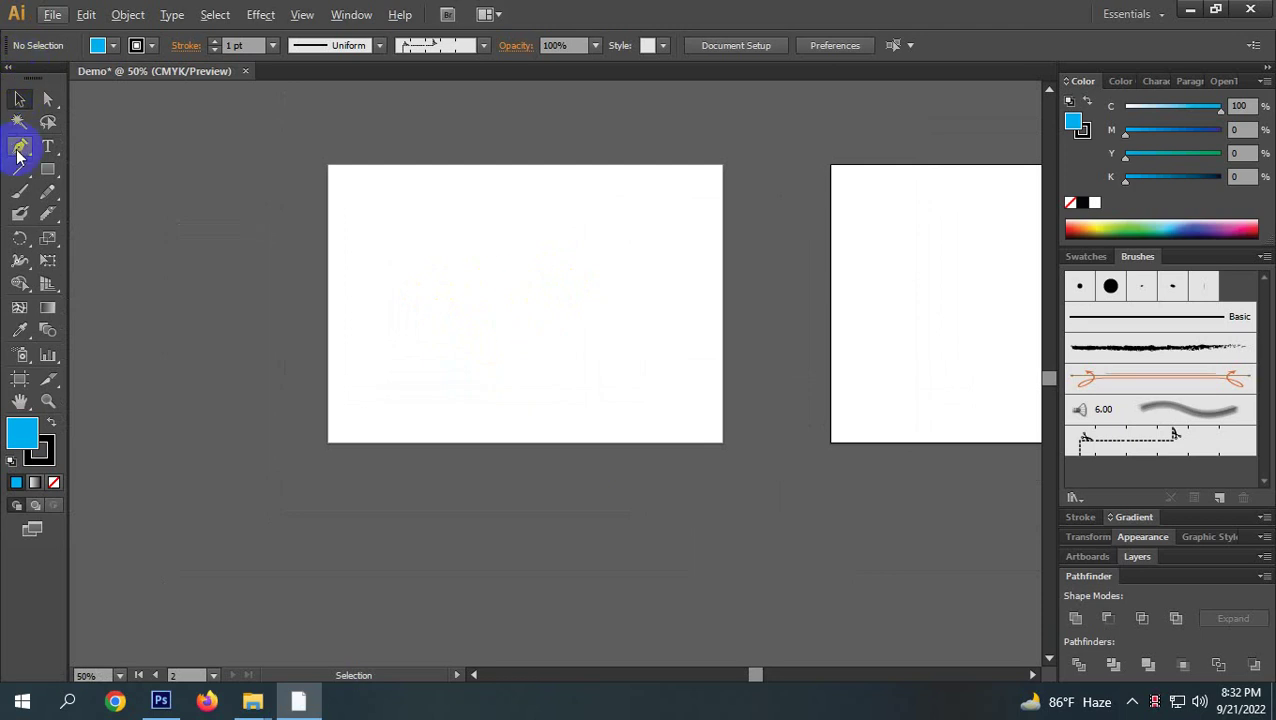
# Examine the shape tools grouped with the Rectangle tool and activate the Pen tool.
pyautogui.click(19, 151)
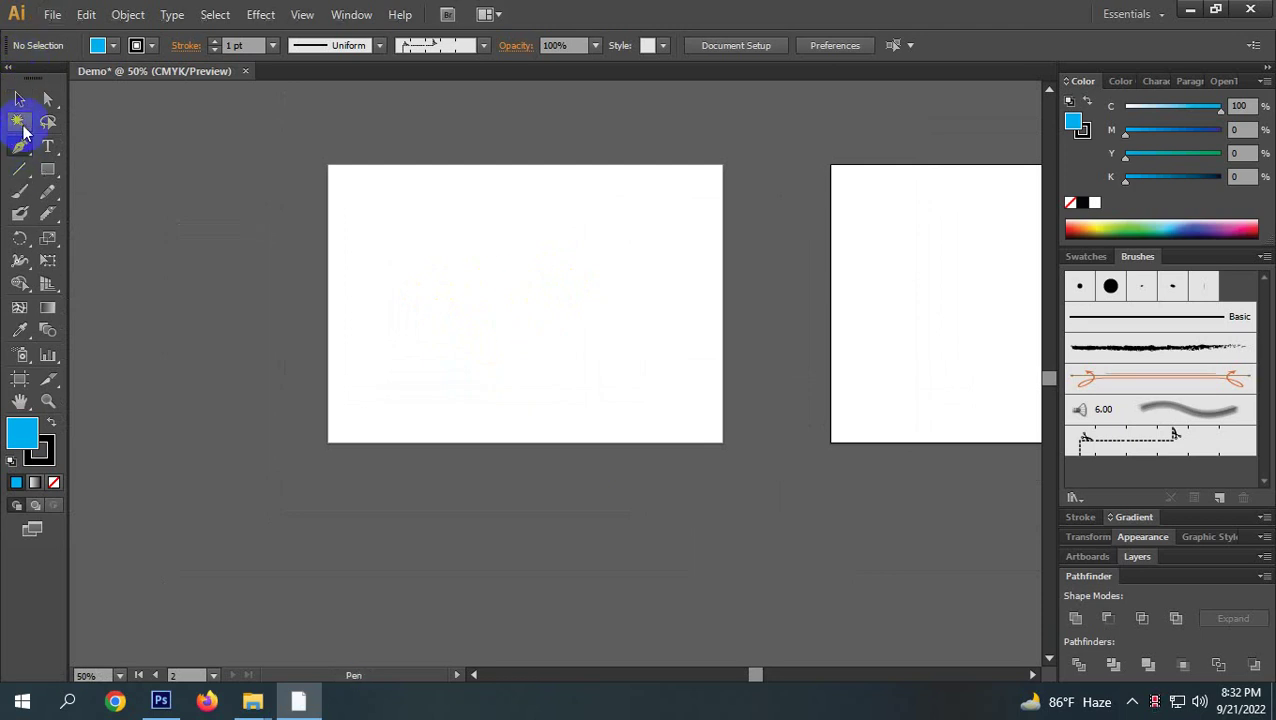
pyautogui.click(44, 178)
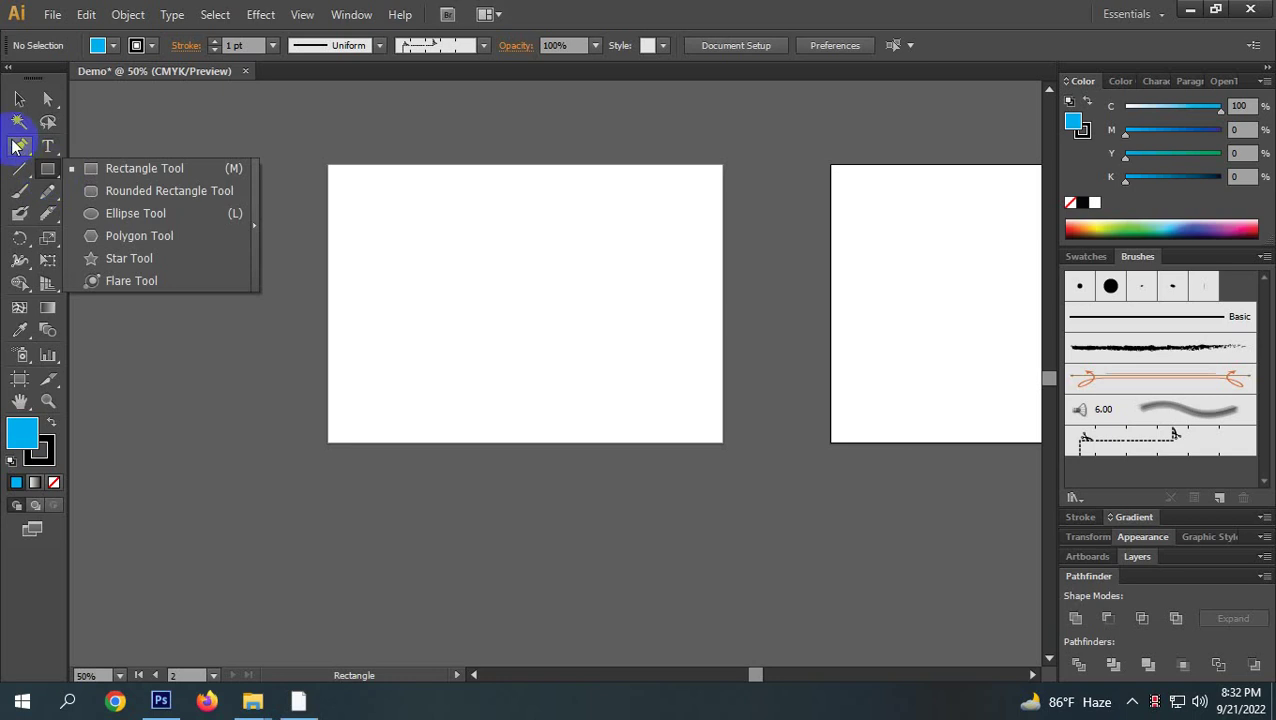
pyautogui.click(15, 149)
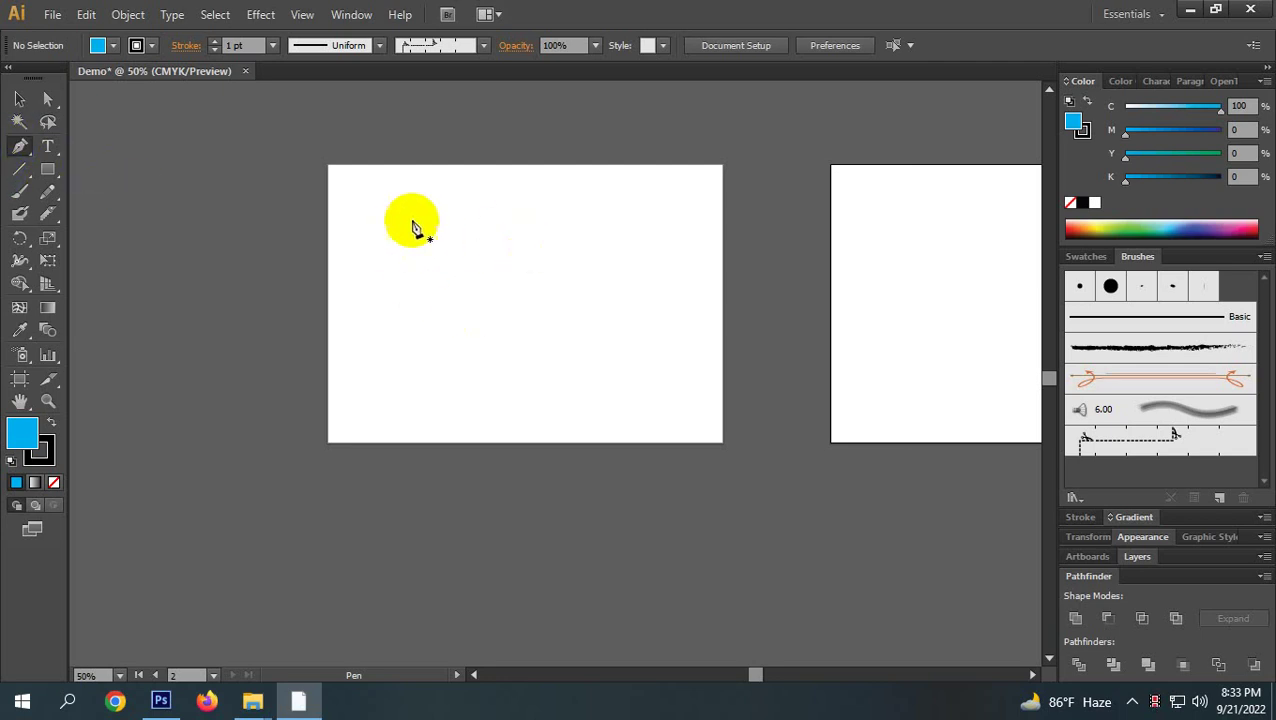
pyautogui.scroll(1, 412, 230)
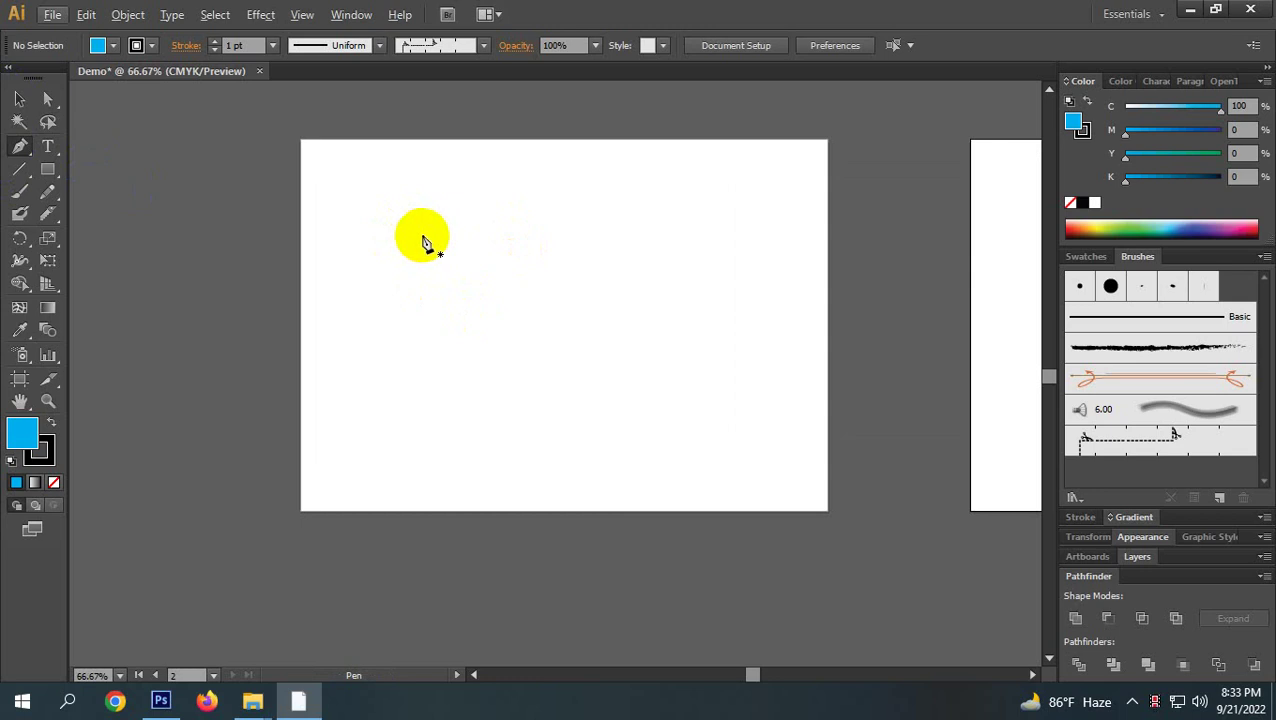
pyautogui.click(399, 202)
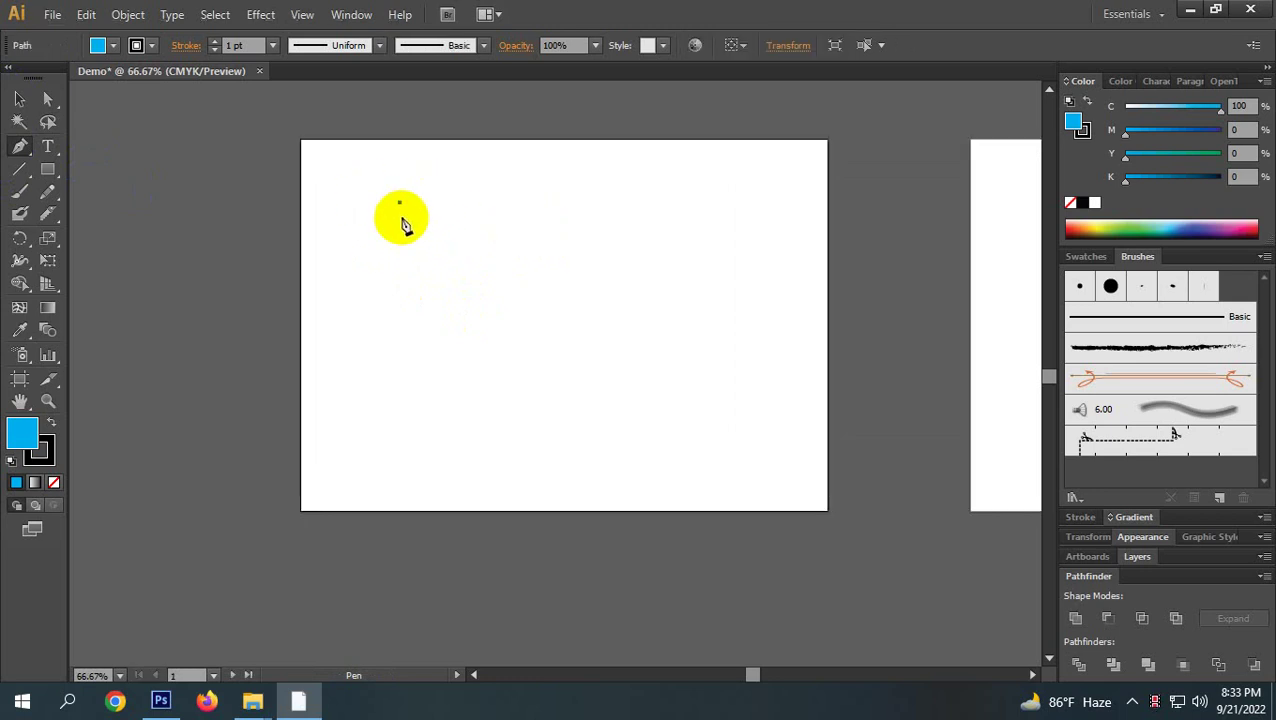
pyautogui.keyDown('ctrl'); pyautogui.click(402, 224); pyautogui.keyUp('ctrl')
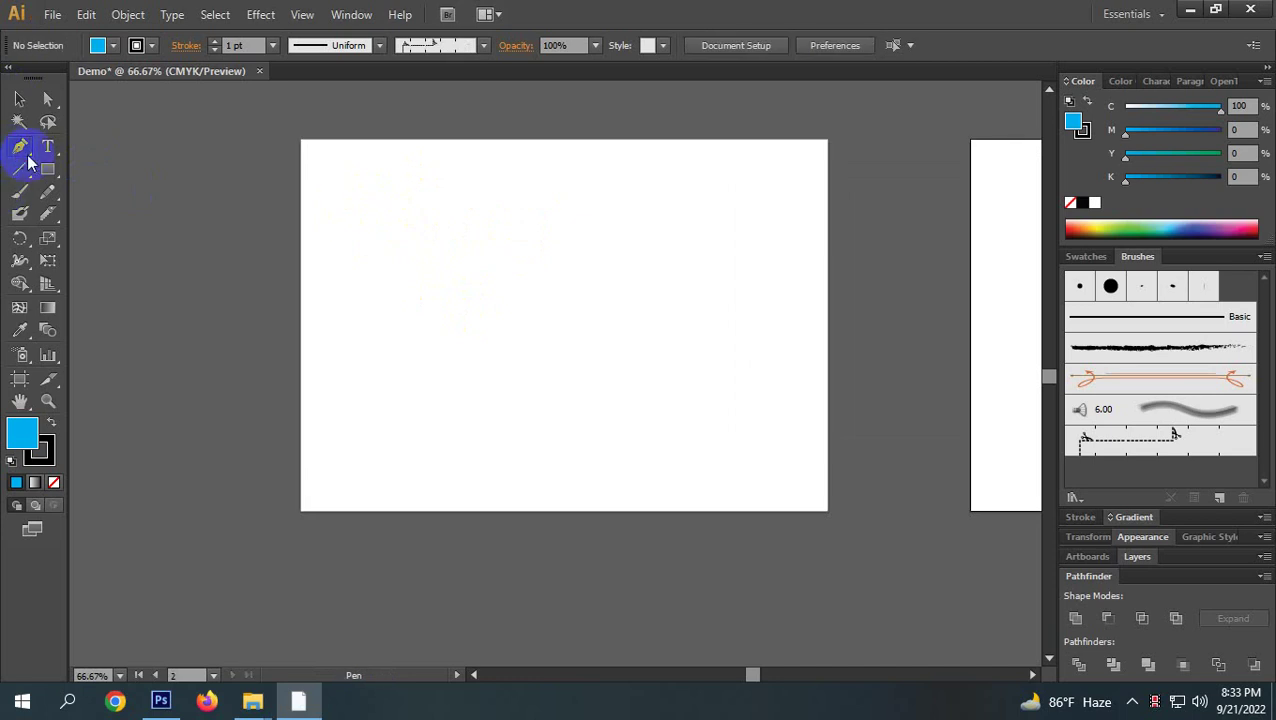
# Draw a closed blue rectangle about 6.5 in wide and 2.9 in tall on the first artboard with the Pen tool.
pyautogui.click(401, 210)
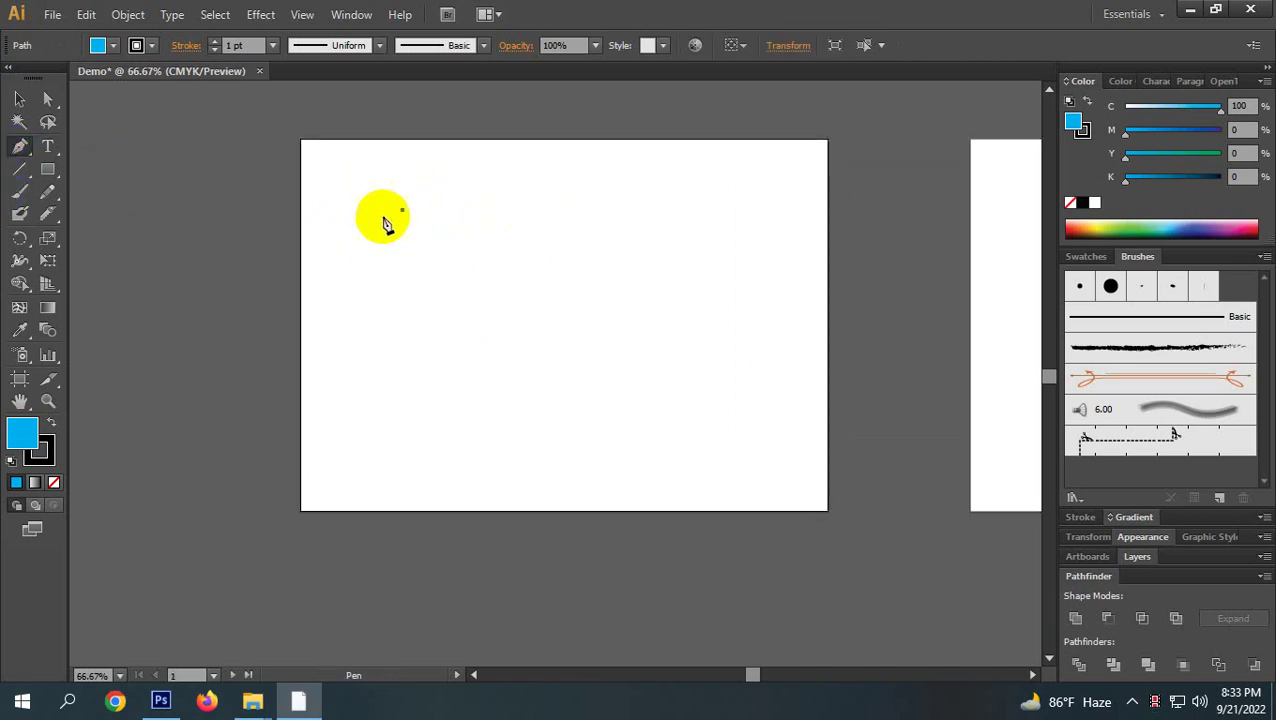
pyautogui.click(693, 210)
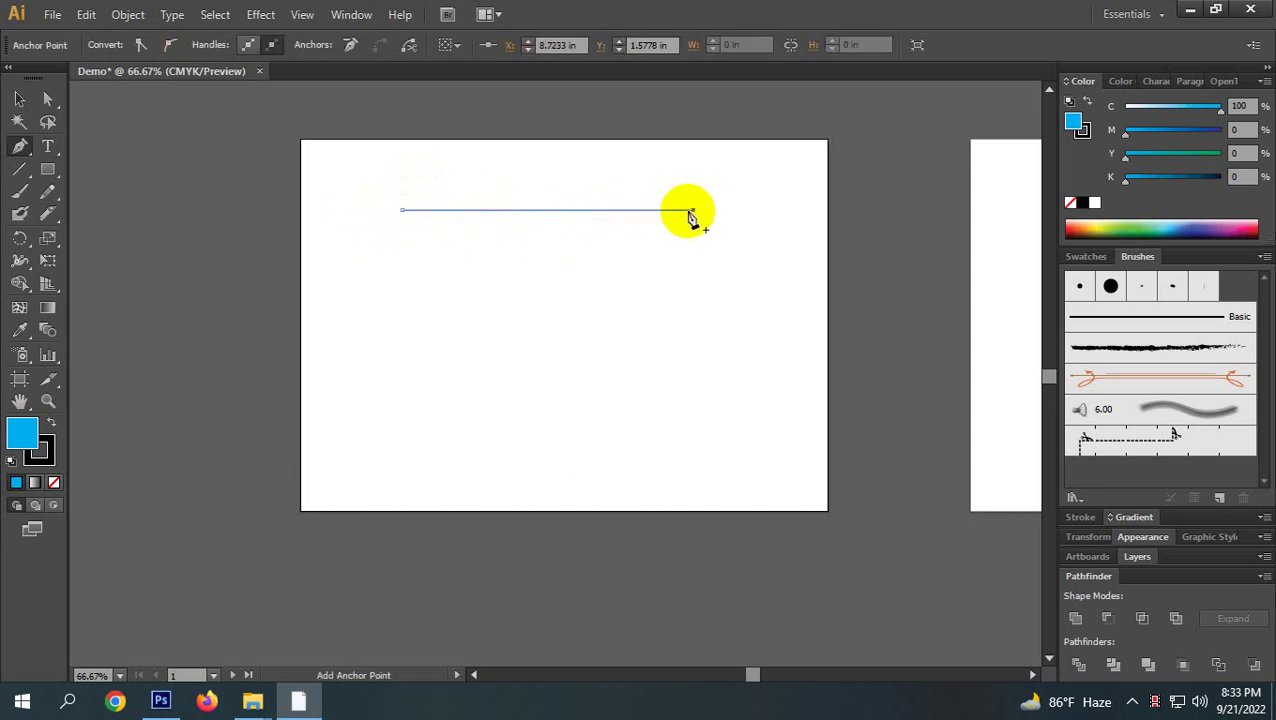
pyautogui.click(693, 341)
pyautogui.click(400, 341)
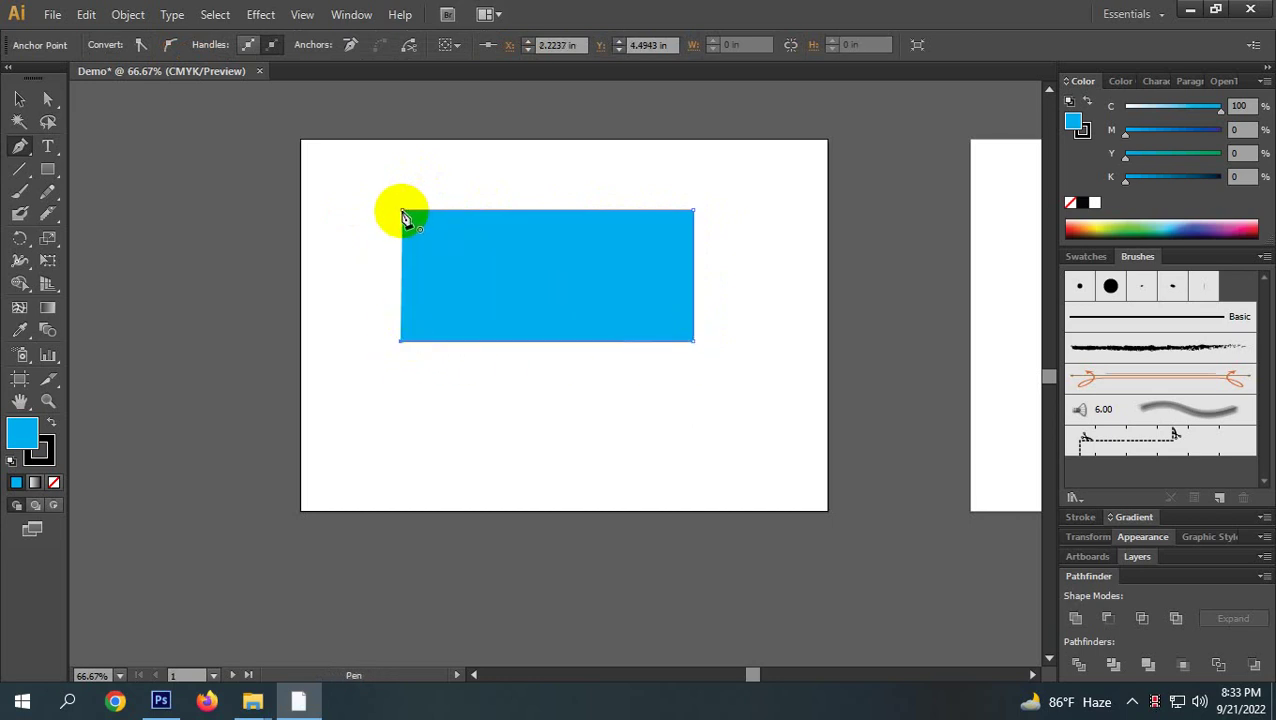
pyautogui.click(403, 212)
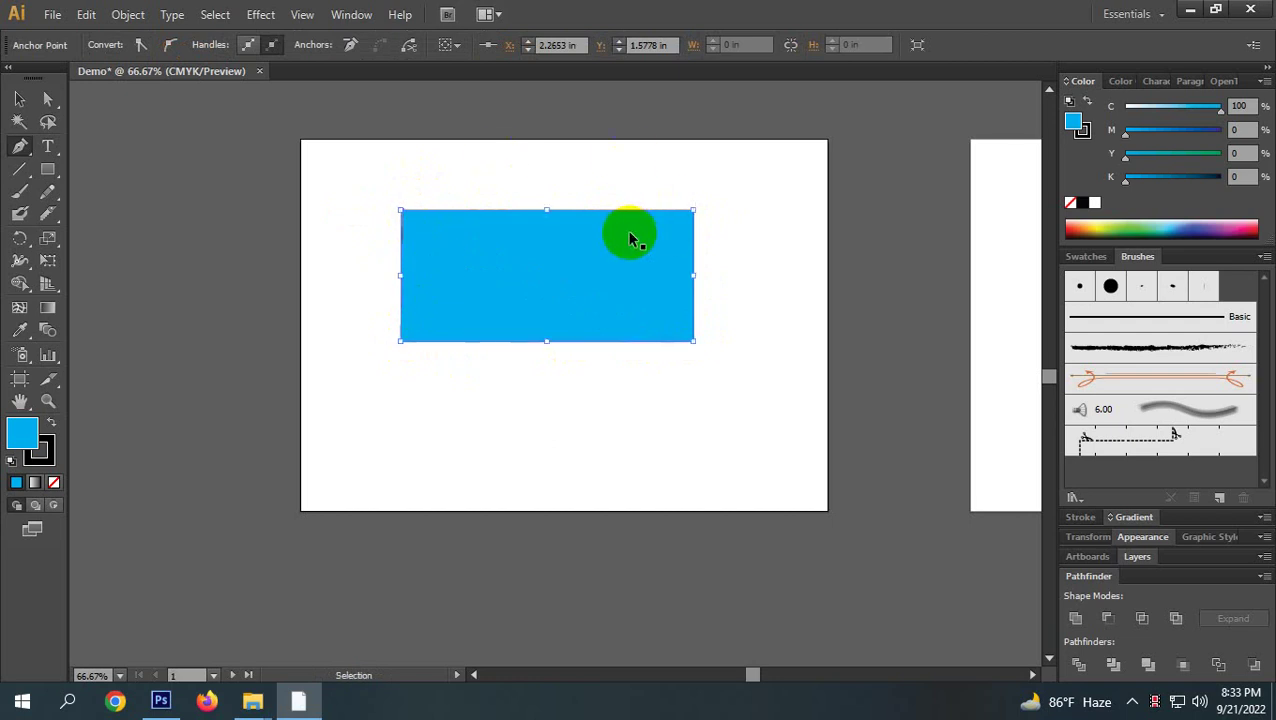
# Undo the rectangle's closing and corner points back to its first anchor point.
pyautogui.hotkey('ctrl', 'z')
pyautogui.hotkey('ctrl', 'z')
pyautogui.hotkey('ctrl', 'z')
pyautogui.hotkey('ctrl', 'z')
pyautogui.hotkey('ctrl', 'z')
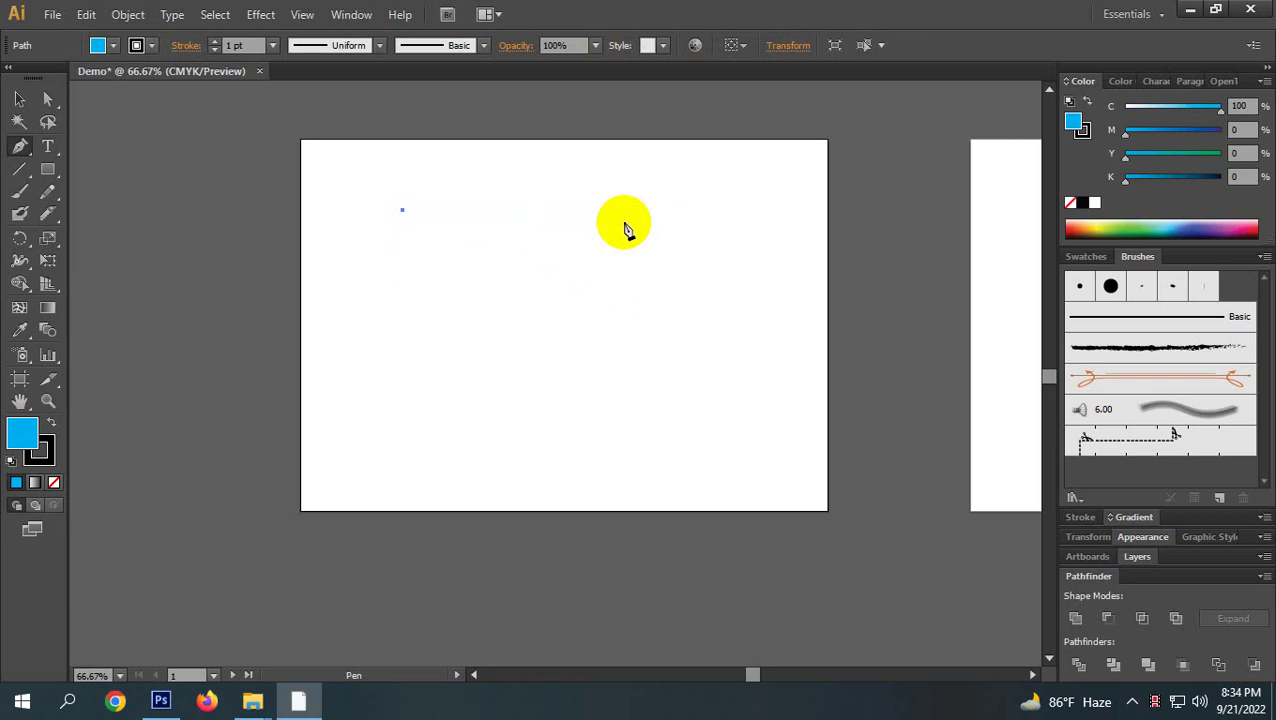
# Add three anchor points constrained horizontally and vertically, forming a four-cornered open path about 1.6 in tall.
pyautogui.keyDown('shift'); pyautogui.click(714, 217); pyautogui.keyUp('shift')
pyautogui.keyDown('shift'); pyautogui.click(714, 282); pyautogui.keyUp('shift')
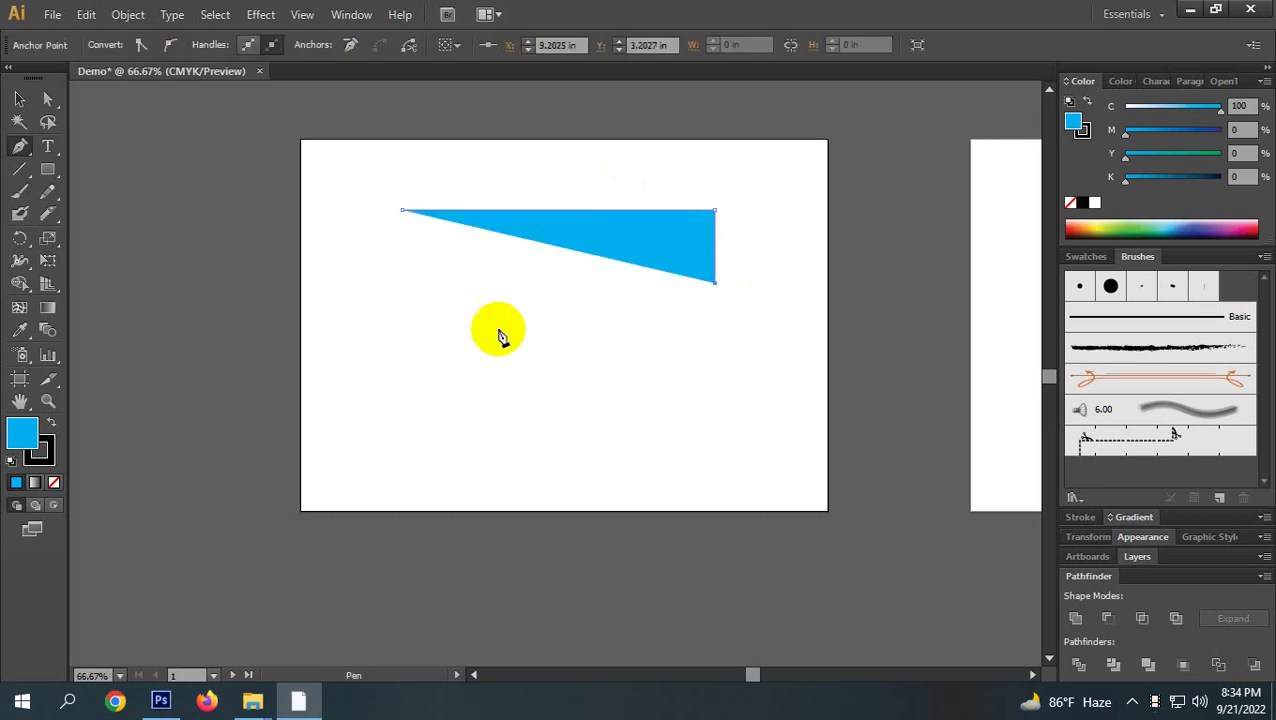
pyautogui.keyDown('shift'); pyautogui.click(395, 282); pyautogui.keyUp('shift')
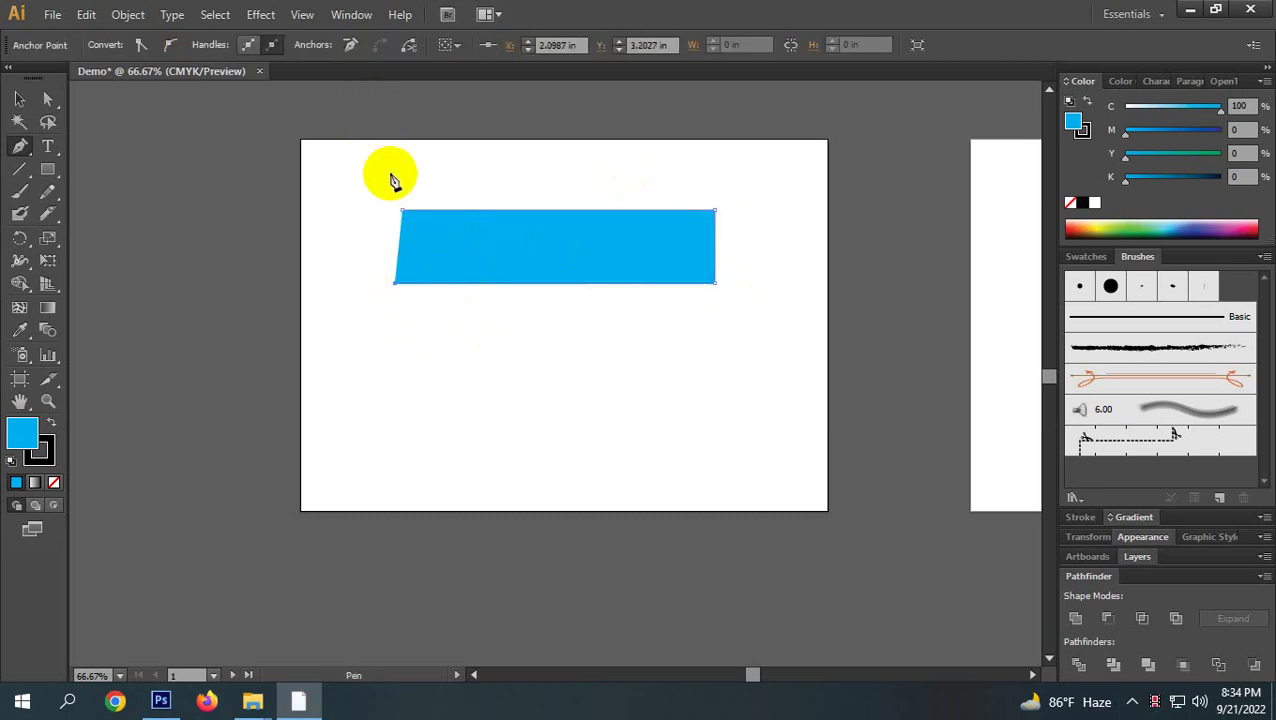
# Remove the fill from the open path and close it at its first anchor point.
pyautogui.click(54, 482)
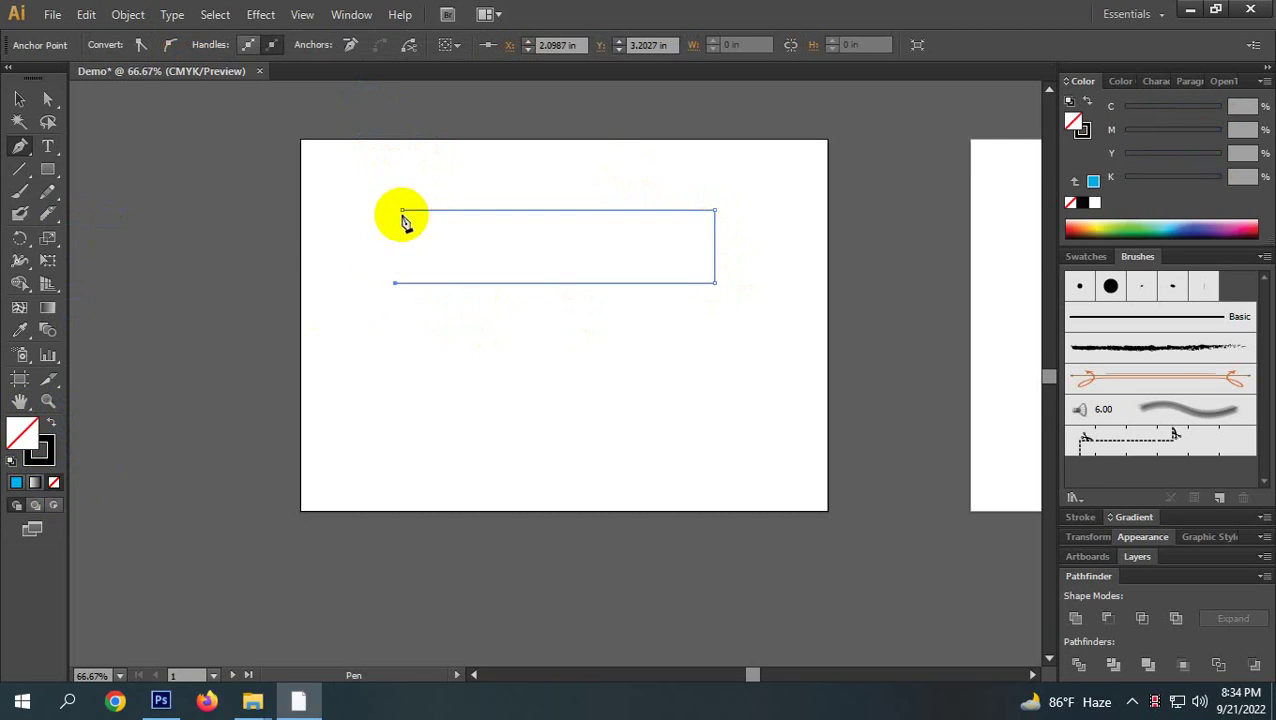
pyautogui.scroll(6, 410, 230)
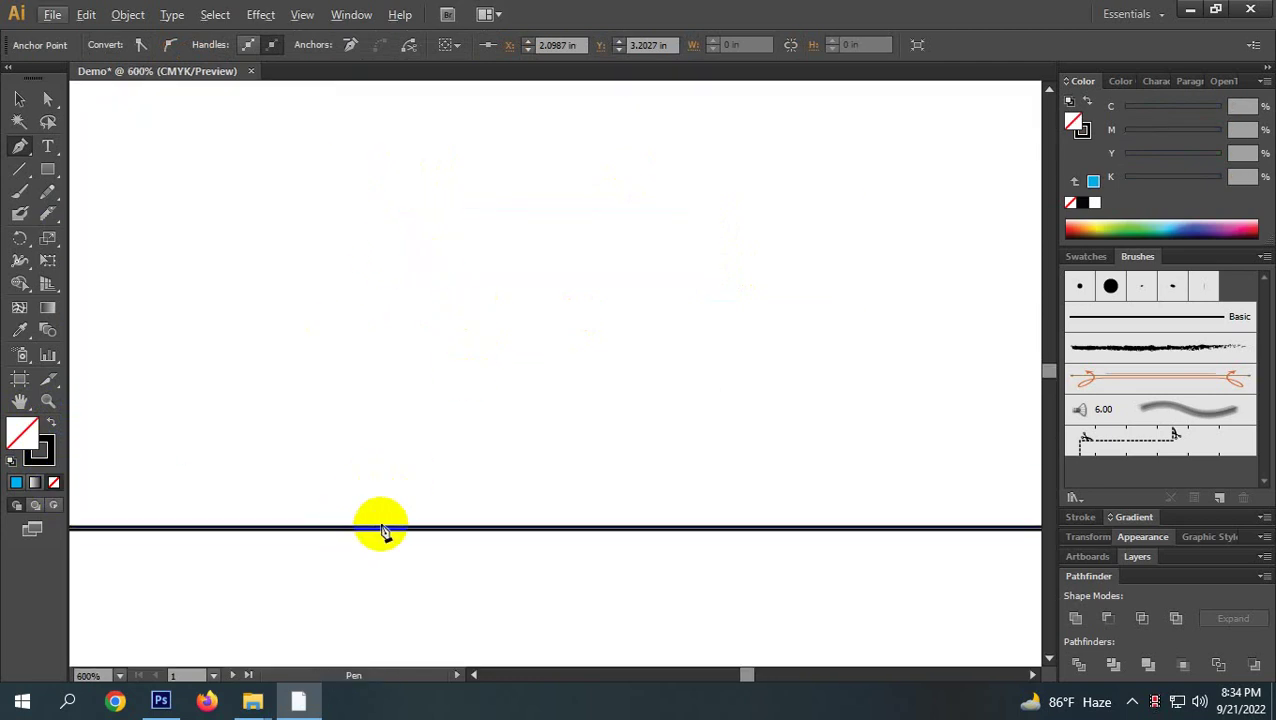
pyautogui.scroll(-4, 603, 517)
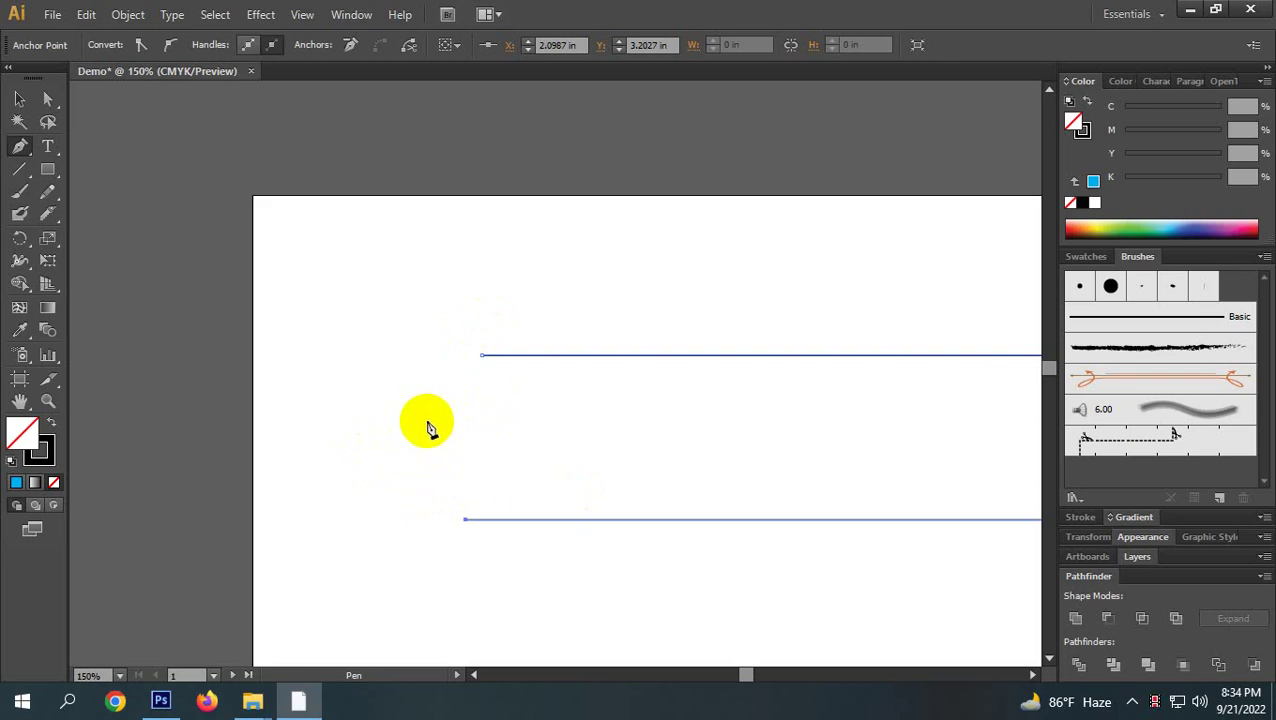
pyautogui.click(481, 358)
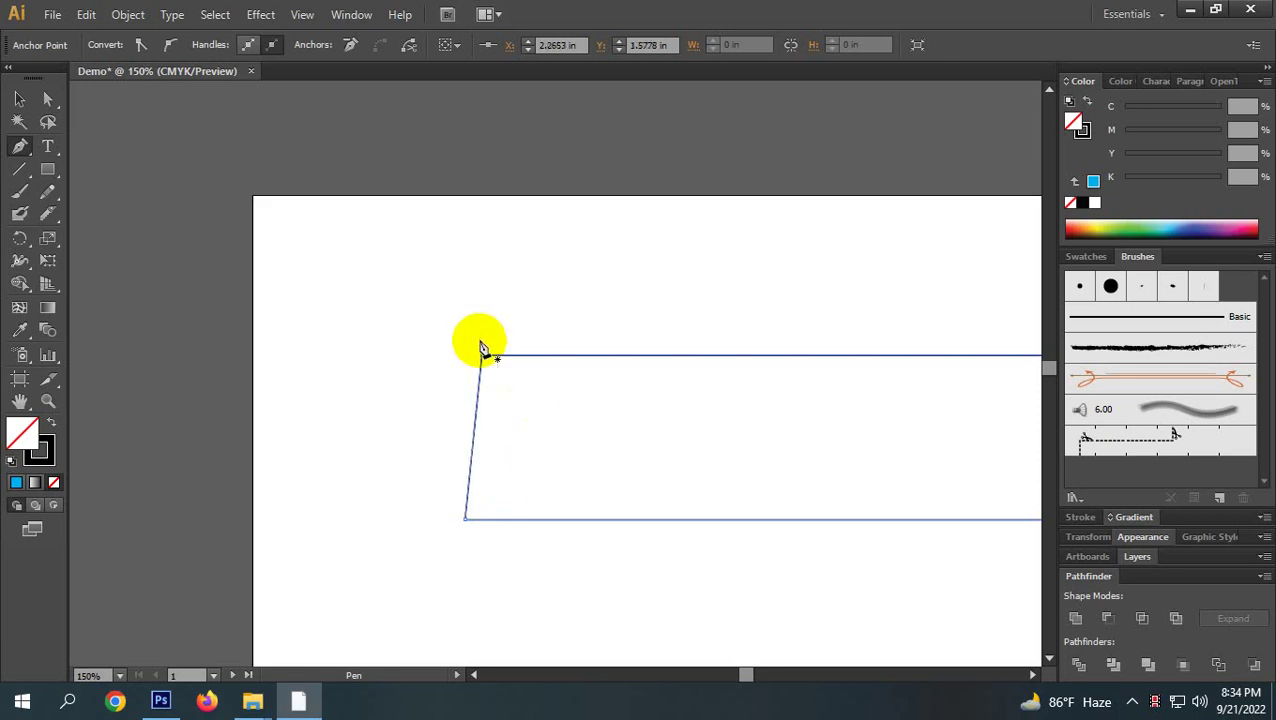
# Swap the four-sided shape's fill and stroke to get a black fill with no stroke, and delete the shape.
pyautogui.click(30, 442)
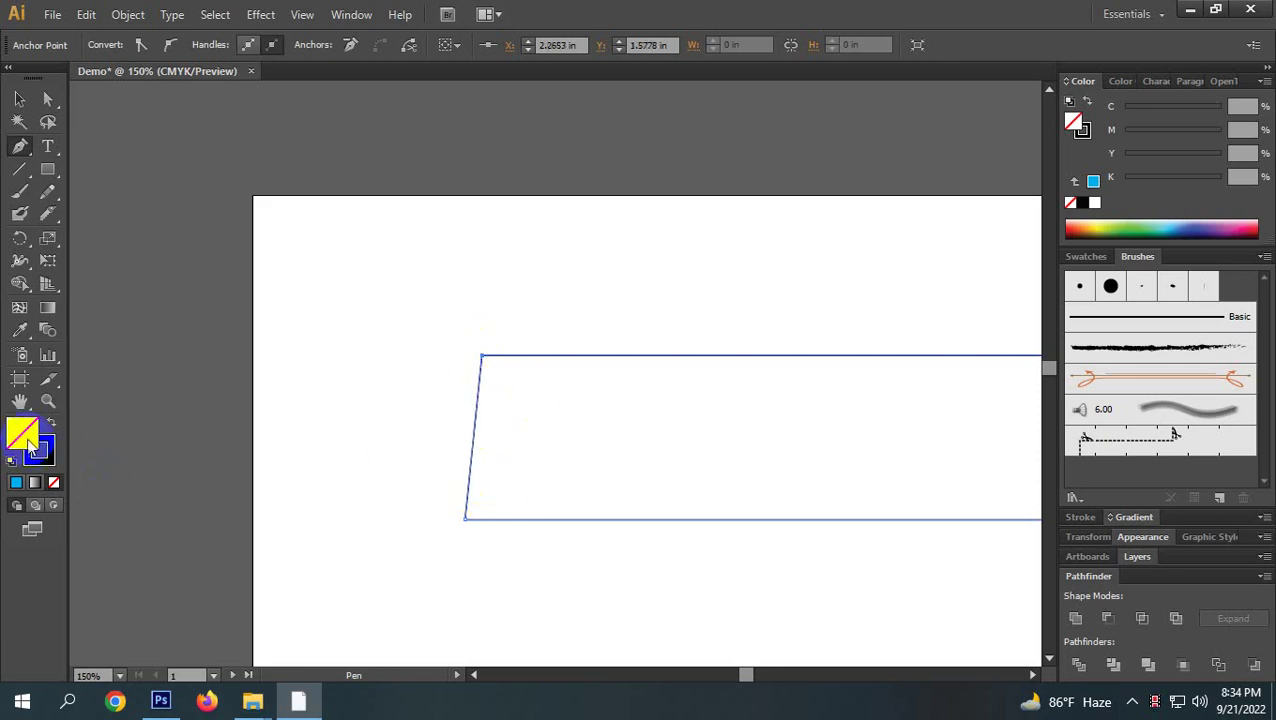
pyautogui.click(50, 421)
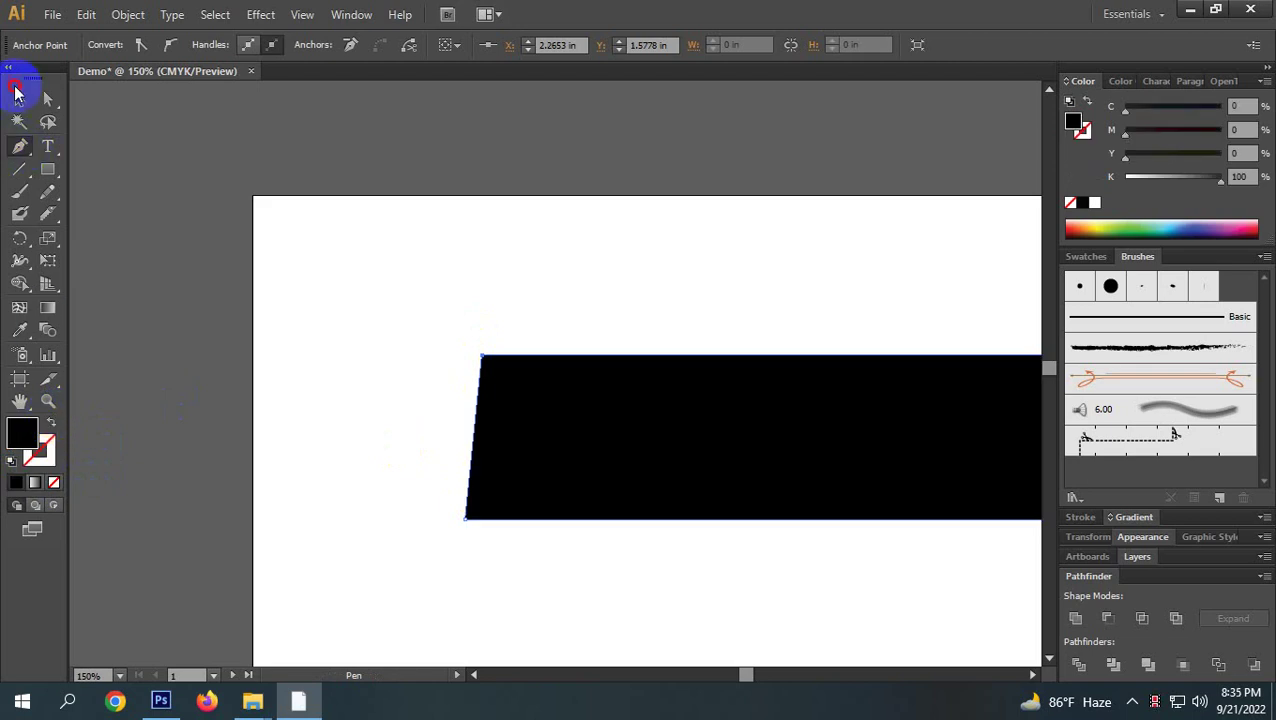
pyautogui.click(19, 104)
pyautogui.hotkey('ctrl', '-')
pyautogui.hotkey('ctrl', '-')
pyautogui.hotkey('ctrl', '-')
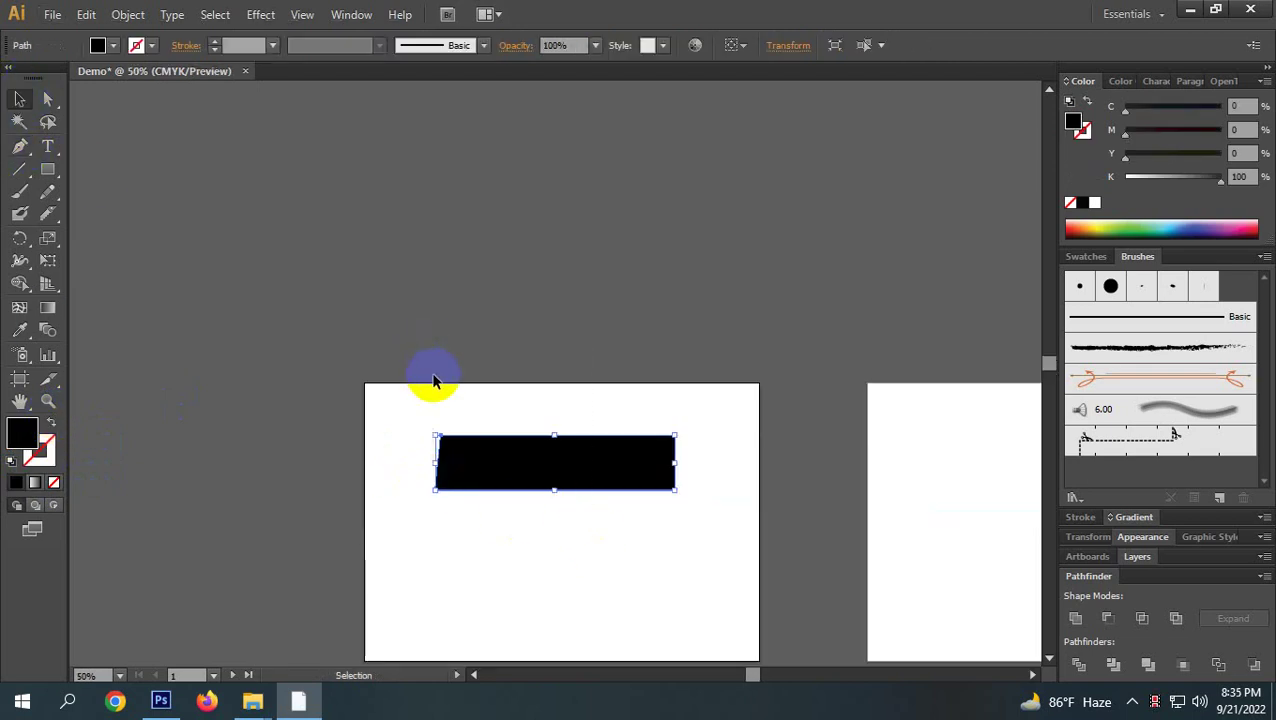
pyautogui.press('Delete')
# Draw a closed, irregular seven-sided black polygon across the first artboard with the Pen tool.
pyautogui.click(19, 146)
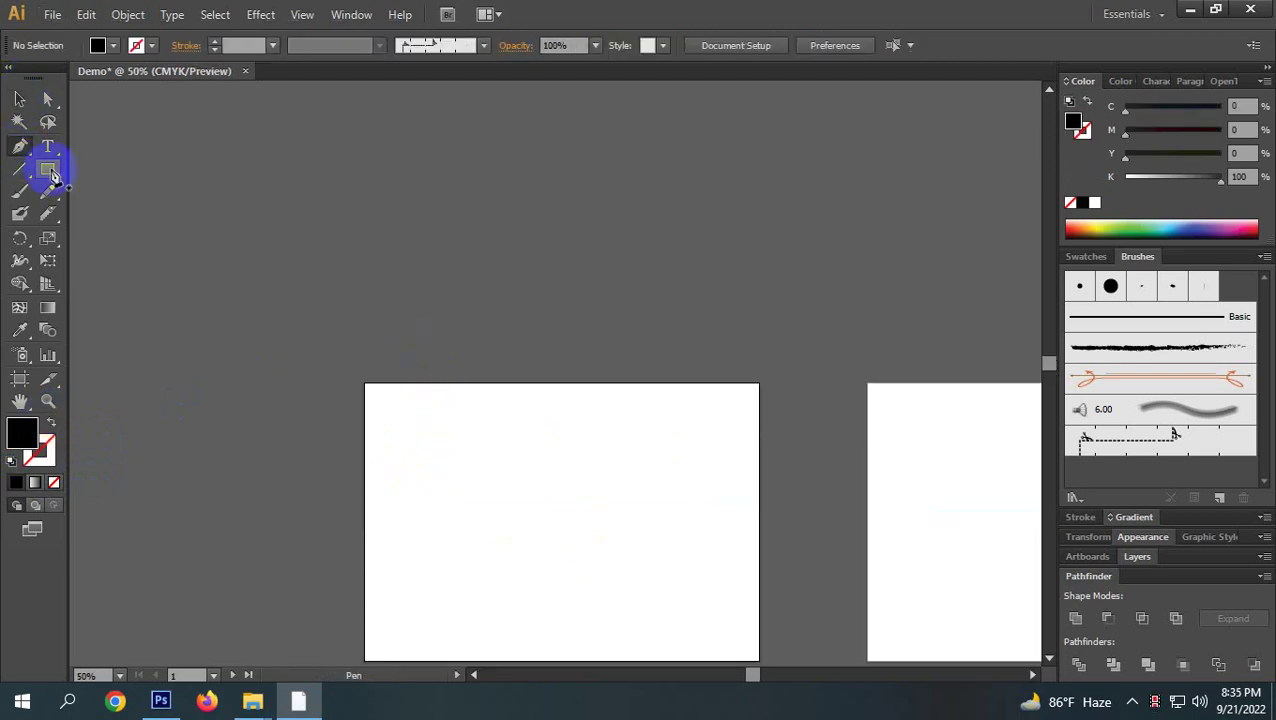
pyautogui.click(414, 522)
pyautogui.click(540, 459)
pyautogui.click(656, 490)
pyautogui.click(687, 577)
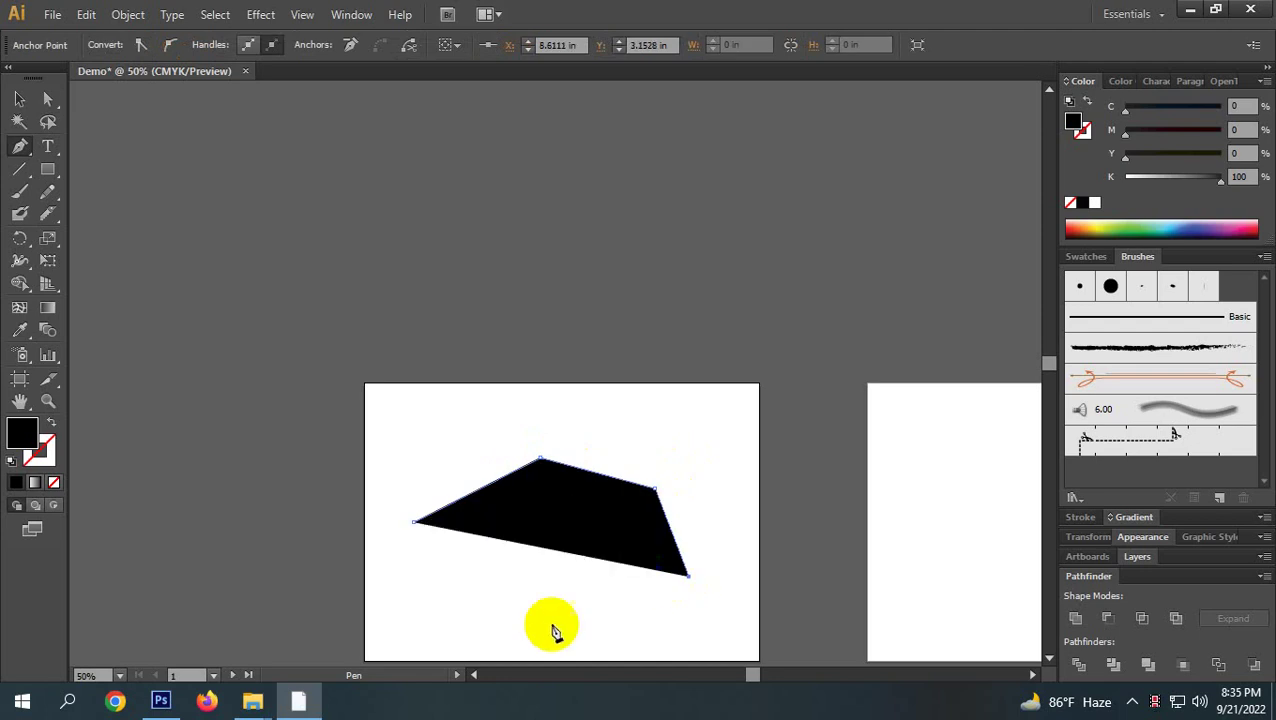
pyautogui.click(530, 630)
pyautogui.click(411, 608)
pyautogui.click(366, 547)
pyautogui.click(414, 525)
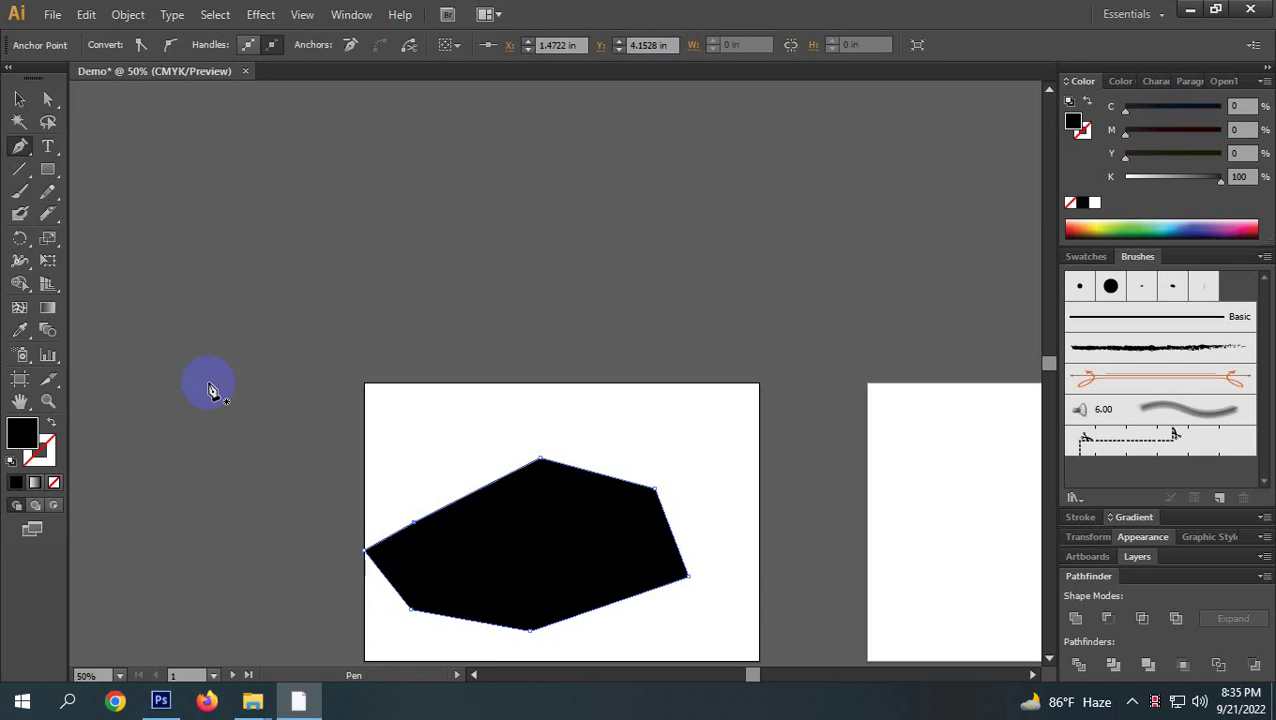
# Delete the seven-sided polygon from the first artboard.
pyautogui.click(19, 99)
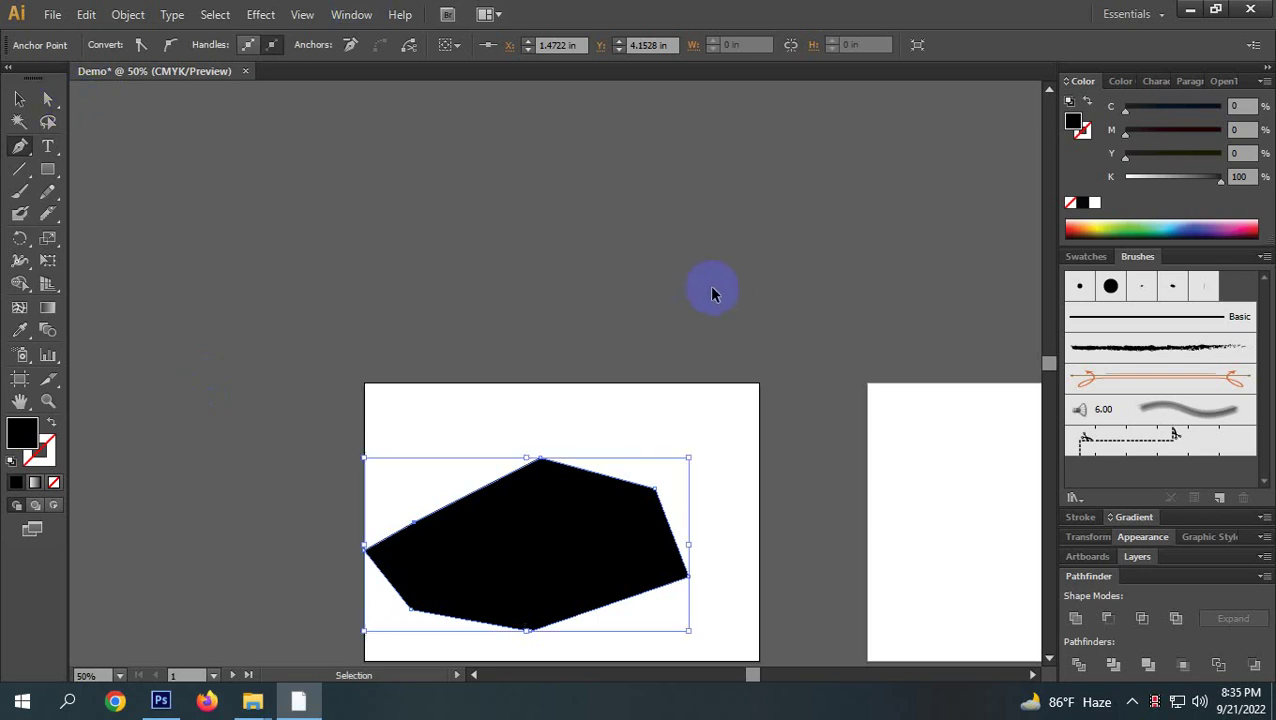
pyautogui.press('Delete')
pyautogui.scroll(-3, 727, 322)
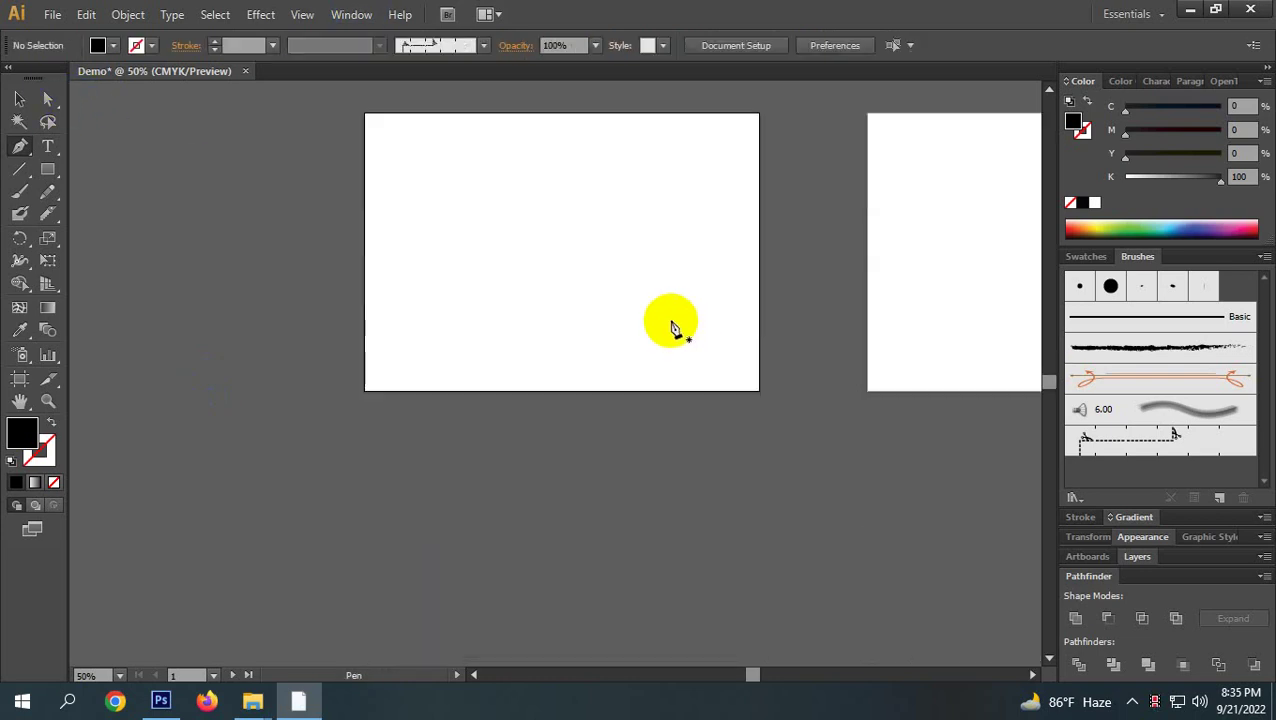
# Draw a rising straight segment with the Pen tool, ending at about X 4.6 in, Y 2.3 in.
pyautogui.press('p')
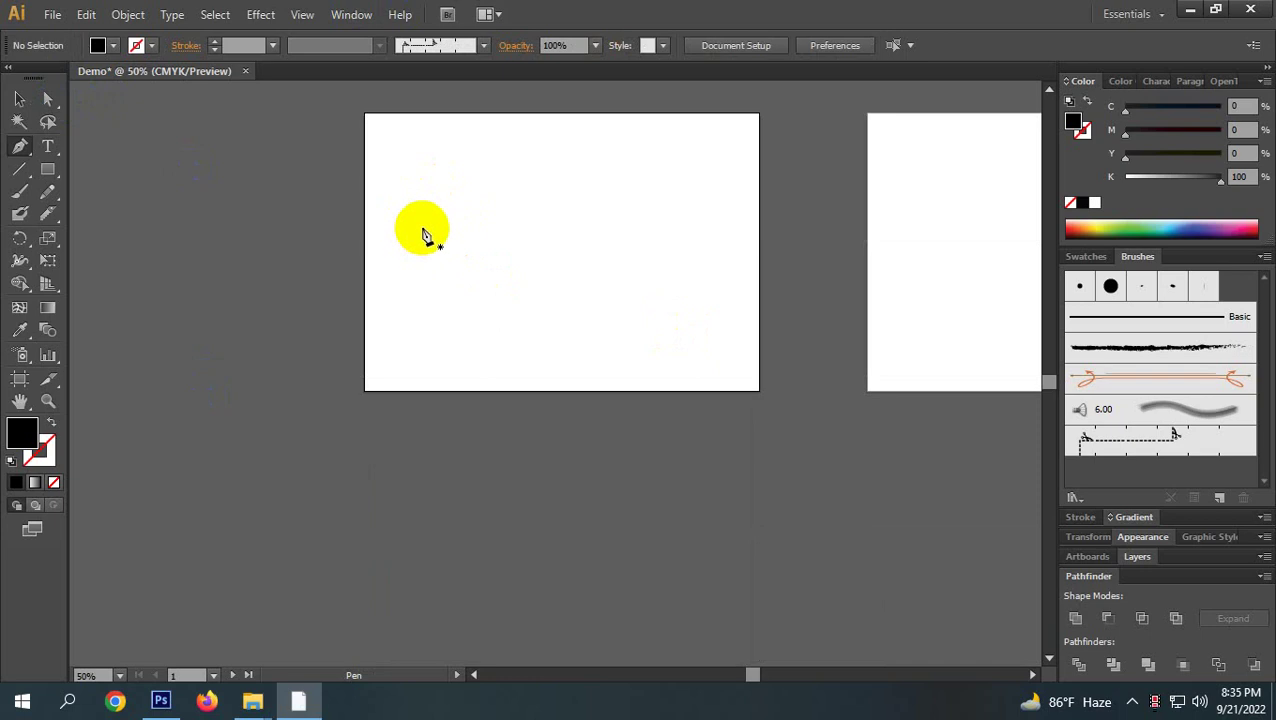
pyautogui.scroll(1, 456, 218)
pyautogui.scroll(1, 454, 222)
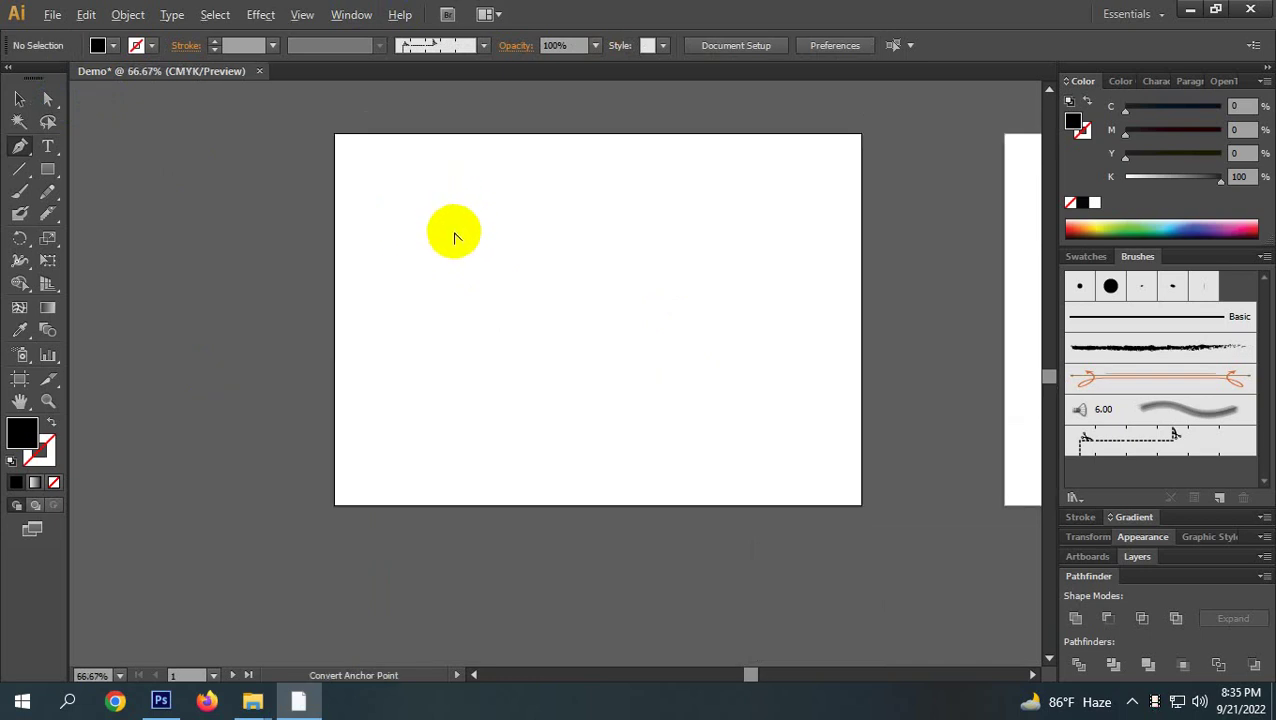
pyautogui.click(392, 302)
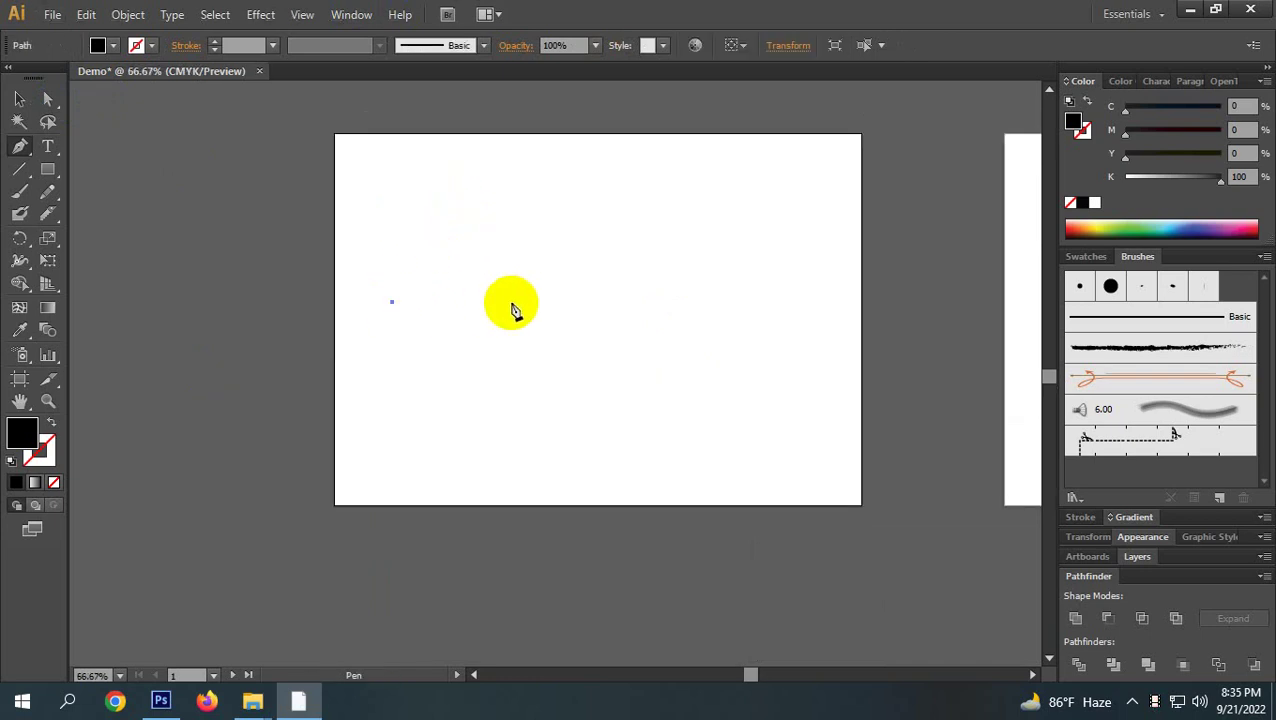
pyautogui.click(541, 237)
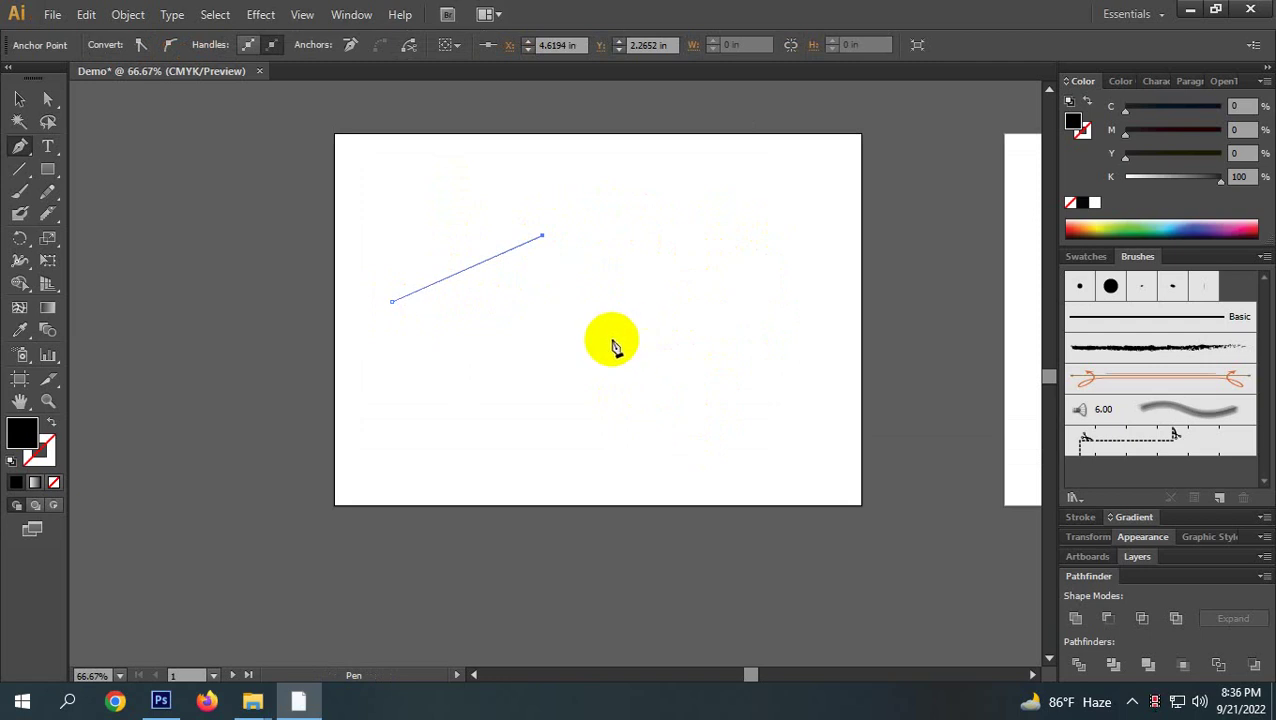
# Try a curved segment with swapped fill and stroke and its outgoing handle removed, and undo back to the straight segment.
pyautogui.moveTo(611, 338); pyautogui.dragTo(453, 500)
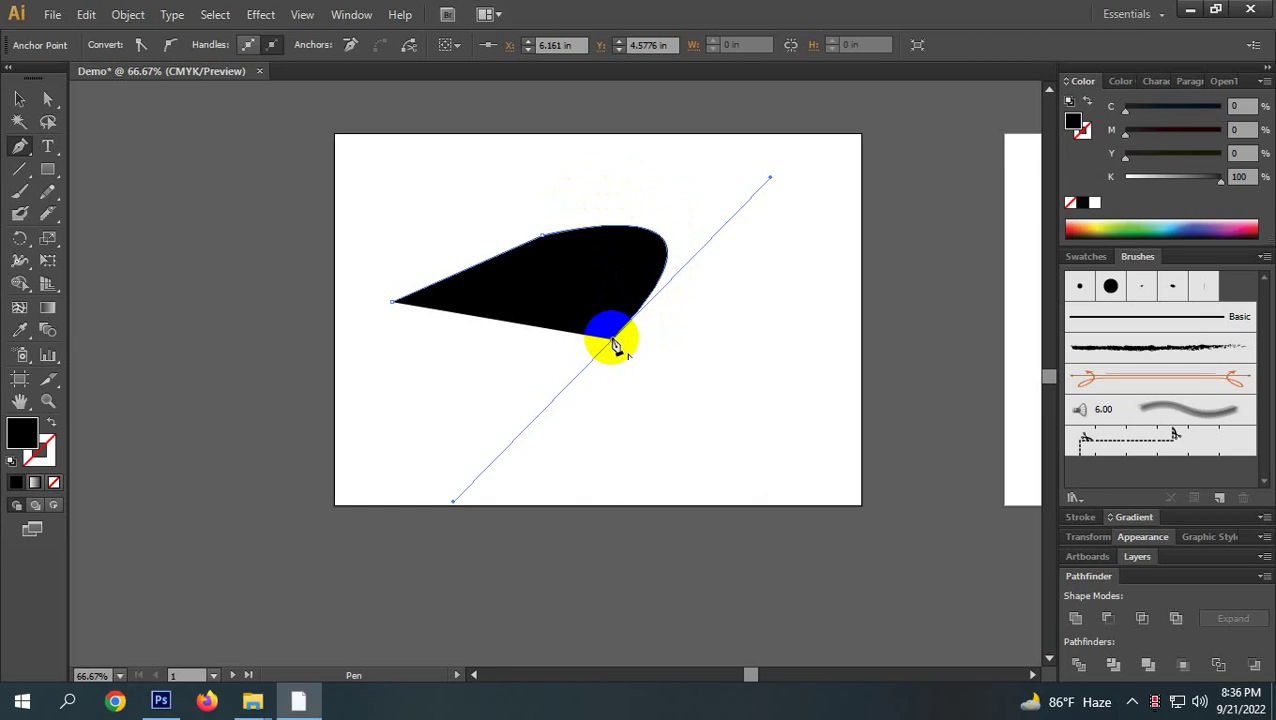
pyautogui.click(51, 422)
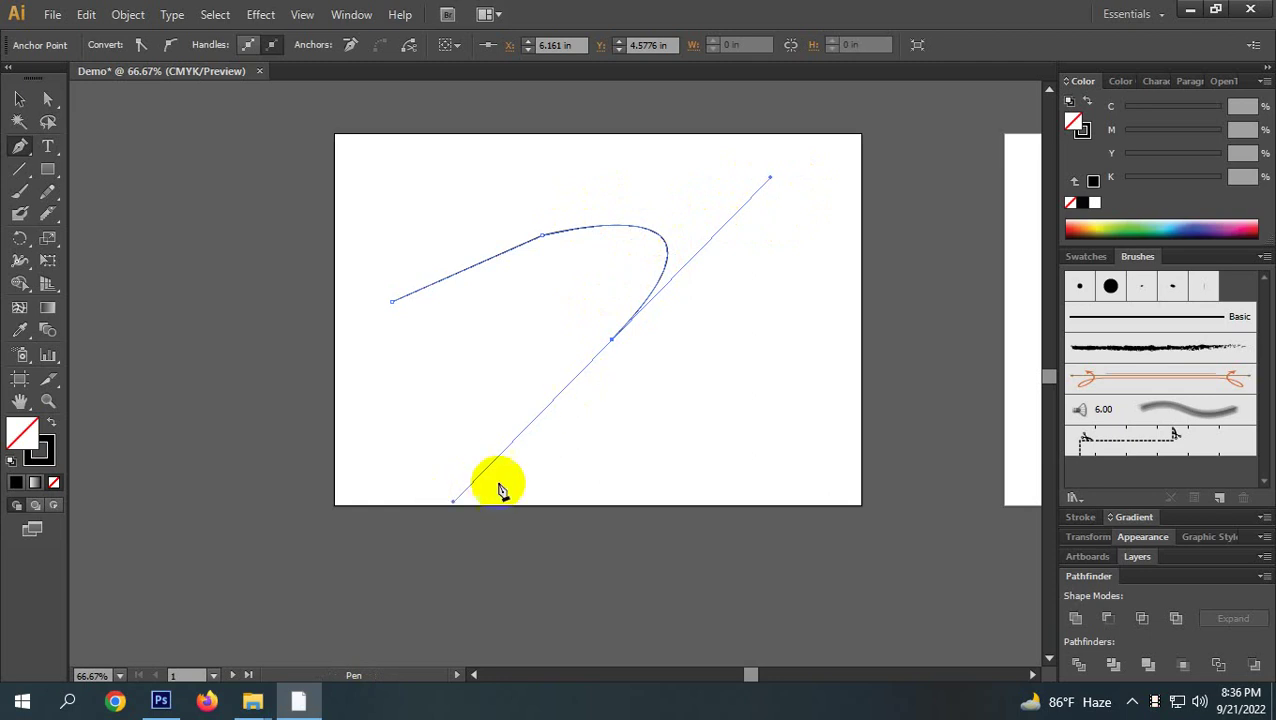
pyautogui.click(612, 341)
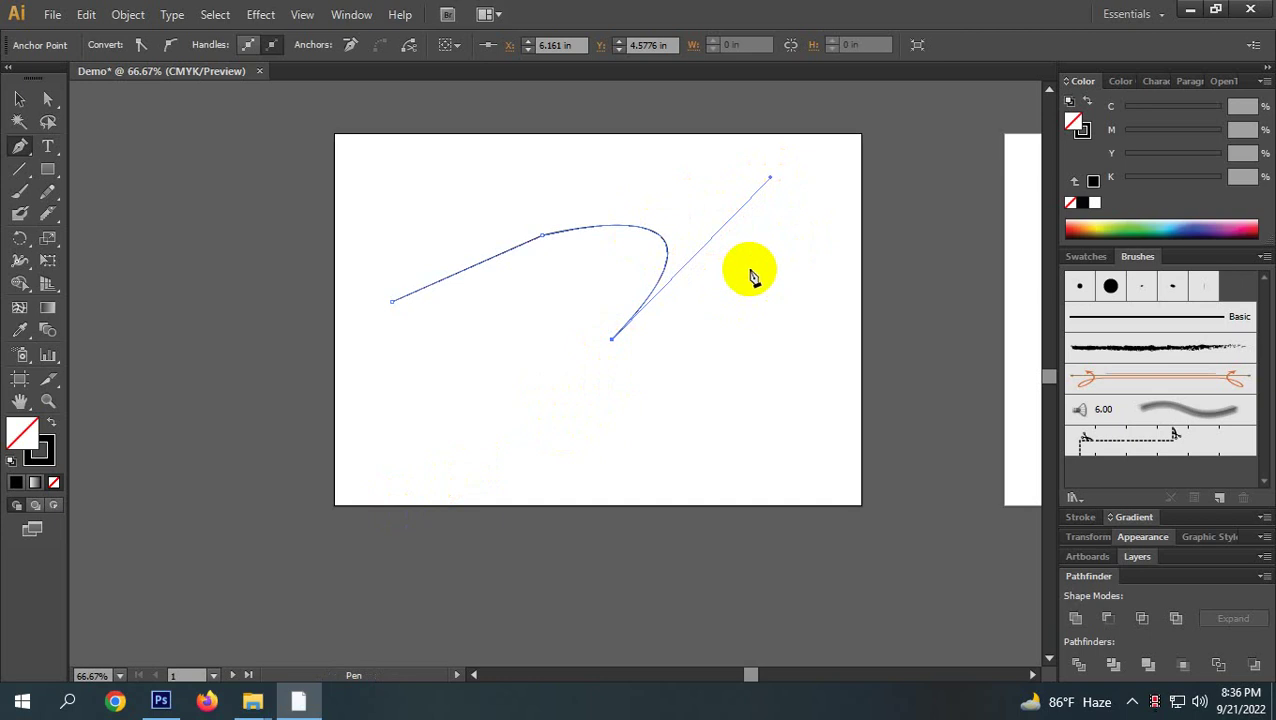
pyautogui.press('ctrl')
pyautogui.hotkey('ctrl', 'z')
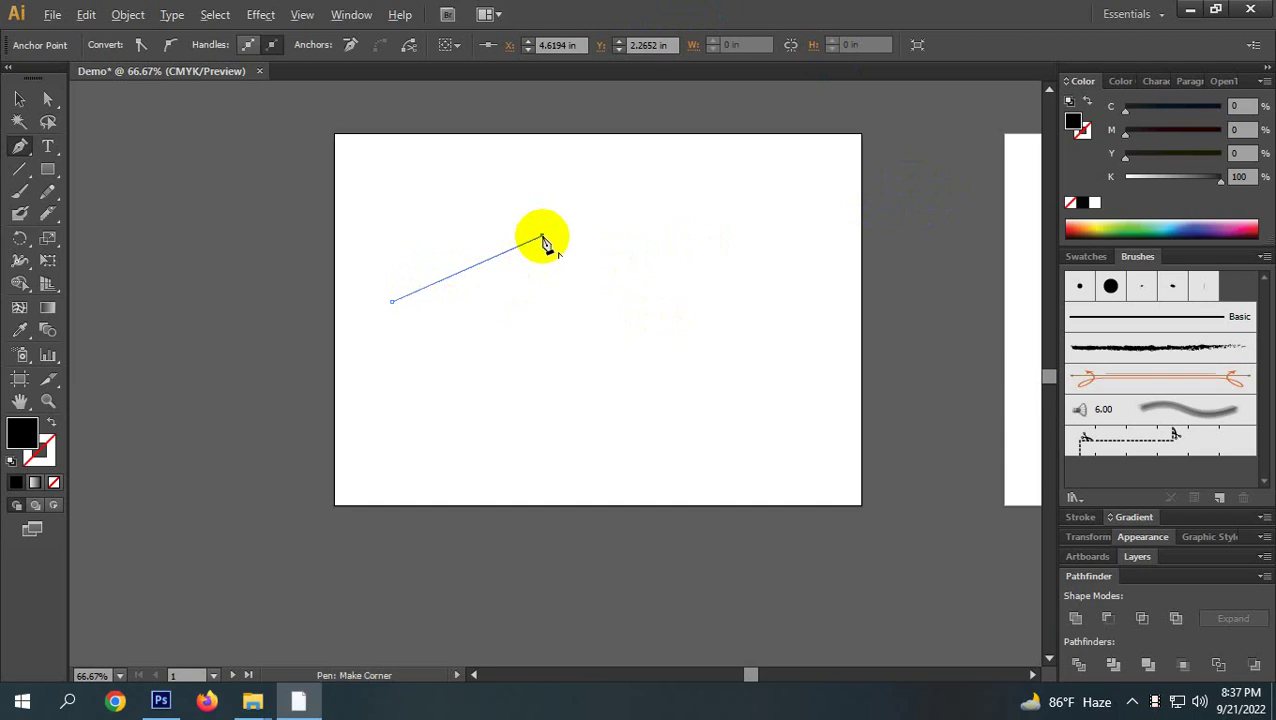
# Extend an outgoing direction handle from the segment's end anchor toward the artboard's upper right, and swap the path's fill and stroke.
pyautogui.moveTo(541, 237); pyautogui.dragTo(600, 212)
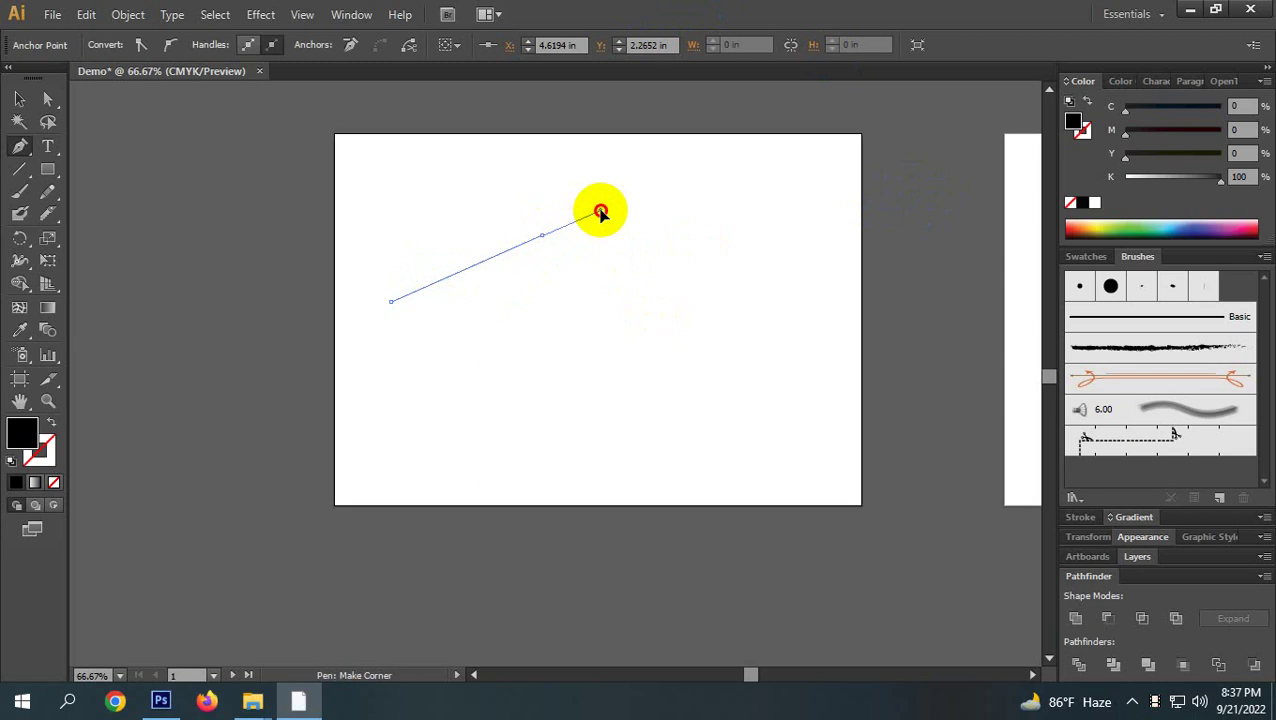
pyautogui.moveTo(600, 212); pyautogui.dragTo(666, 178)
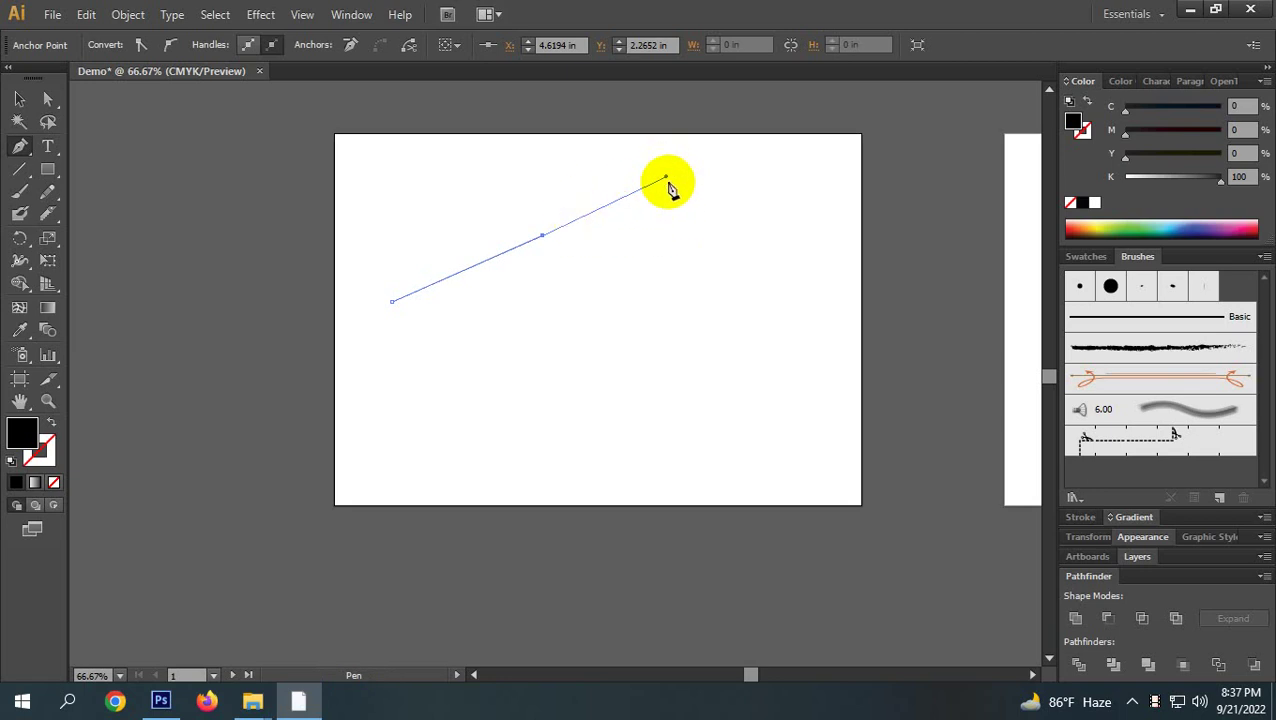
pyautogui.scroll(5, 668, 186)
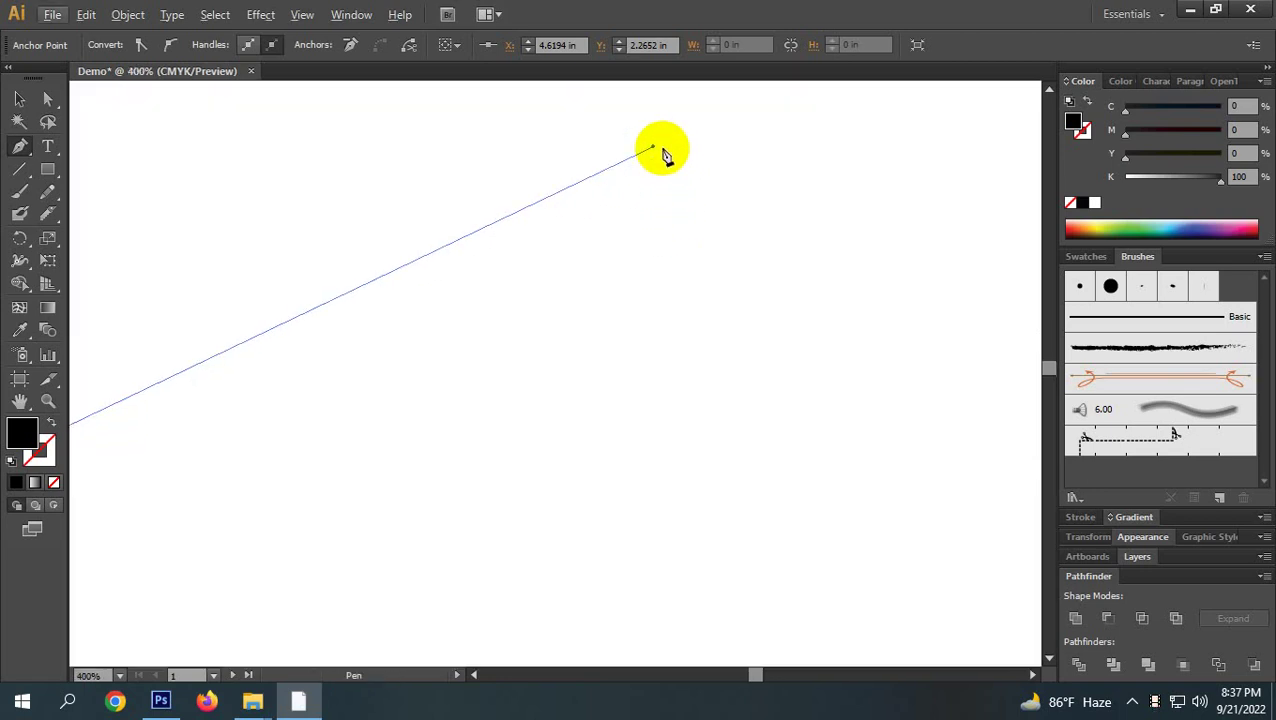
pyautogui.scroll(-3, 670, 152)
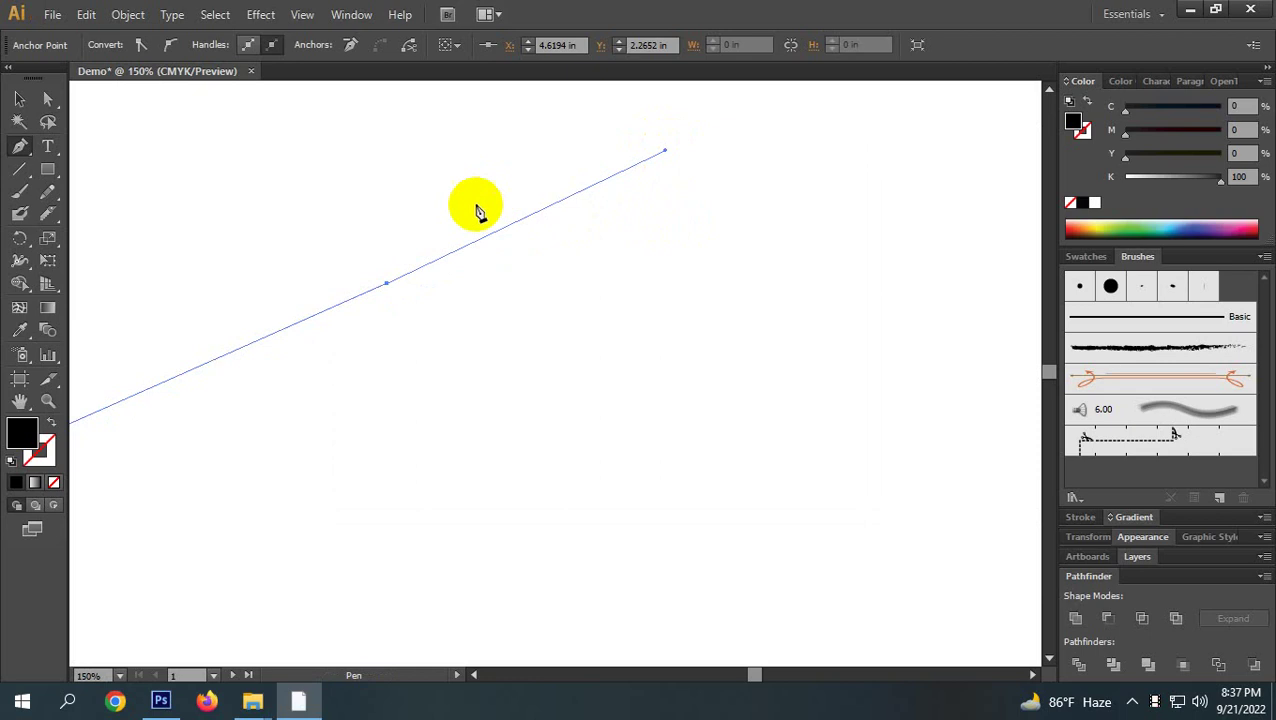
pyautogui.click(386, 283)
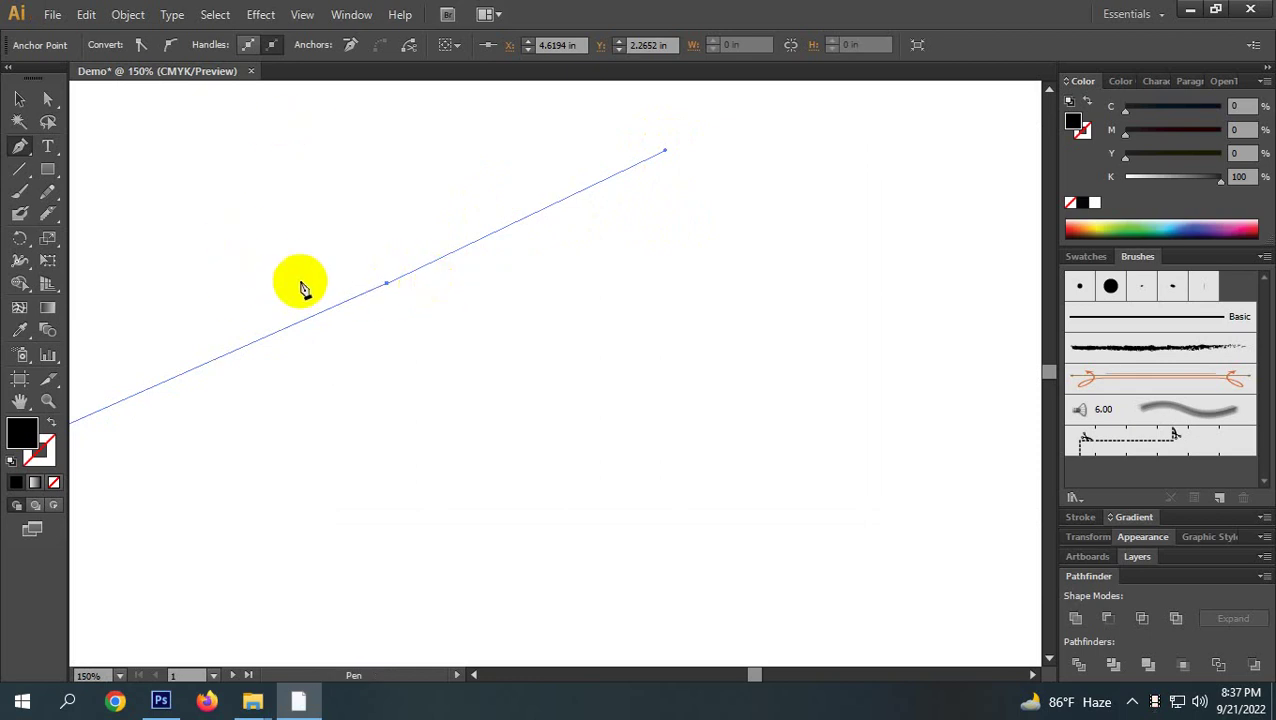
pyautogui.click(51, 422)
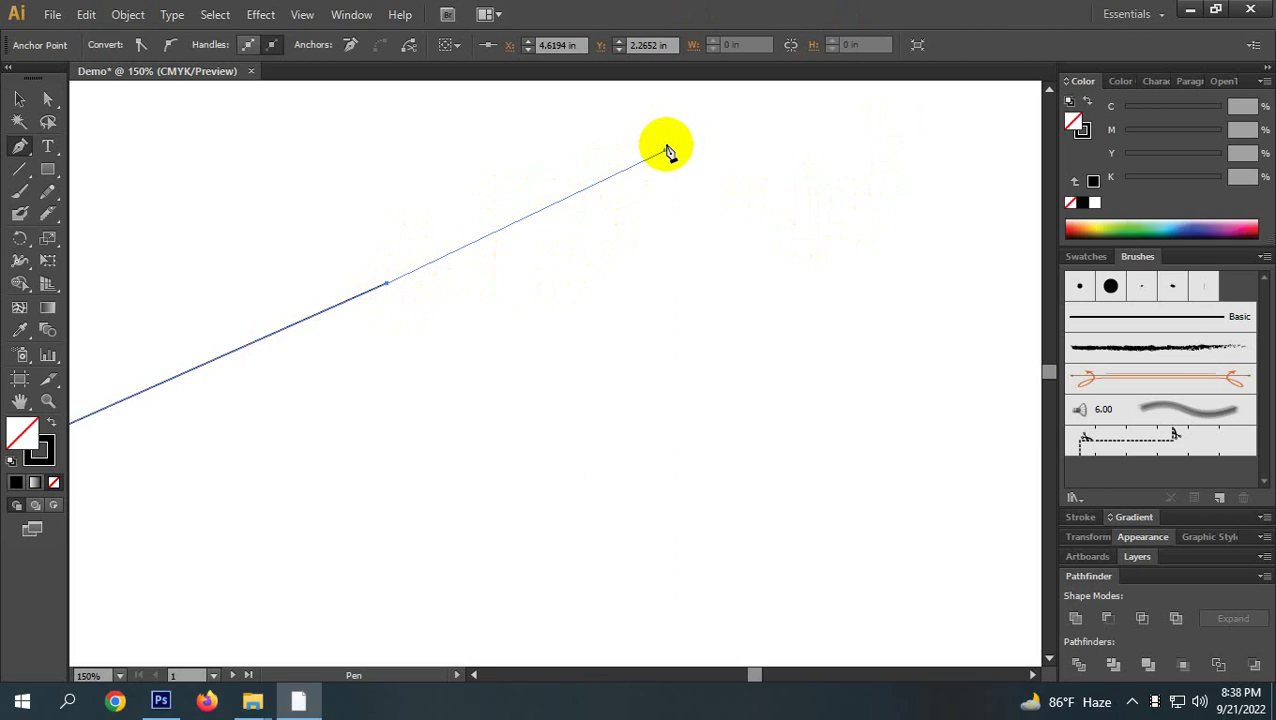
pyautogui.scroll(-2, 607, 239)
pyautogui.keyDown('alt'); pyautogui.scroll(-2, 594, 290); pyautogui.keyUp('alt')
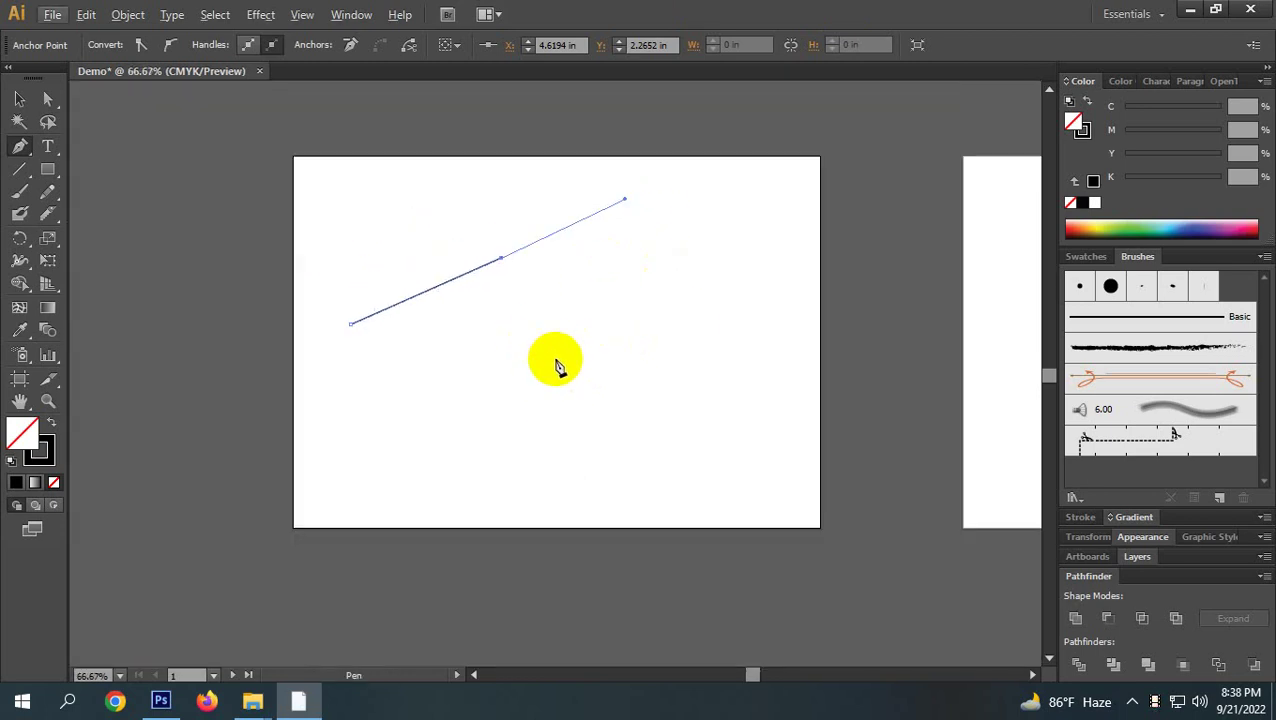
# Try a curved segment from the extended handle to a point below the line, and undo it.
pyautogui.moveTo(555, 358); pyautogui.dragTo(490, 447)
pyautogui.hotkey('ctrl', 'z')
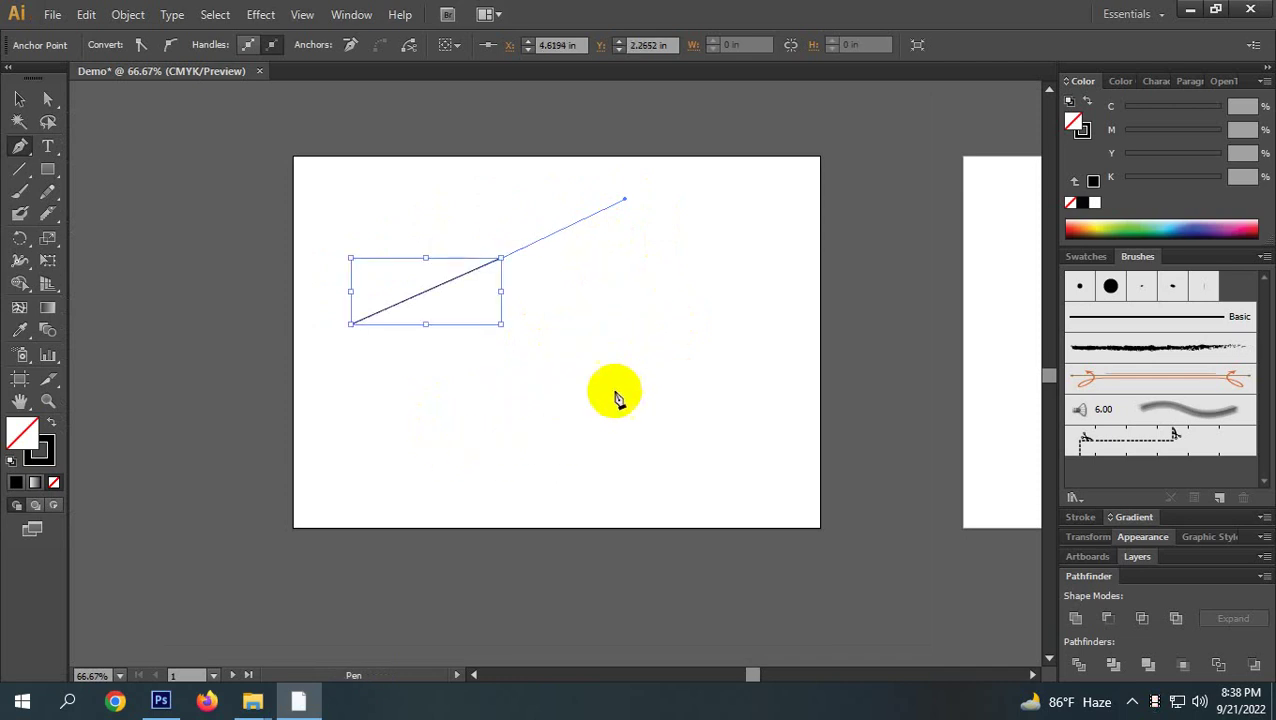
# Draw a curved segment from the extended handle to a smooth anchor at about X 6.6 in, Y 6.2 in.
pyautogui.moveTo(592, 437); pyautogui.dragTo(463, 518)
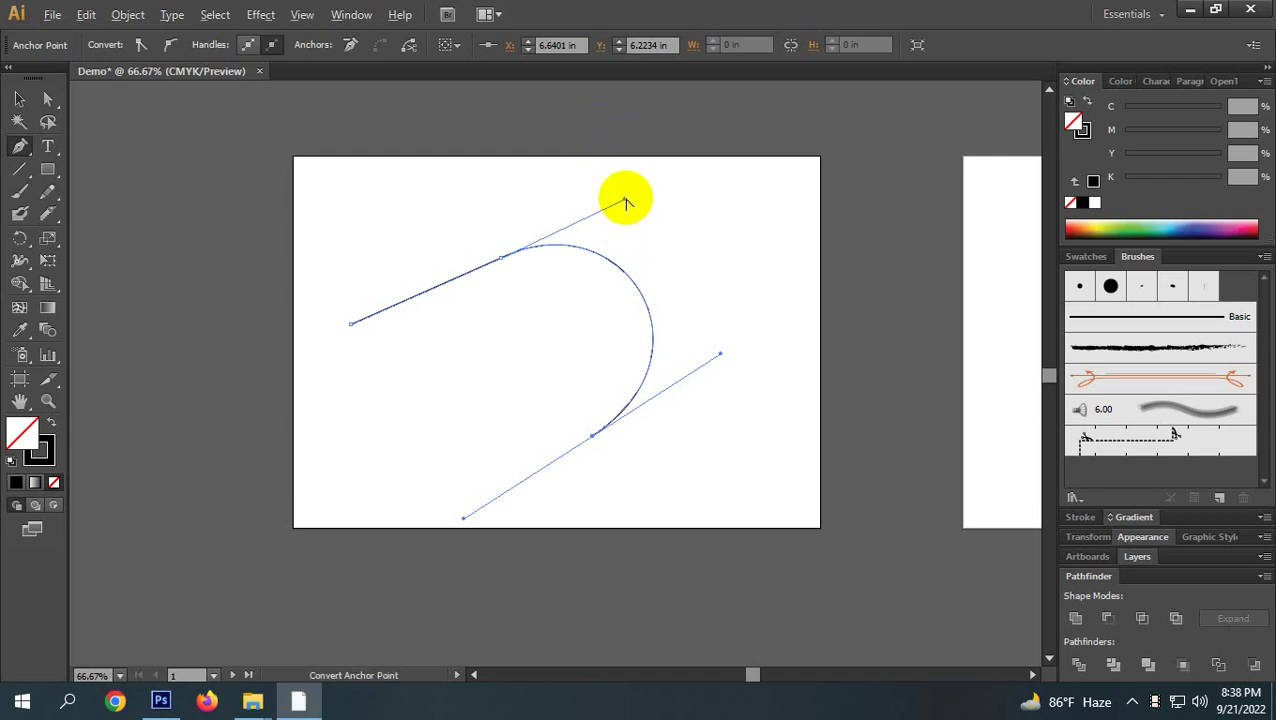
# Try redirecting the handle at the line-curve joint and adding a curved segment inside the arc, undoing each attempt.
pyautogui.moveTo(625, 201); pyautogui.dragTo(651, 198)
pyautogui.moveTo(575, 268); pyautogui.dragTo(391, 395)
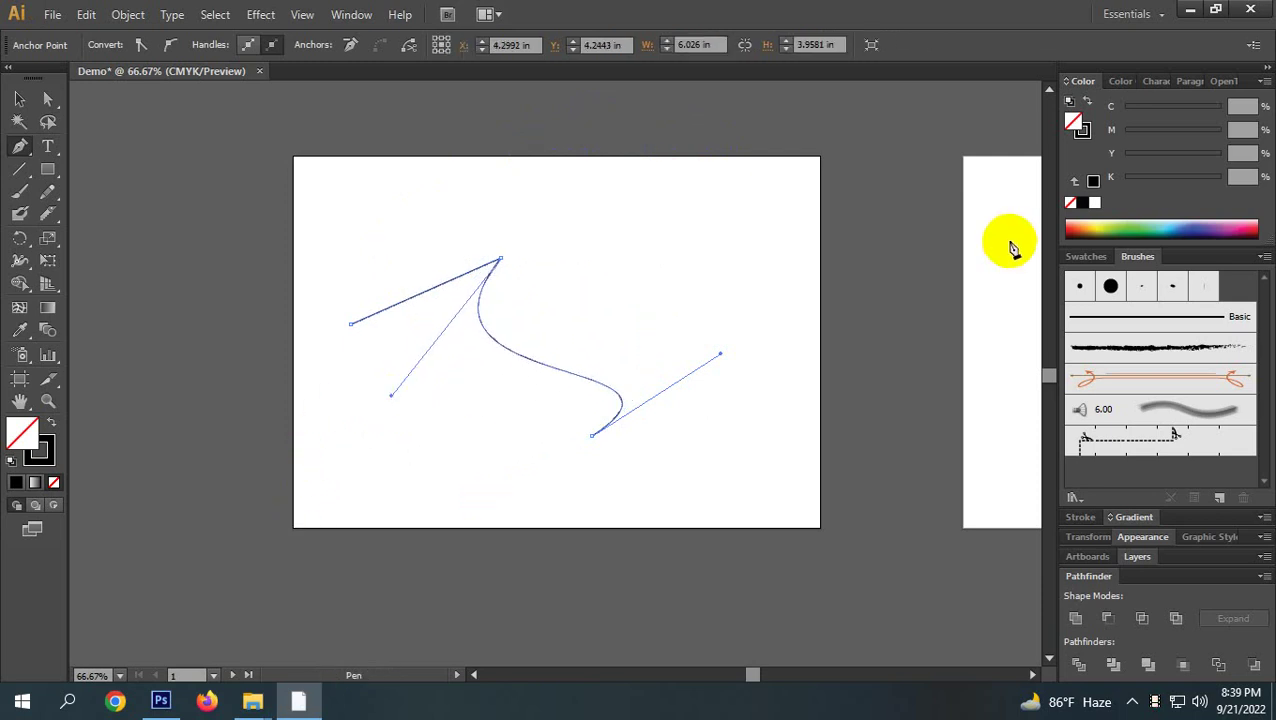
pyautogui.hotkey('ctrl', 'z')
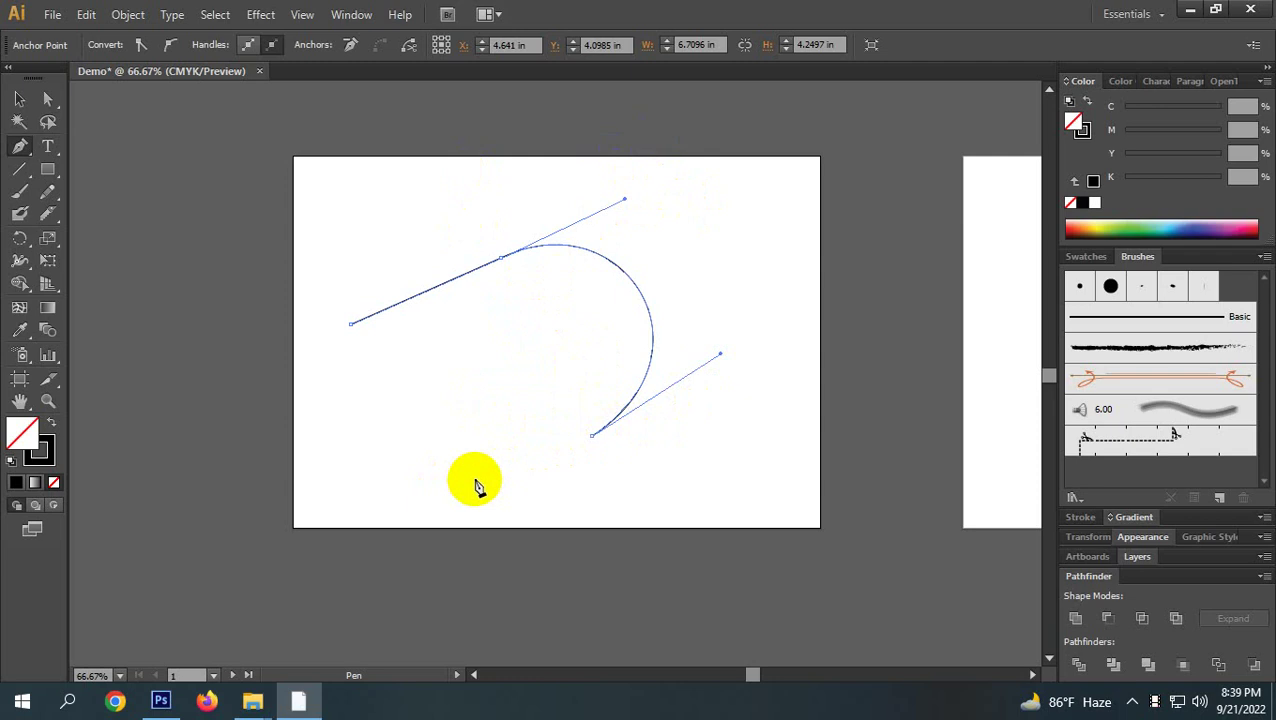
pyautogui.click(519, 318)
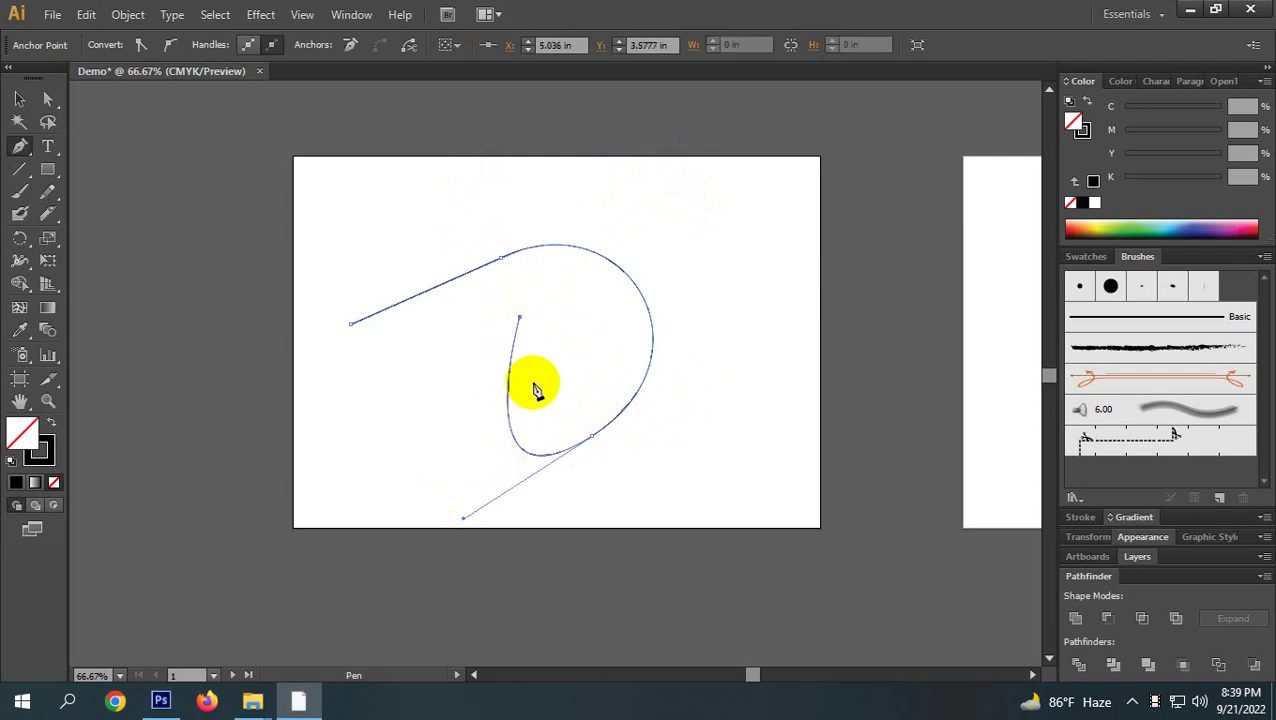
pyautogui.hotkey('ctrl', 'z')
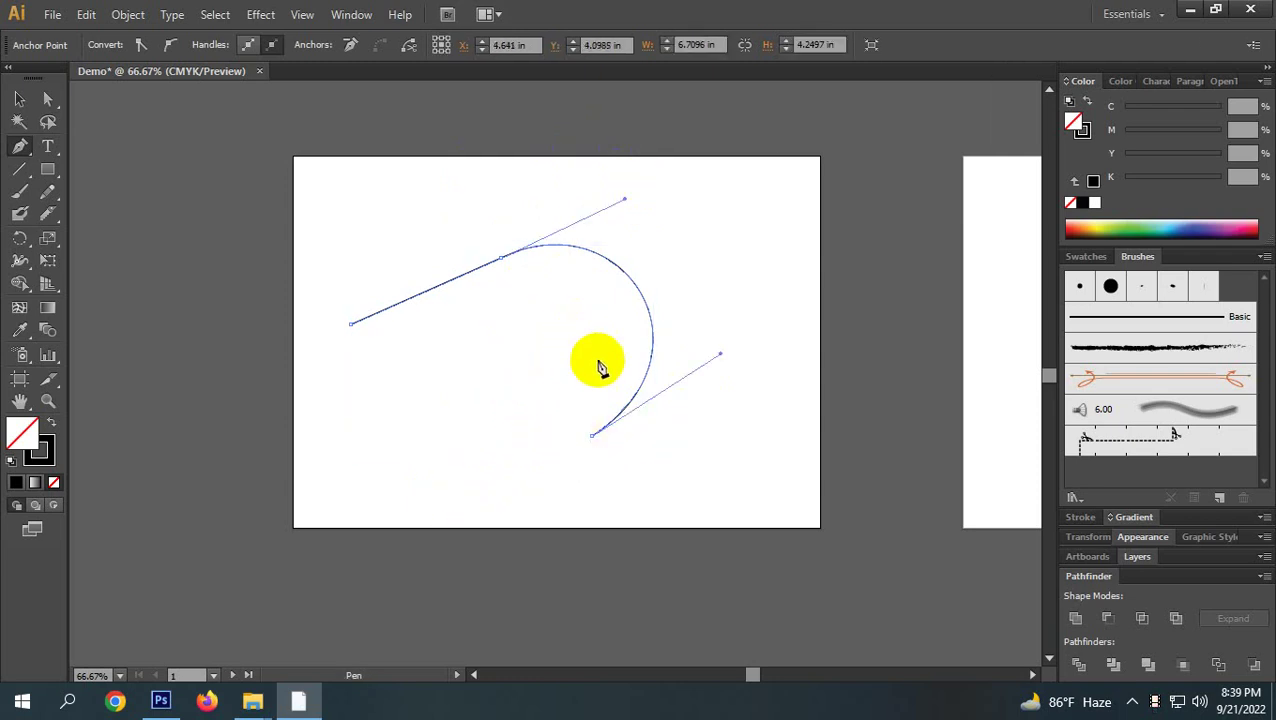
# Remove the end anchor's outgoing handle and close the path with straight segments through about X 4.9, Y 3.4 in and X 1.5, Y 4.7 in.
pyautogui.click(593, 441)
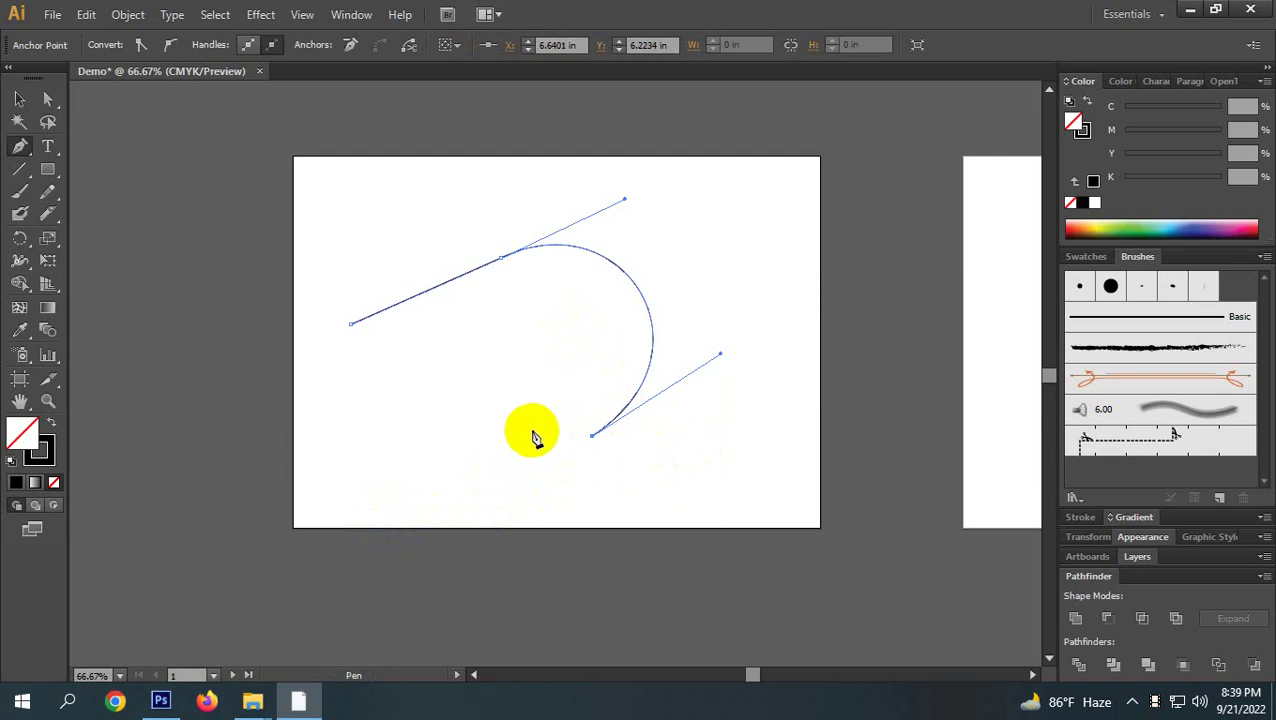
pyautogui.click(514, 312)
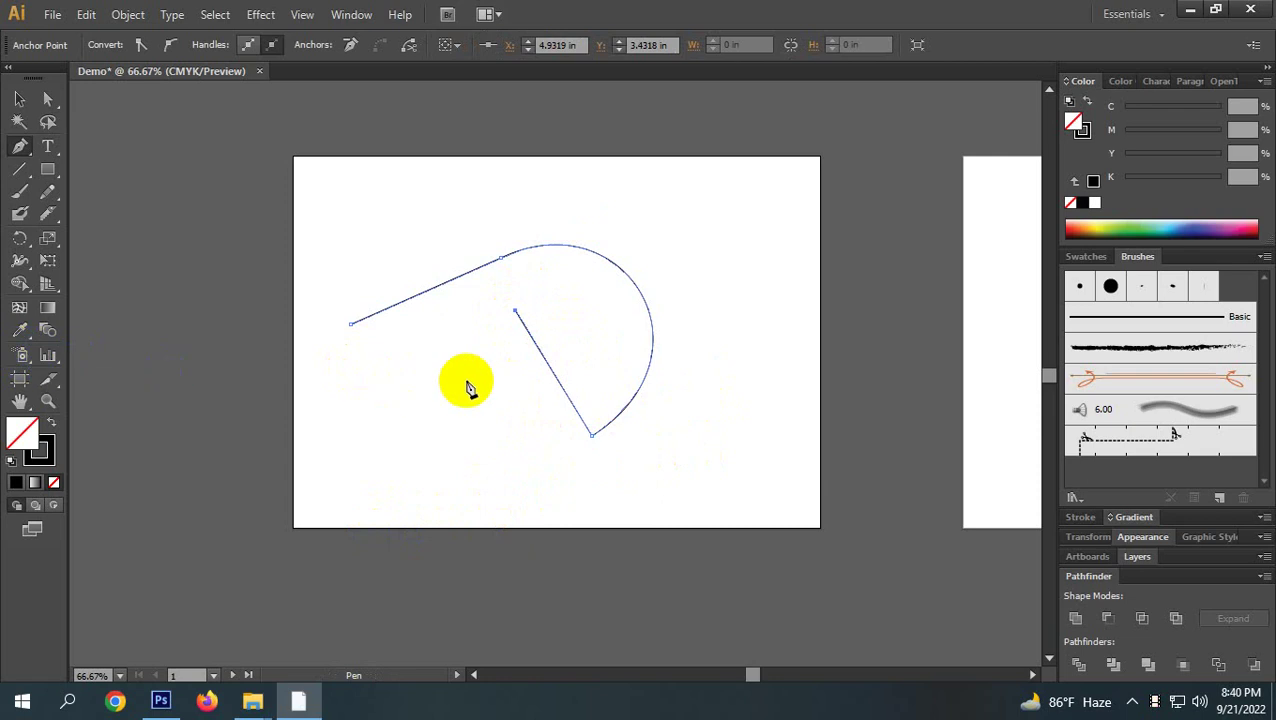
pyautogui.click(359, 369)
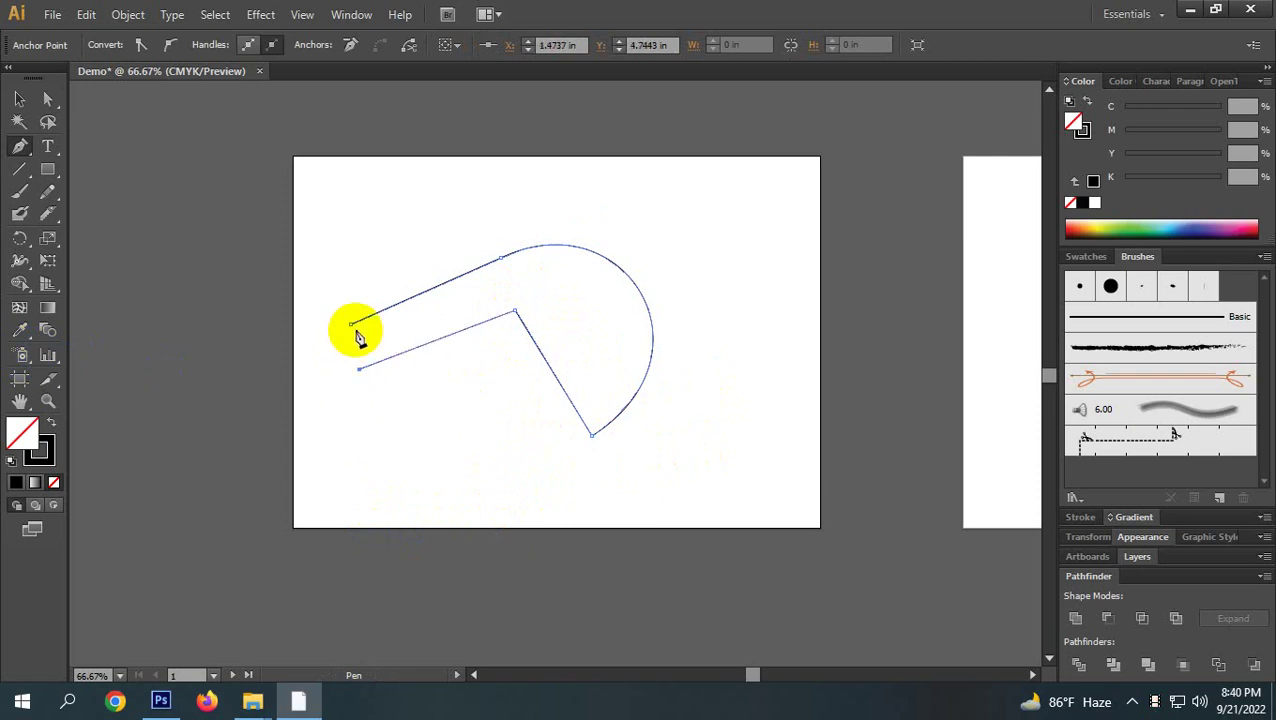
pyautogui.click(351, 330)
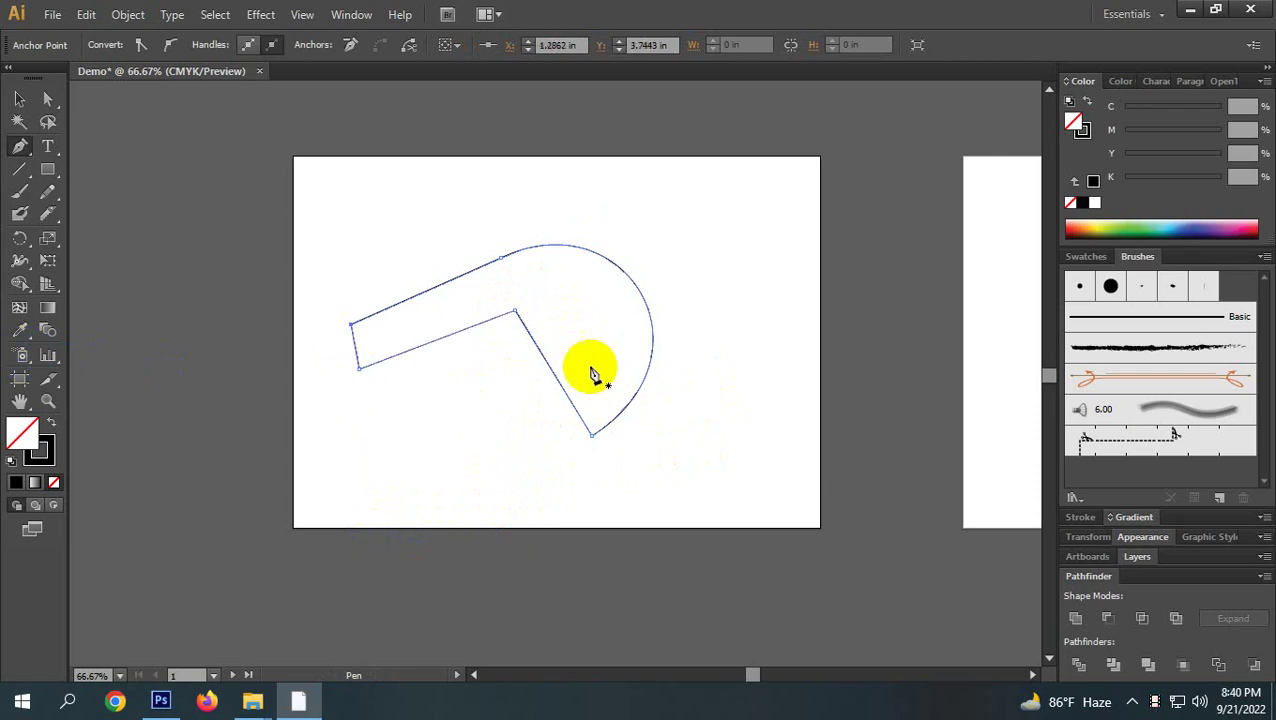
pyautogui.click(789, 371)
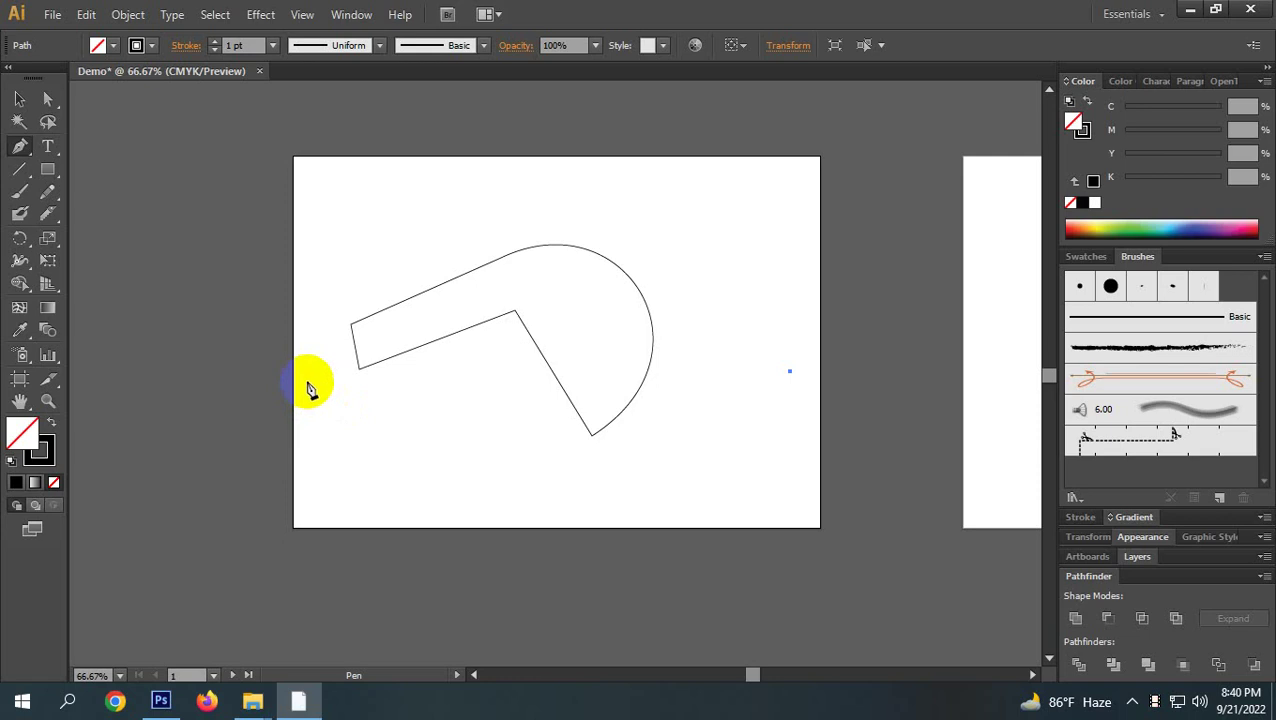
# Try rotating the closed shape clockwise well past a quarter turn with the Selection tool, and undo the rotation.
pyautogui.click(20, 100)
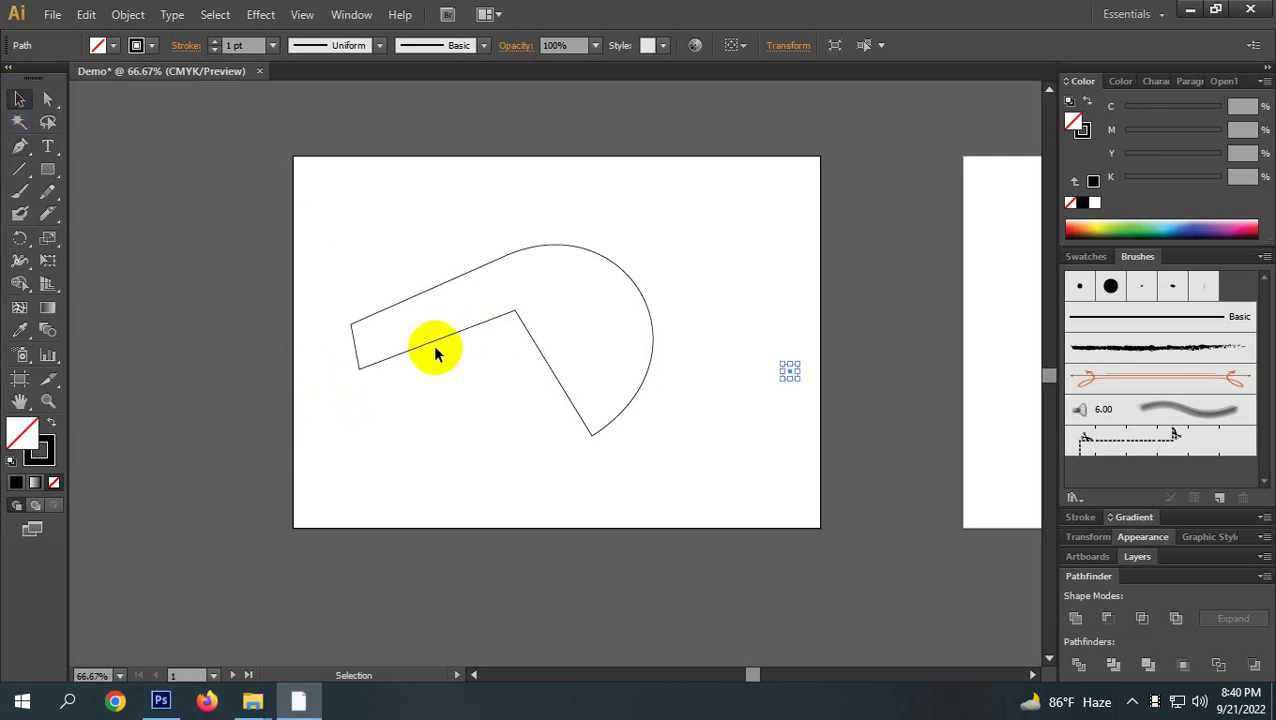
pyautogui.click(450, 280)
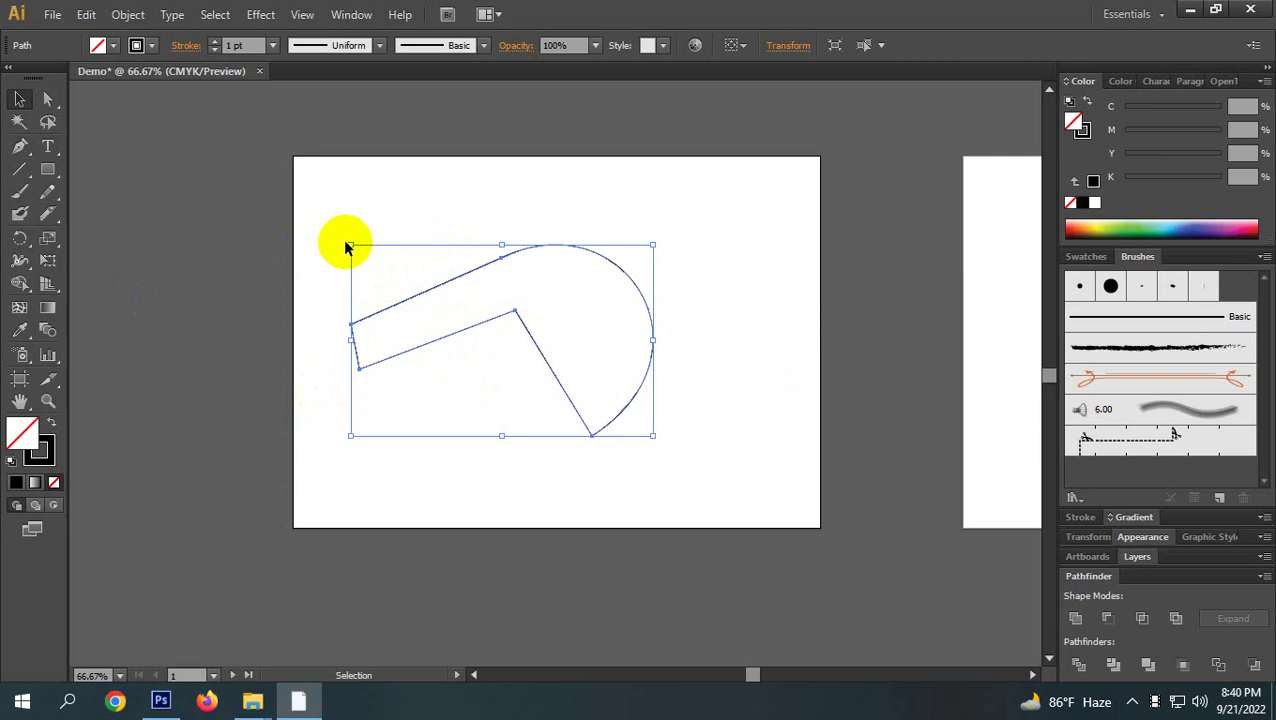
pyautogui.moveTo(347, 239); pyautogui.dragTo(731, 306)
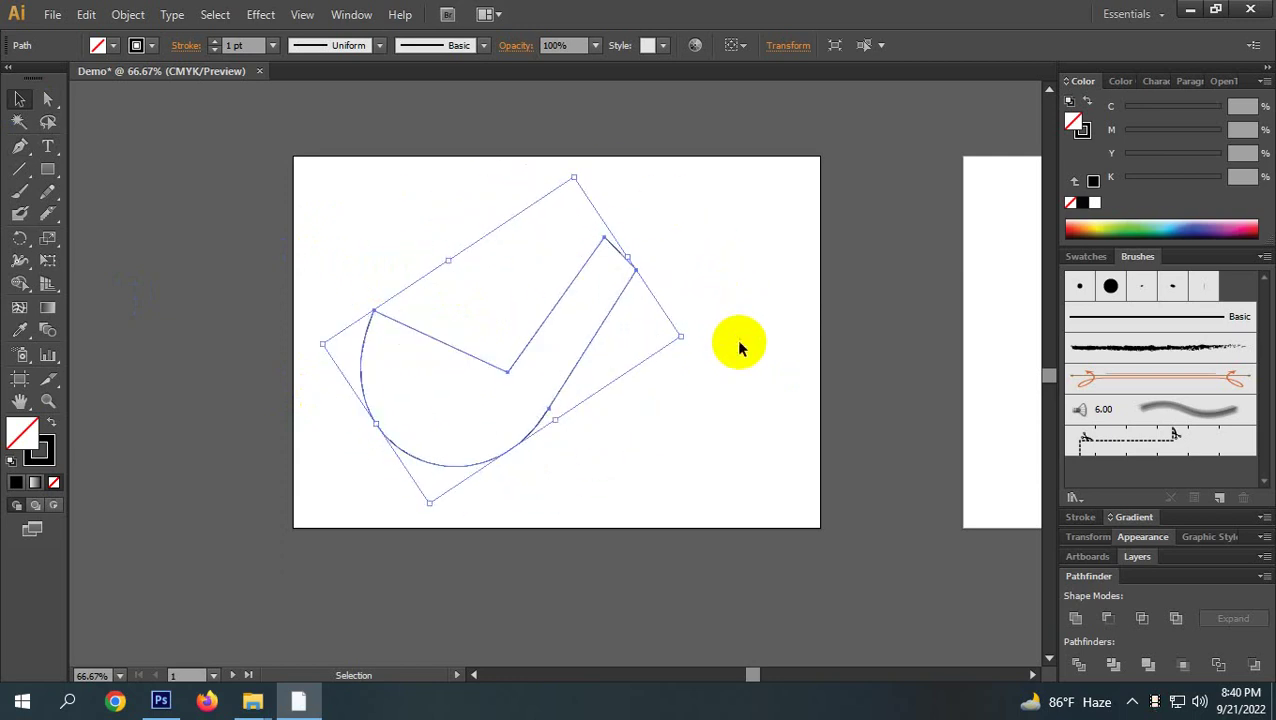
pyautogui.click(746, 336)
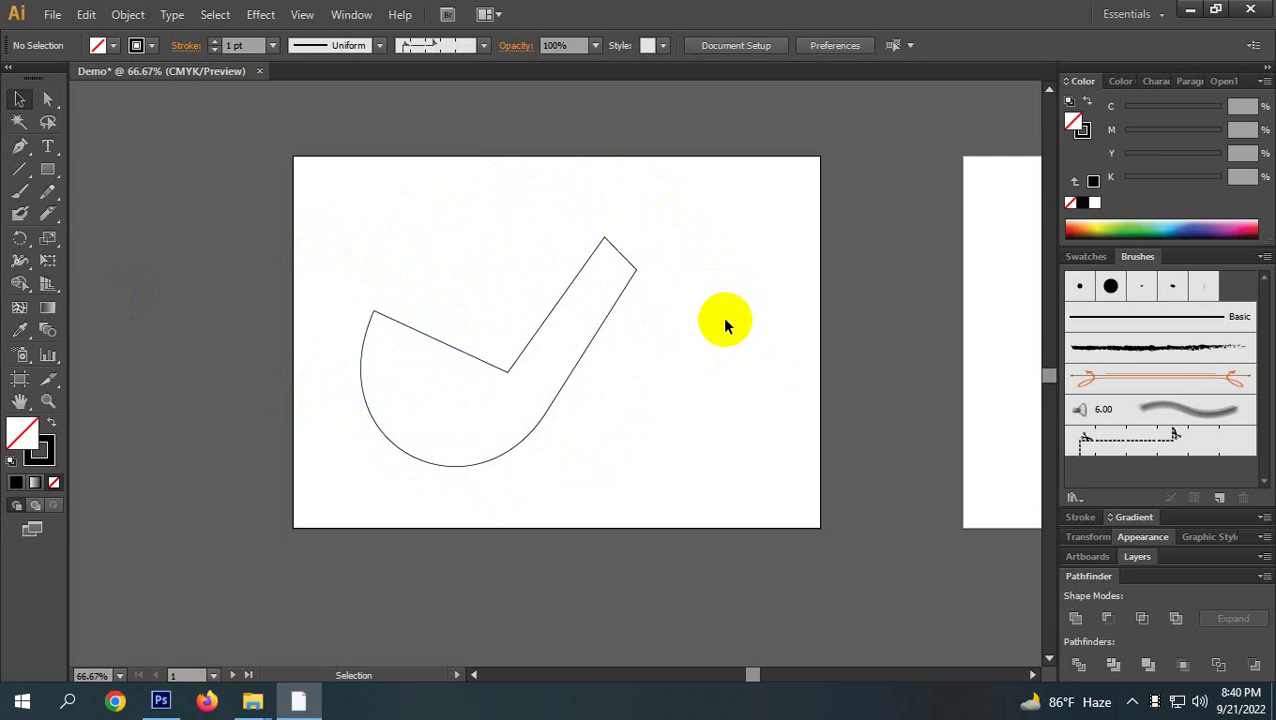
pyautogui.scroll(-2, 707, 420)
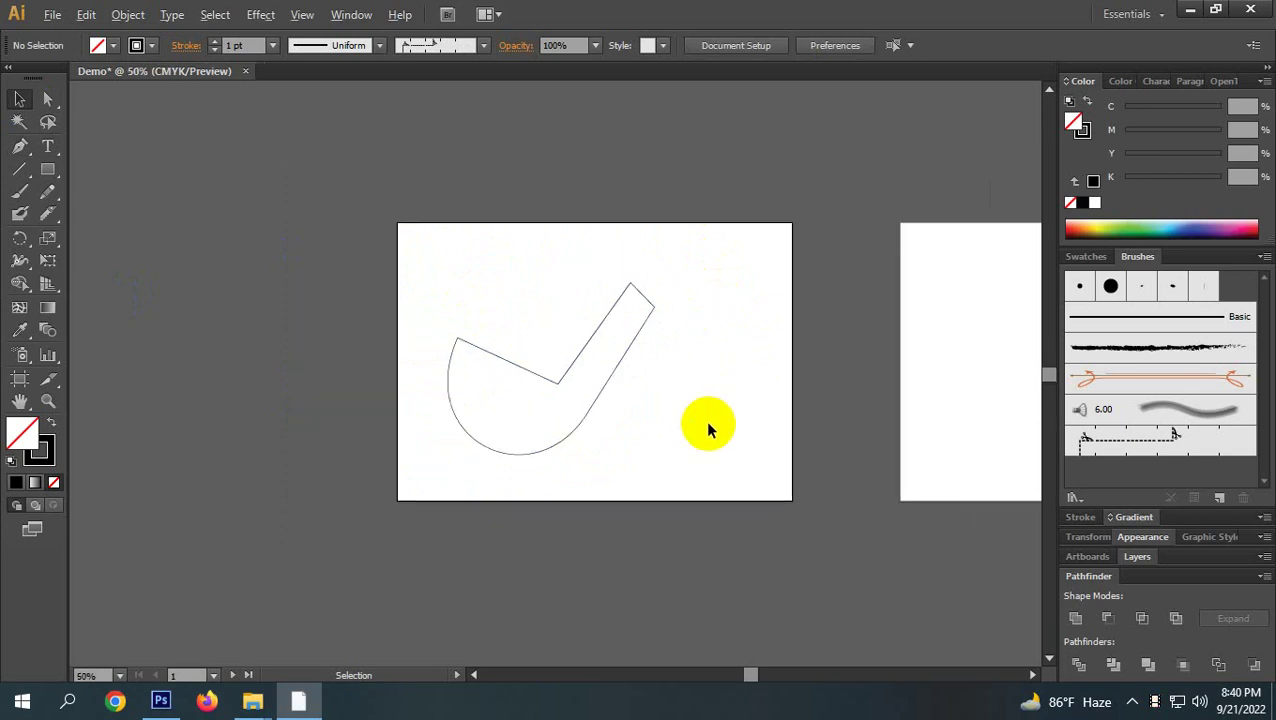
pyautogui.moveTo(697, 456); pyautogui.dragTo(689, 454)
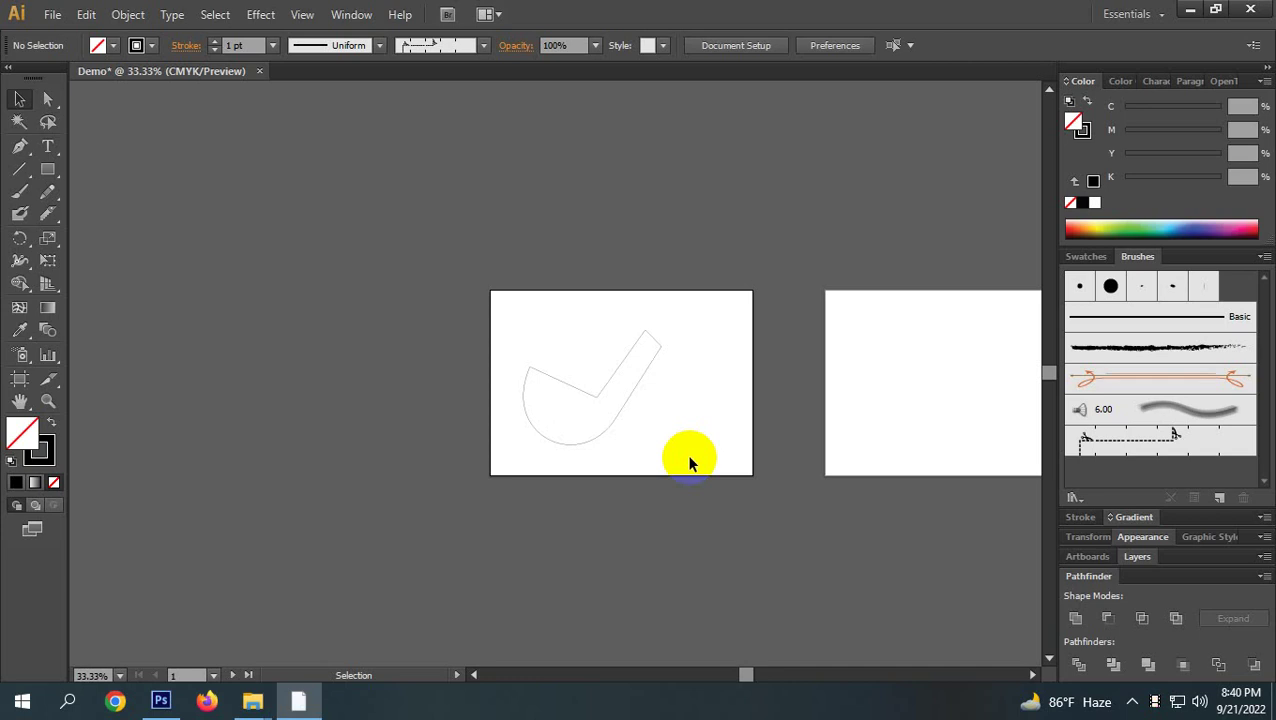
pyautogui.press('a')
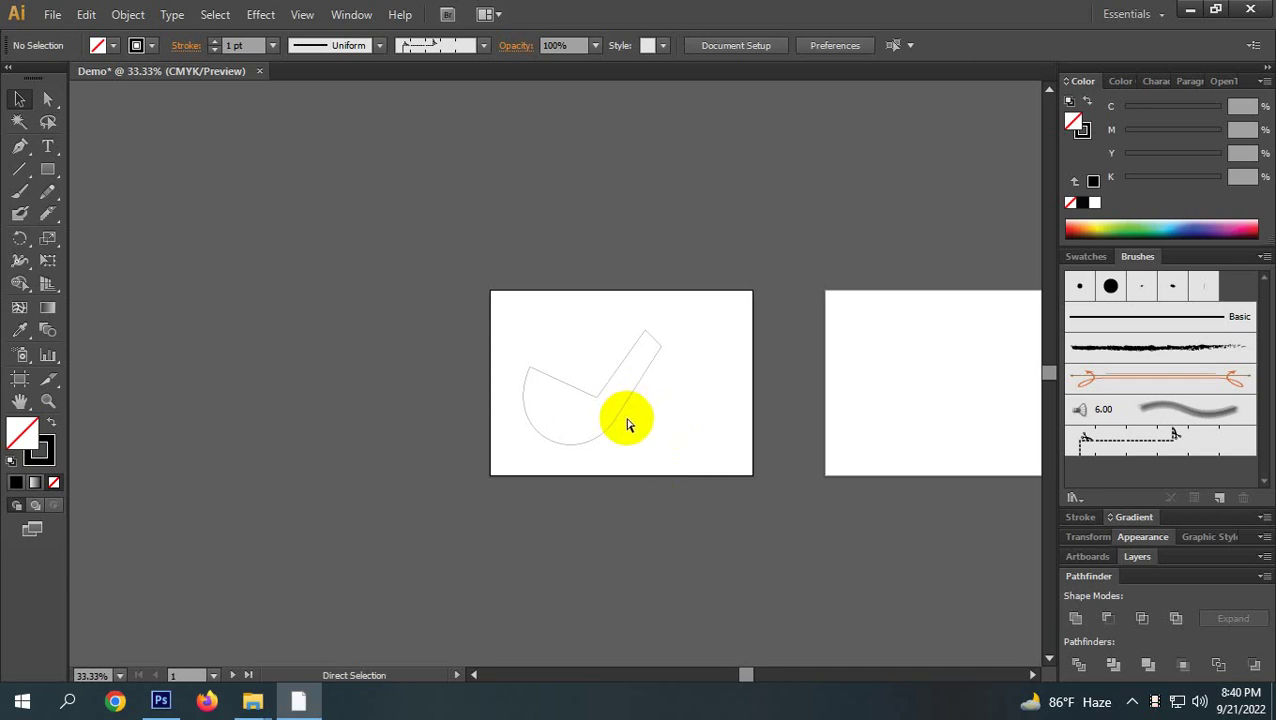
pyautogui.hotkey('ctrl', 'z')
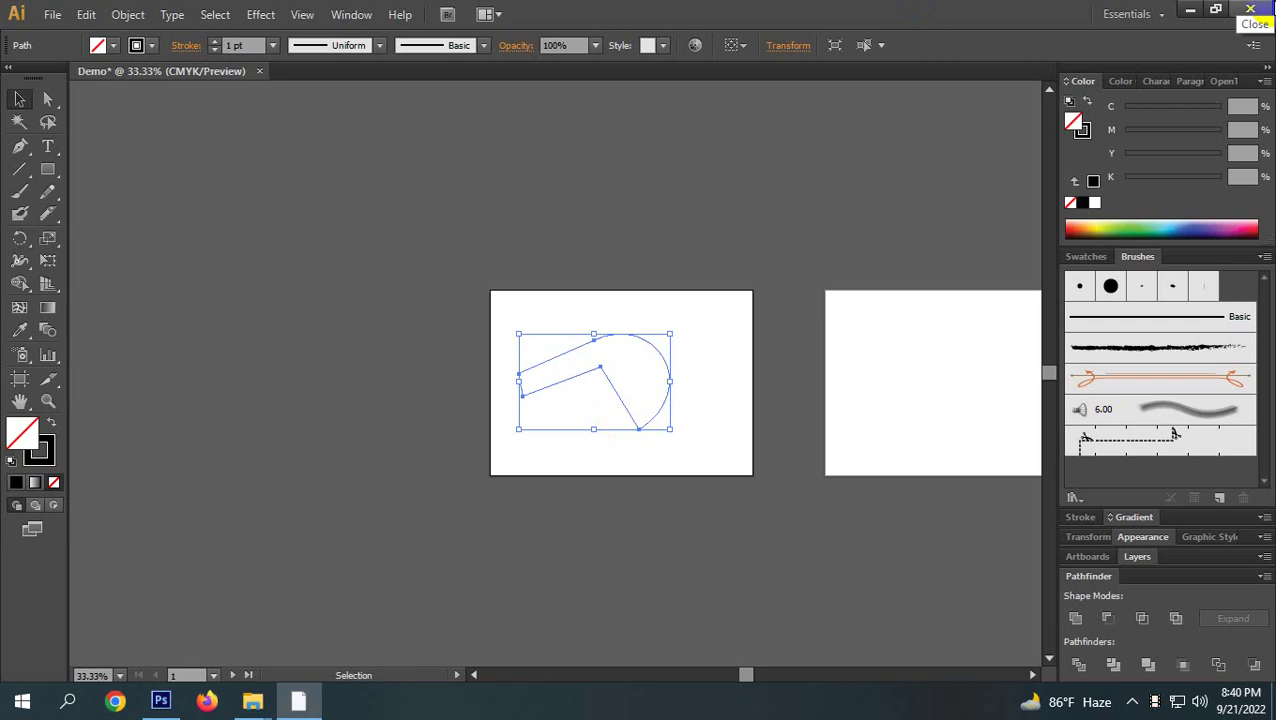
pyautogui.click(256, 688)
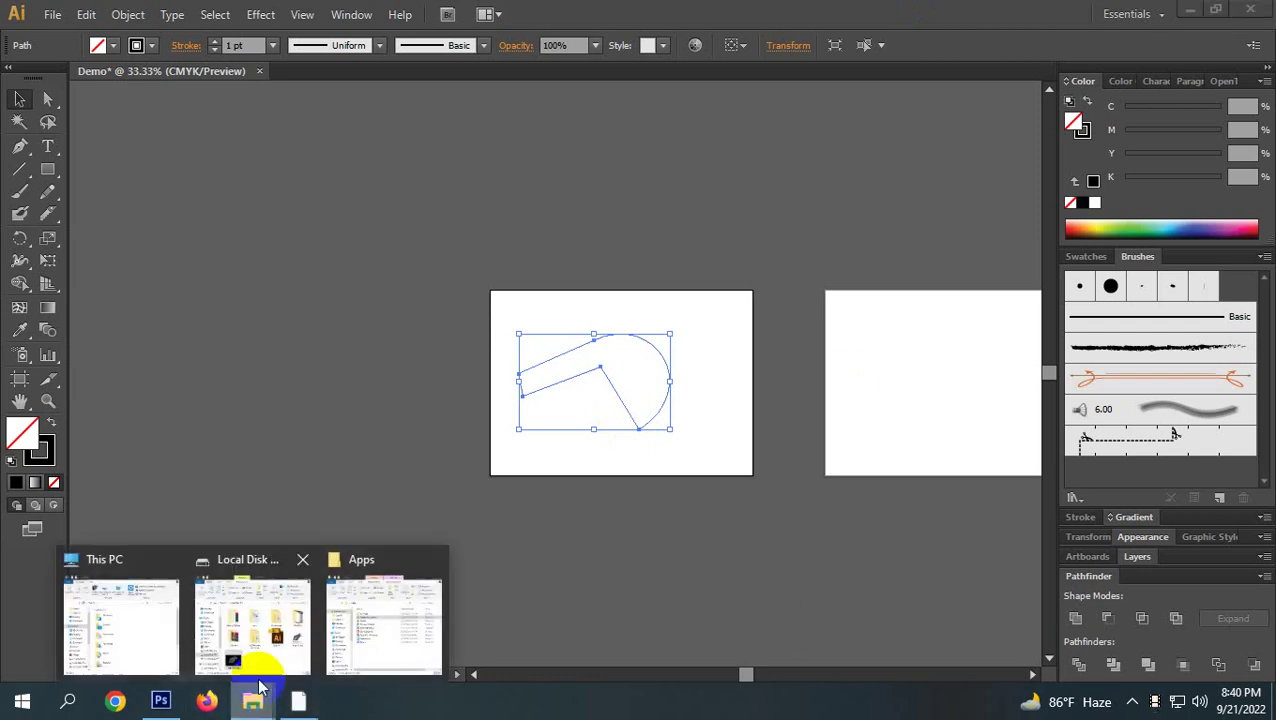
pyautogui.moveTo(257, 596)
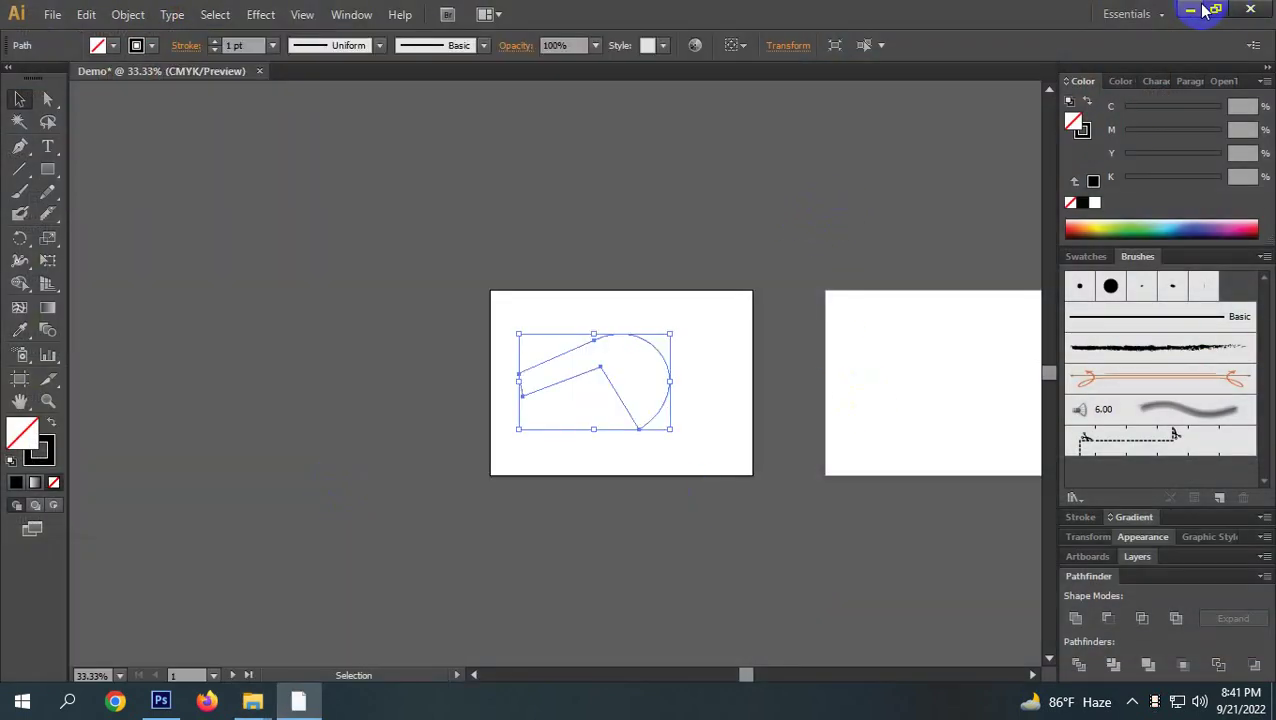
pyautogui.click(1081, 274)
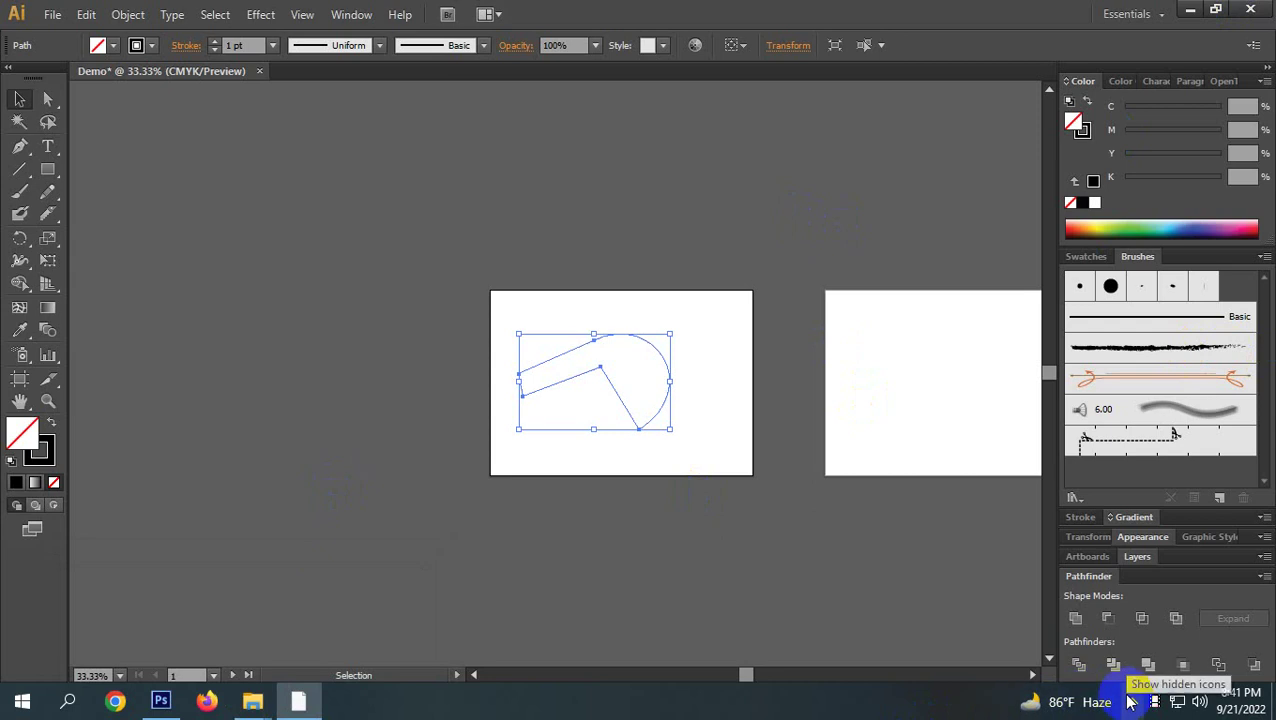